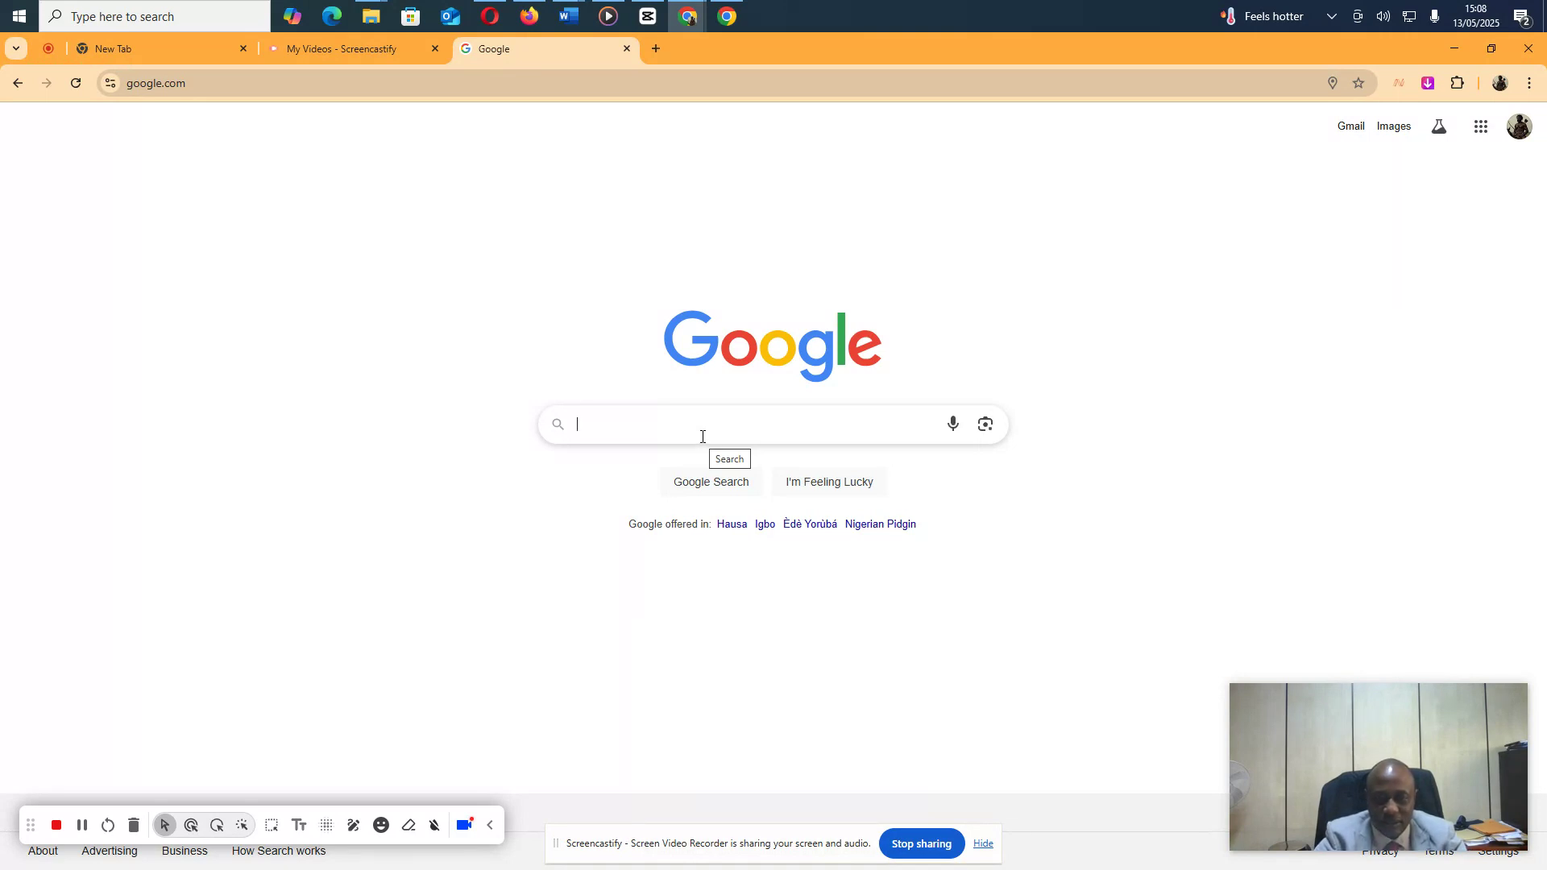
Search Google for 'uk visa form' and open the GOV.UK 'Apply for a Standard Visitor visa' result
click(705, 433)
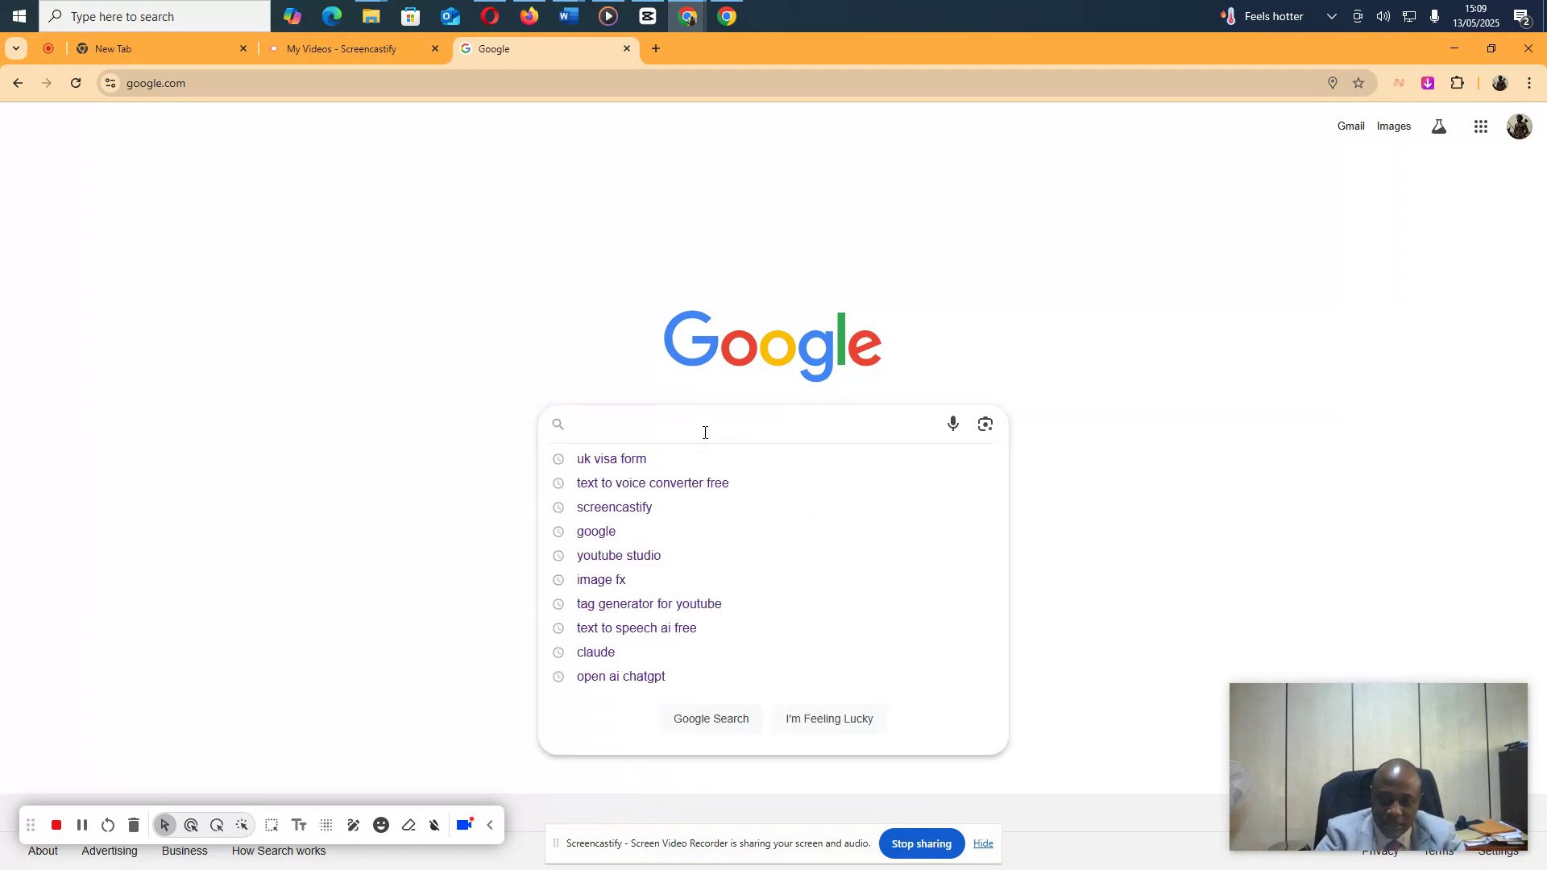
key(Down)
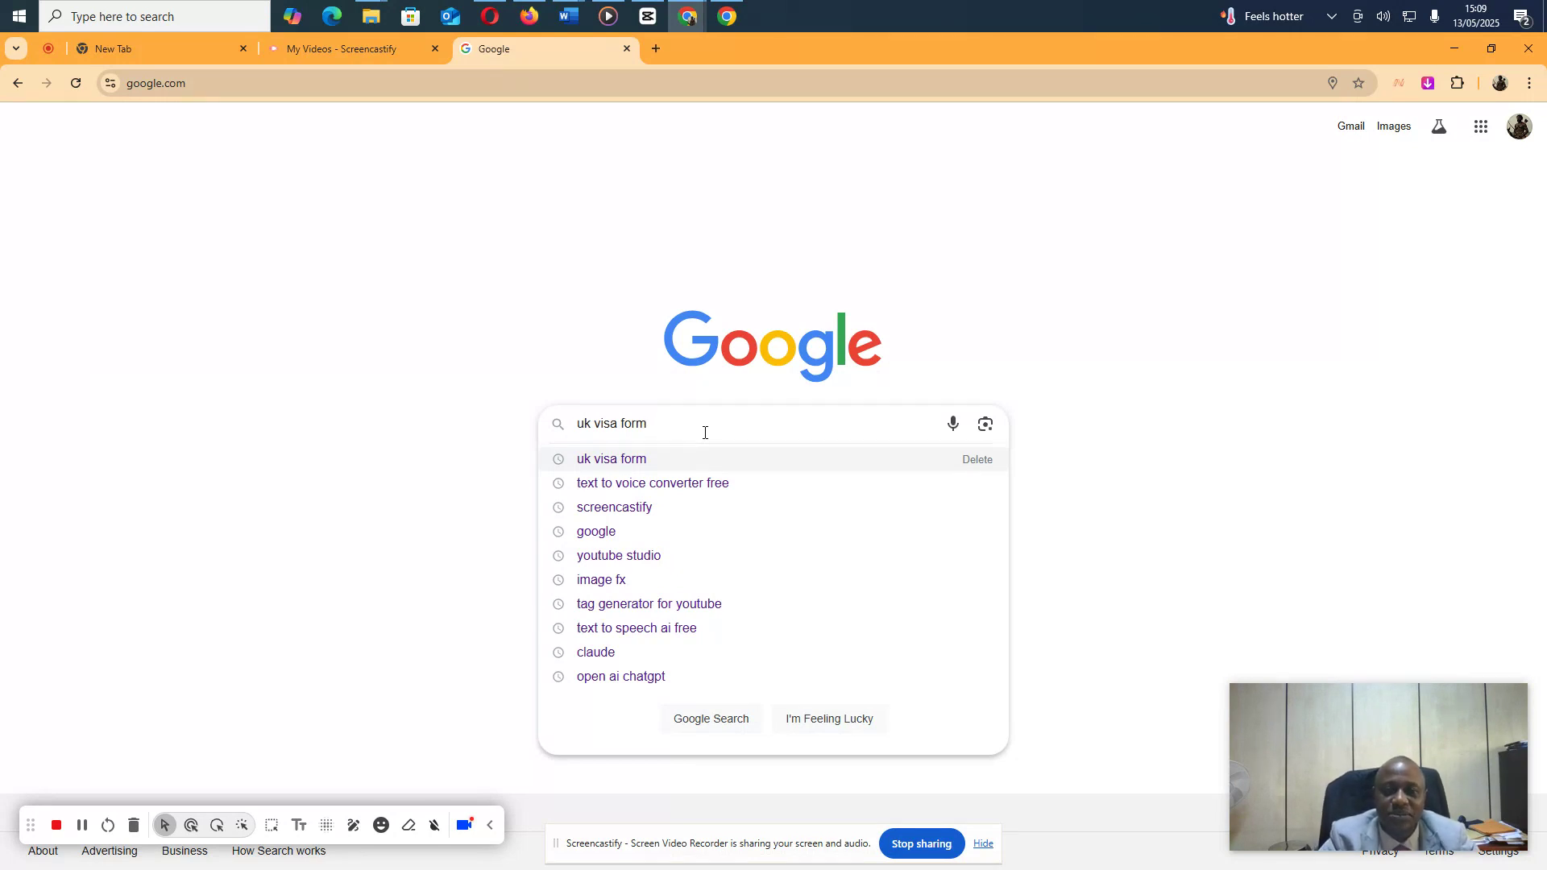
key(Return)
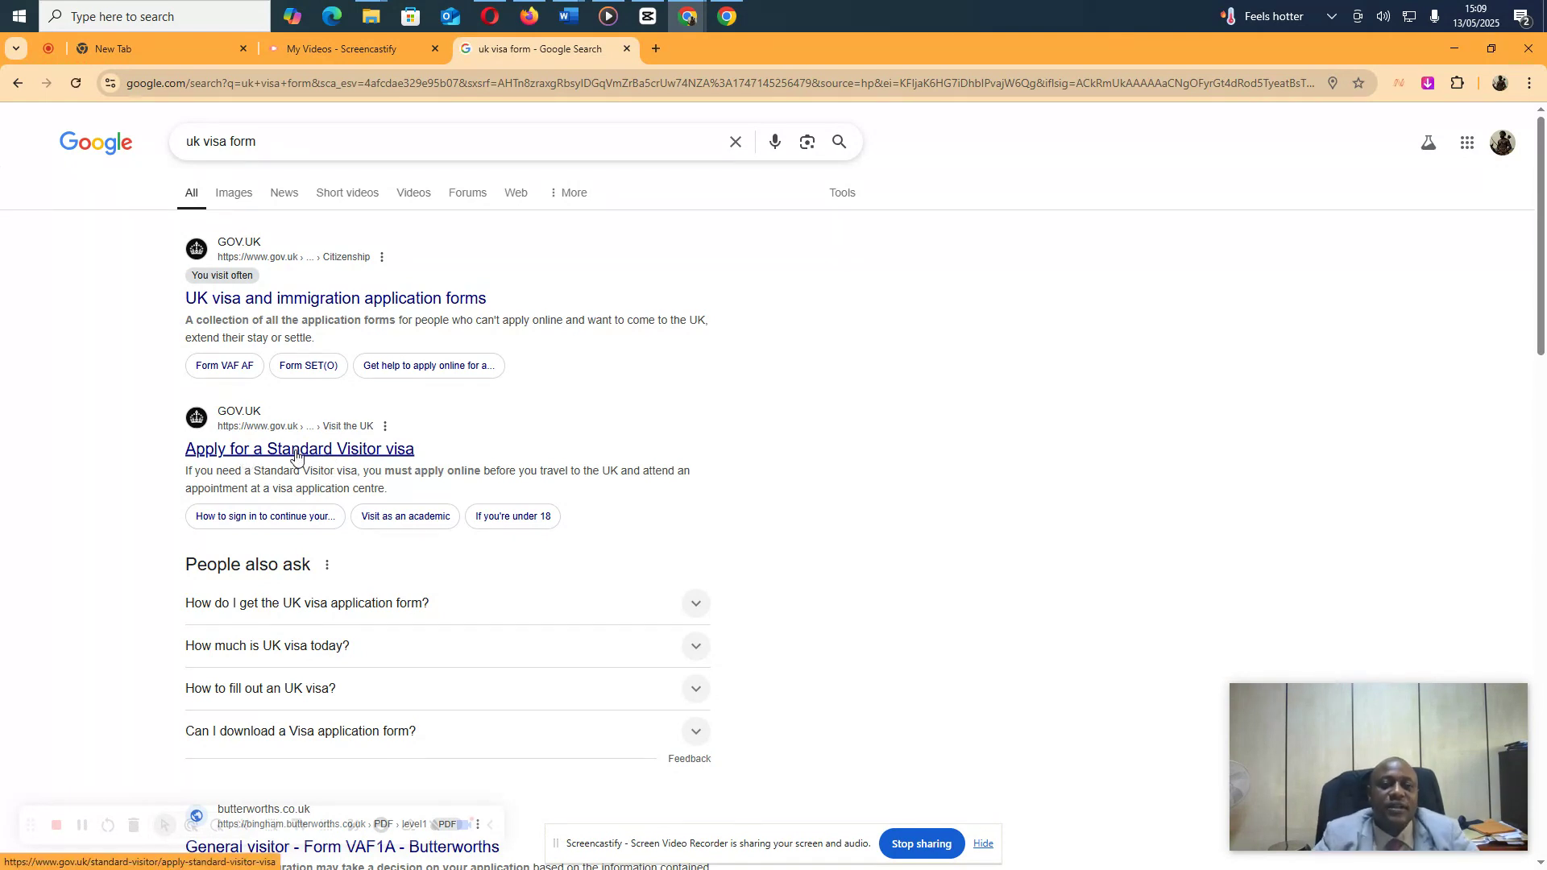
click(296, 455)
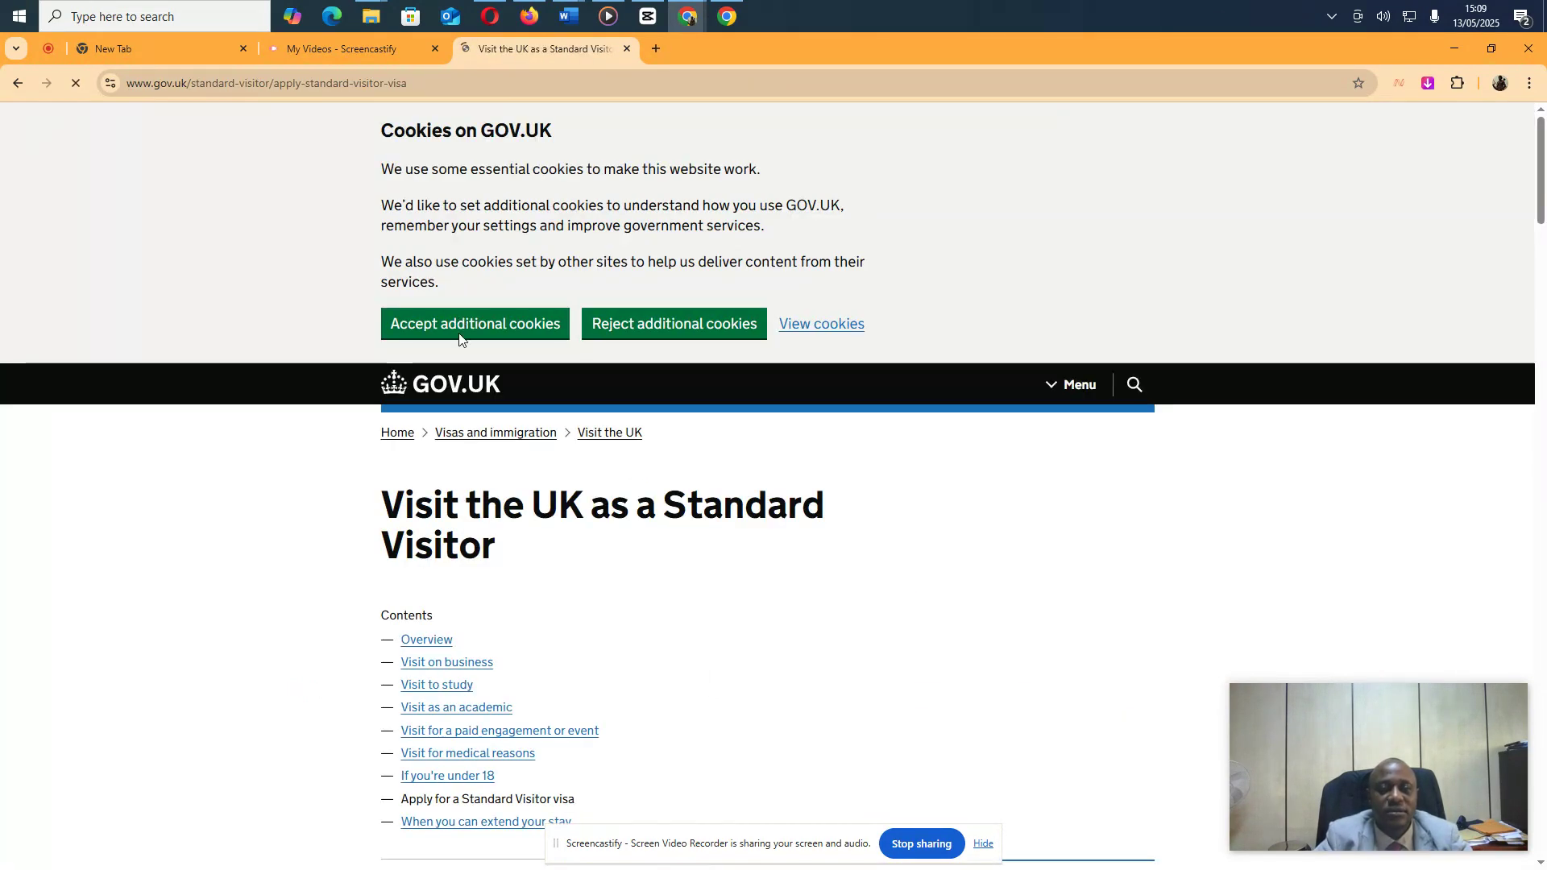
Accept the additional GOV.UK cookies and read the guidance down to the £127–£1,059 fee table and Apply online
click(459, 338)
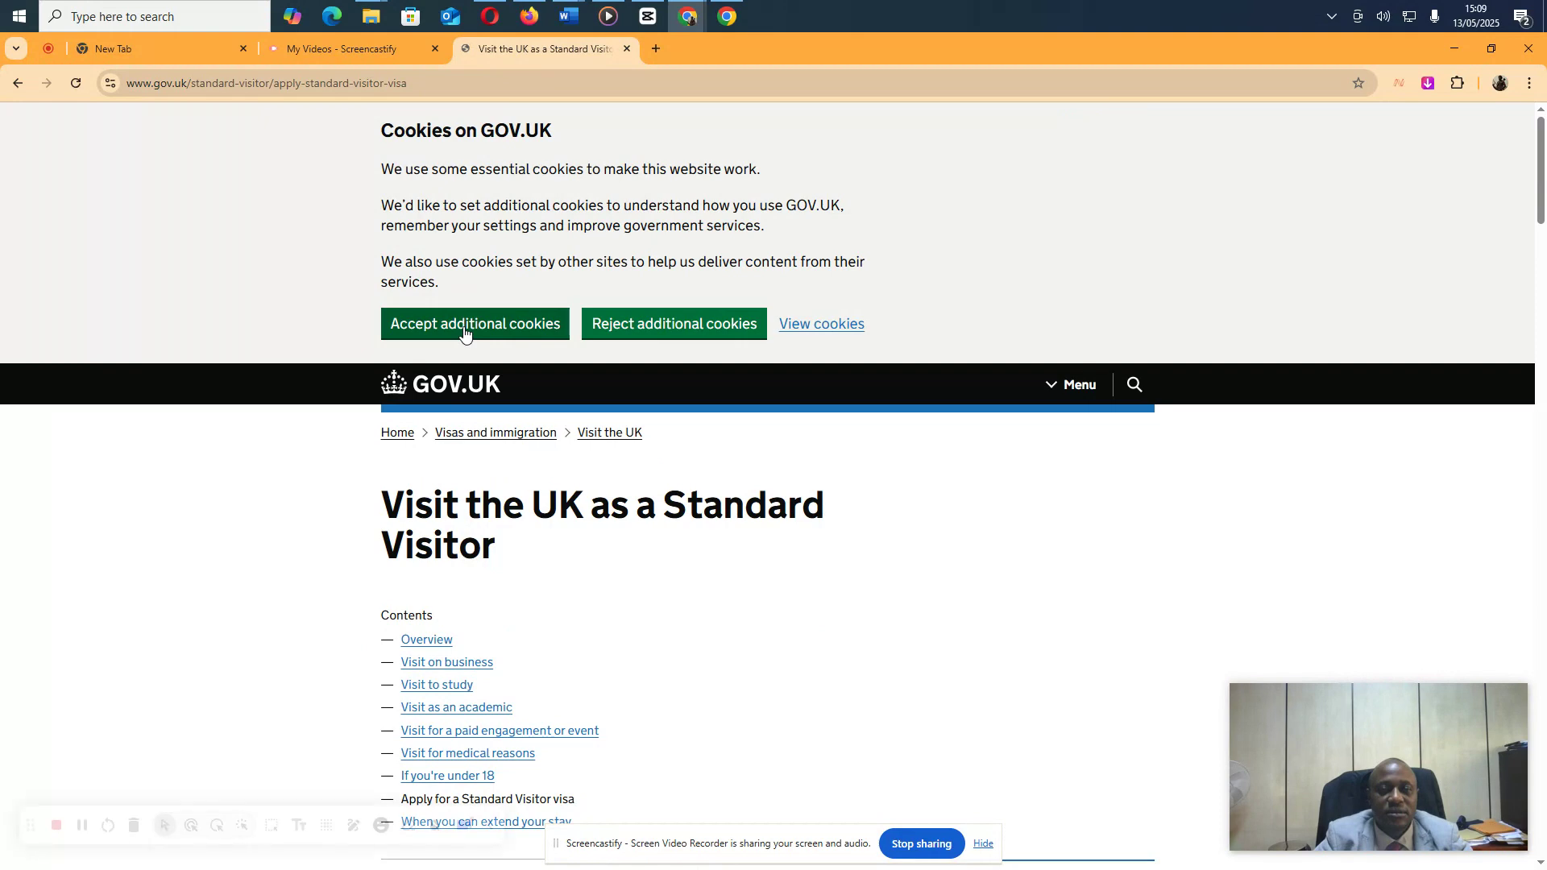
scroll(633, 478, down, 5)
scroll(632, 479, down, 3)
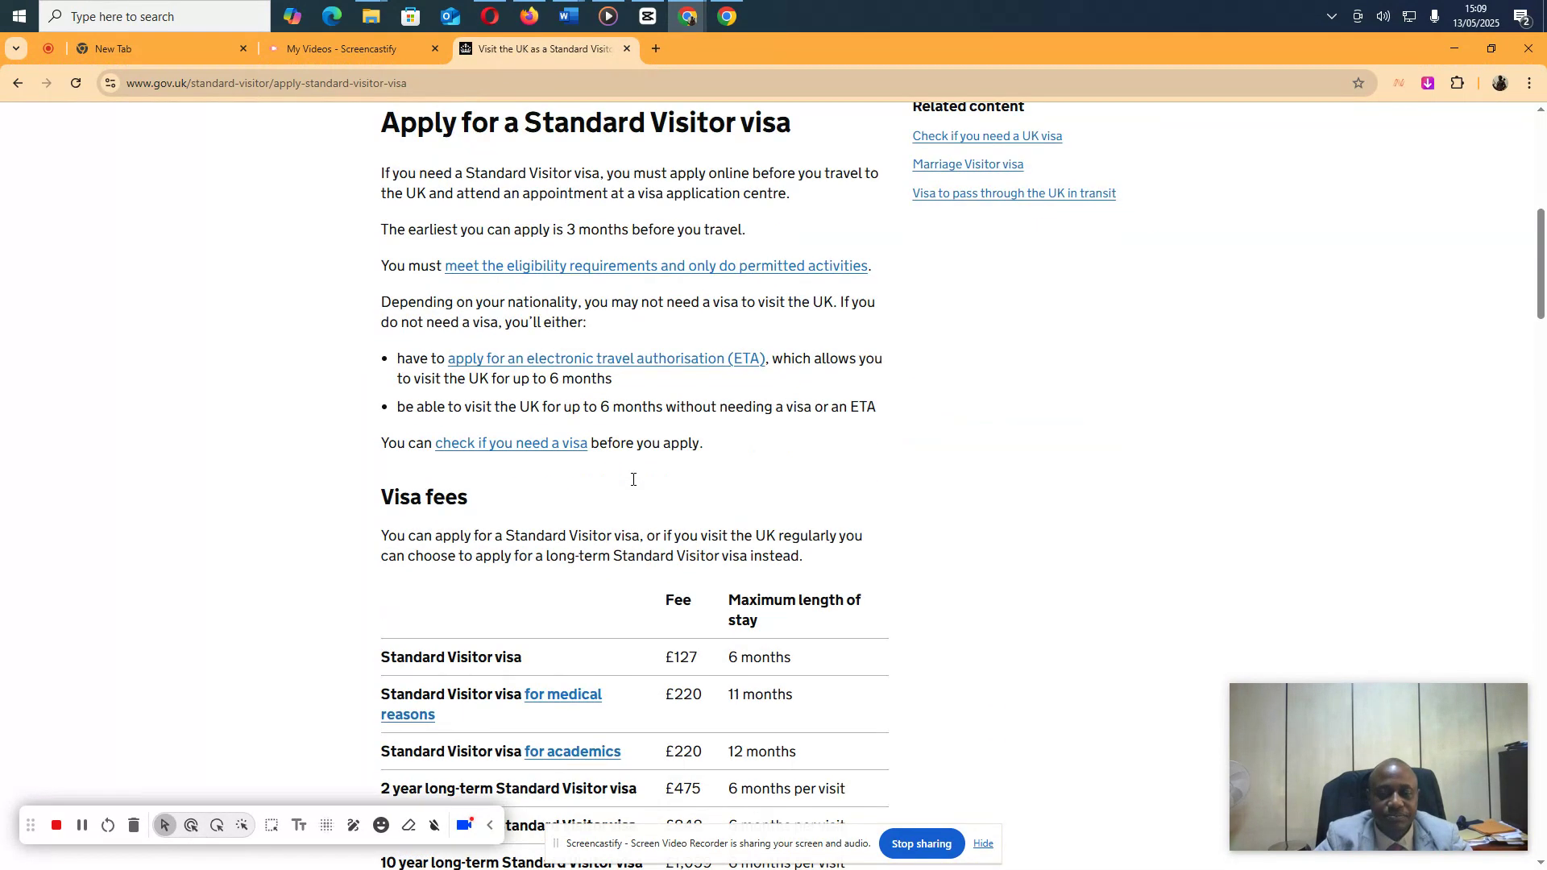
scroll(632, 484, down, 2)
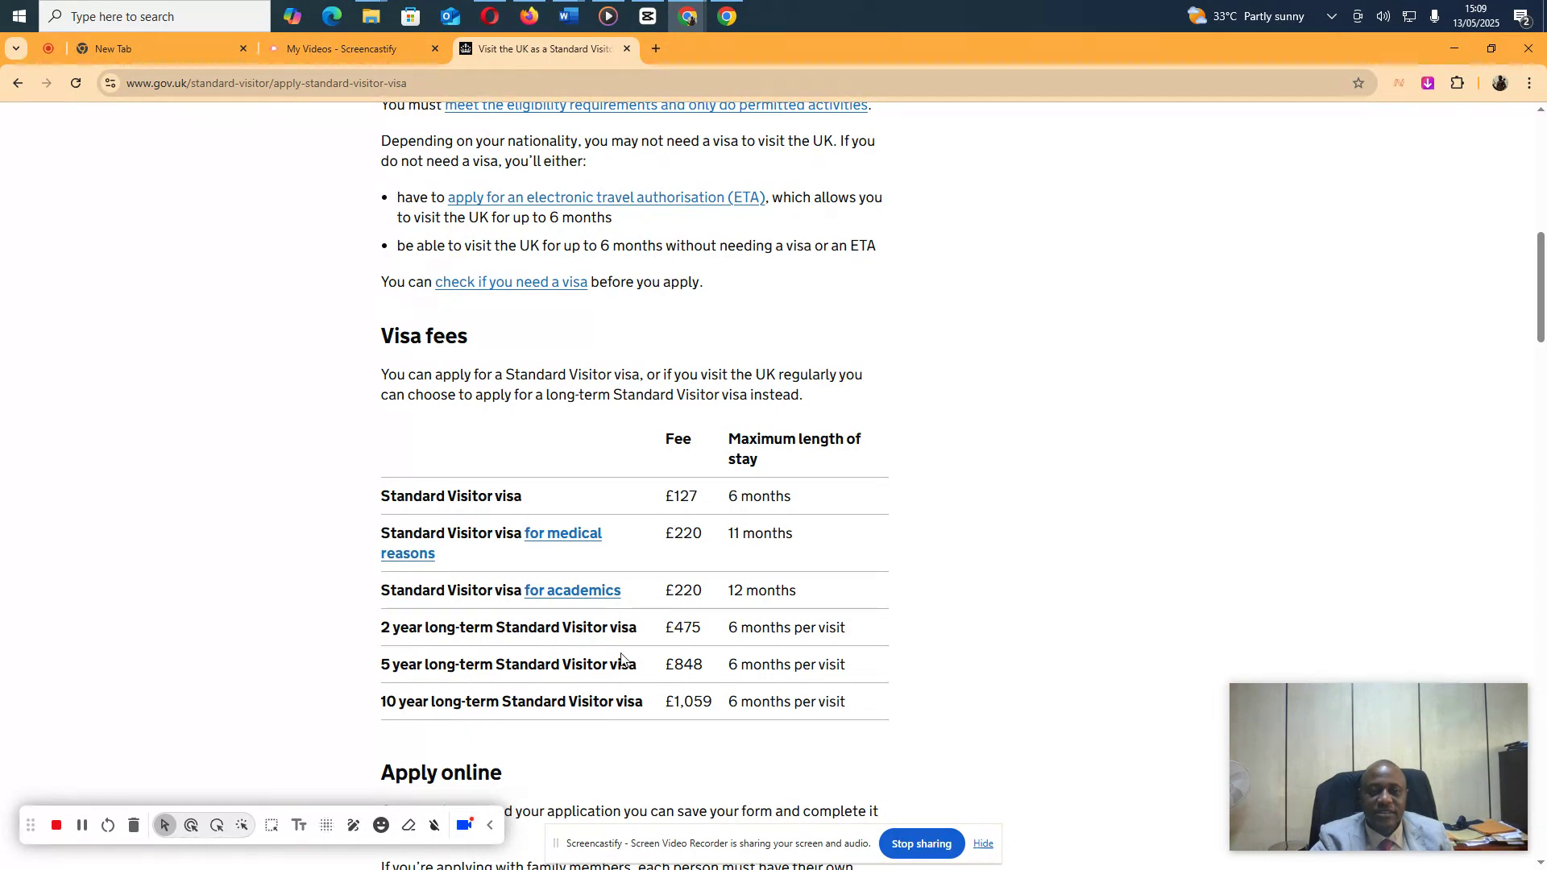
scroll(759, 659, up, 3)
scroll(759, 659, up, 5)
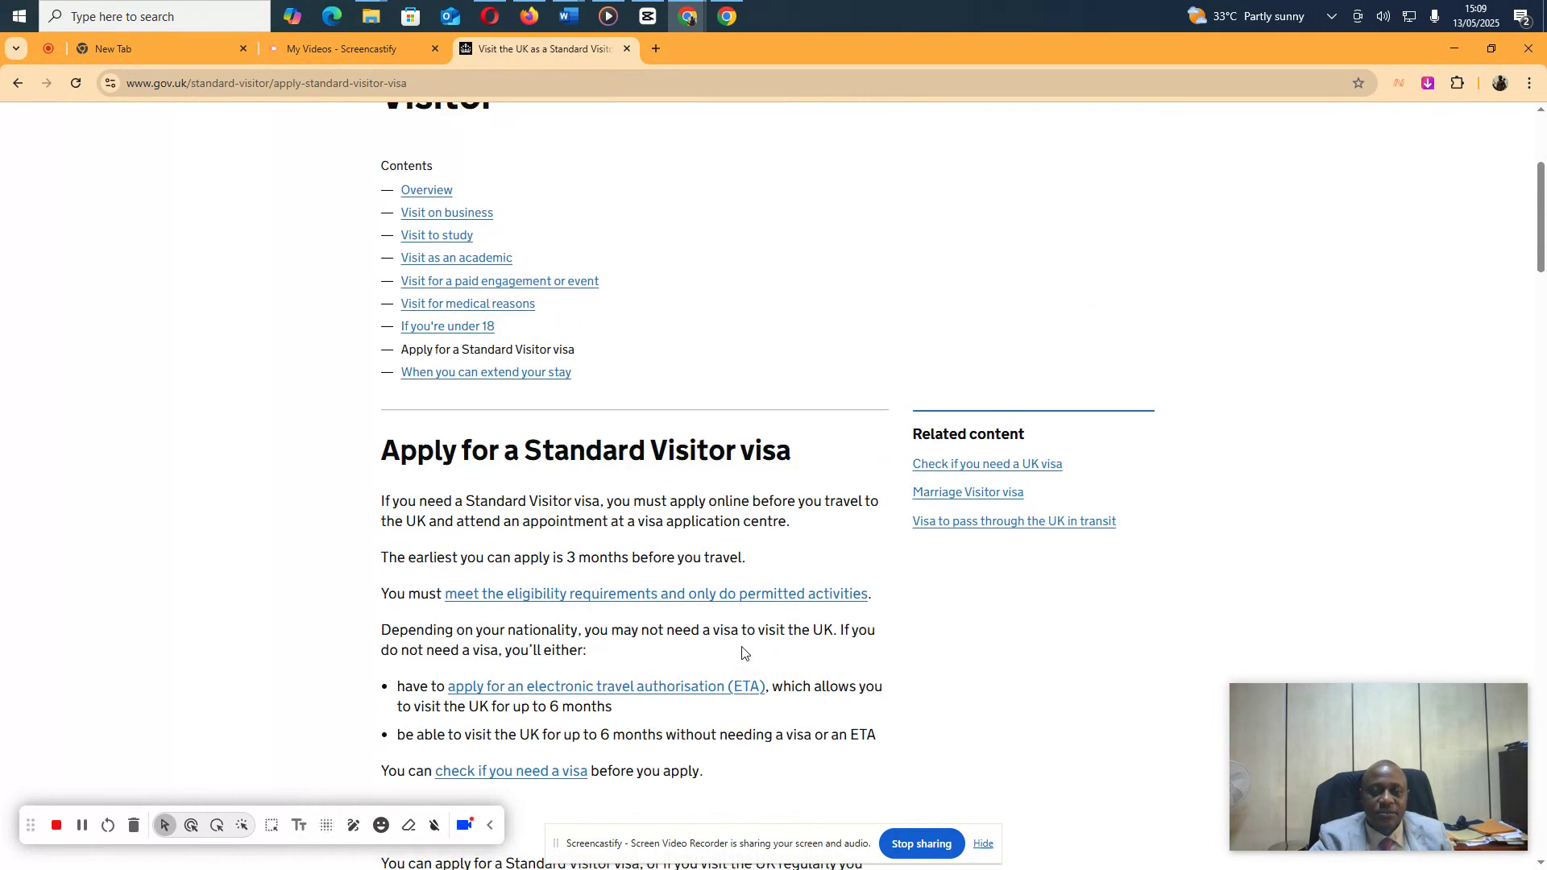
scroll(739, 651, down, 4)
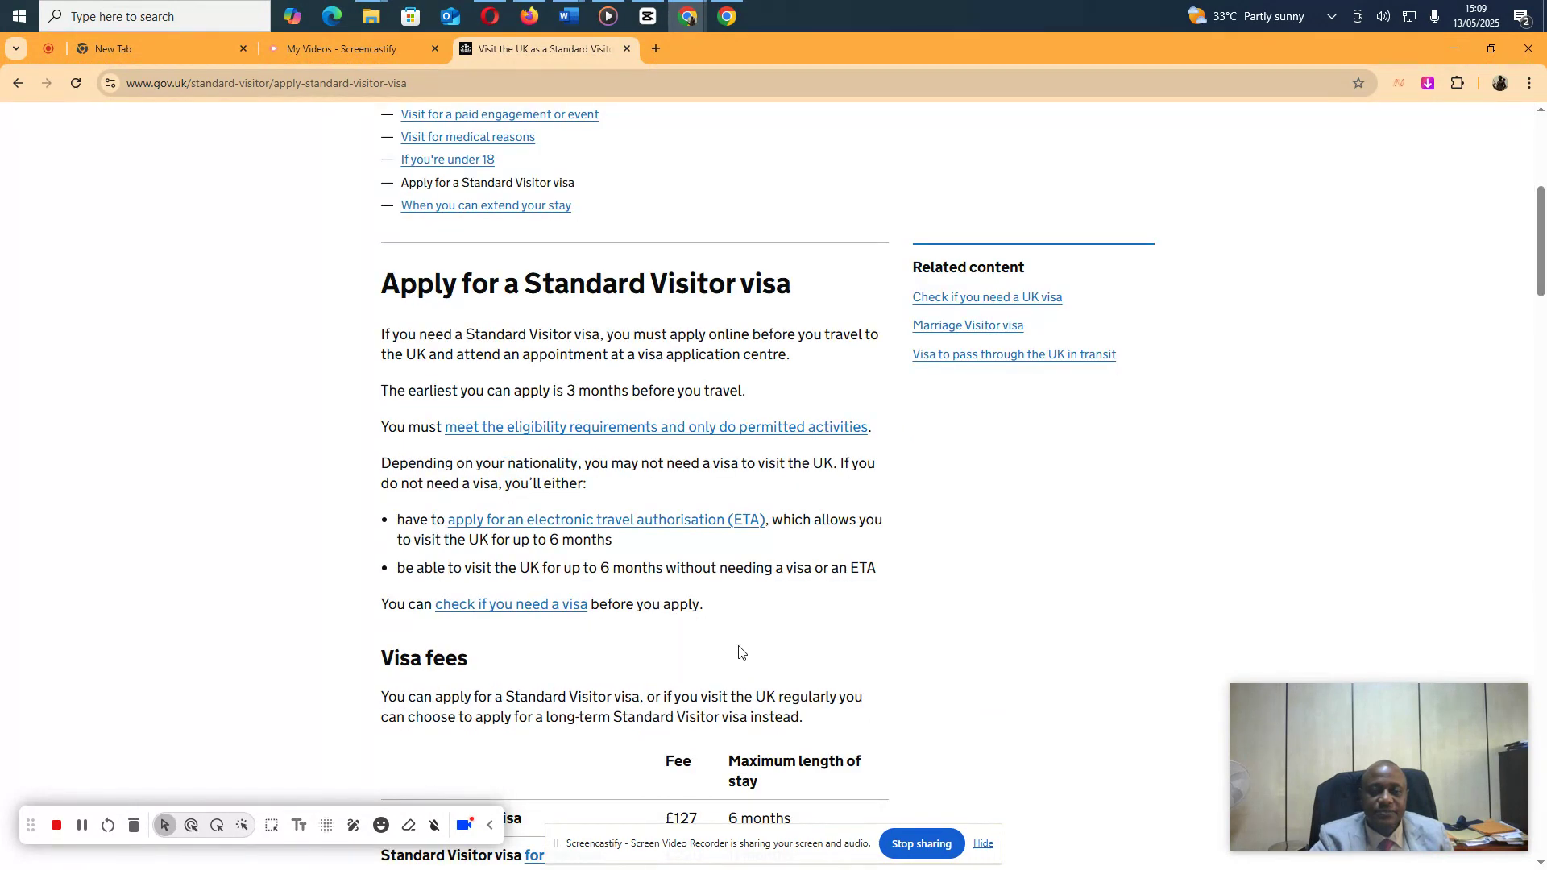
scroll(738, 651, down, 4)
scroll(739, 651, down, 2)
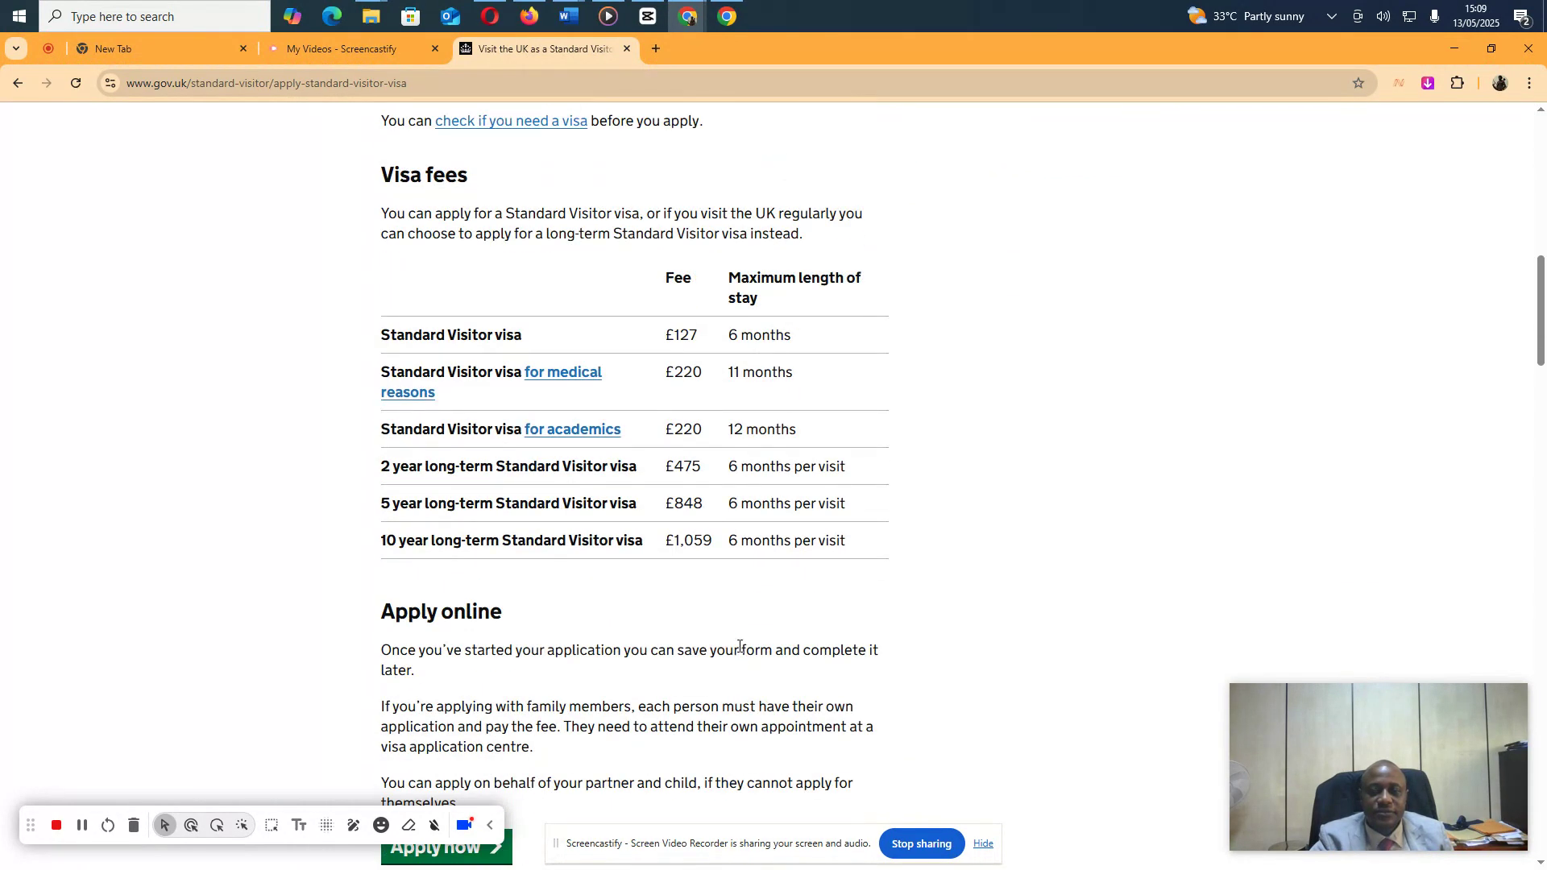
scroll(739, 651, down, 2)
scroll(739, 651, down, 3)
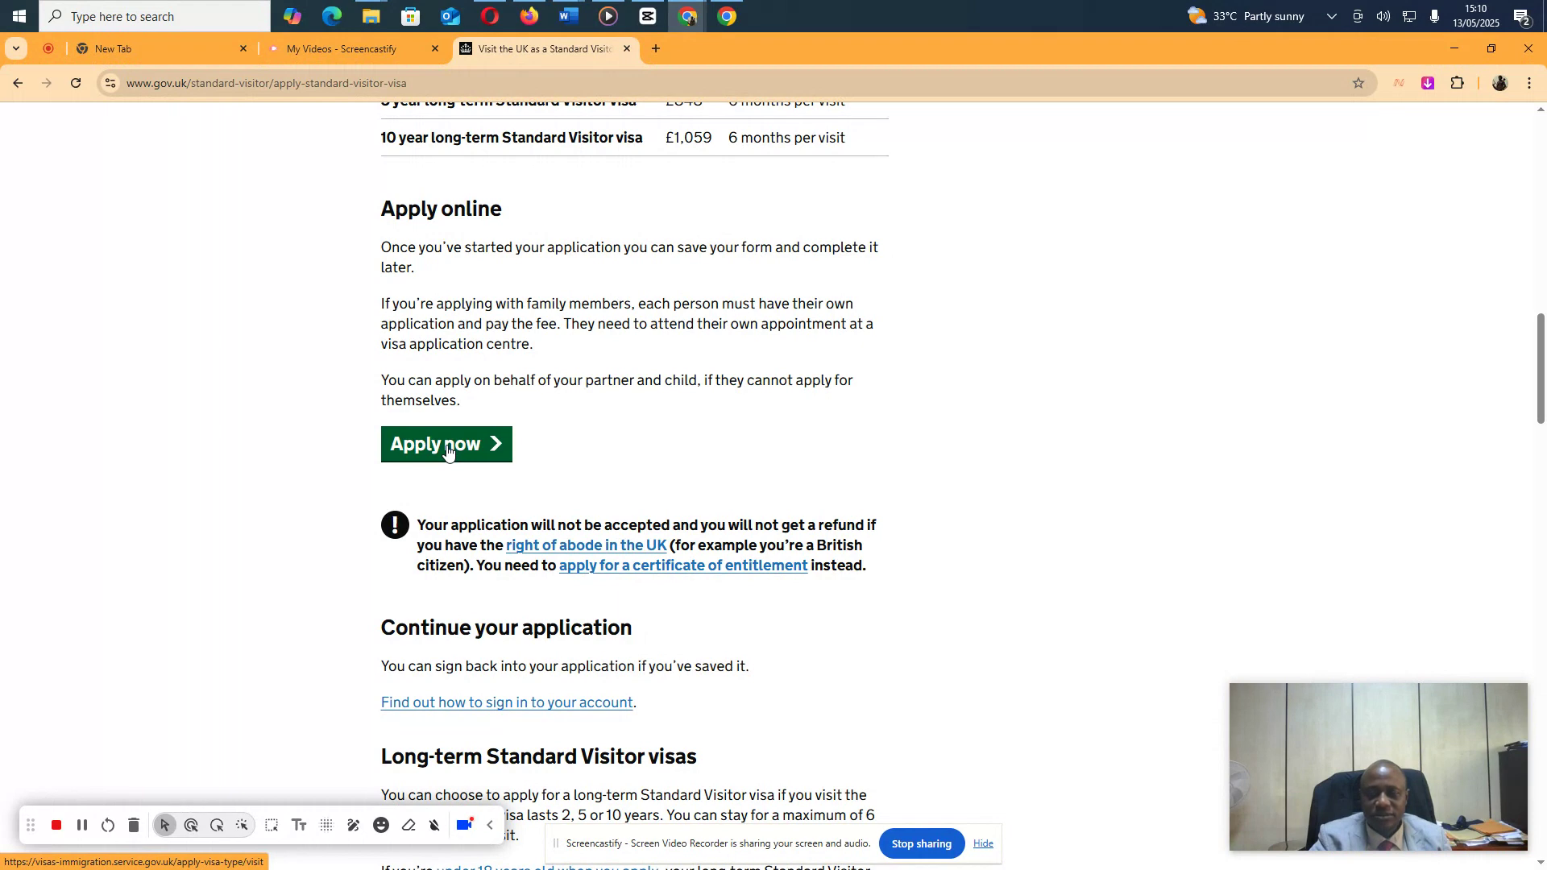
Start the application with Apply now, accept all cookies, and choose English as the language
click(447, 453)
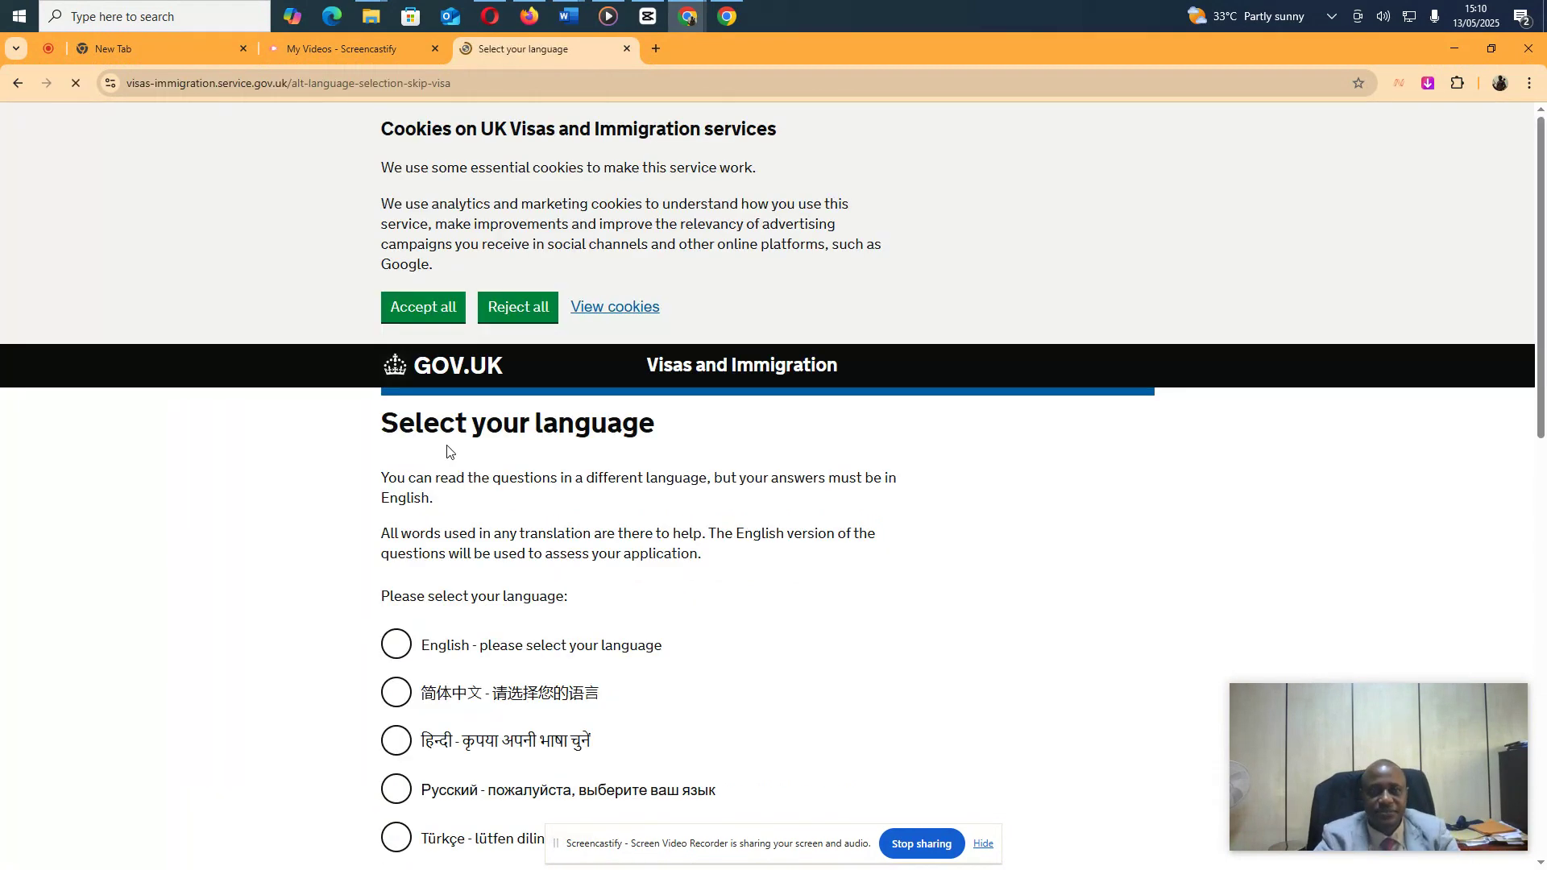
click(423, 320)
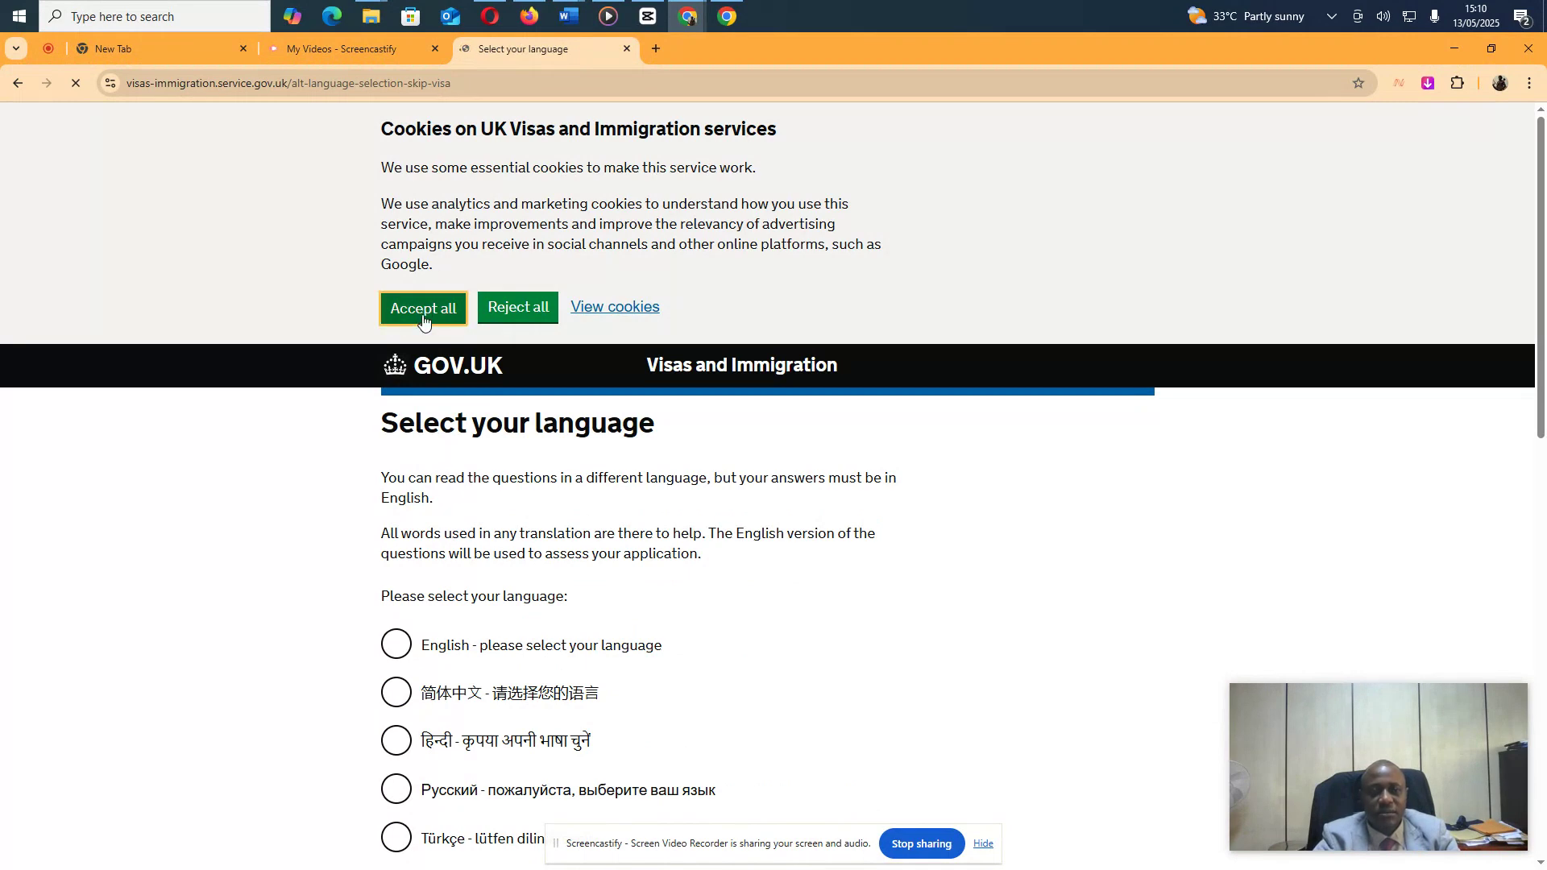
scroll(661, 529, down, 4)
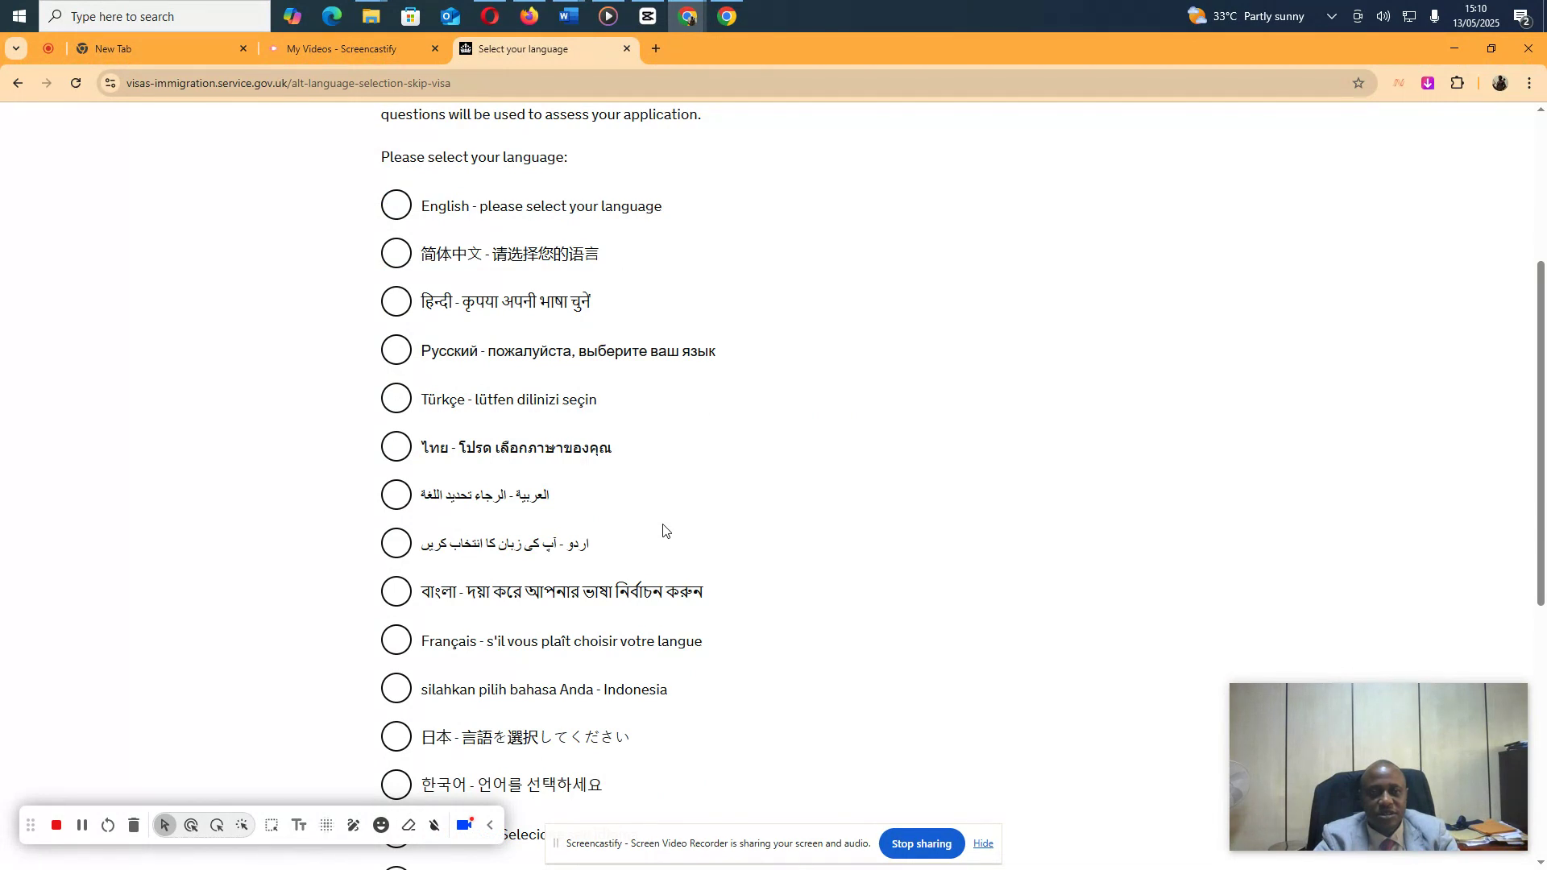
click(401, 210)
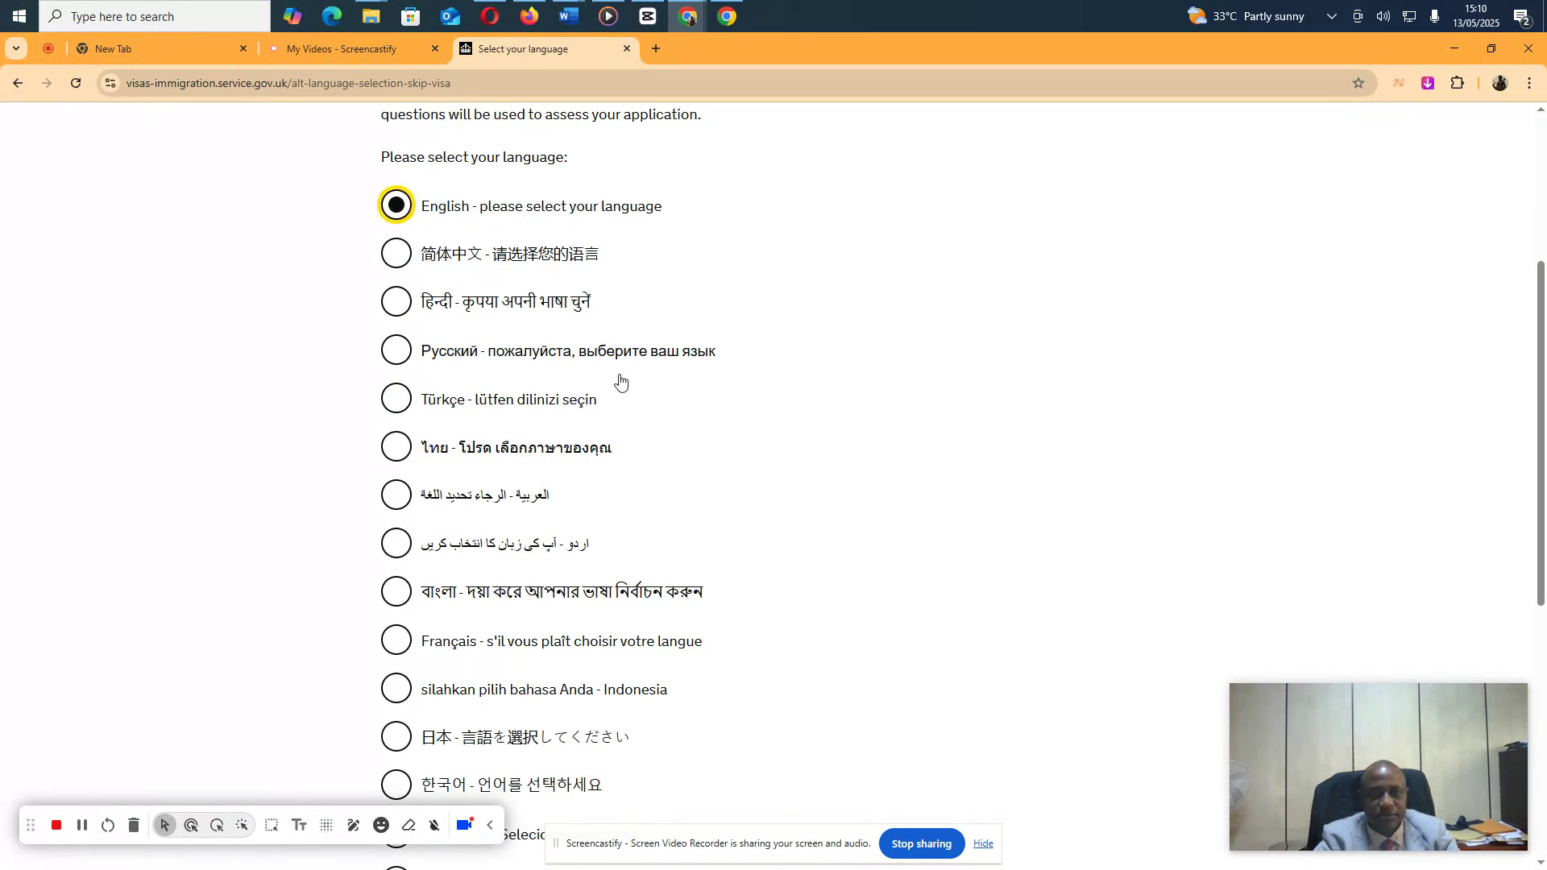
scroll(671, 525, down, 5)
scroll(671, 525, down, 2)
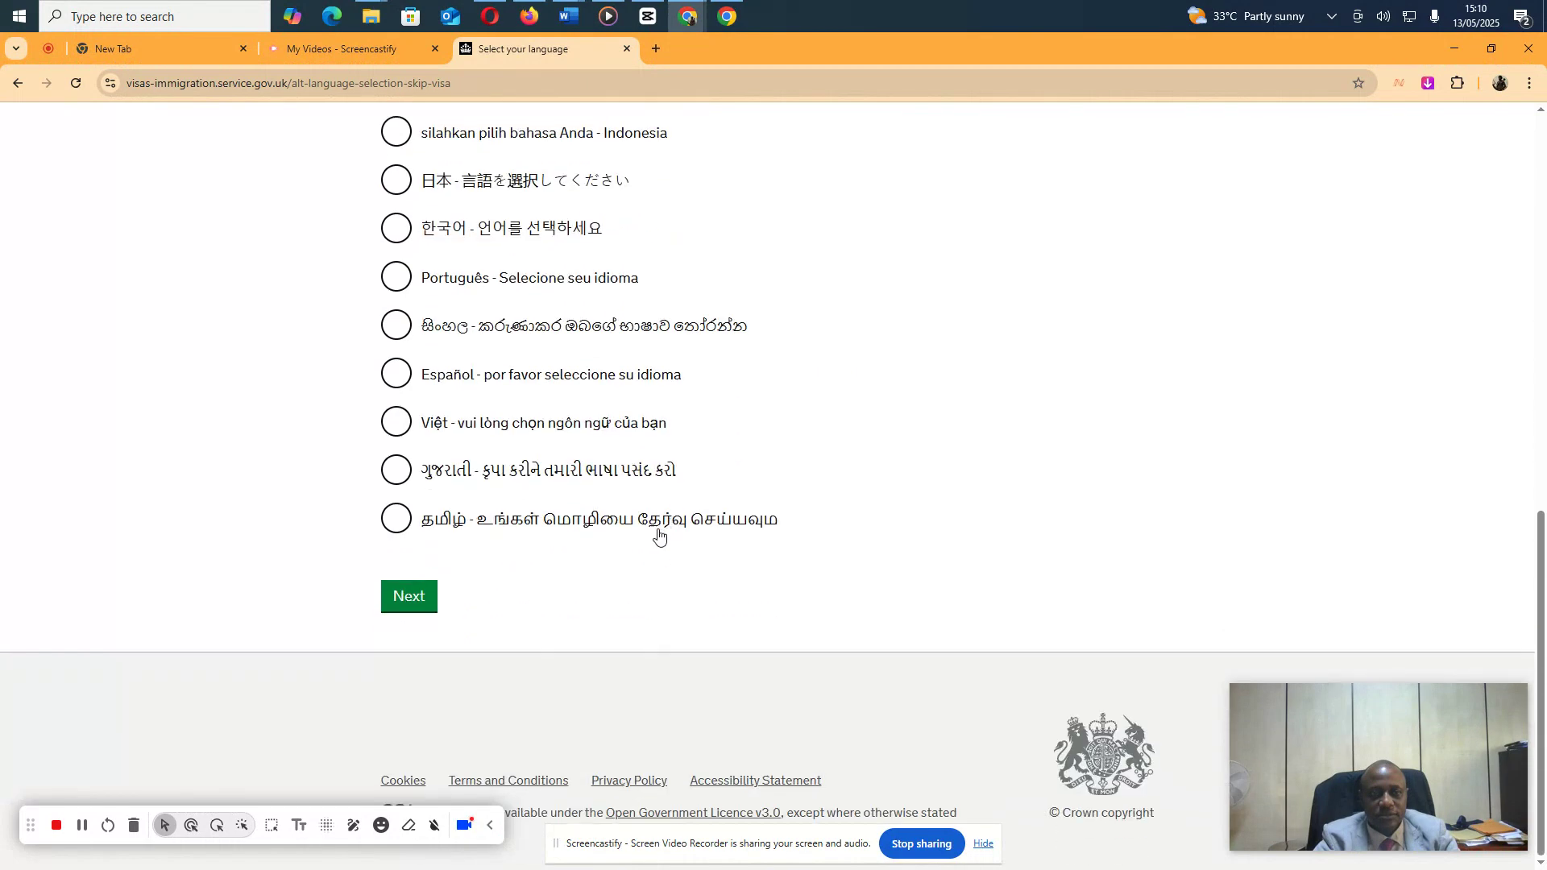
click(406, 600)
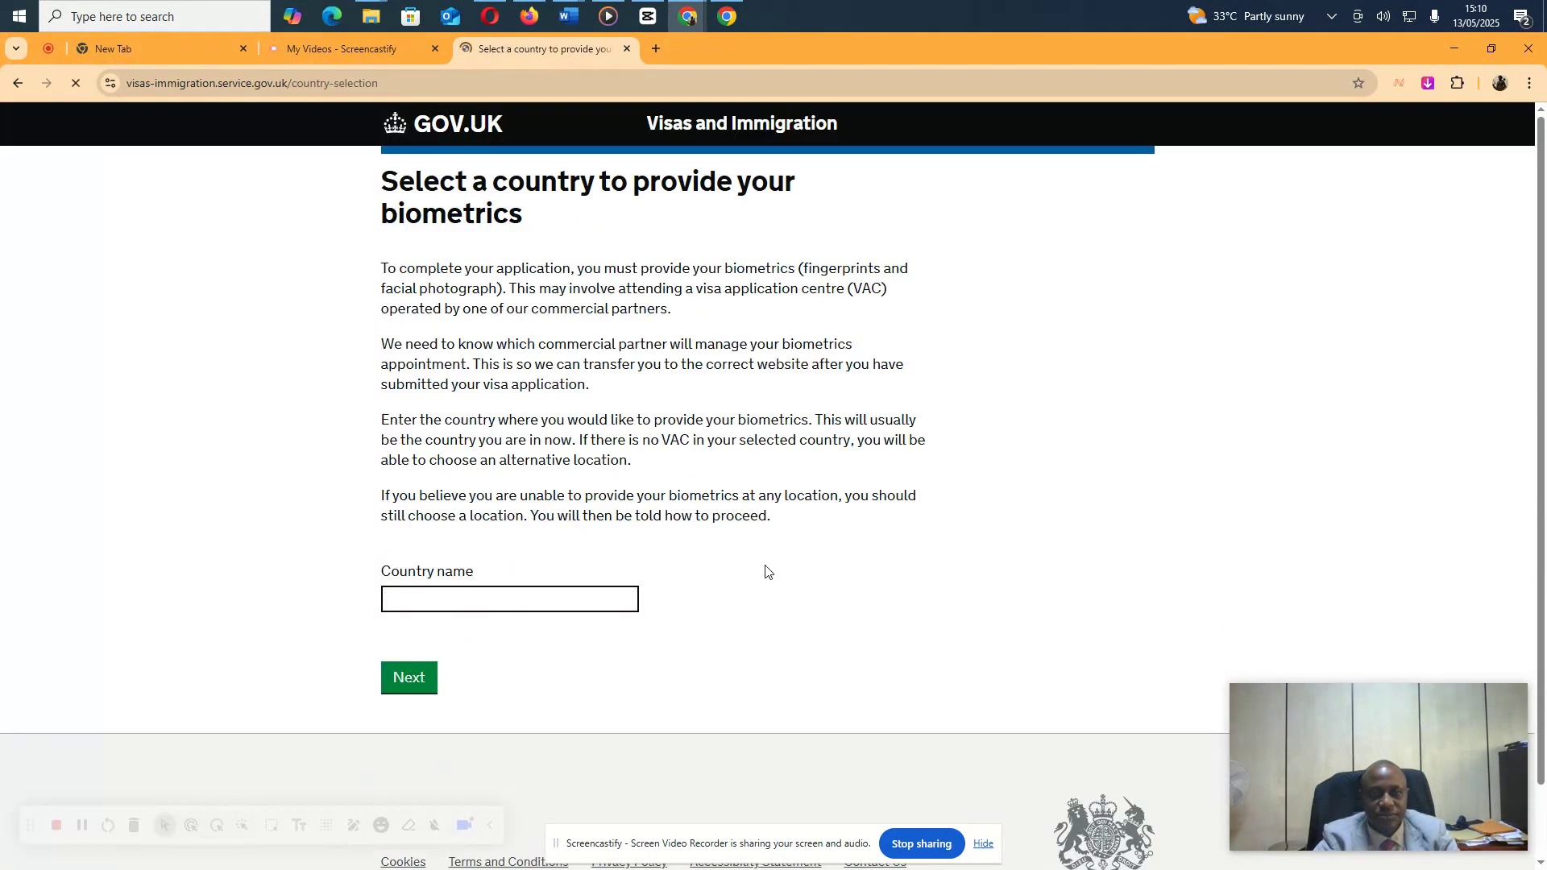
Enter Nigeria from the suggestions as the country for providing biometrics and continue
click(547, 597)
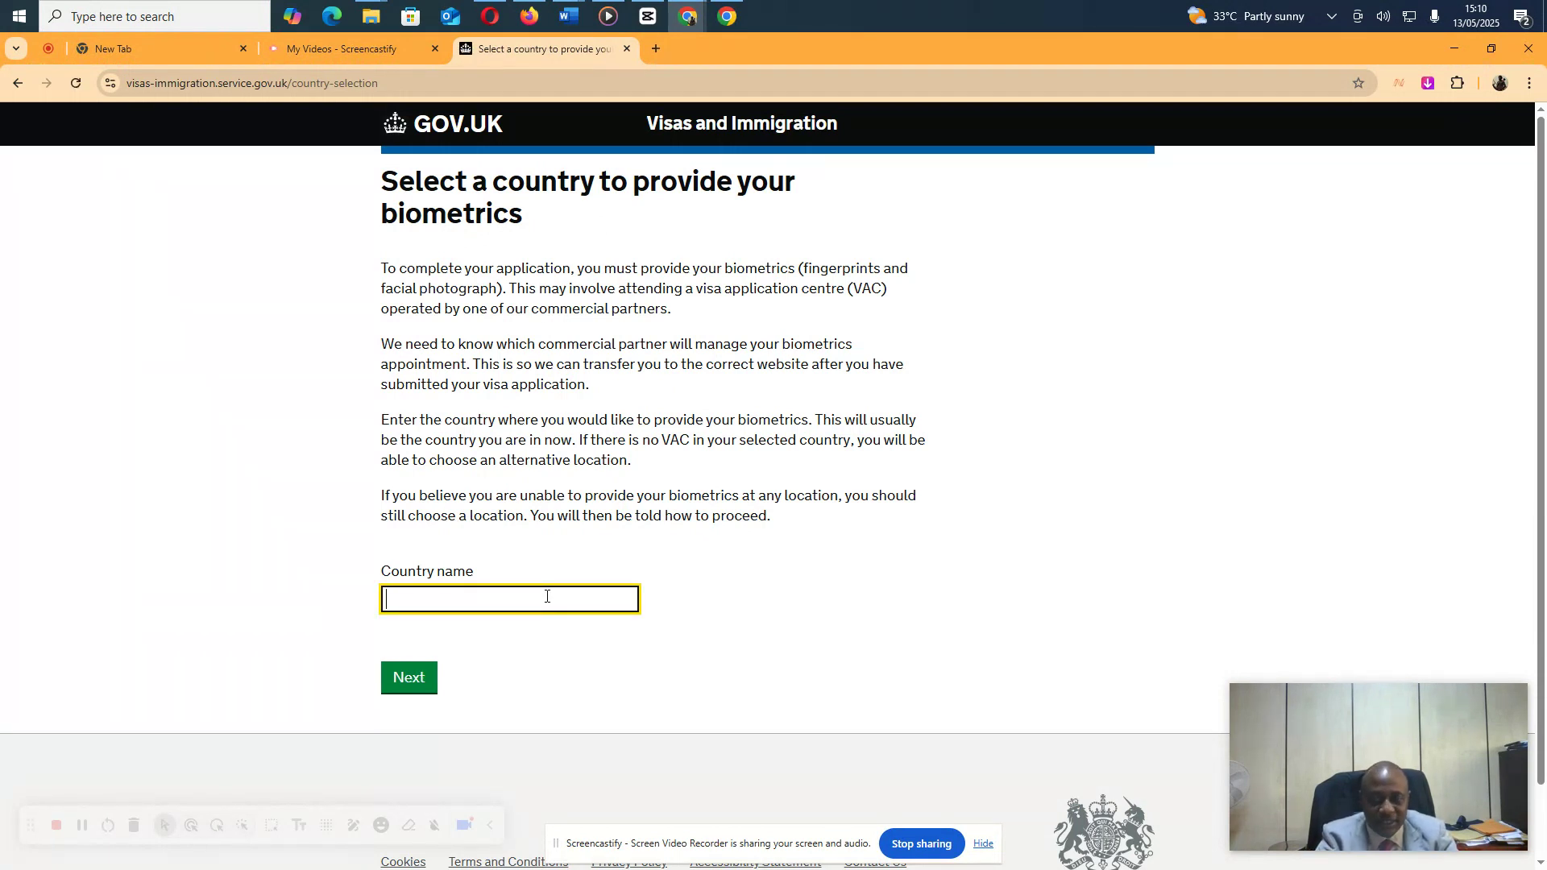
text(Nig)
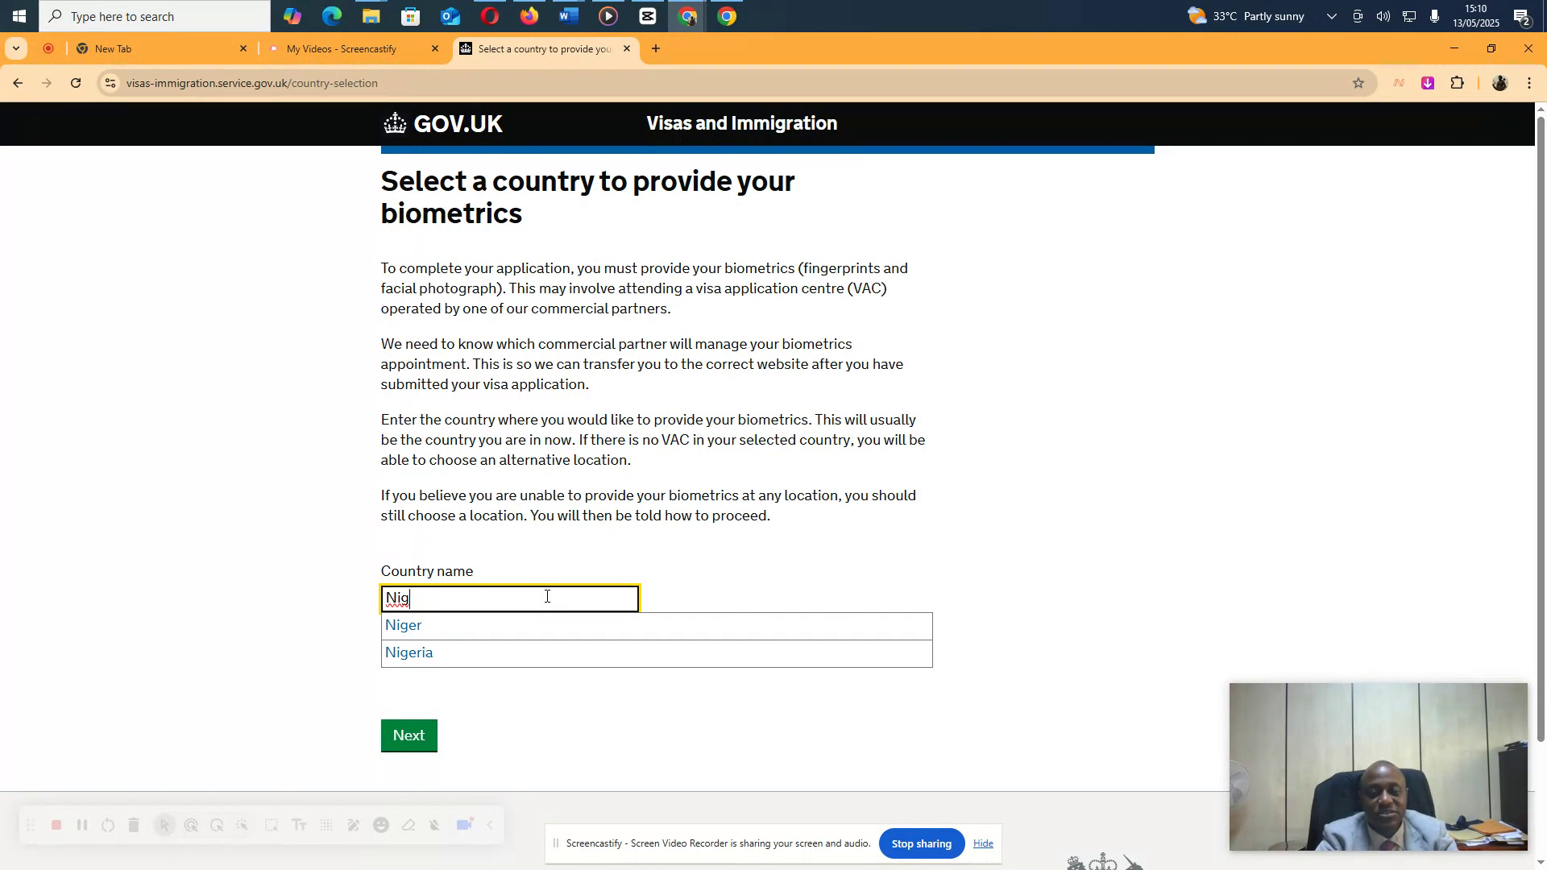
key(BackSpace)
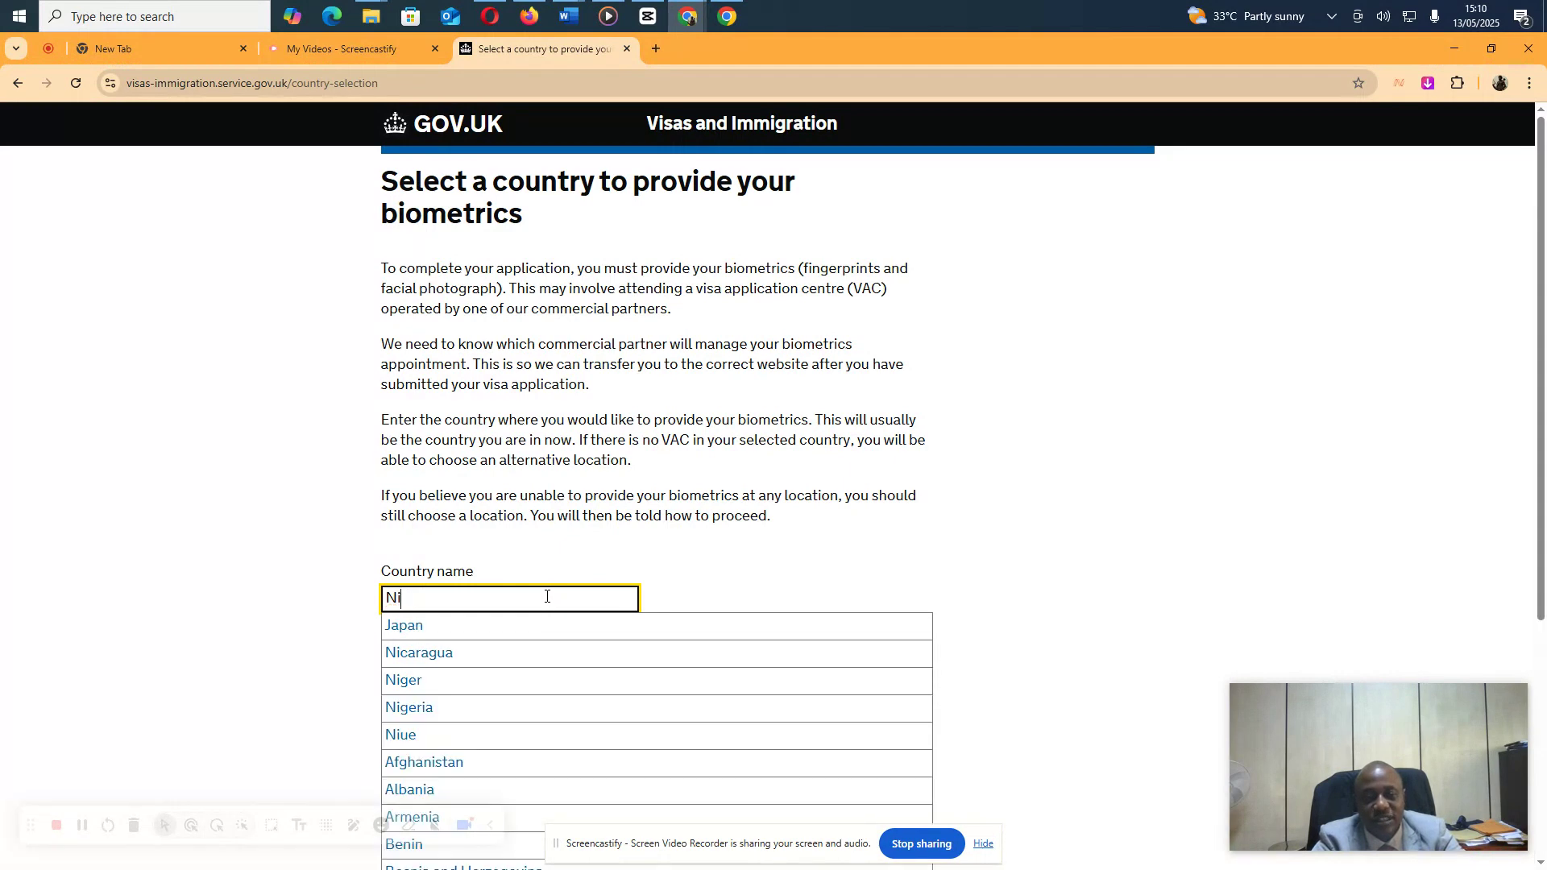
text(ge)
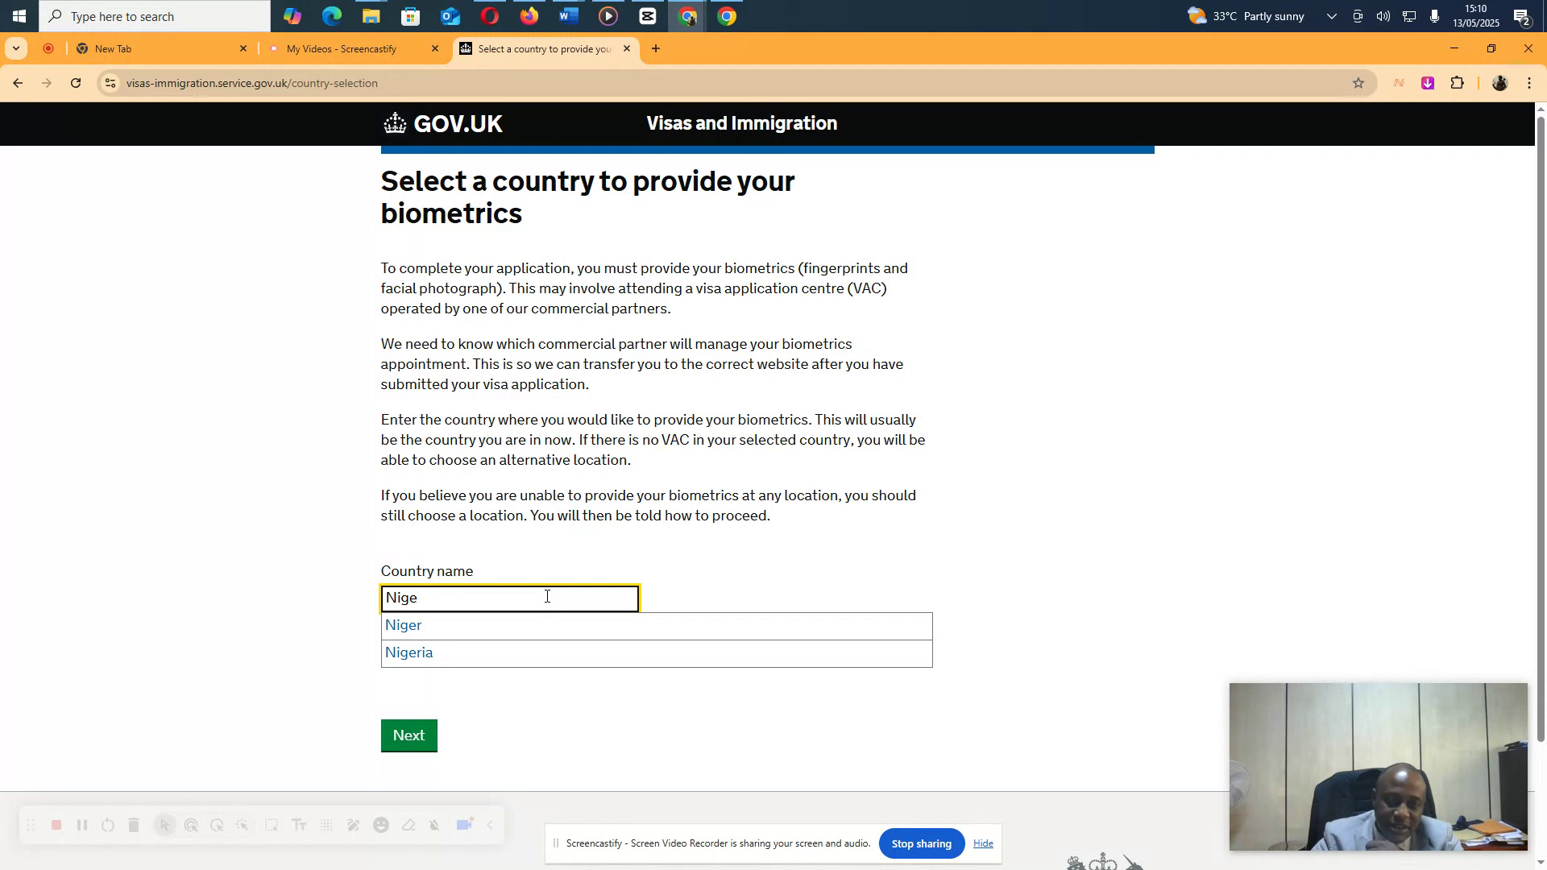
click(497, 655)
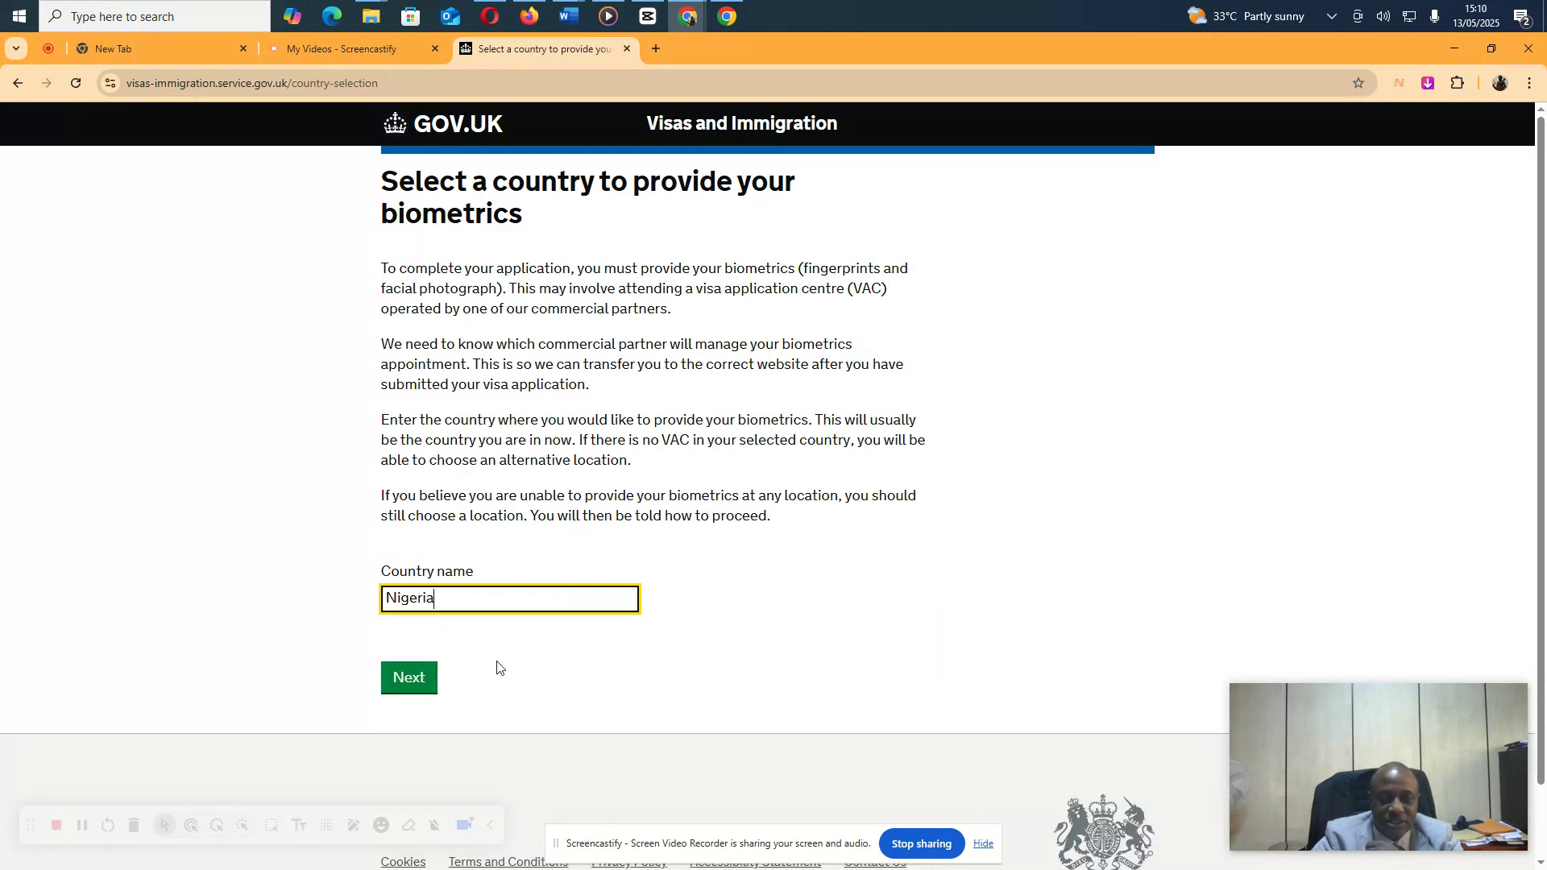
click(410, 684)
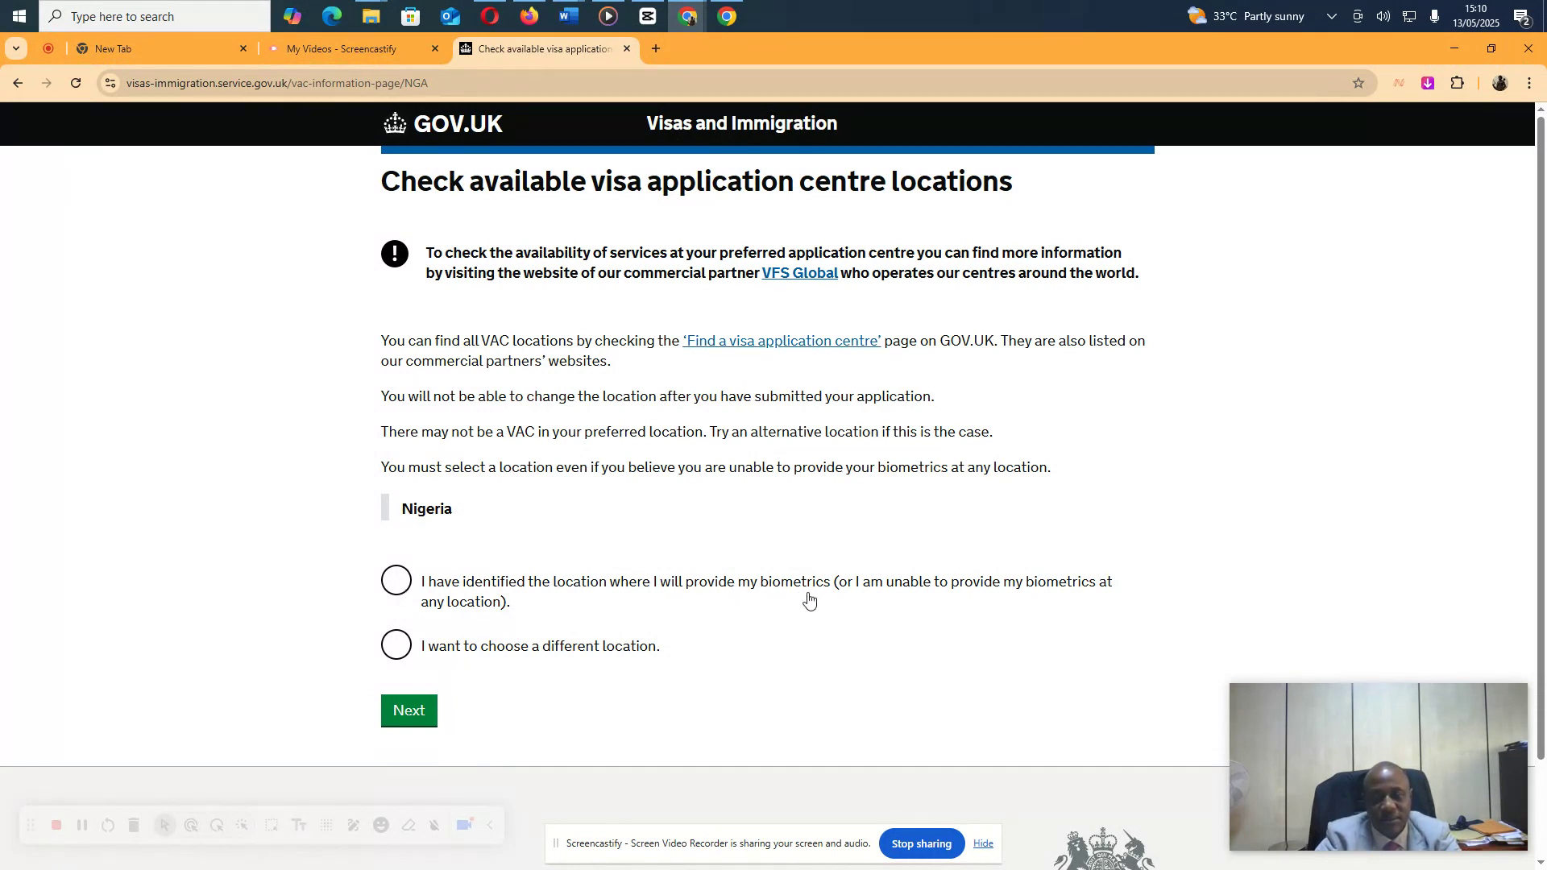
Confirm the biometrics location is identified and begin the UK visit visa application
click(396, 583)
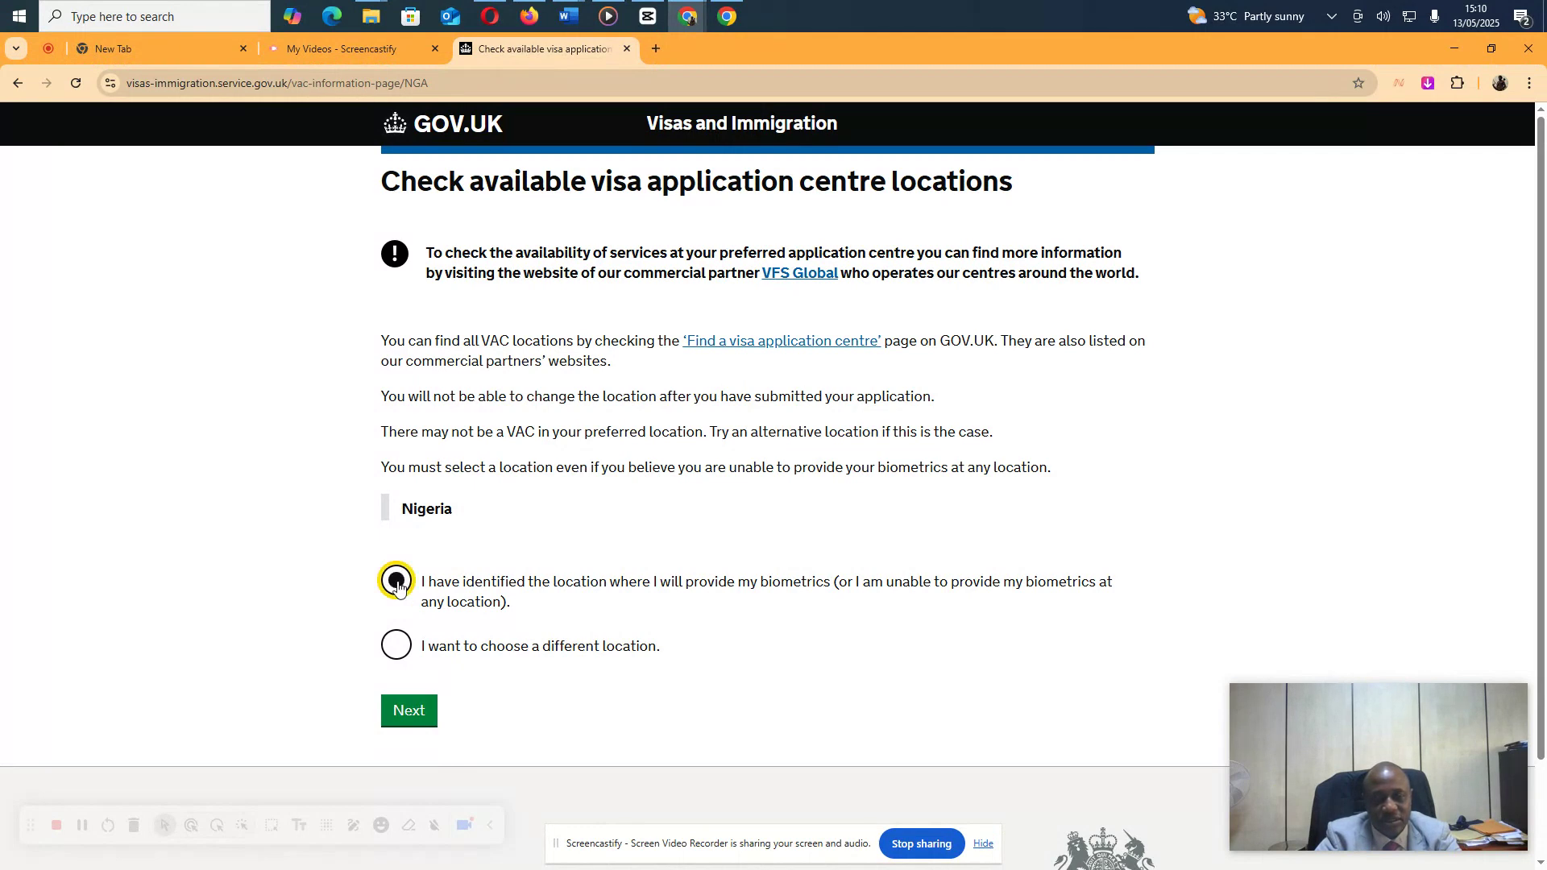
click(409, 710)
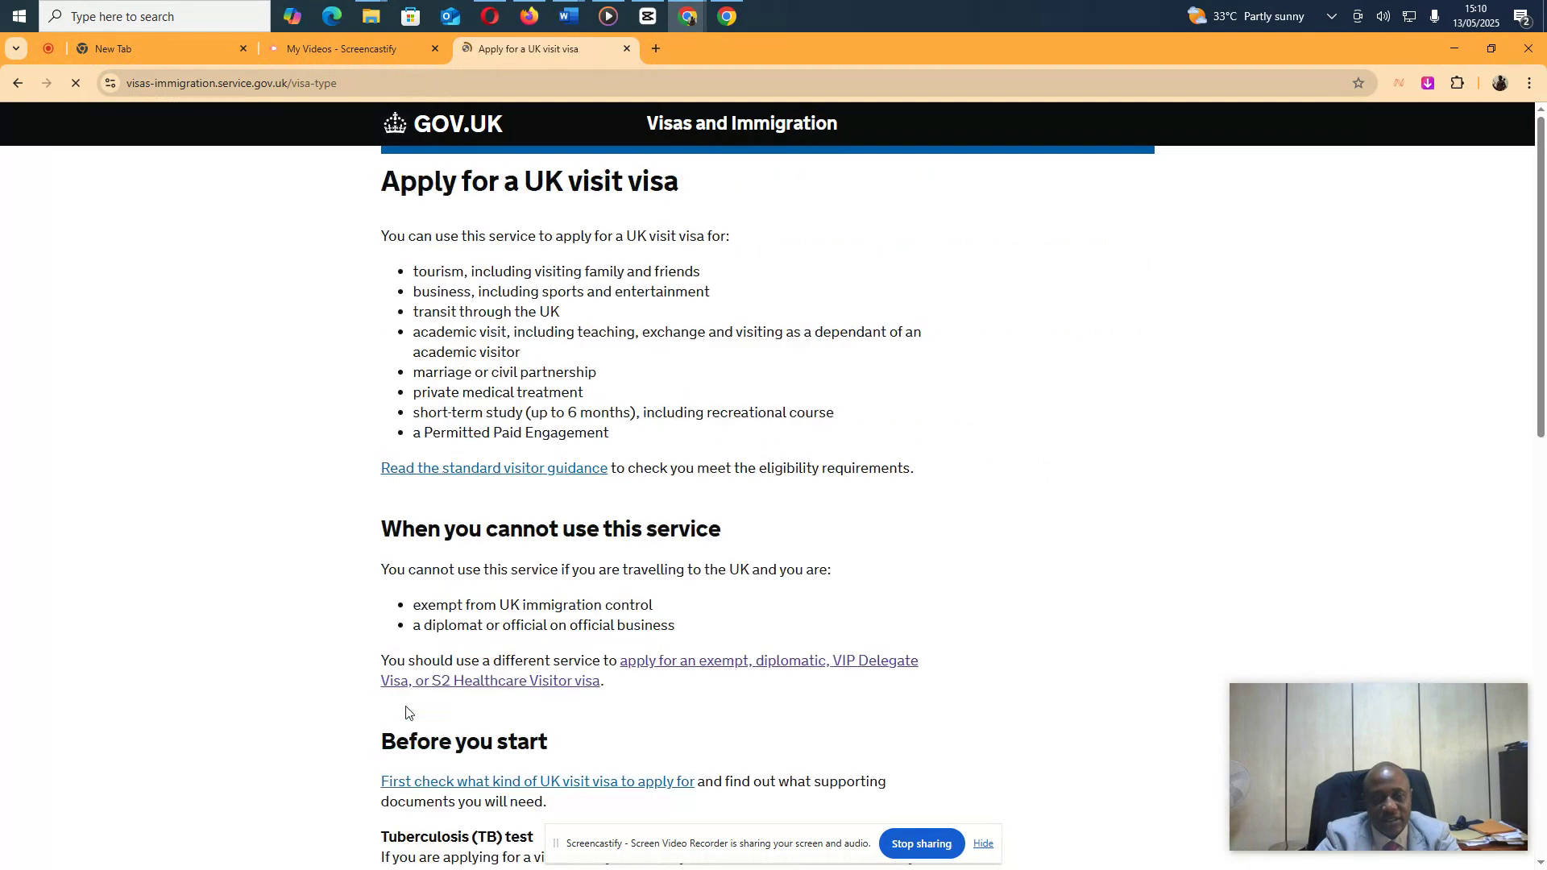
scroll(415, 685, down, 5)
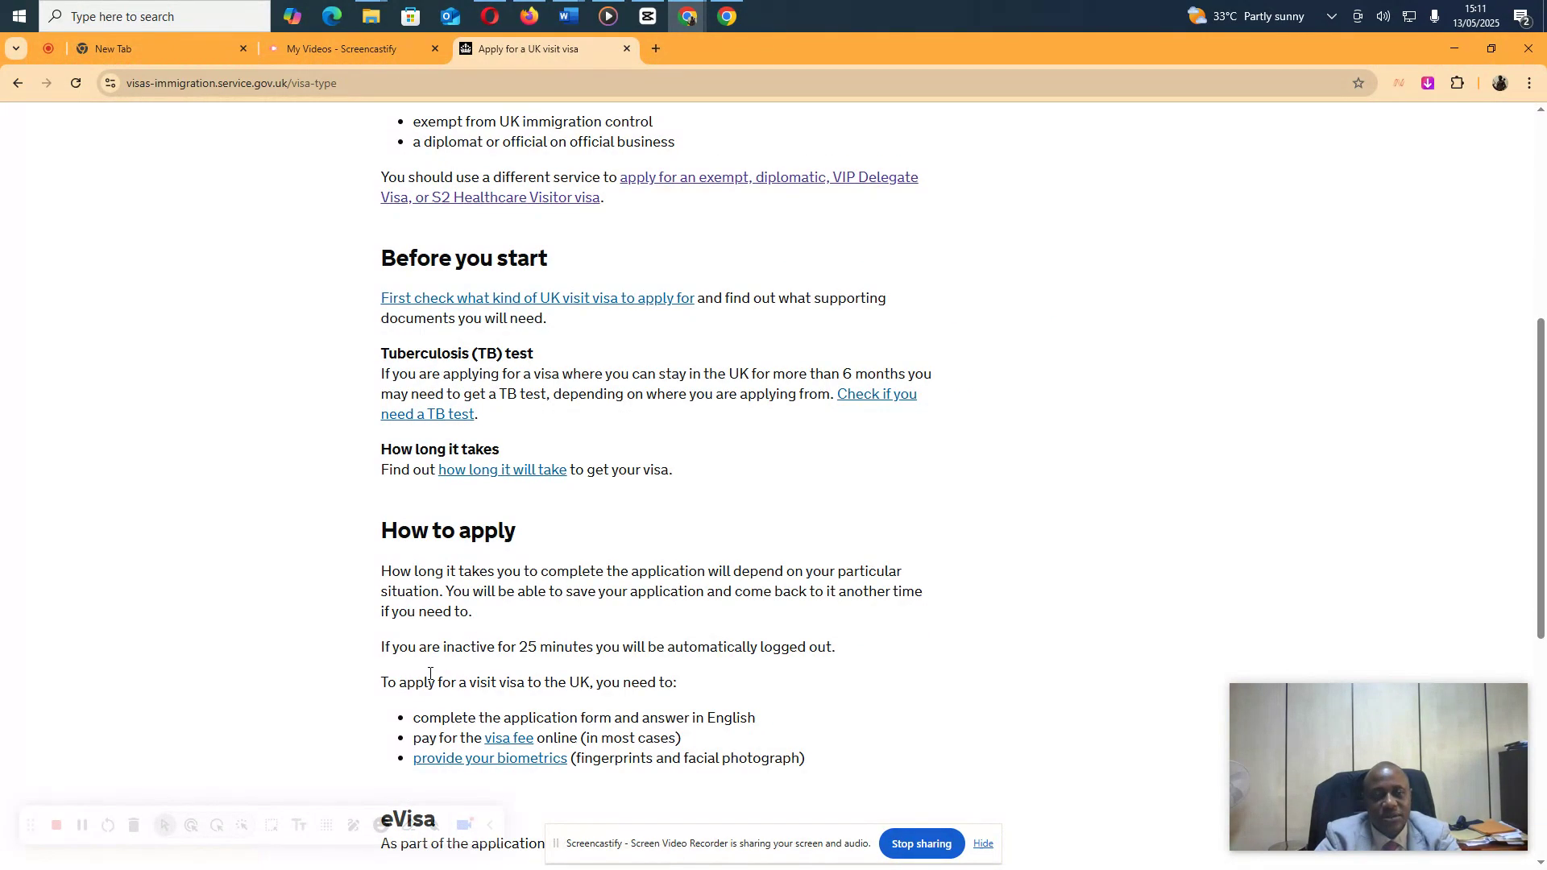
scroll(430, 674, down, 3)
scroll(431, 645, up, 8)
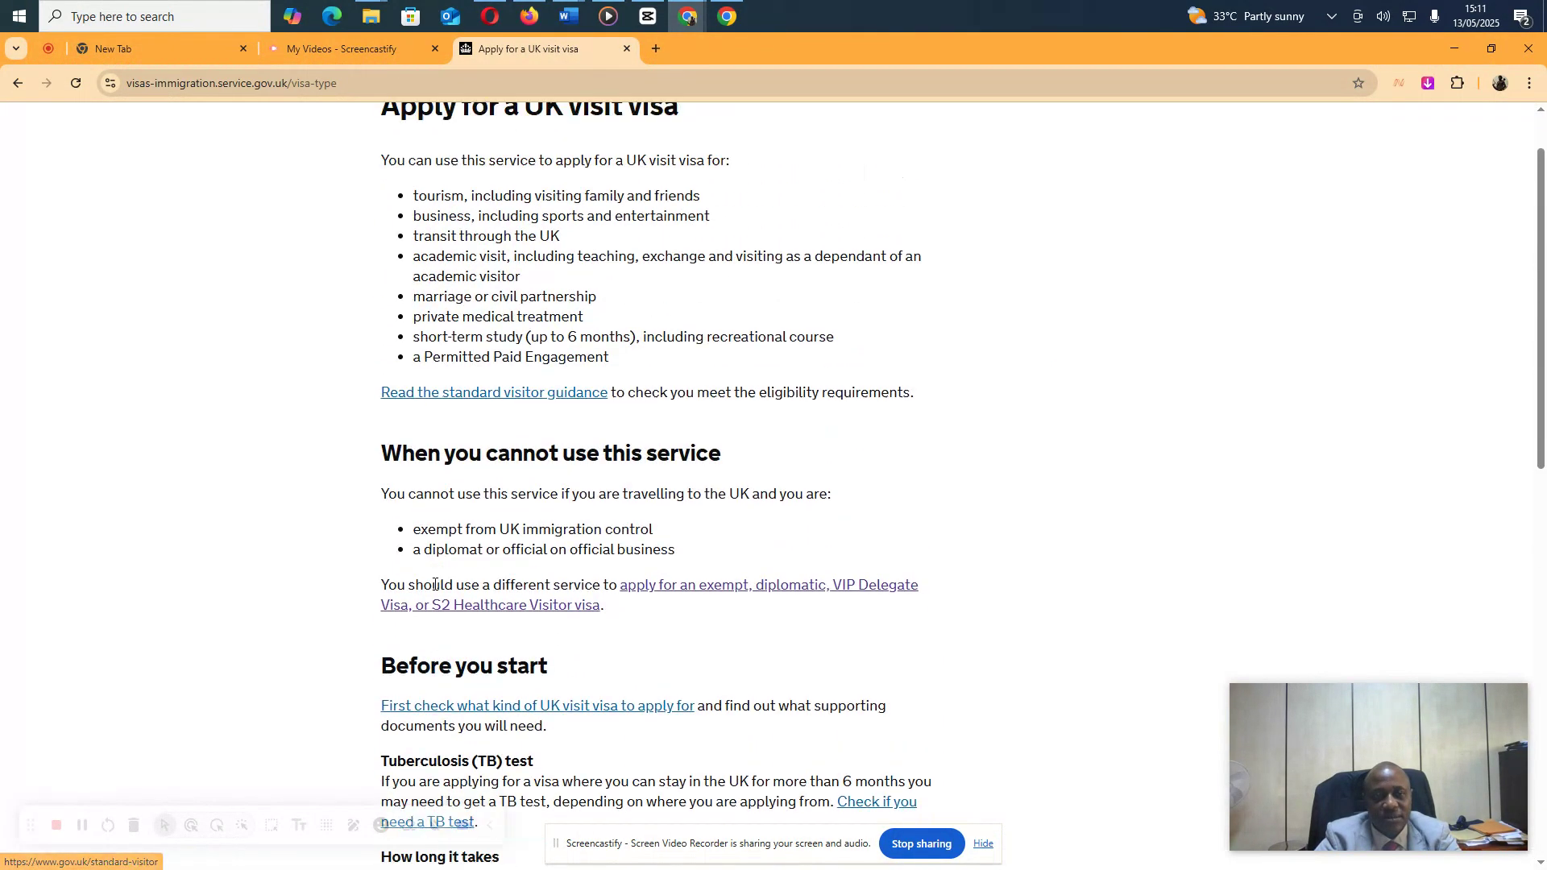
scroll(459, 620, down, 4)
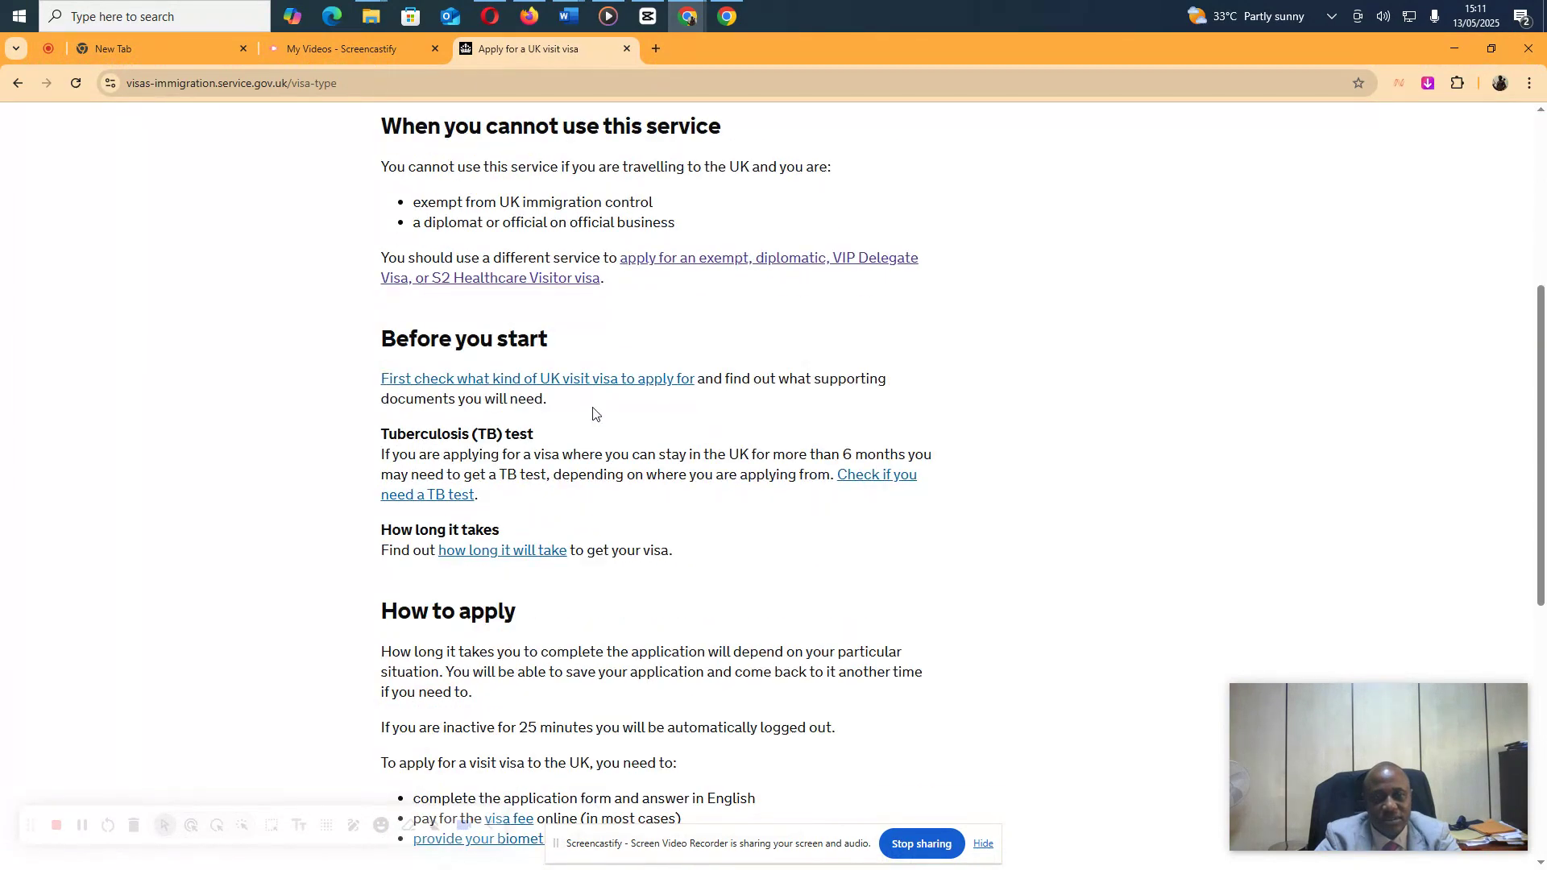
scroll(577, 536, down, 3)
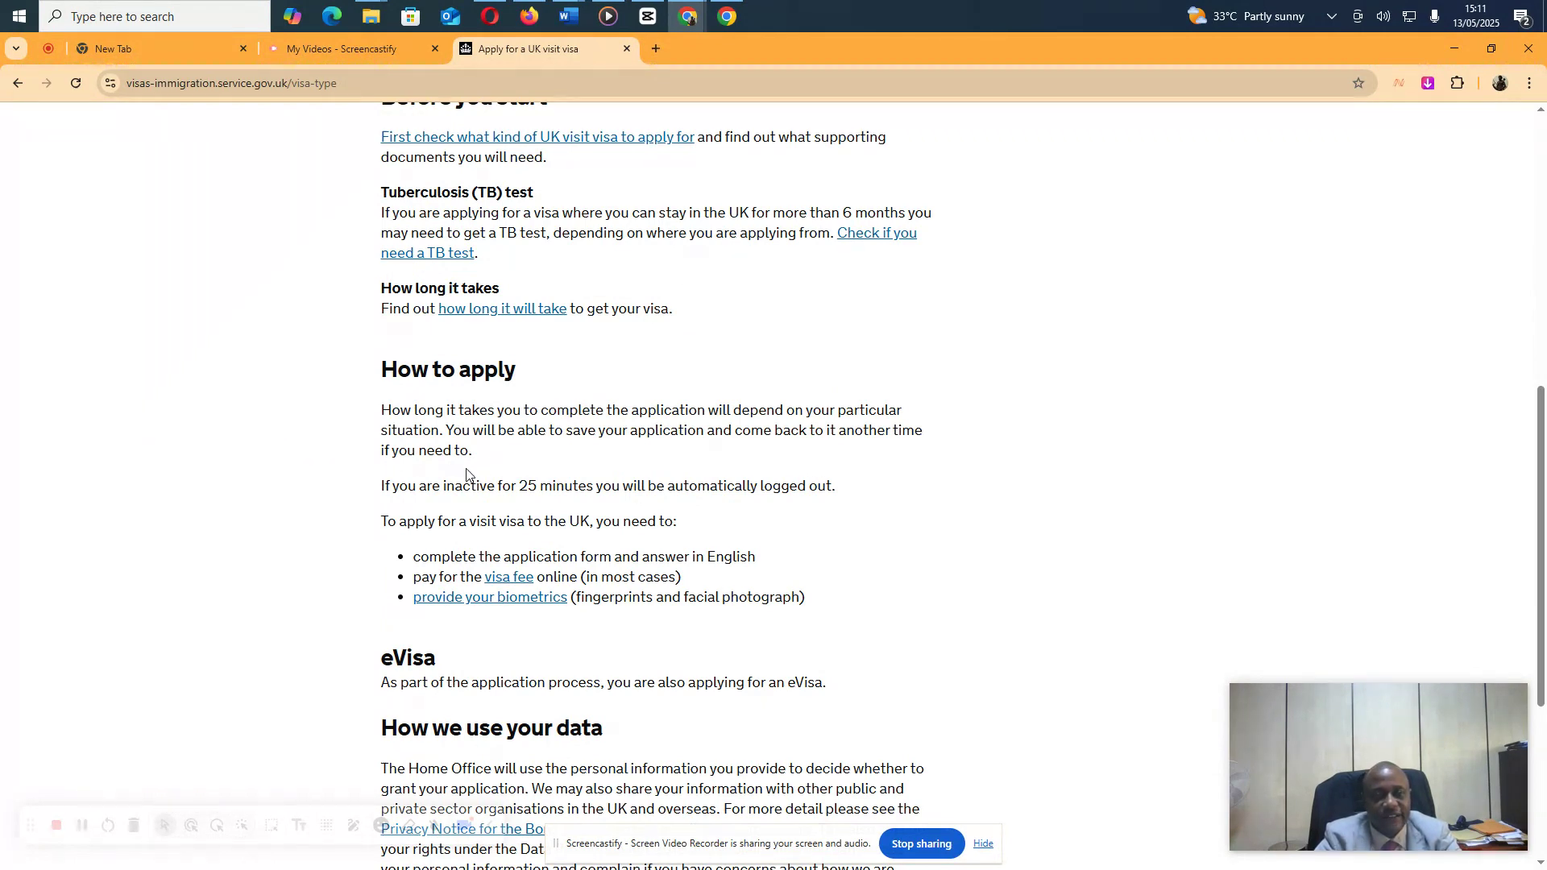
scroll(465, 474, down, 5)
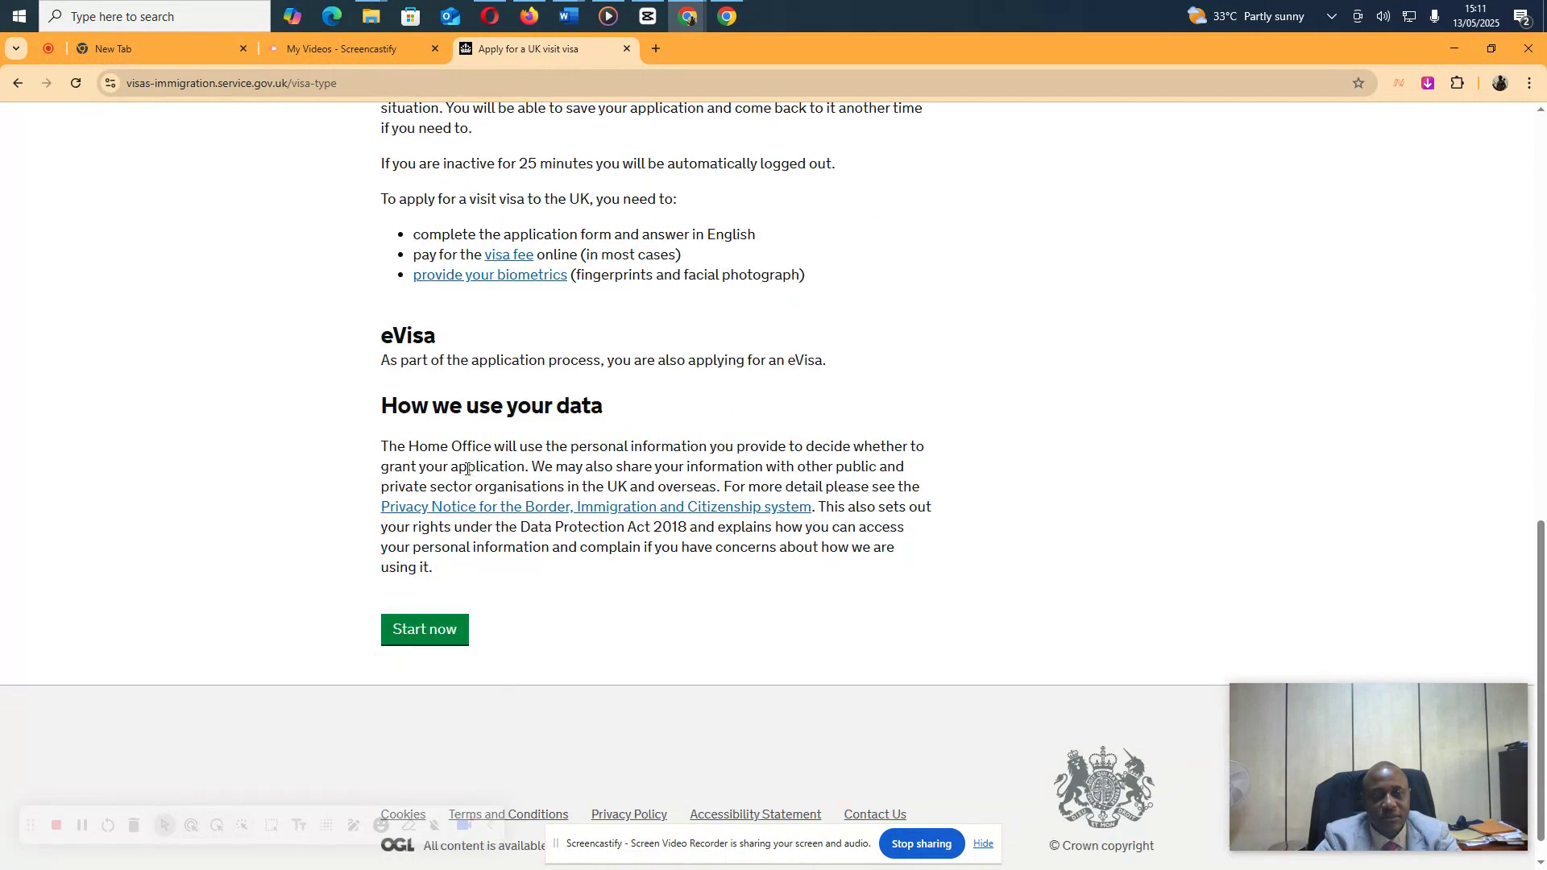
click(408, 597)
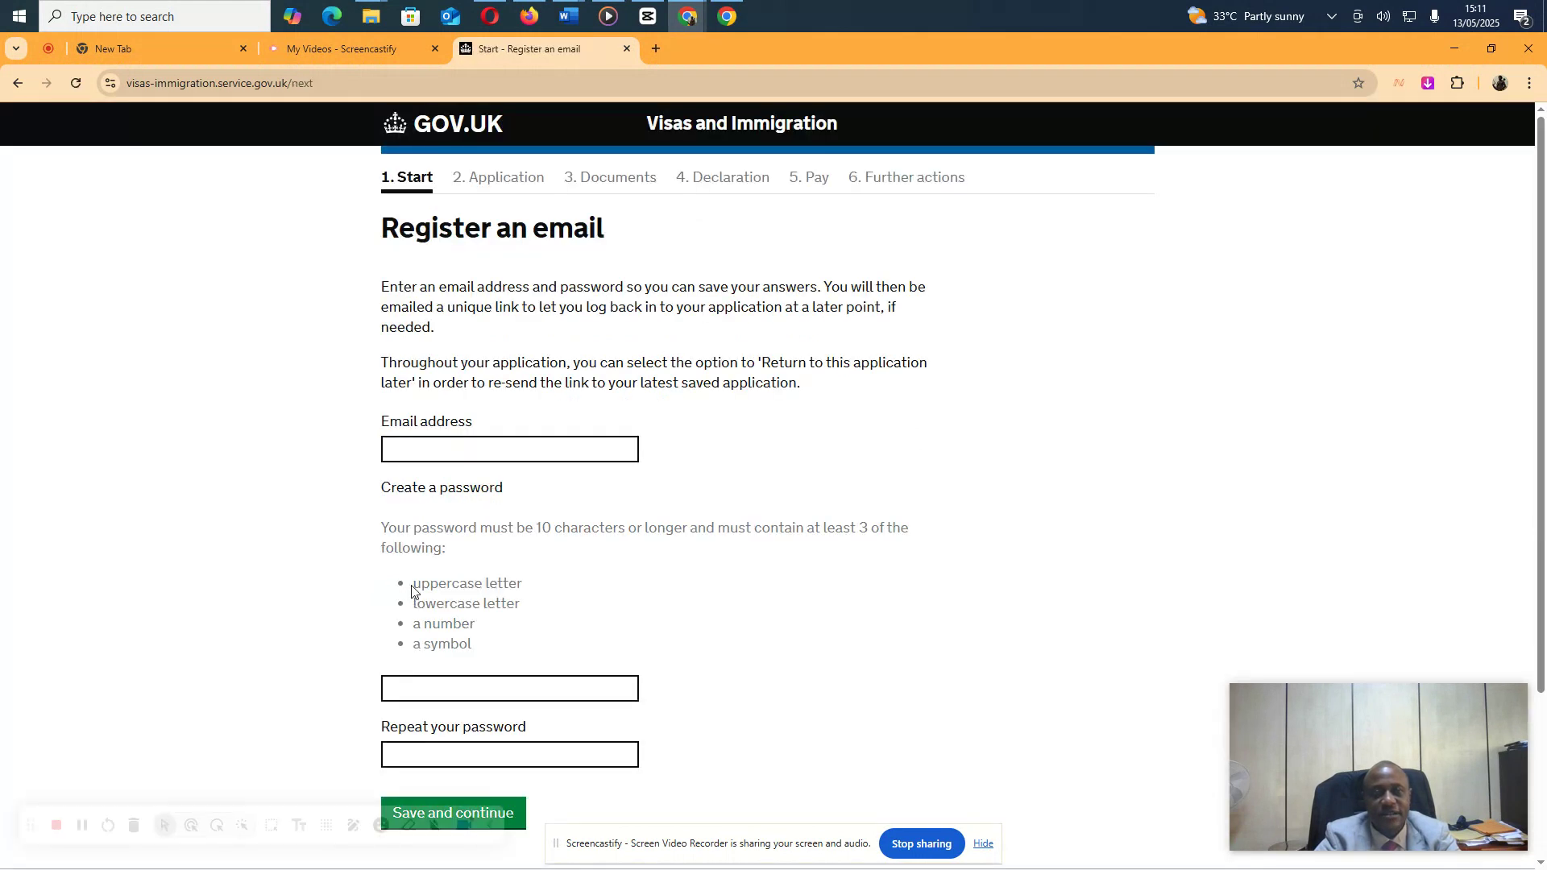
Register the suggested email with the account password entered twice, and let Chrome store the password
click(487, 458)
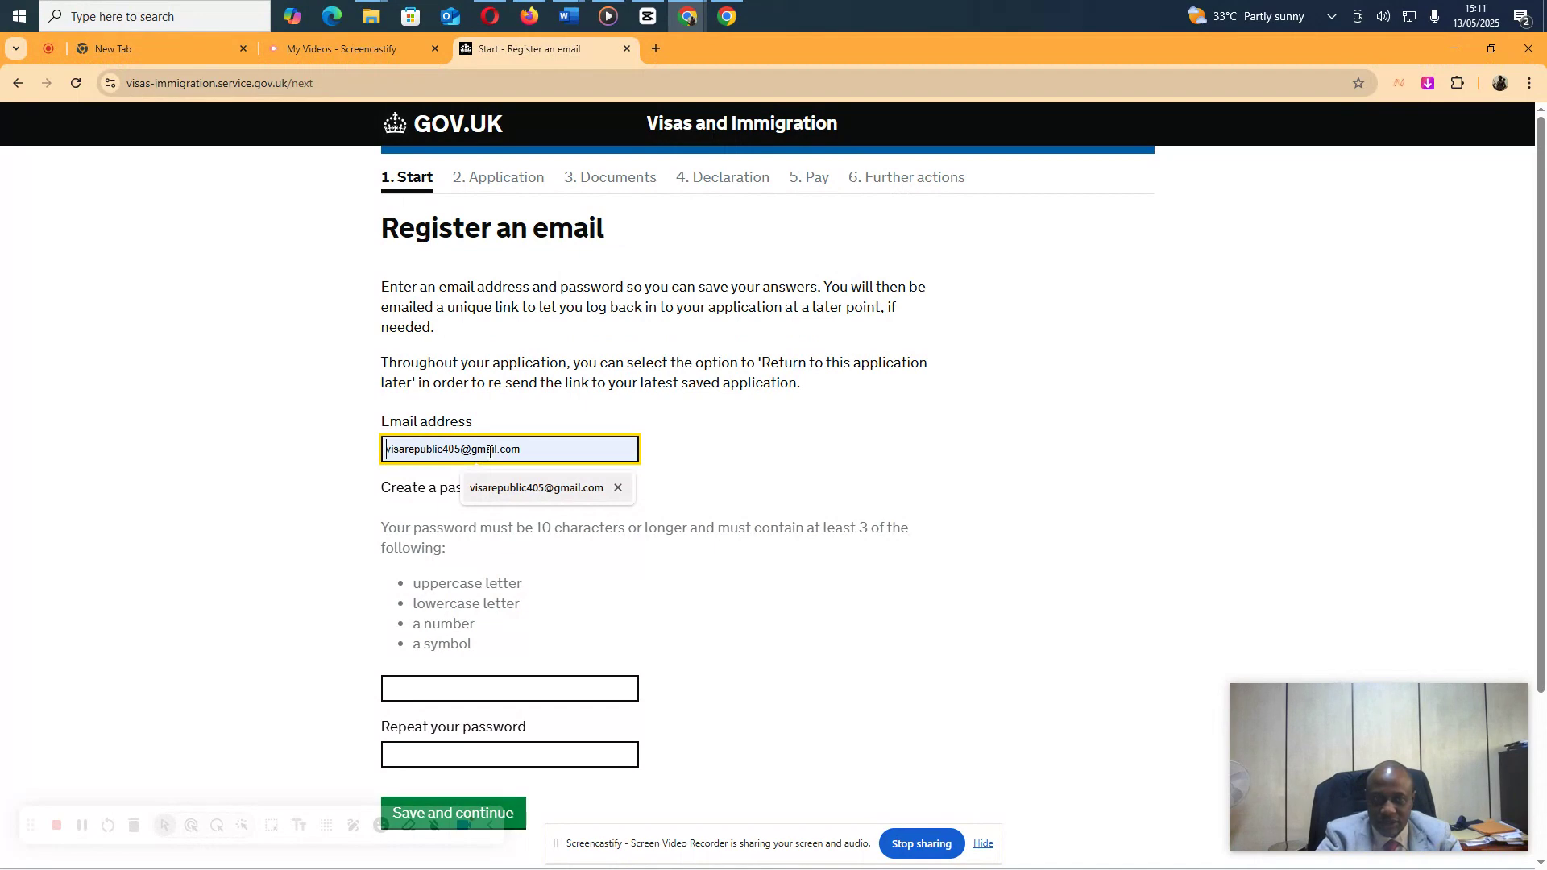
key(Return)
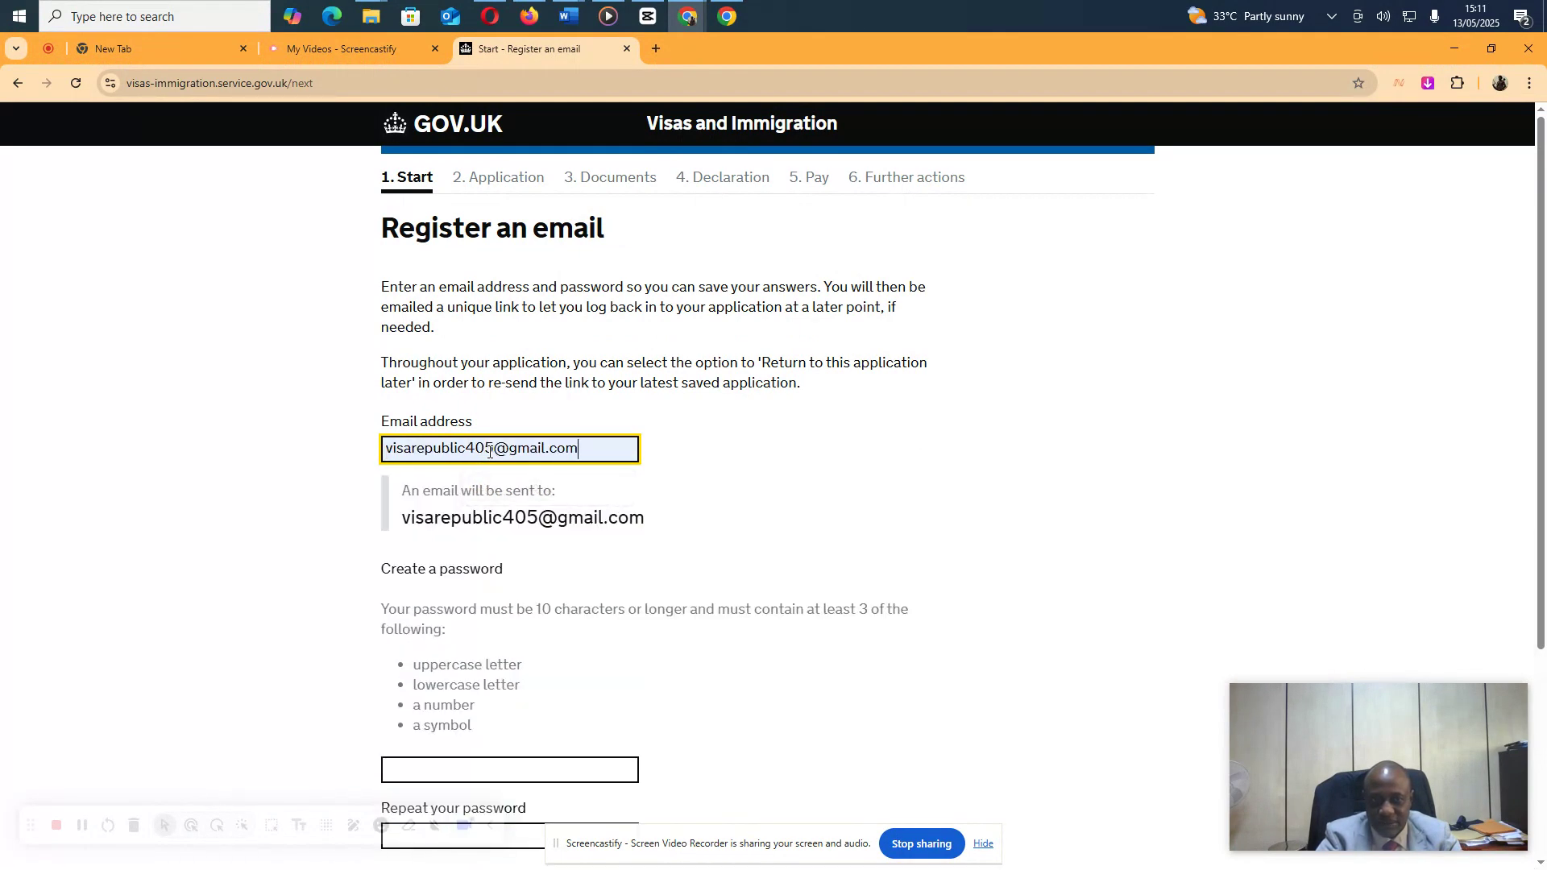
key(Tab)
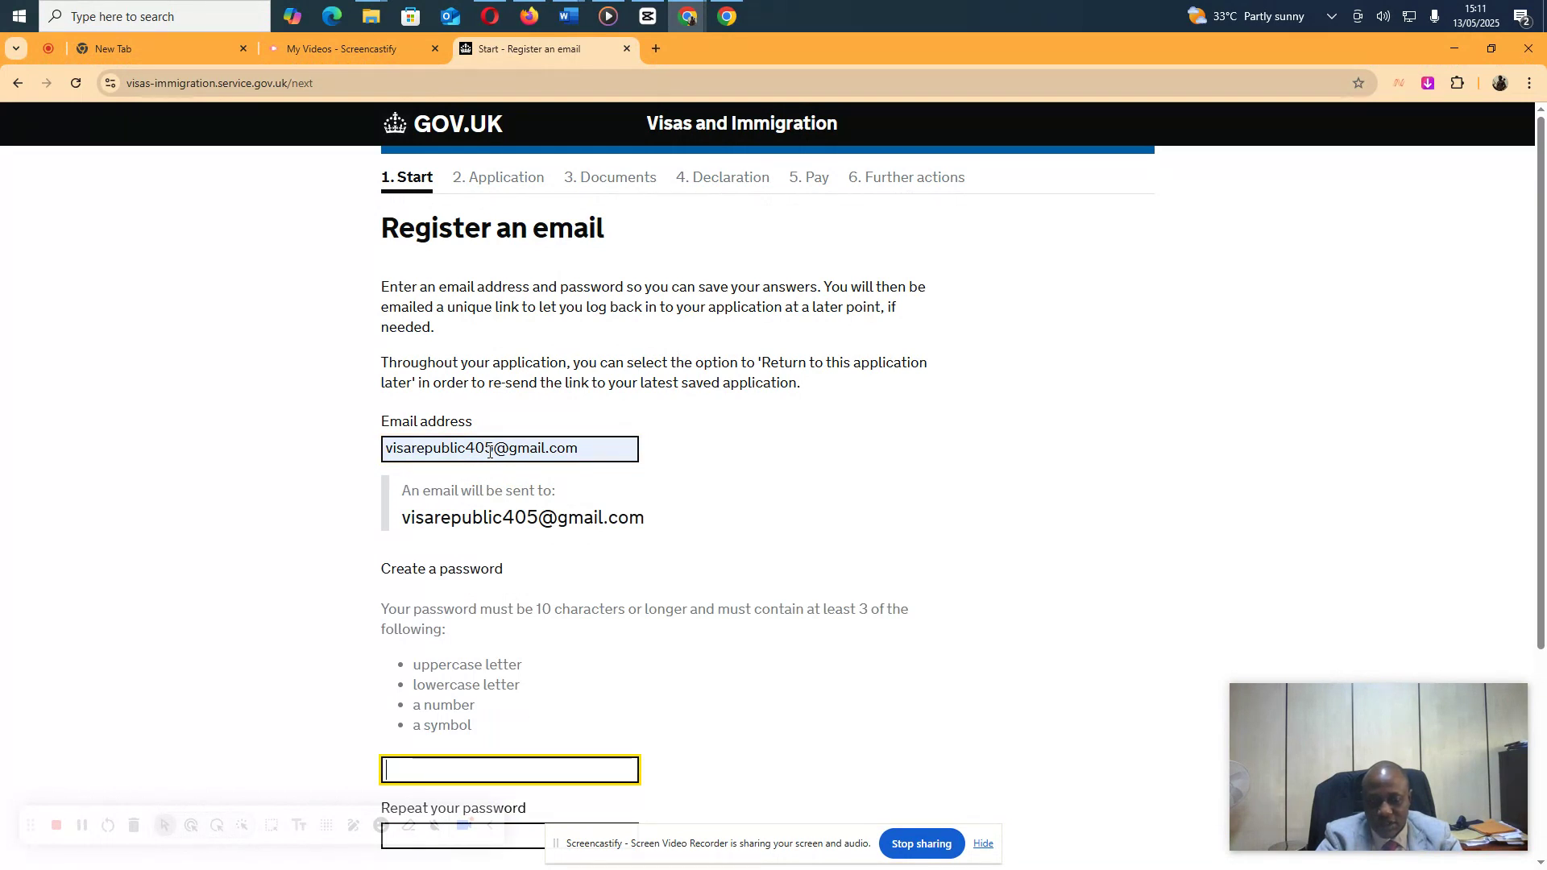
text(•••)
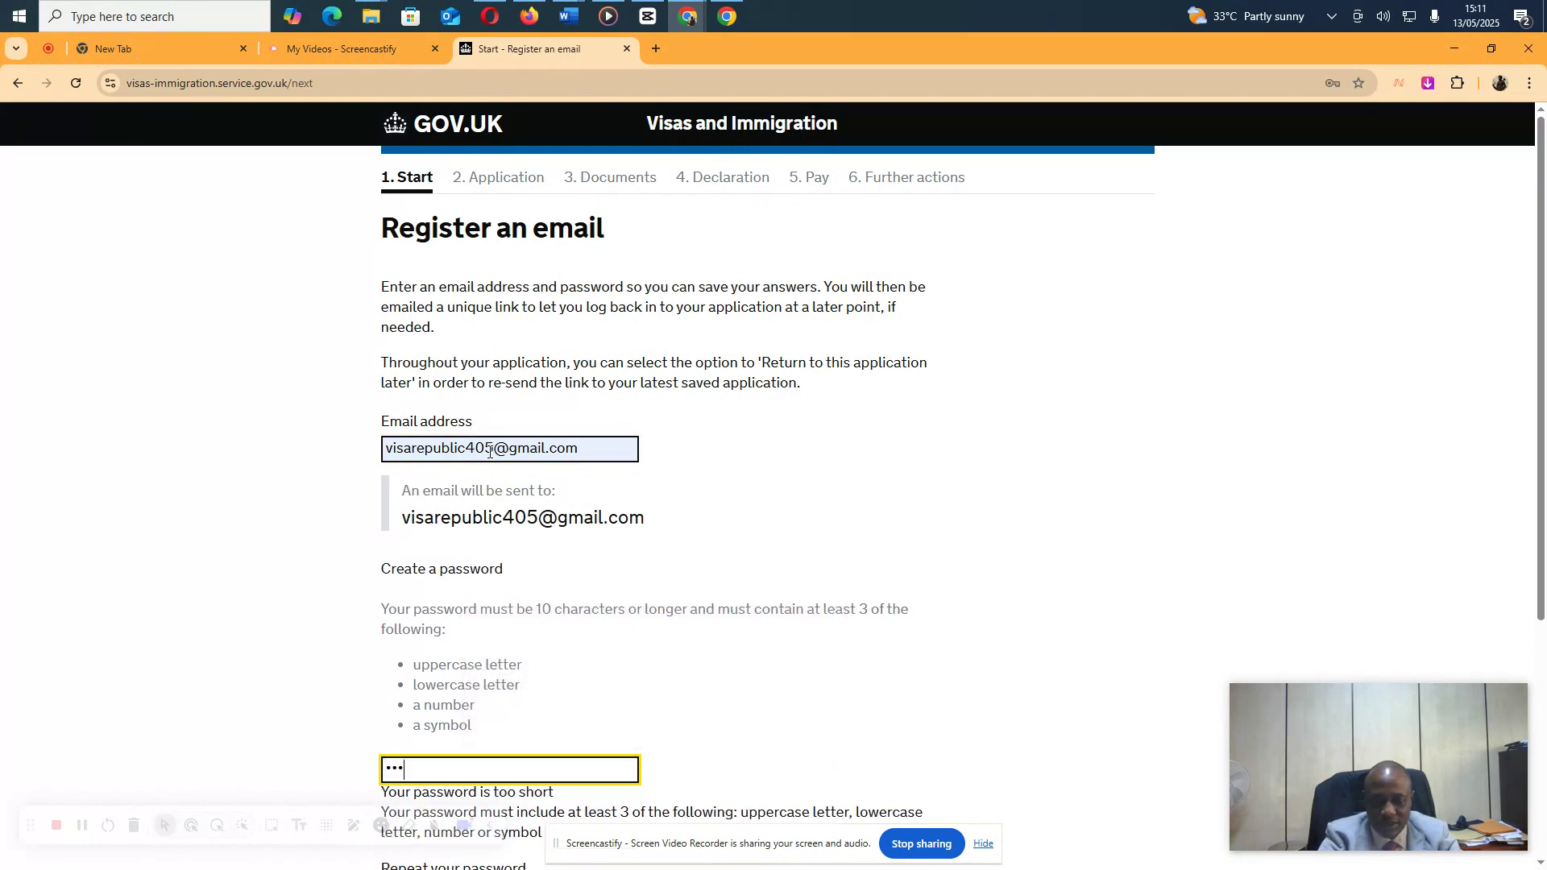
text(•••••••)
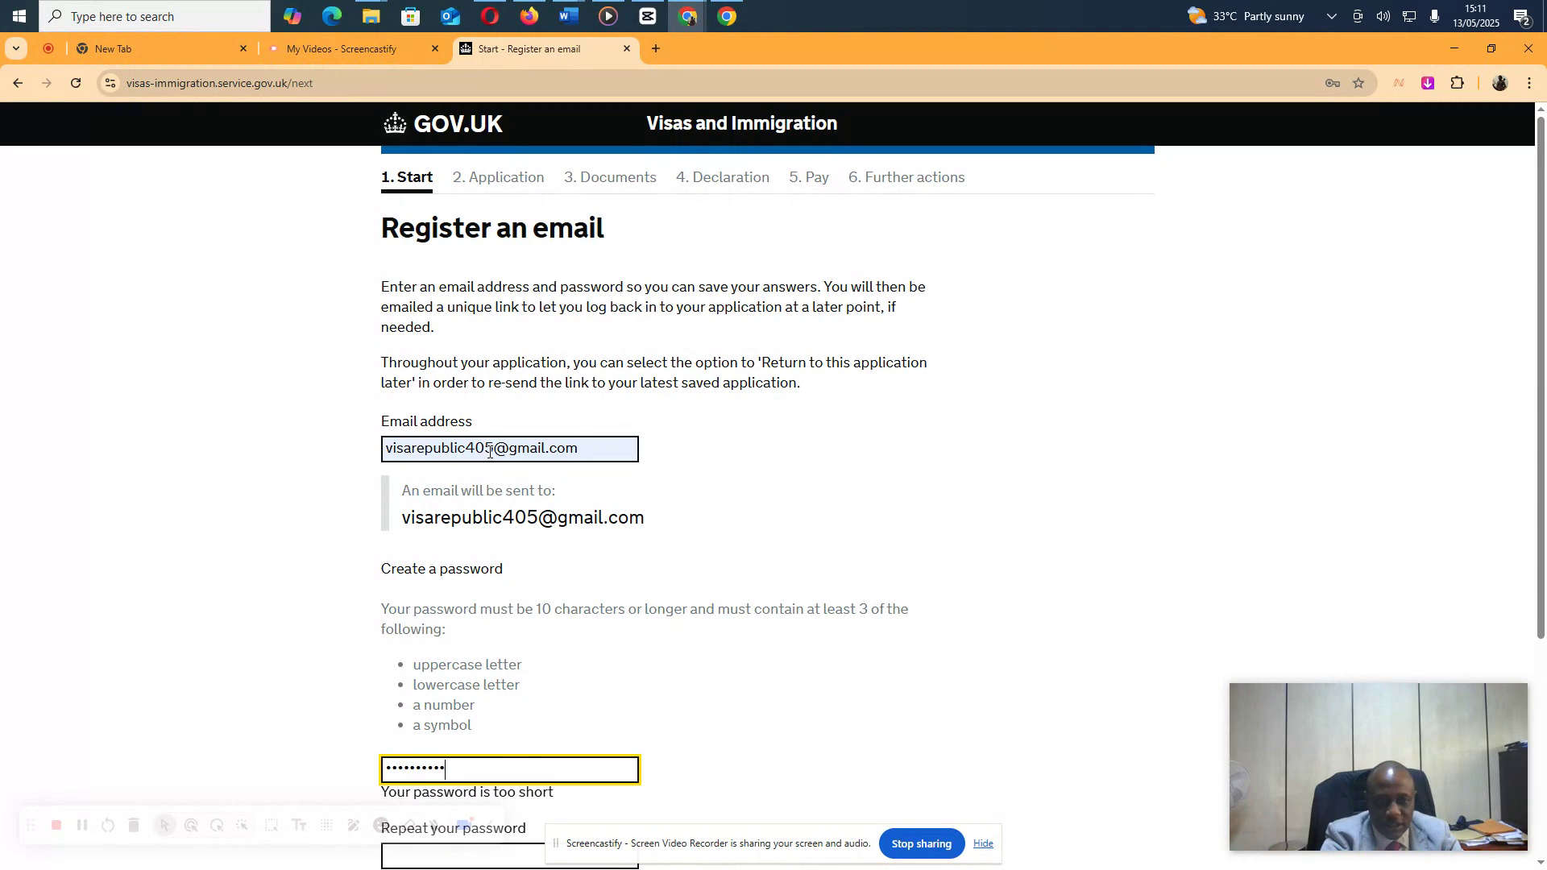
scroll(720, 615, down, 3)
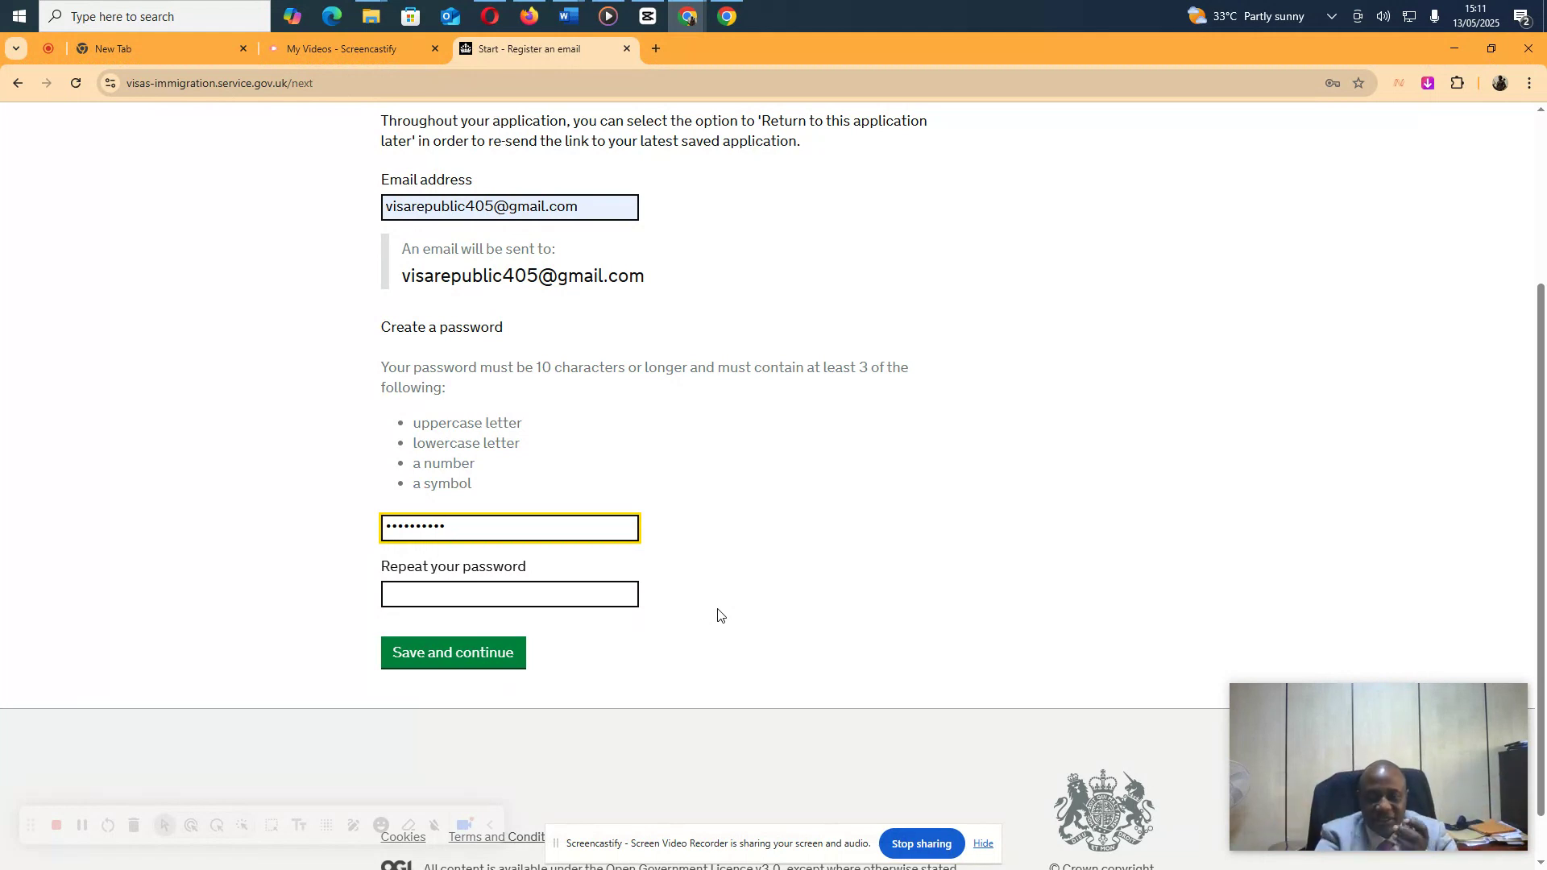
click(587, 600)
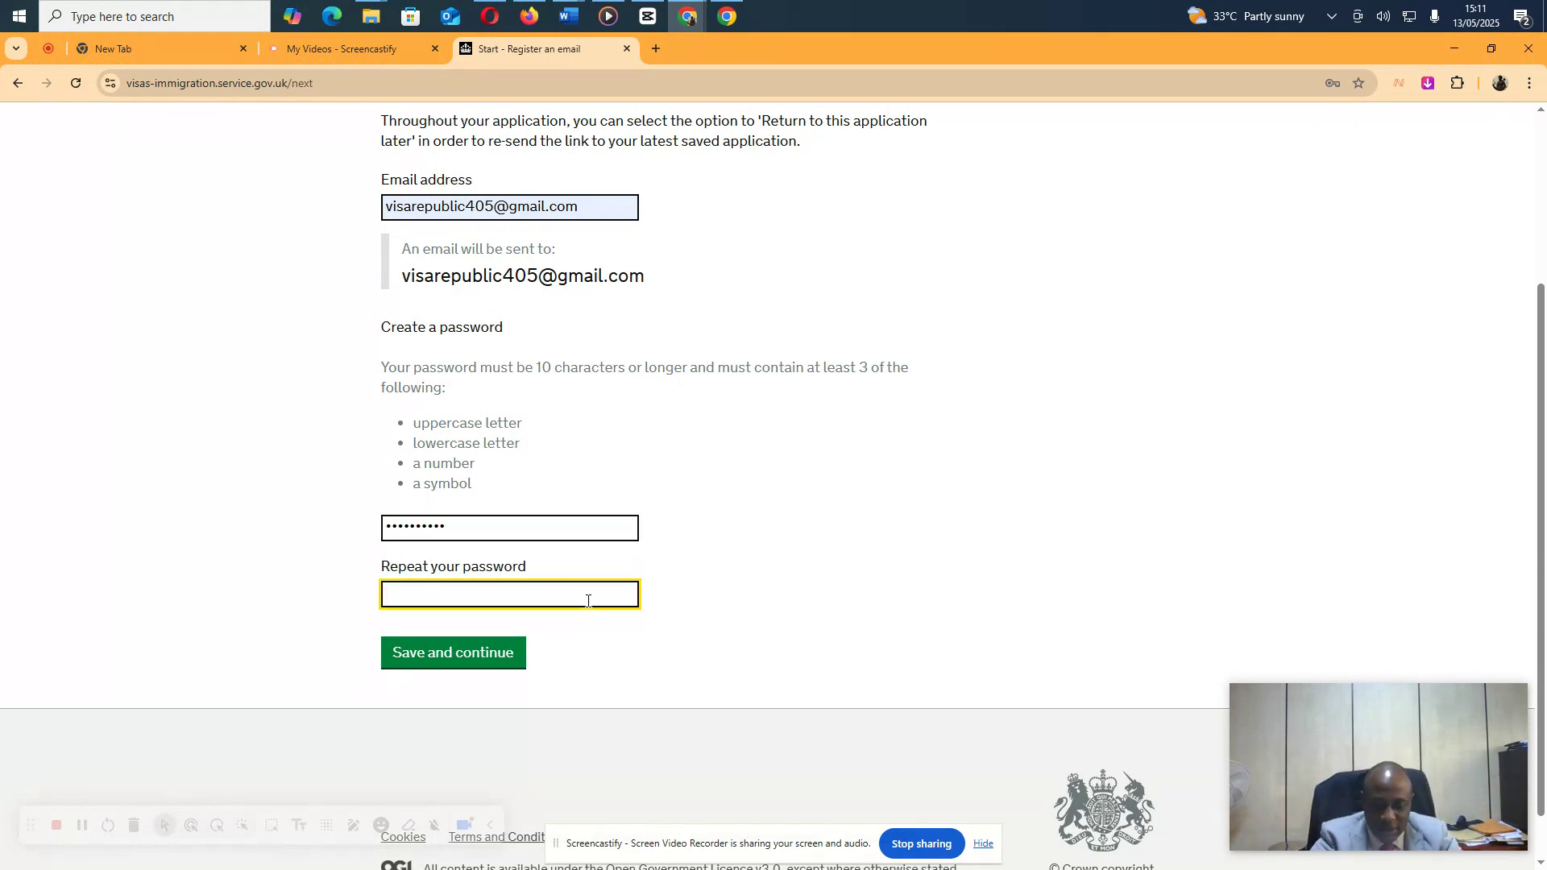
text(••••••••)
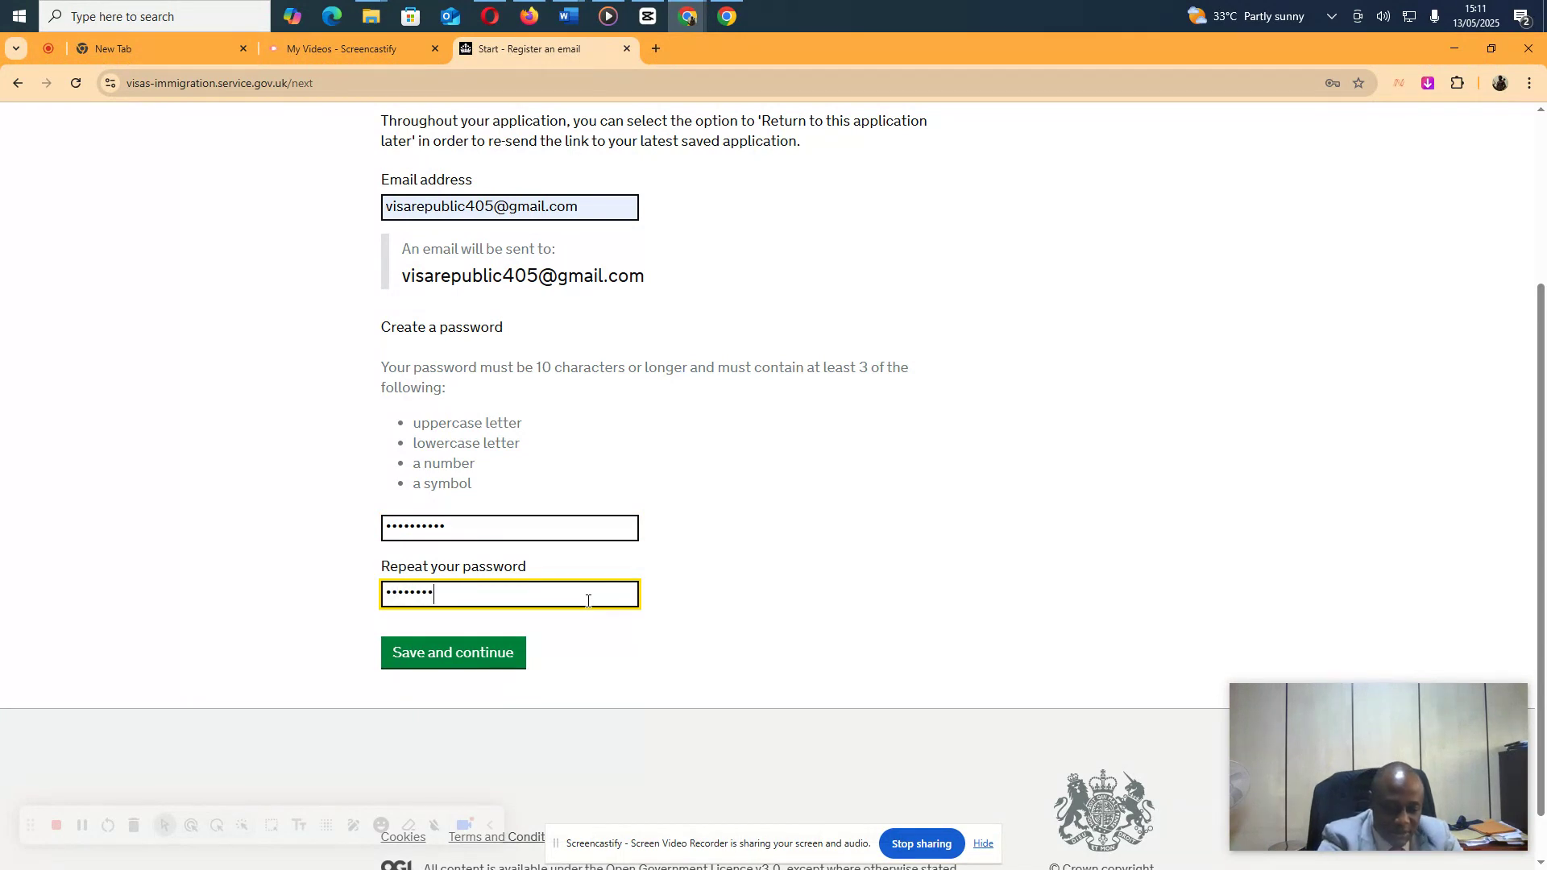
text(••)
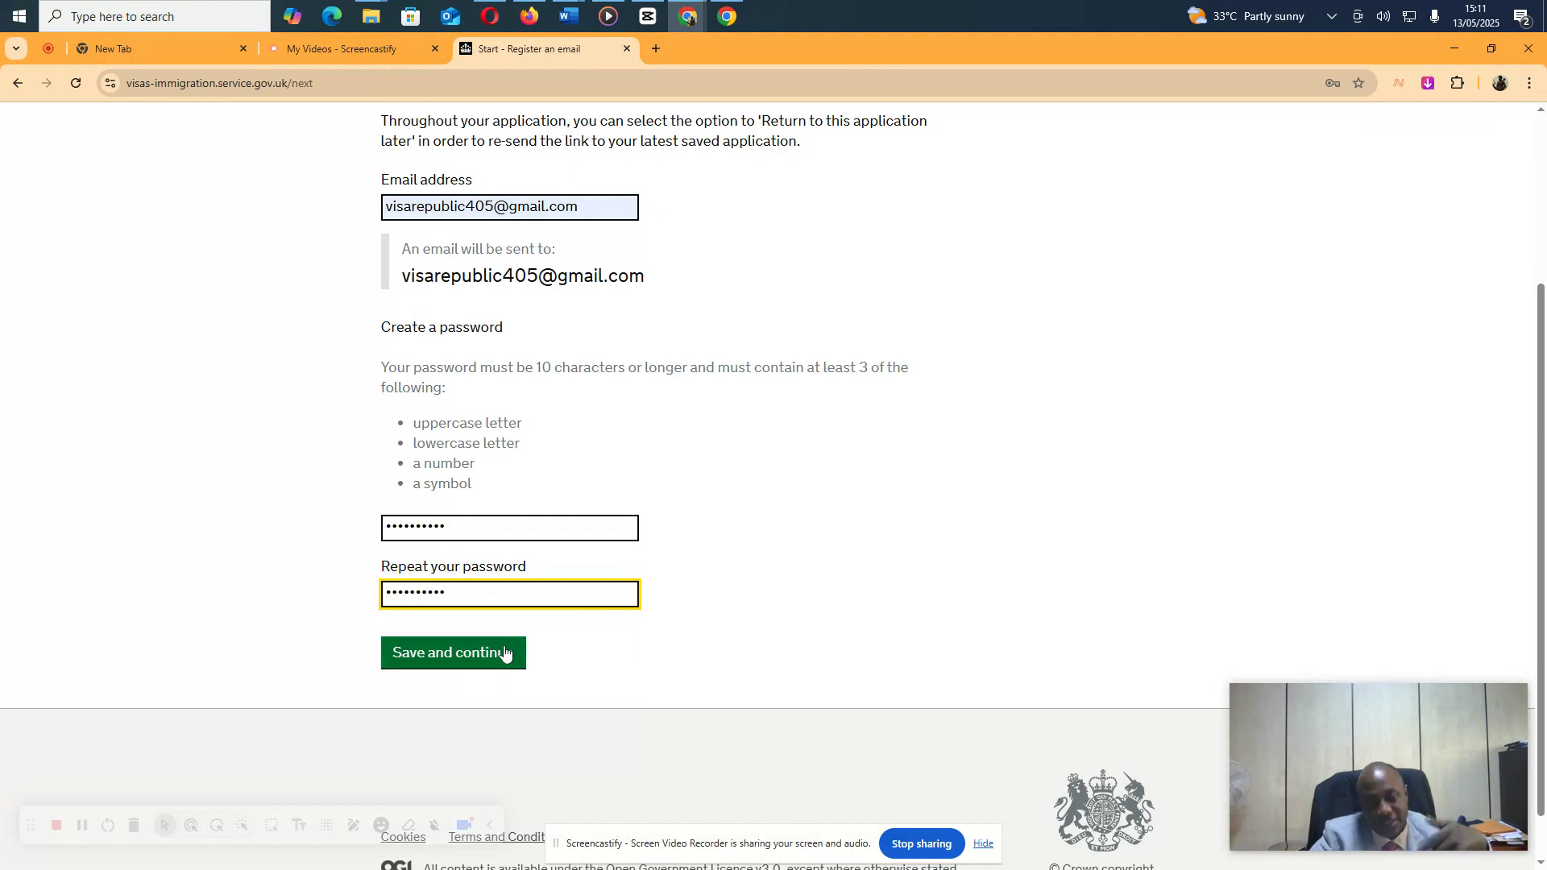
click(506, 653)
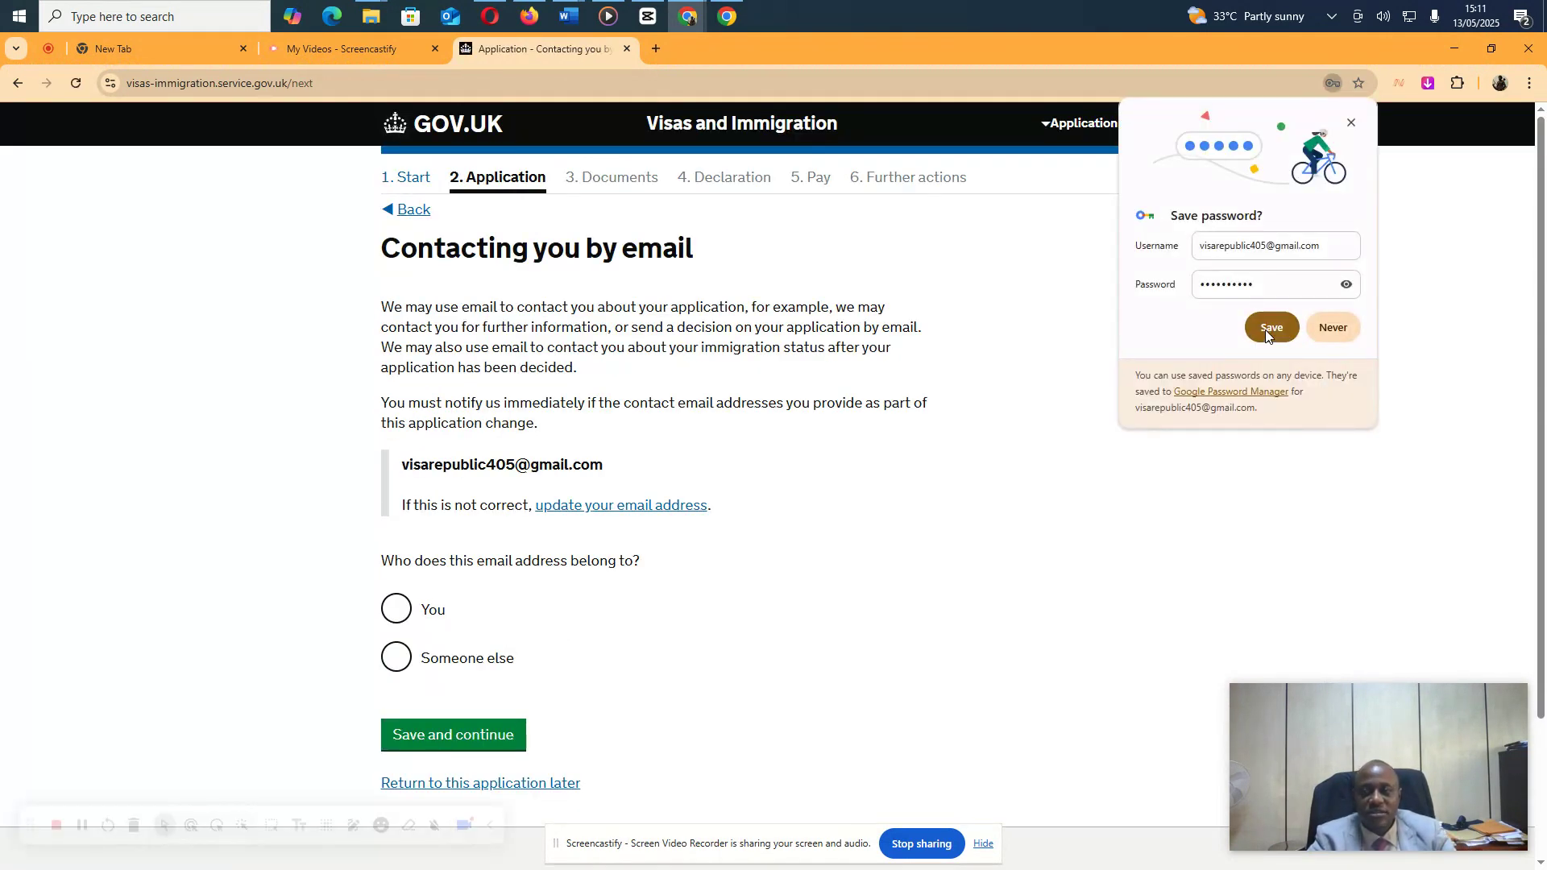
click(1285, 334)
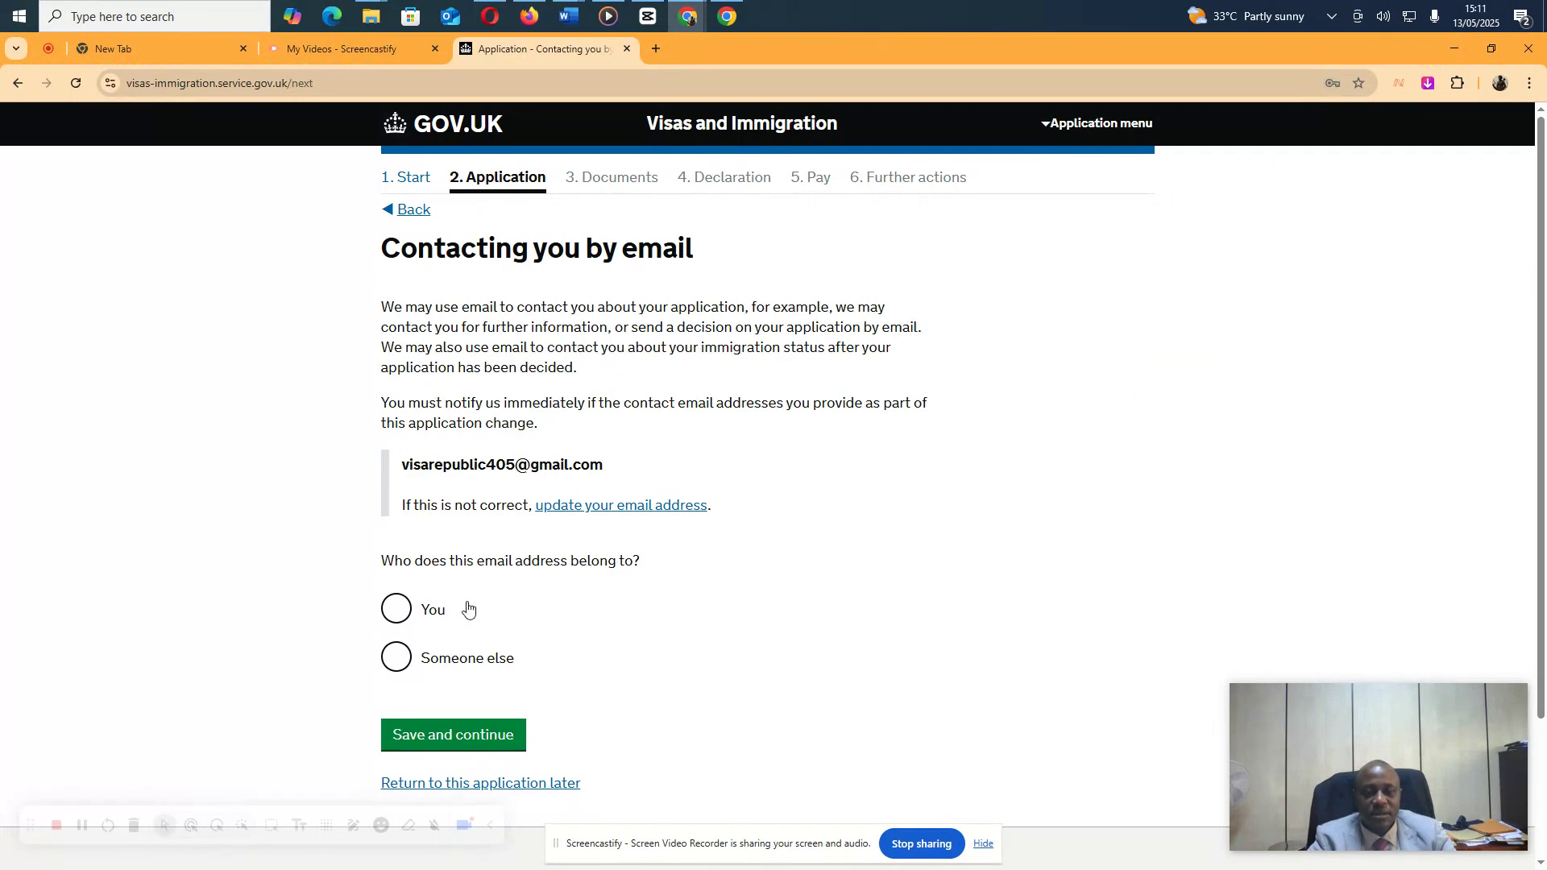
Confirm the email address is the applicant's own and declare no other email address
click(396, 611)
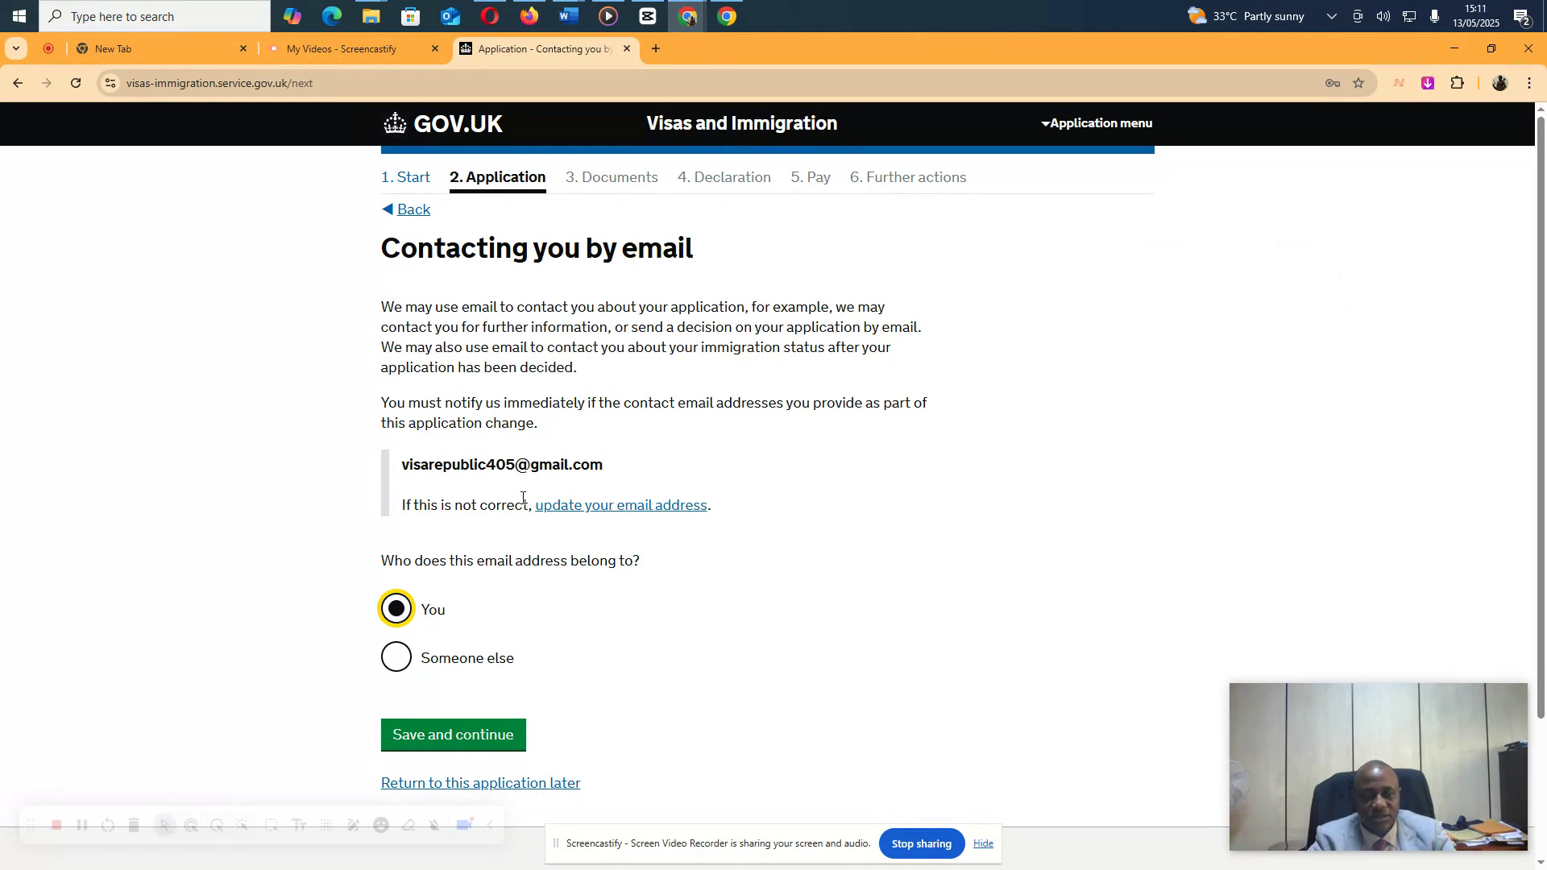
click(449, 736)
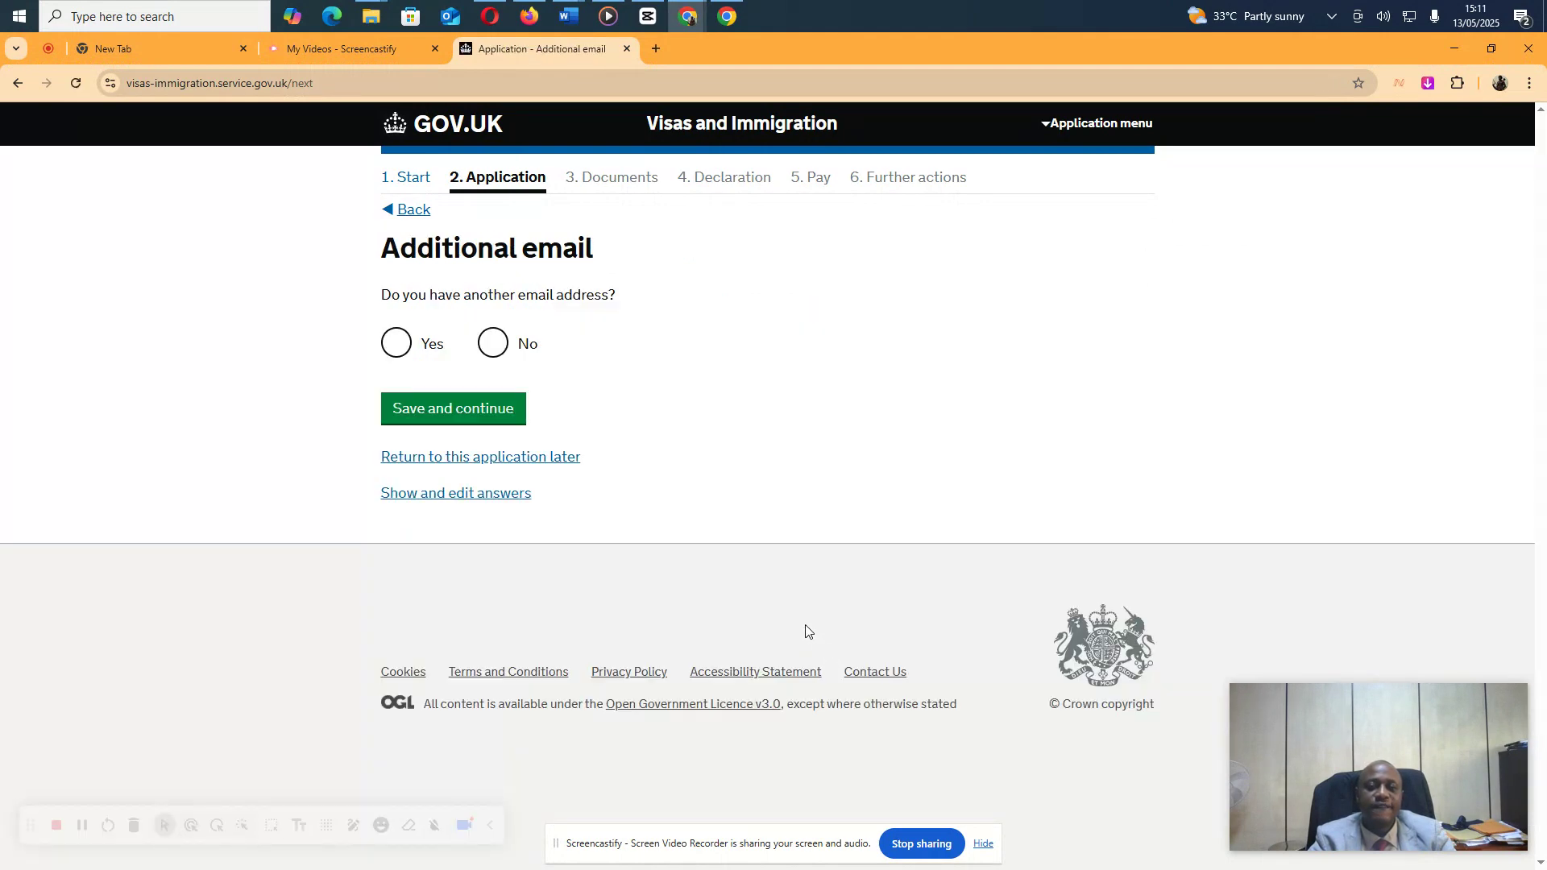
click(491, 345)
click(458, 415)
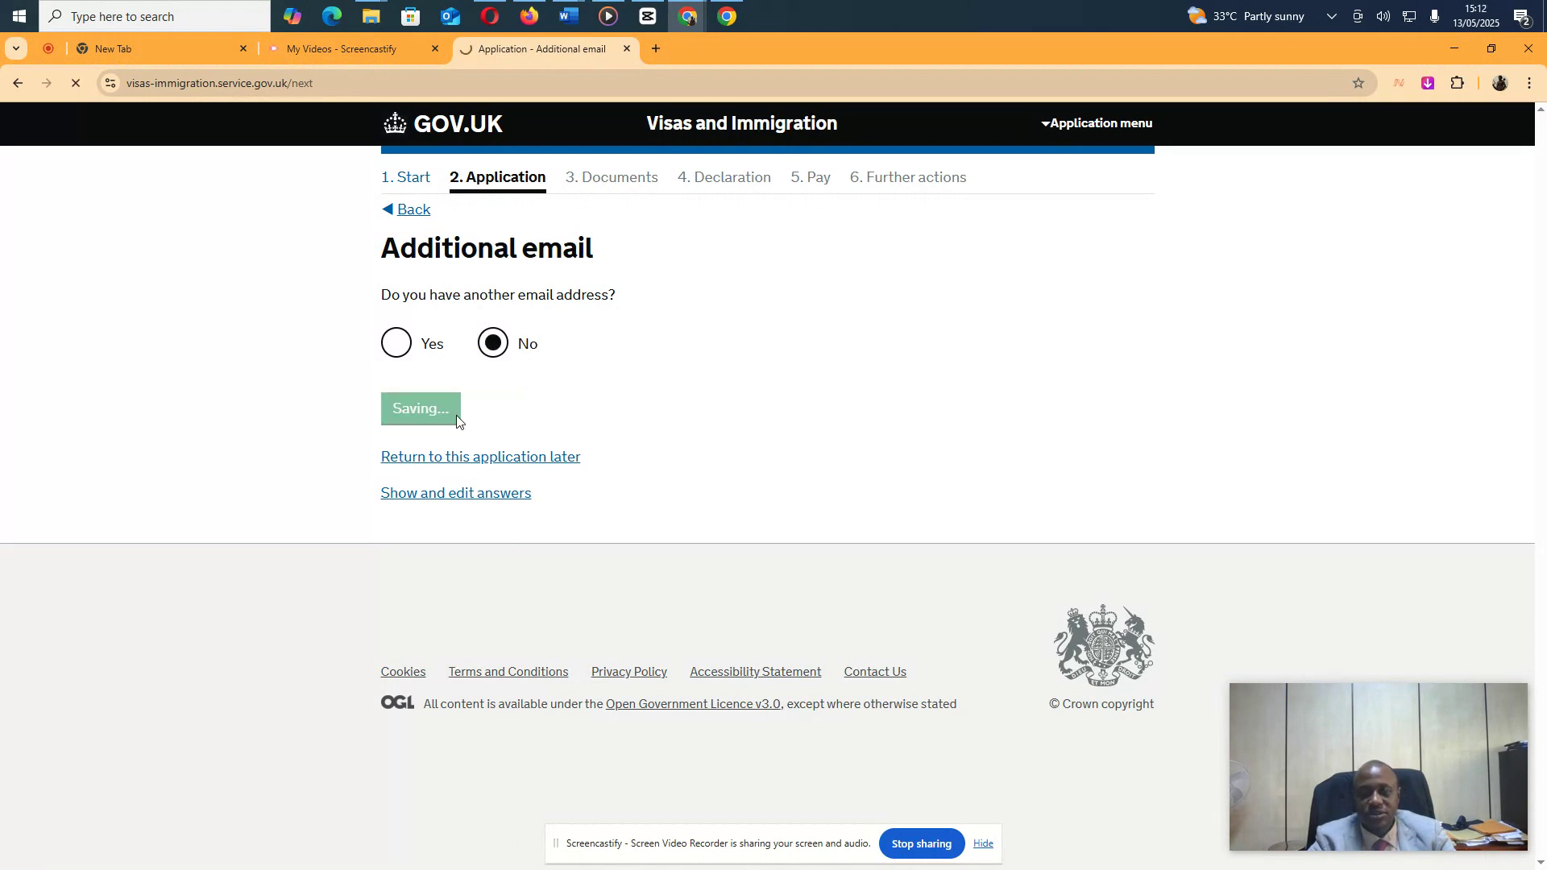
click(496, 541)
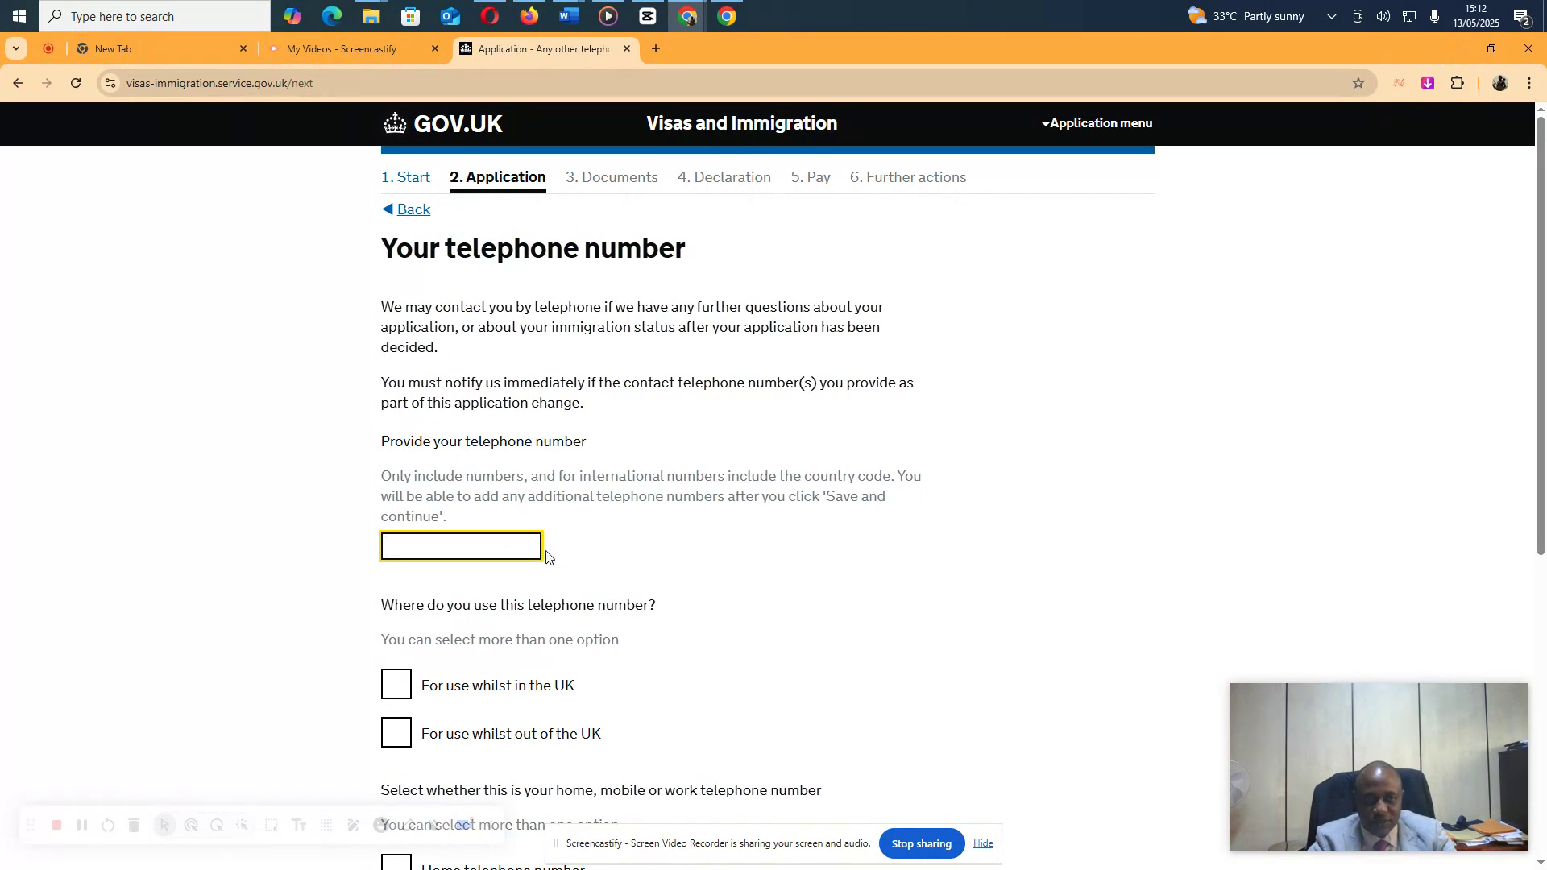
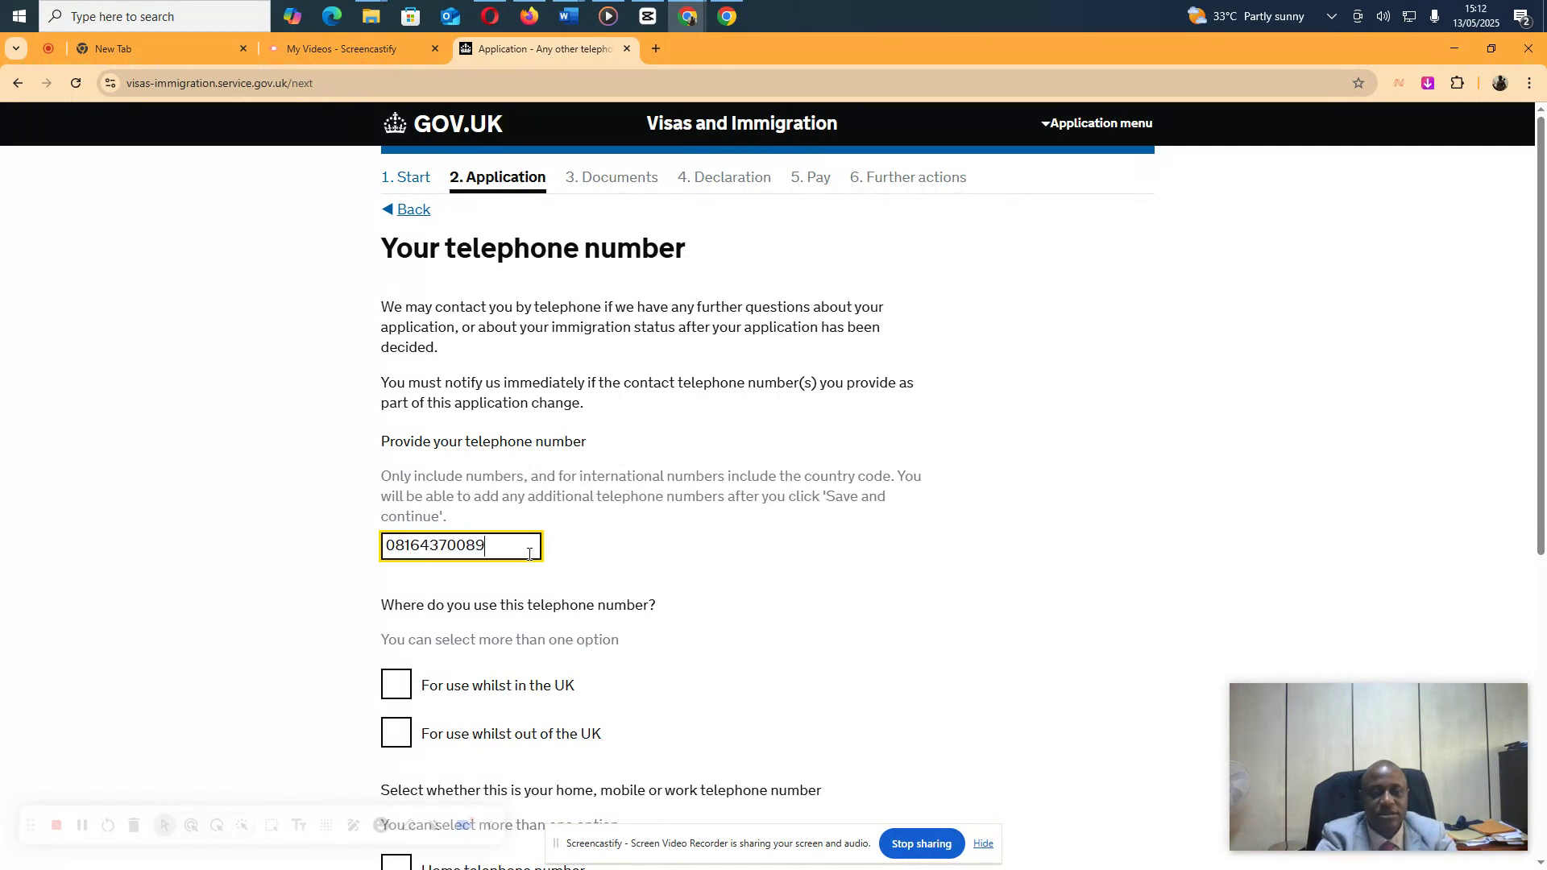
Add the applicant's mobile number for use in and out of the UK, declaring no other numbers
key(Tab)
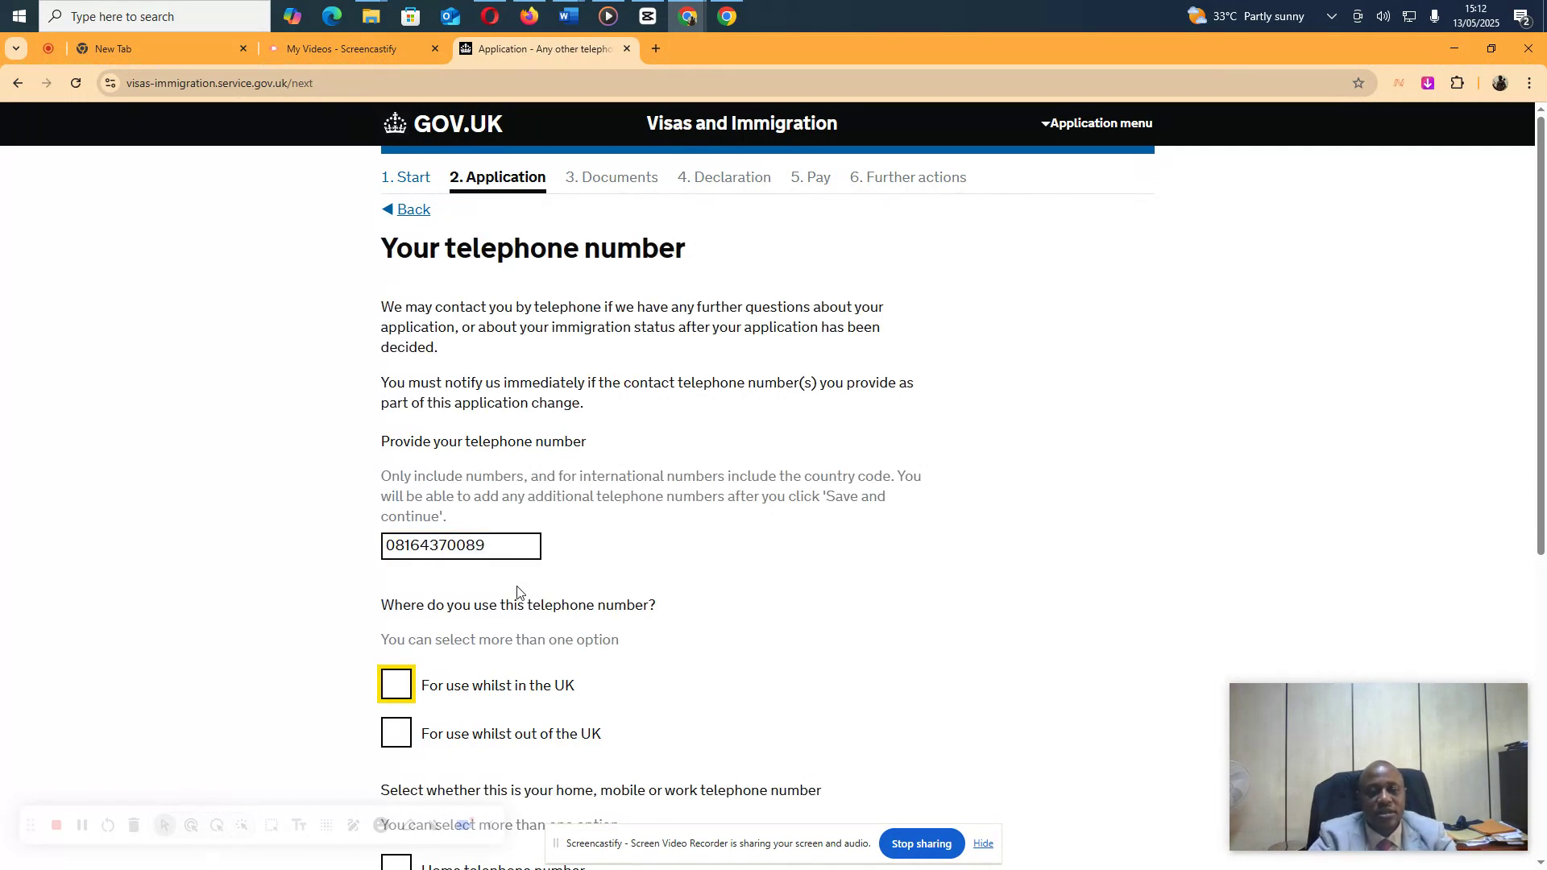
scroll(524, 594, down, 4)
click(399, 364)
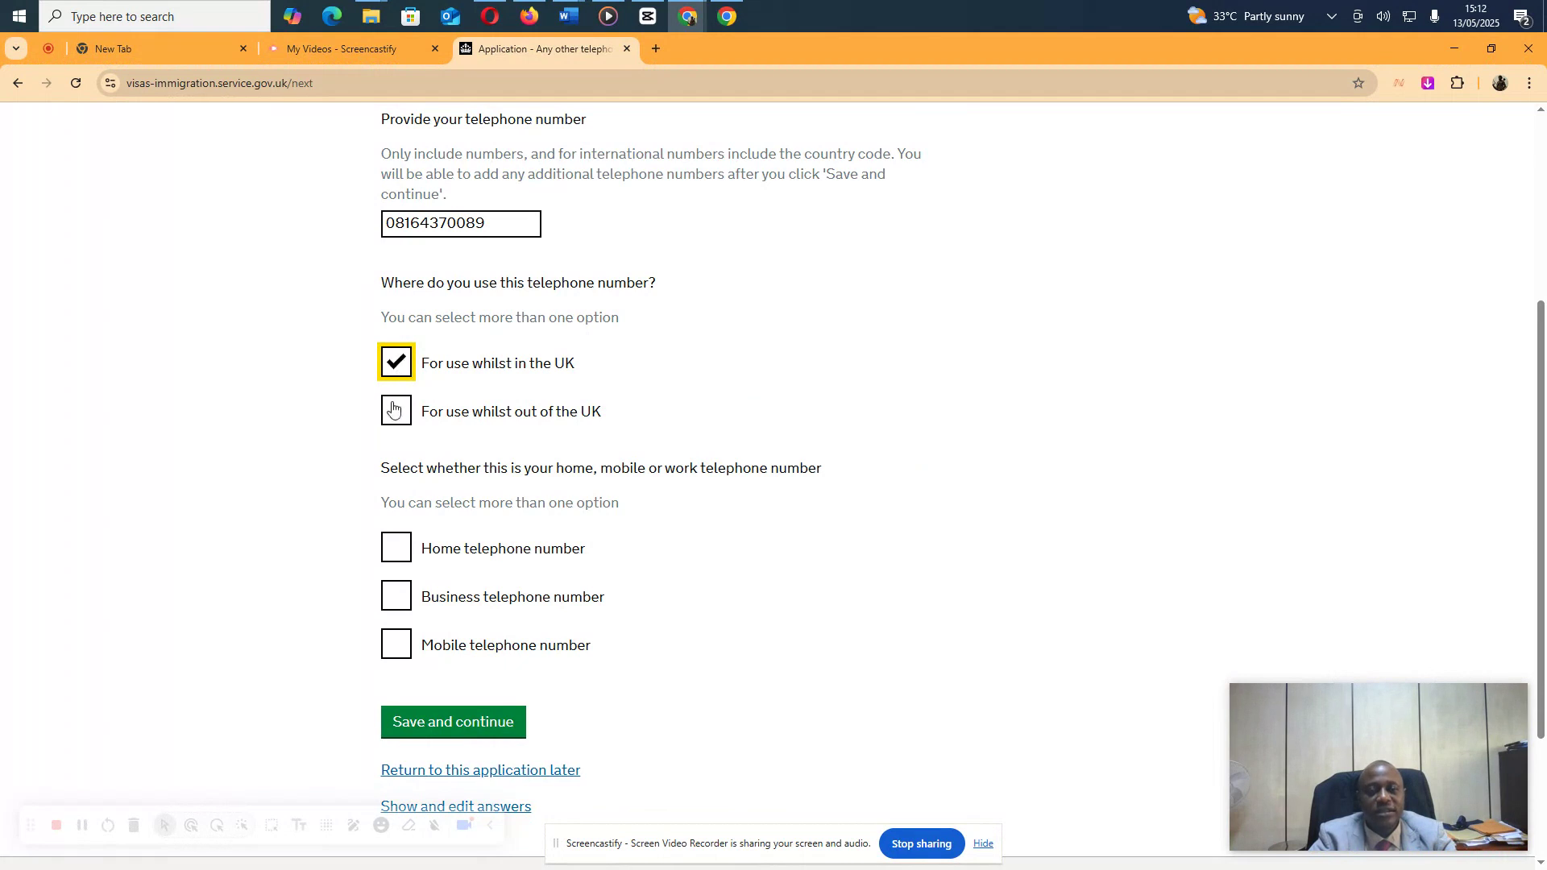
click(397, 415)
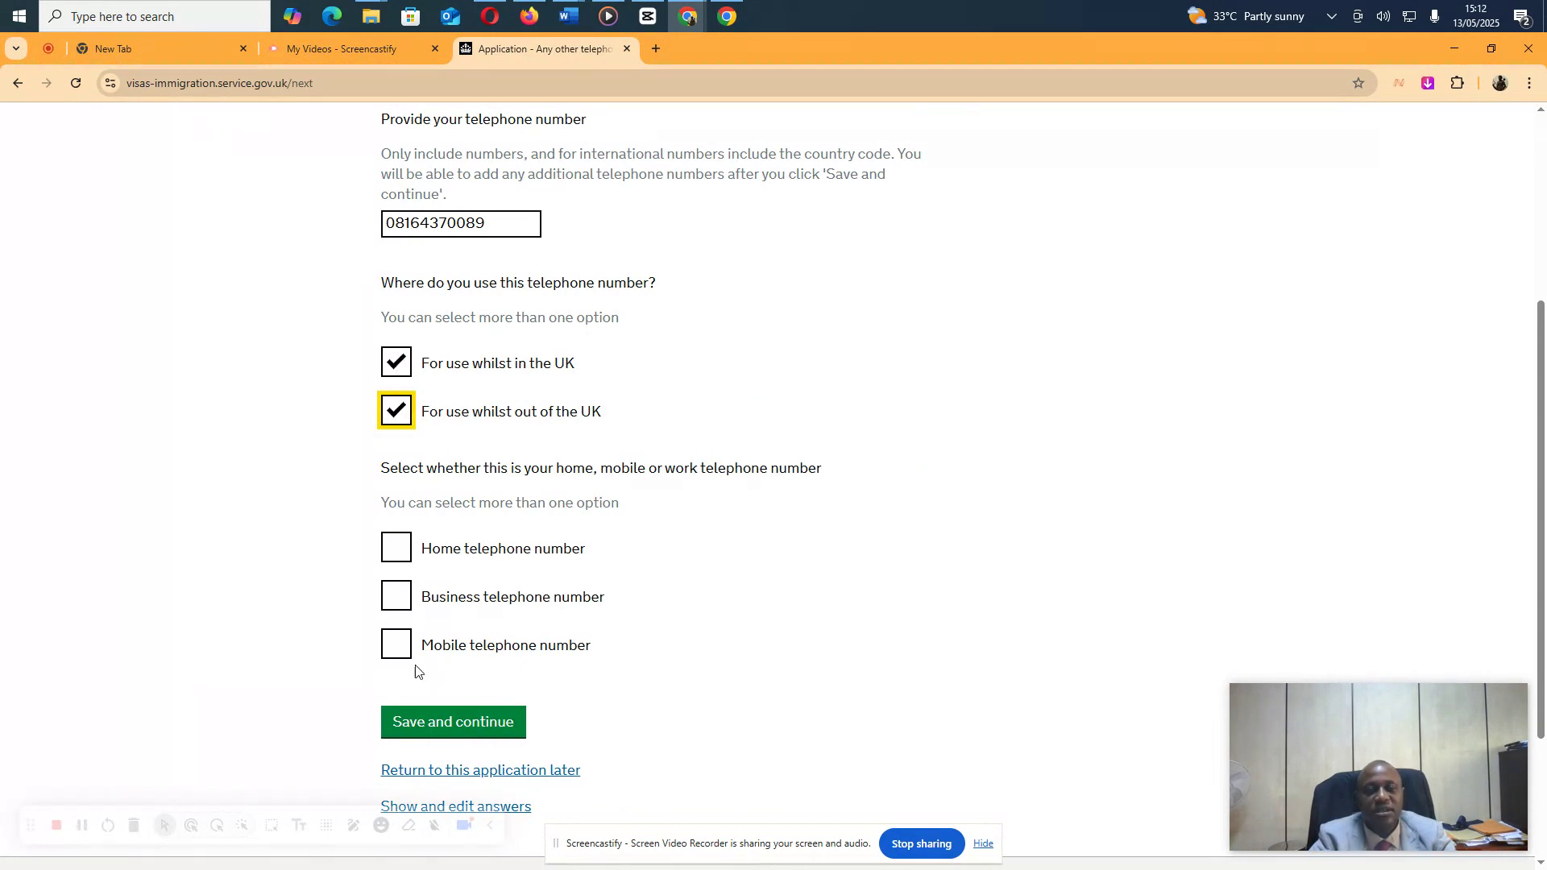
click(400, 646)
scroll(796, 552, up, 4)
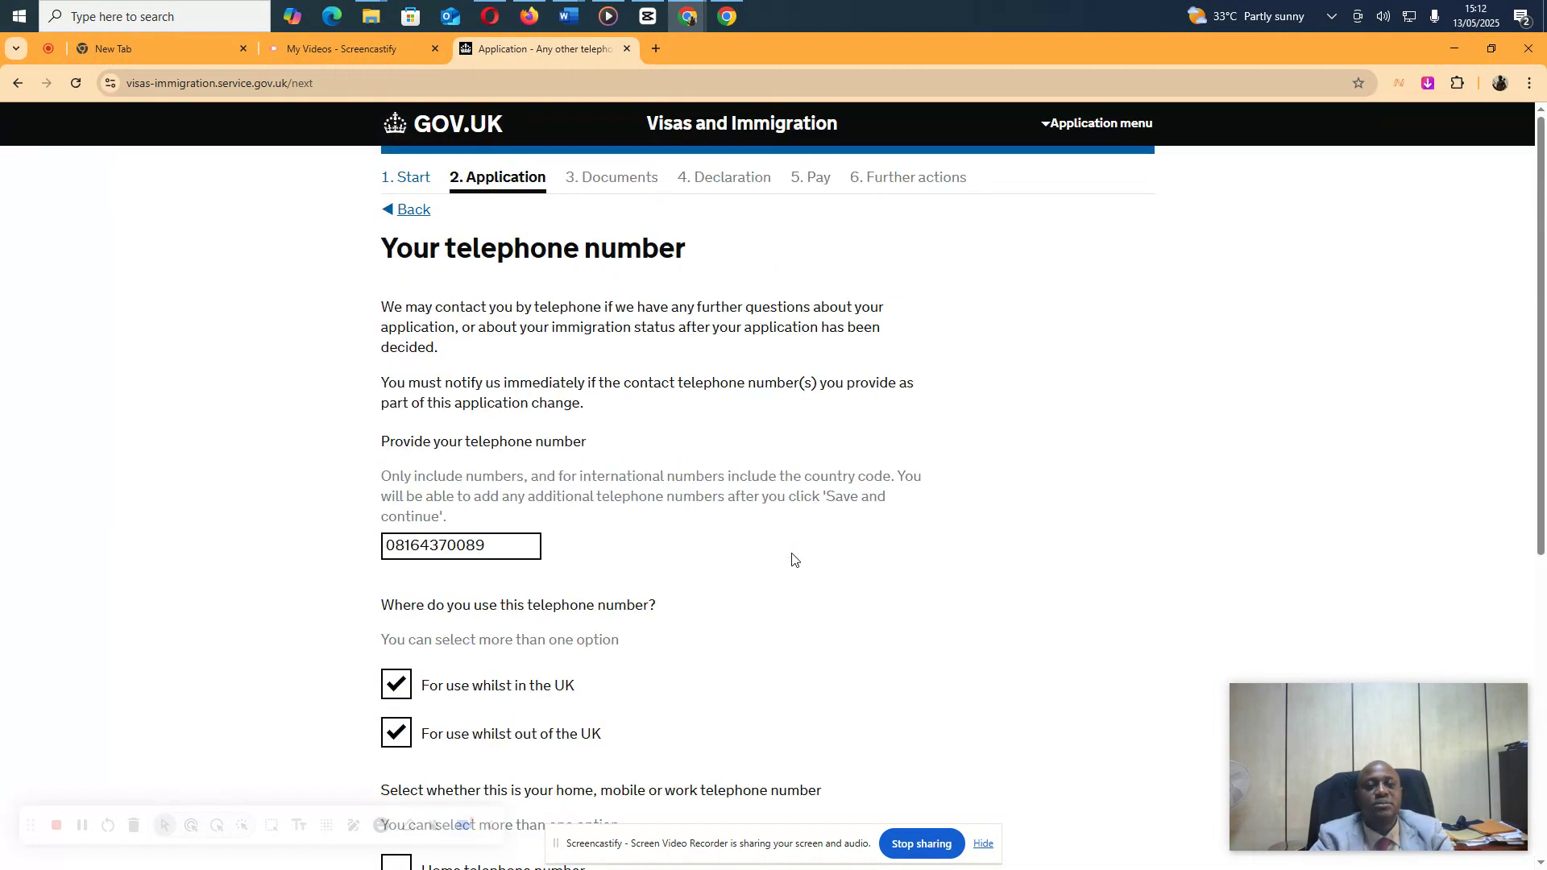
scroll(793, 559, down, 5)
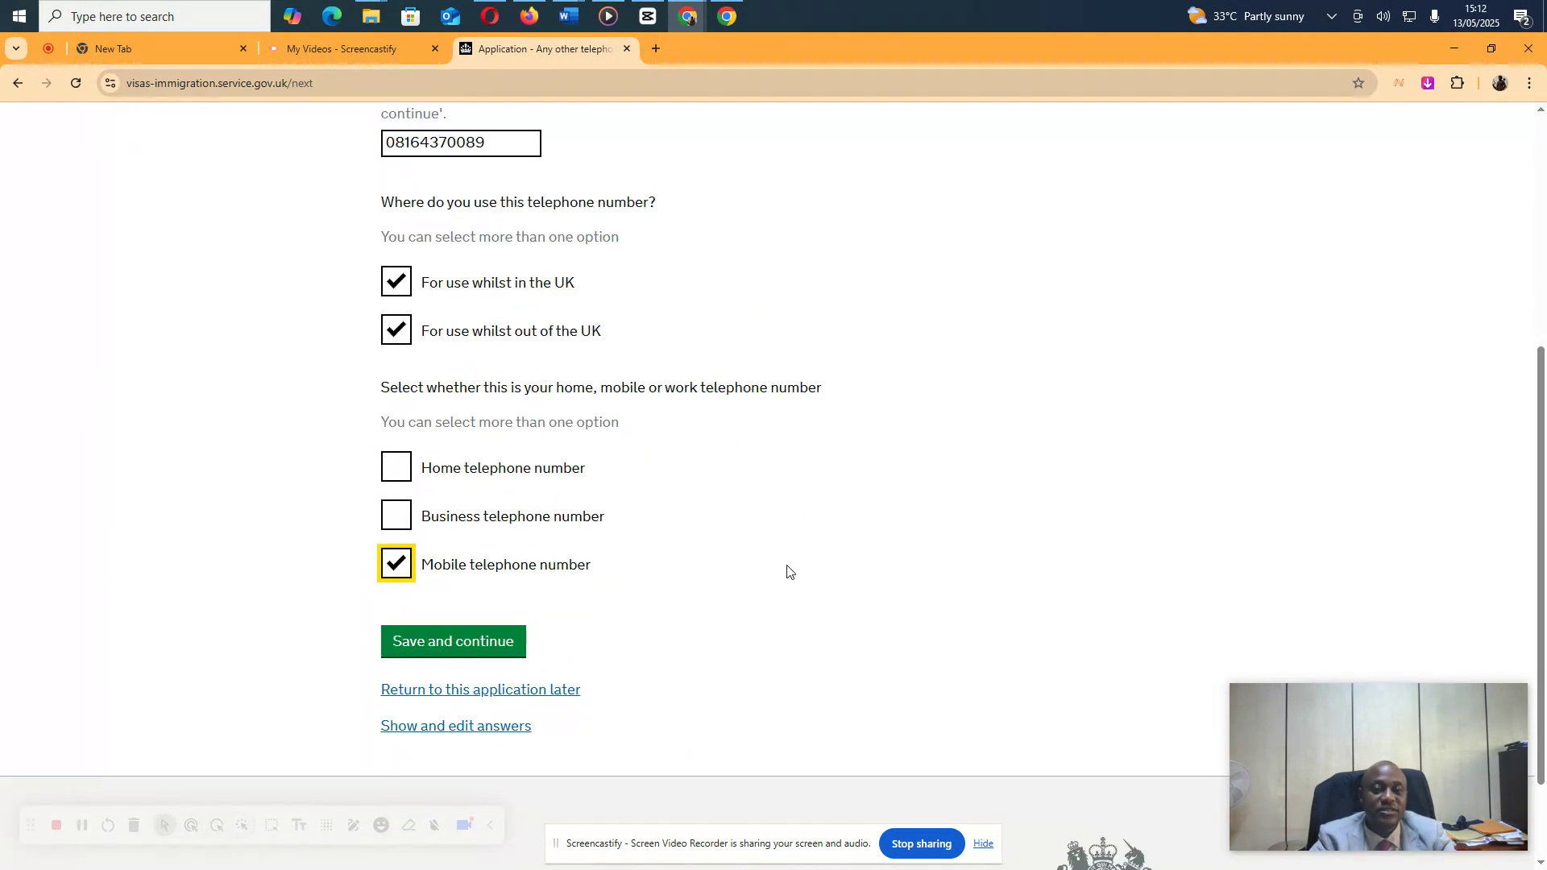
click(575, 638)
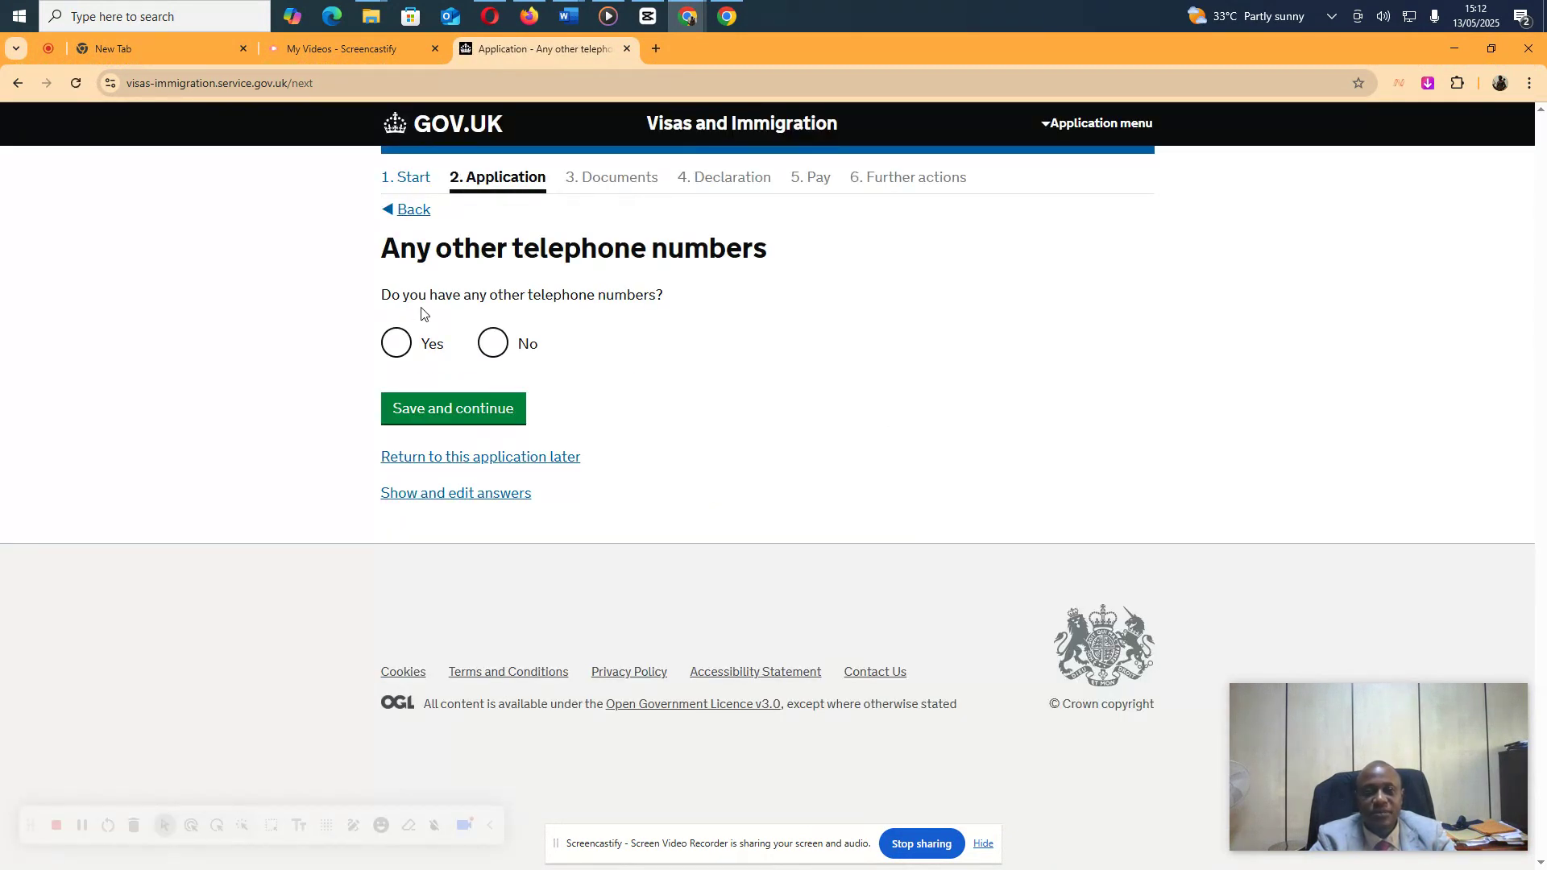
click(494, 359)
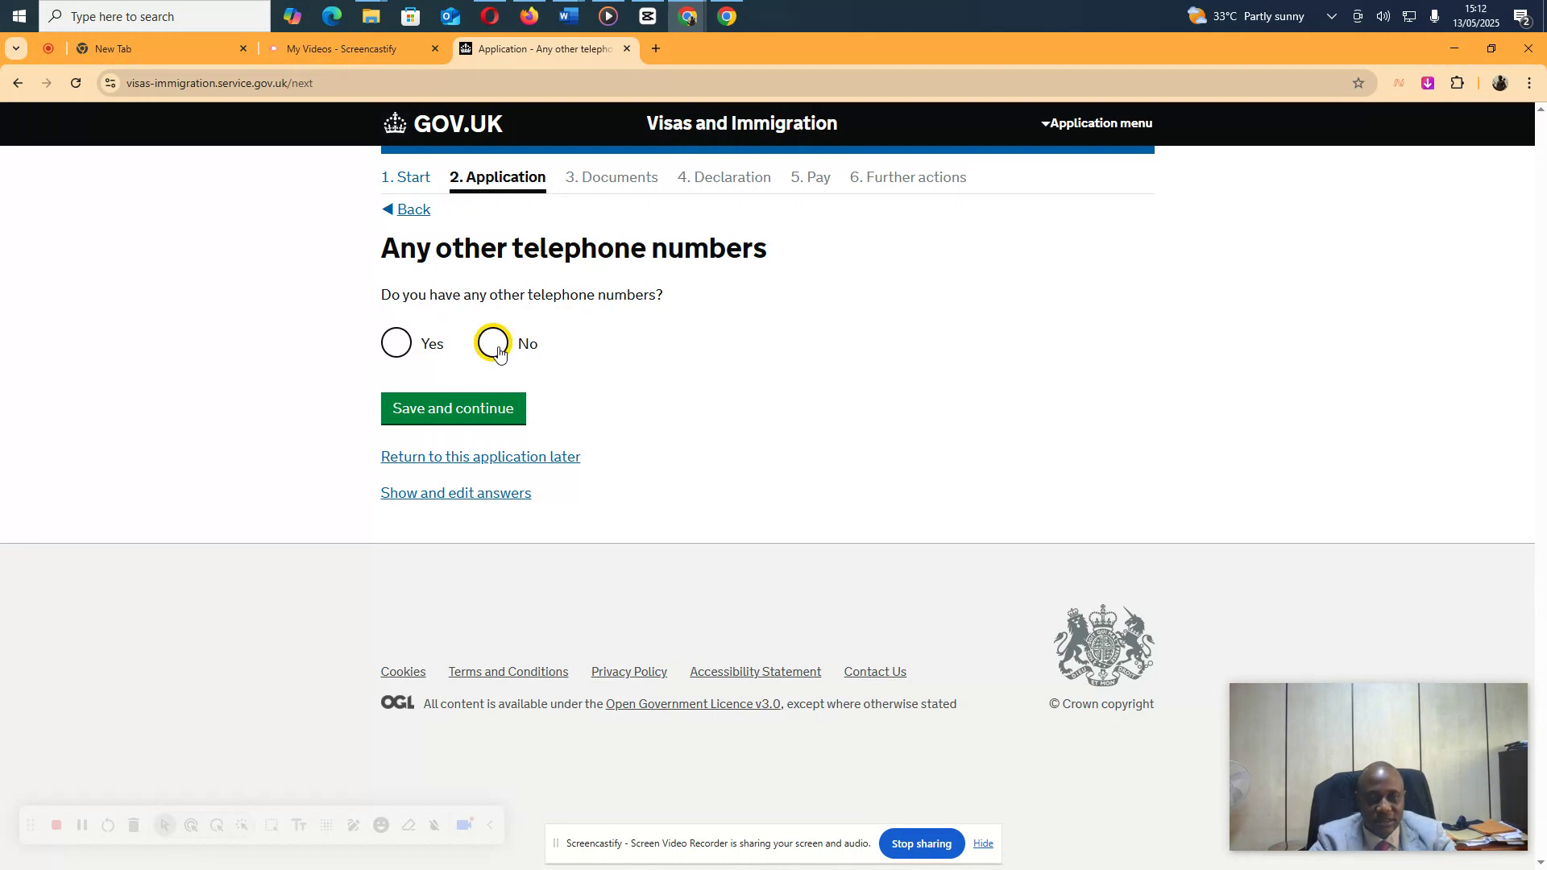
click(470, 411)
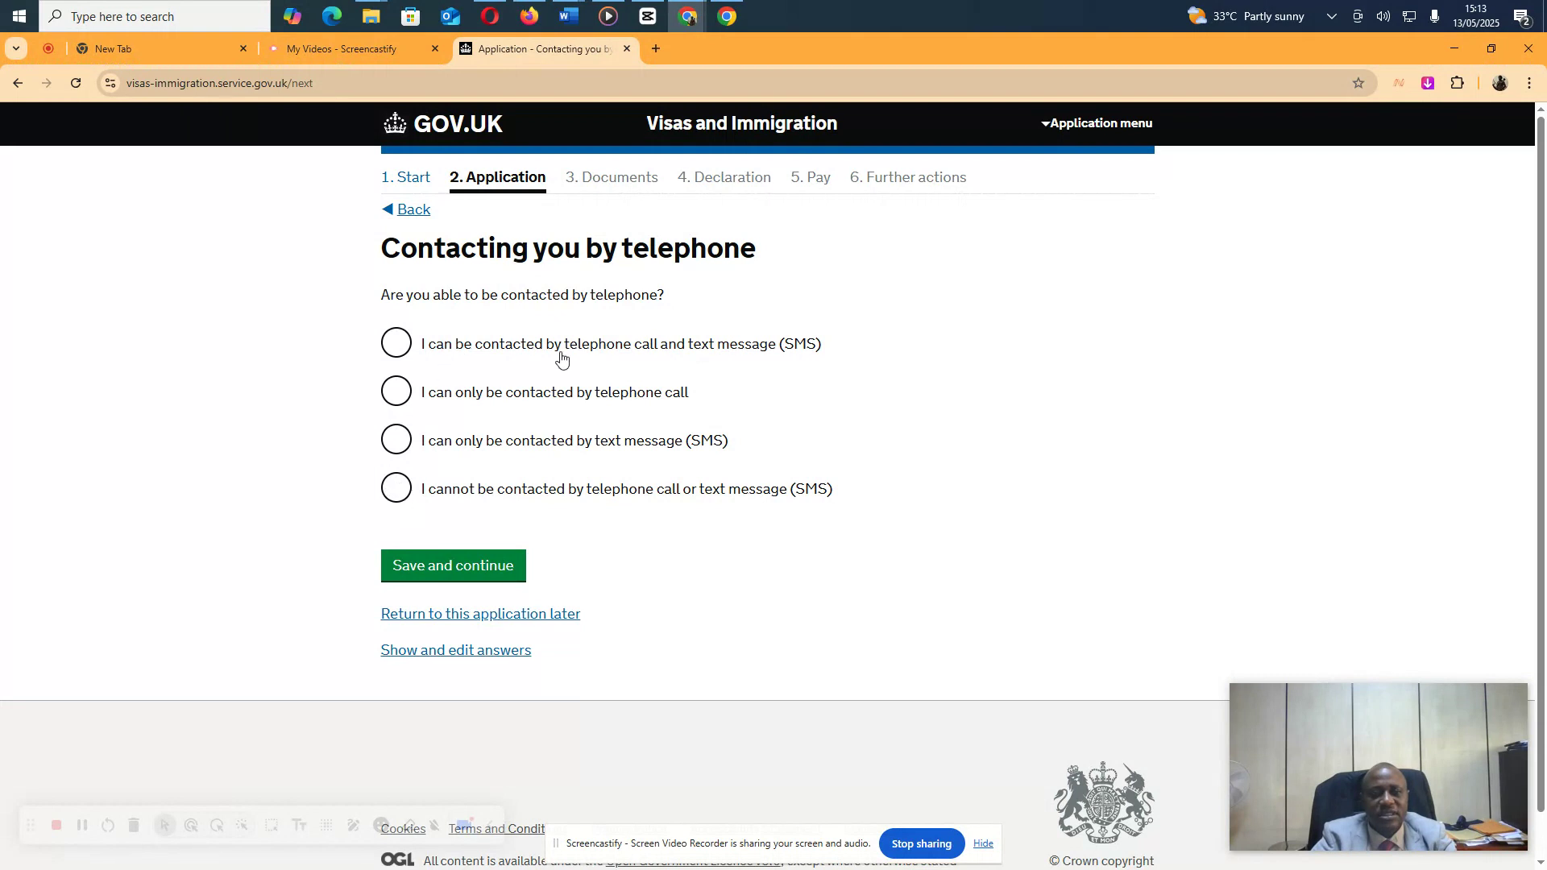
Allow contact by call and SMS, then save the applicant's given names and family name
click(395, 347)
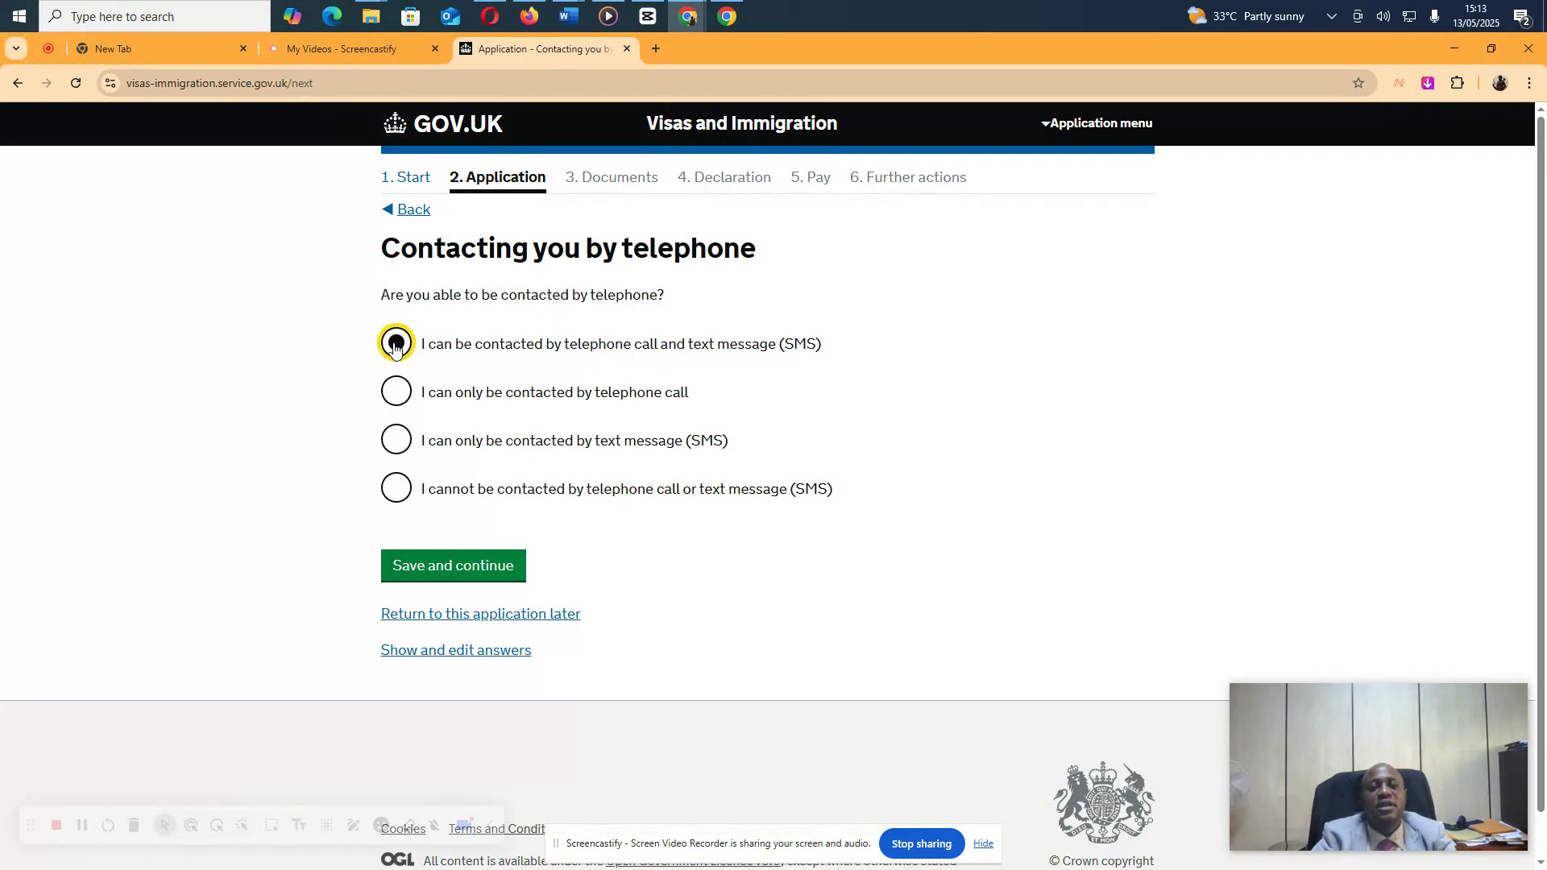
click(430, 570)
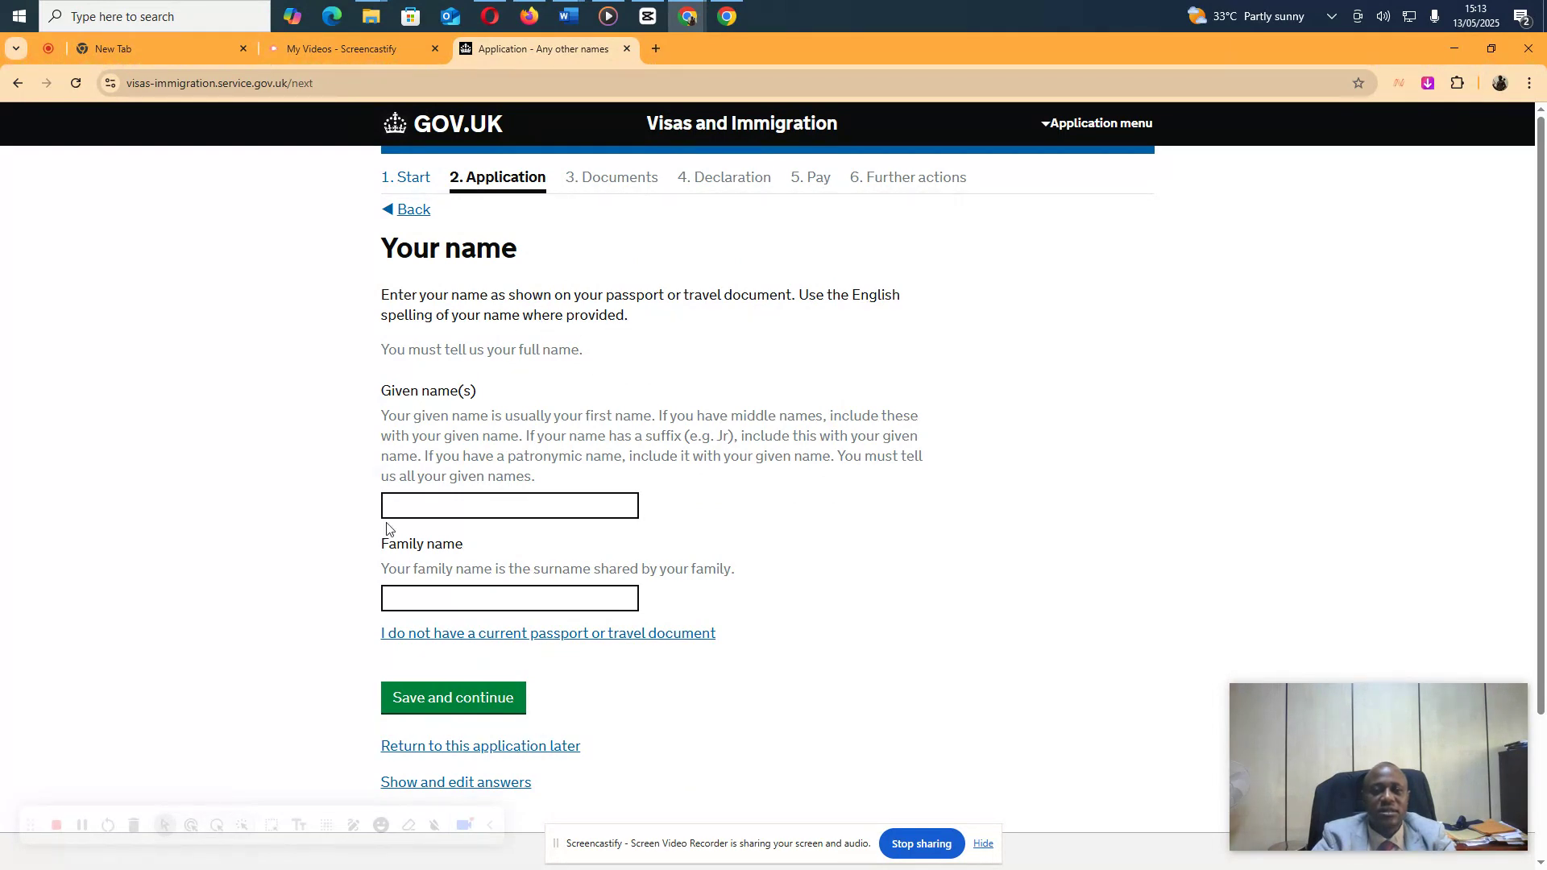
click(423, 510)
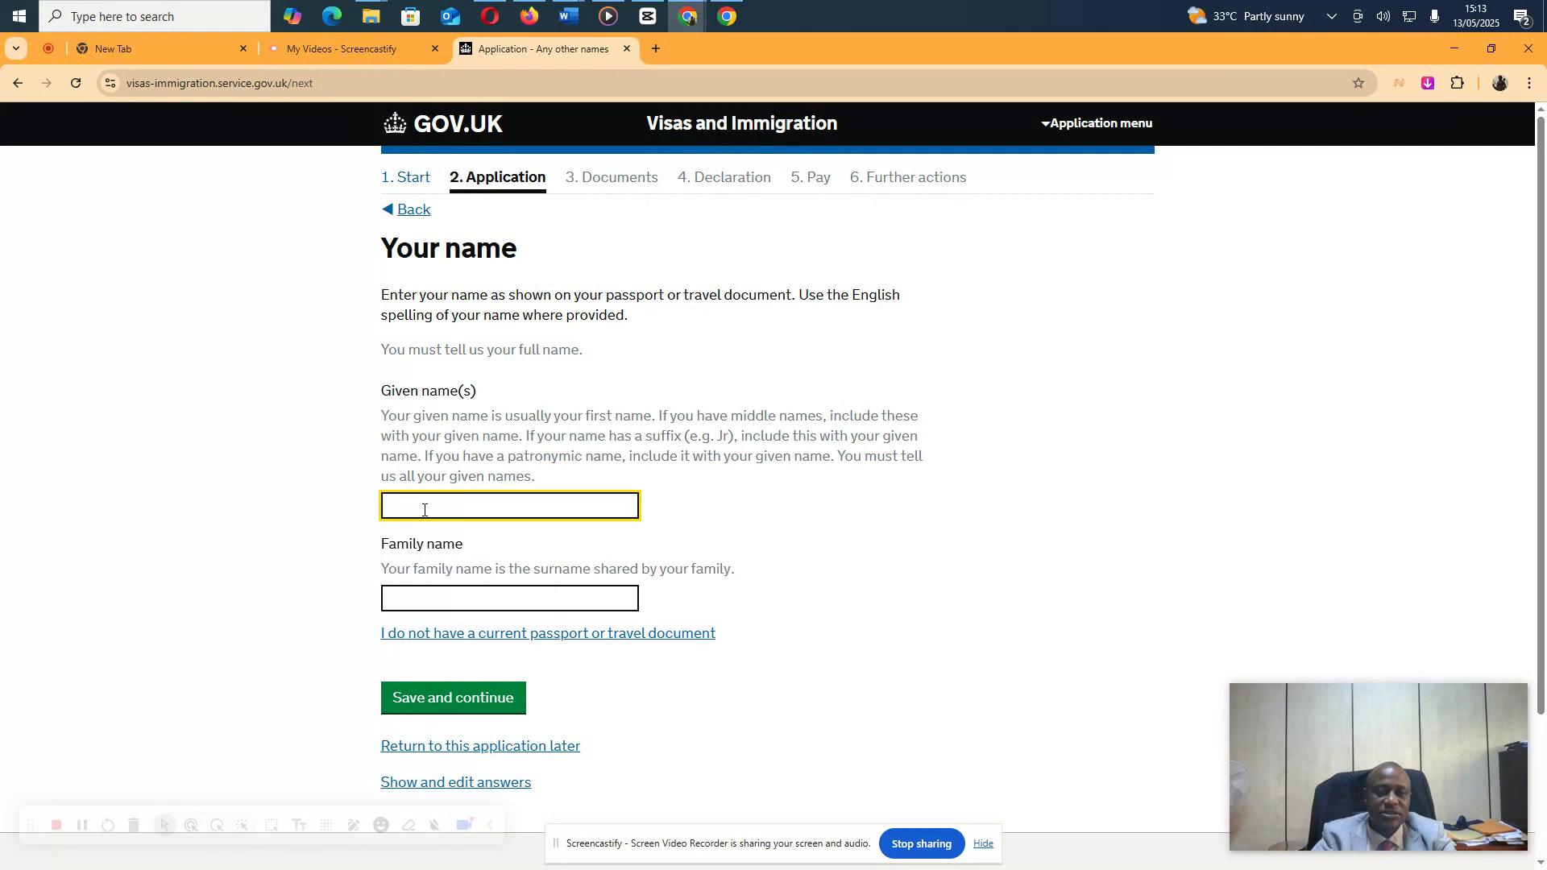
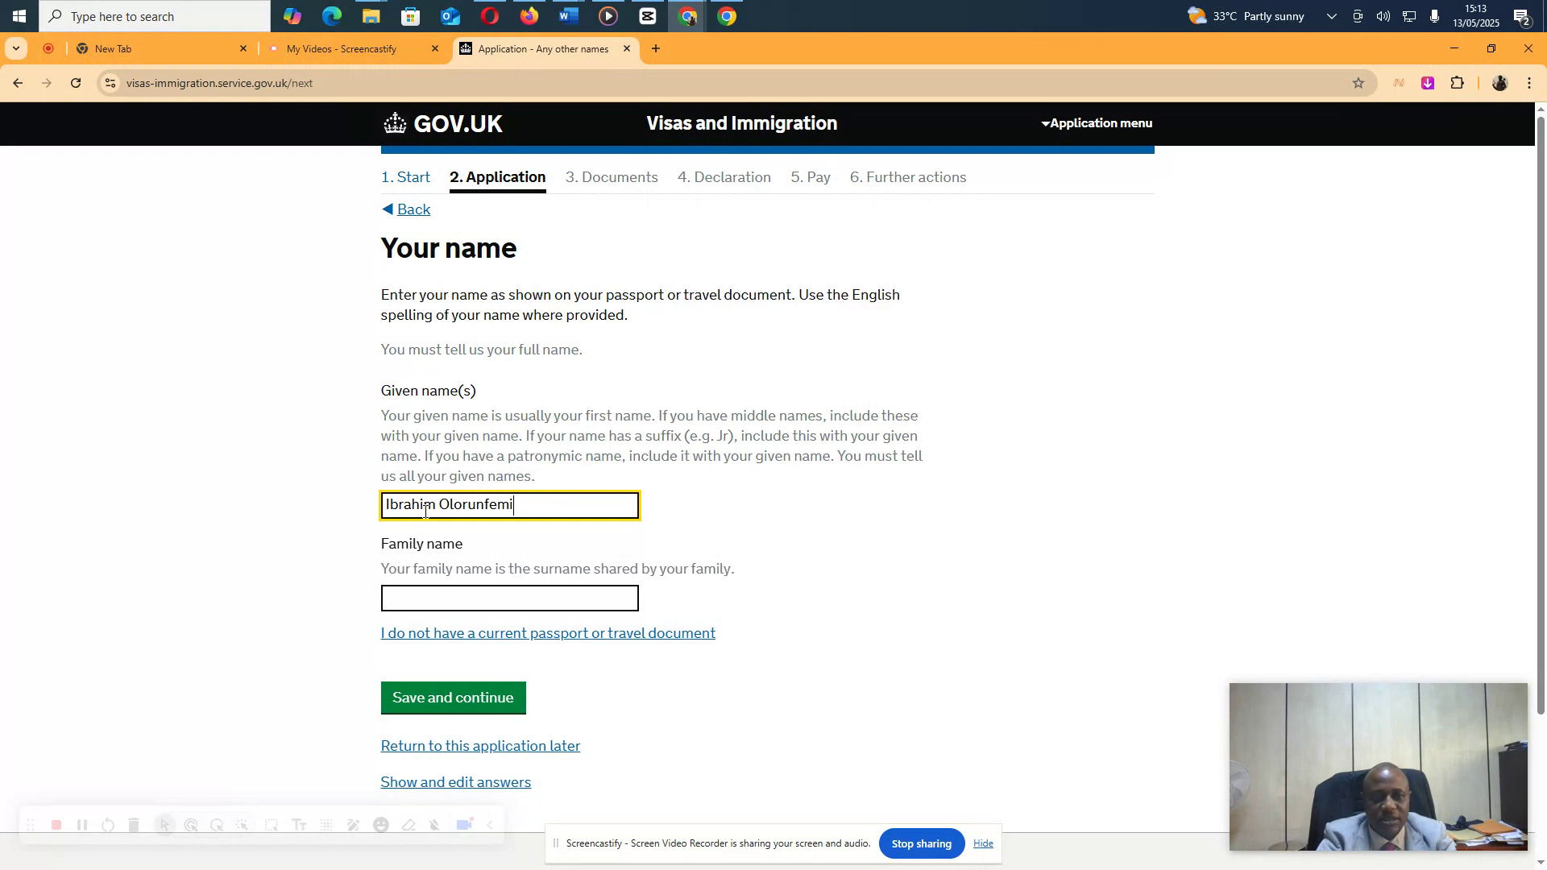
key(Tab)
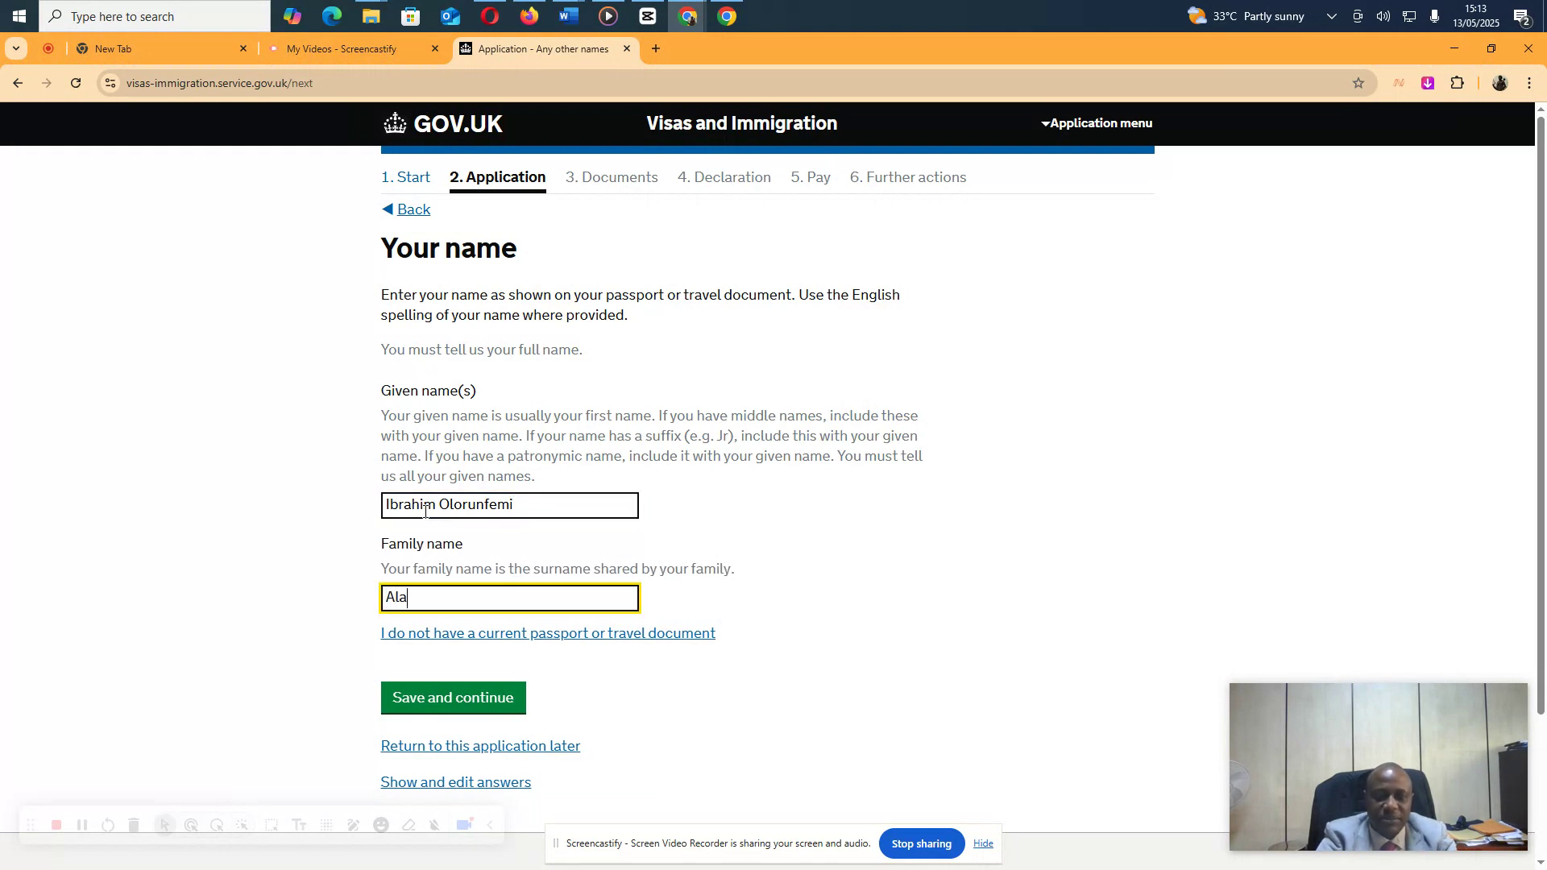
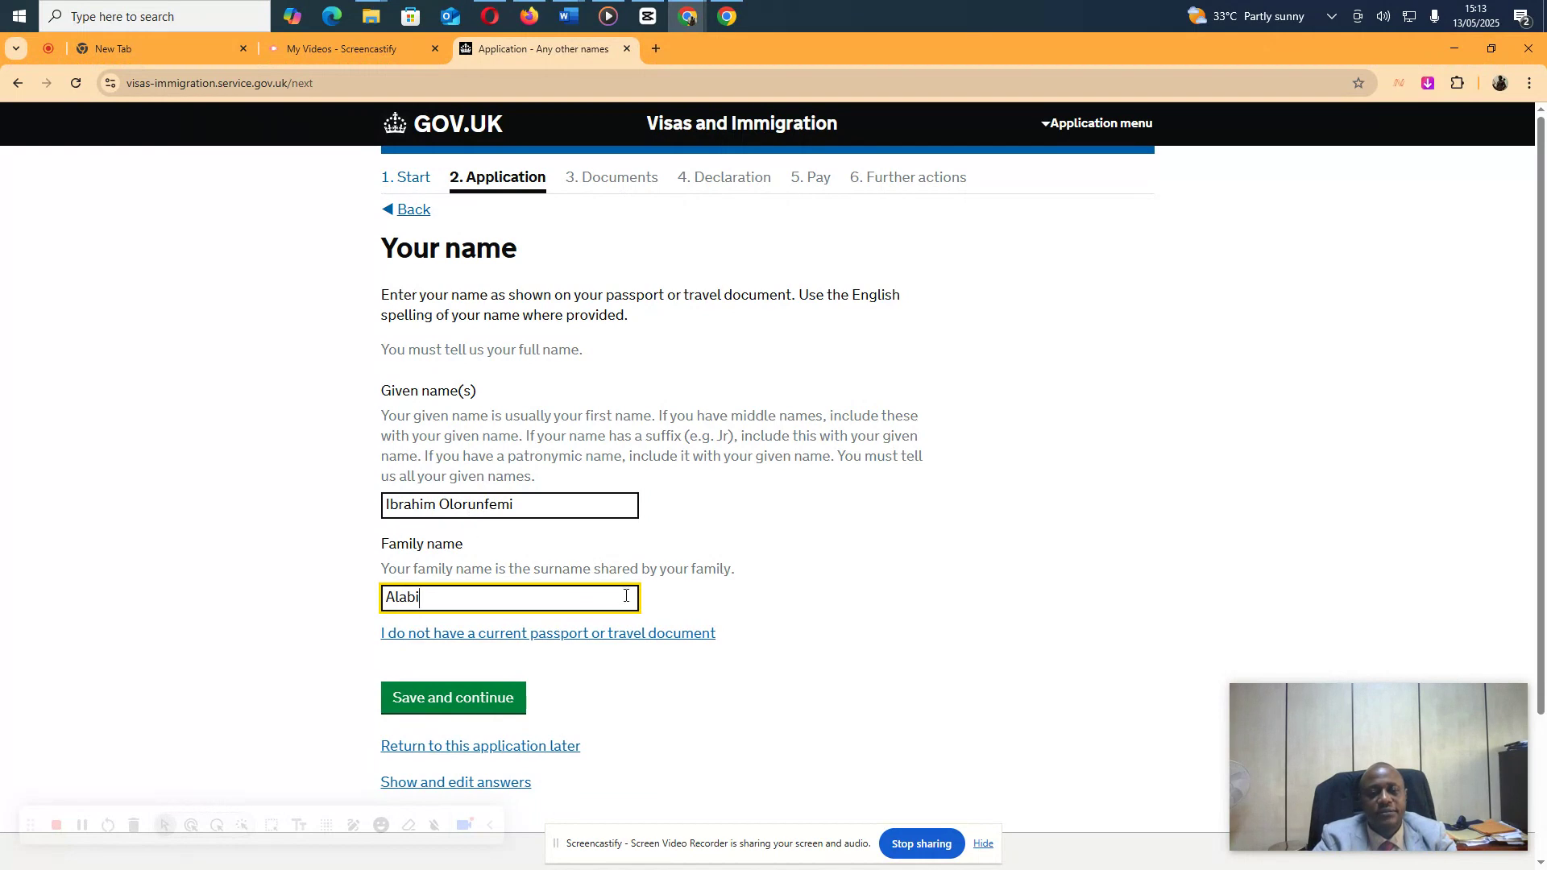
click(471, 703)
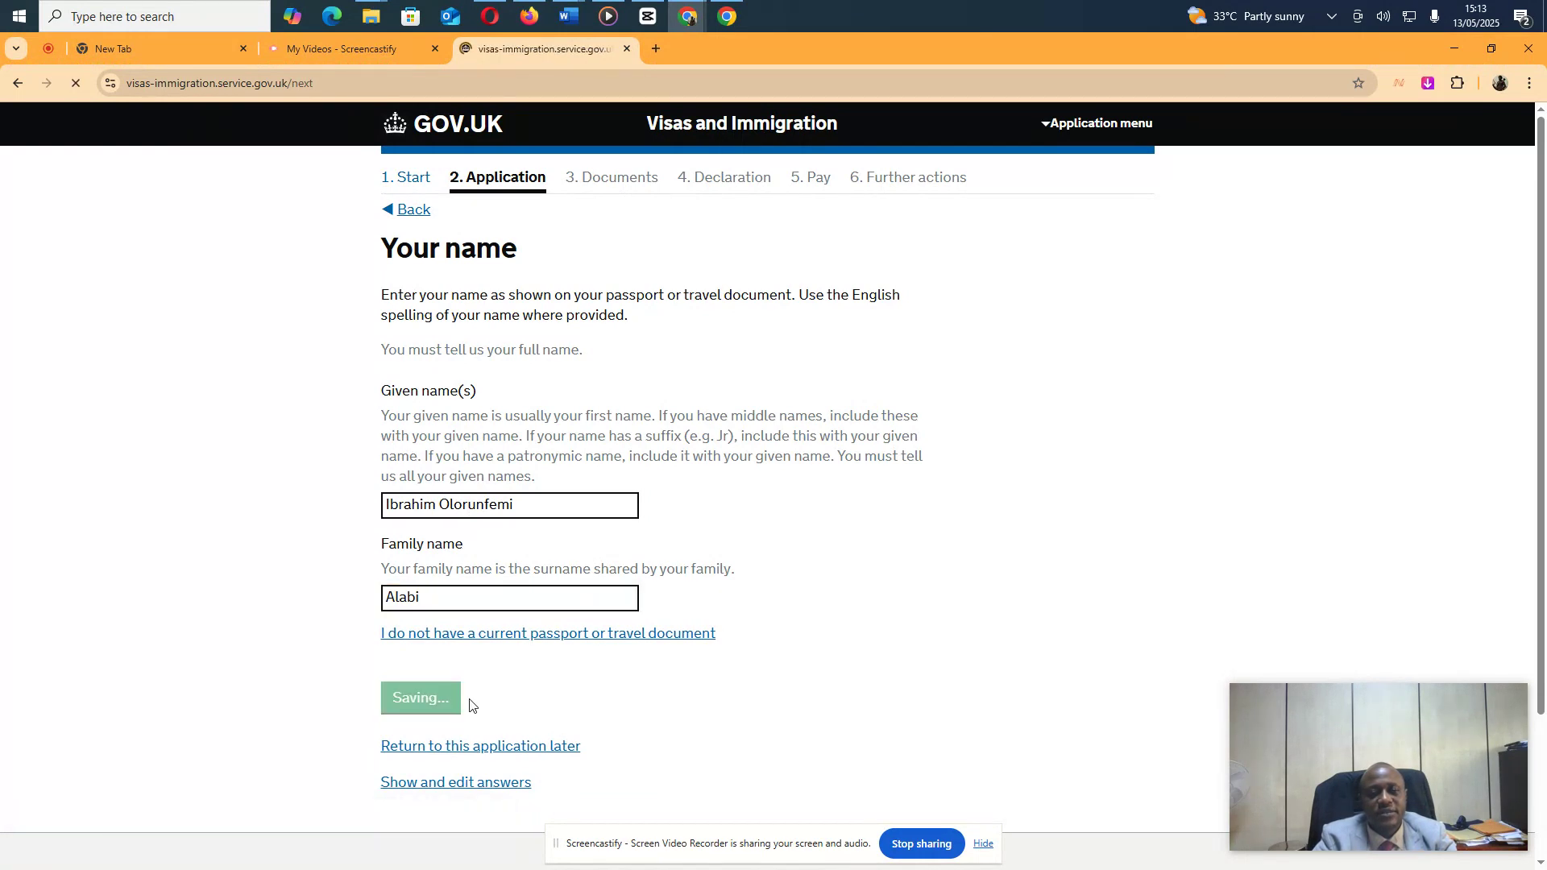
click(493, 411)
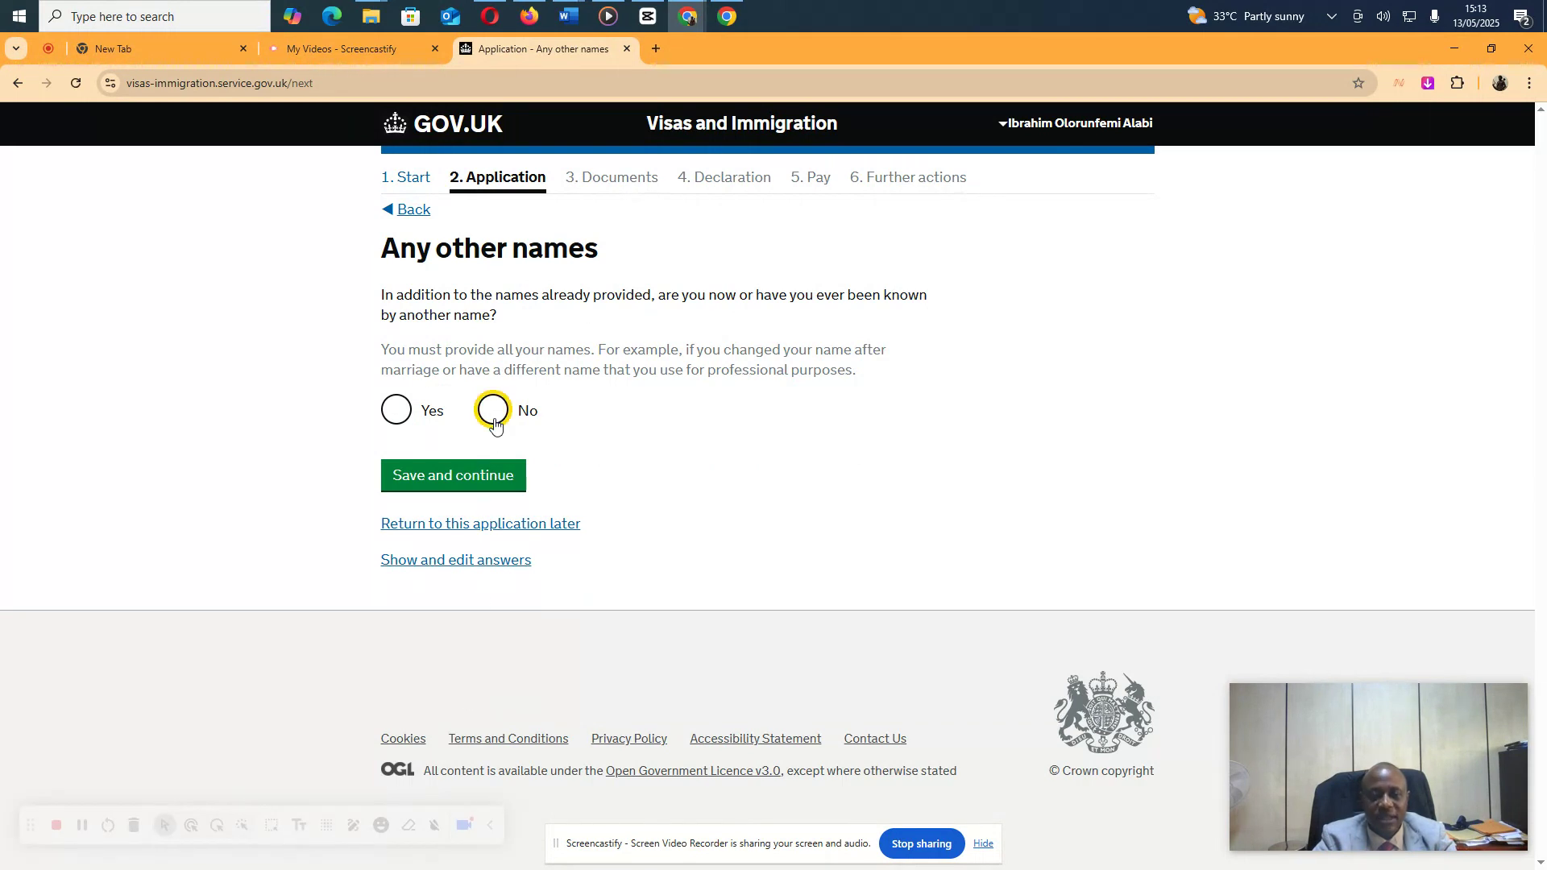
Save No for other names, then set sex to Male and relationship status to Single
click(485, 476)
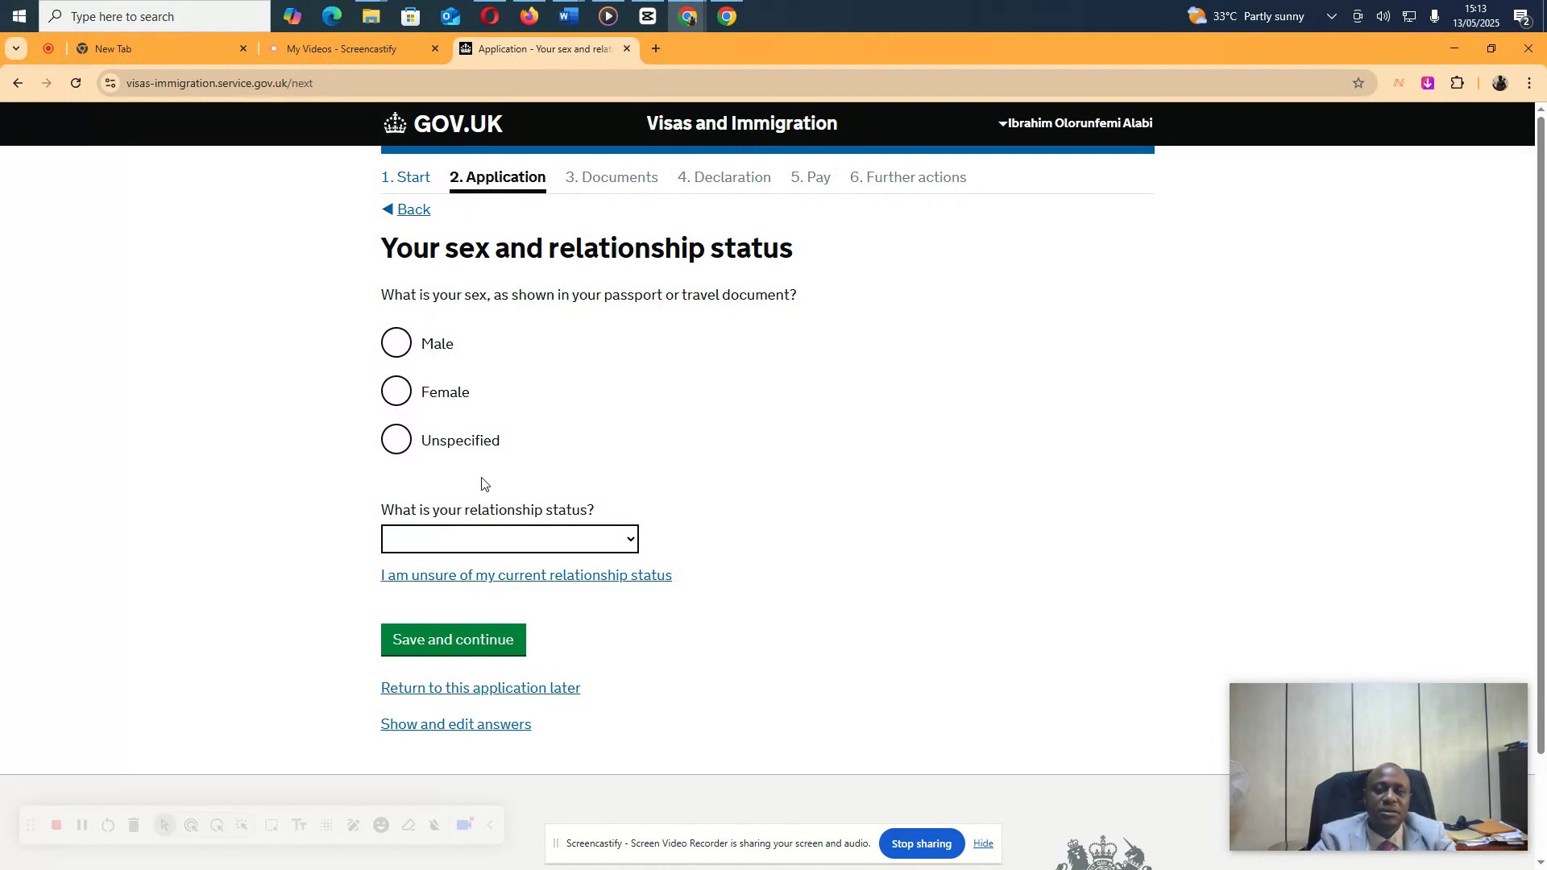
click(397, 346)
click(631, 541)
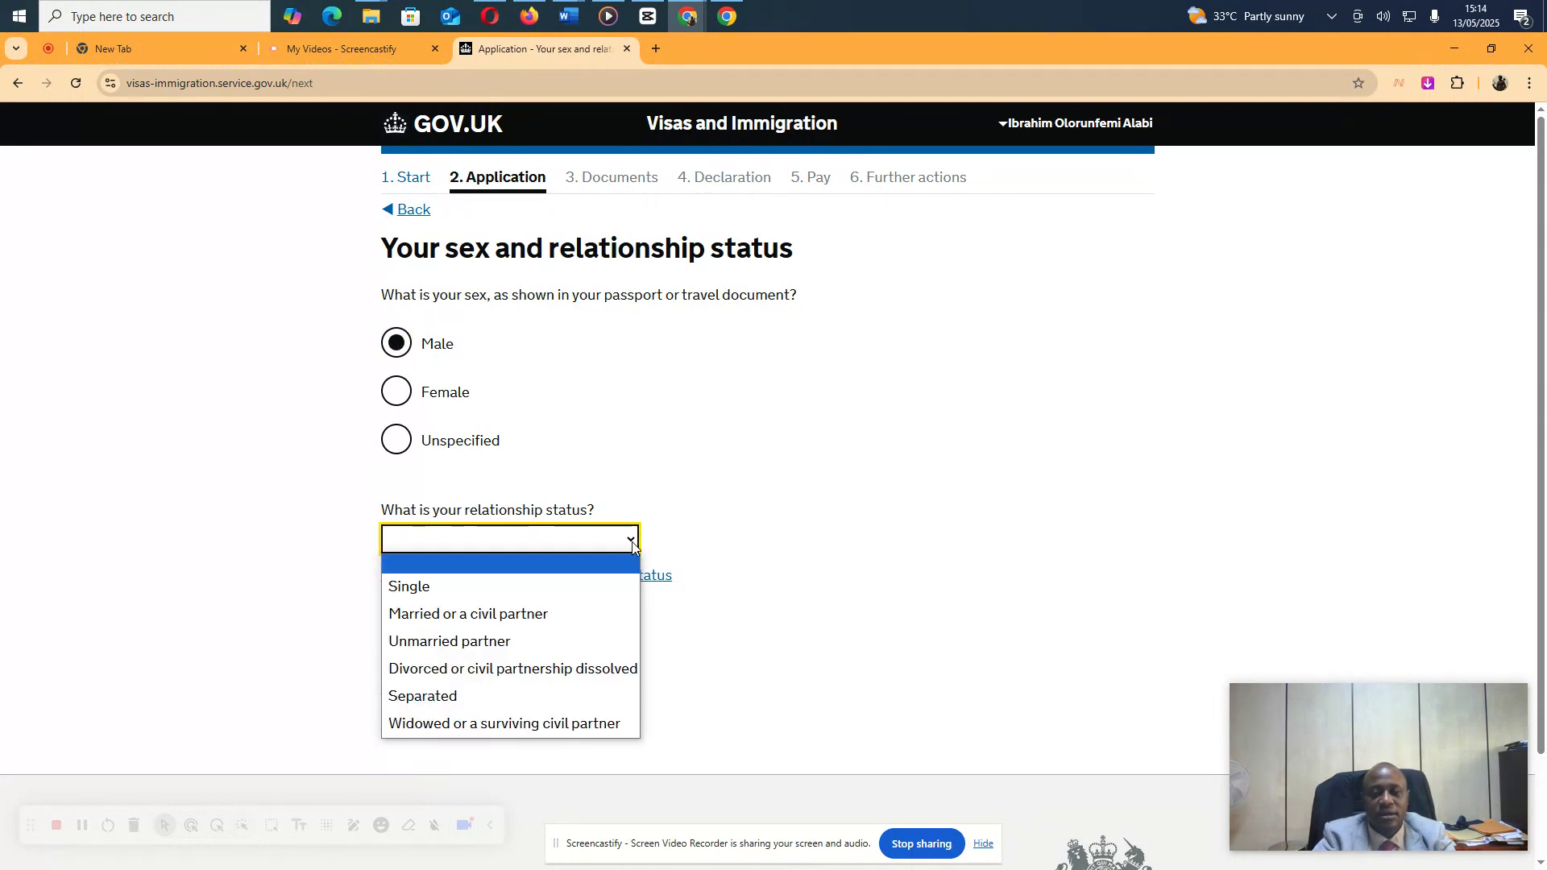
click(508, 589)
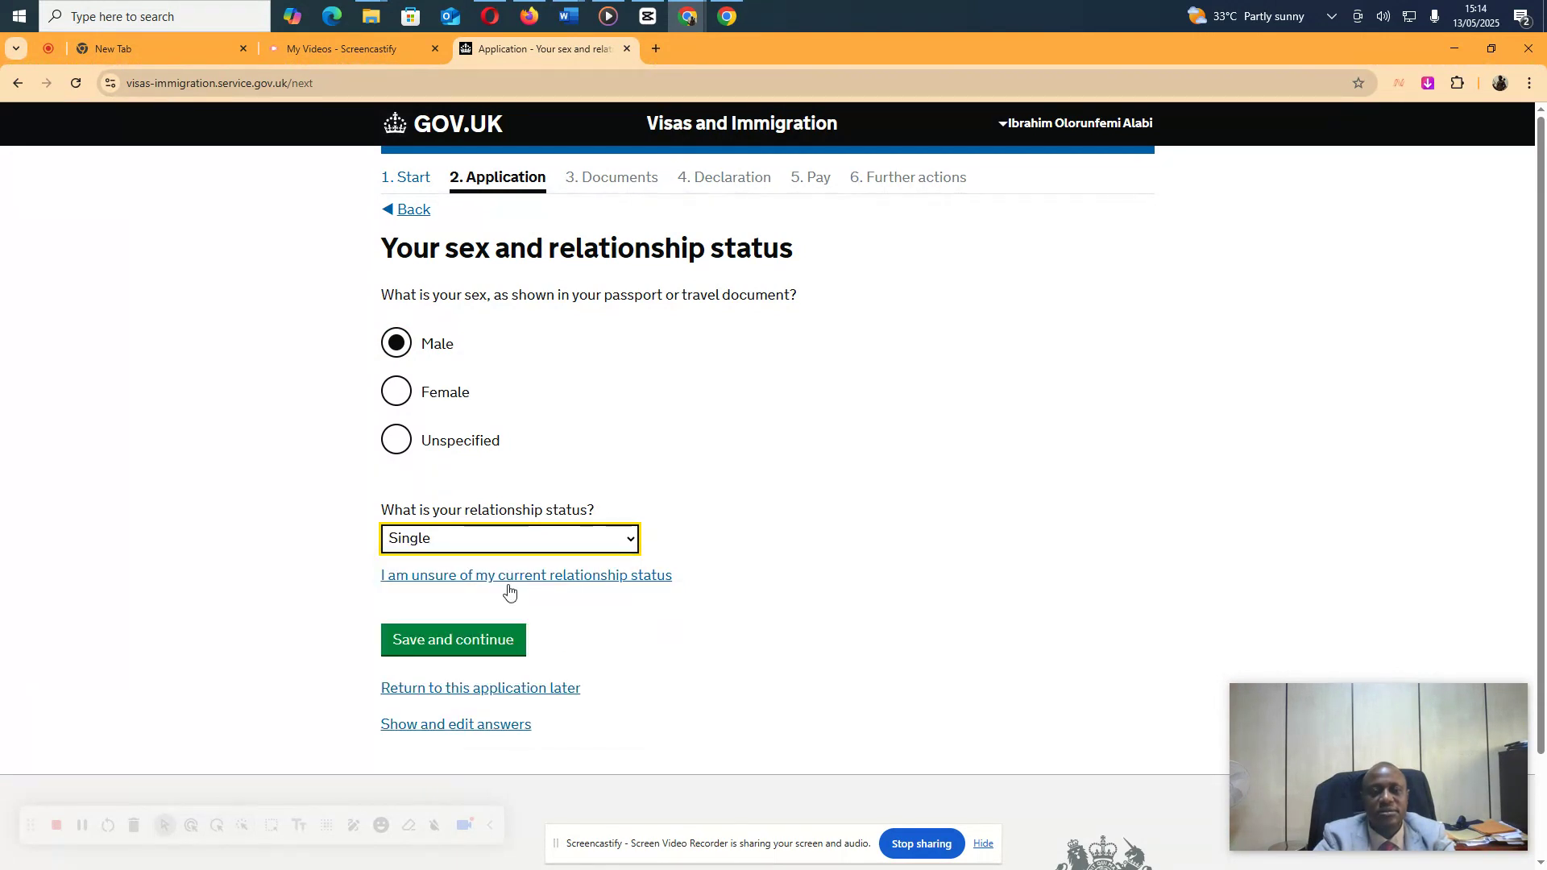
click(461, 638)
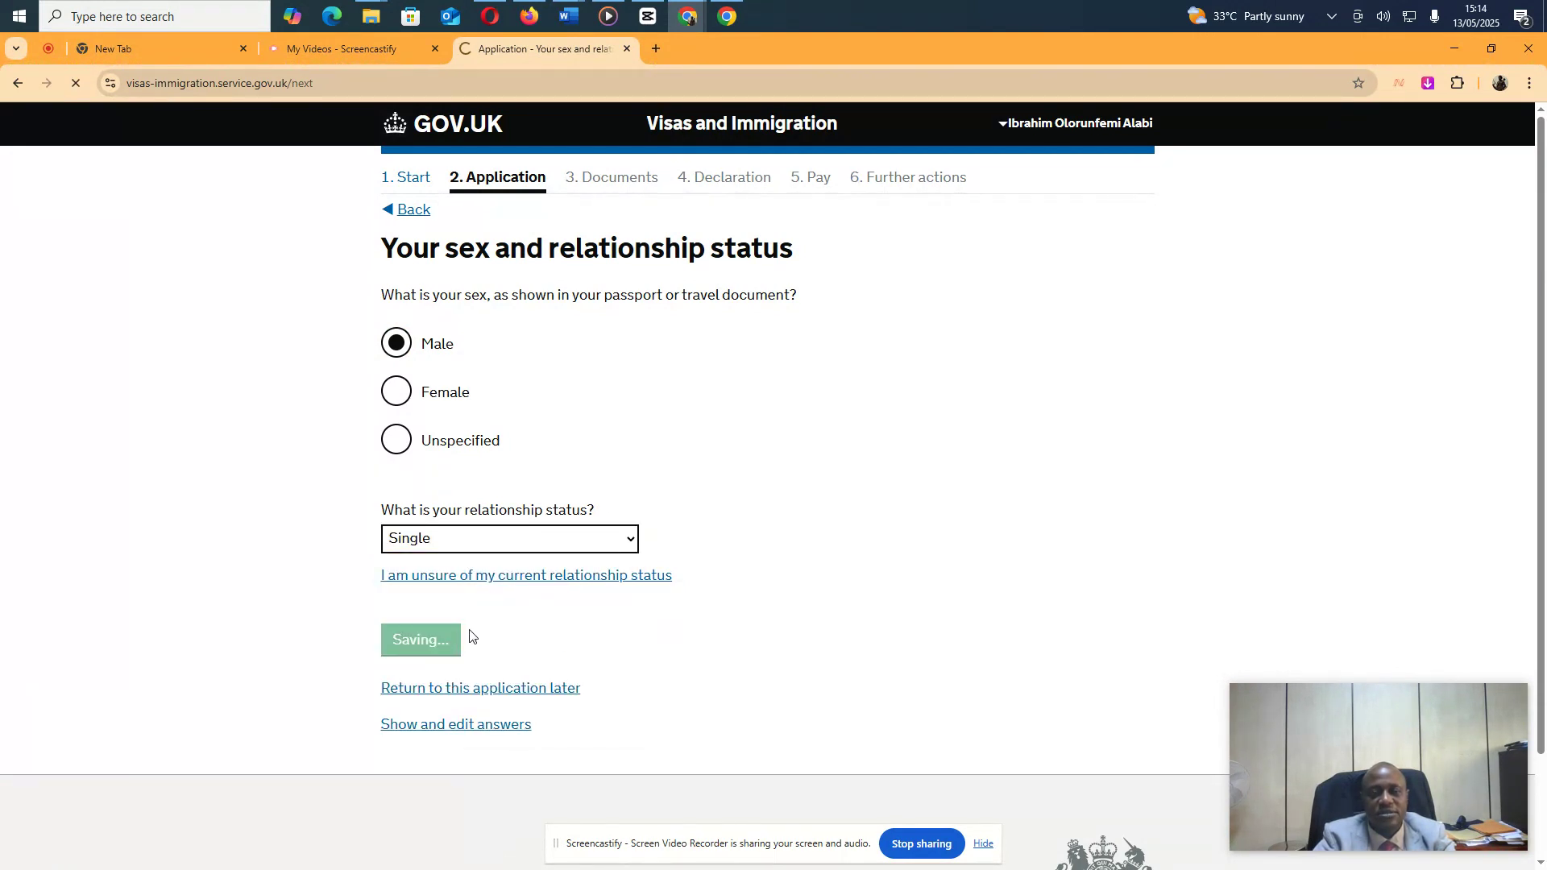
Fill in the applicant's home address lines, province, postal code and Nigeria as country
click(523, 338)
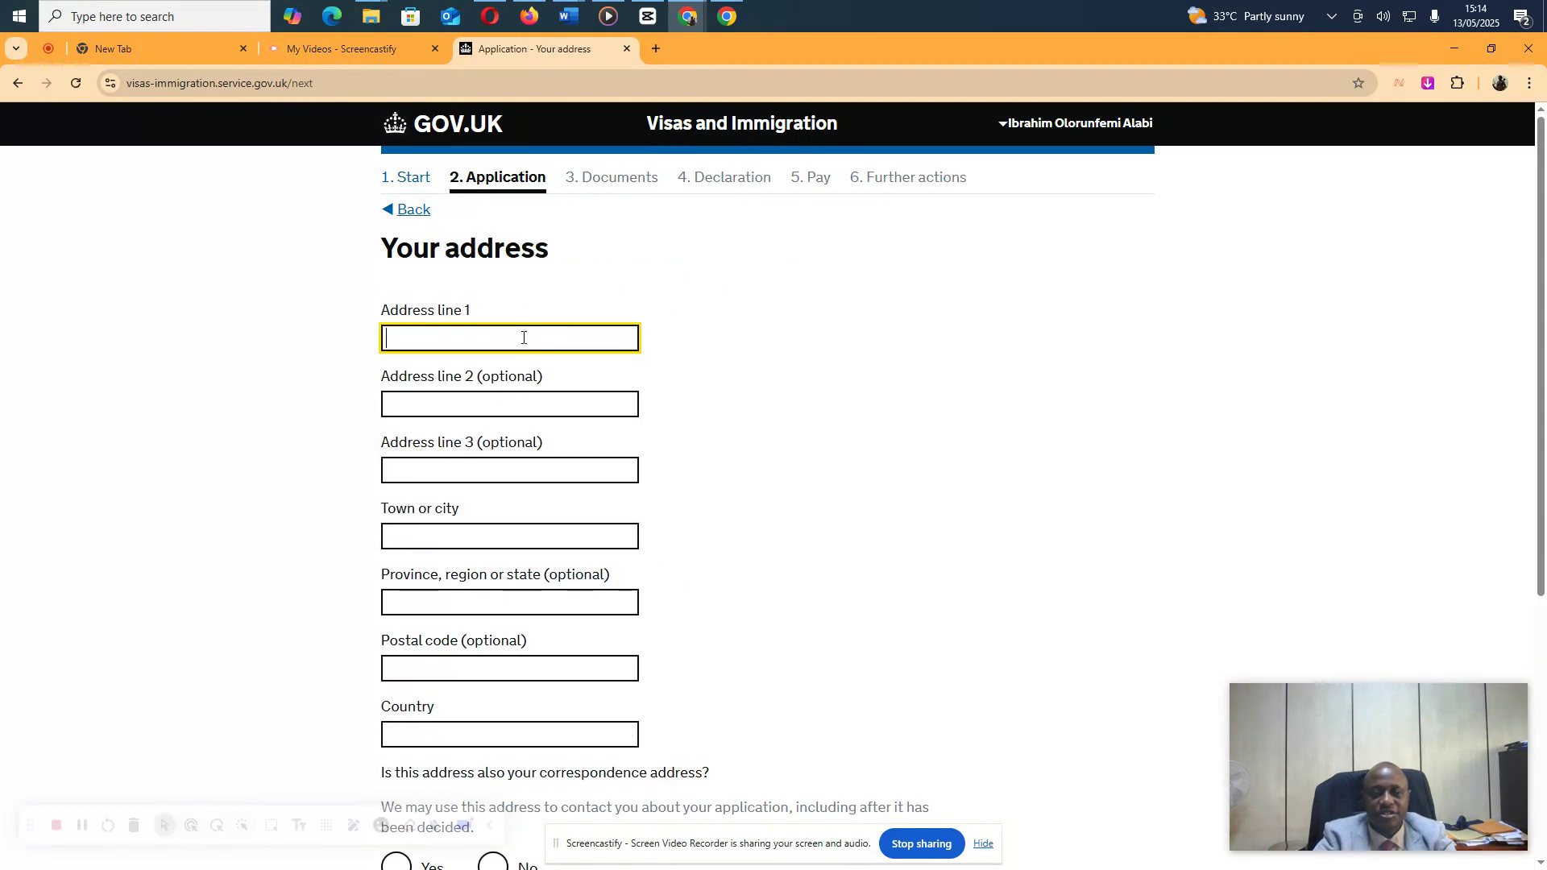
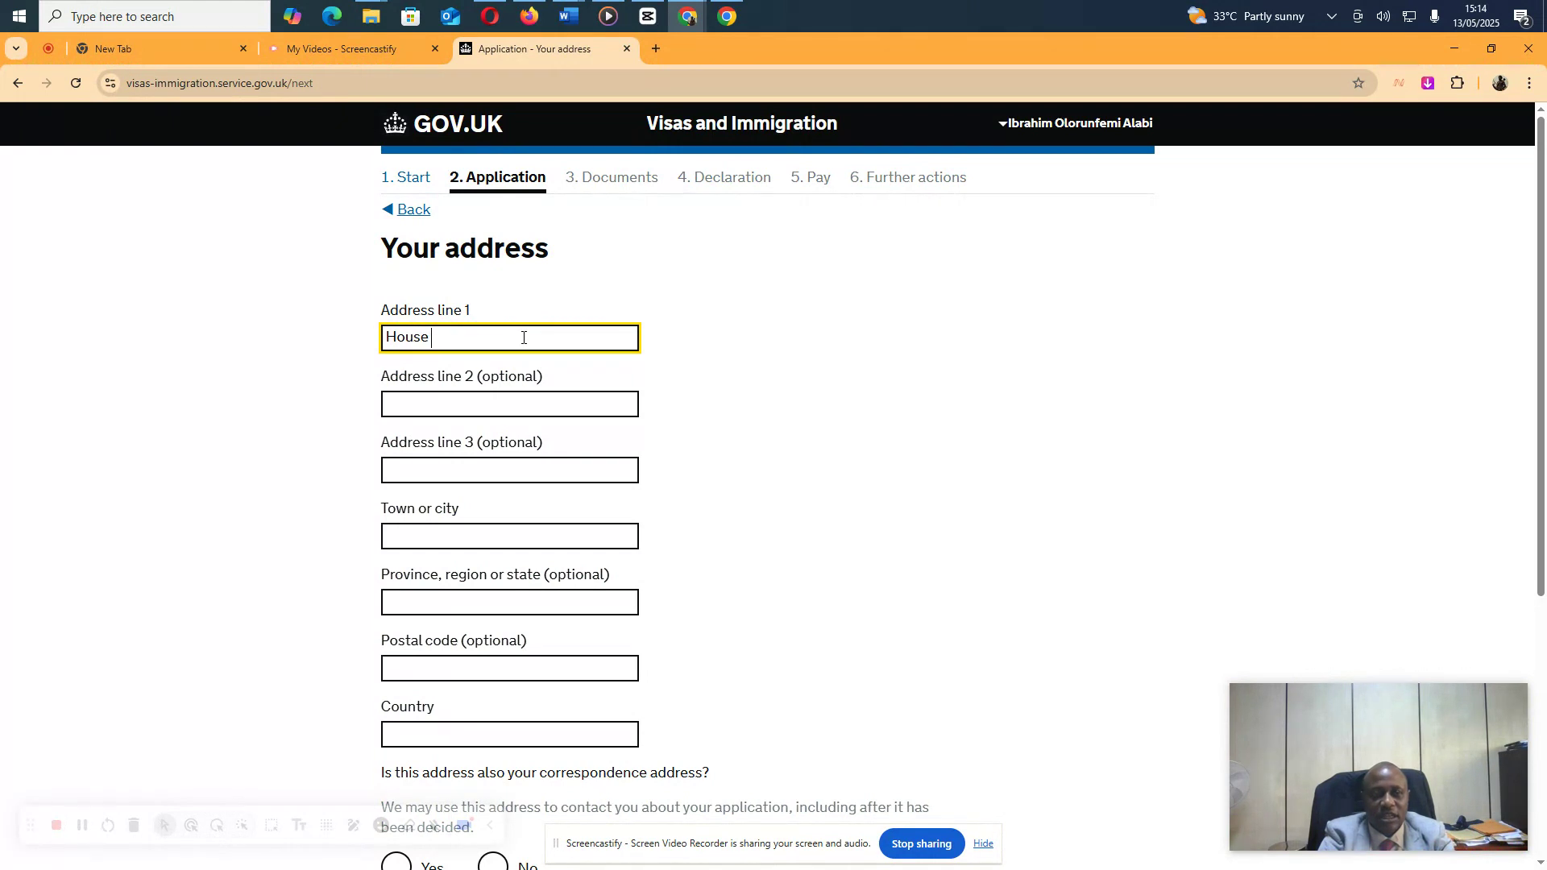
key(Tab)
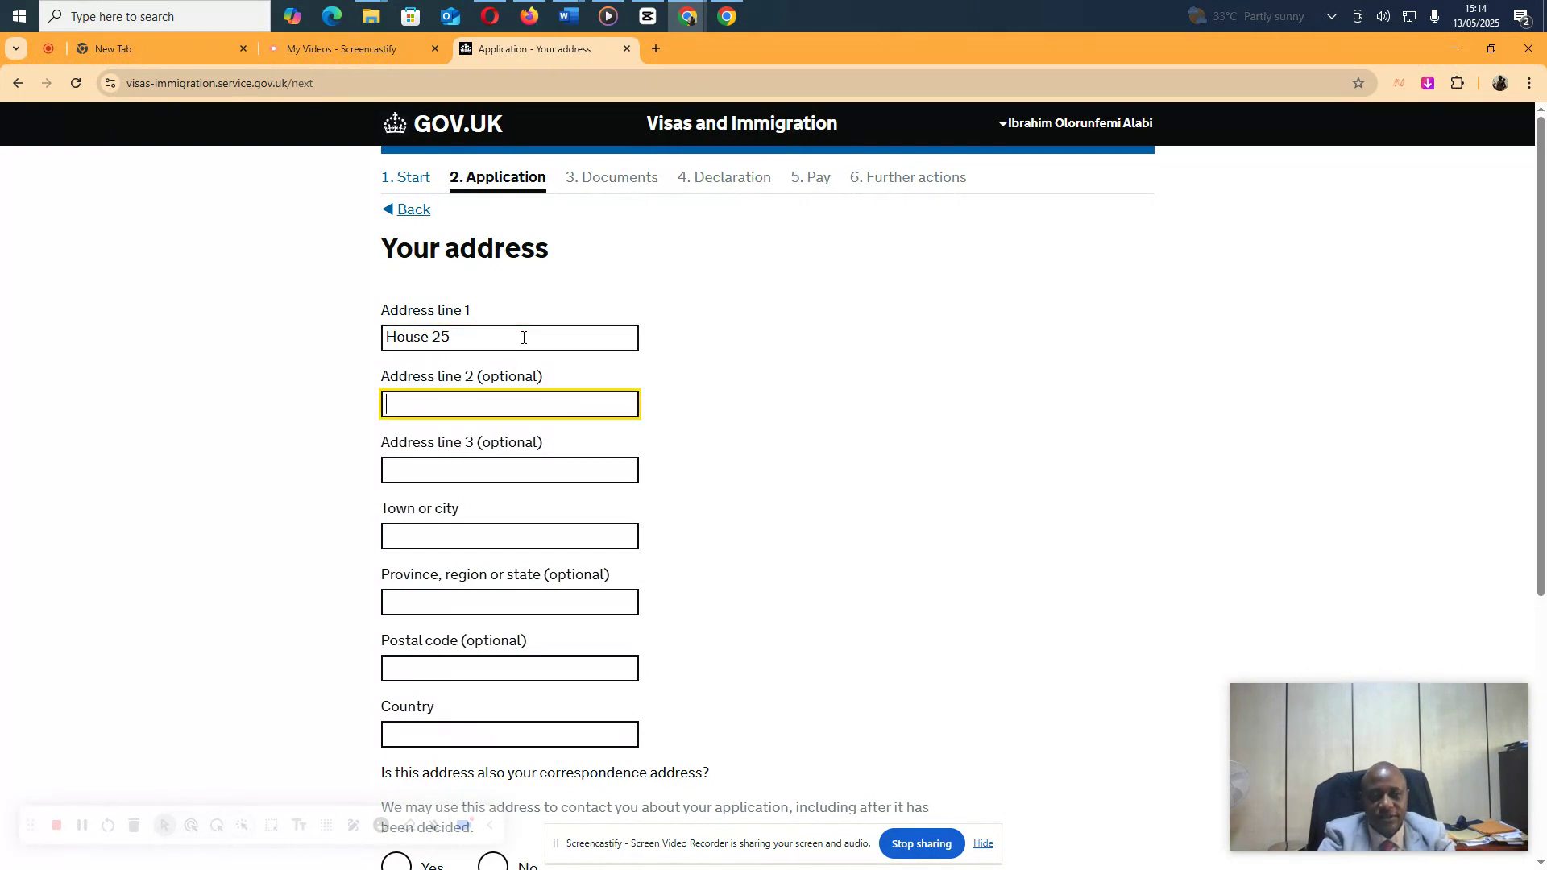
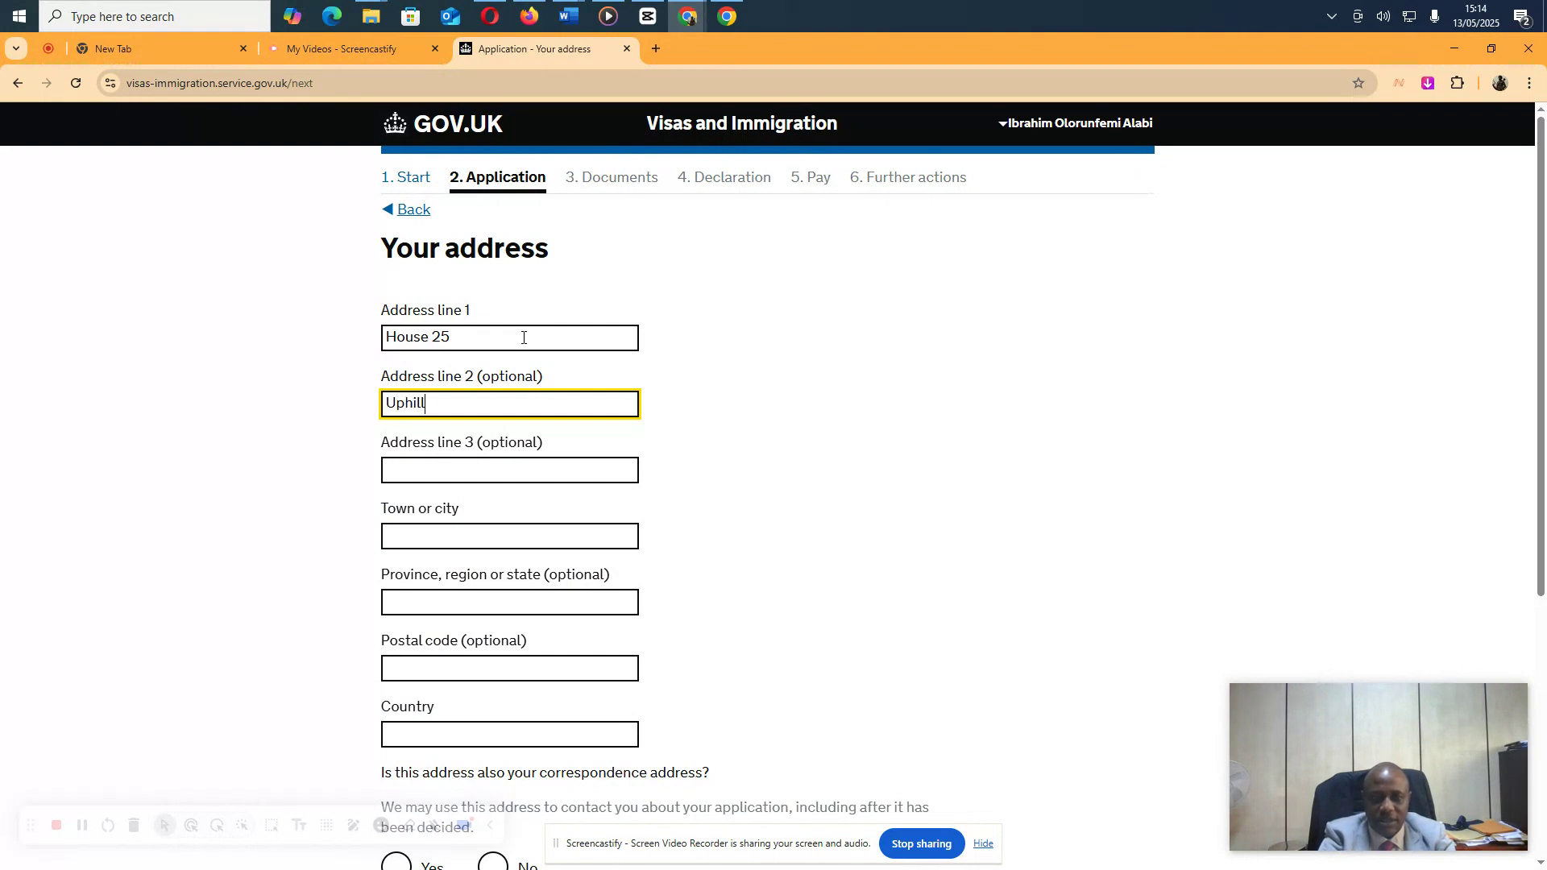
key(Tab)
key(Tab)
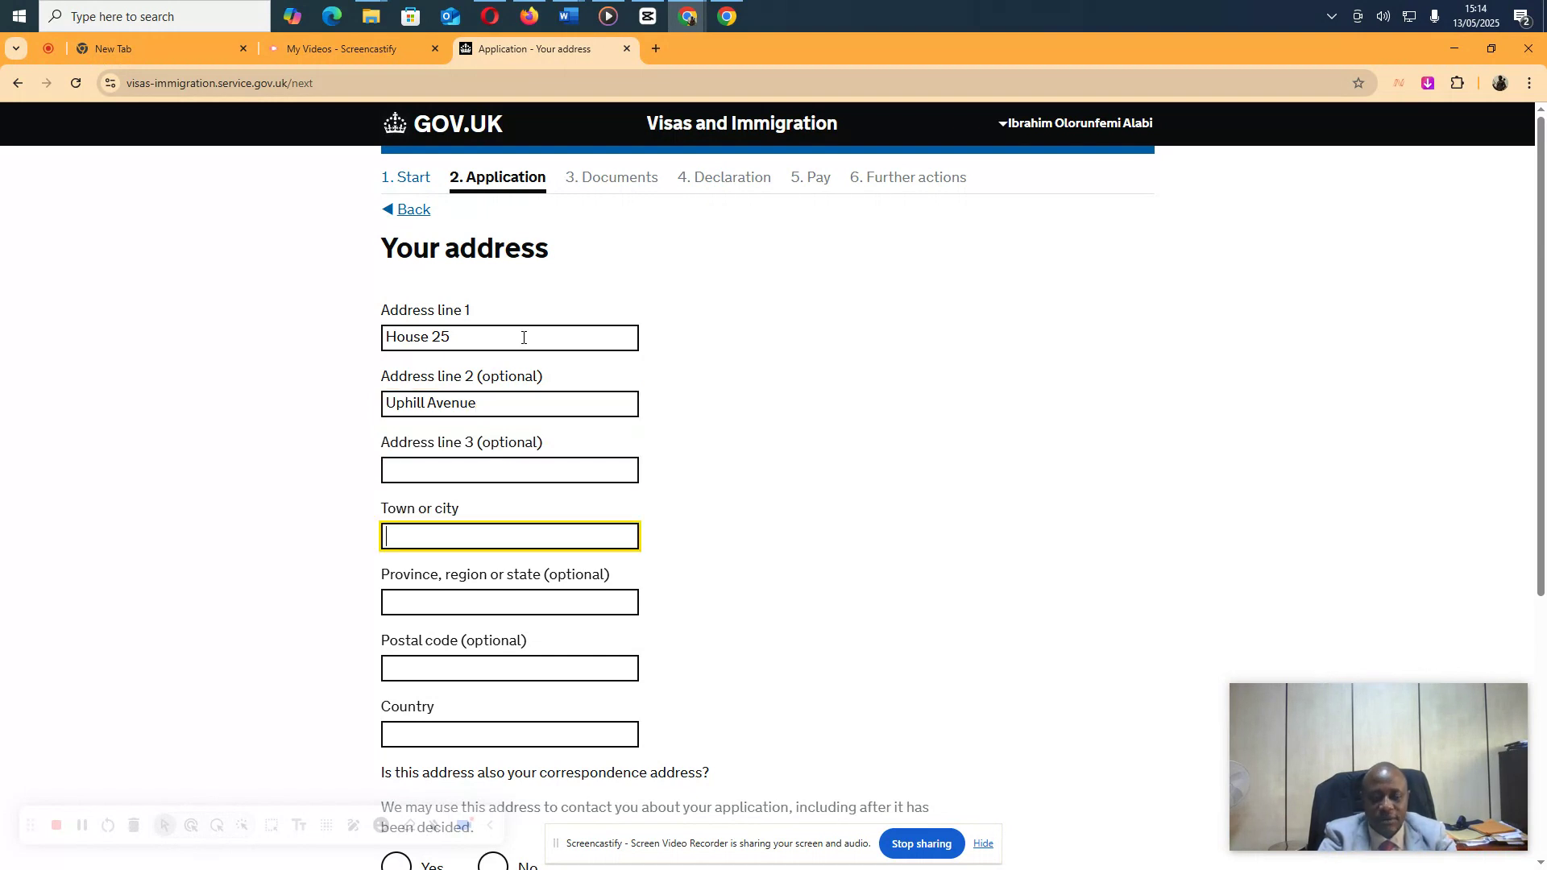
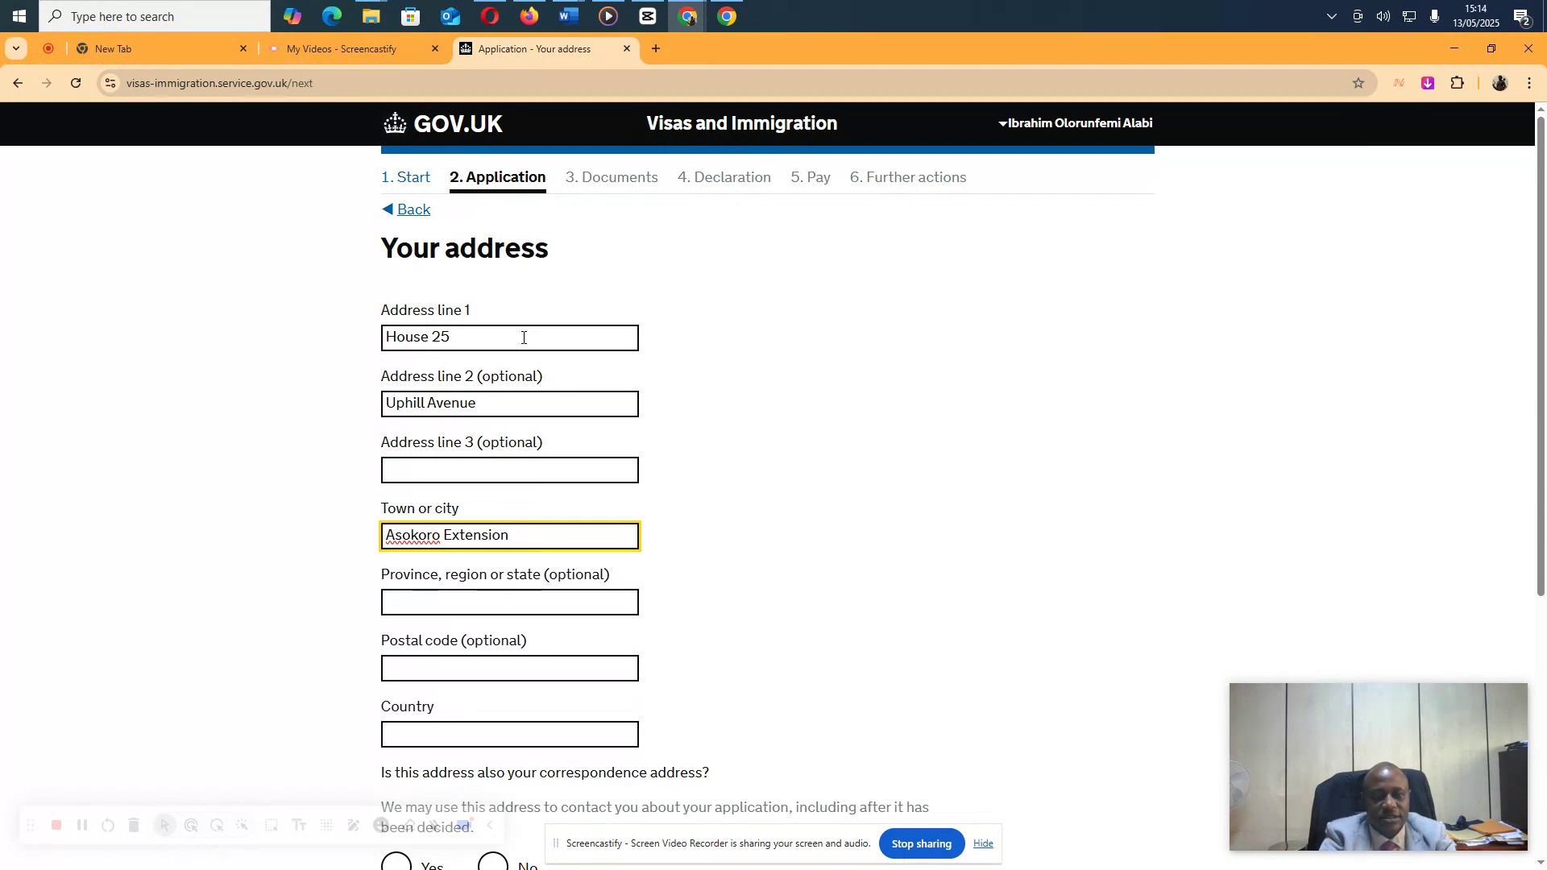
key(Tab)
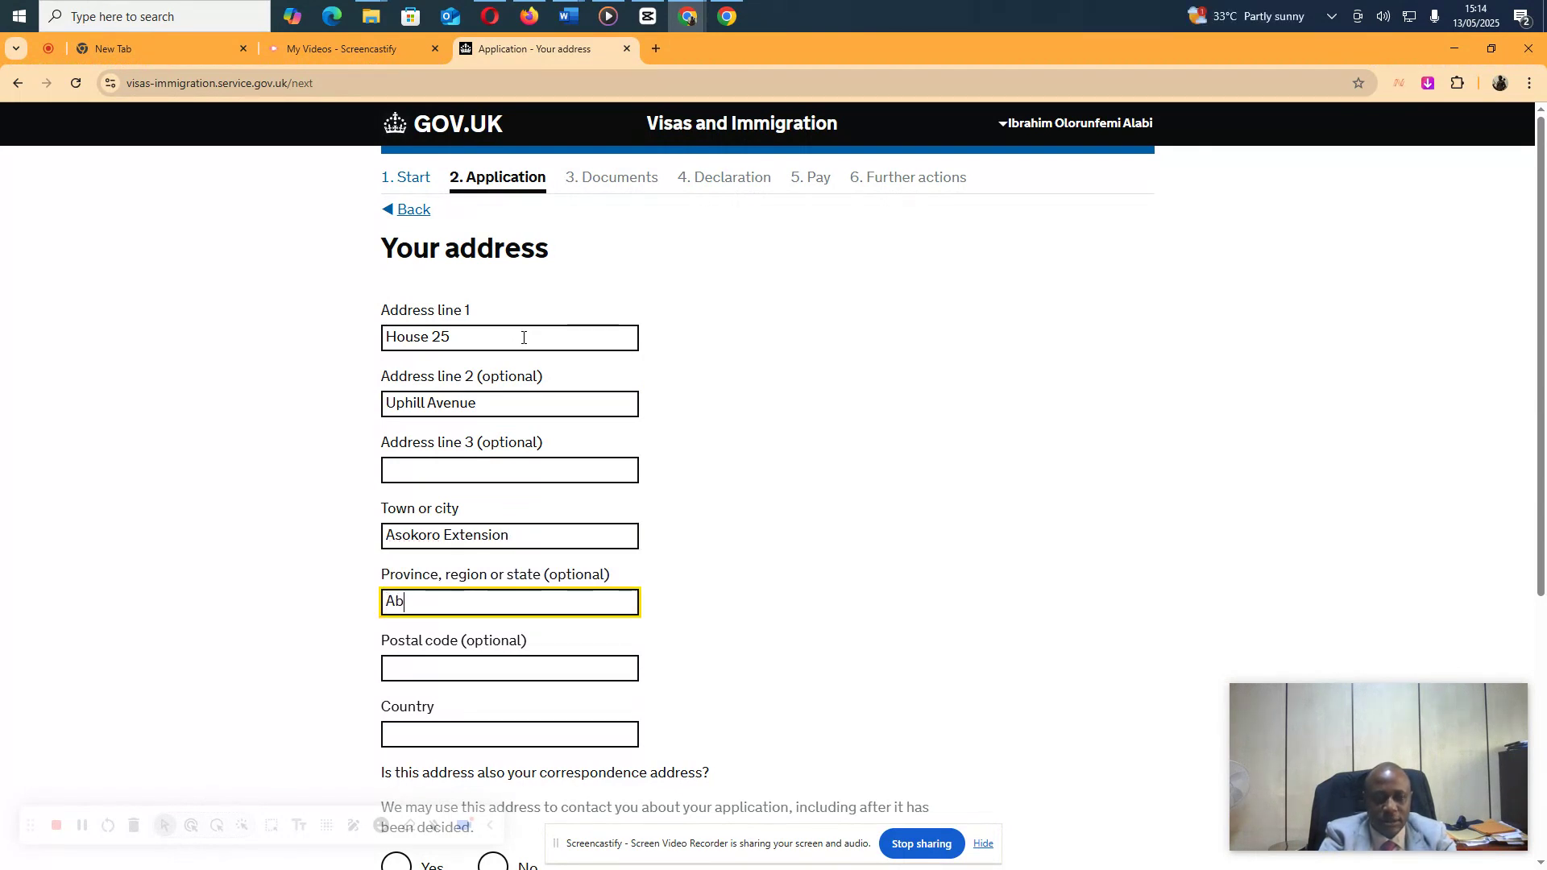
key(Tab)
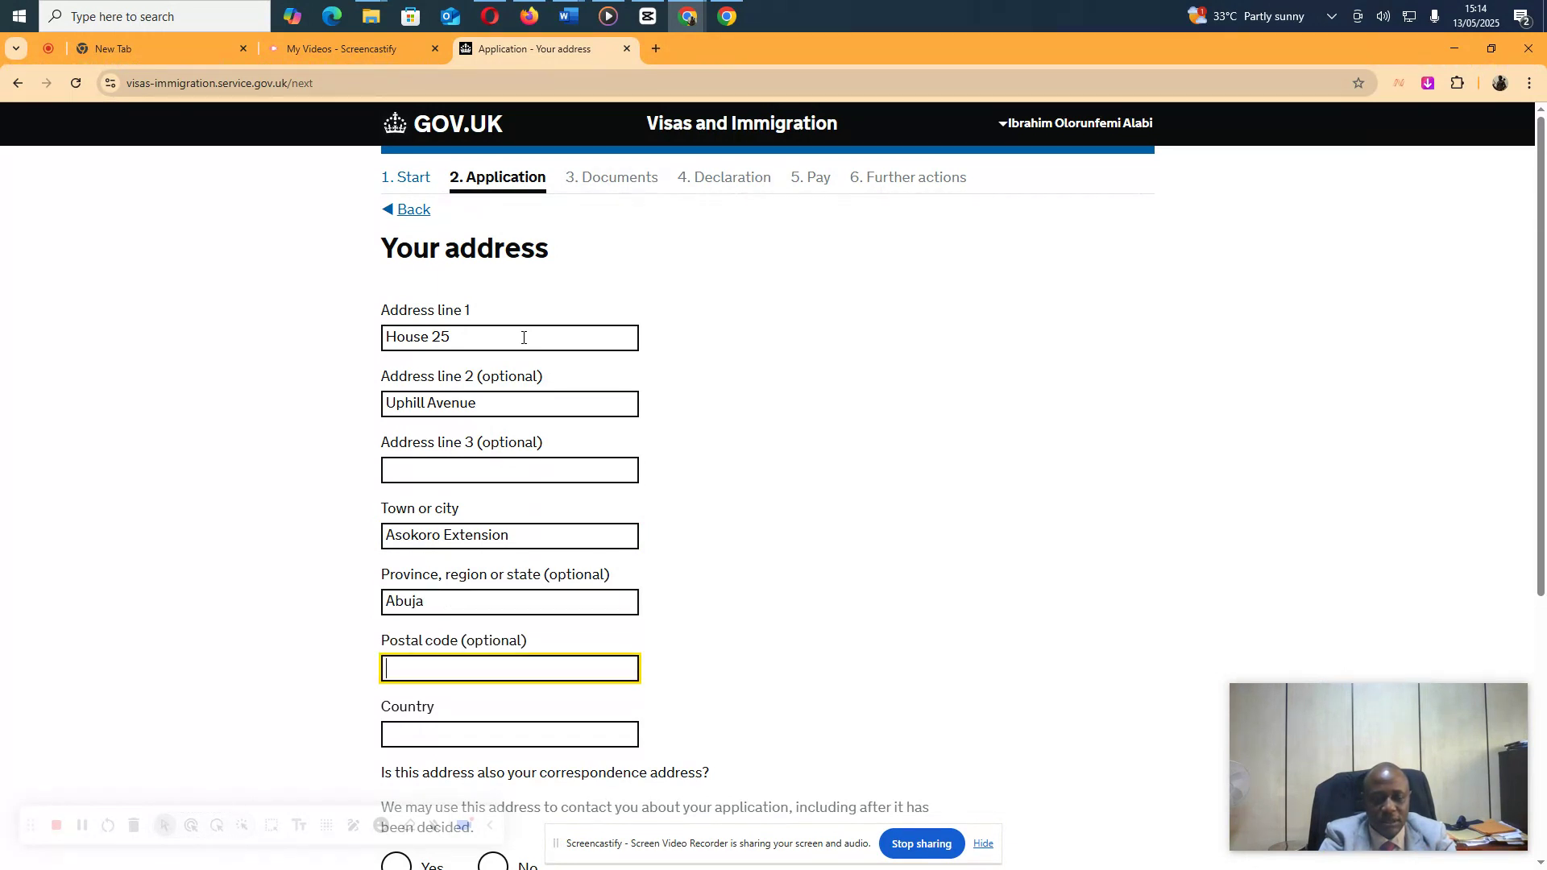
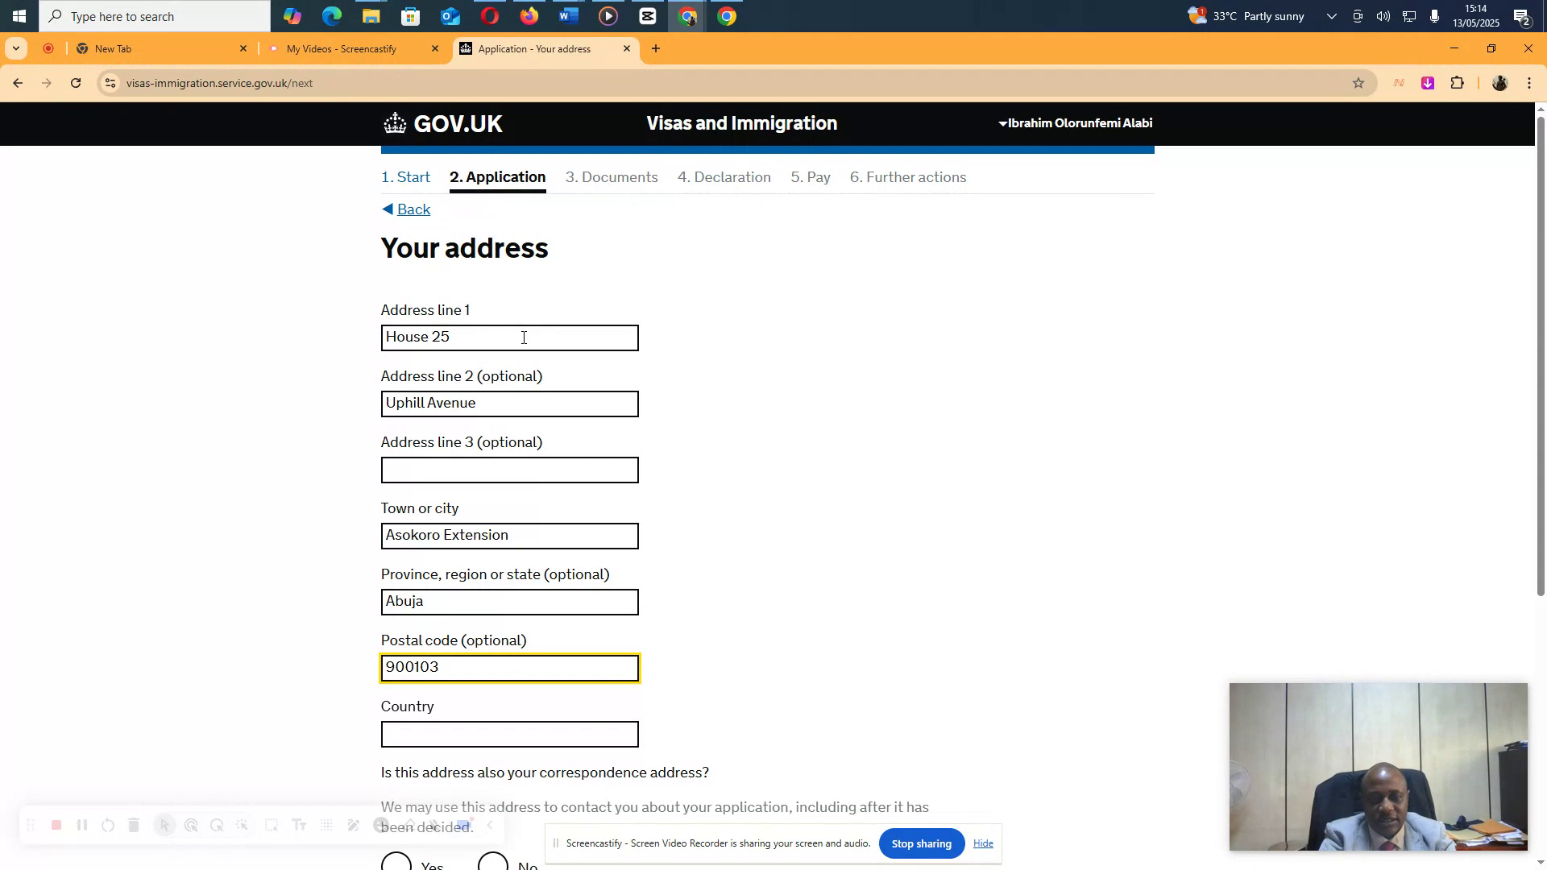
key(Tab)
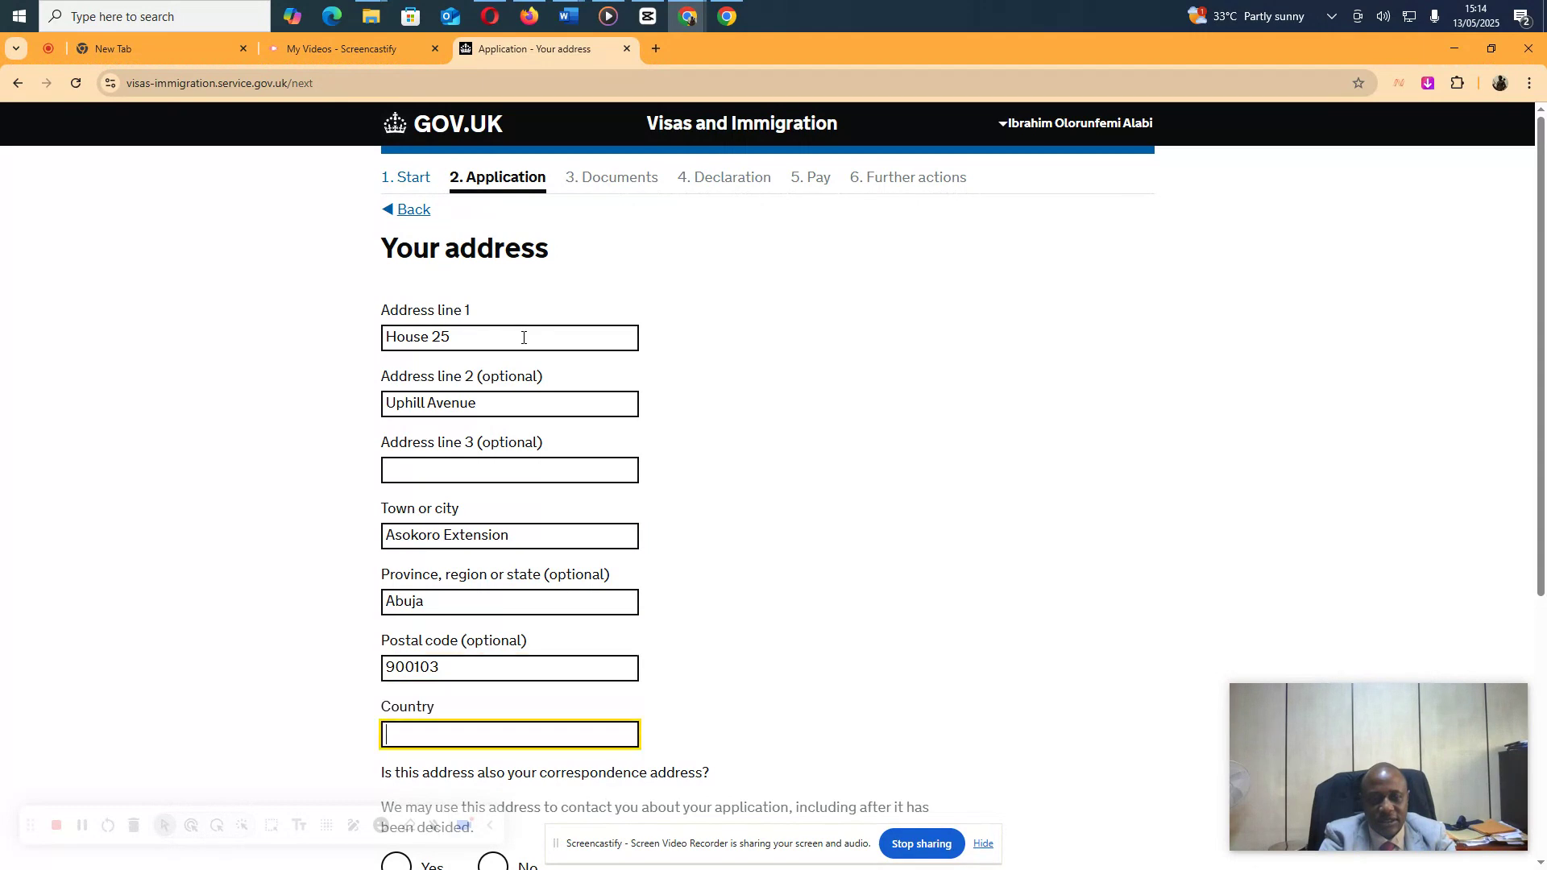
text(Nigeria)
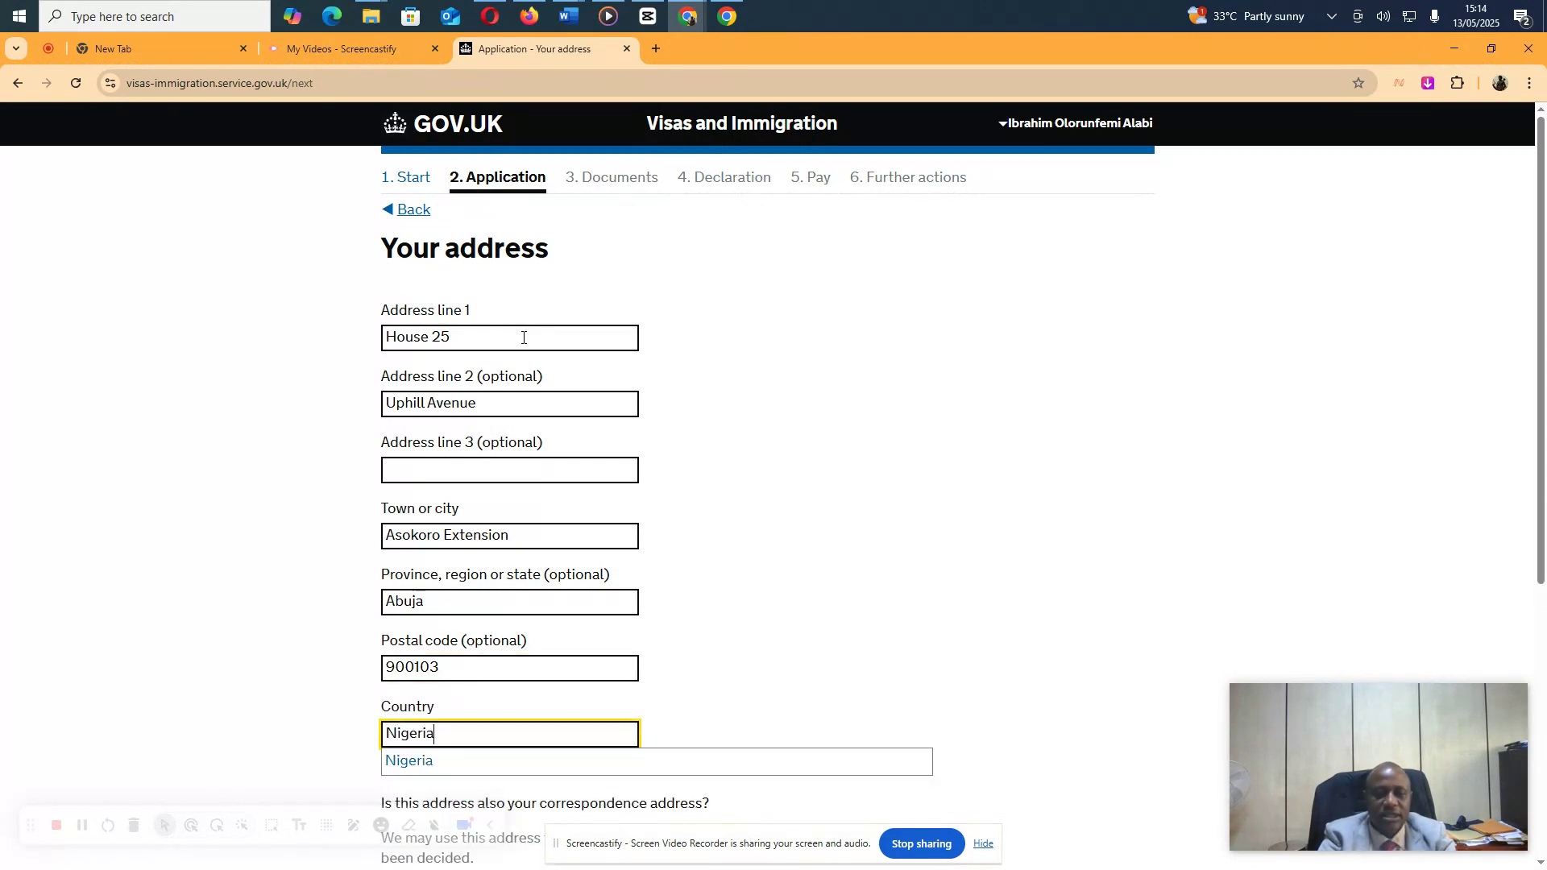
click(483, 760)
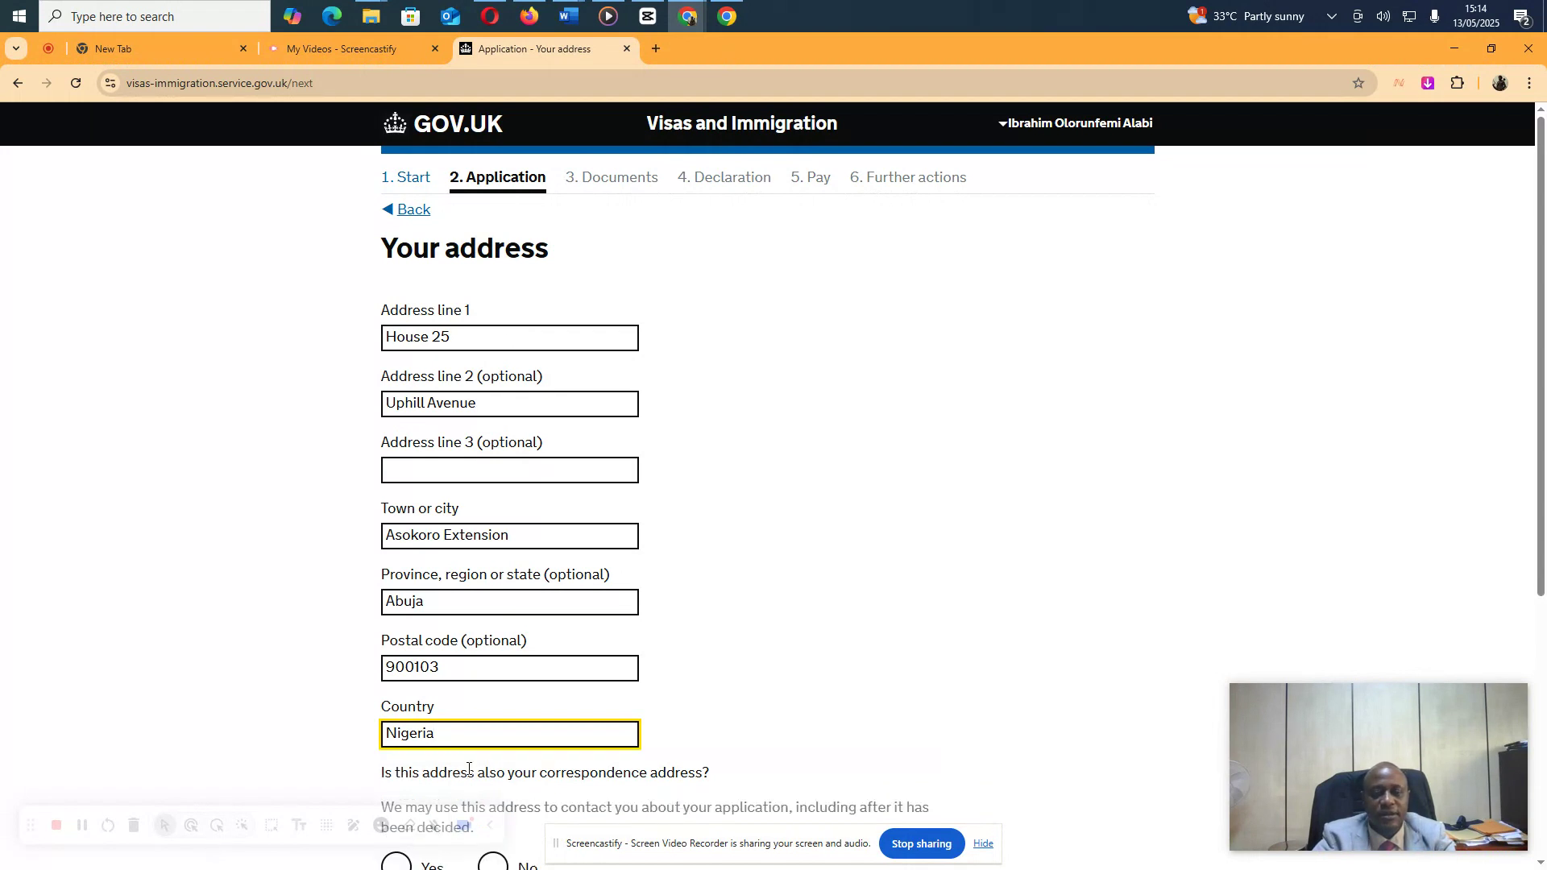
Answer Yes to using this address for correspondence and save the address
scroll(746, 683, down, 3)
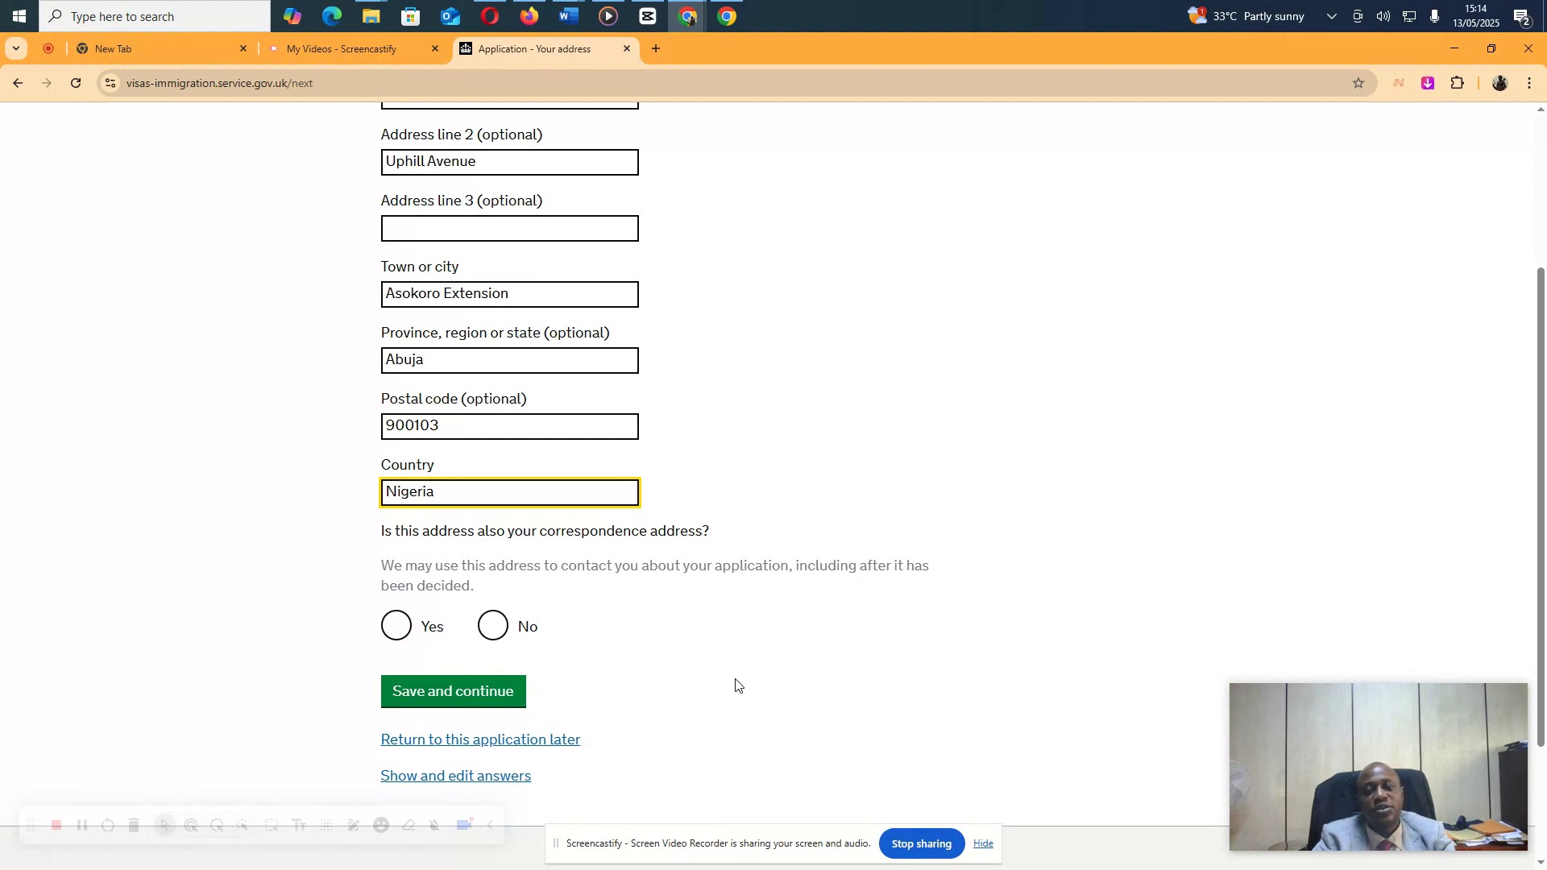
click(392, 629)
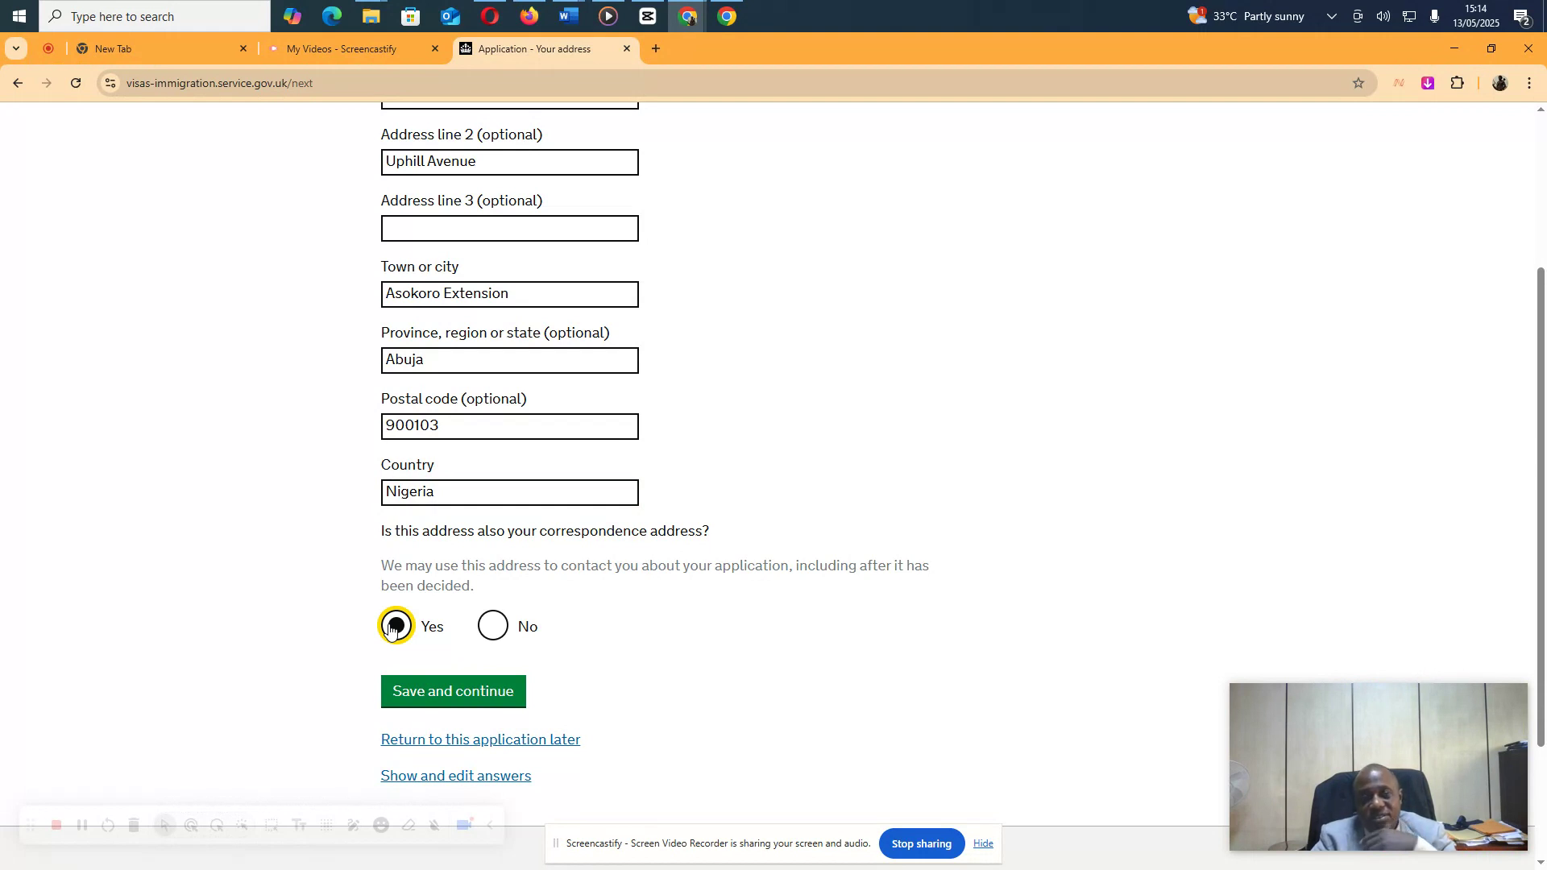
click(499, 631)
scroll(501, 632, down, 5)
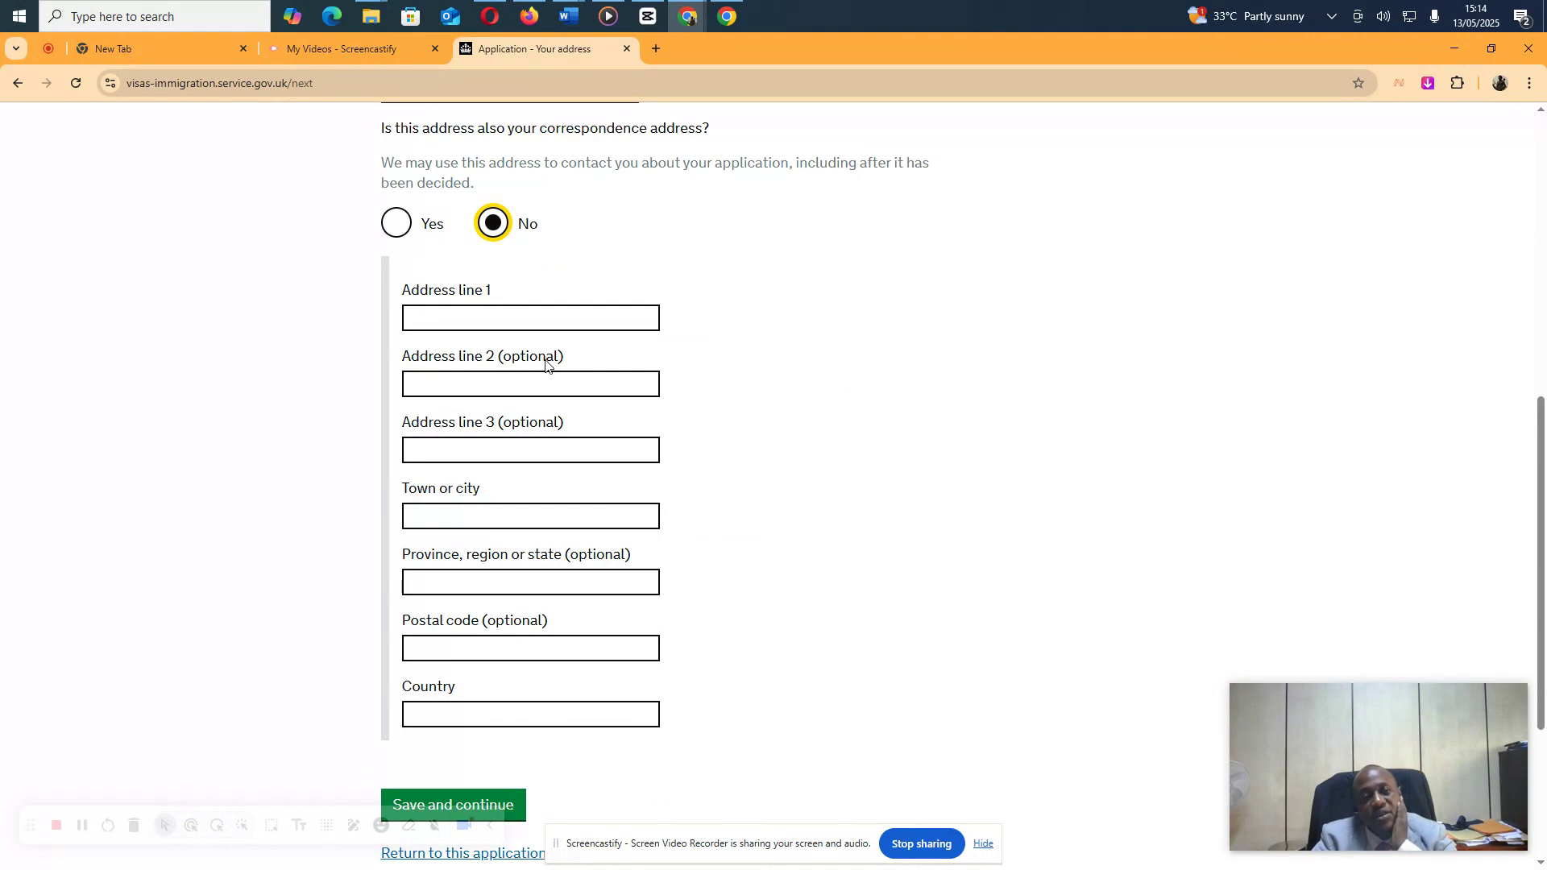
scroll(567, 414, up, 1)
scroll(566, 412, up, 4)
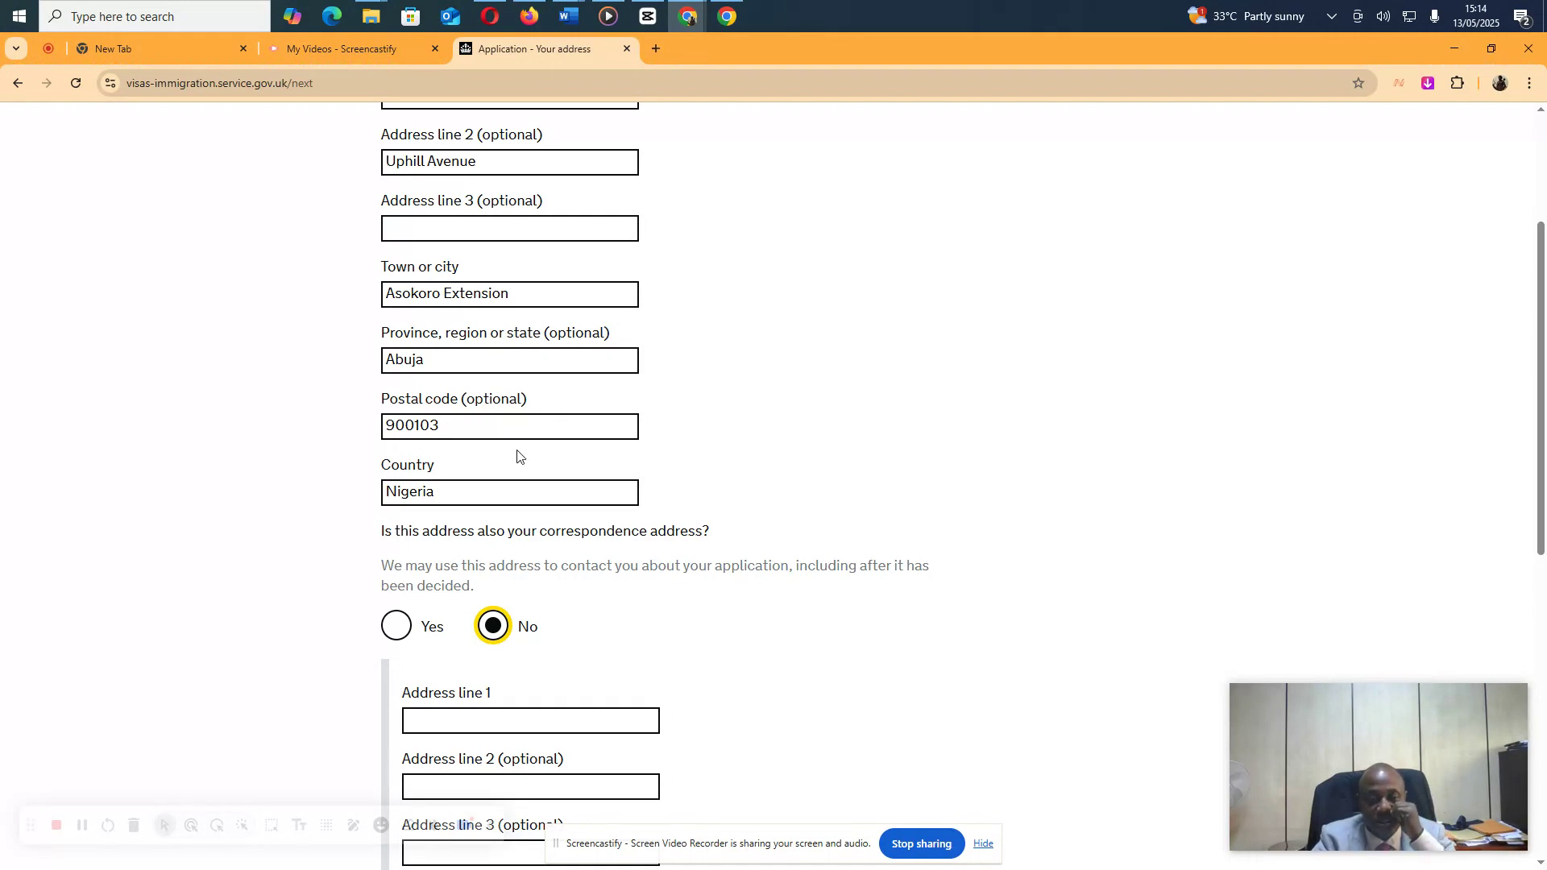
click(394, 628)
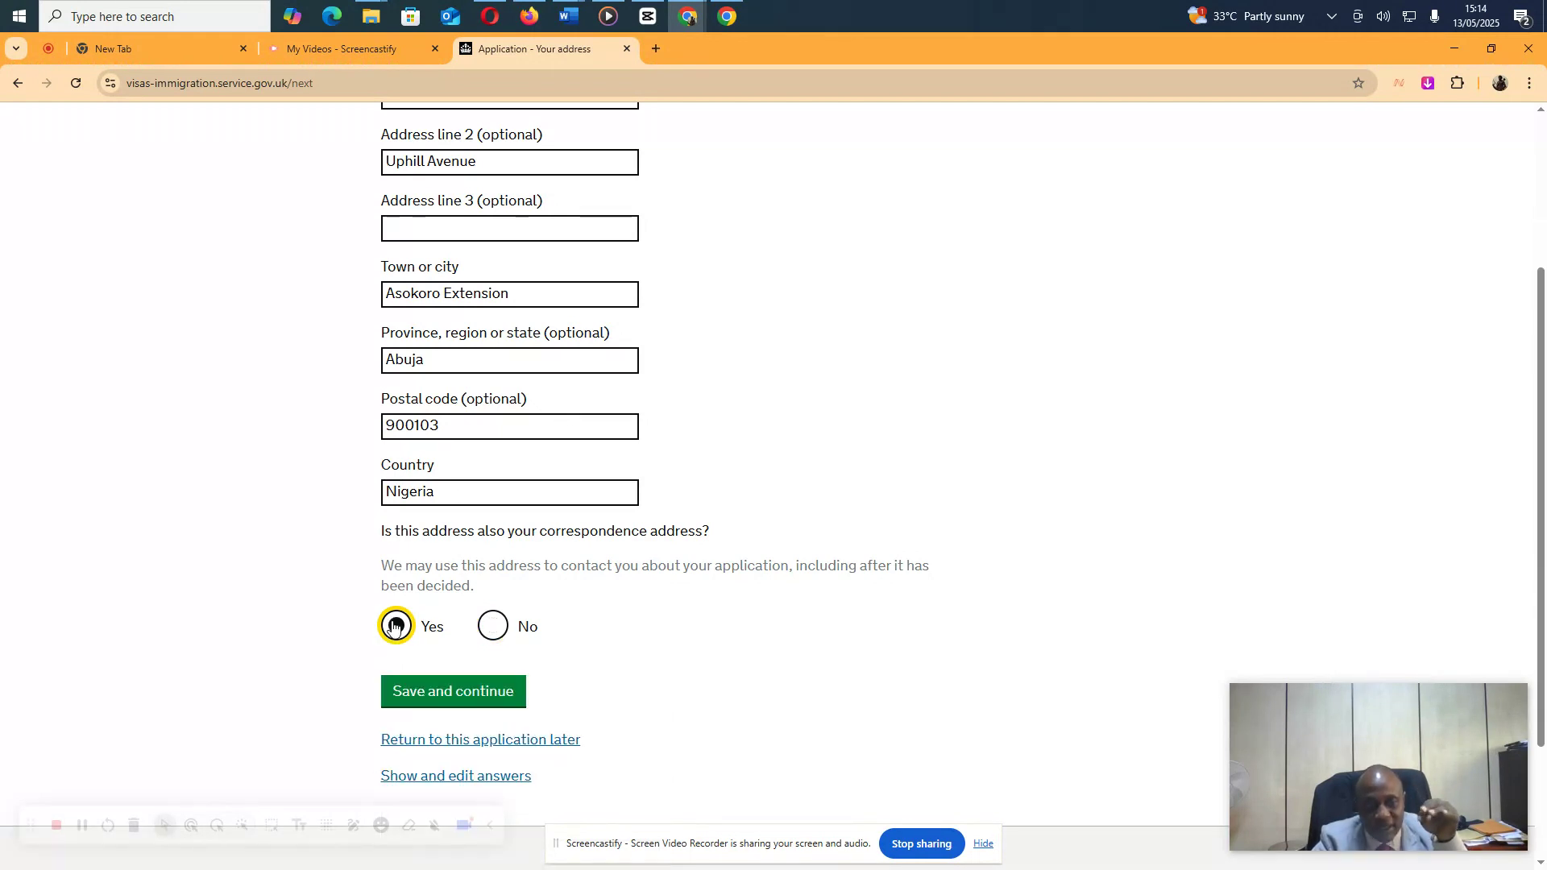
scroll(453, 524, up, 3)
scroll(459, 520, down, 1)
scroll(459, 519, down, 2)
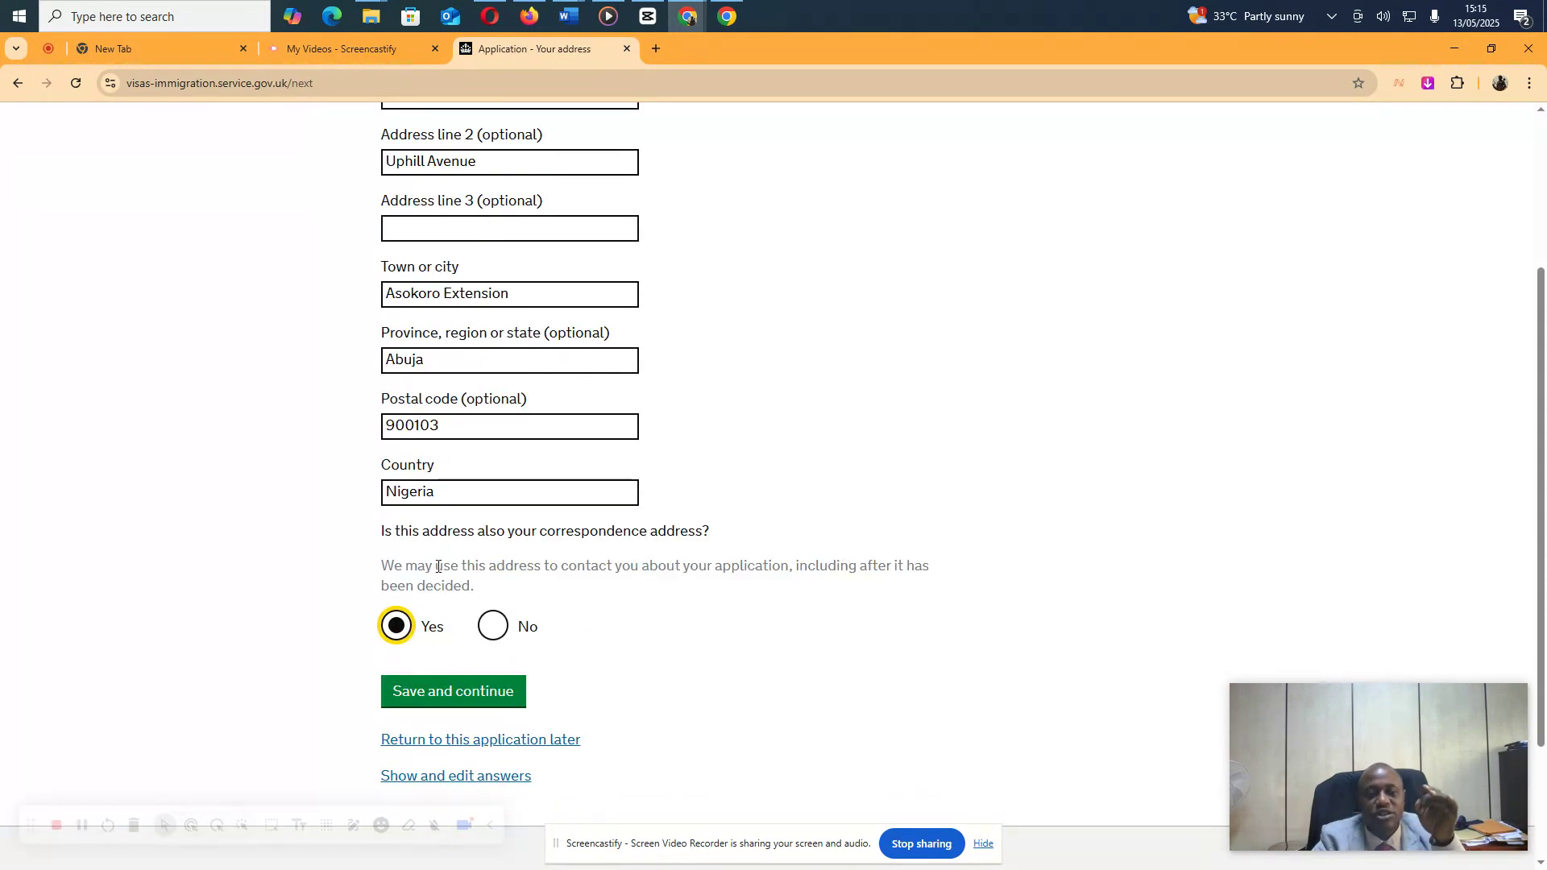
click(428, 693)
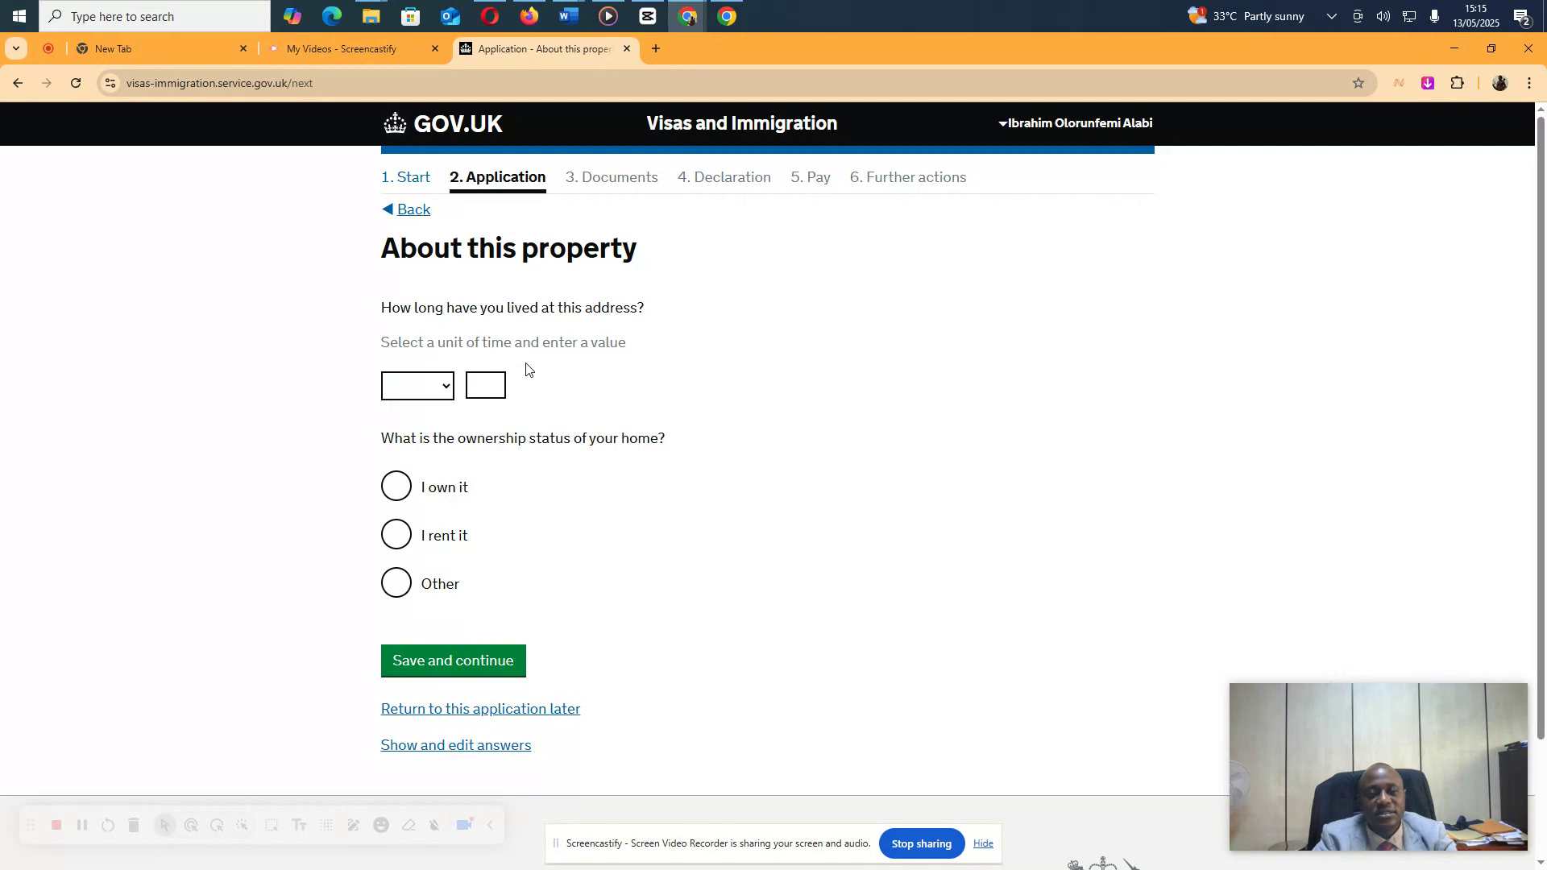
Enter 6 Years at the address, select 'I own it', and save
click(449, 394)
click(413, 515)
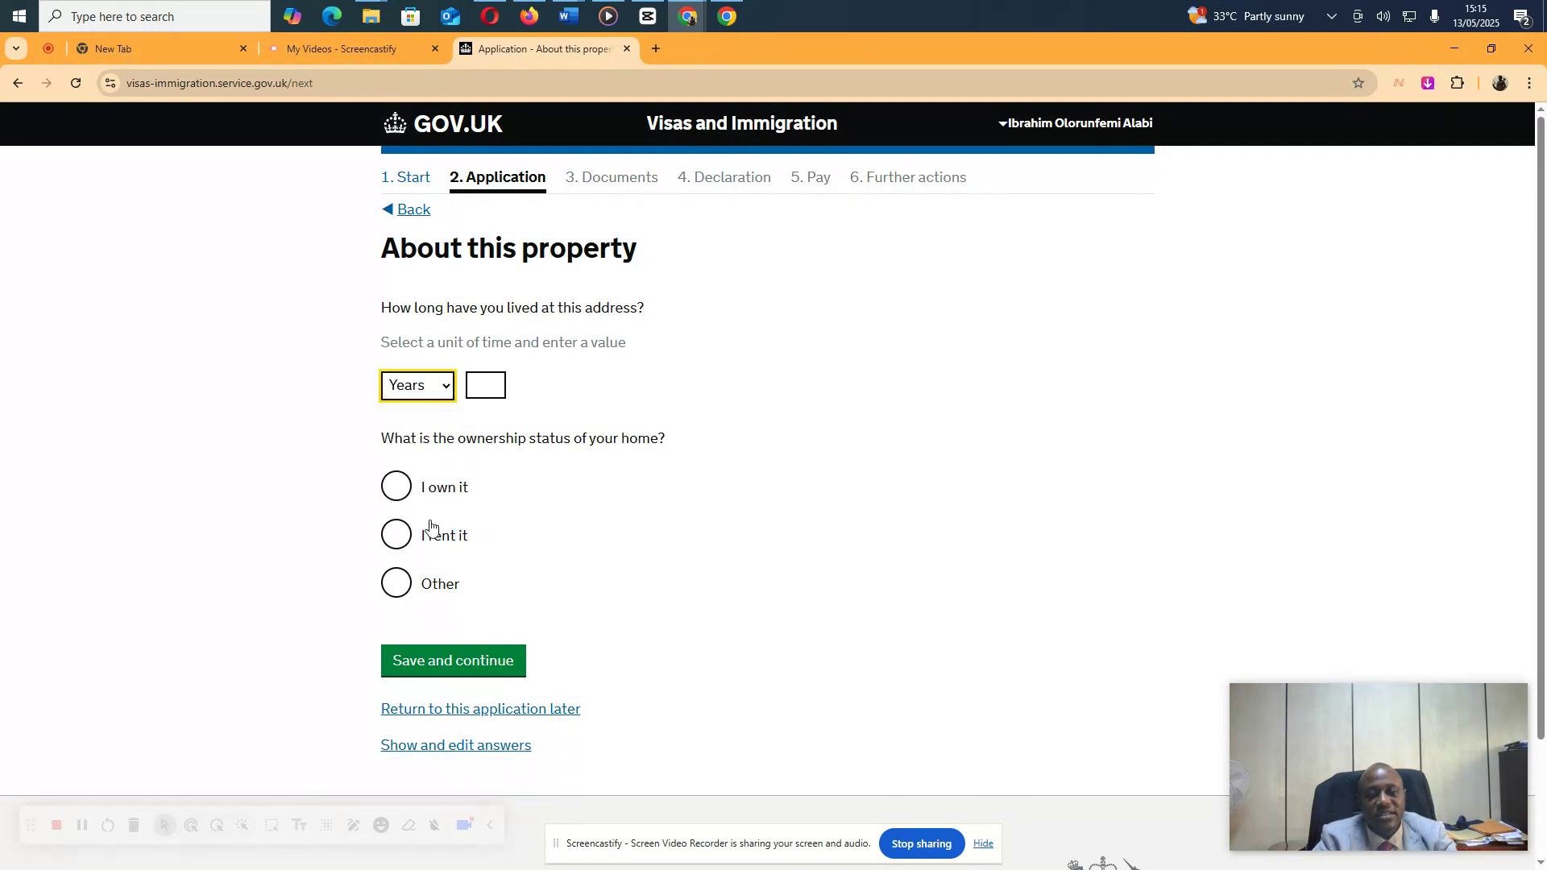
click(491, 388)
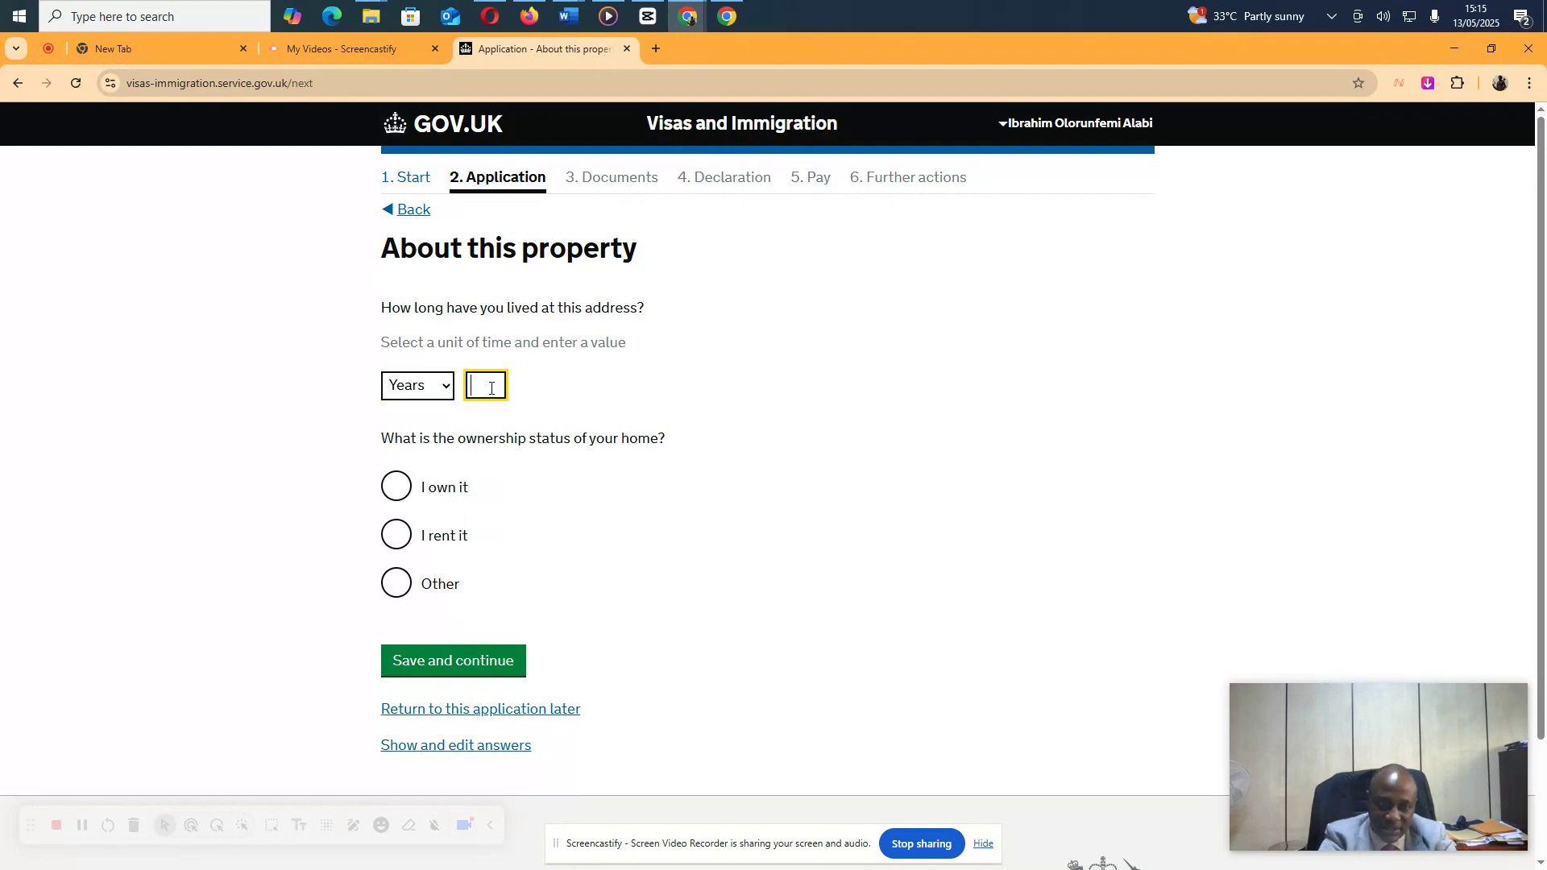
text(6)
click(397, 492)
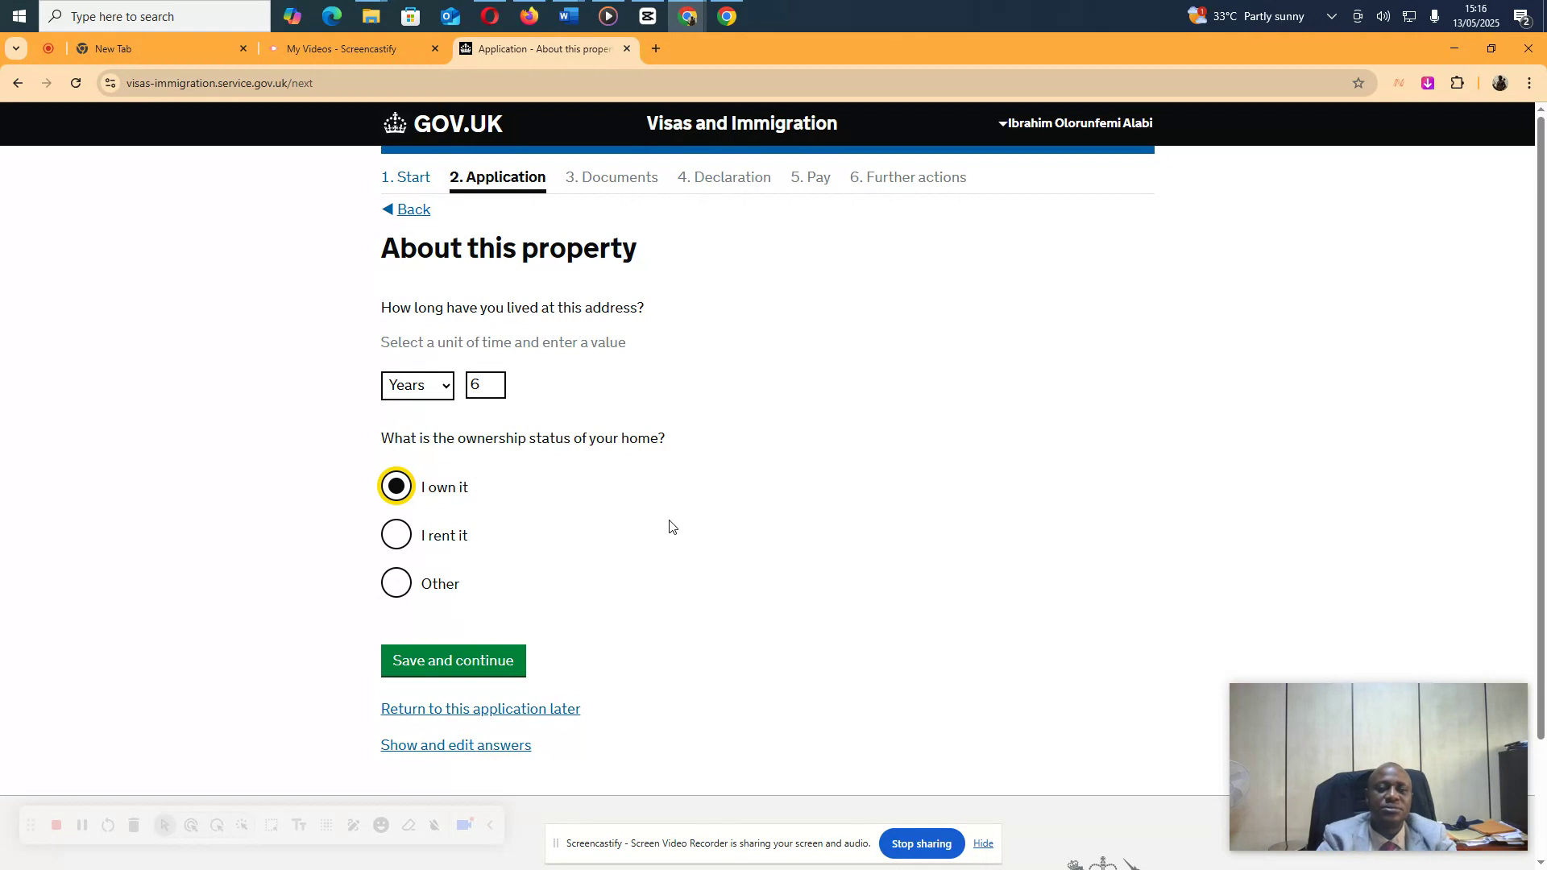
click(443, 665)
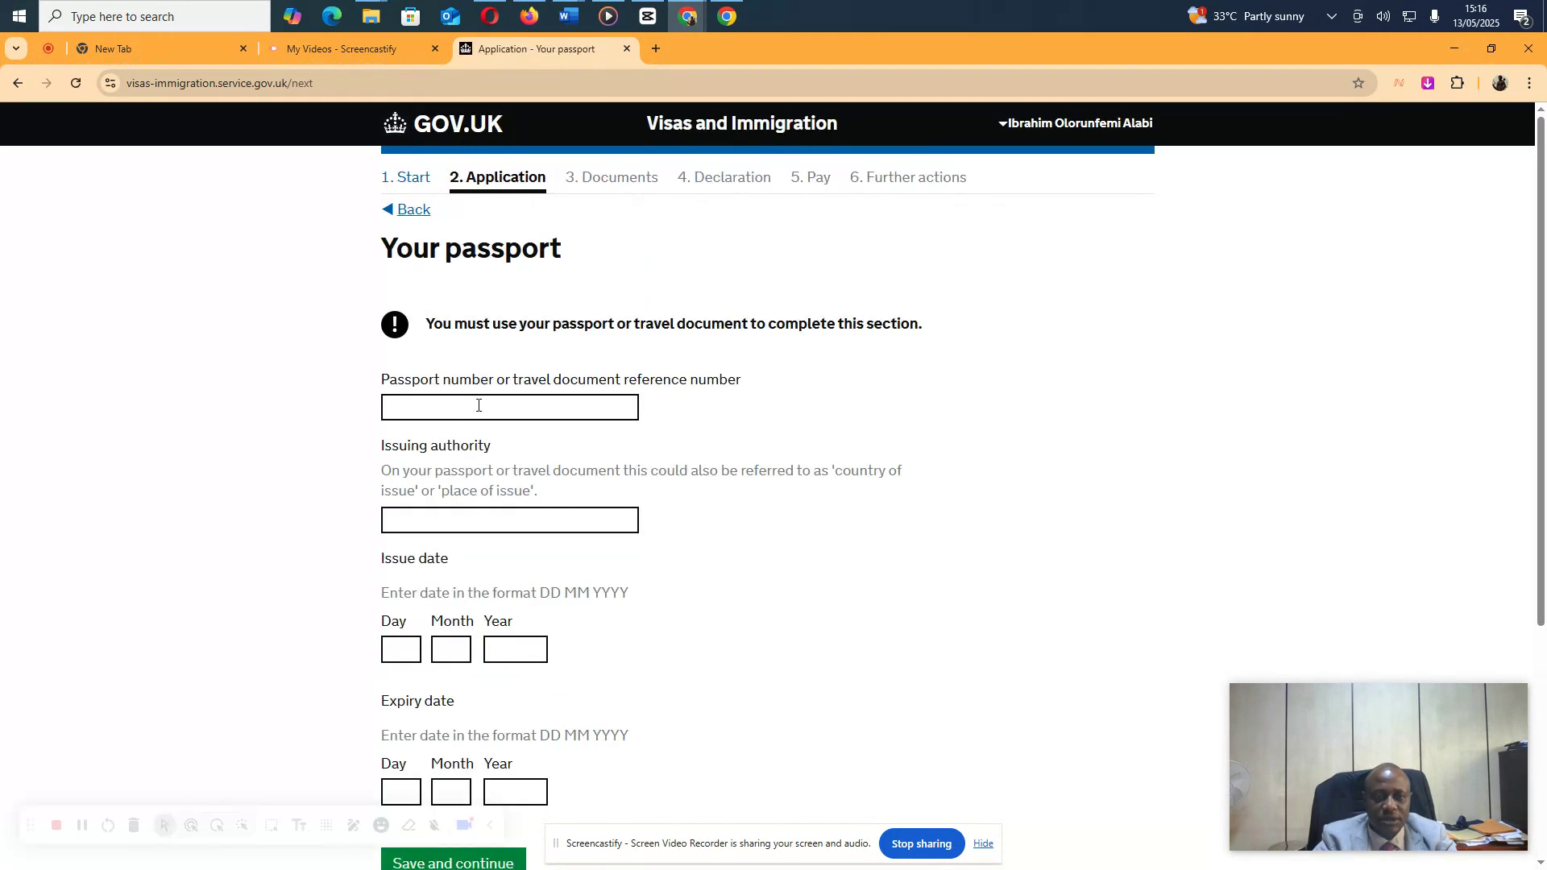
Enter the passport number, Nigerian Immigration Service as issuer, and issue date 14 03 2024
click(478, 405)
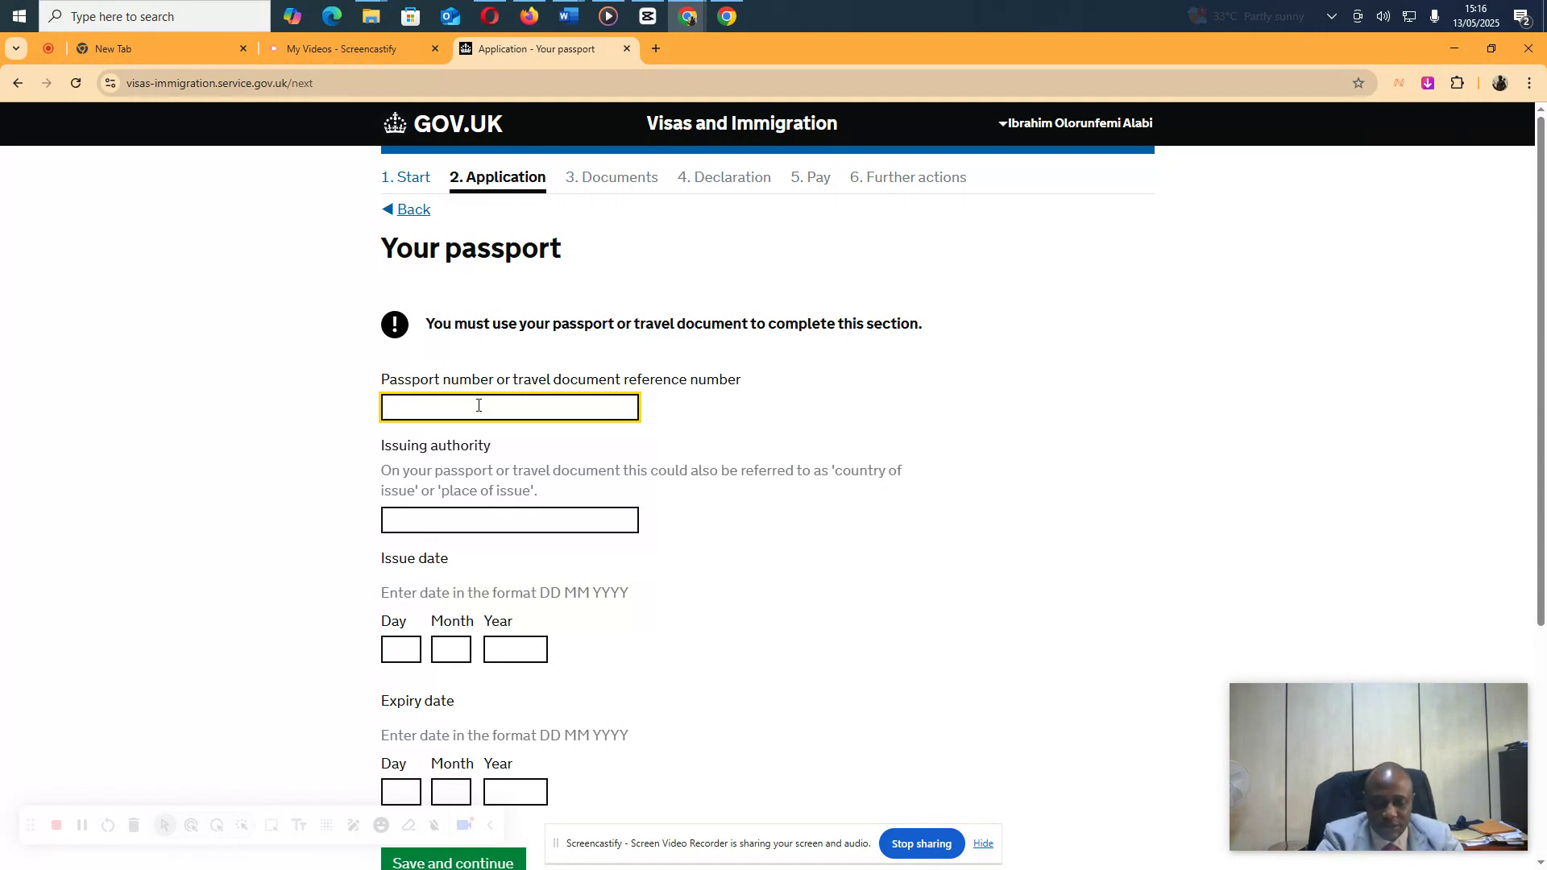
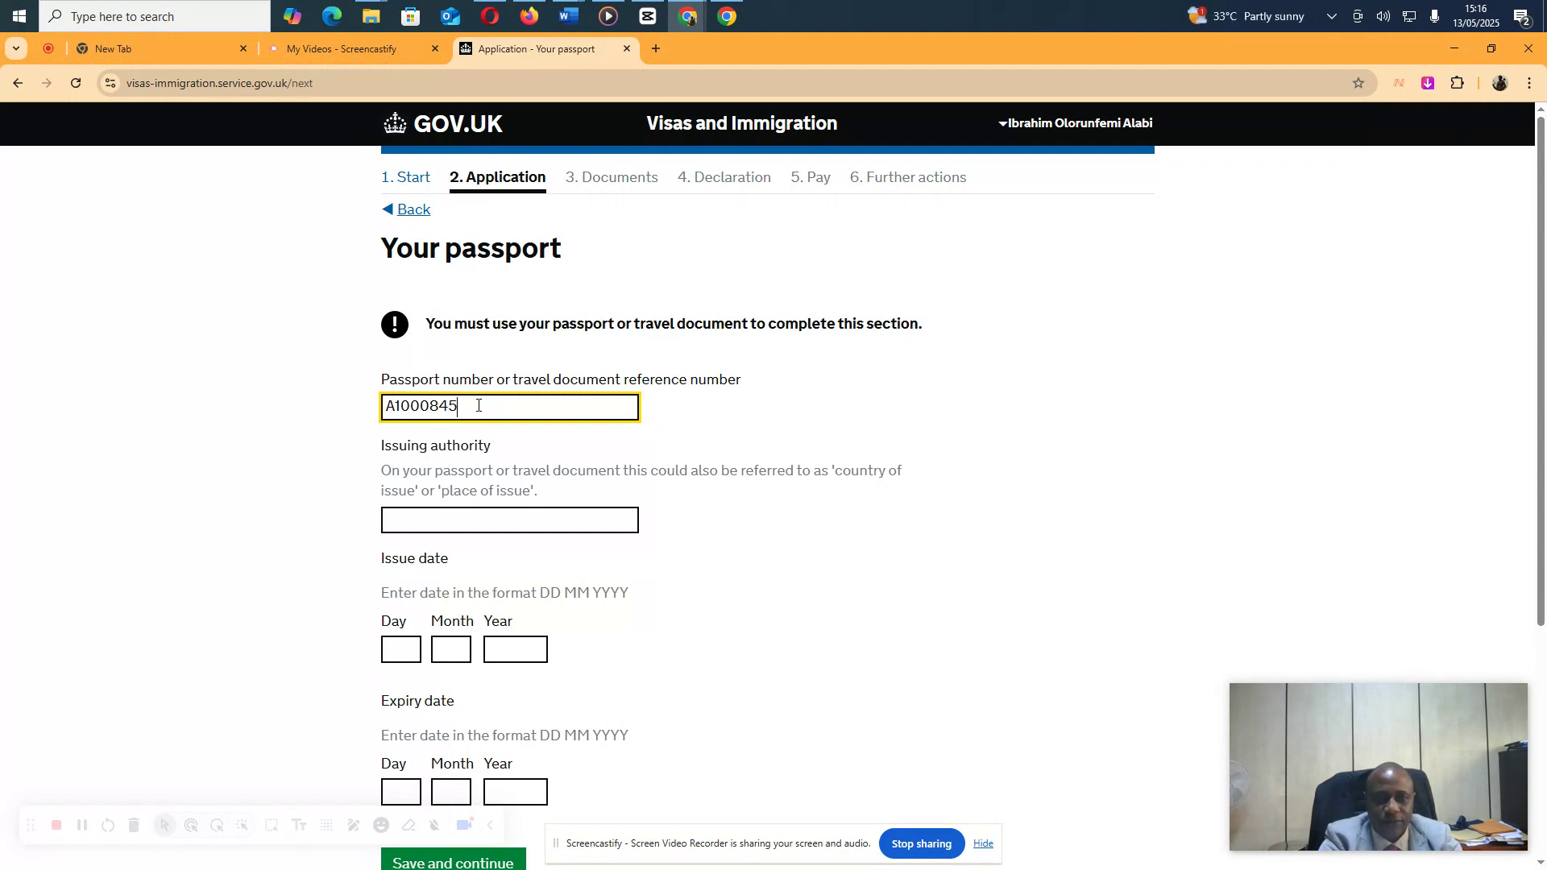
click(561, 515)
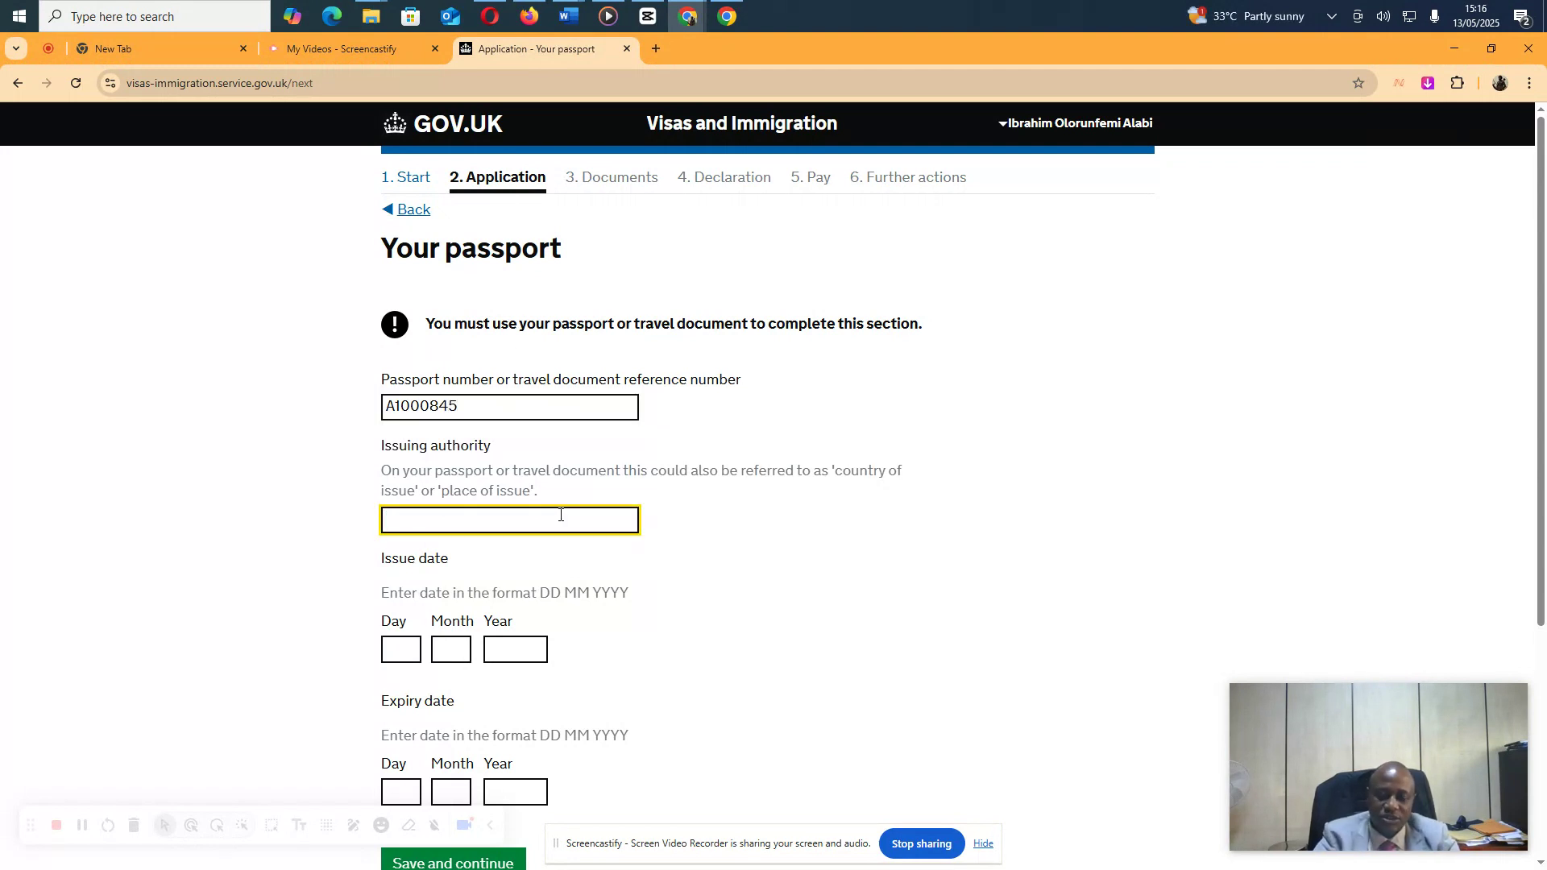
text(Nigeri)
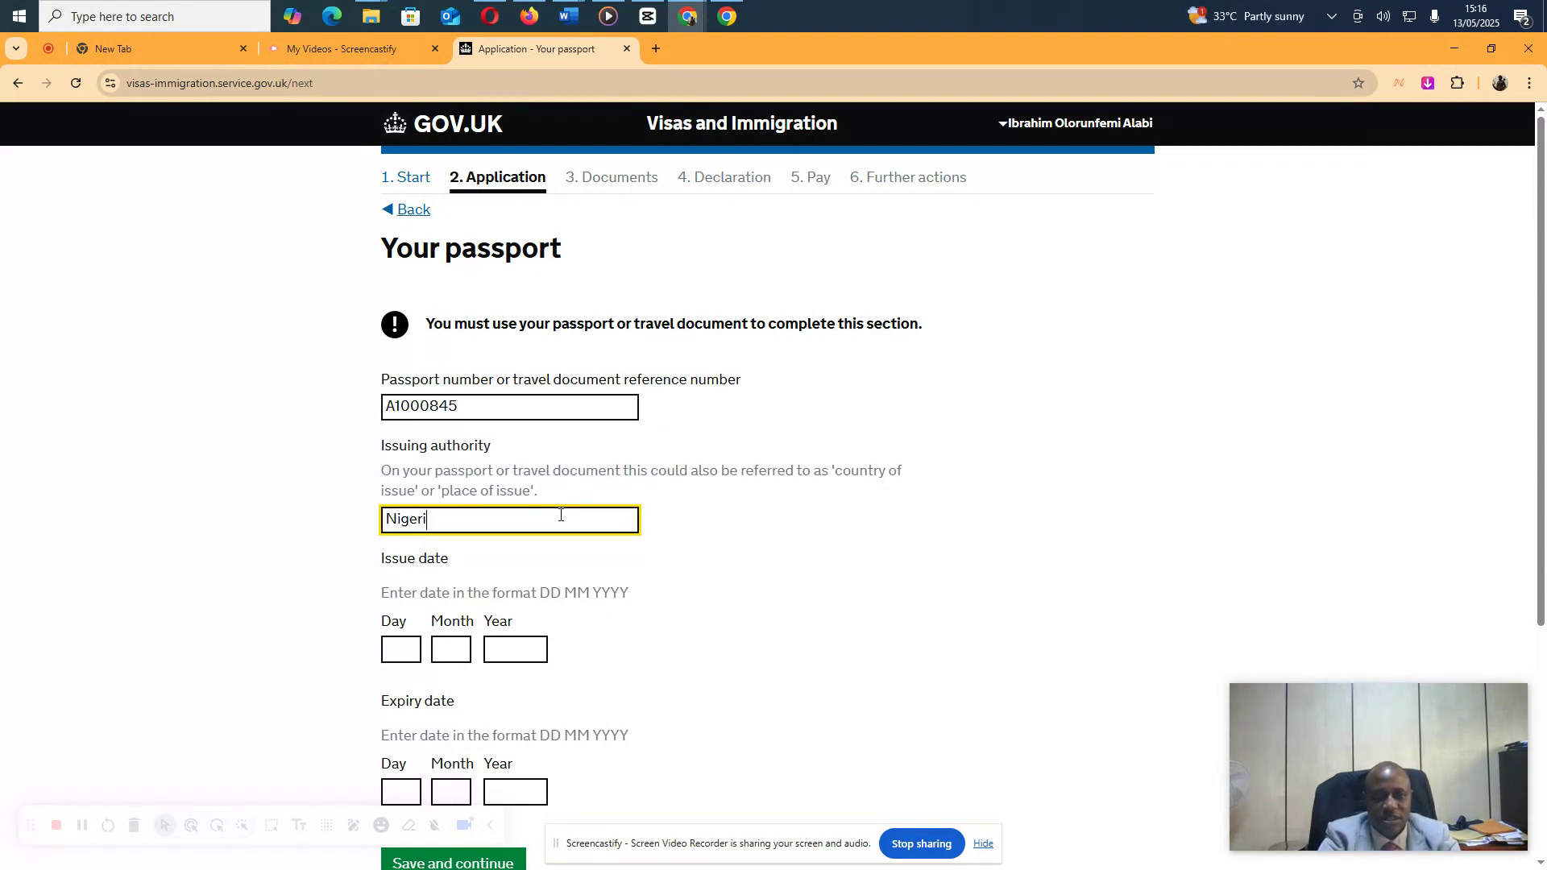
text(an Immigrat)
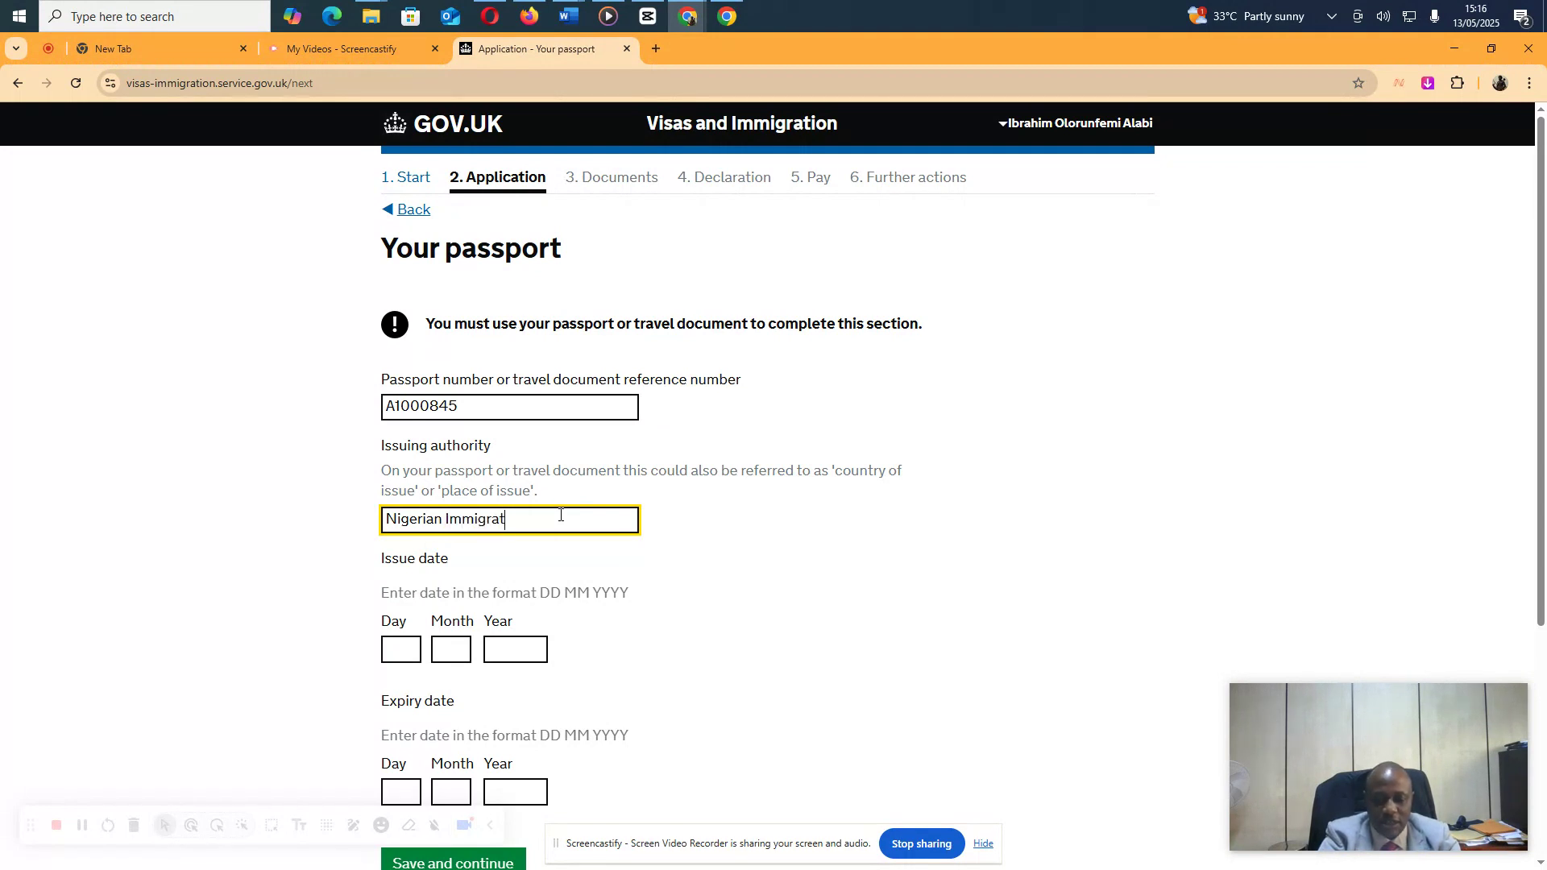
text(ion Service)
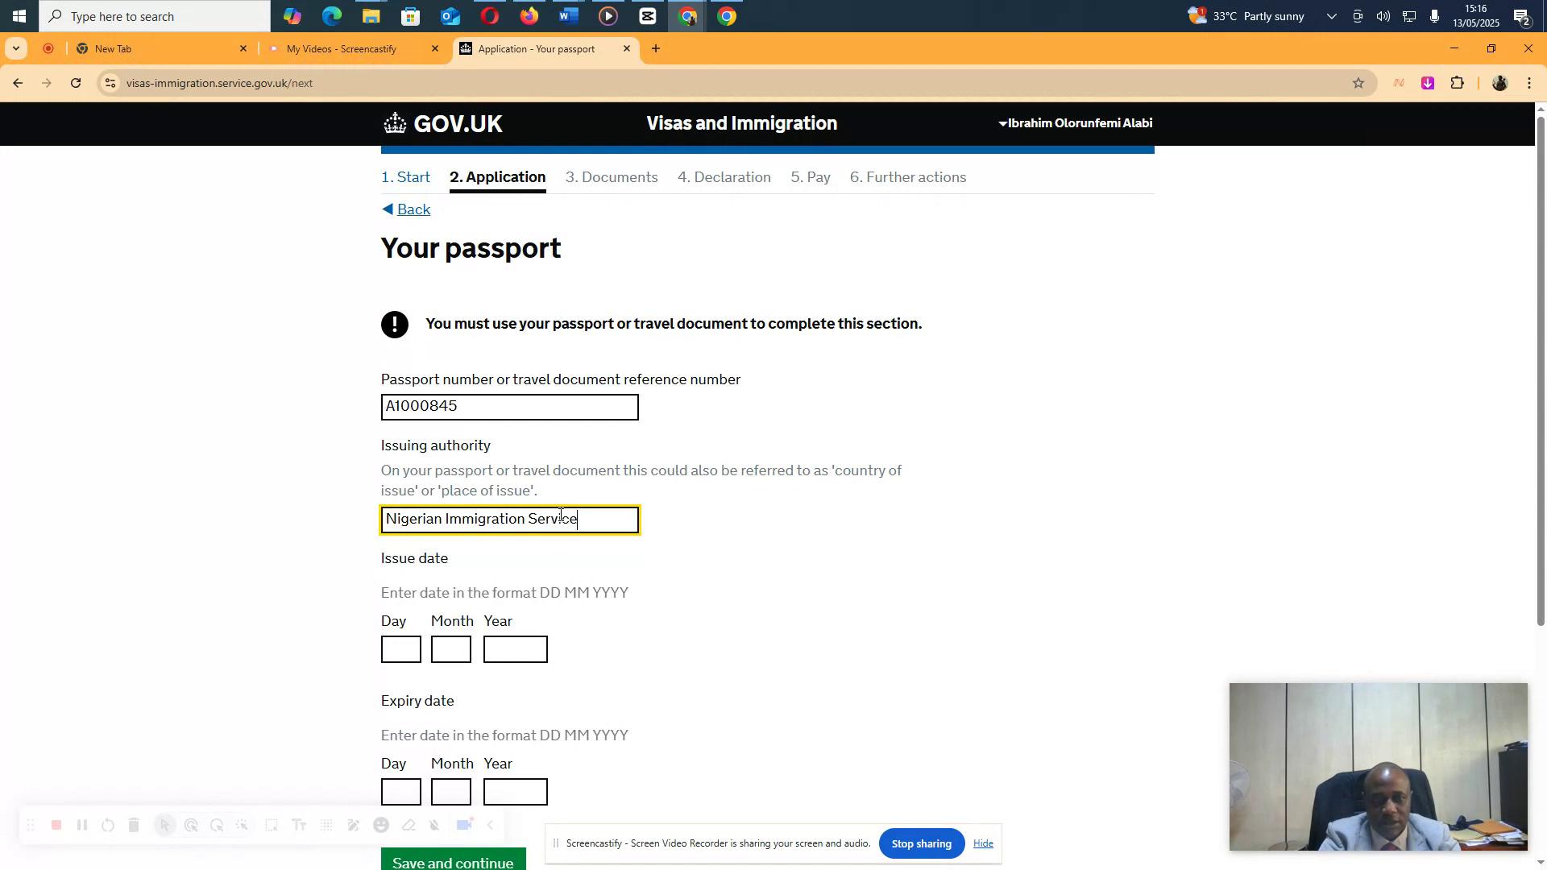
click(407, 652)
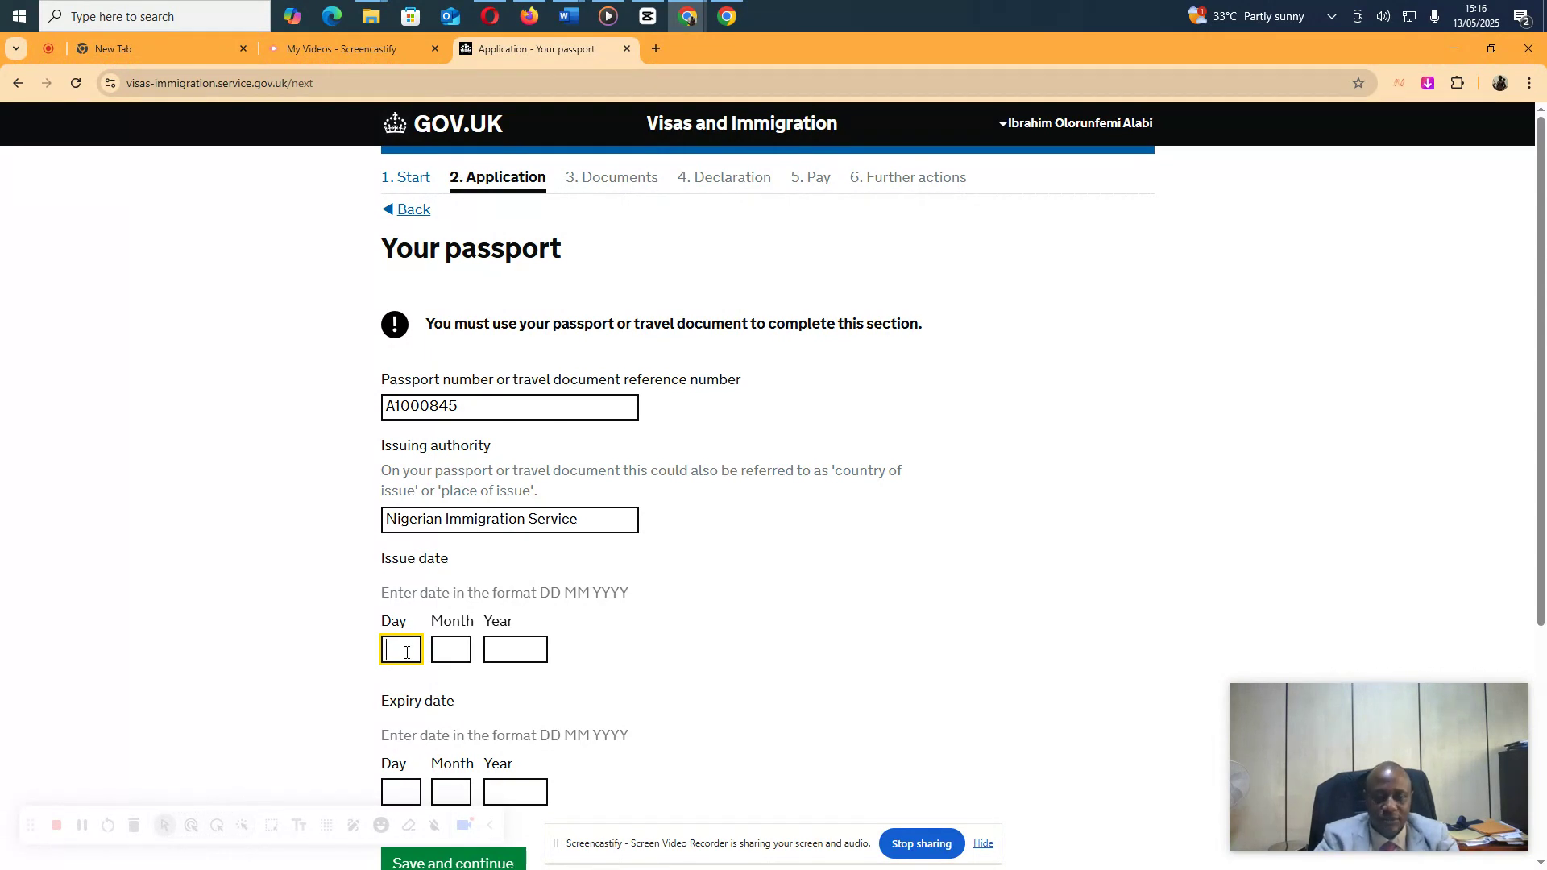
text(14)
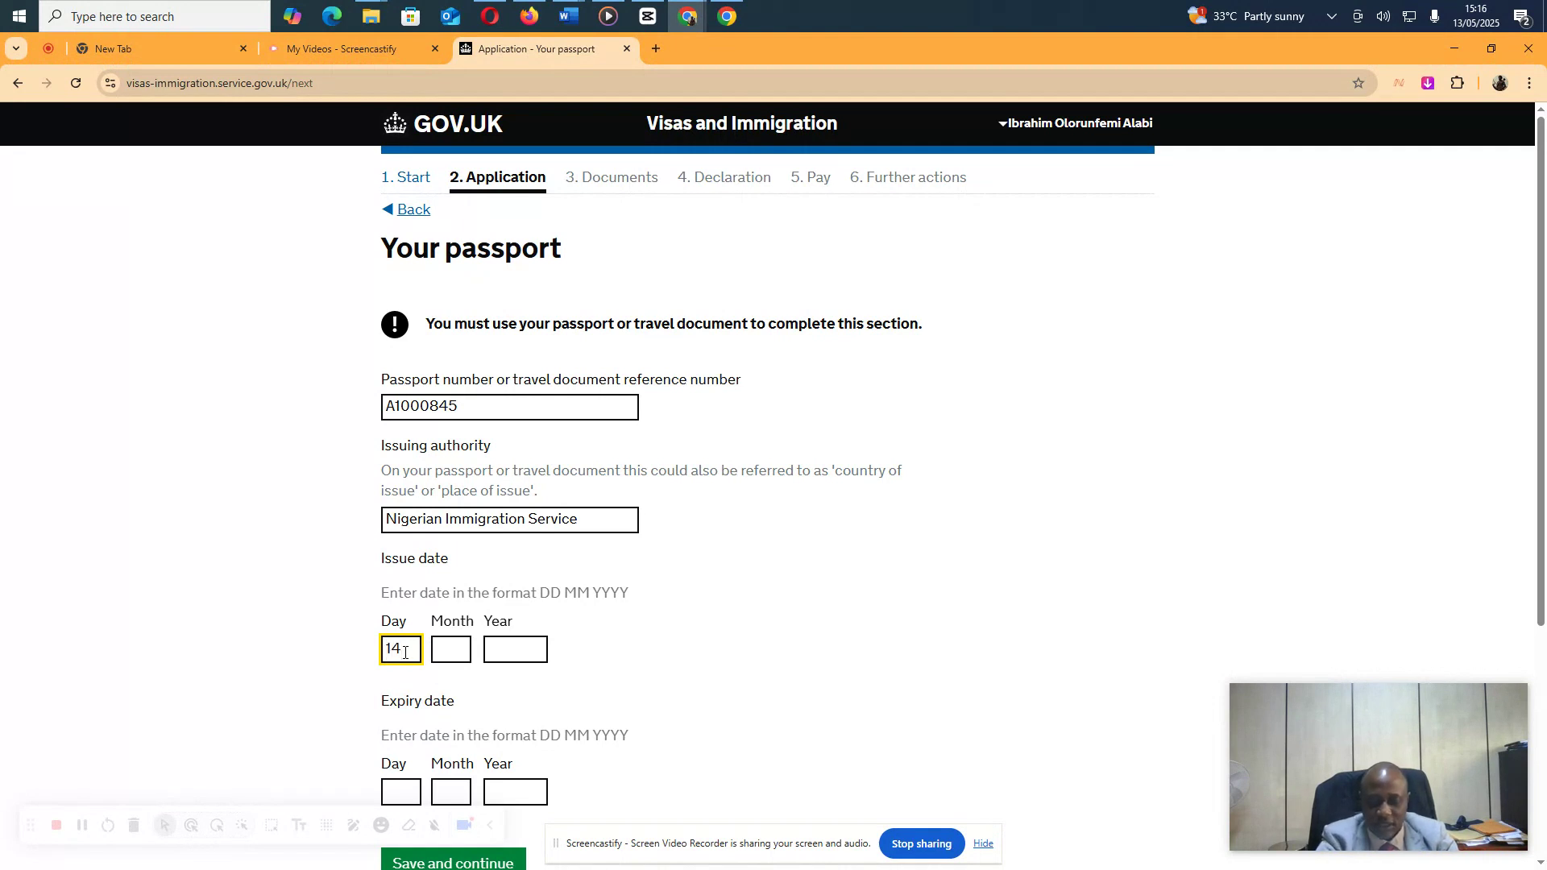
key(Tab)
text(0)
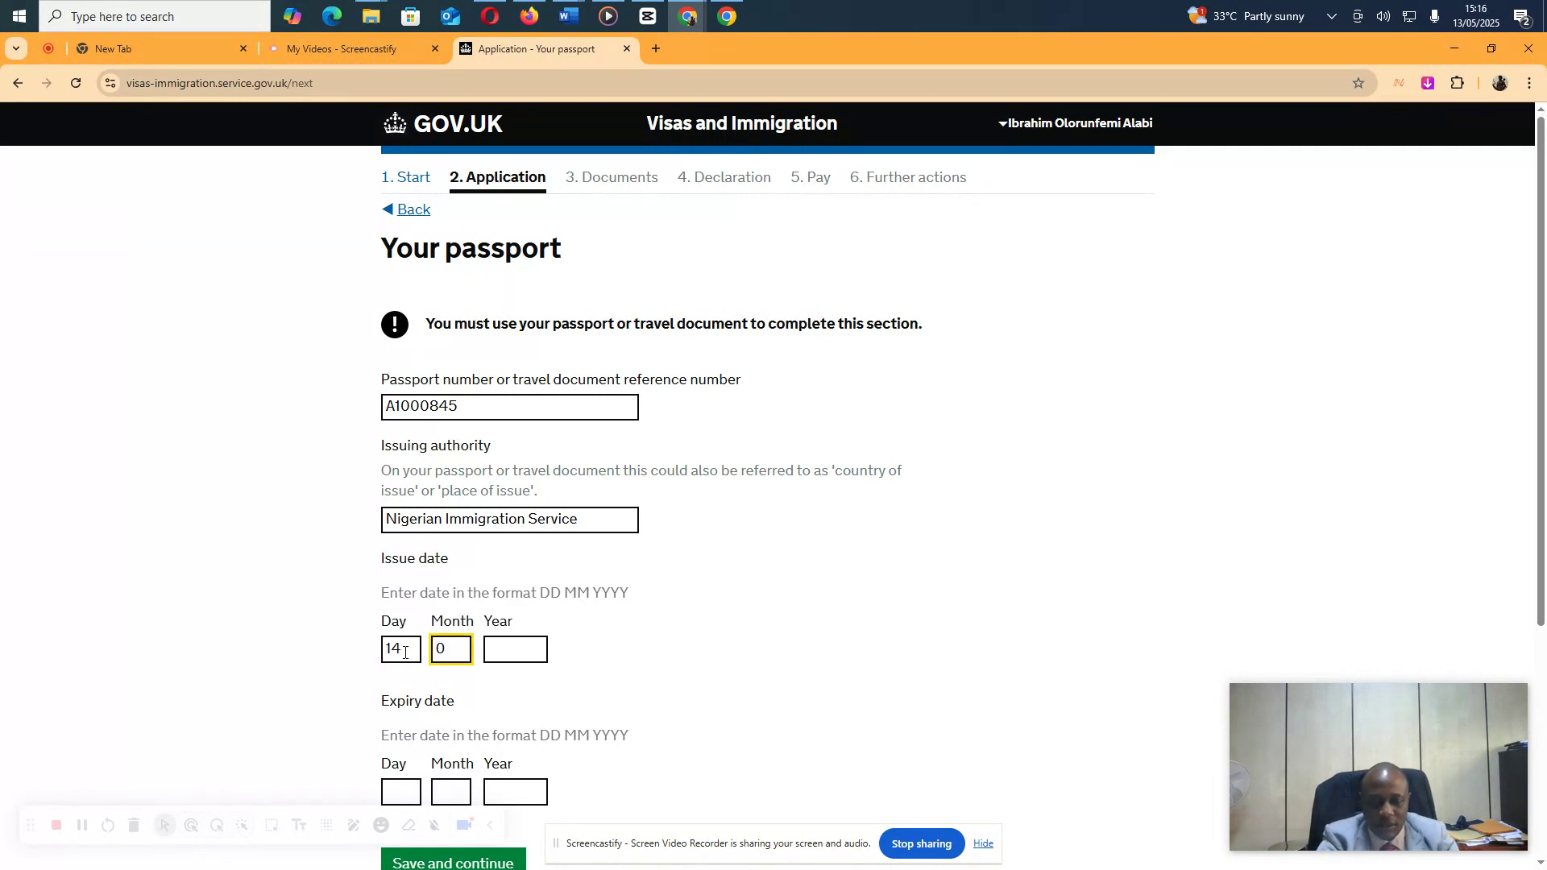
text(3)
key(Tab)
text(2)
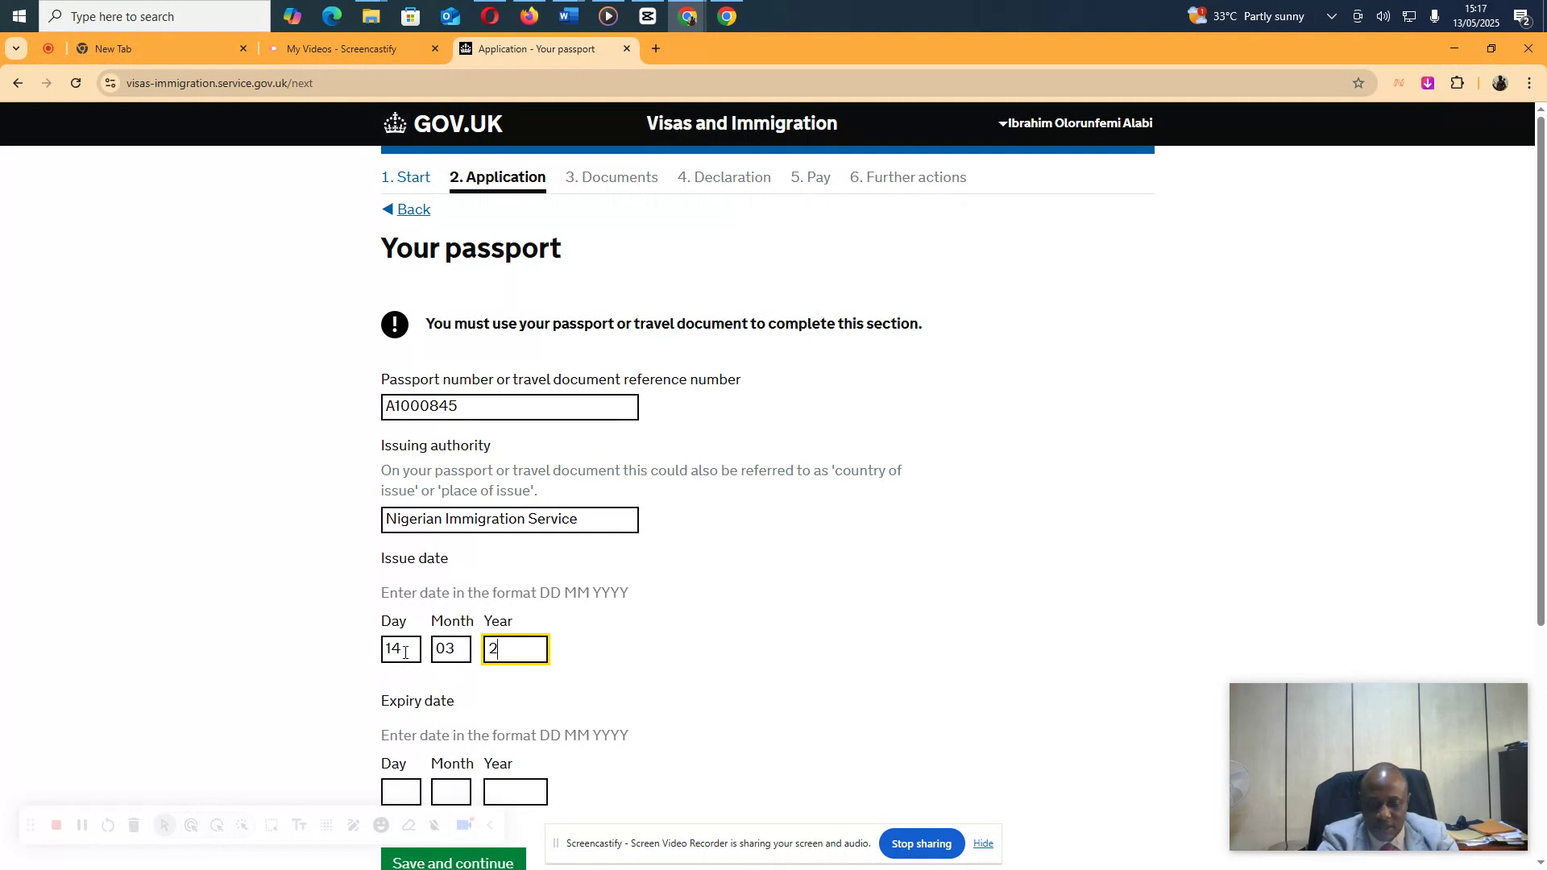
text(024)
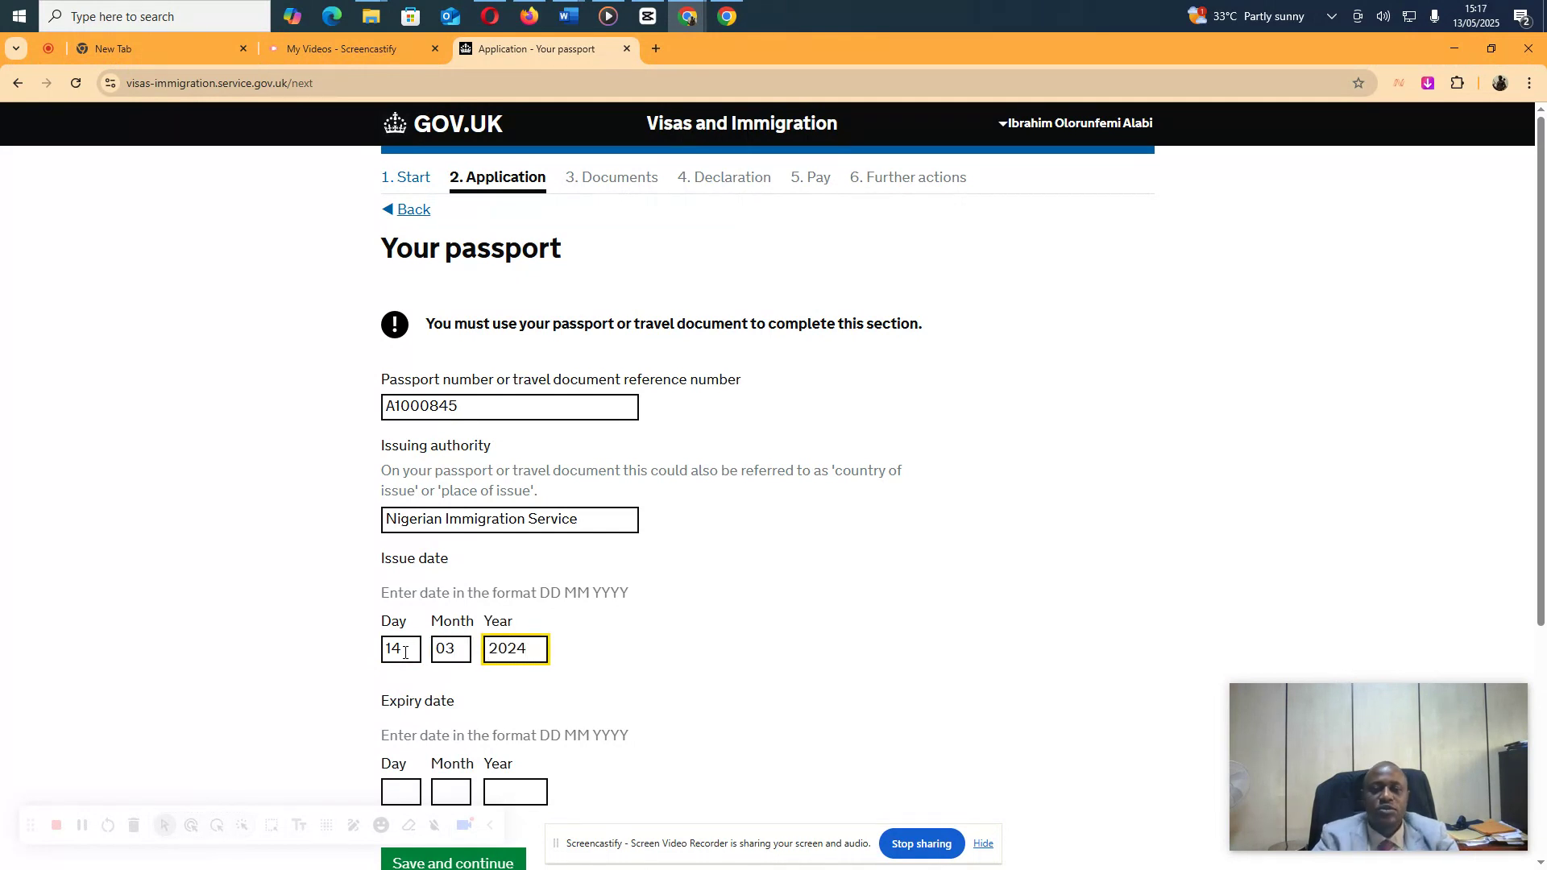
Enter passport expiry date 13 03 2029 and save the passport details
scroll(382, 652, down, 4)
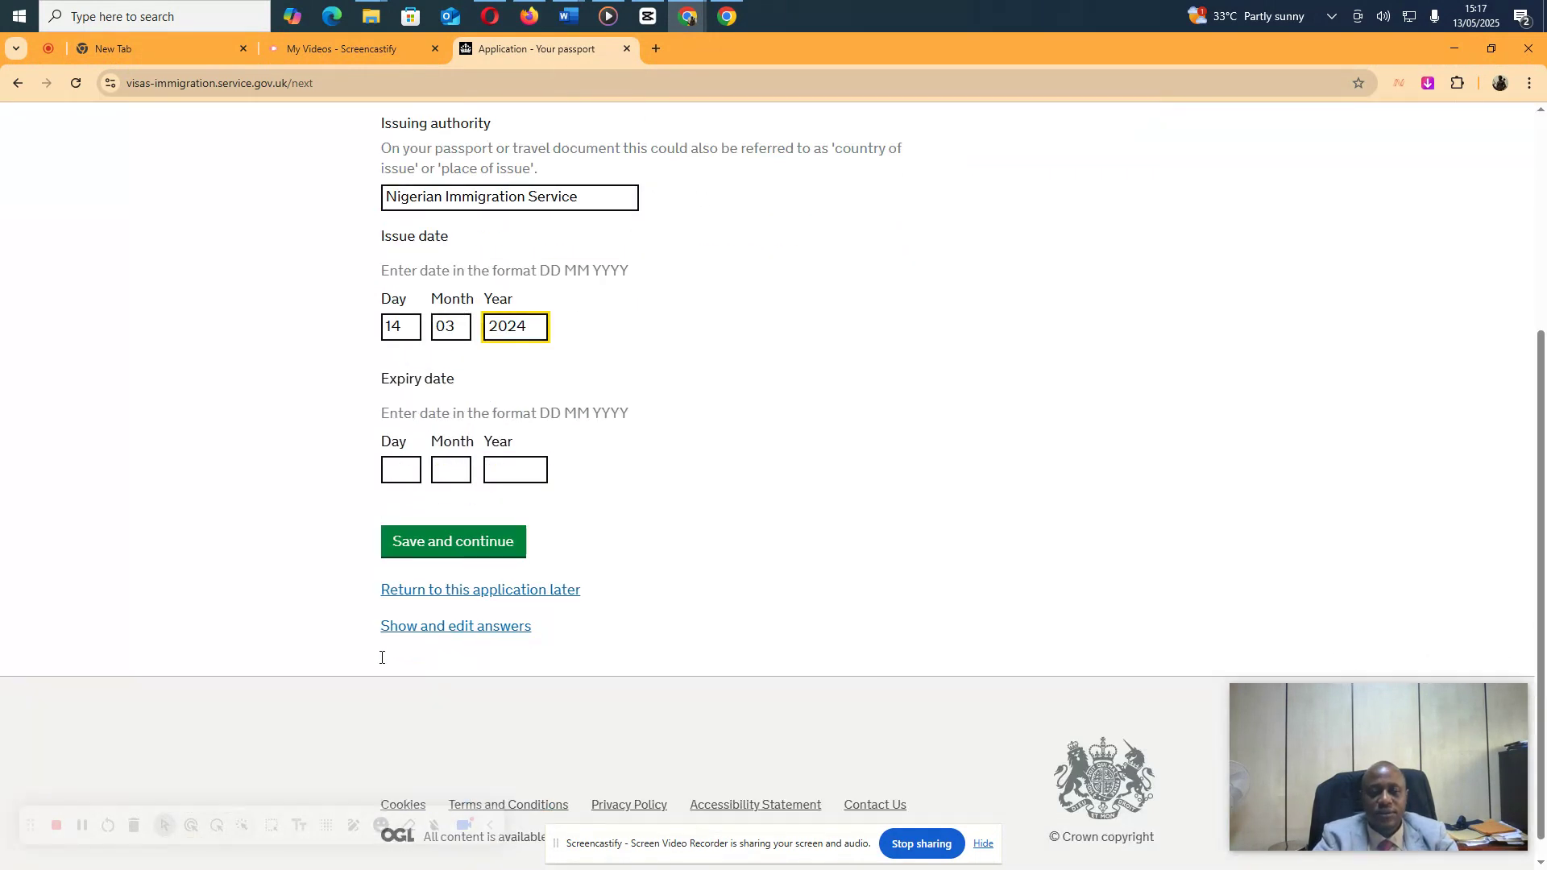
click(401, 473)
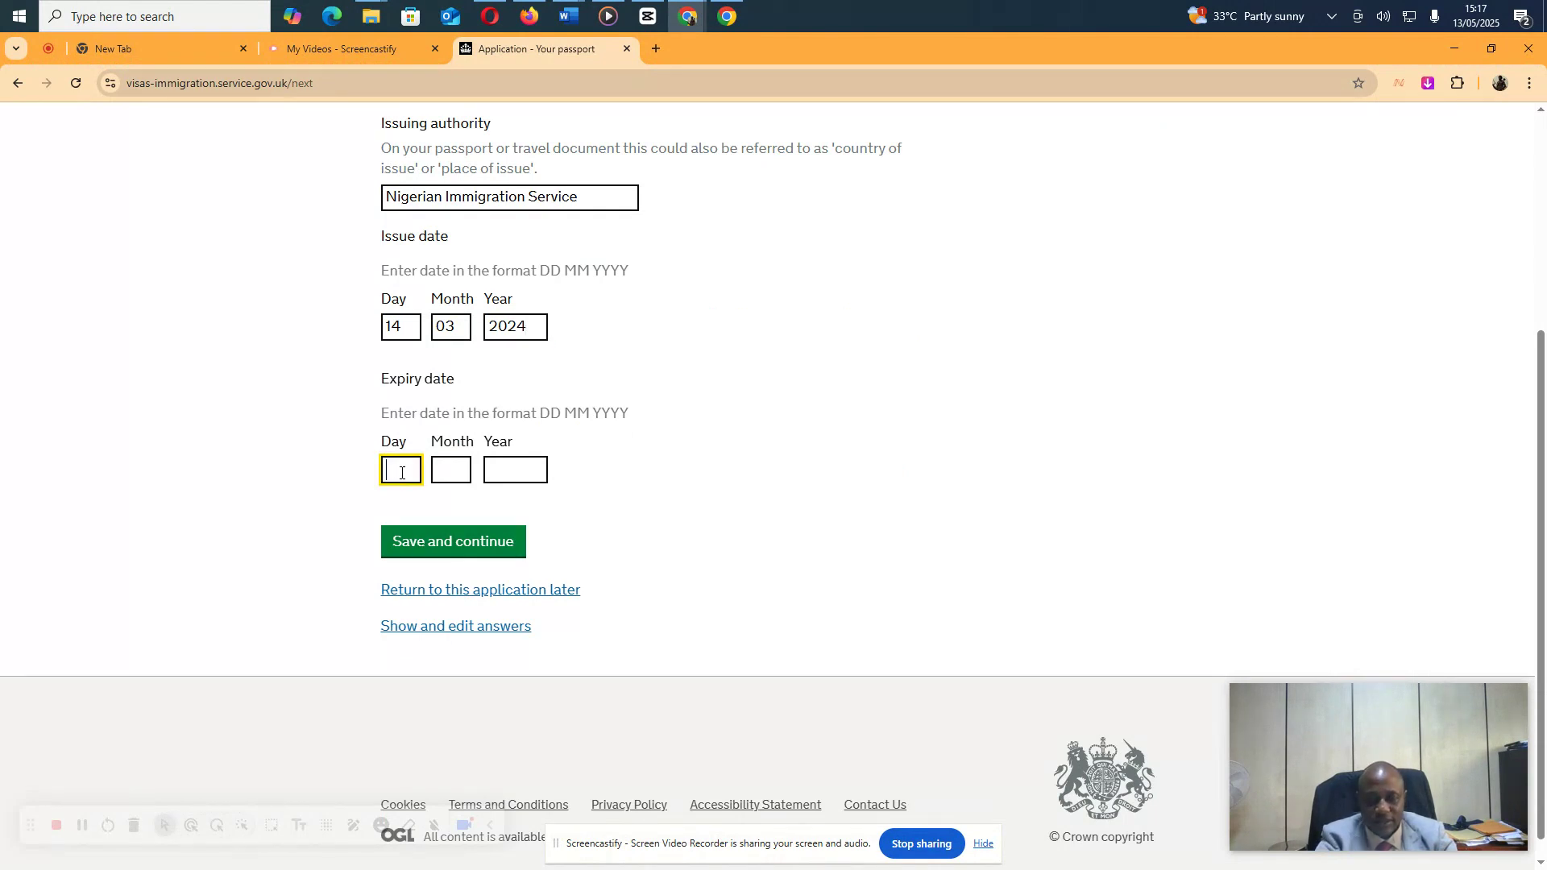
text(13)
key(Tab)
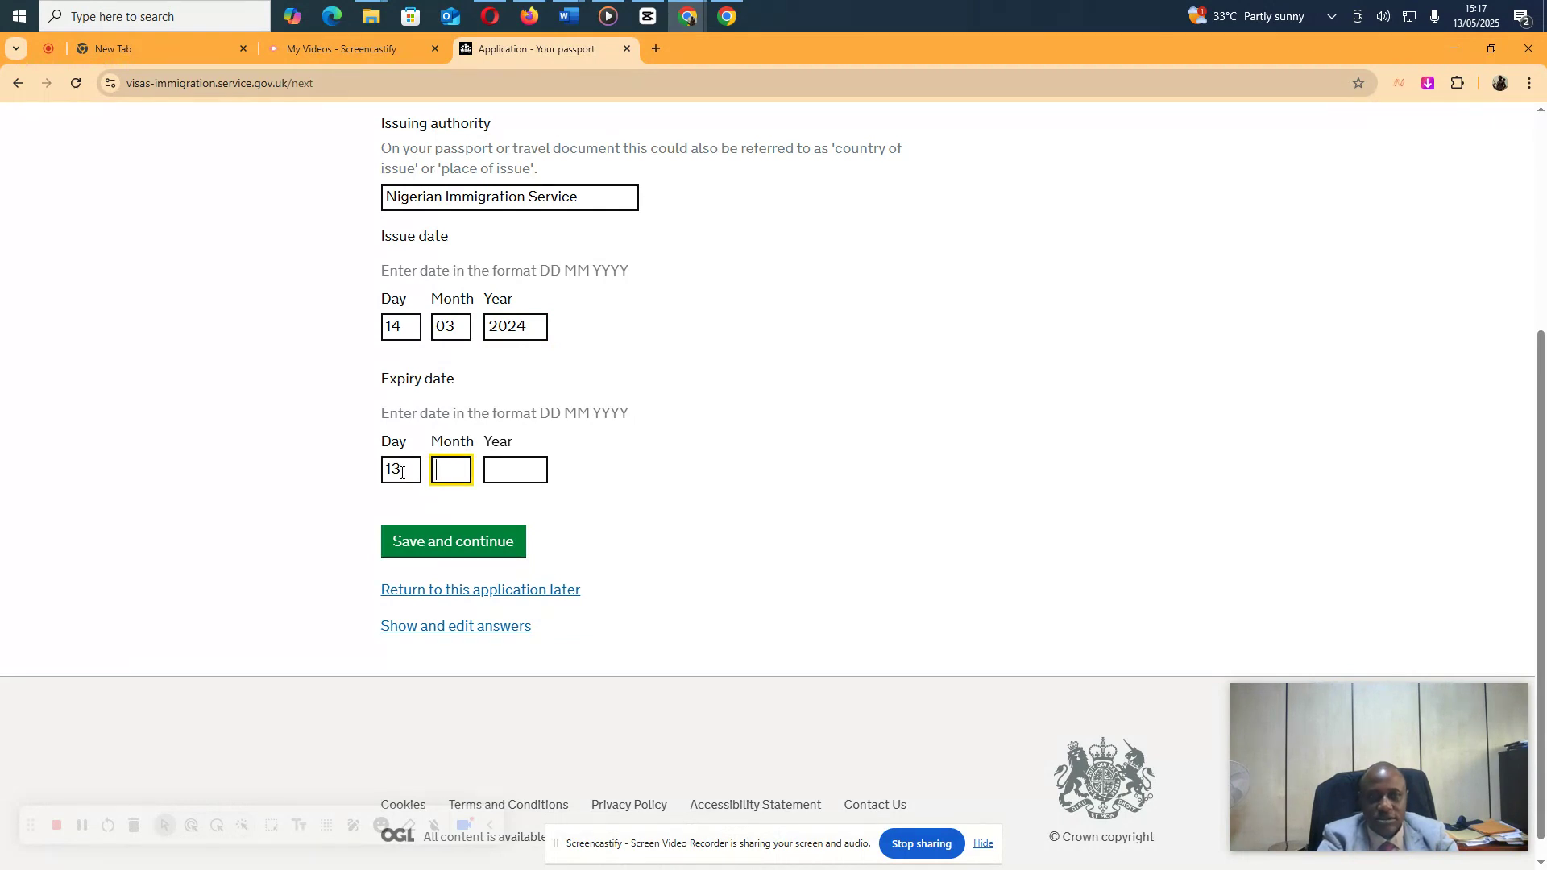
text(03)
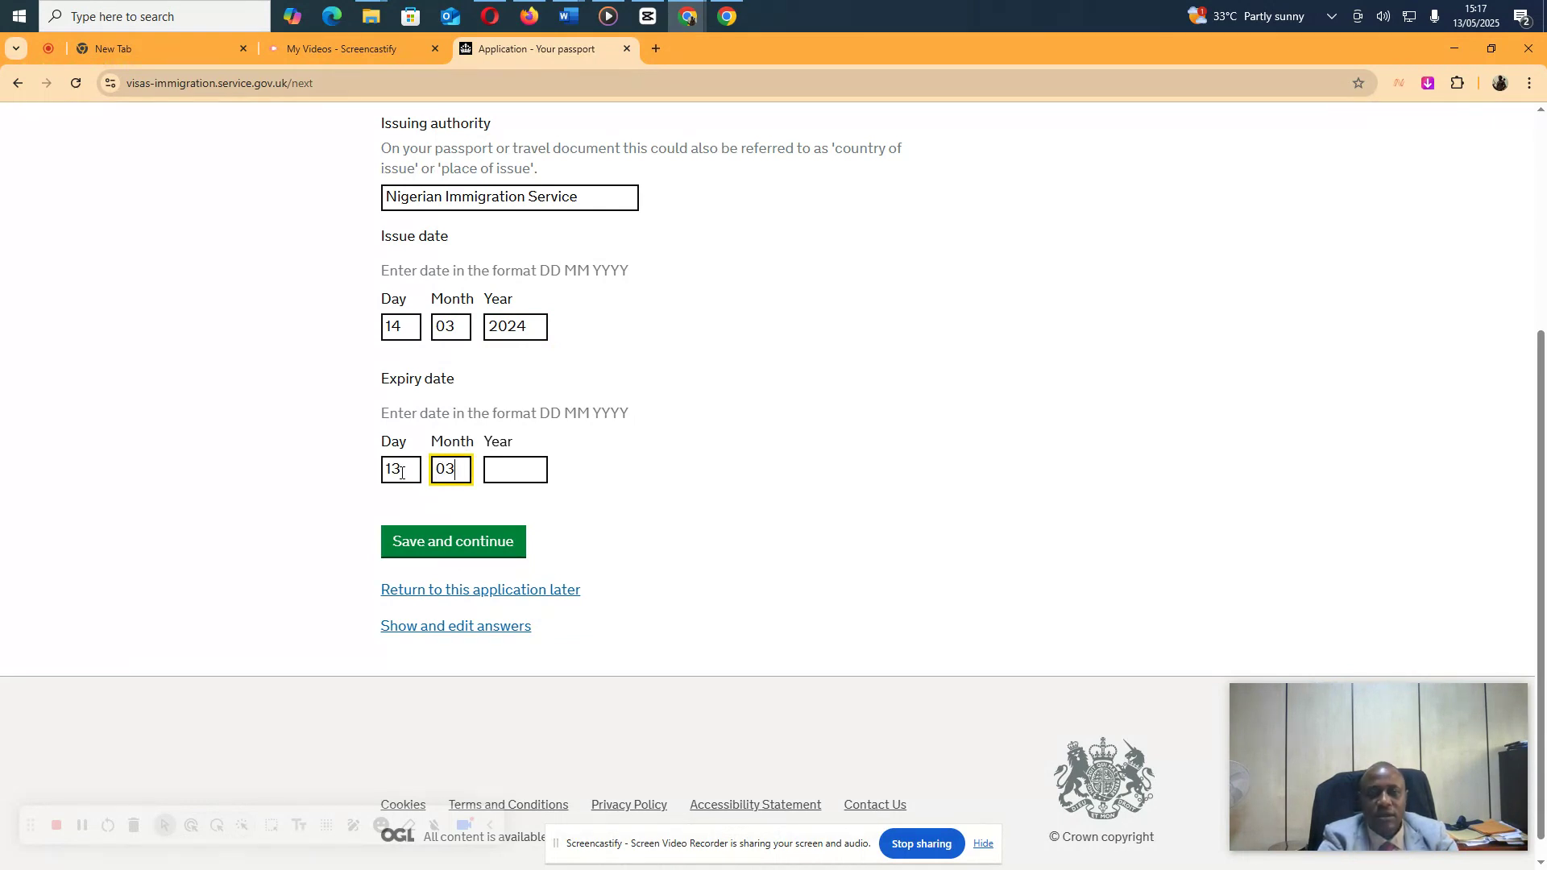
key(Tab)
text(202)
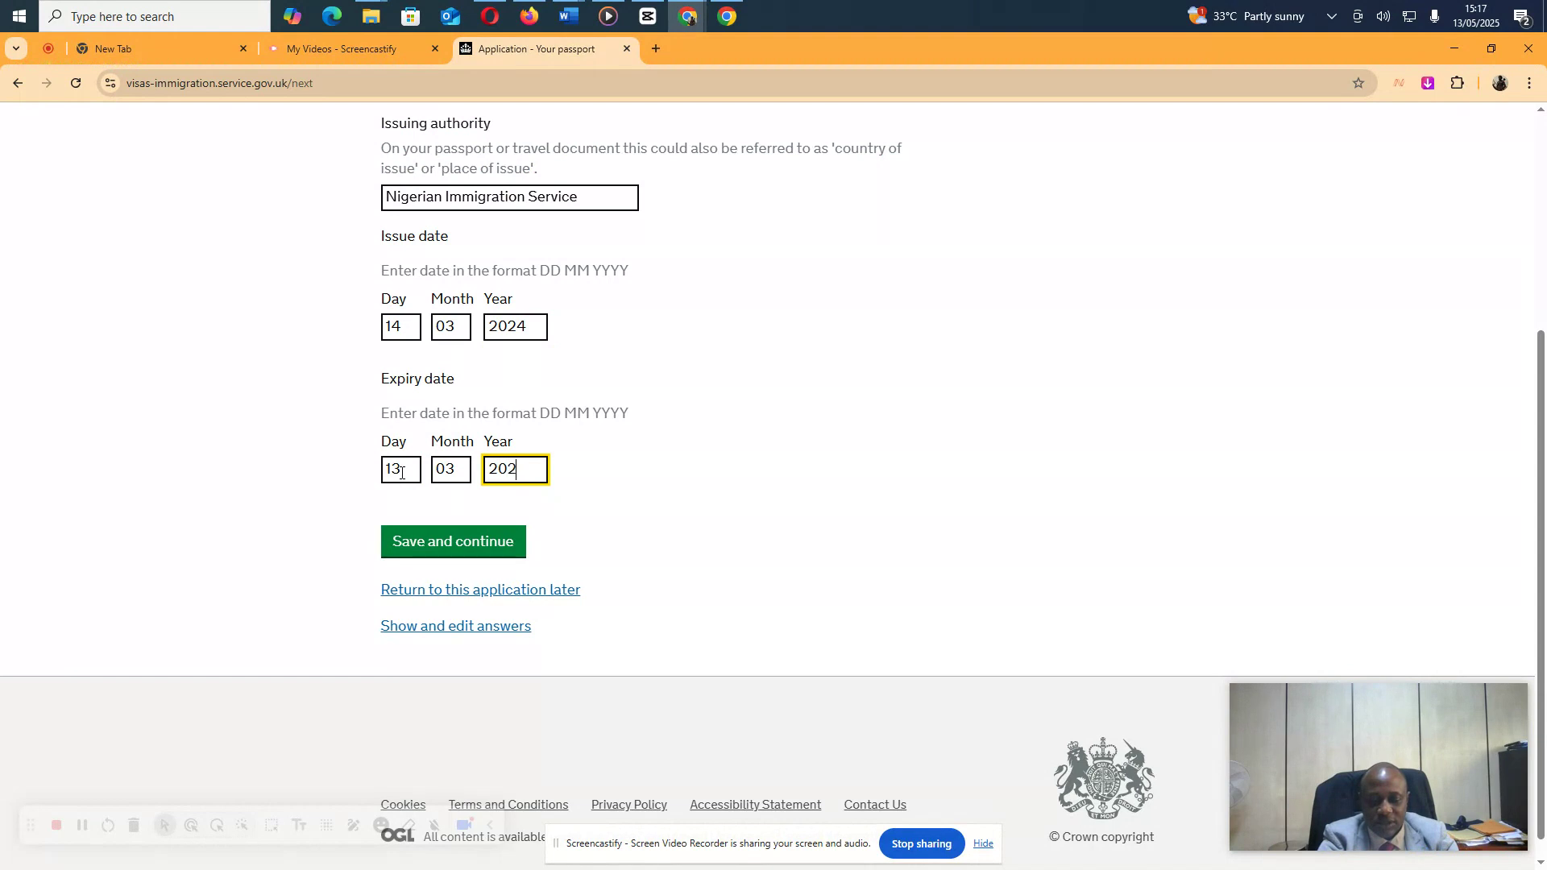
text(9)
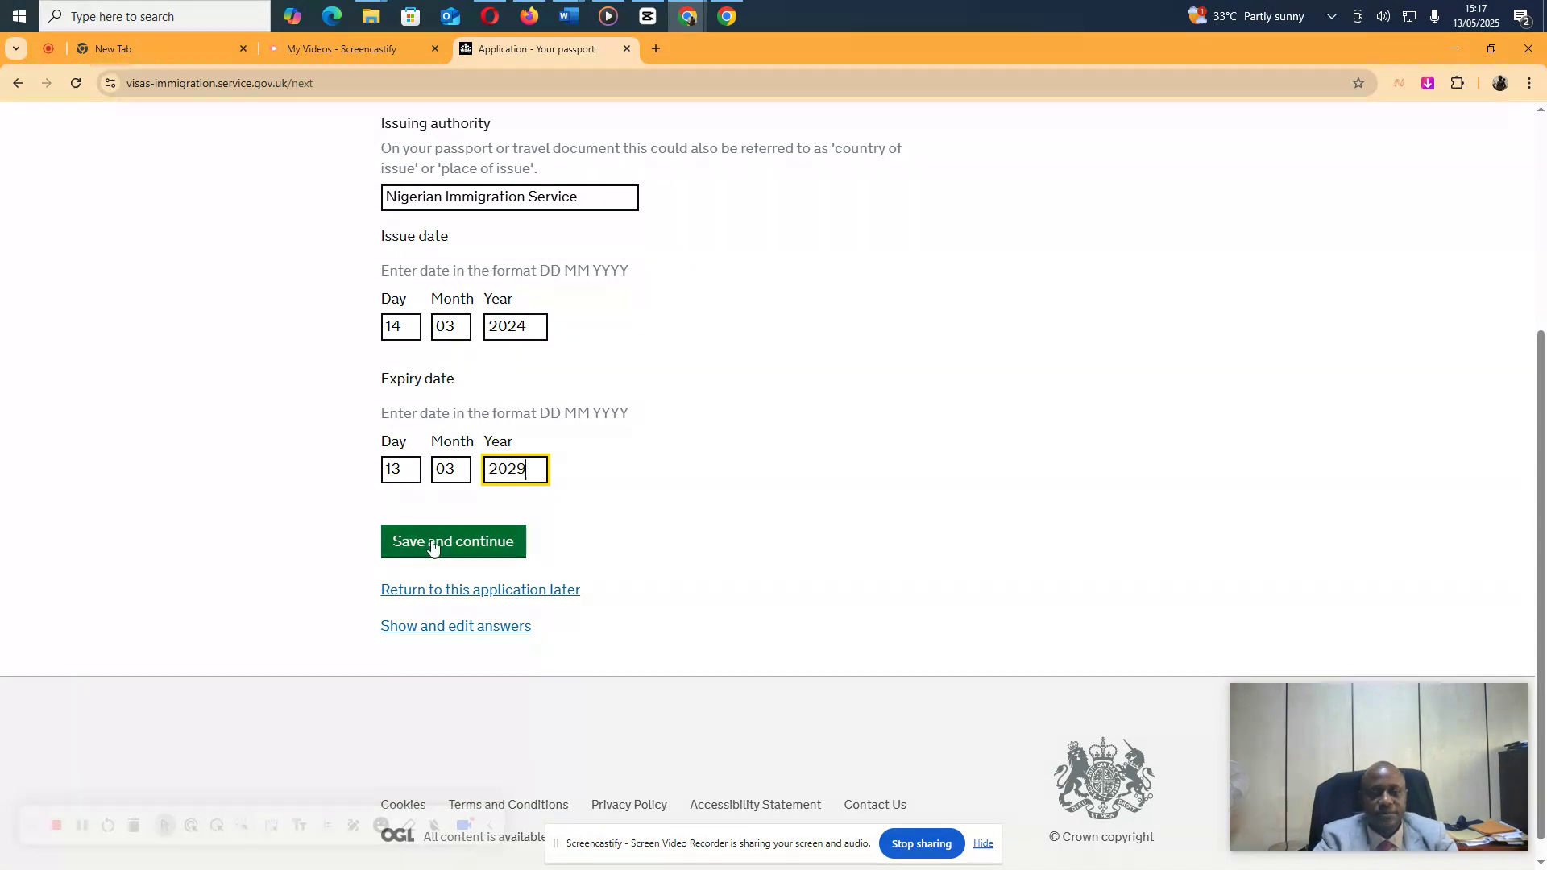
click(432, 542)
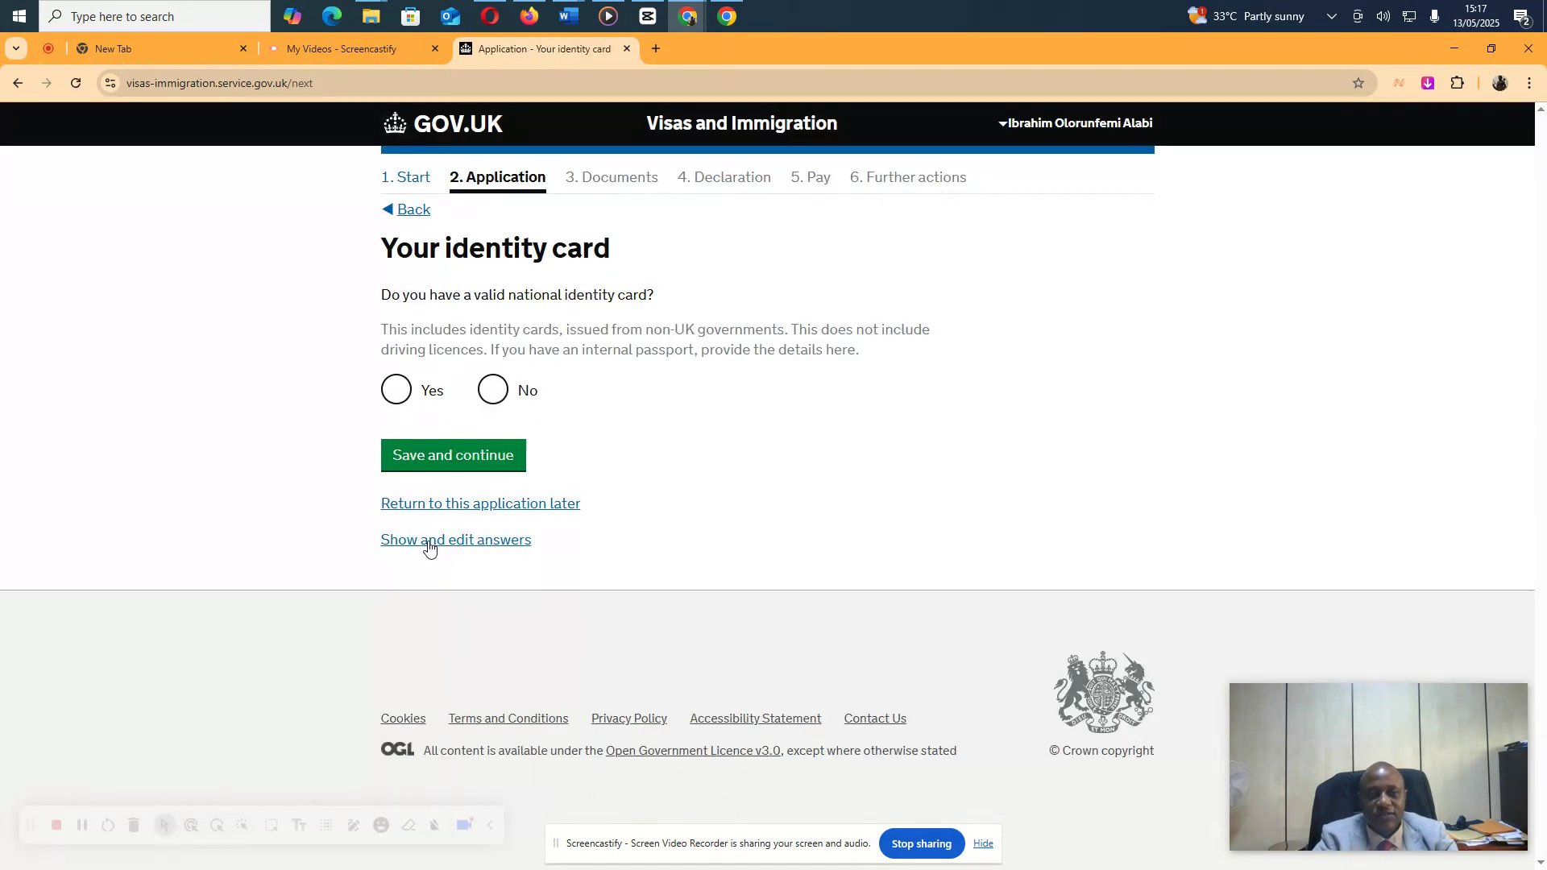
Answer No to a national identity card, then set Nigeria as nationality and country of birth
click(491, 395)
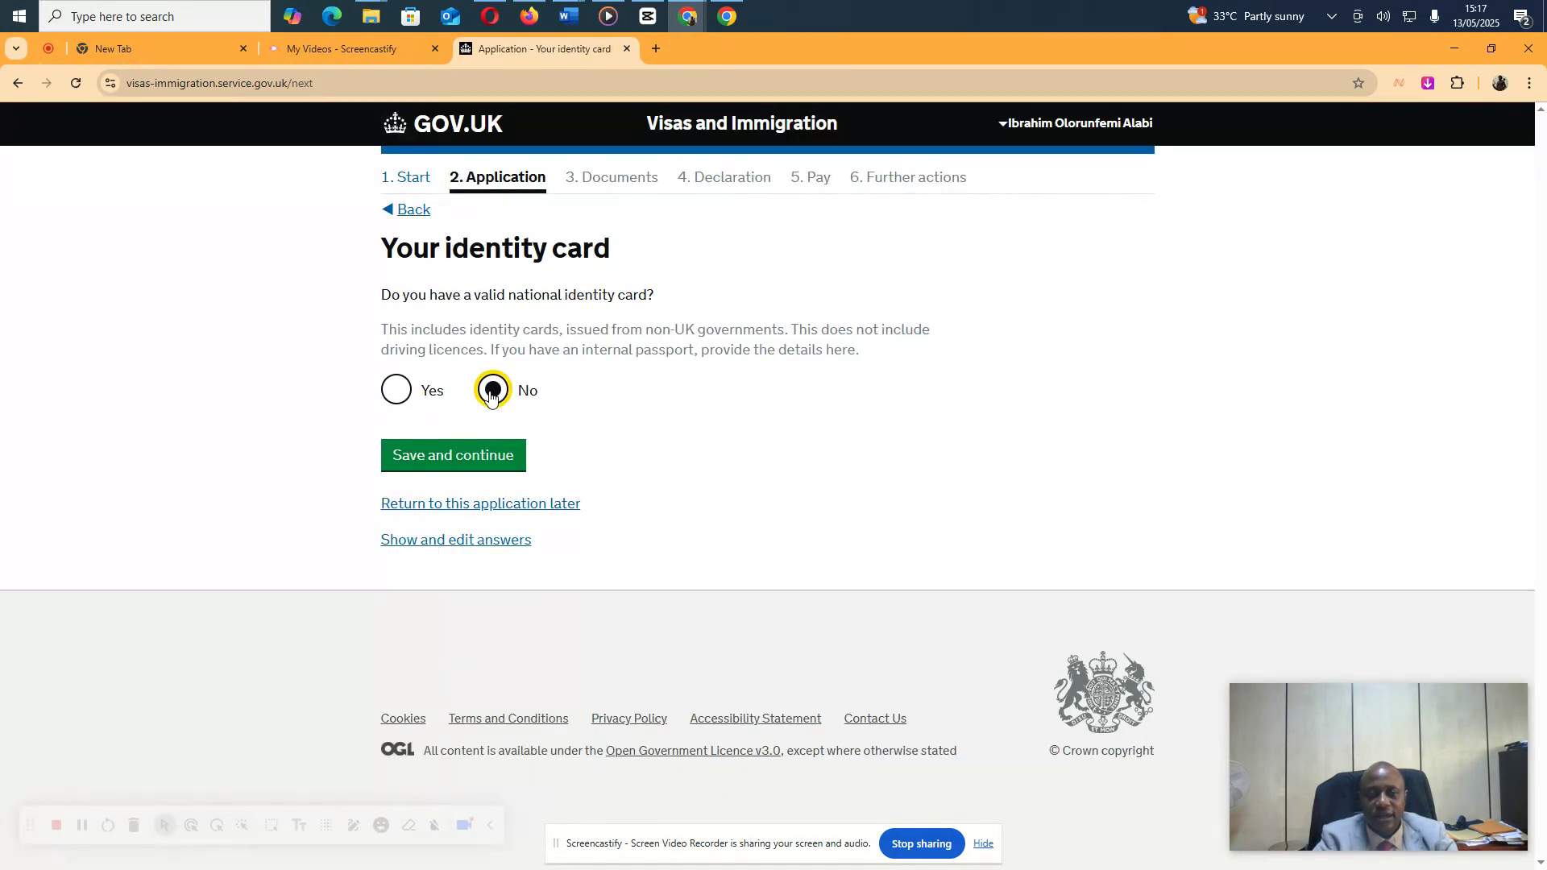
click(445, 452)
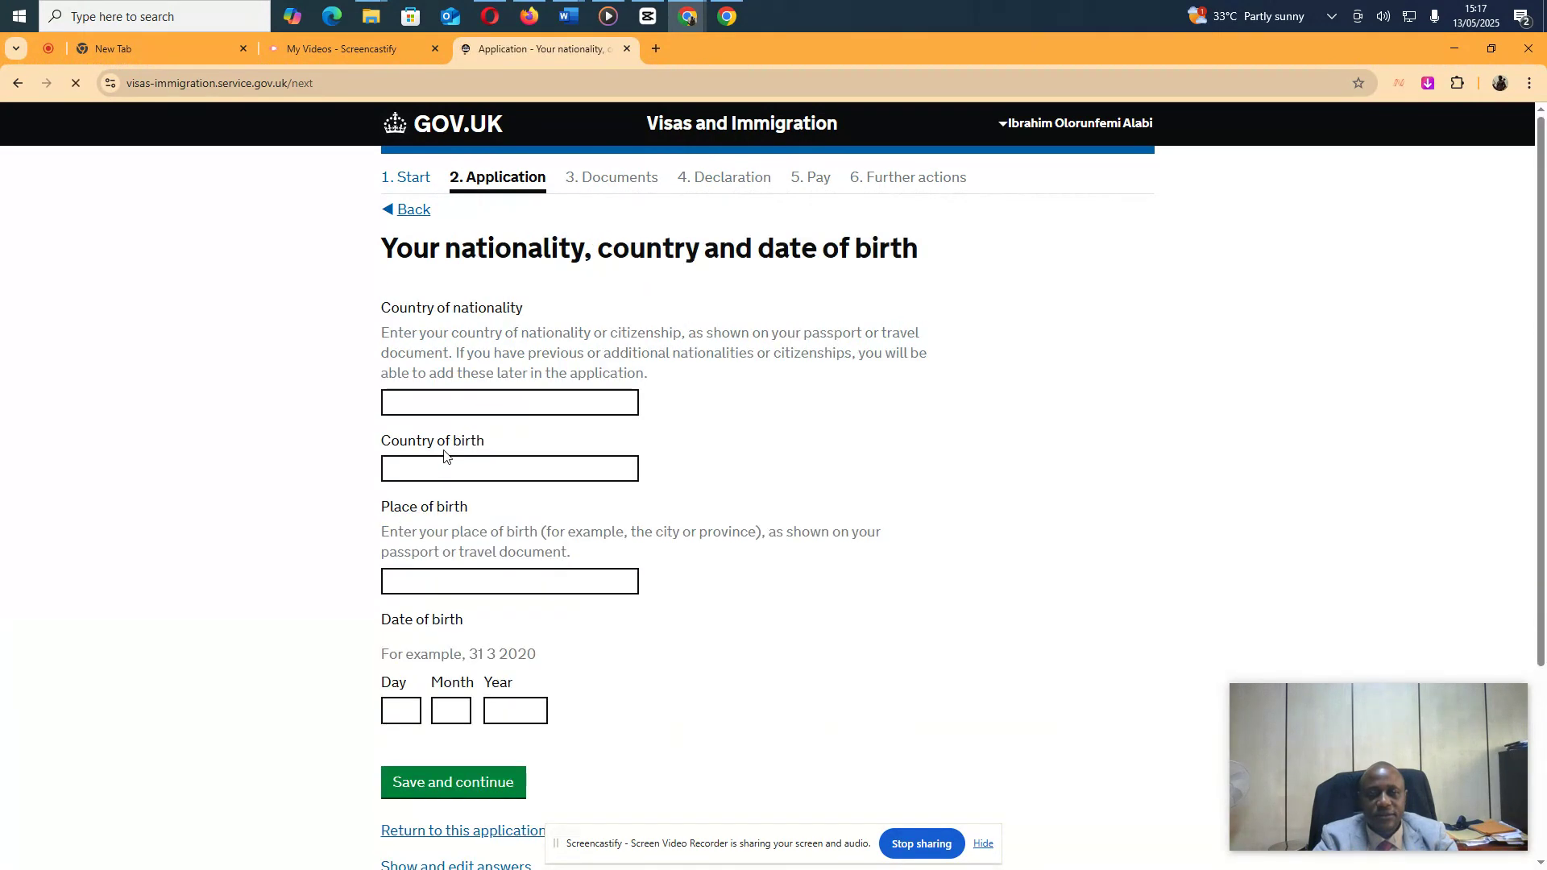
click(462, 406)
text(Nigeri)
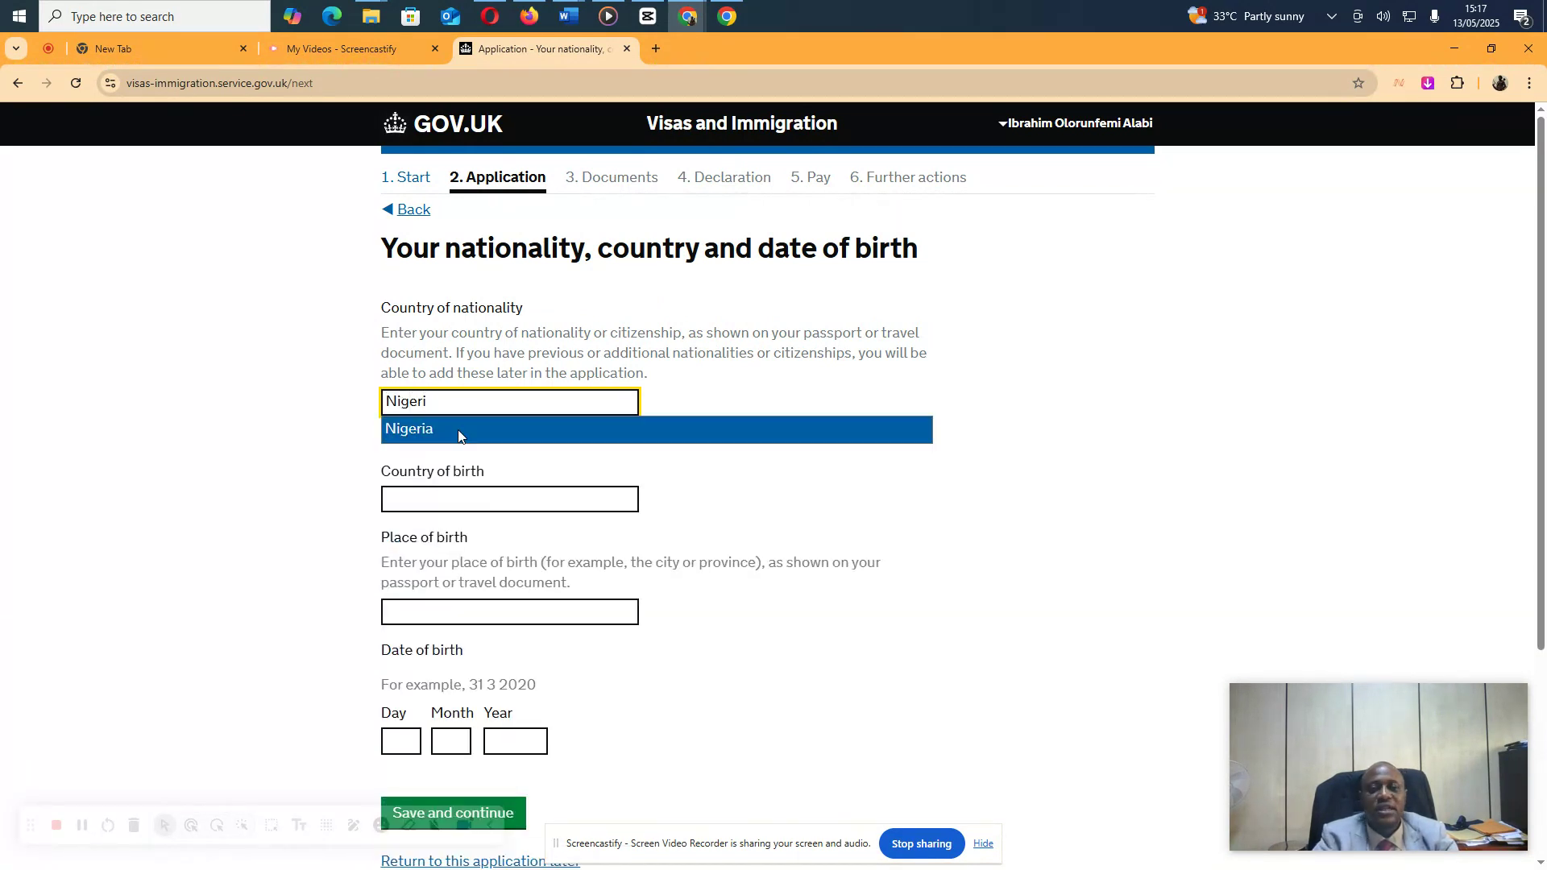
click(459, 432)
click(445, 469)
text(Nigeri)
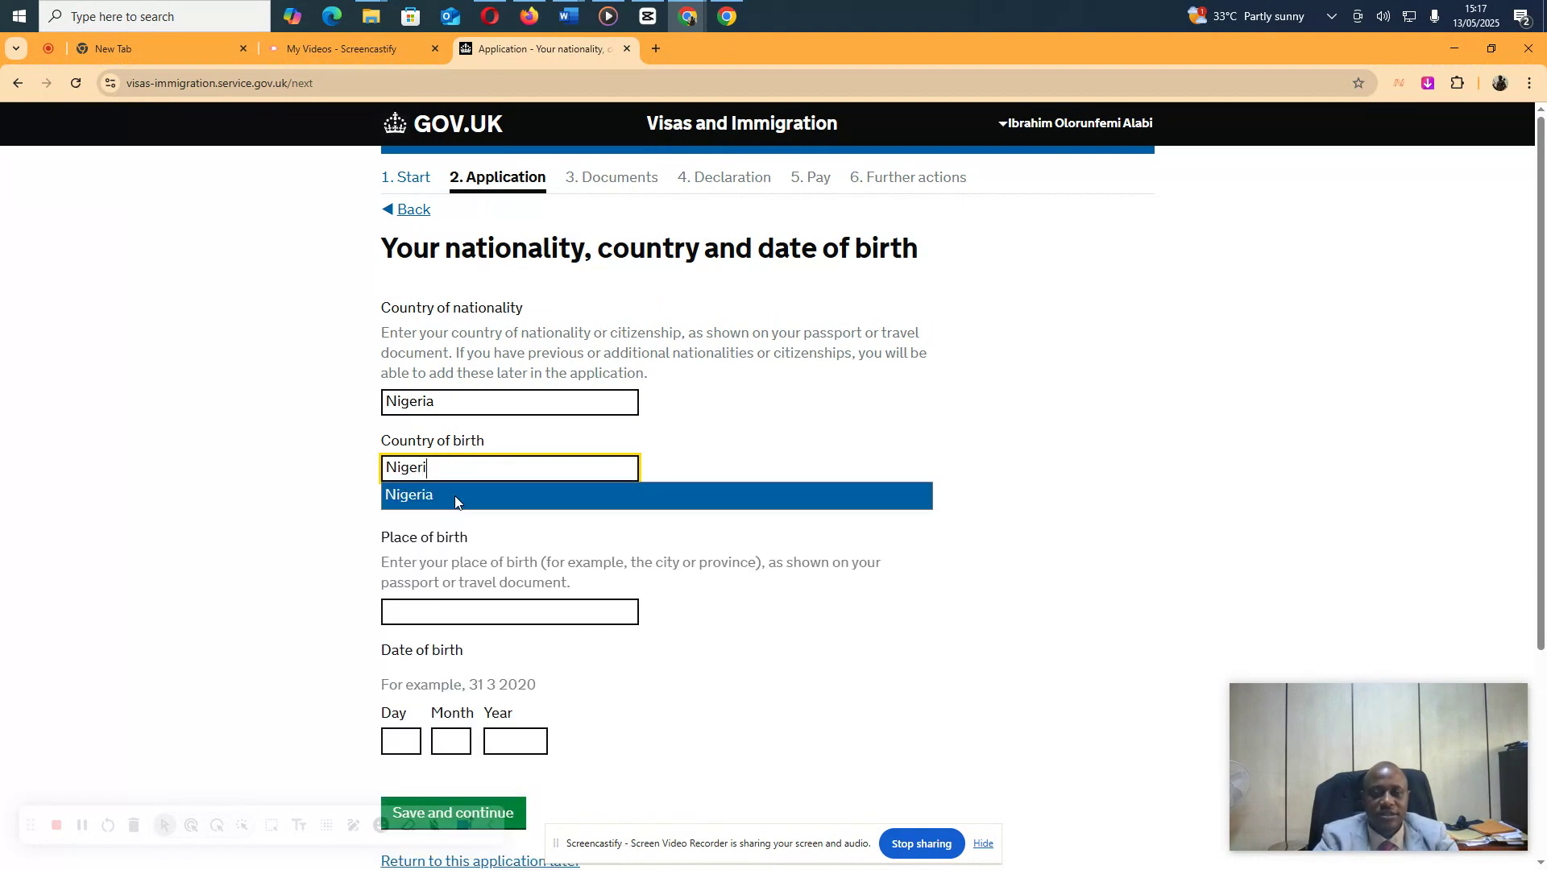
click(455, 496)
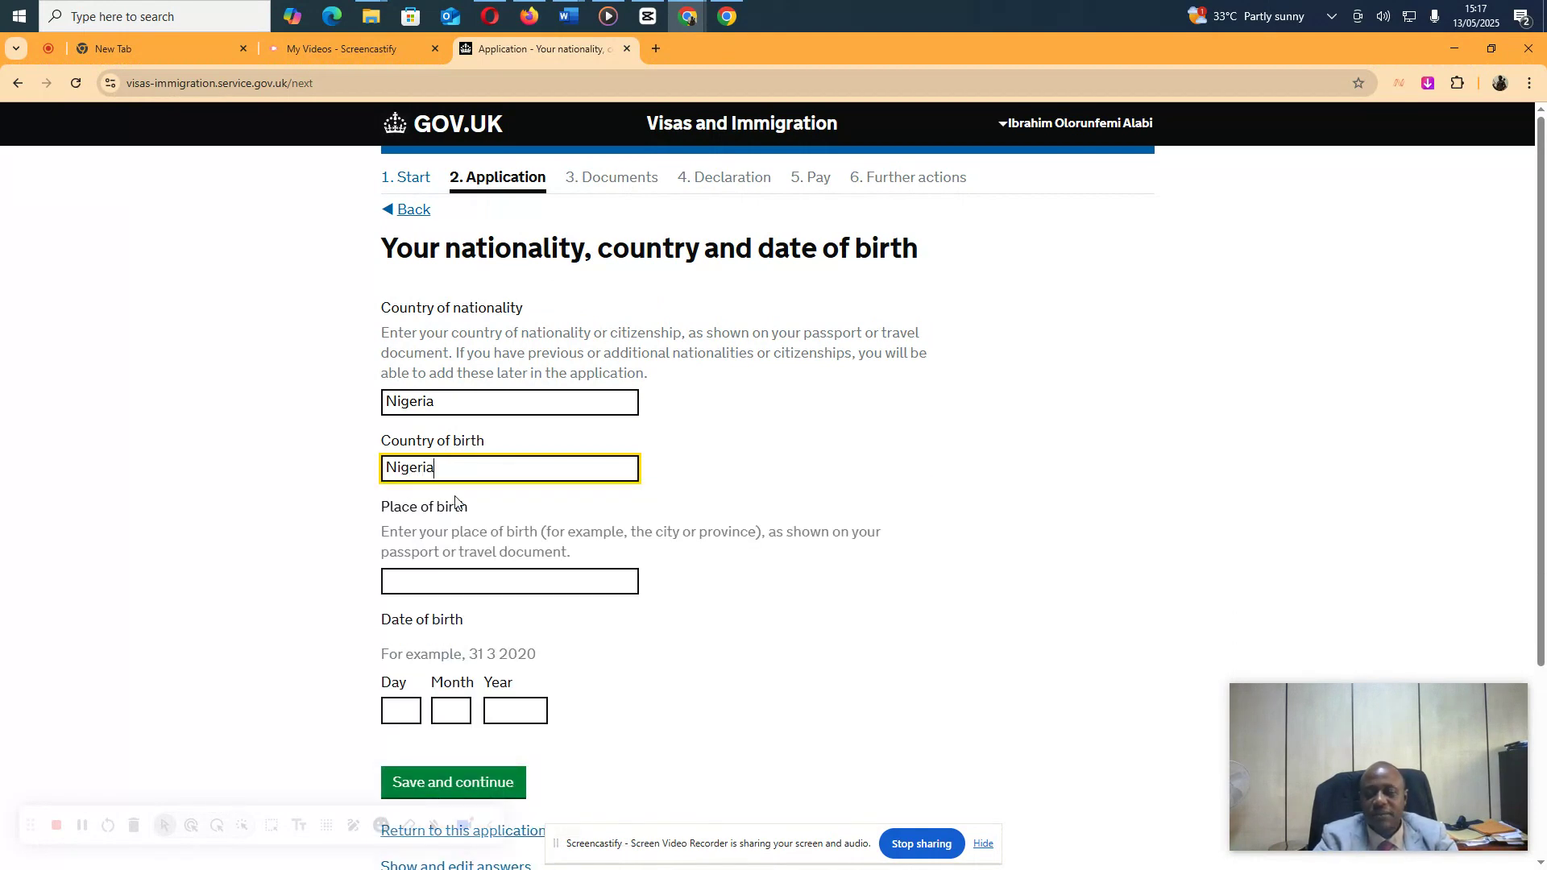
Enter Ikeja as place of birth with the applicant's date of birth, and save
click(443, 582)
text(Ik)
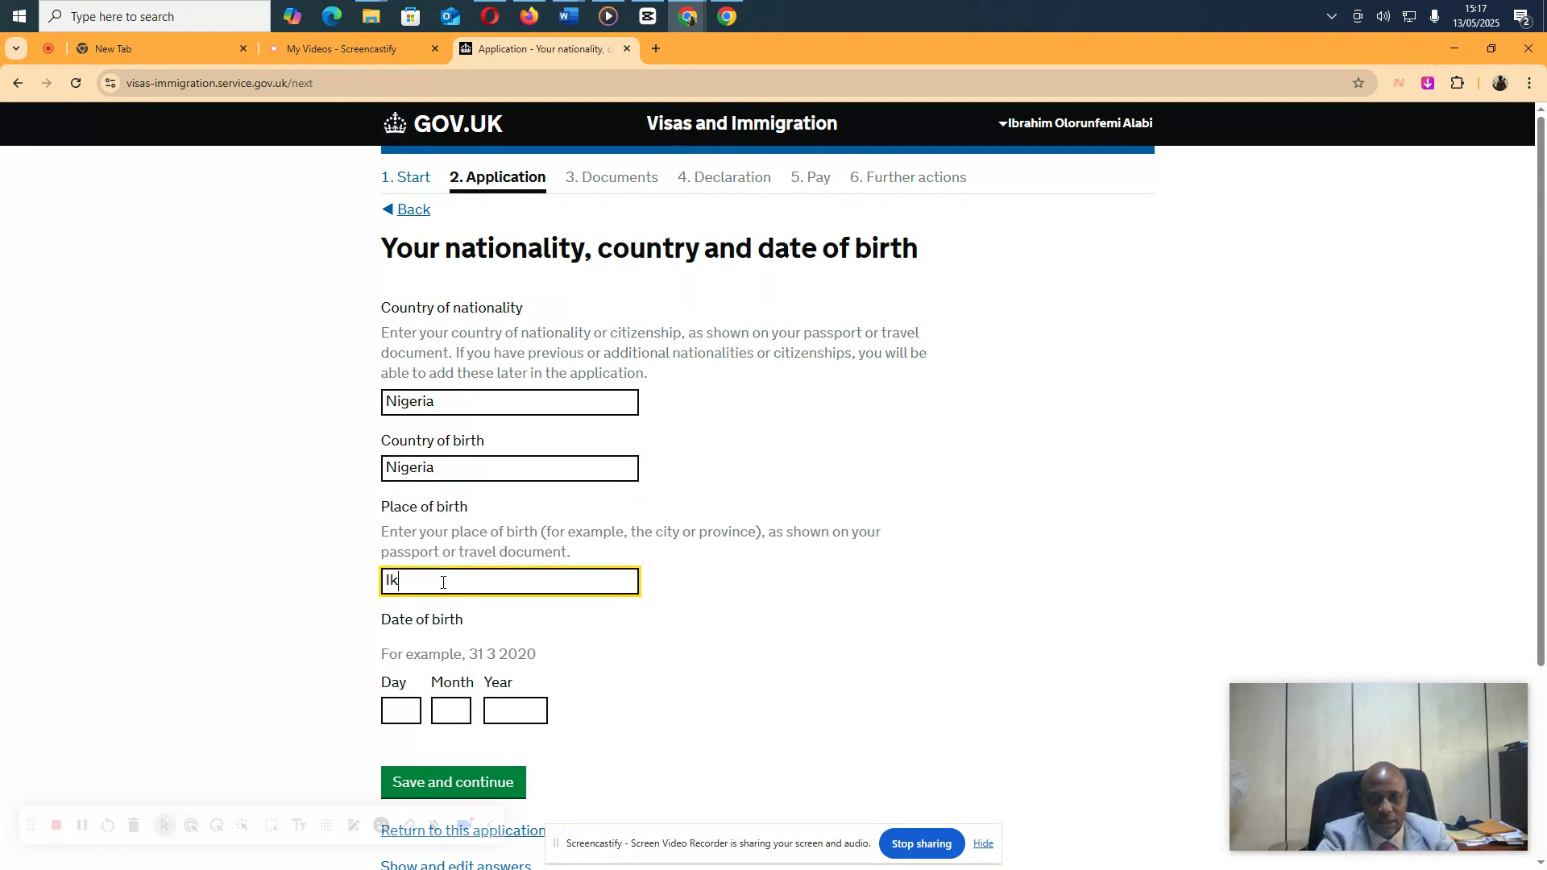
text(eja)
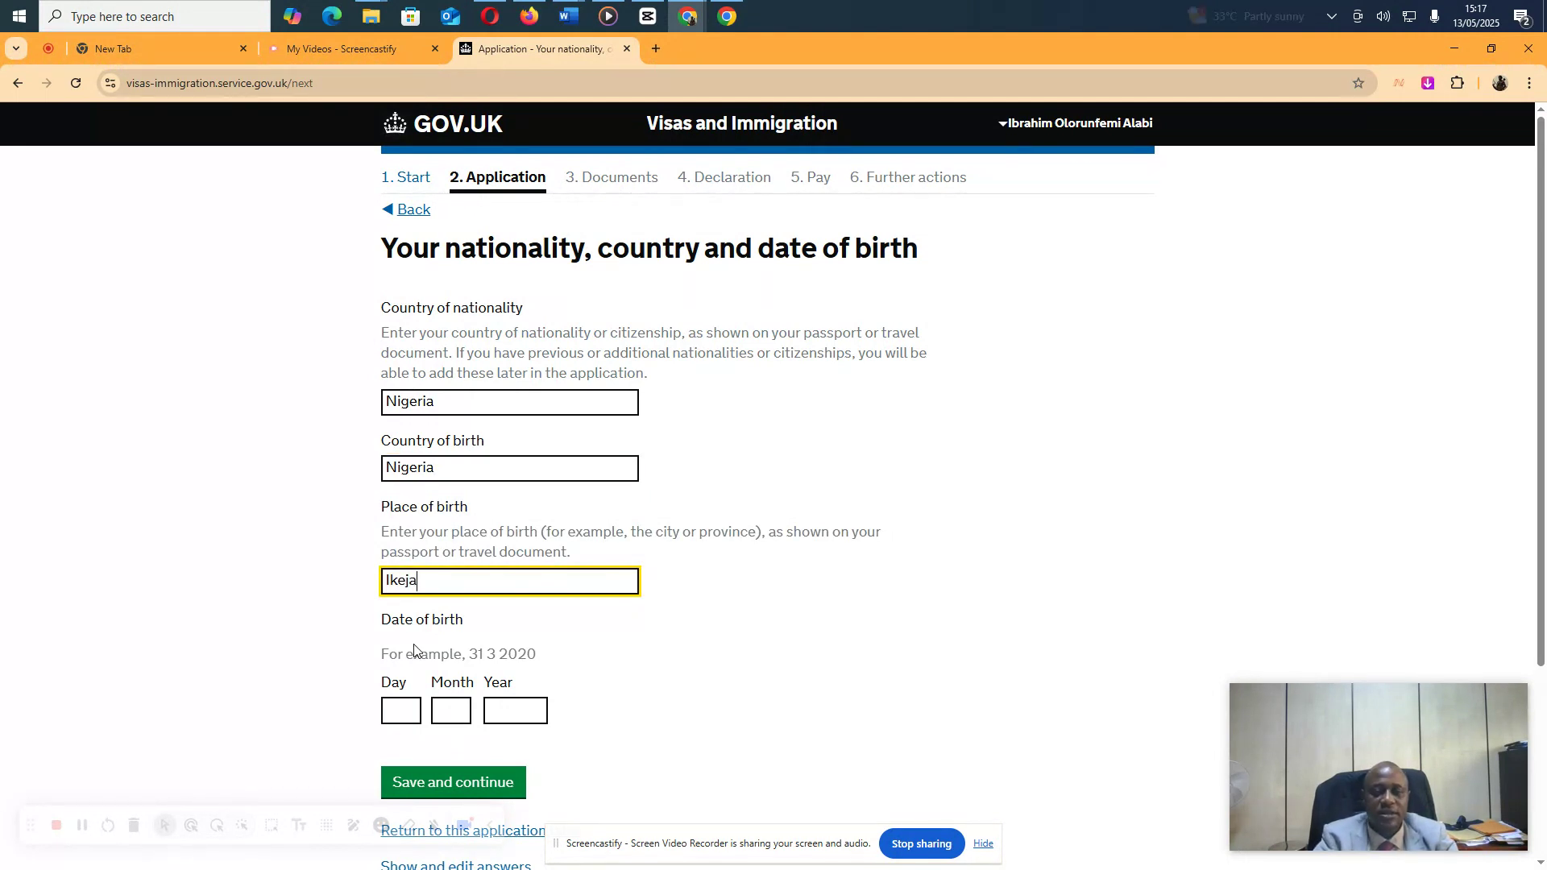
click(407, 706)
key(Tab)
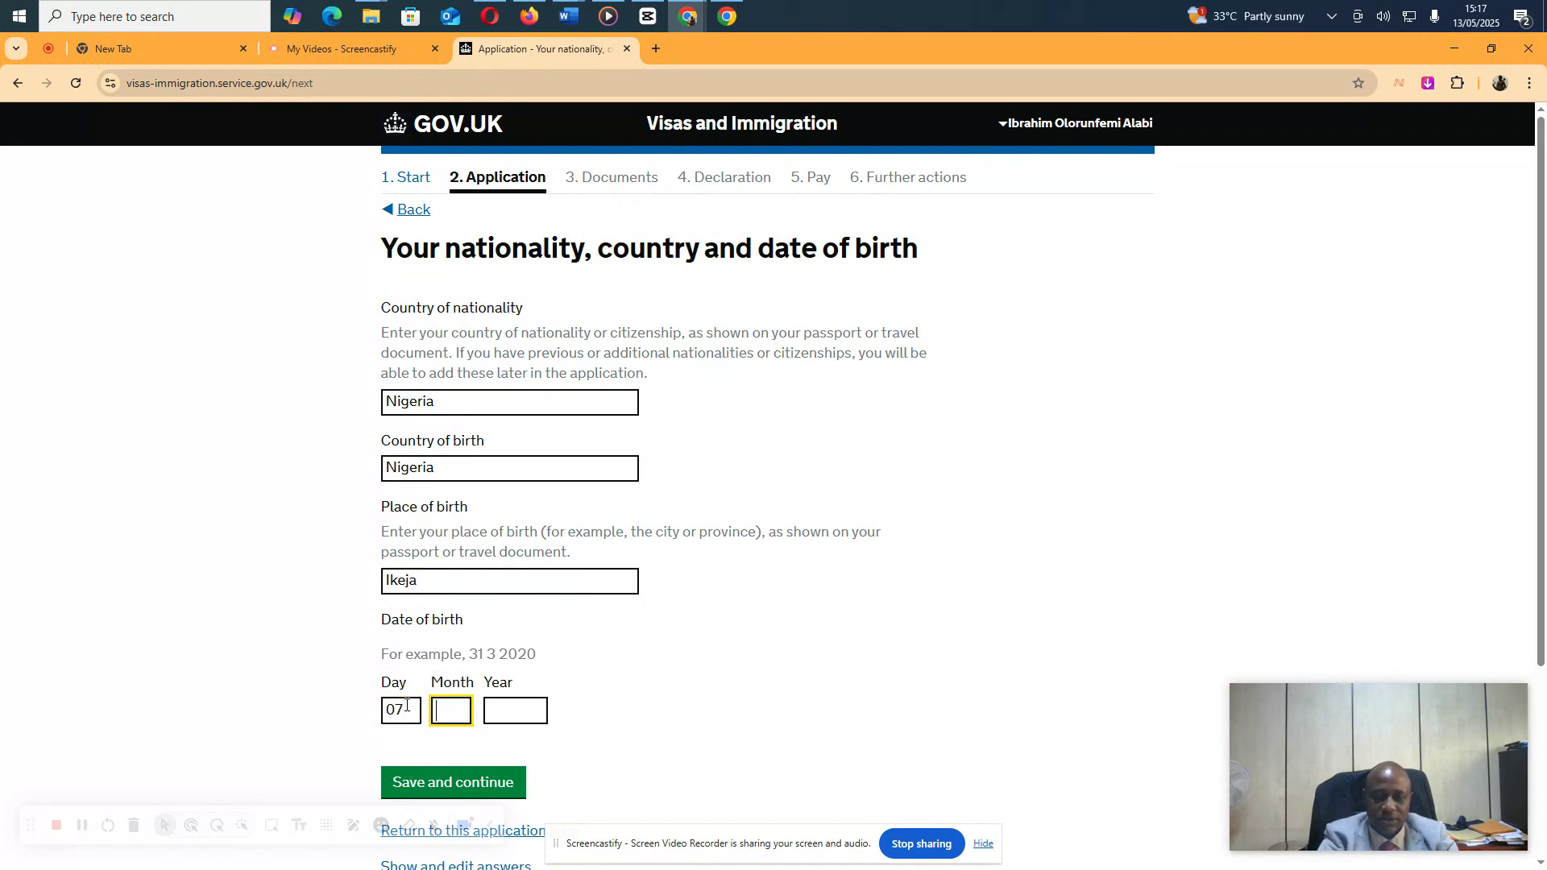
key(Tab)
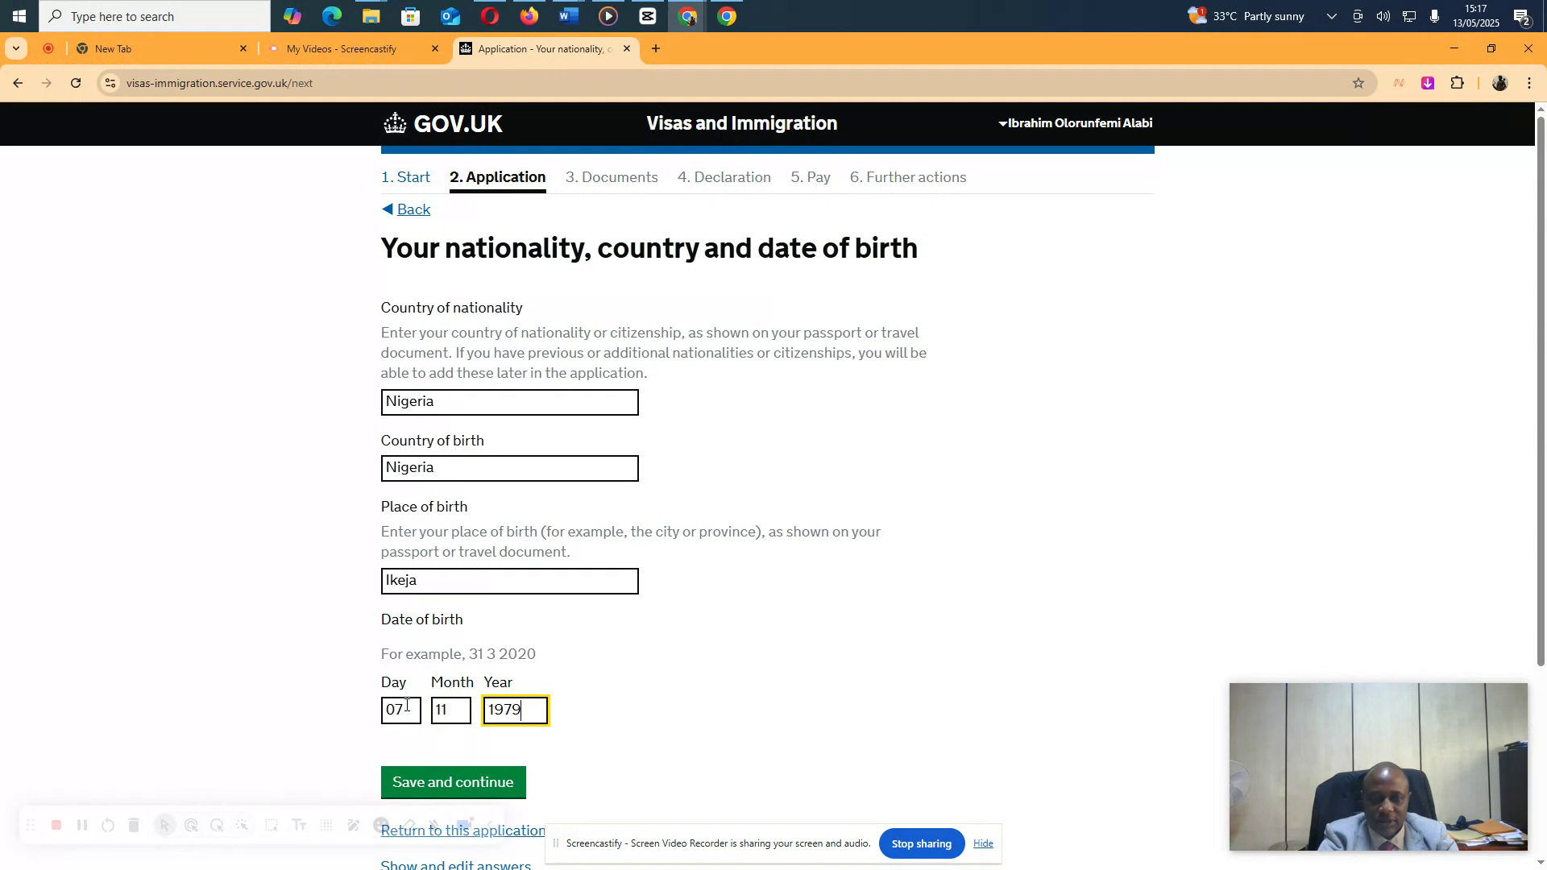
click(403, 782)
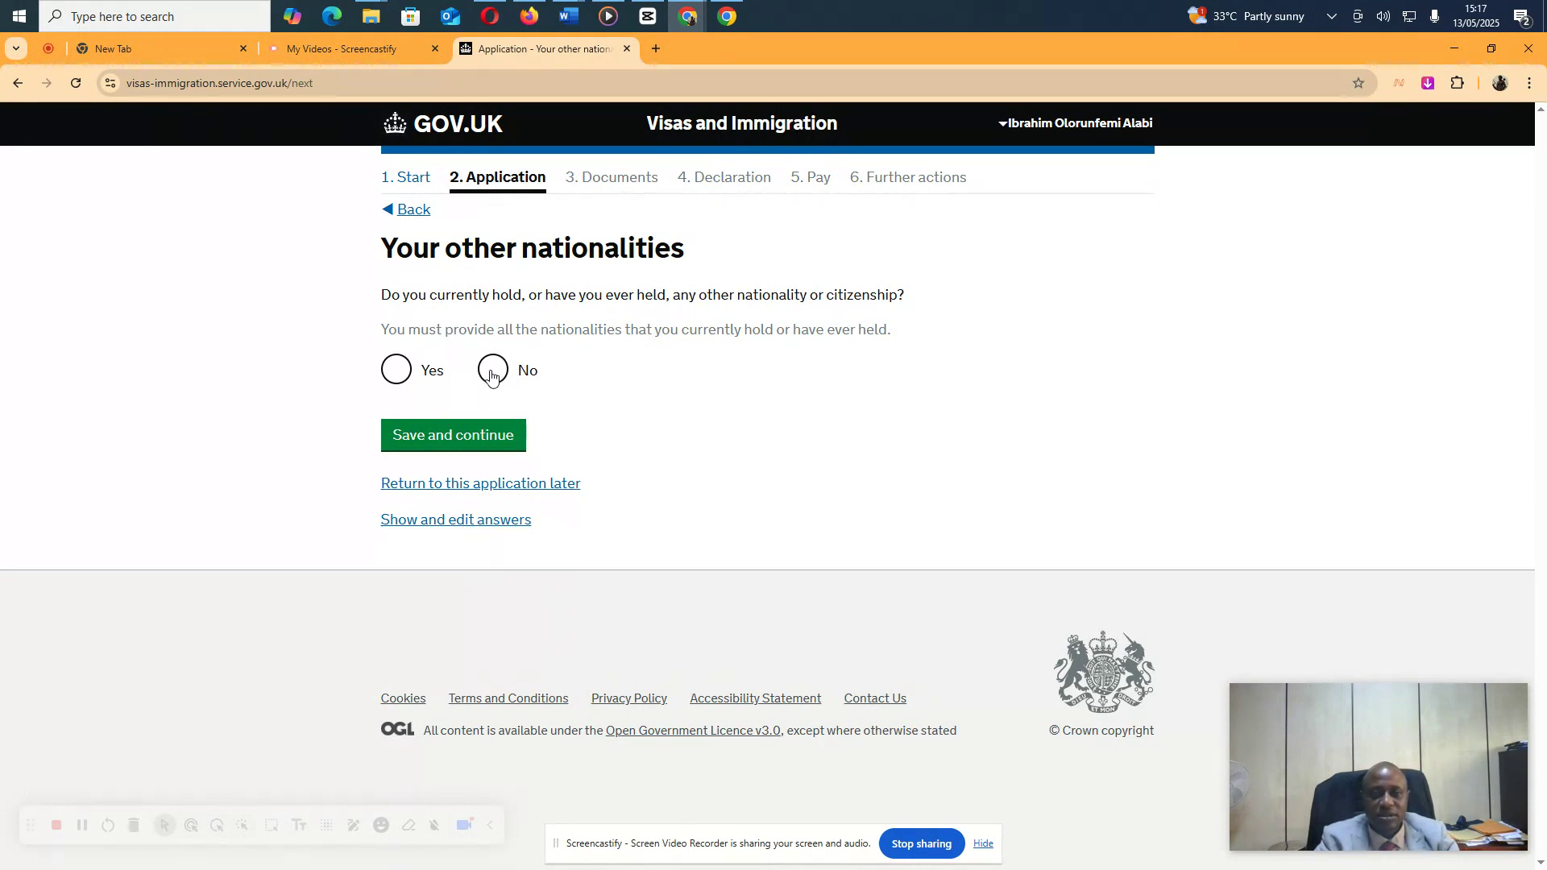
Answer No to other nationalities and save Employed as the employment status
click(492, 372)
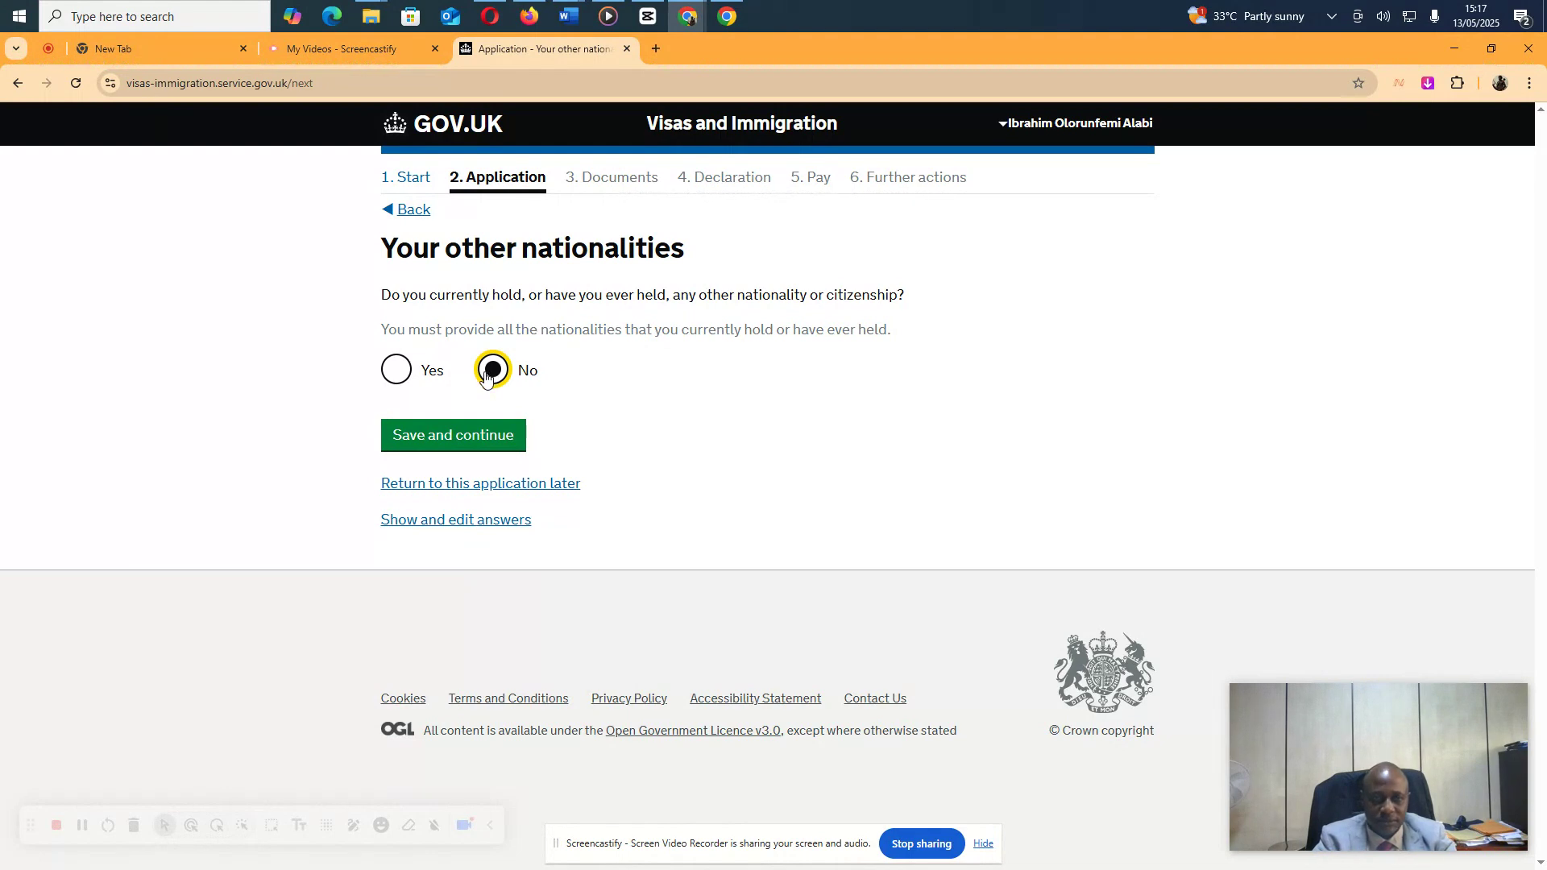
click(442, 440)
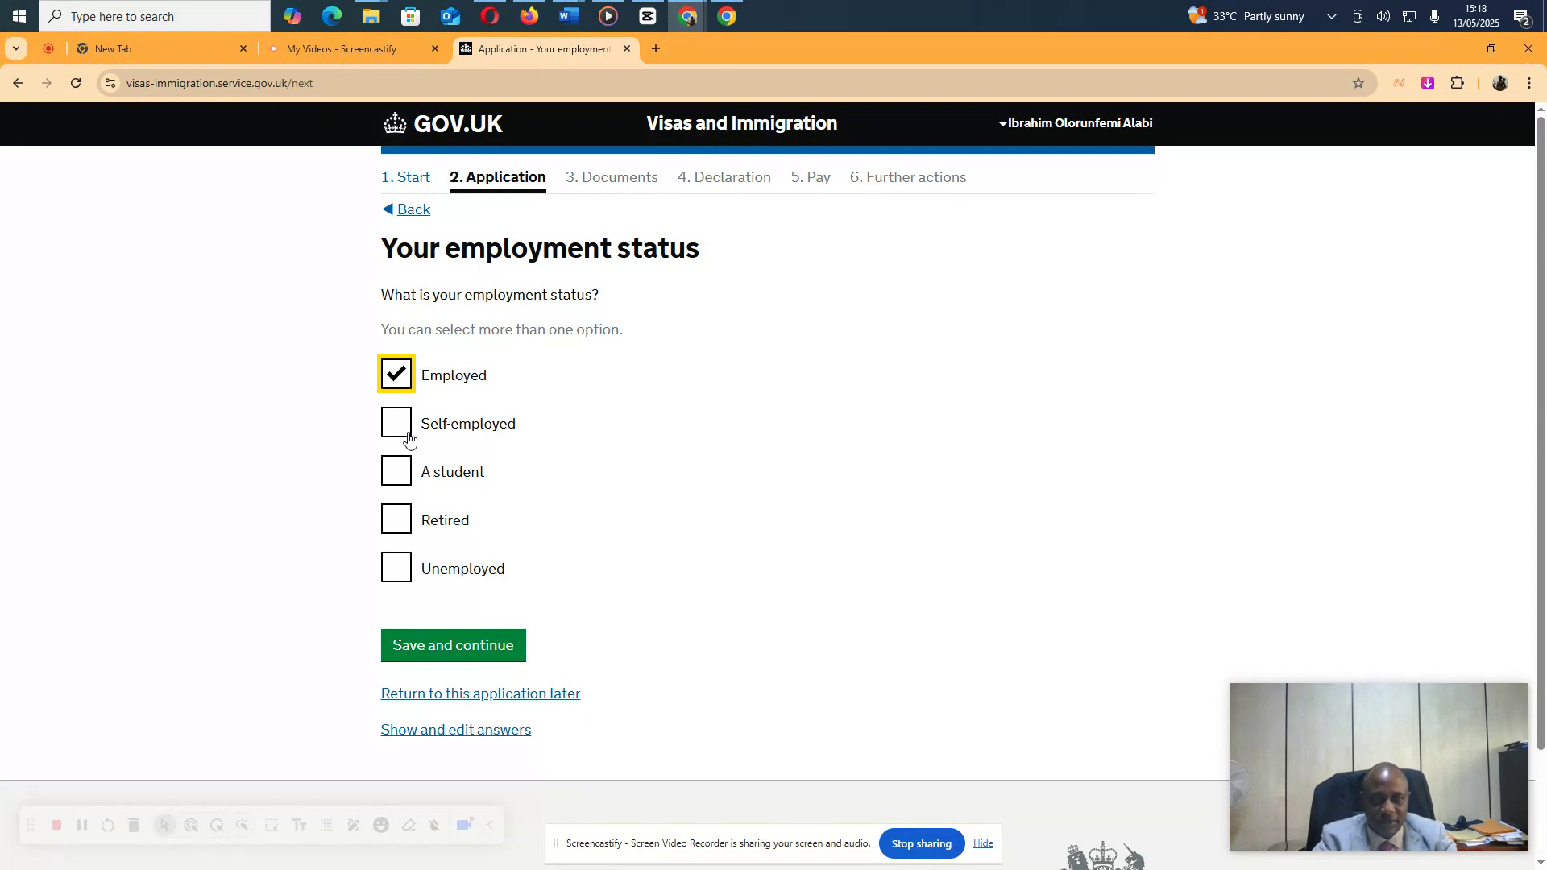
click(443, 644)
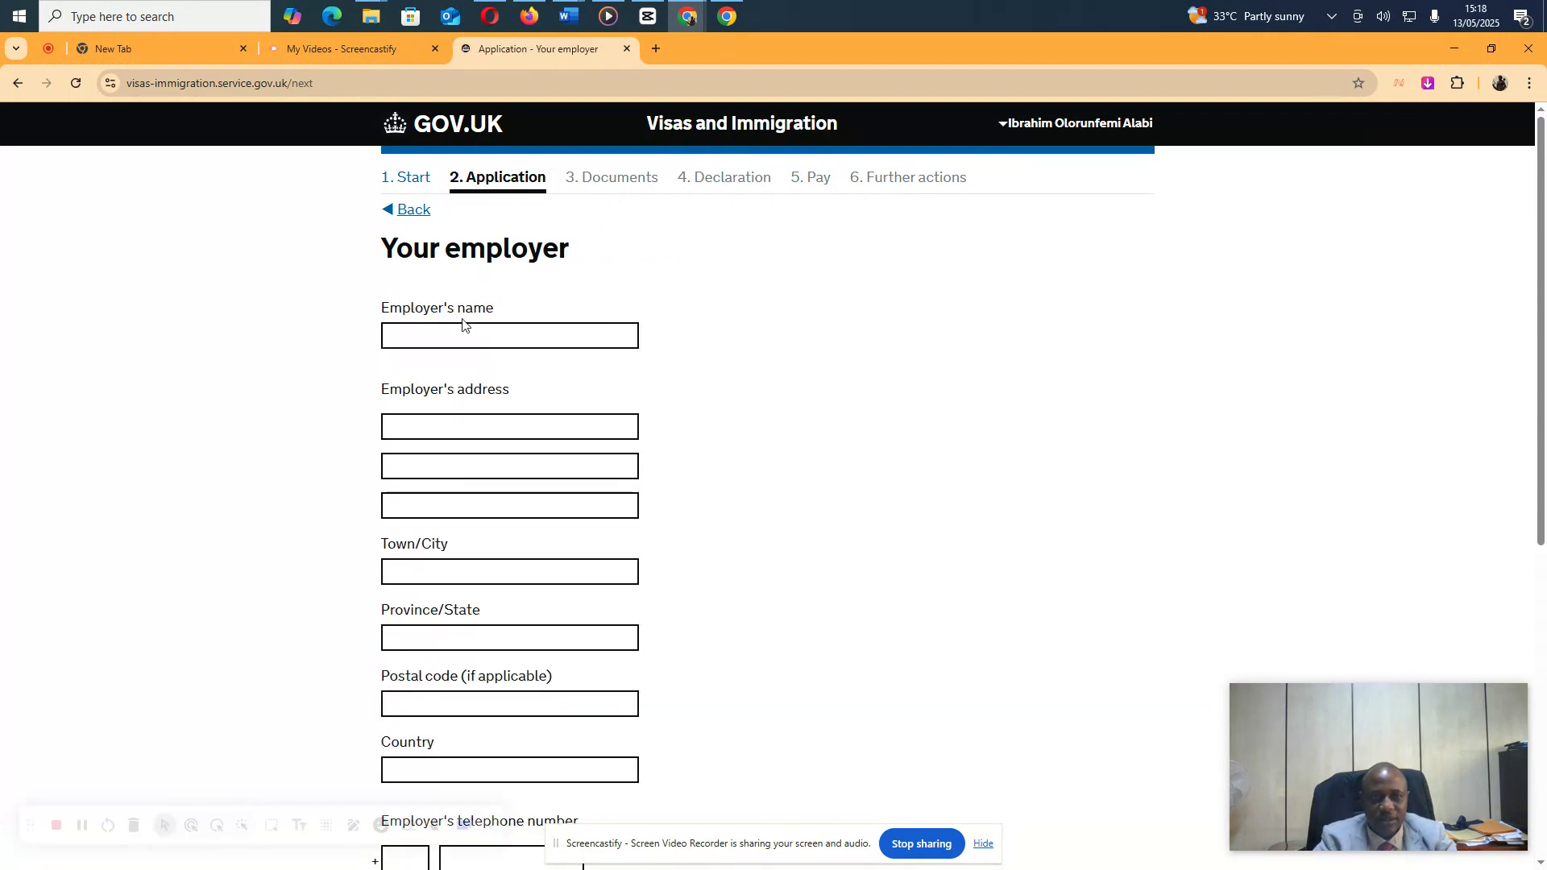
Enter National Judicial Council as employer name with the first two address lines
click(458, 336)
text(Nati)
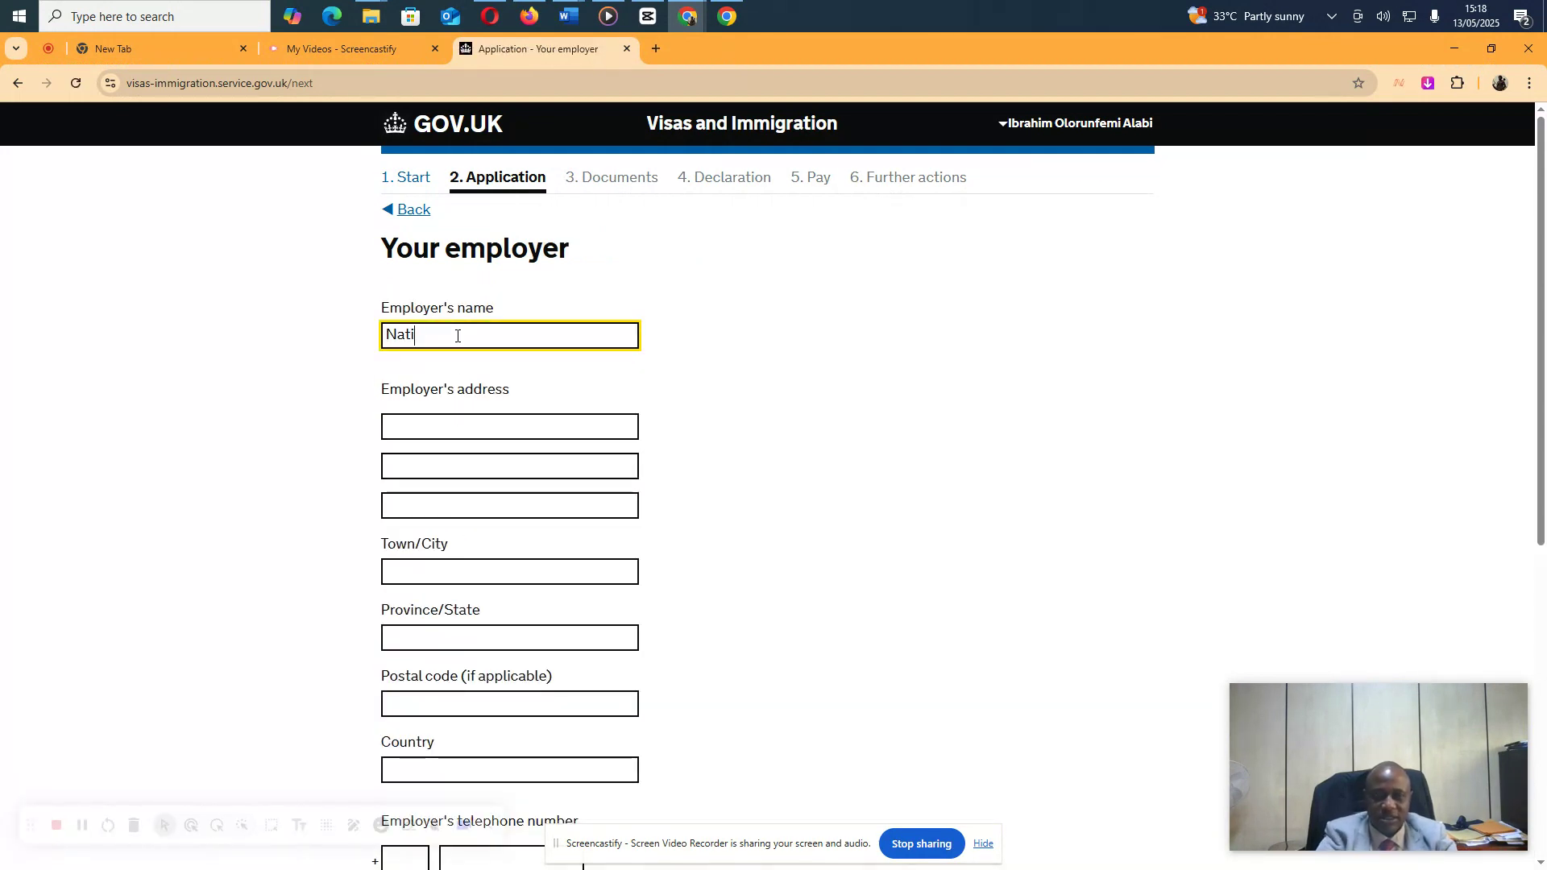
text(onal jud)
key(BackSpace)
key(BackSpace)
key(BackSpace)
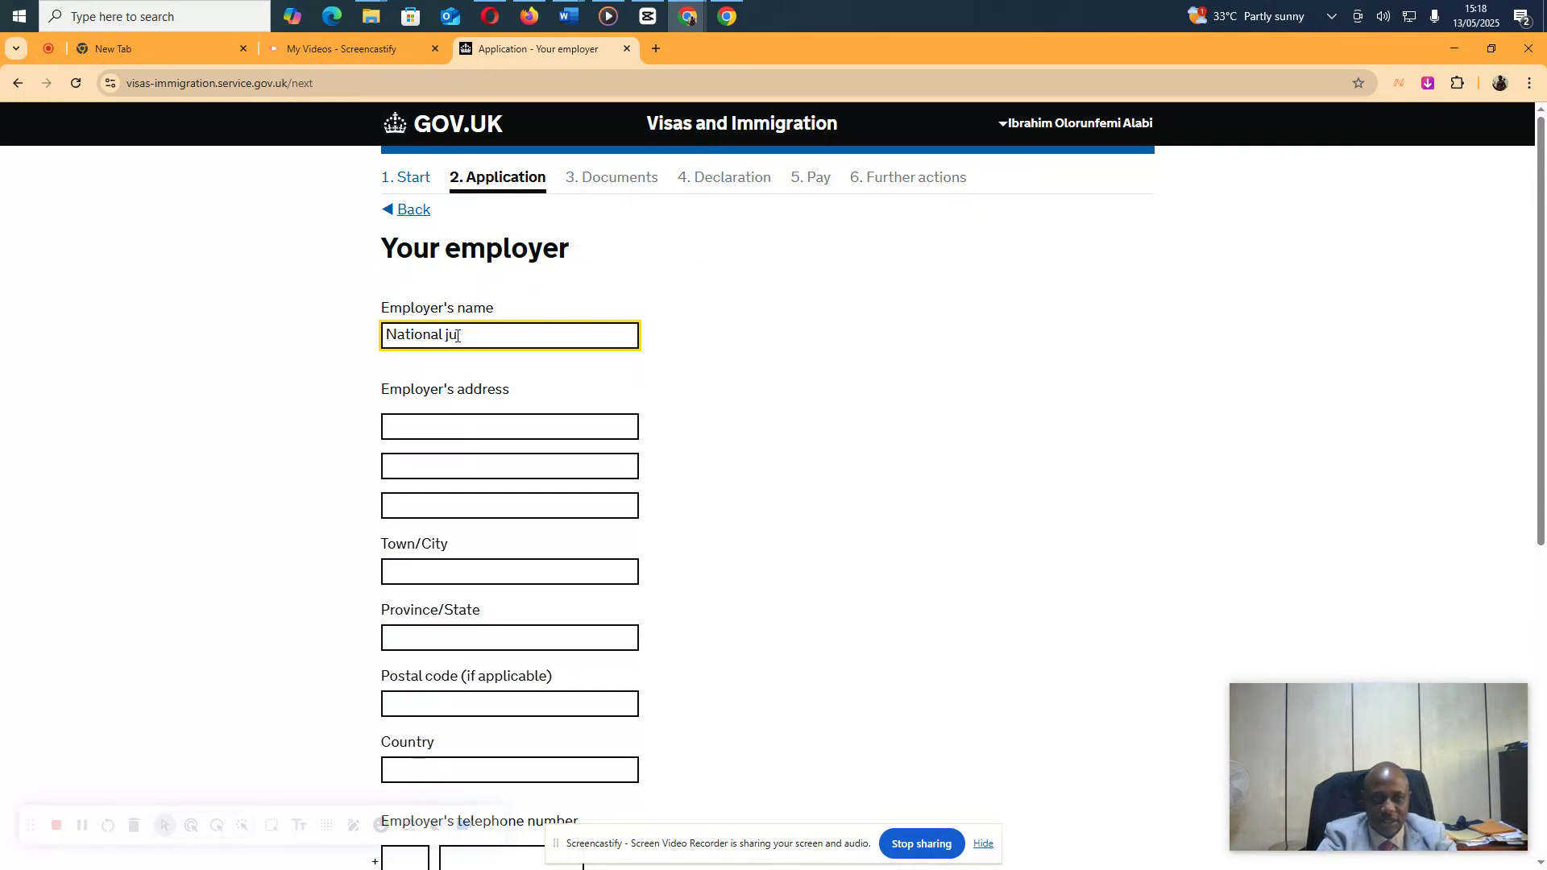
text(Judicial Council)
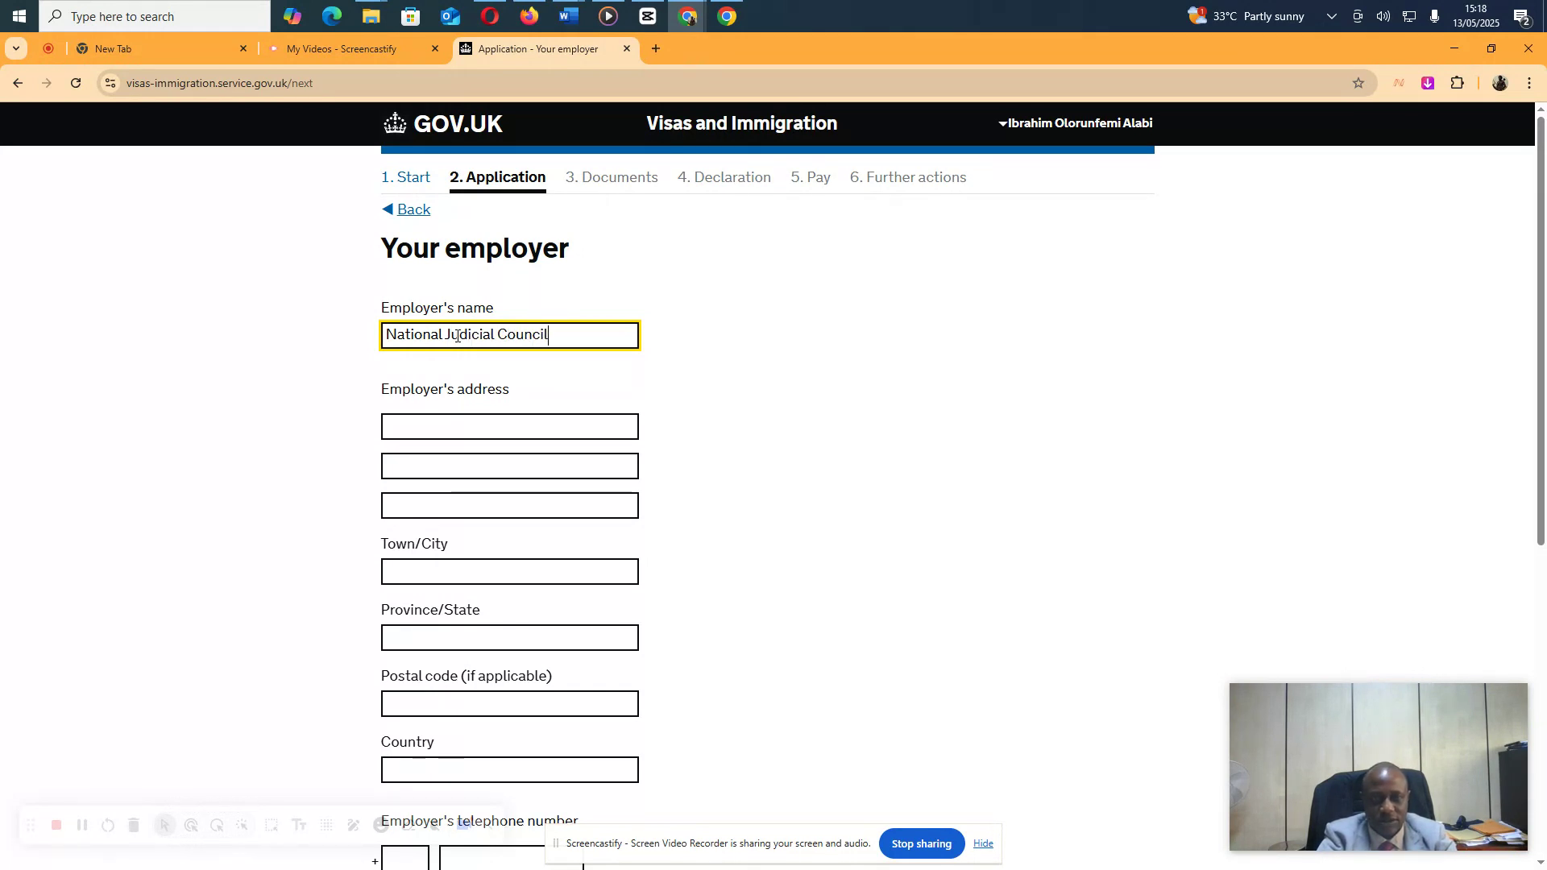
key(Tab)
text(SUpreme)
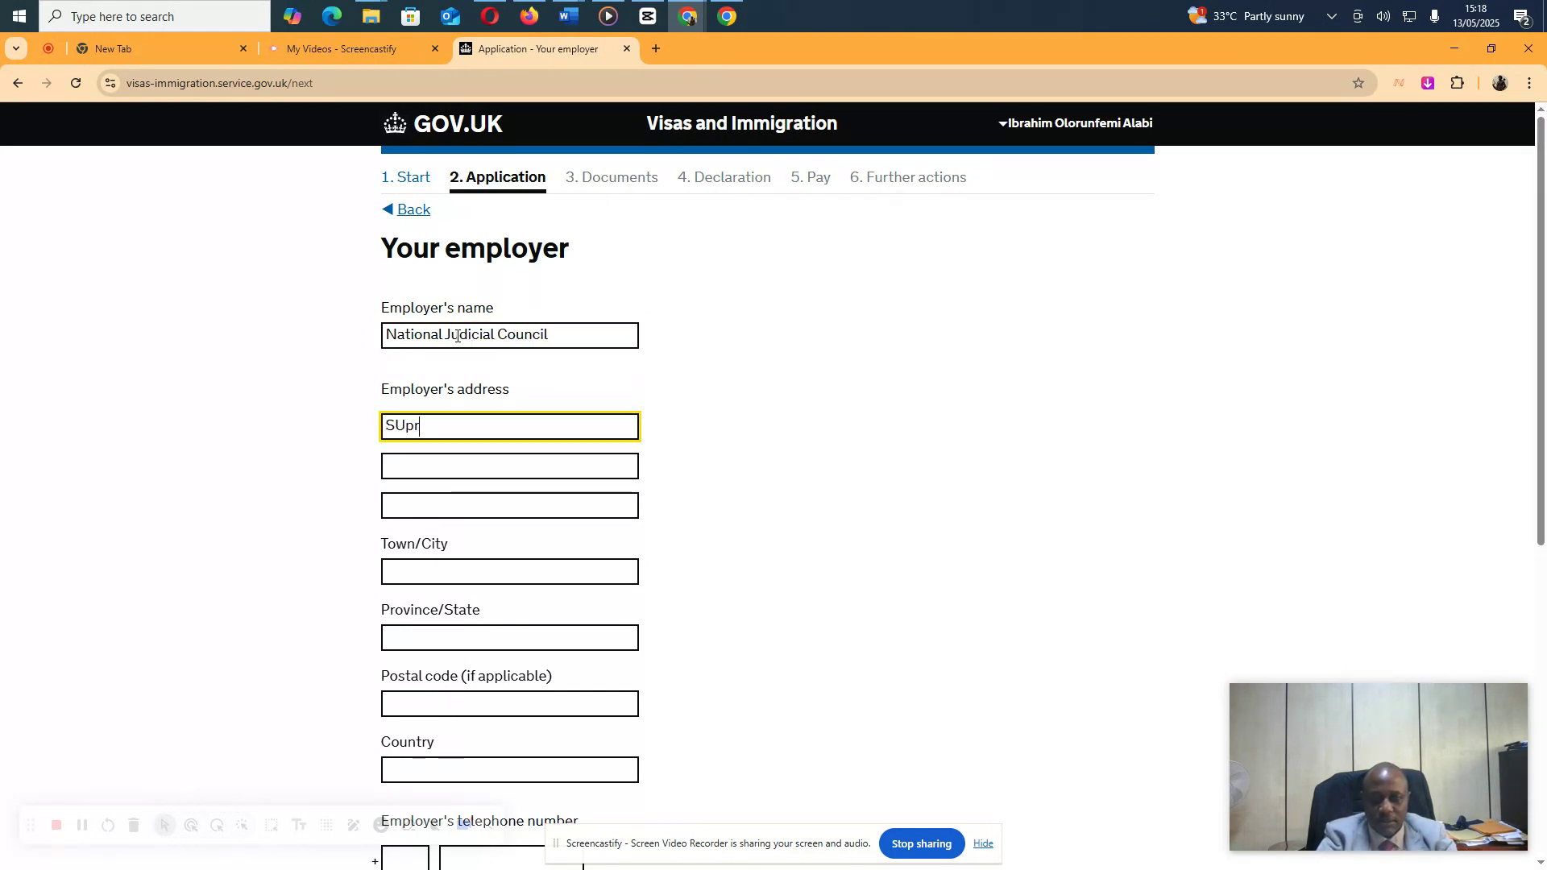
key(BackSpace)
key(BackSpace)
key(BackSpace)
key(BackSpace)
key(BackSpace)
key(BackSpace)
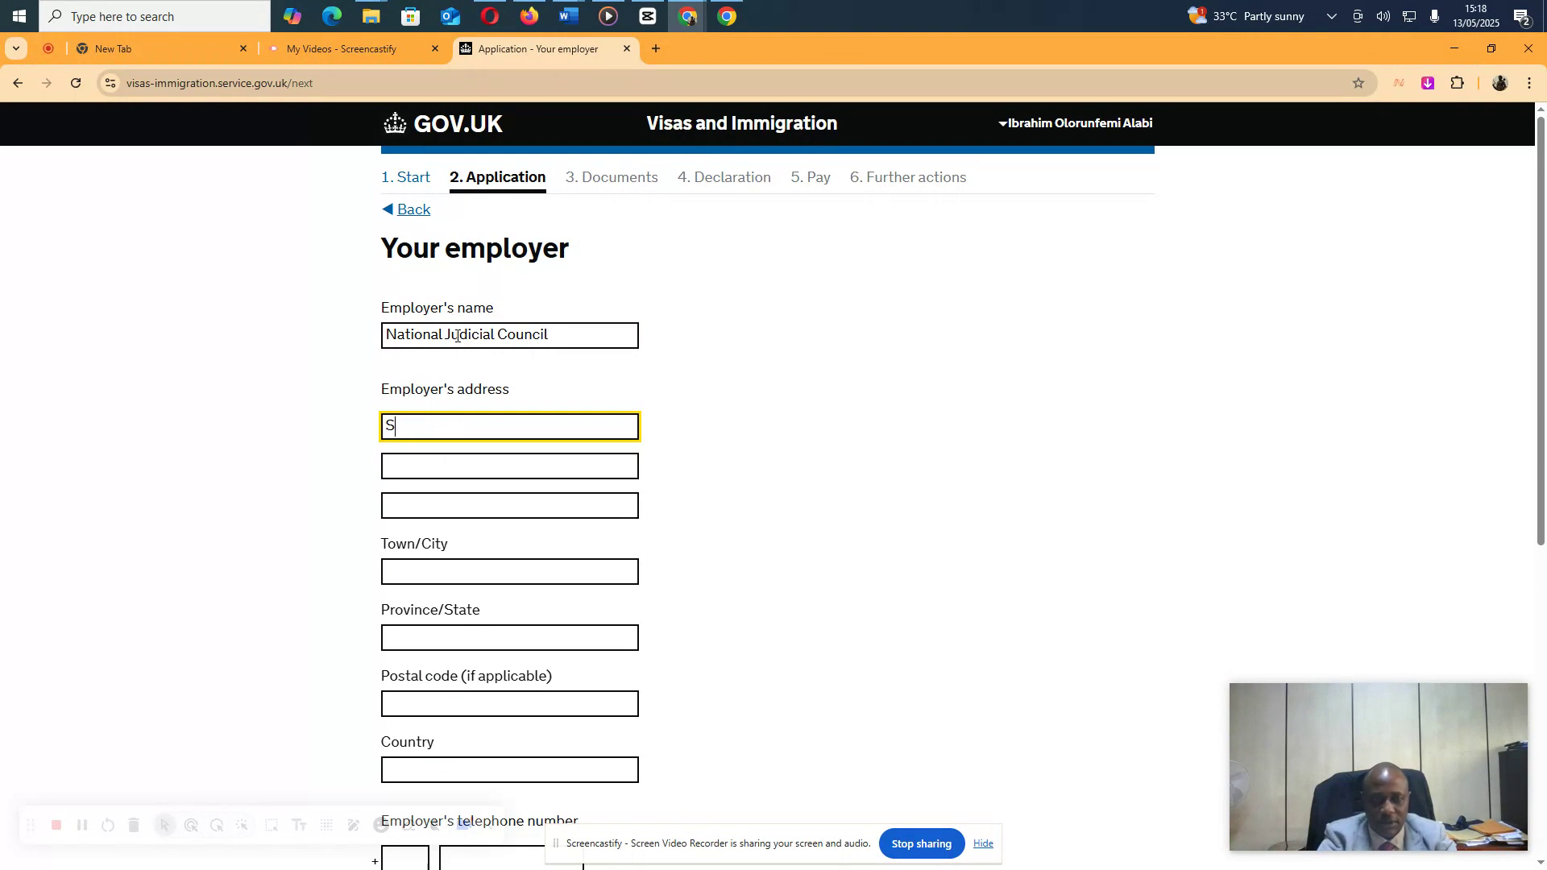
text(upreme Court Comp)
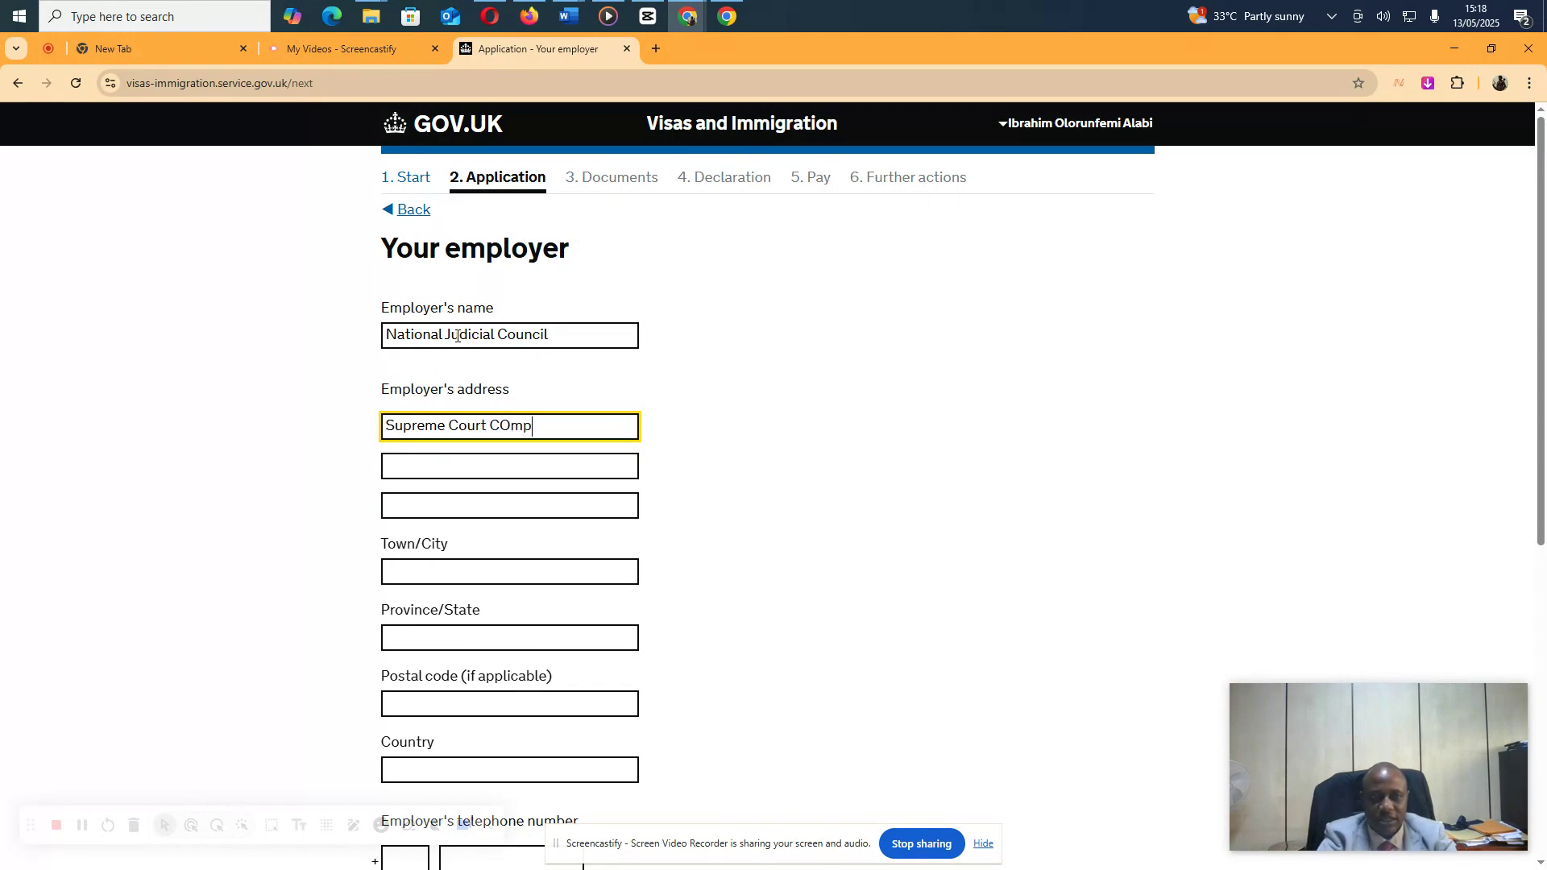
key(BackSpace)
key(BackSpace)
key(BackSpace)
text(ompex)
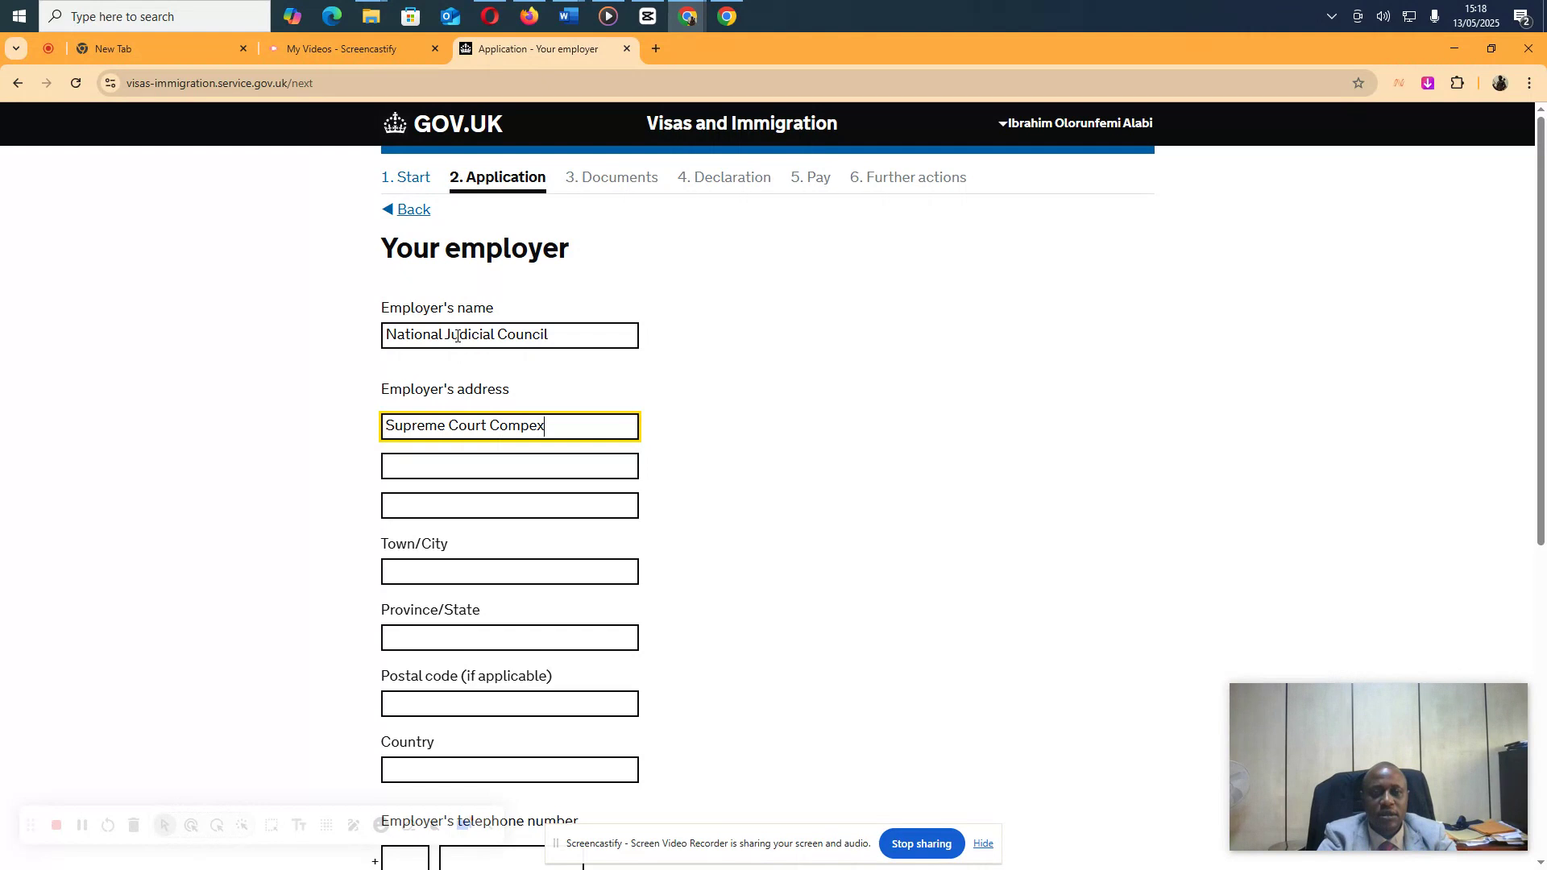
key(Tab)
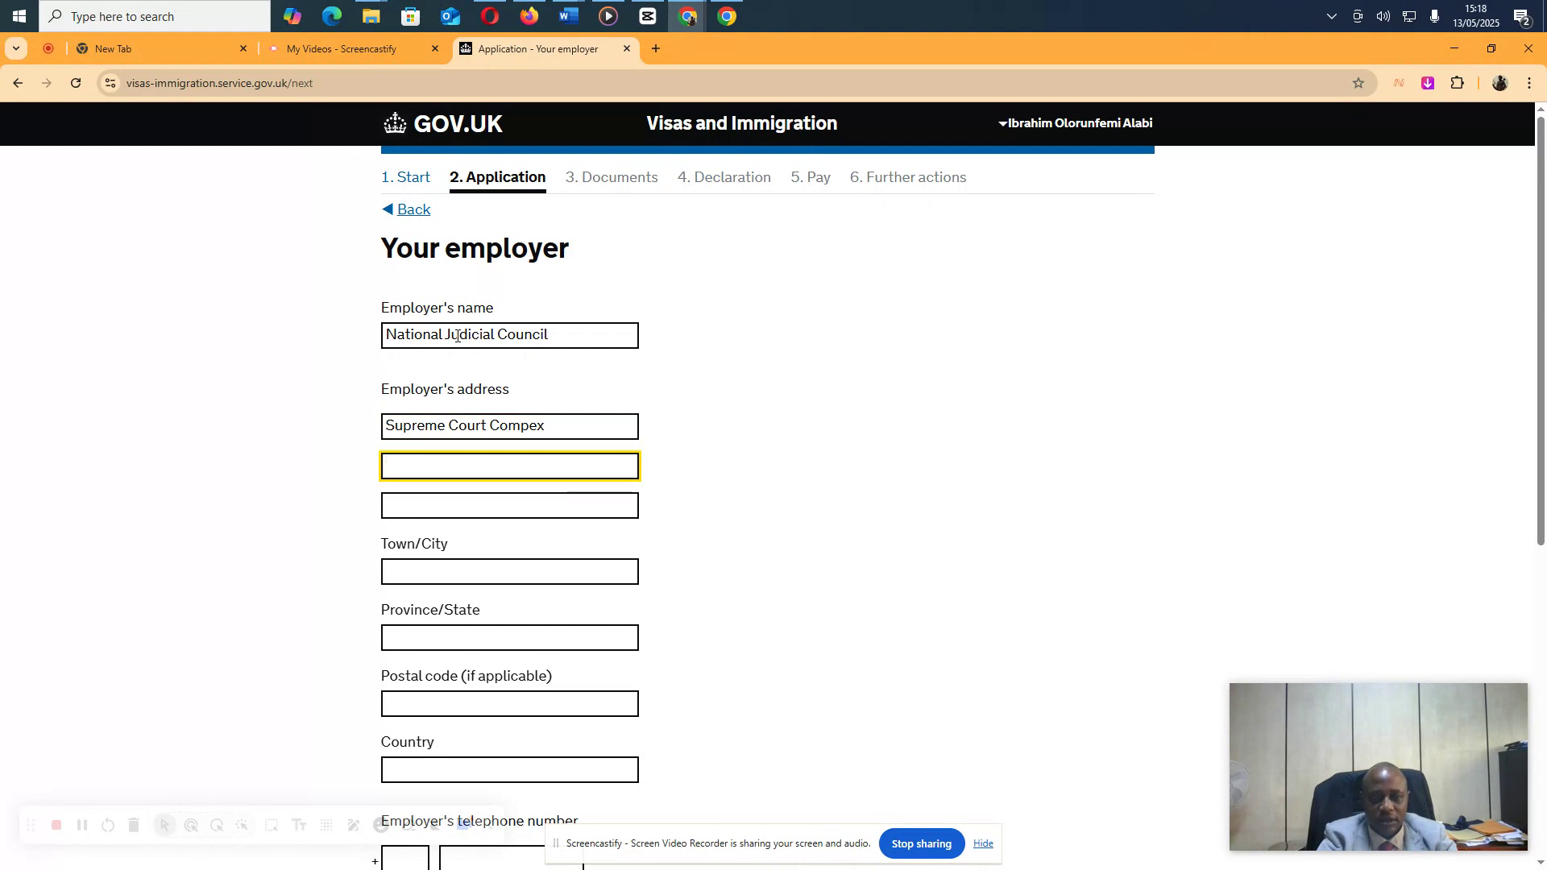
text(Aso Vill)
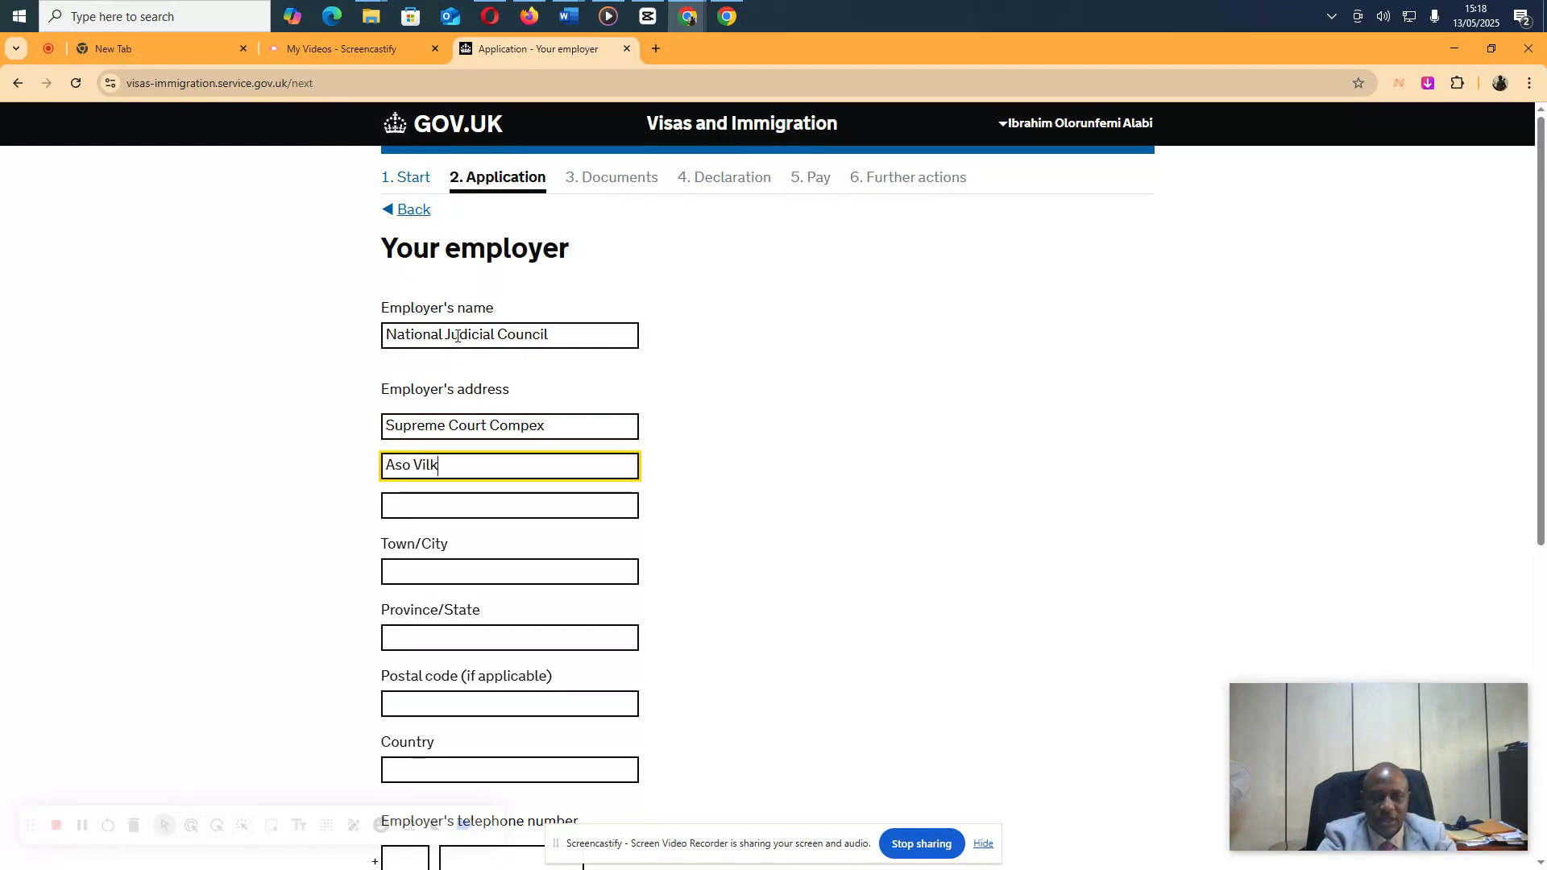
key(BackSpace)
text(la)
Add Abuja, FCT, postal code 900103 and Nigeria as the employer's country
key(Tab)
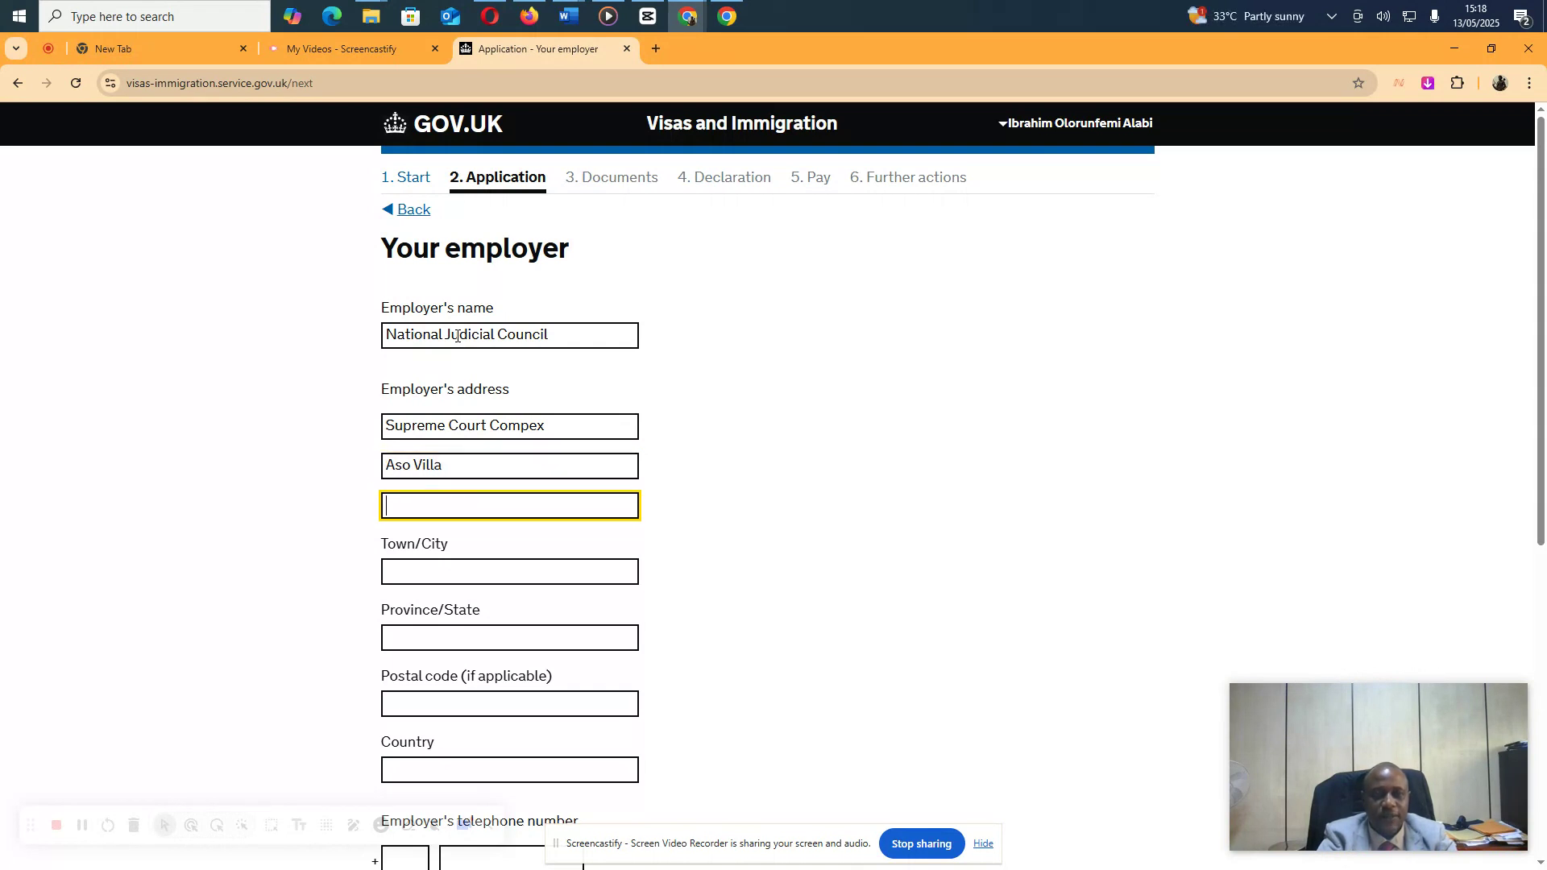
key(Tab)
text(Abuja)
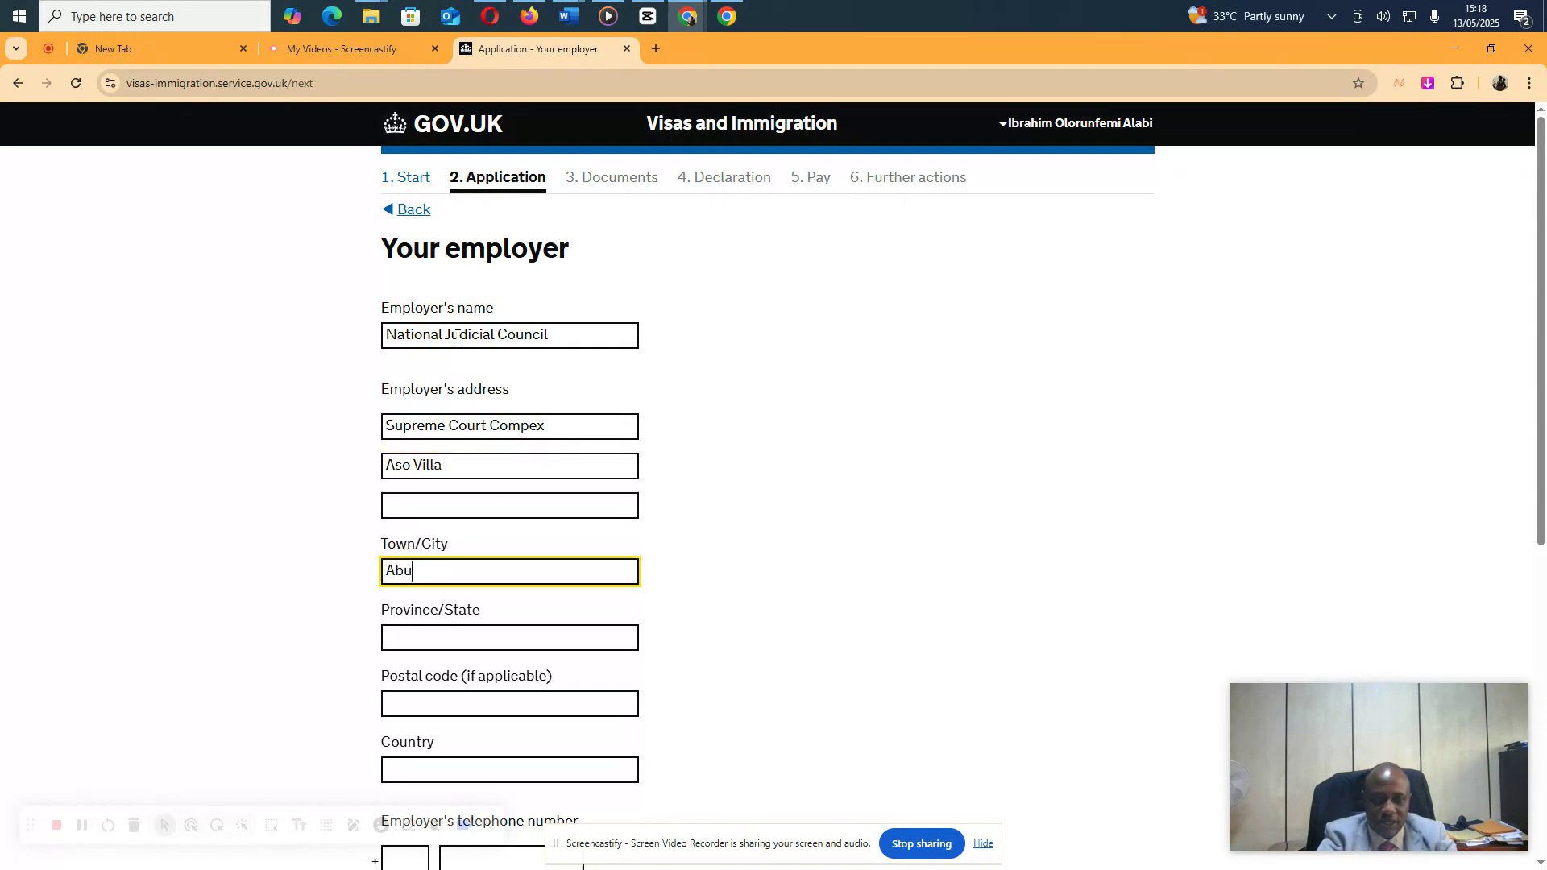
key(Tab)
text(FCT)
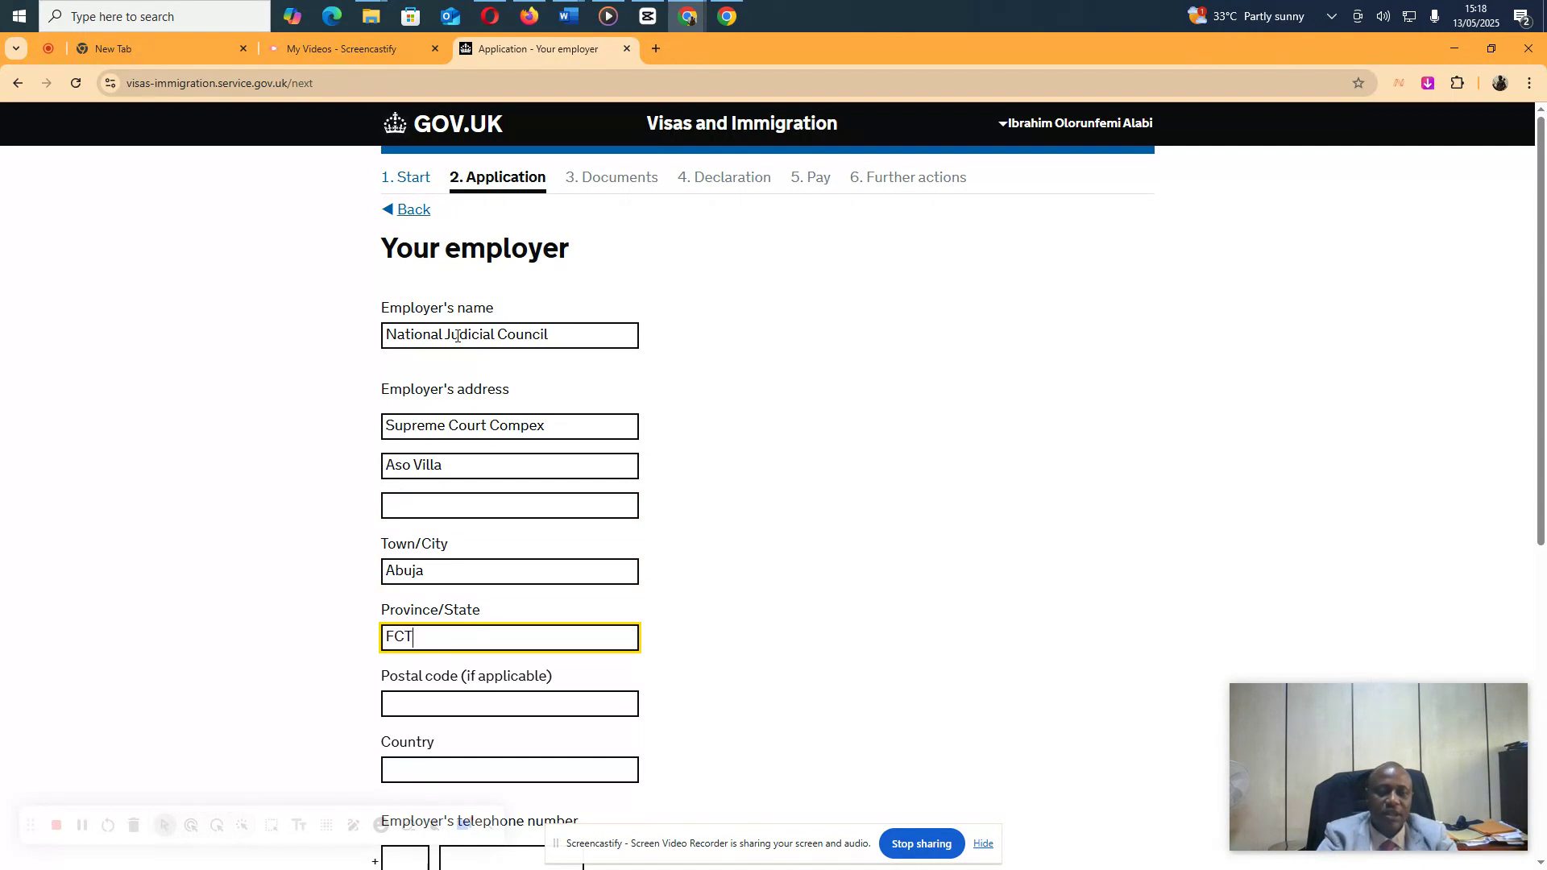
click(479, 700)
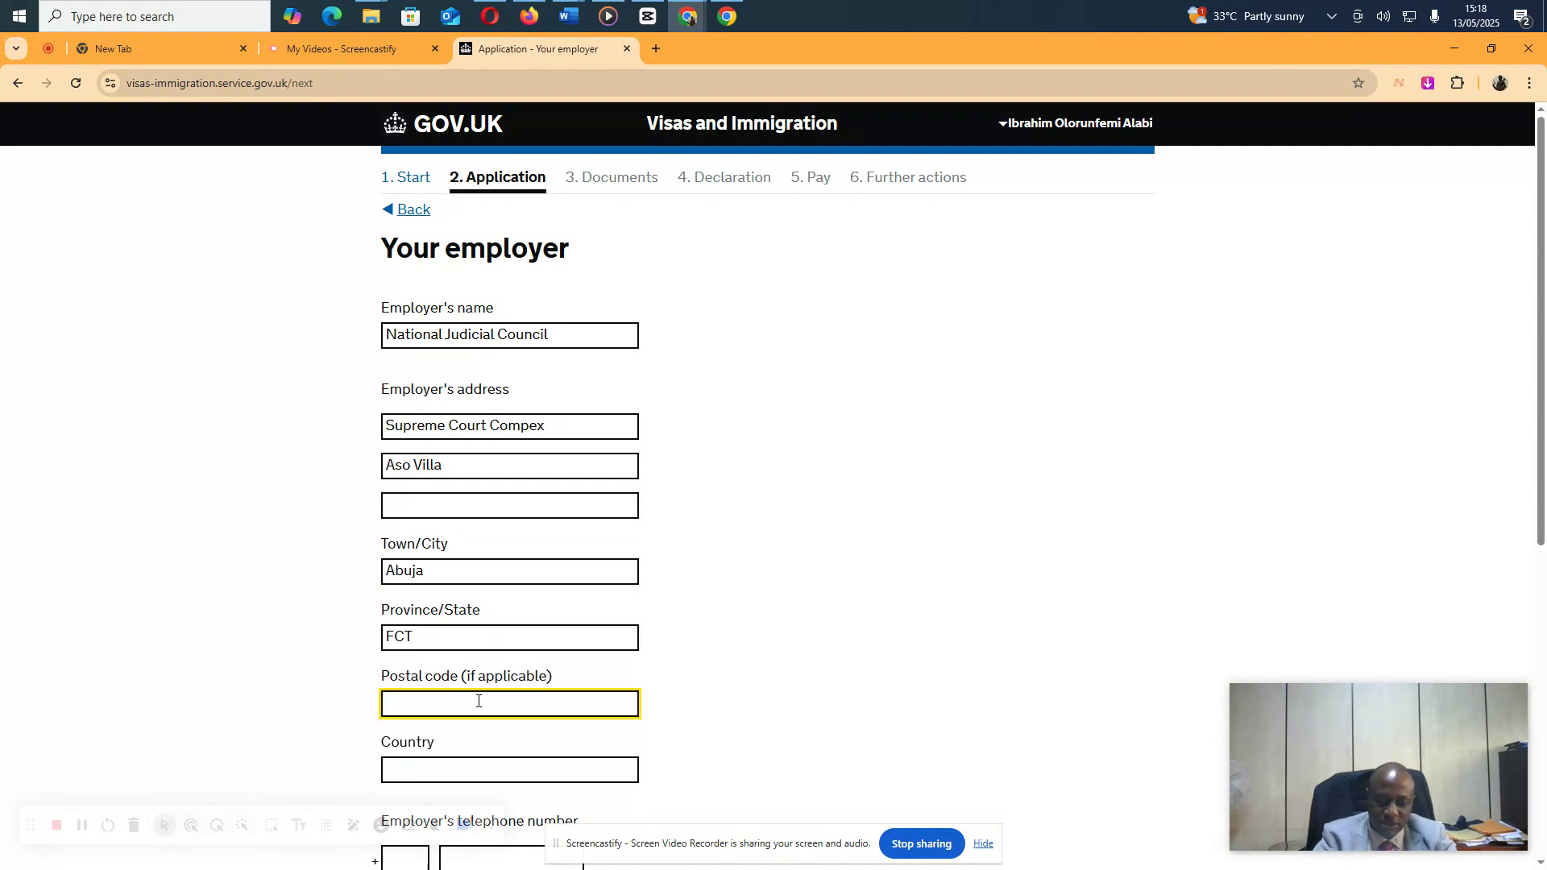
text(90010)
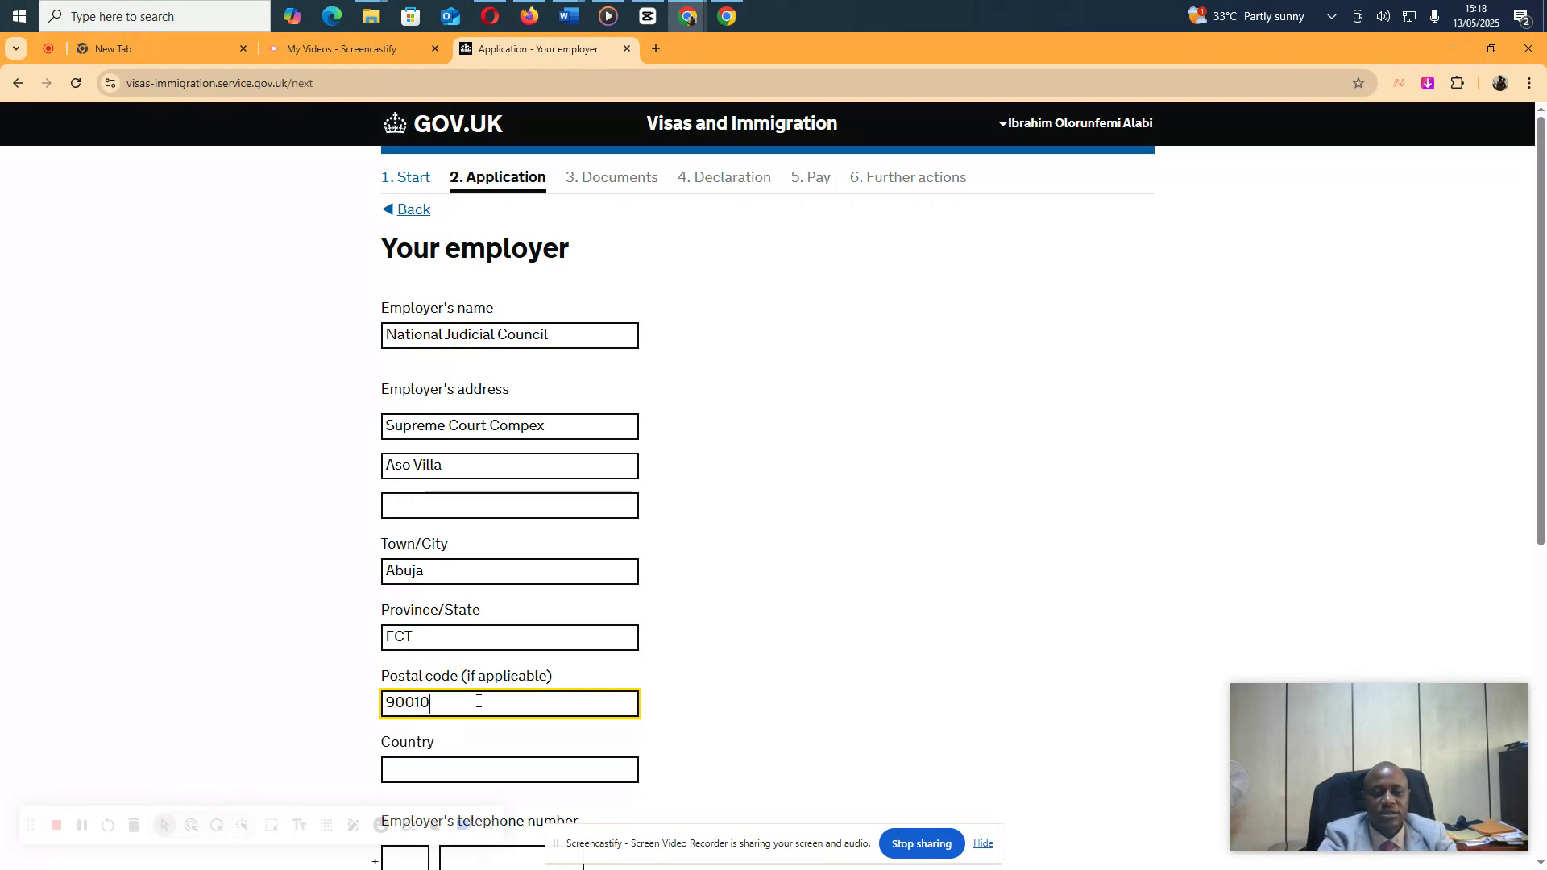
text(3)
key(Tab)
text(Nige)
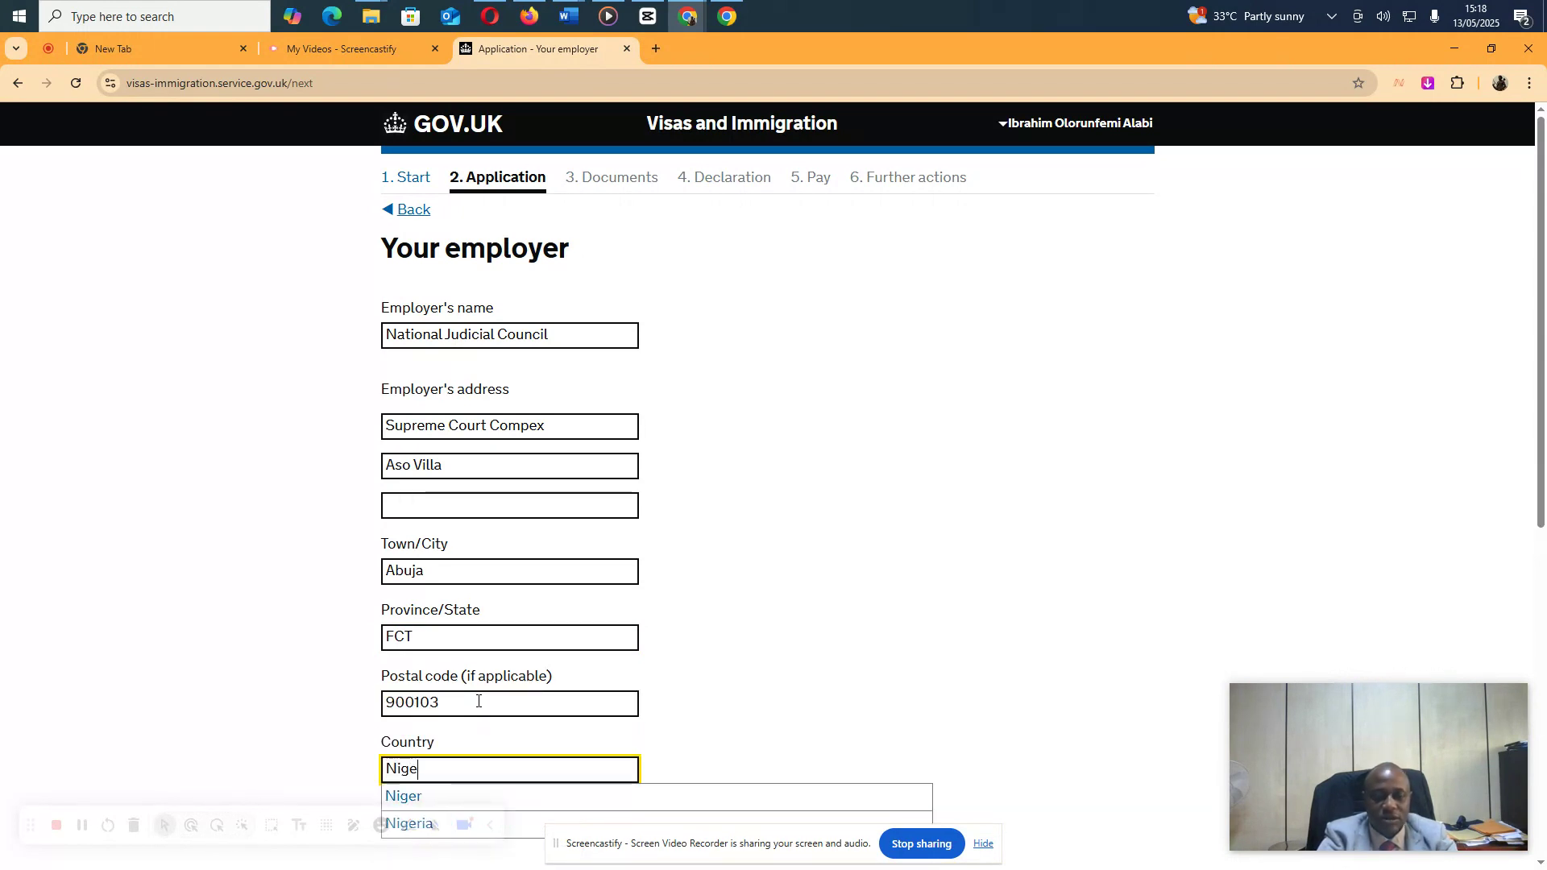
text(ri)
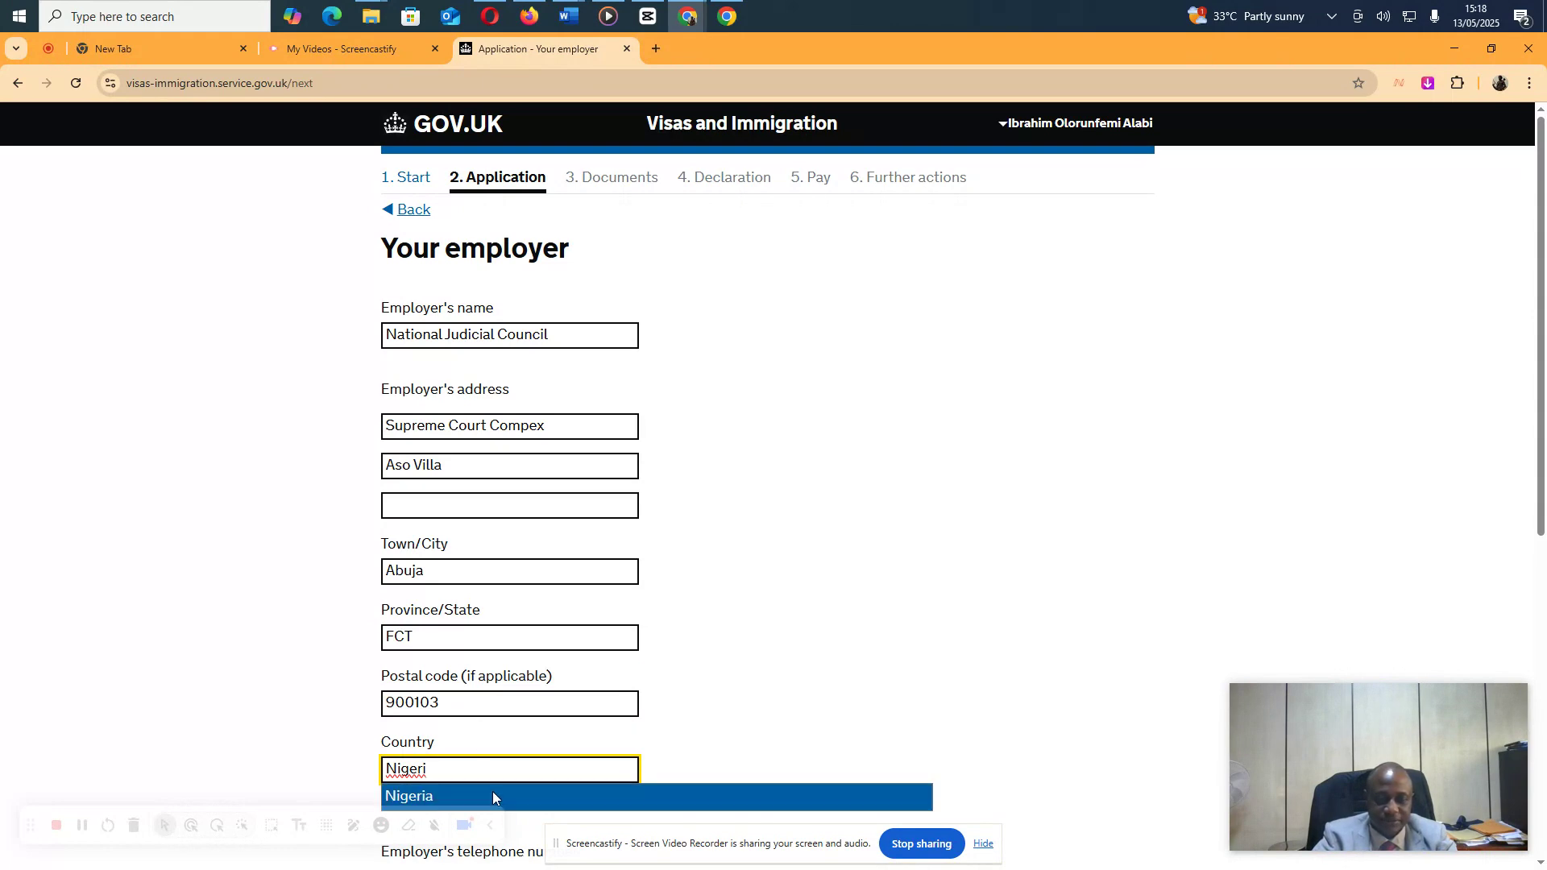
click(491, 797)
Enter the employer's telephone number and start date 07 2010, then save
scroll(729, 656, down, 3)
scroll(564, 633, down, 3)
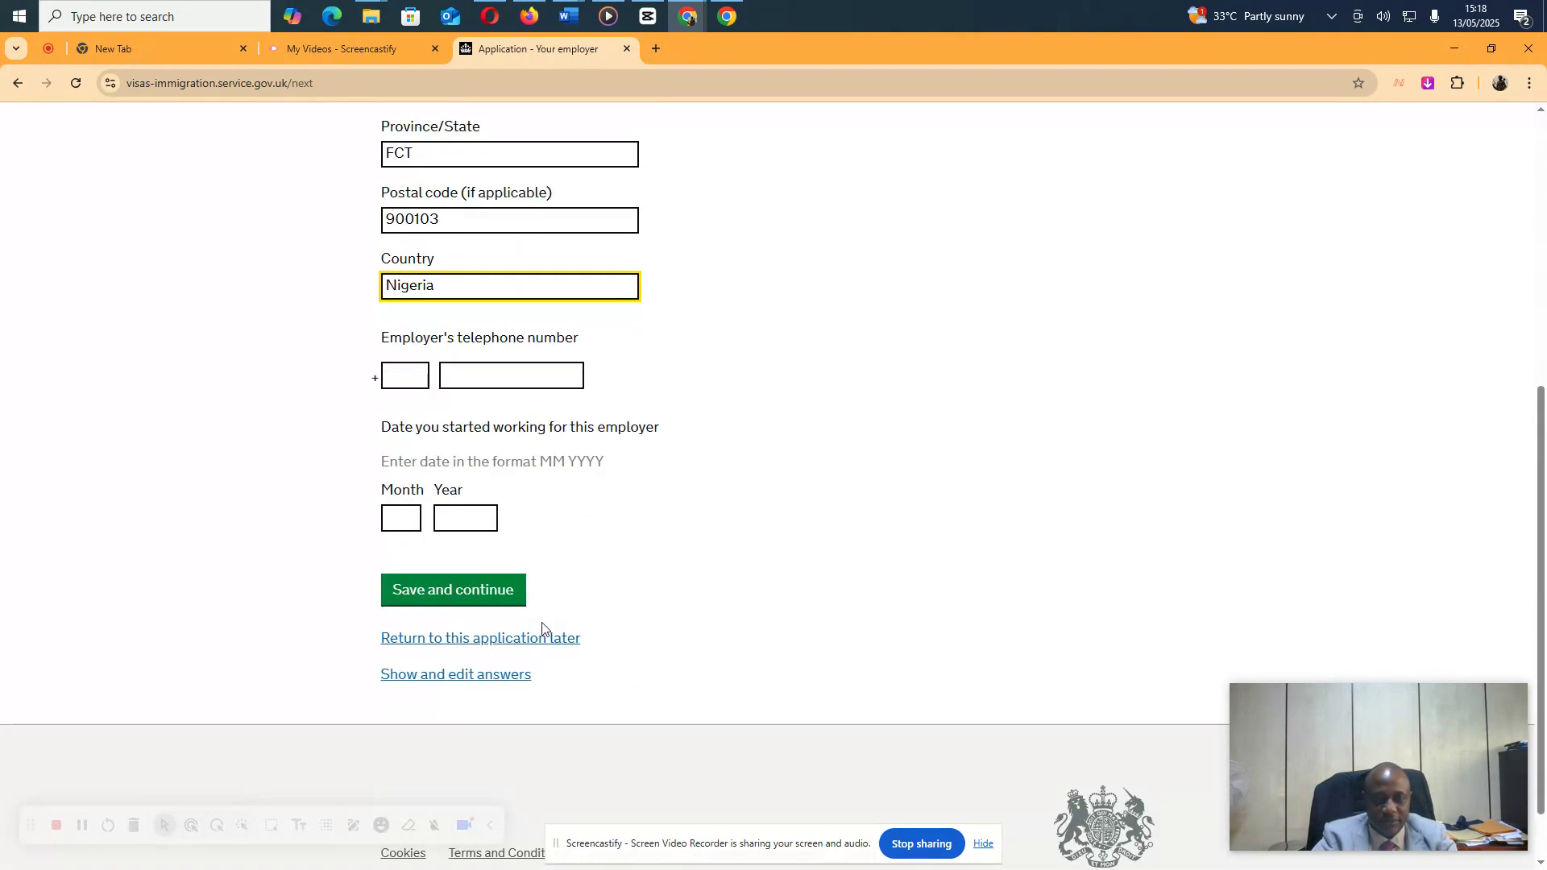
click(407, 377)
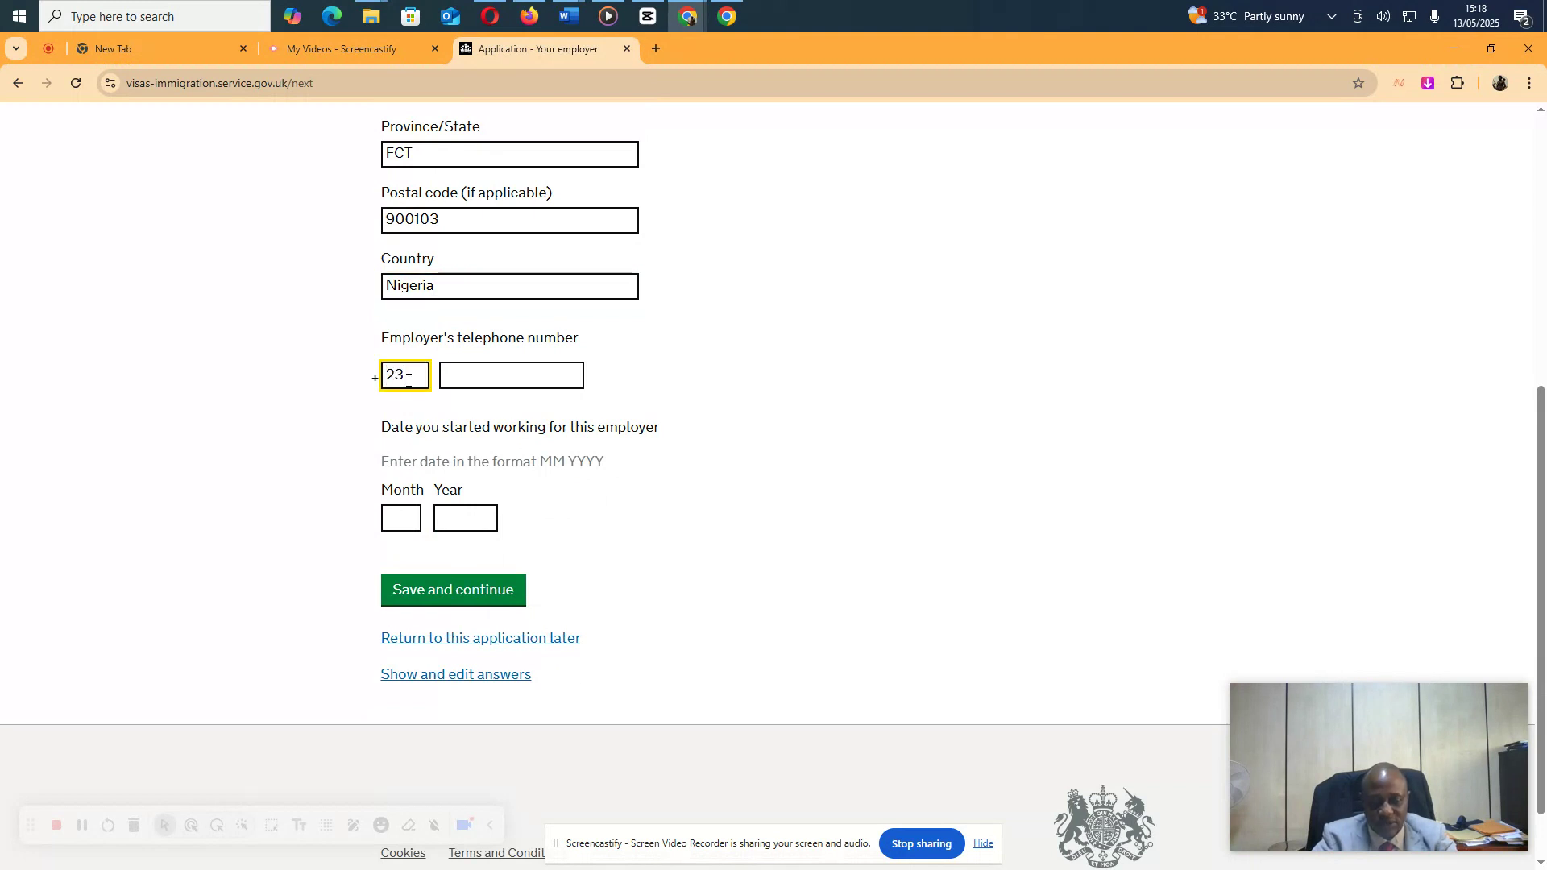
click(474, 376)
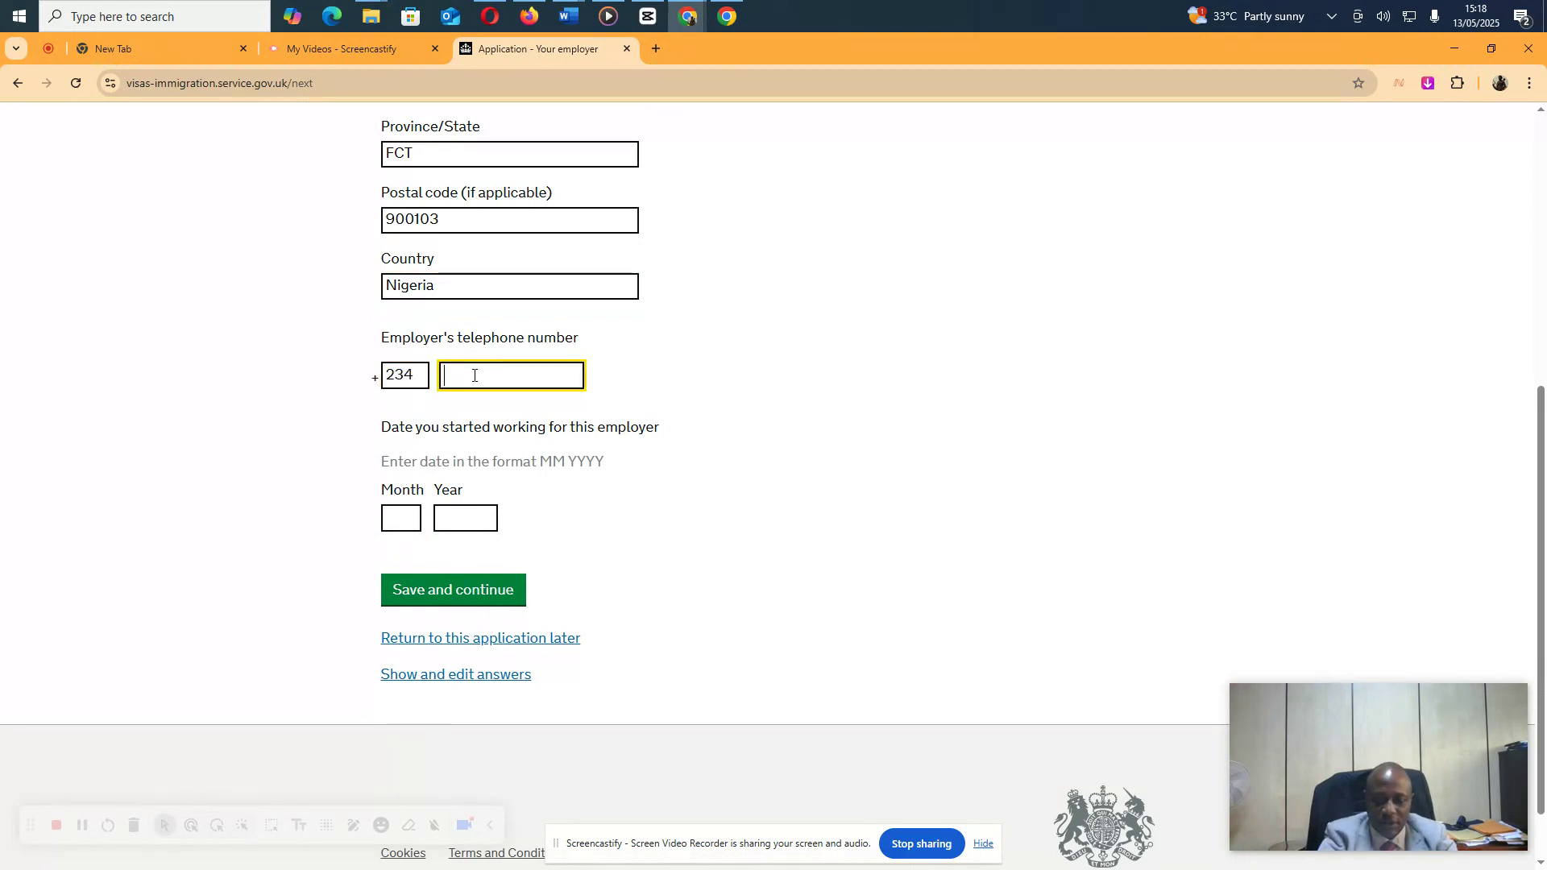
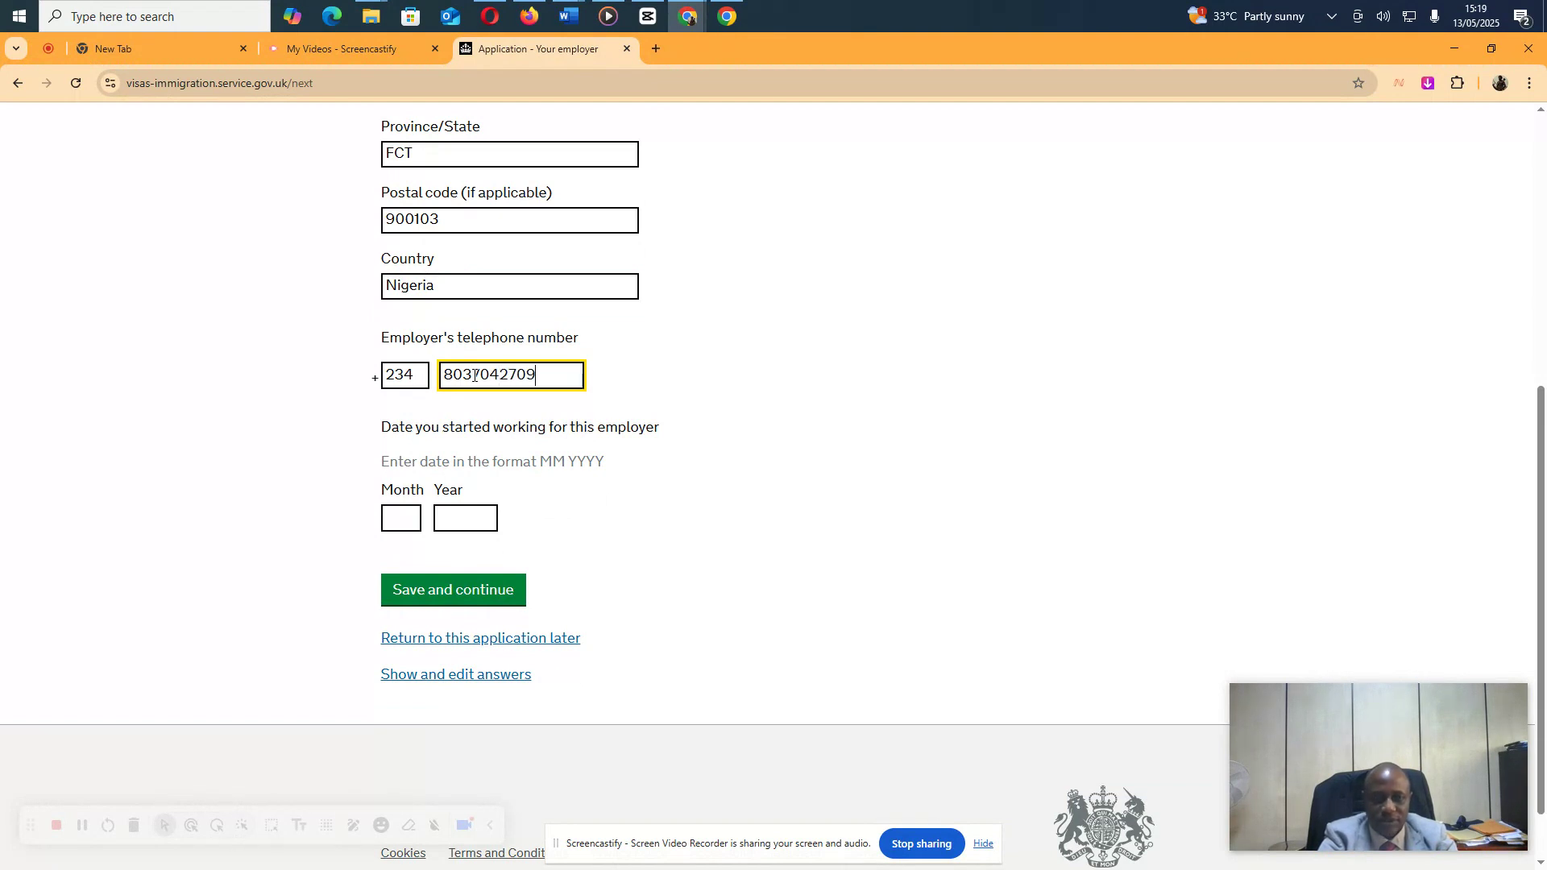
key(Tab)
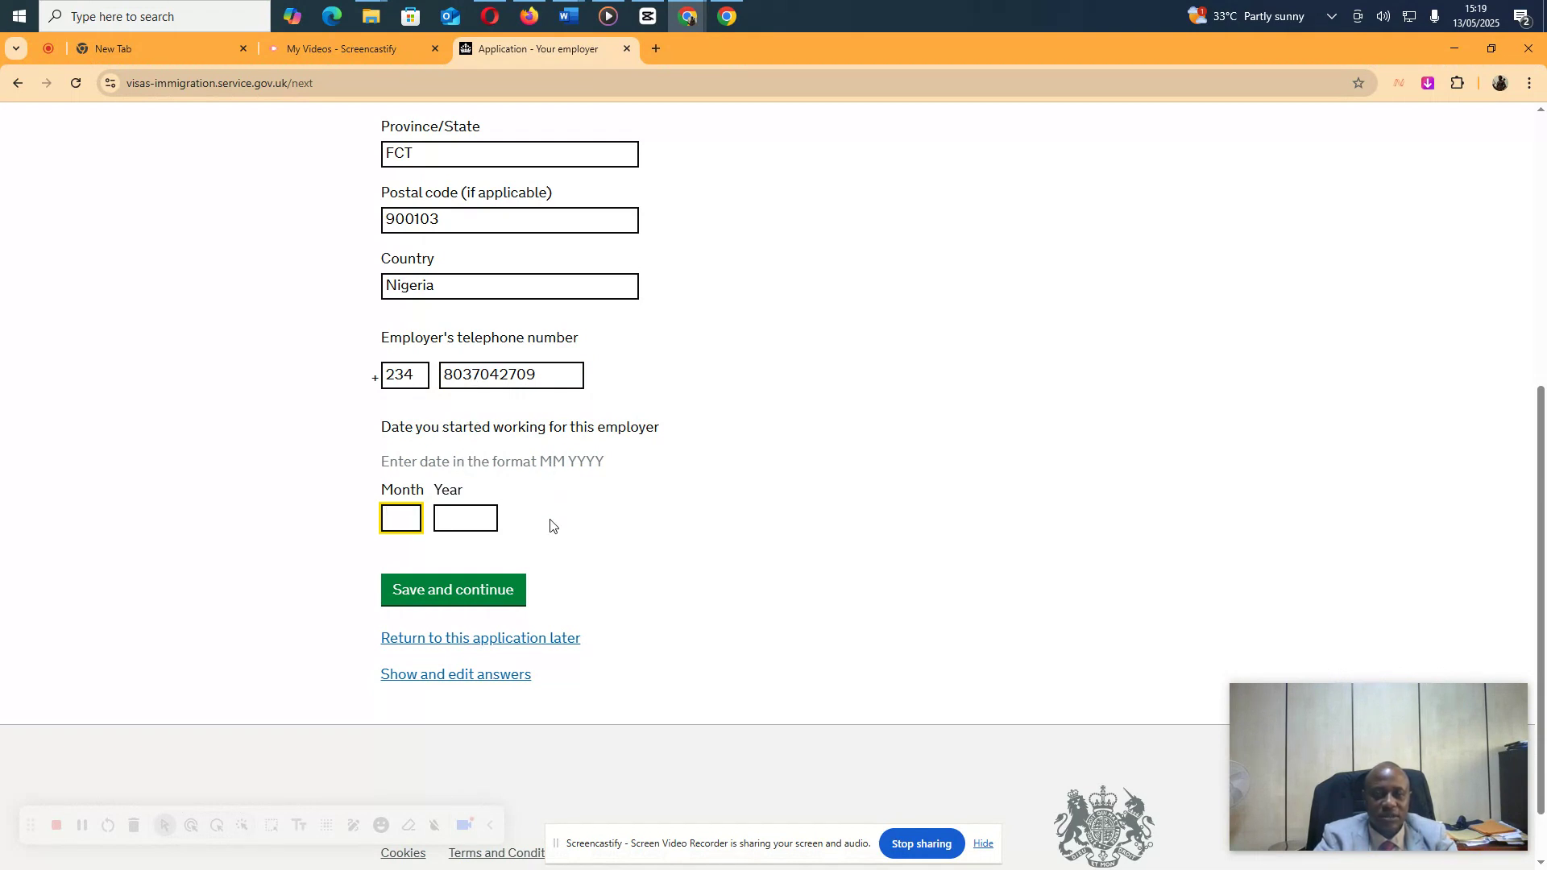
text(07)
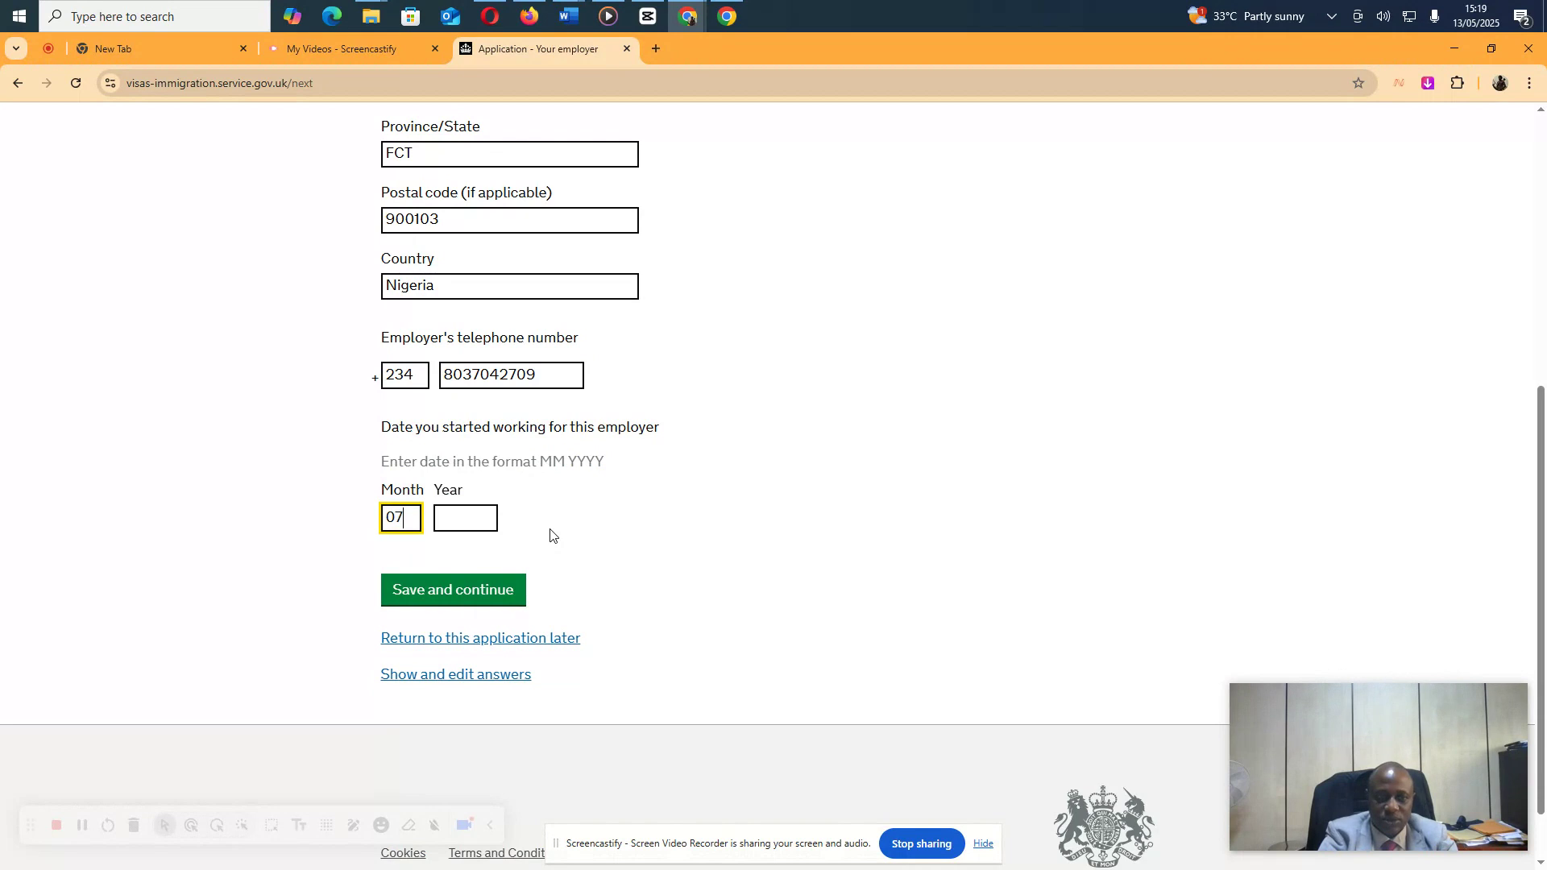
key(Tab)
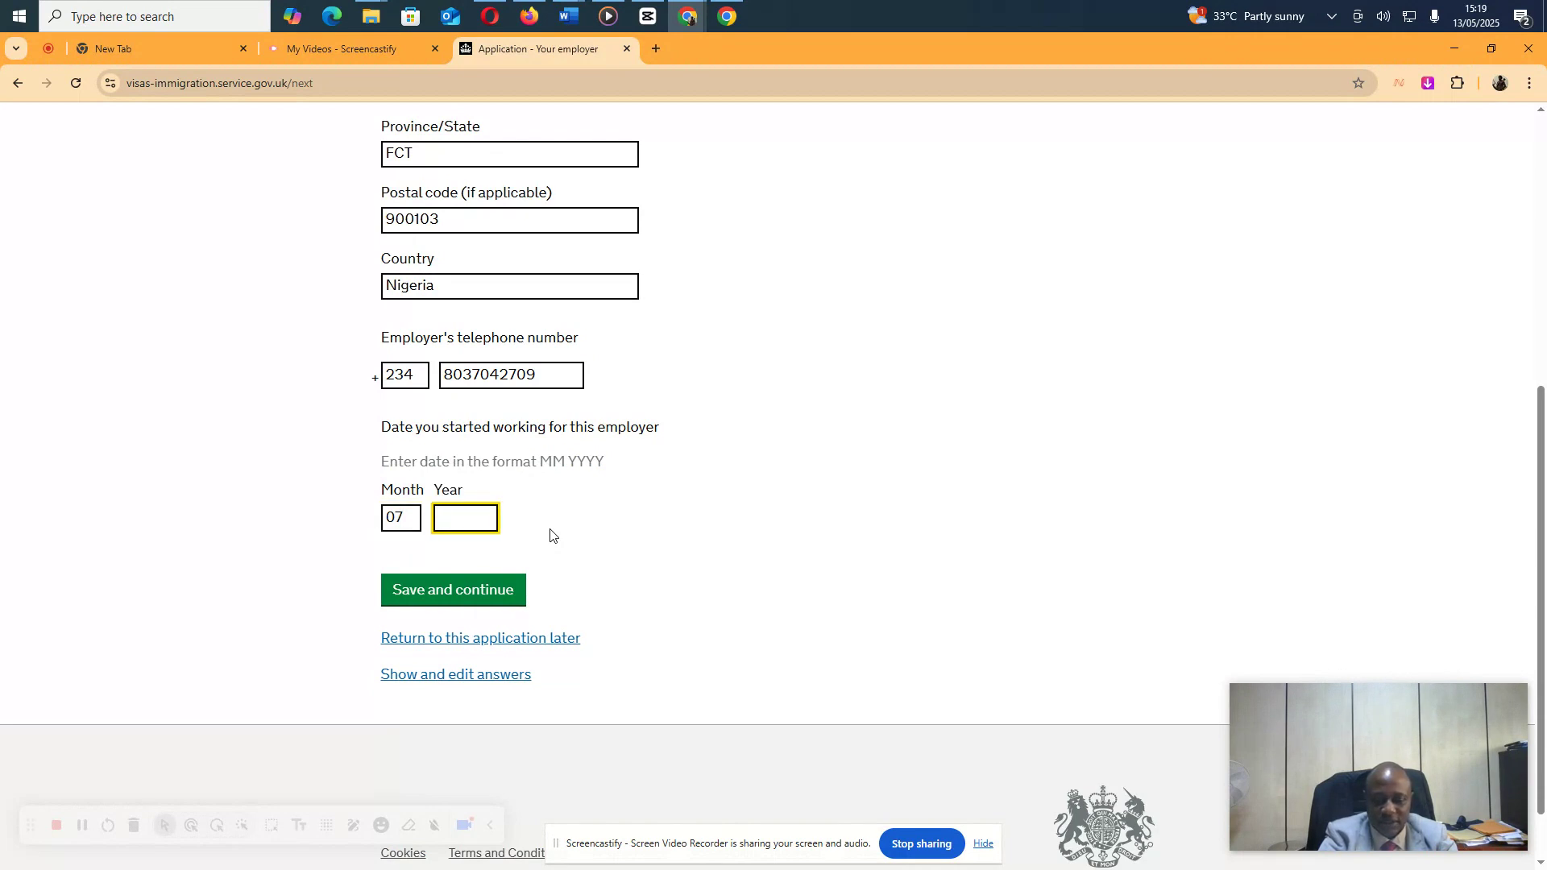
text(2010)
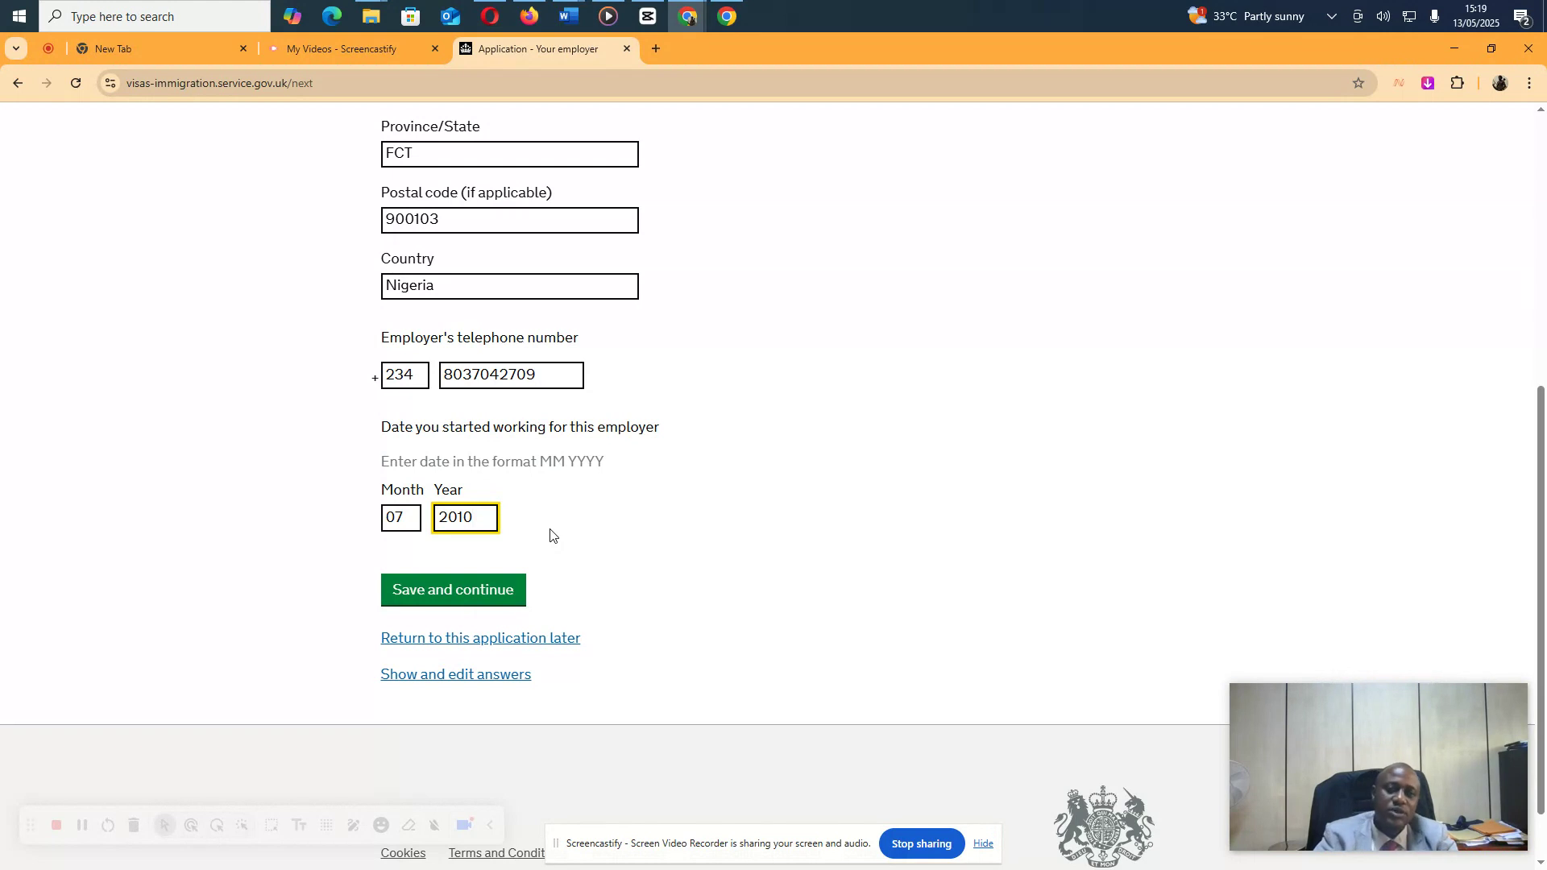
click(498, 579)
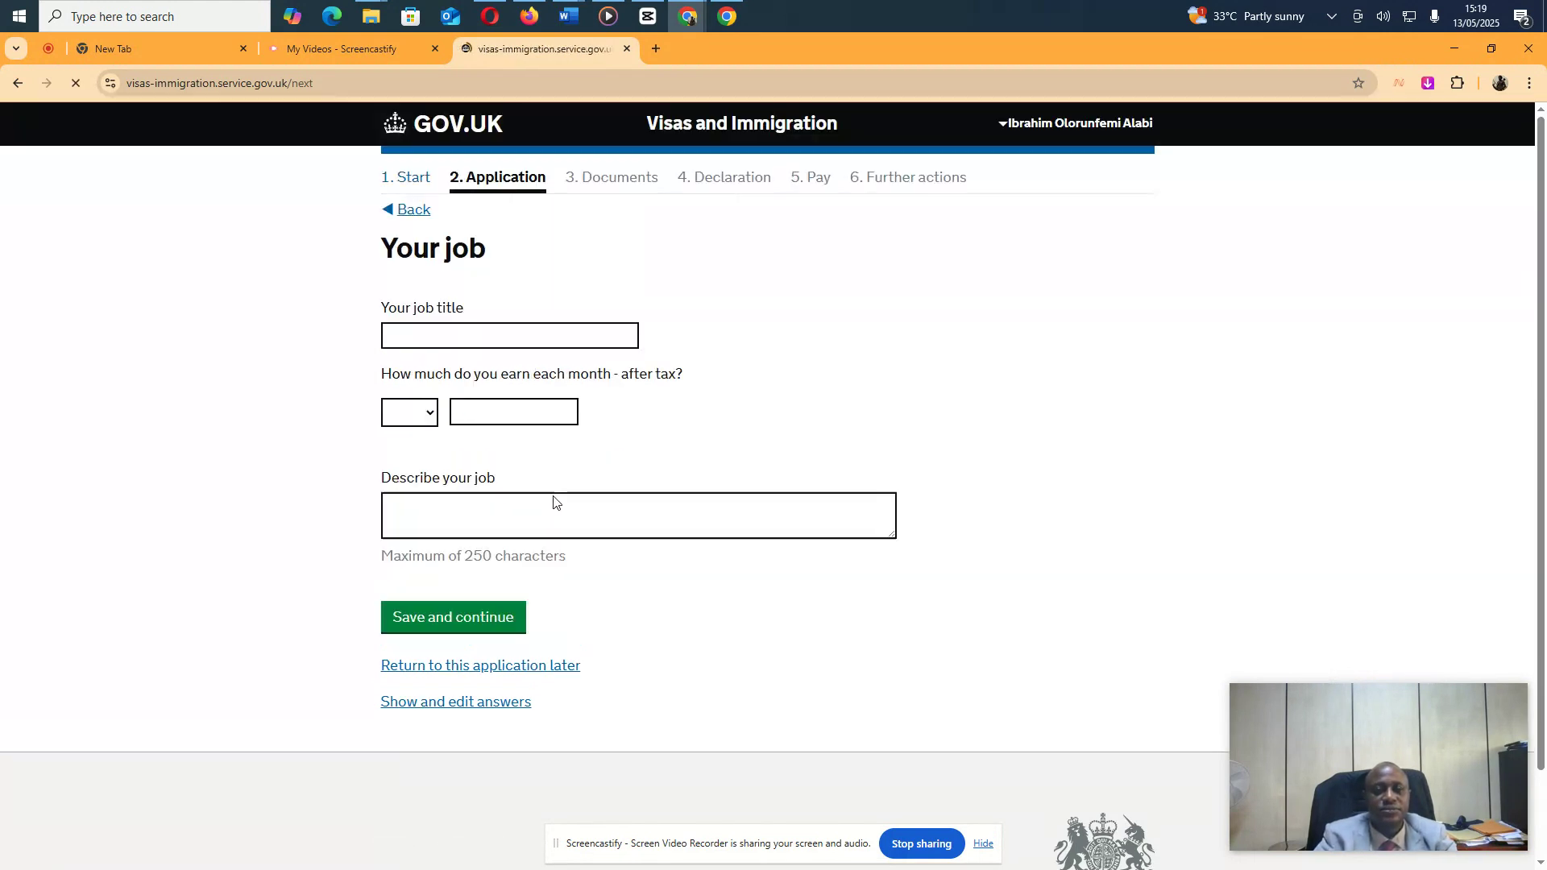
Enter Protocol Officer as job title and choose NGN as the earnings currency
click(481, 341)
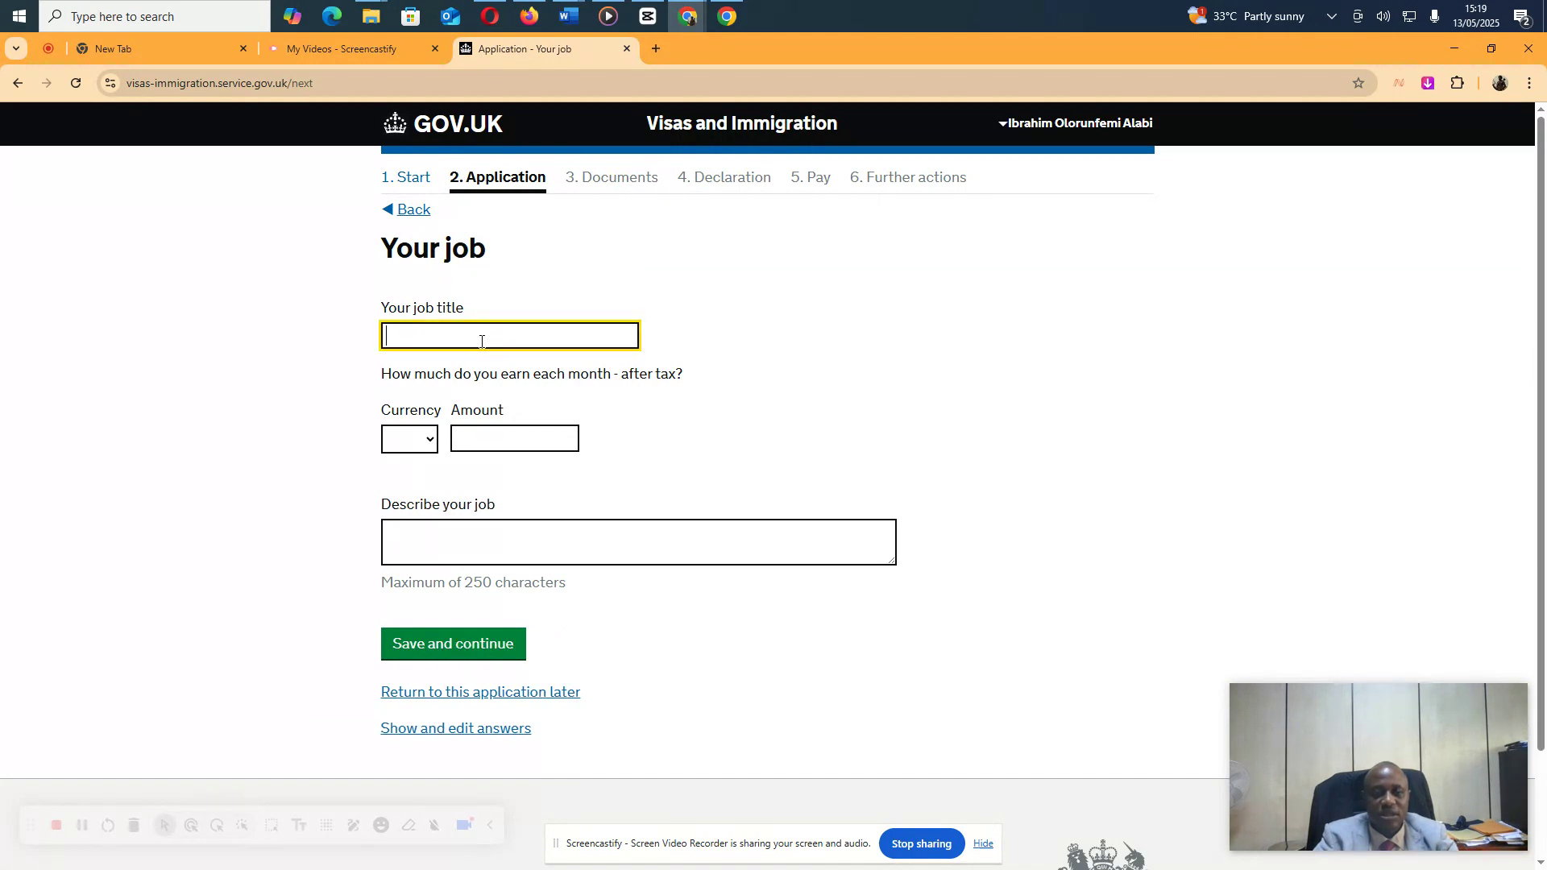
text(A)
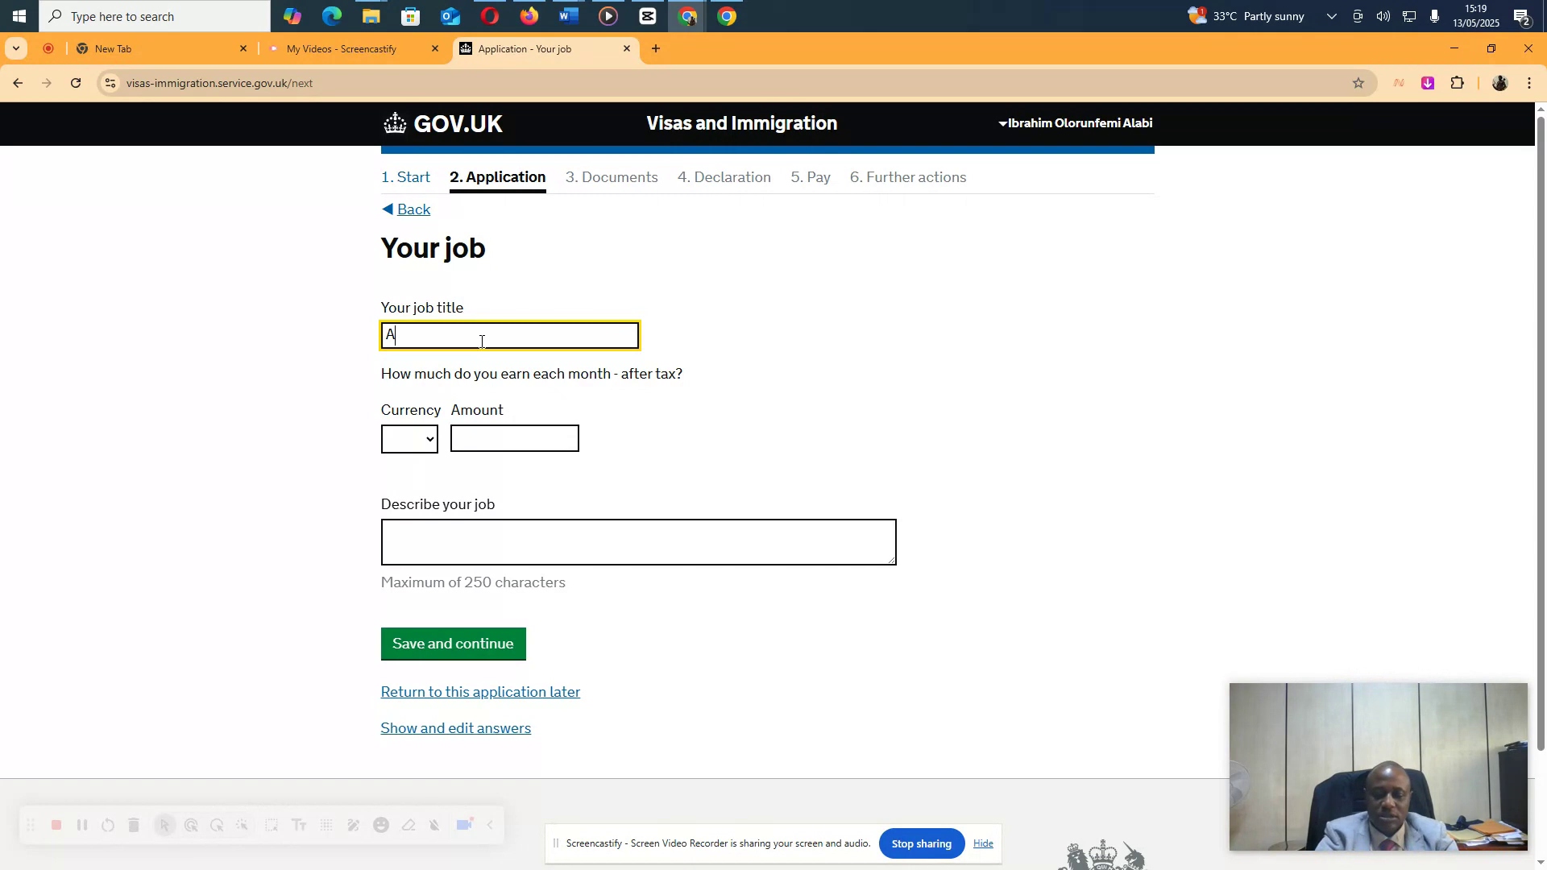
key(BackSpace)
text(Pro)
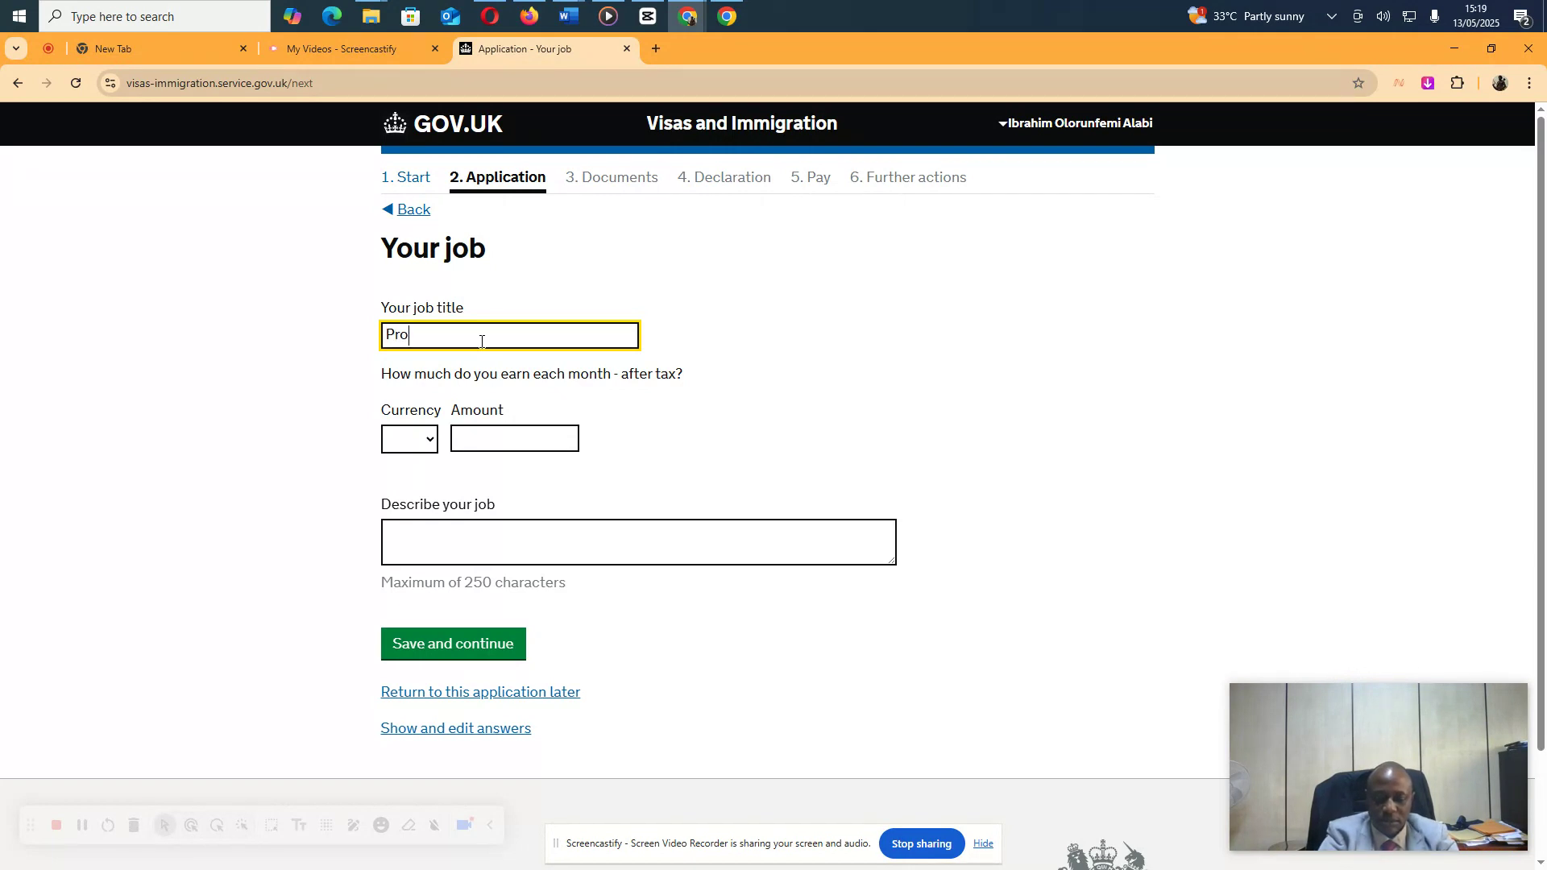
text(tocol Officer)
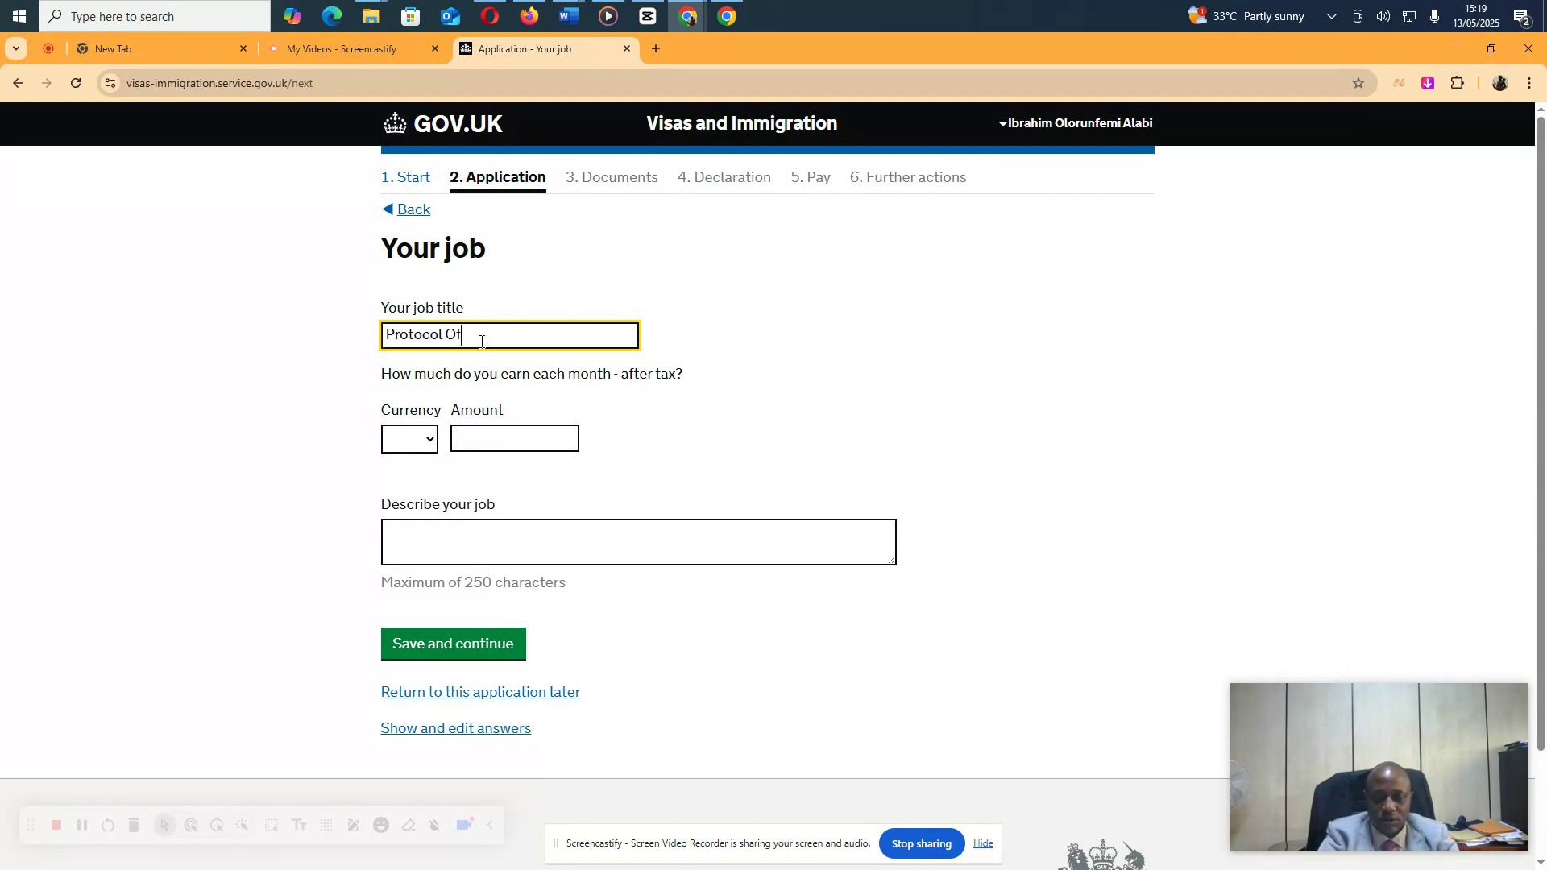
click(432, 442)
click(409, 514)
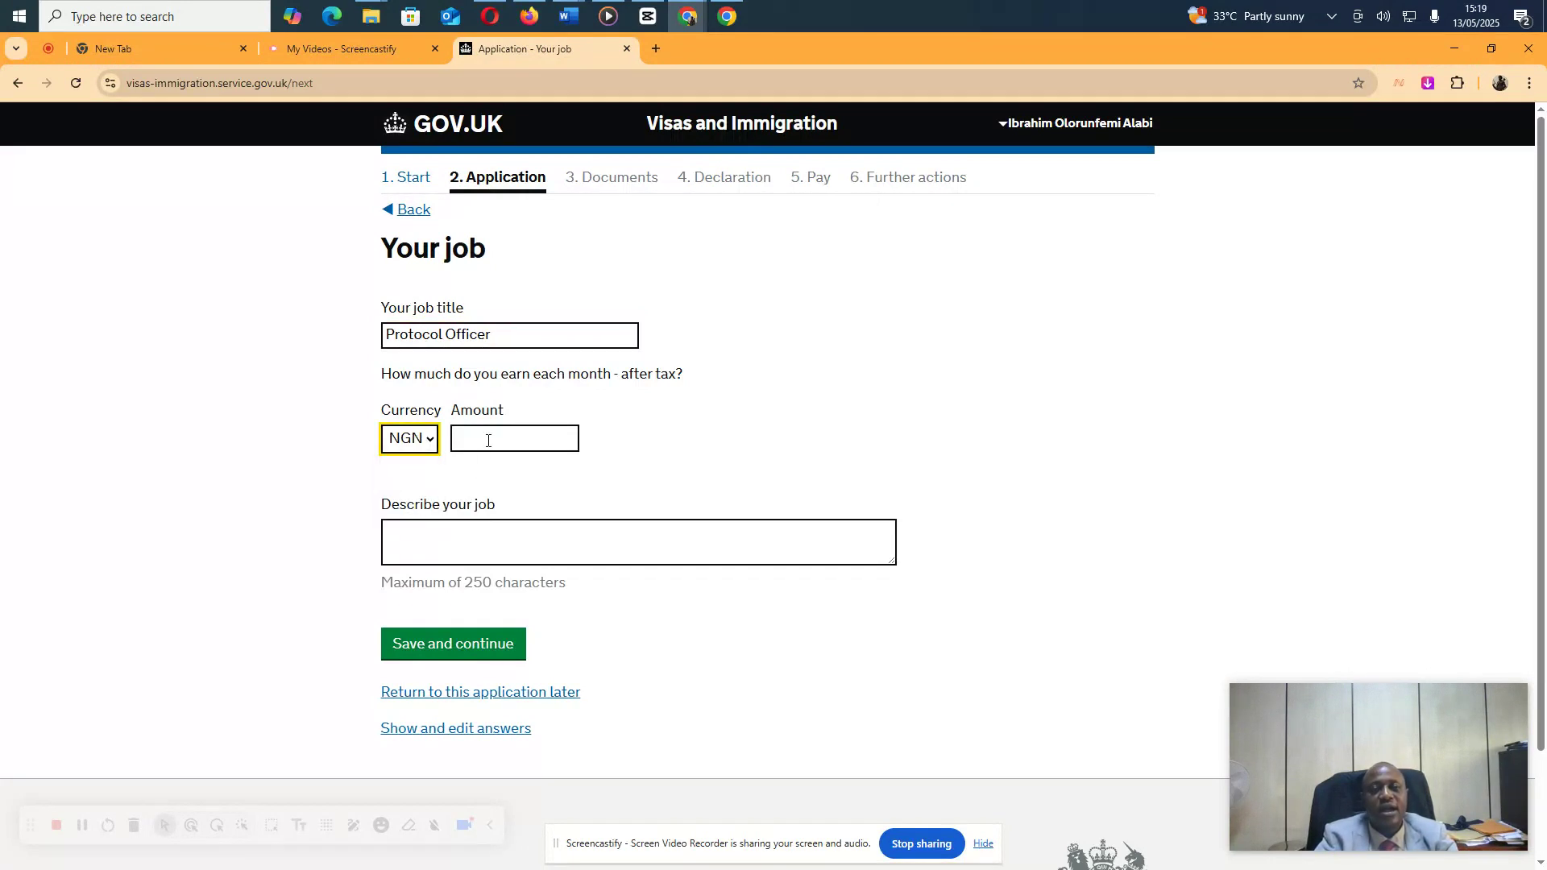
click(489, 436)
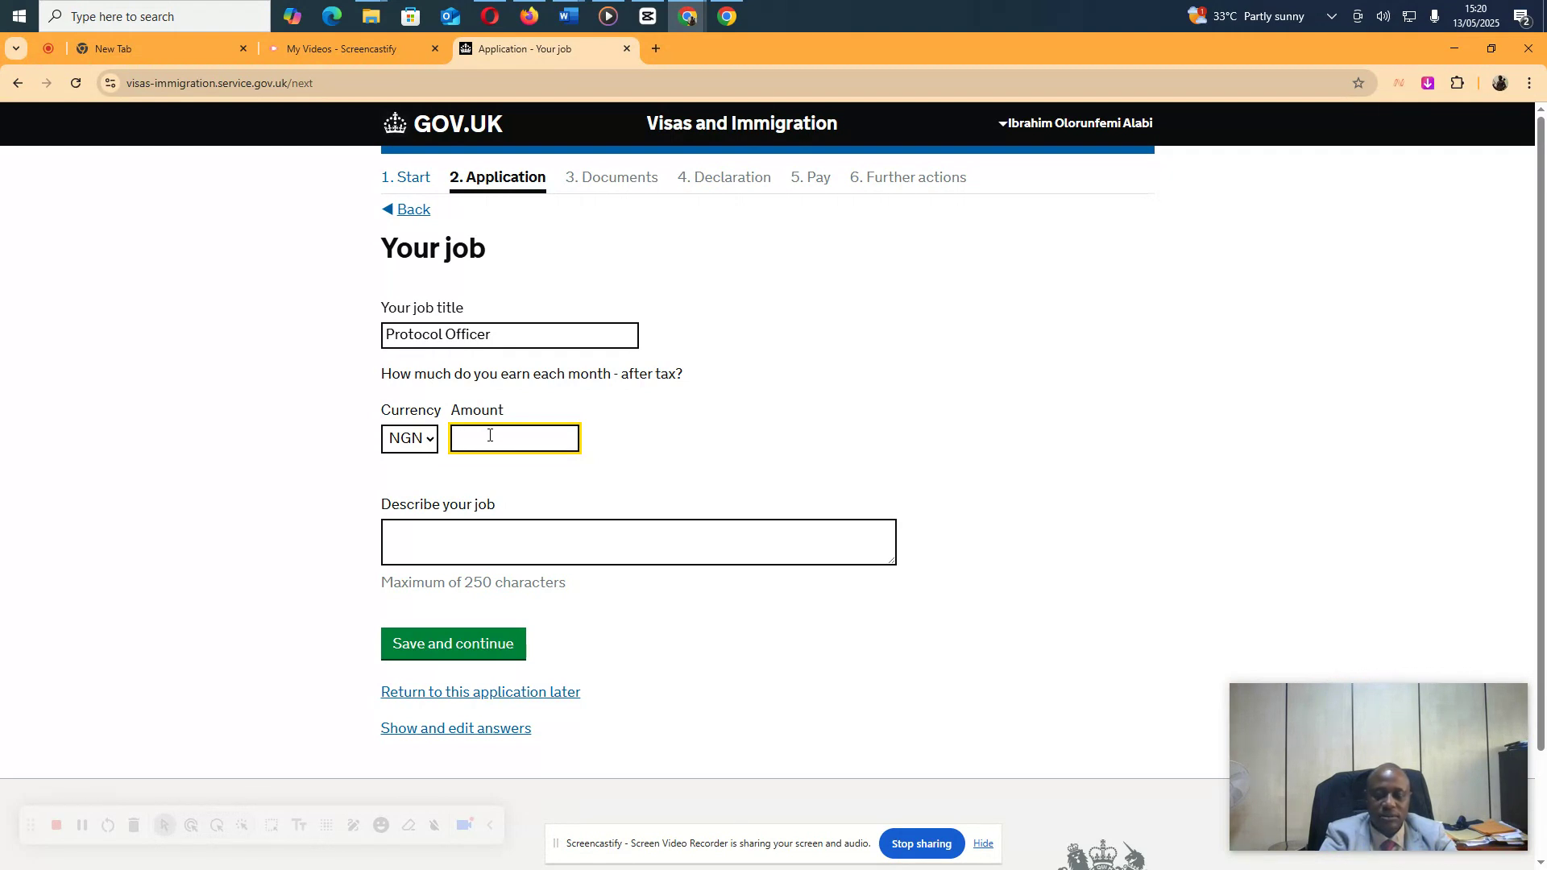
text(145000)
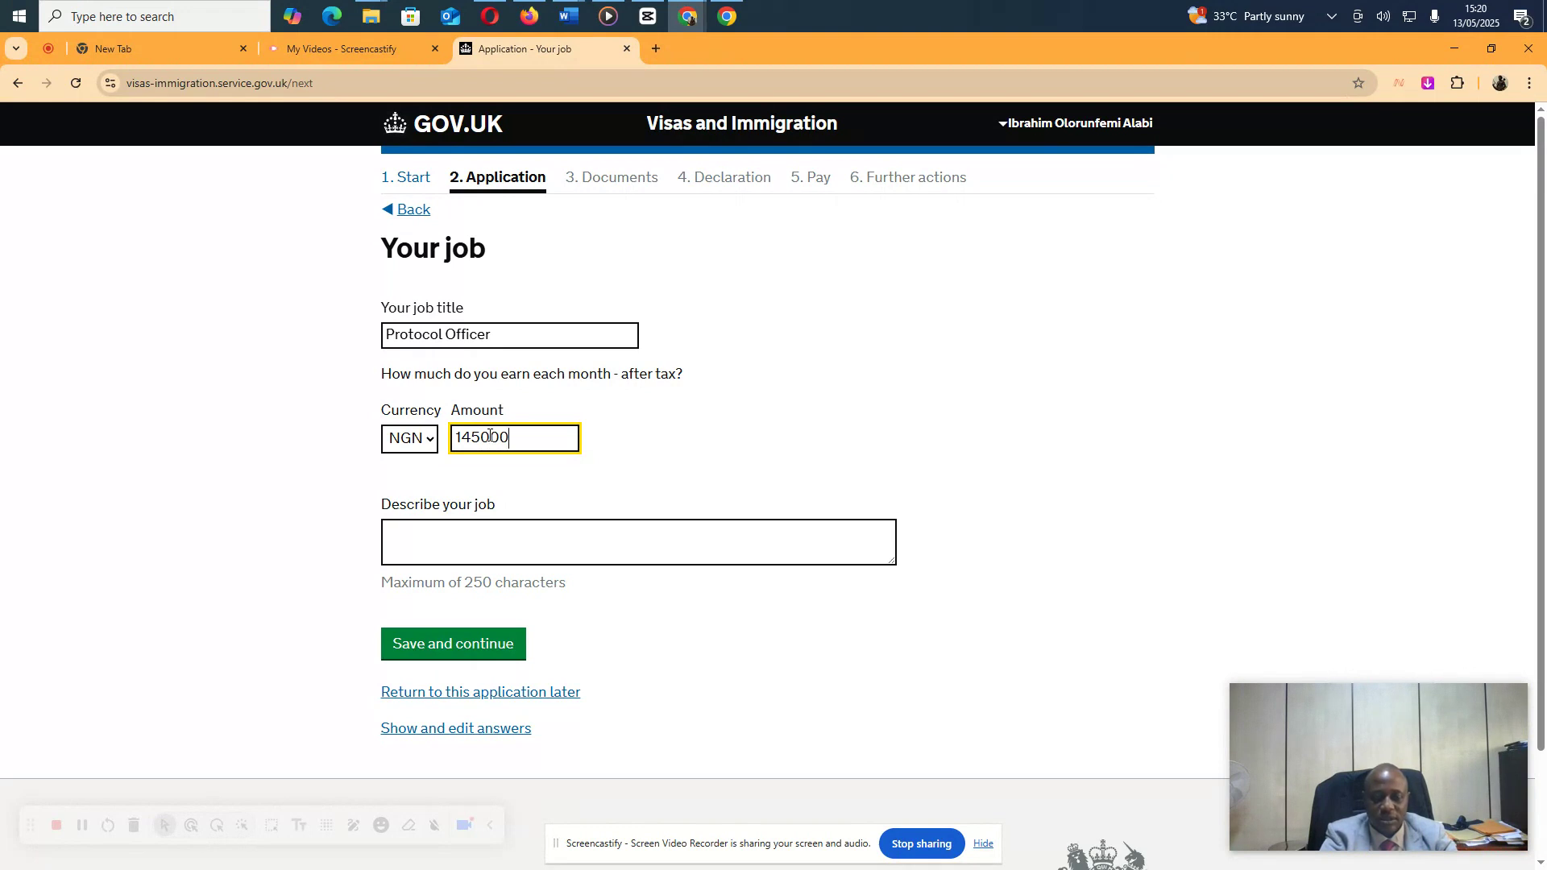
Write the job description on coordinating travel plans for Management Staff and Judicial Officers, then save
key(Tab)
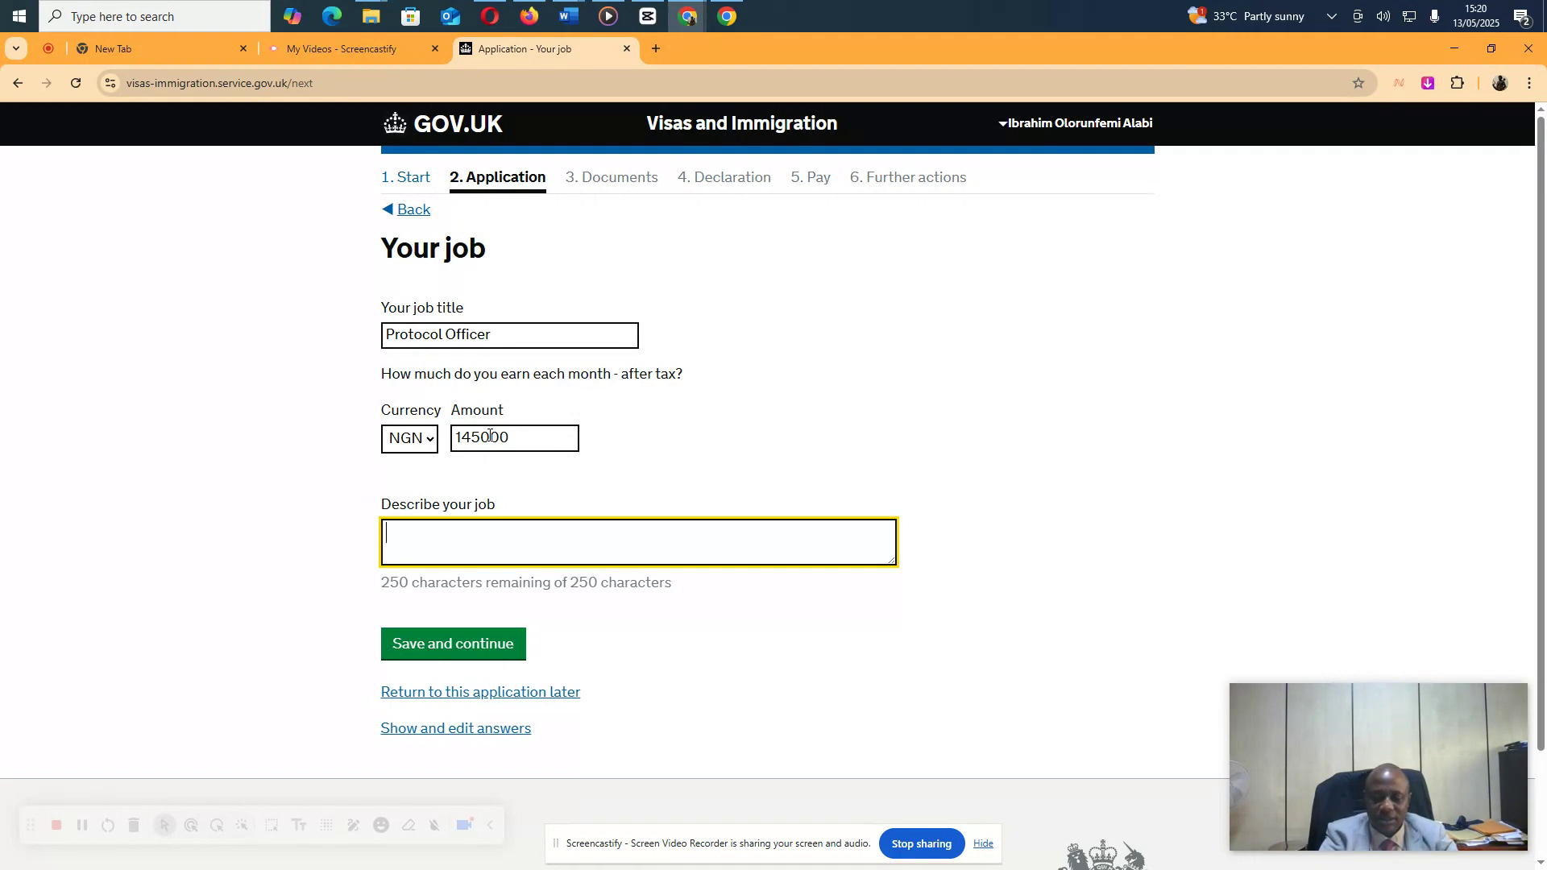
text(I am res)
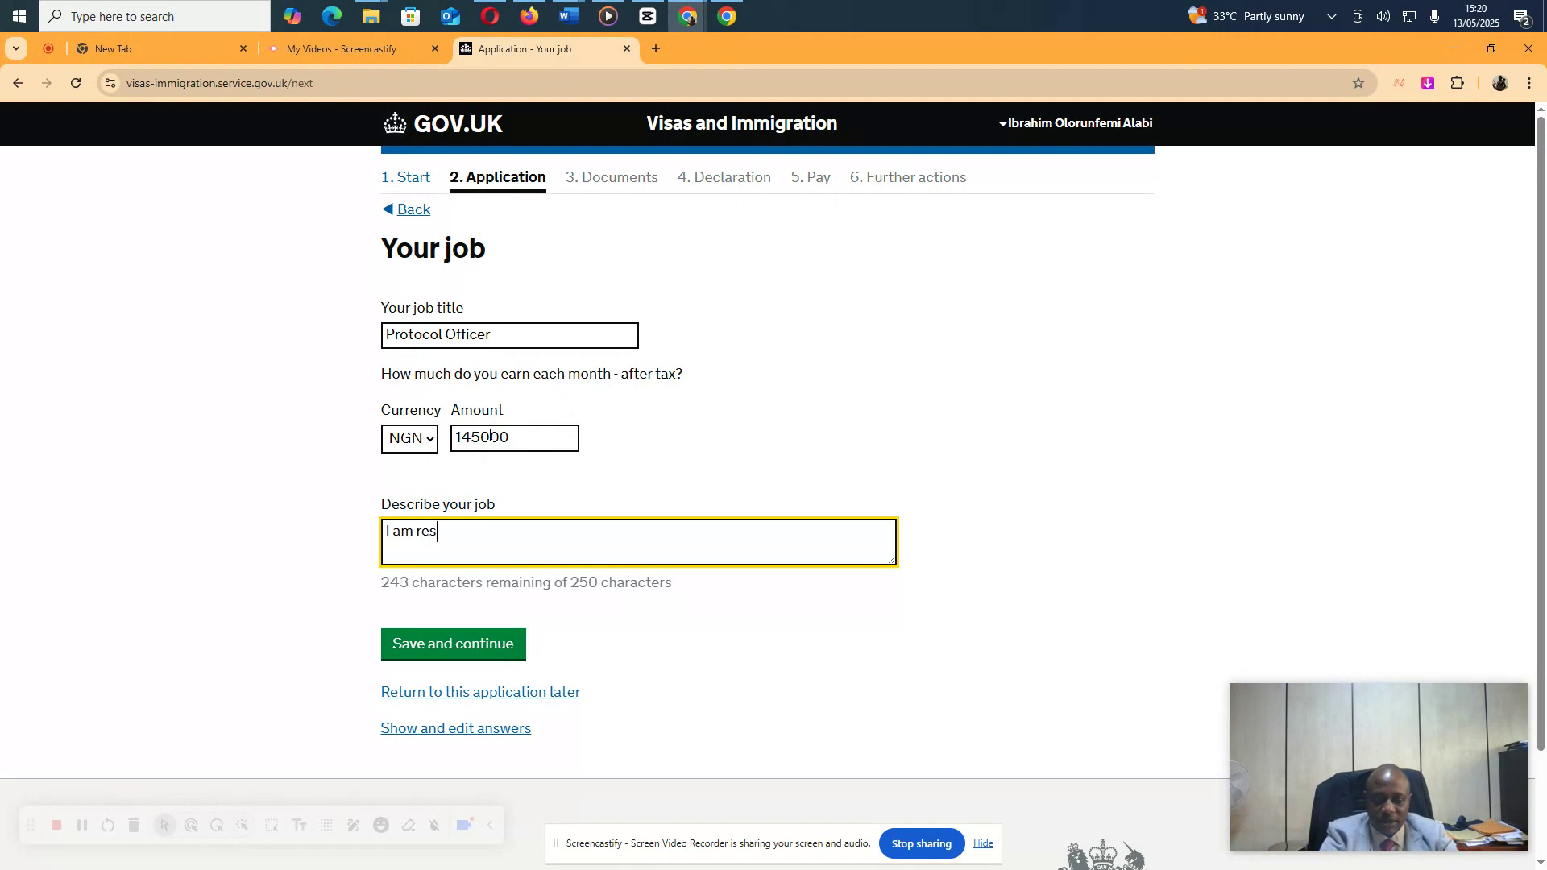
text(po)
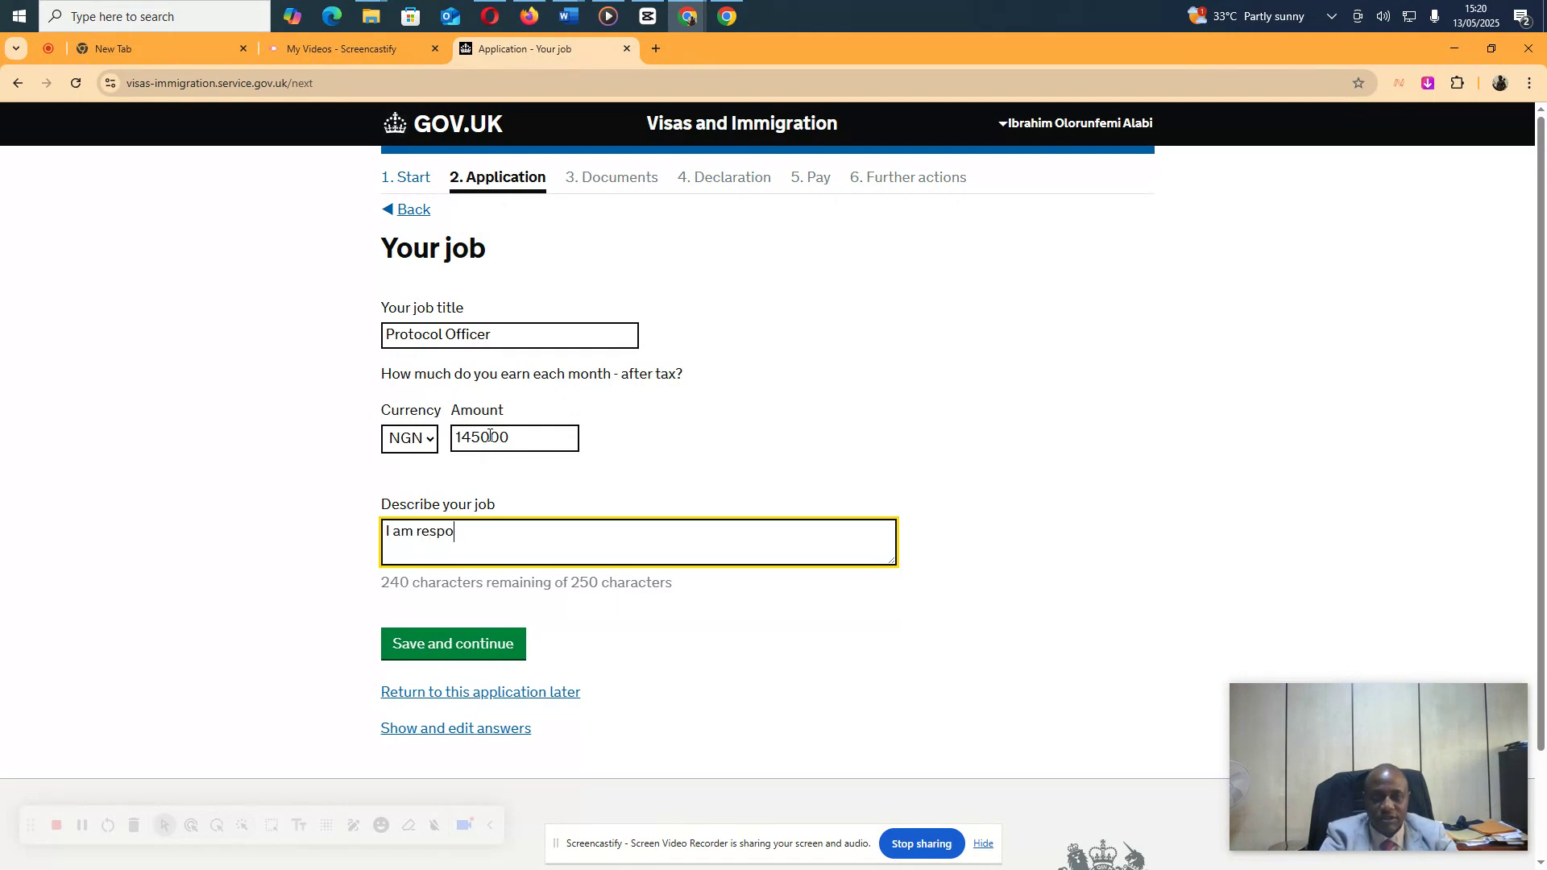
text(nsible for the c)
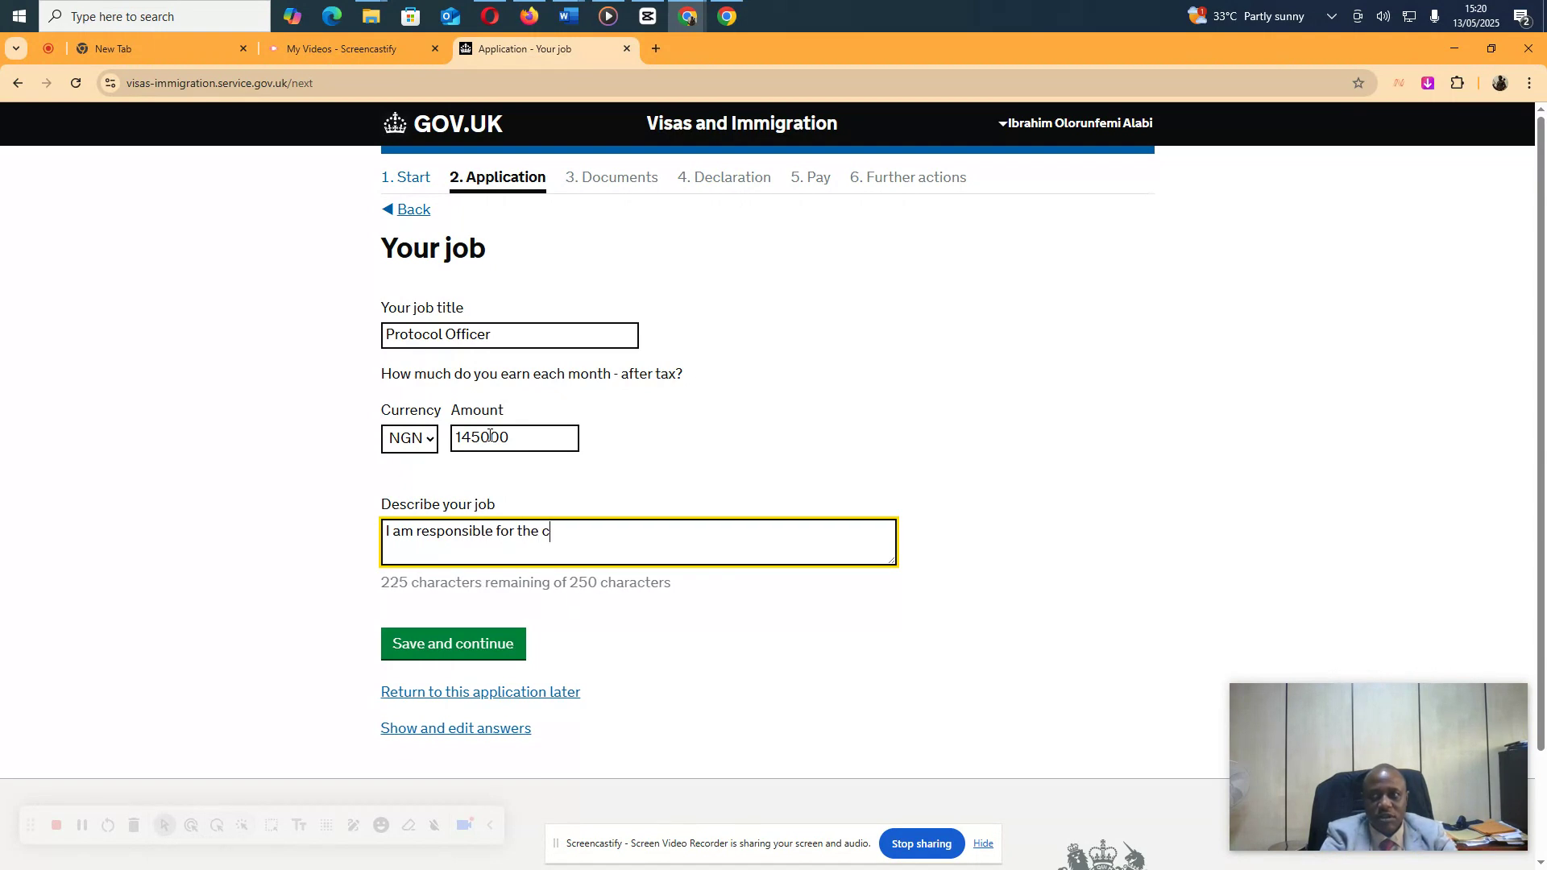
text(oordination, )
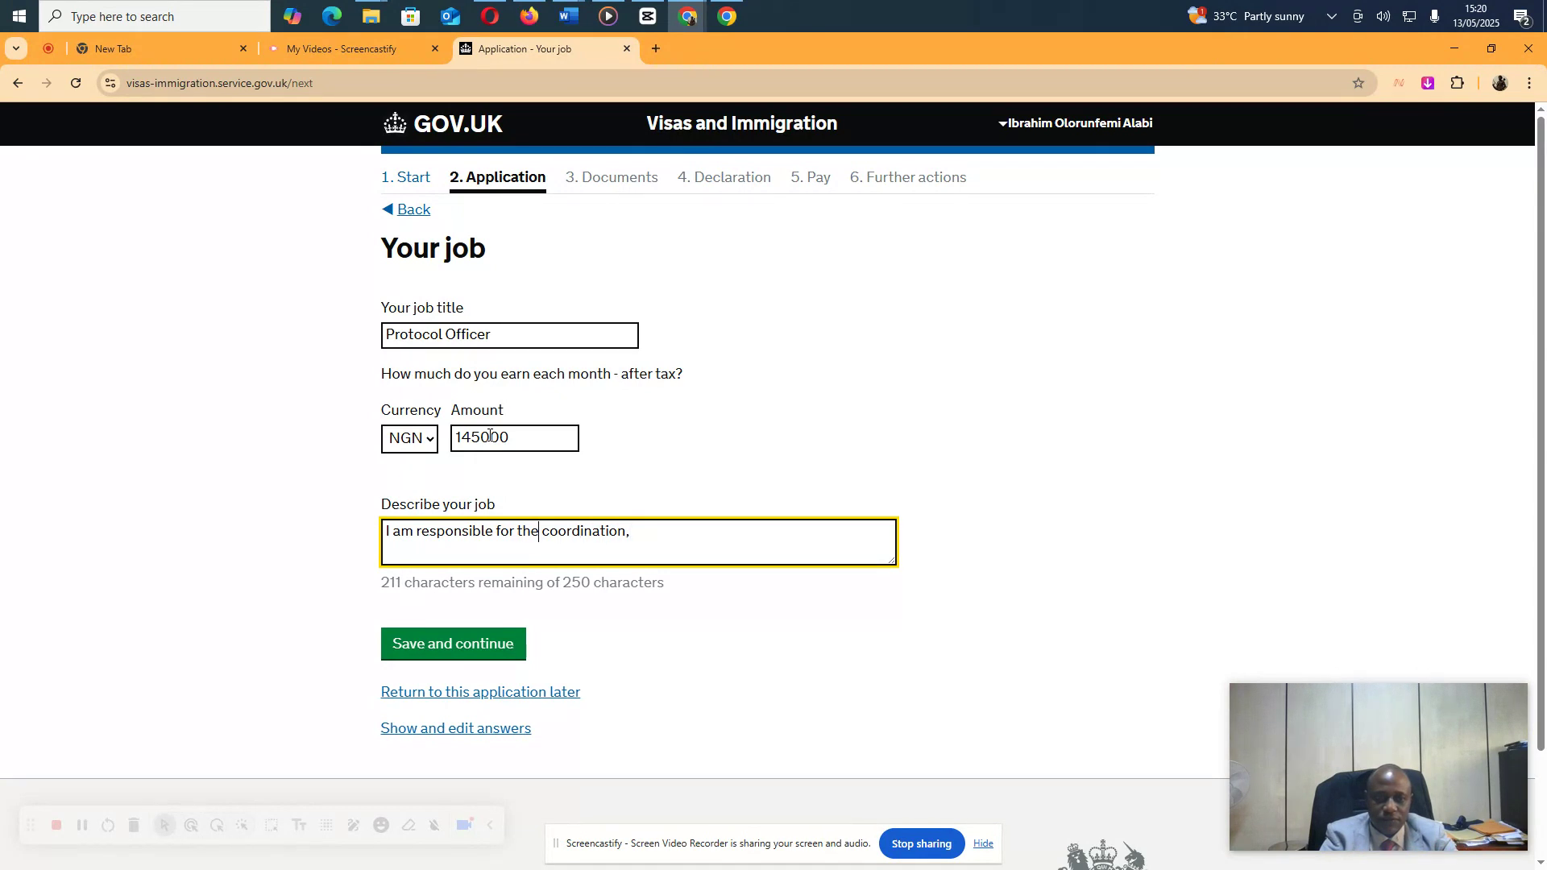
text(conceptu)
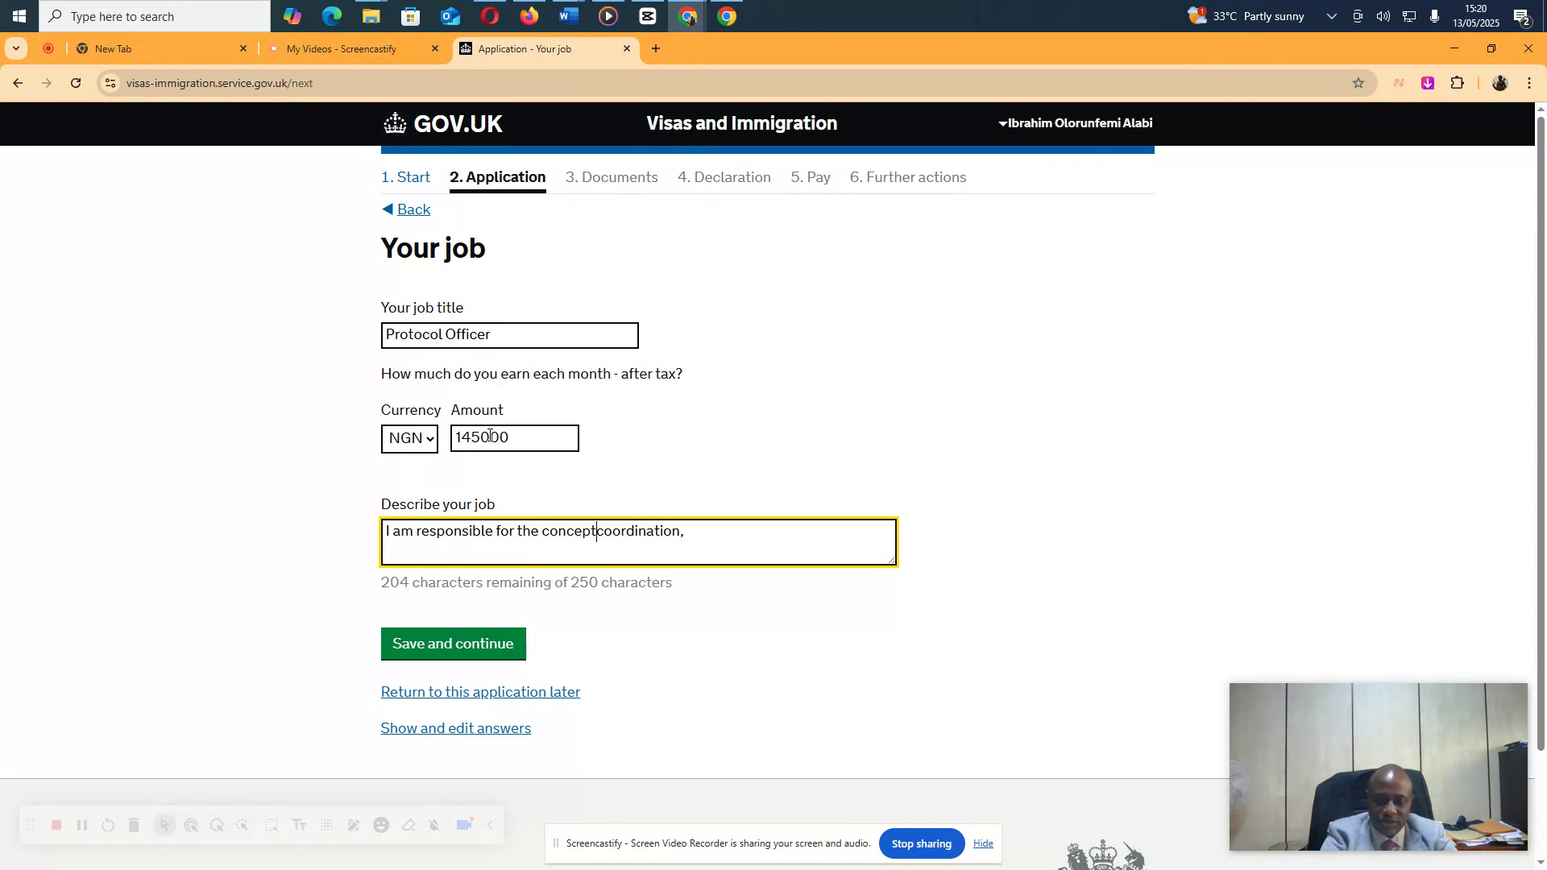
text(ali)
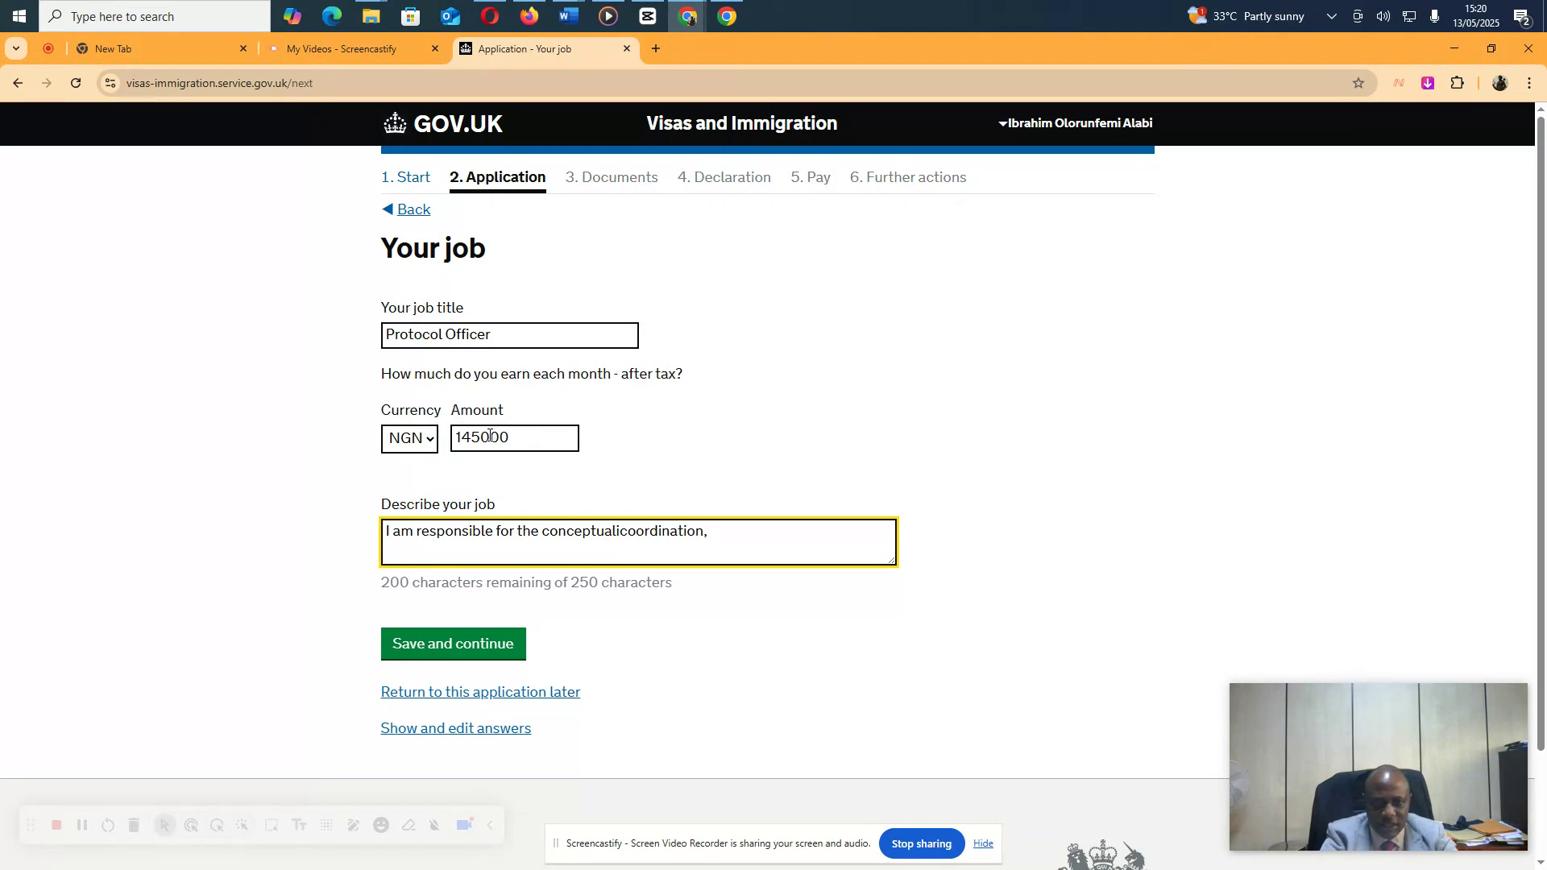
key(BackSpace)
key(BackSpace)
key(BackSpace)
text(al)
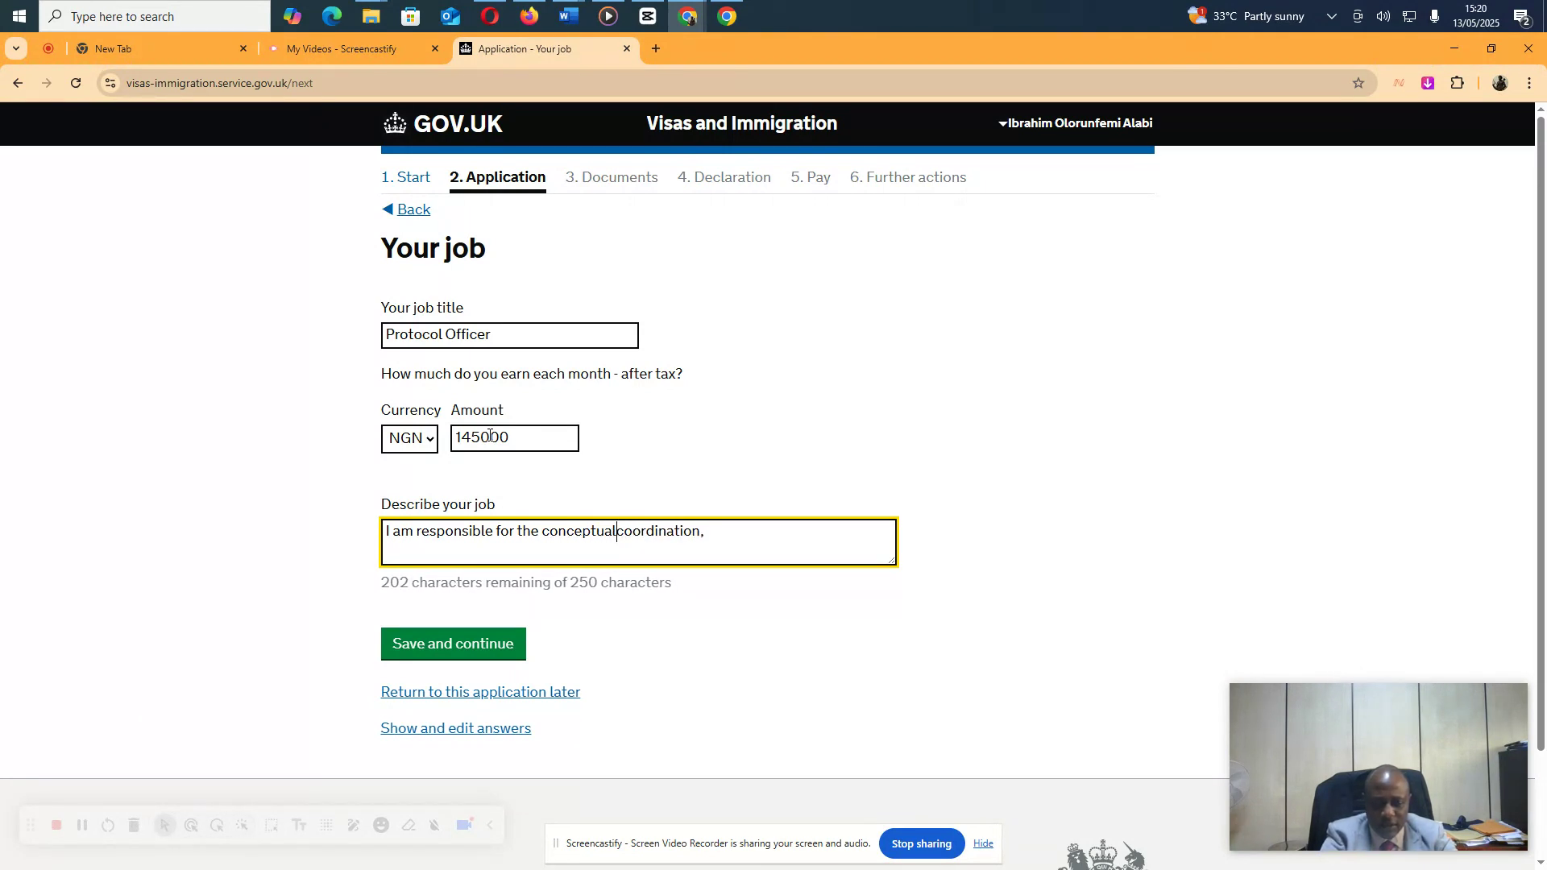
text(ize)
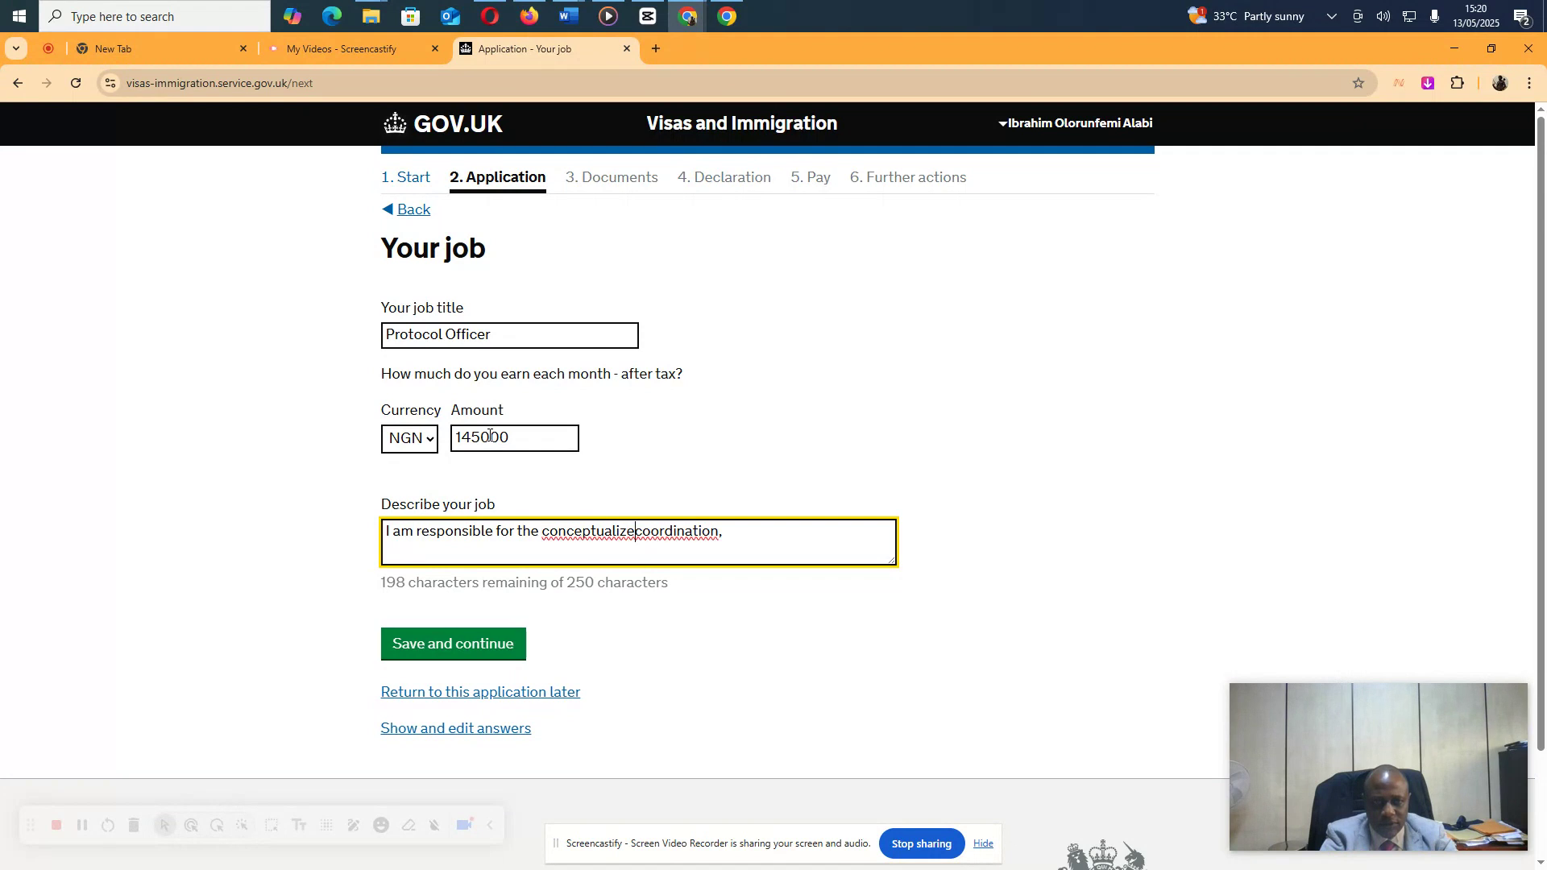
key(BackSpace)
text(ation, )
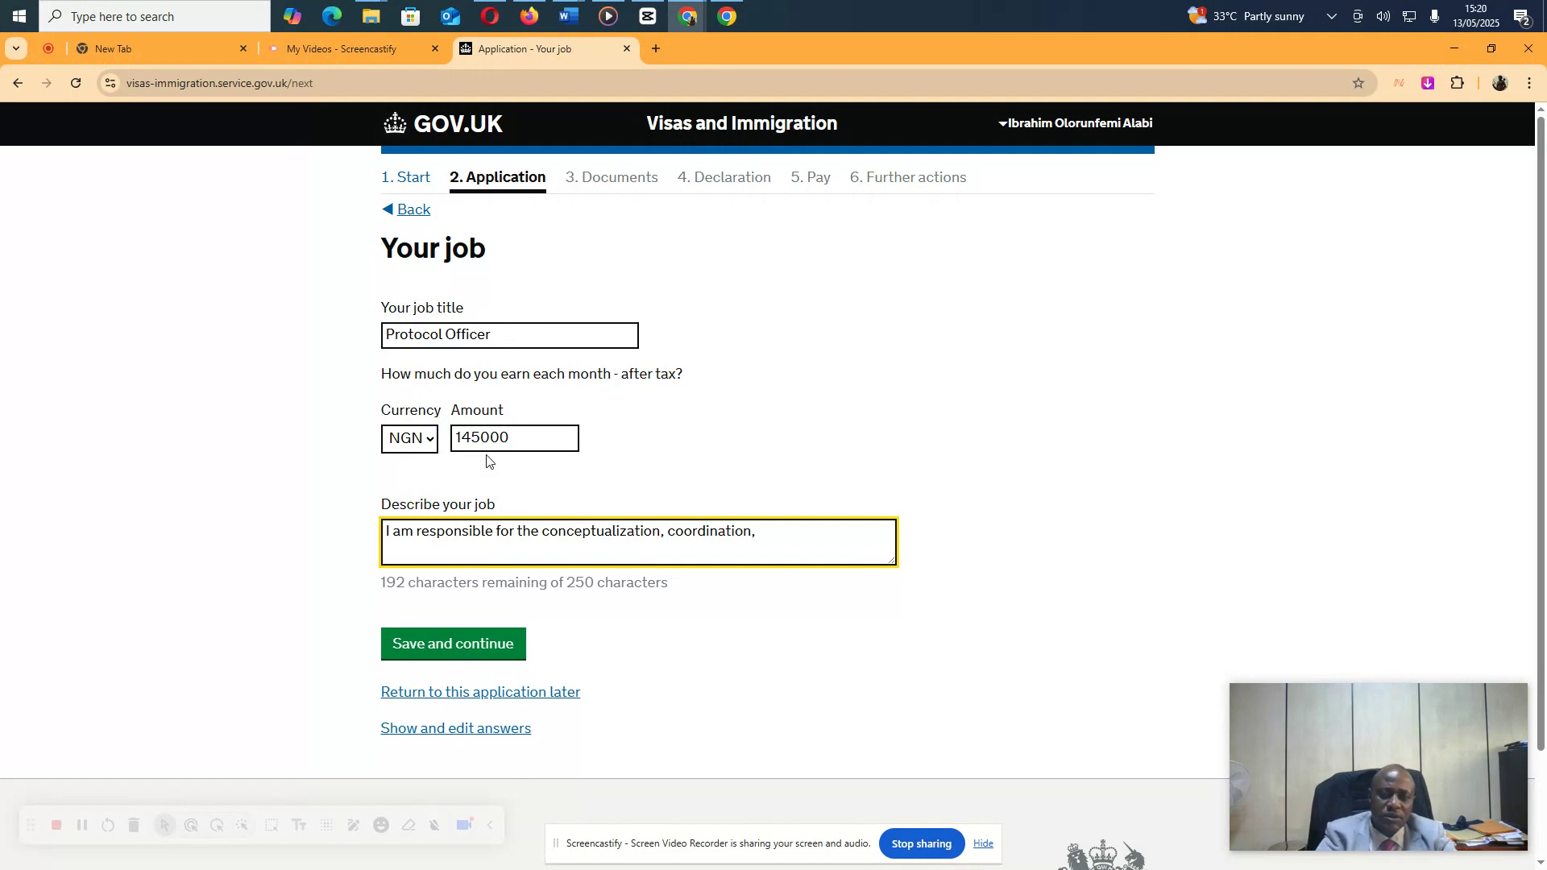
text(implementat)
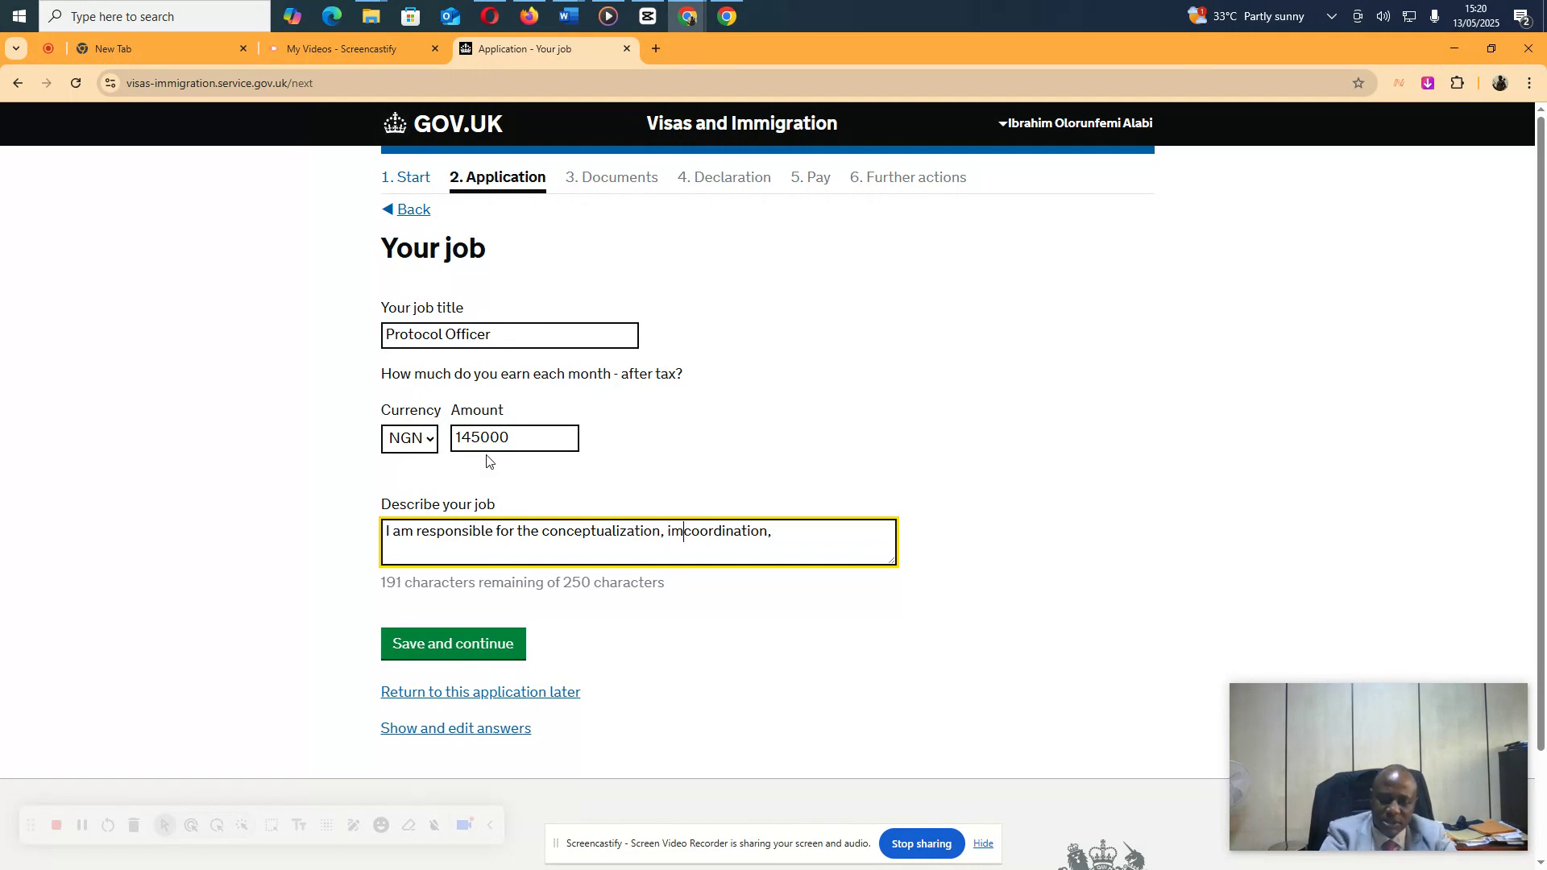
text(ion )
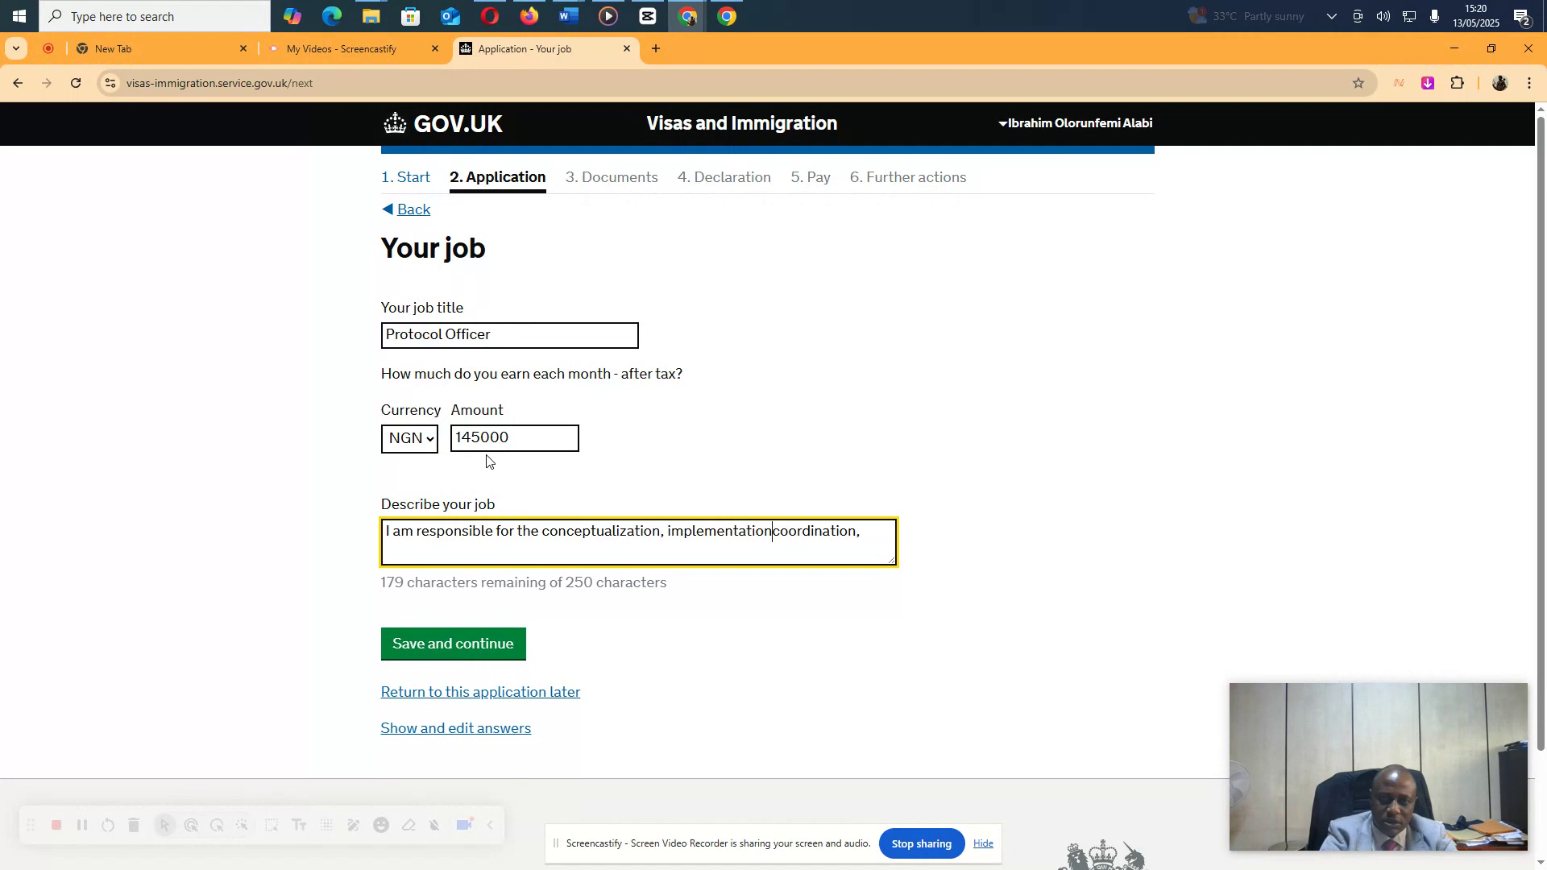
text(&)
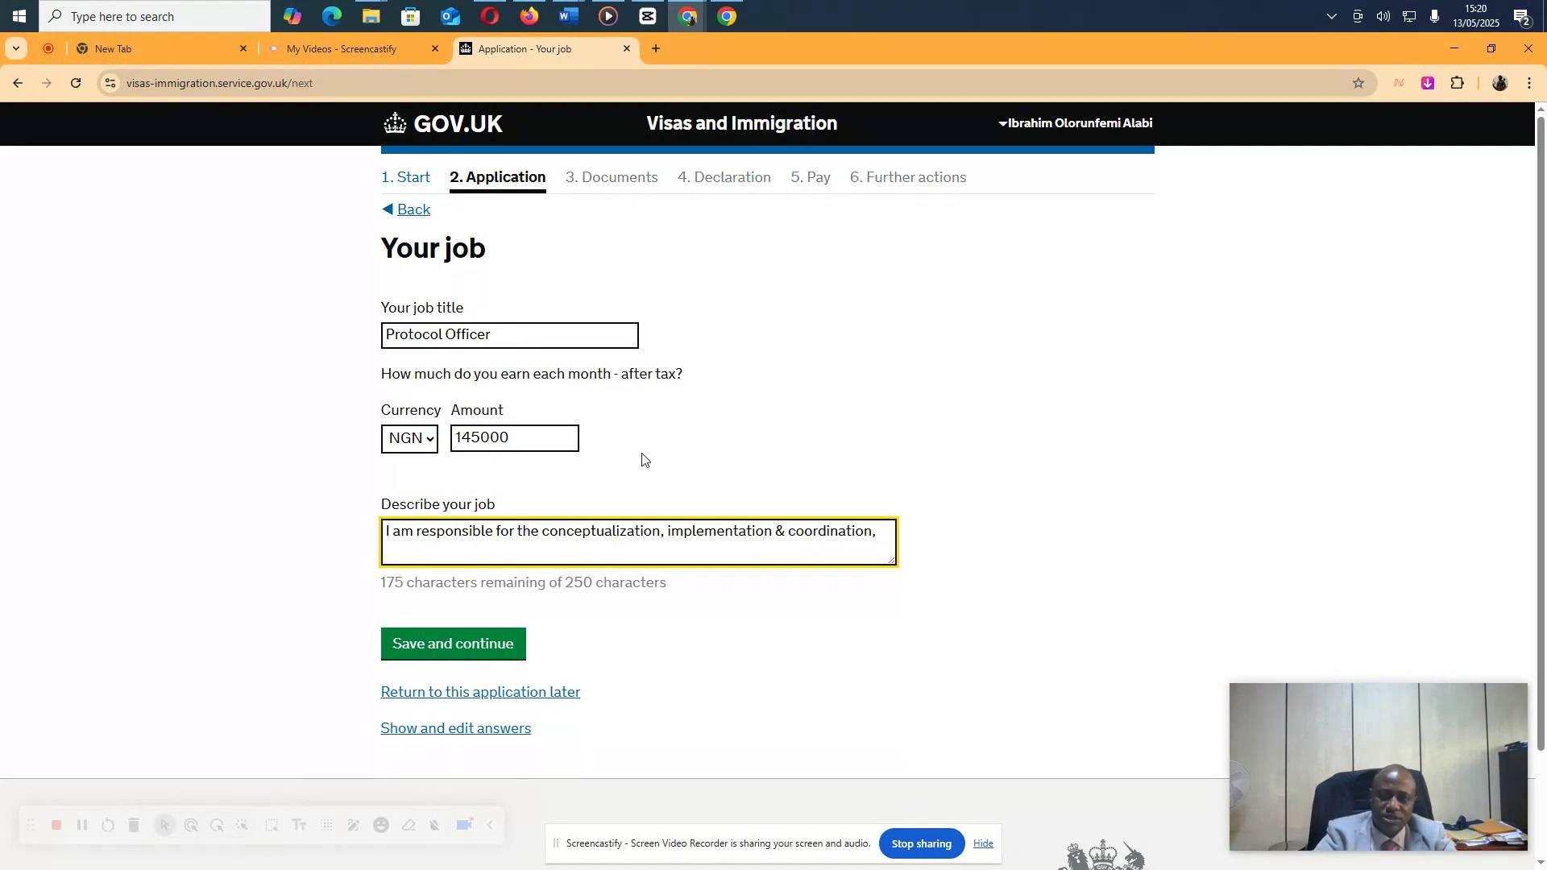
click(883, 535)
key(BackSpace)
key(BackSpace)
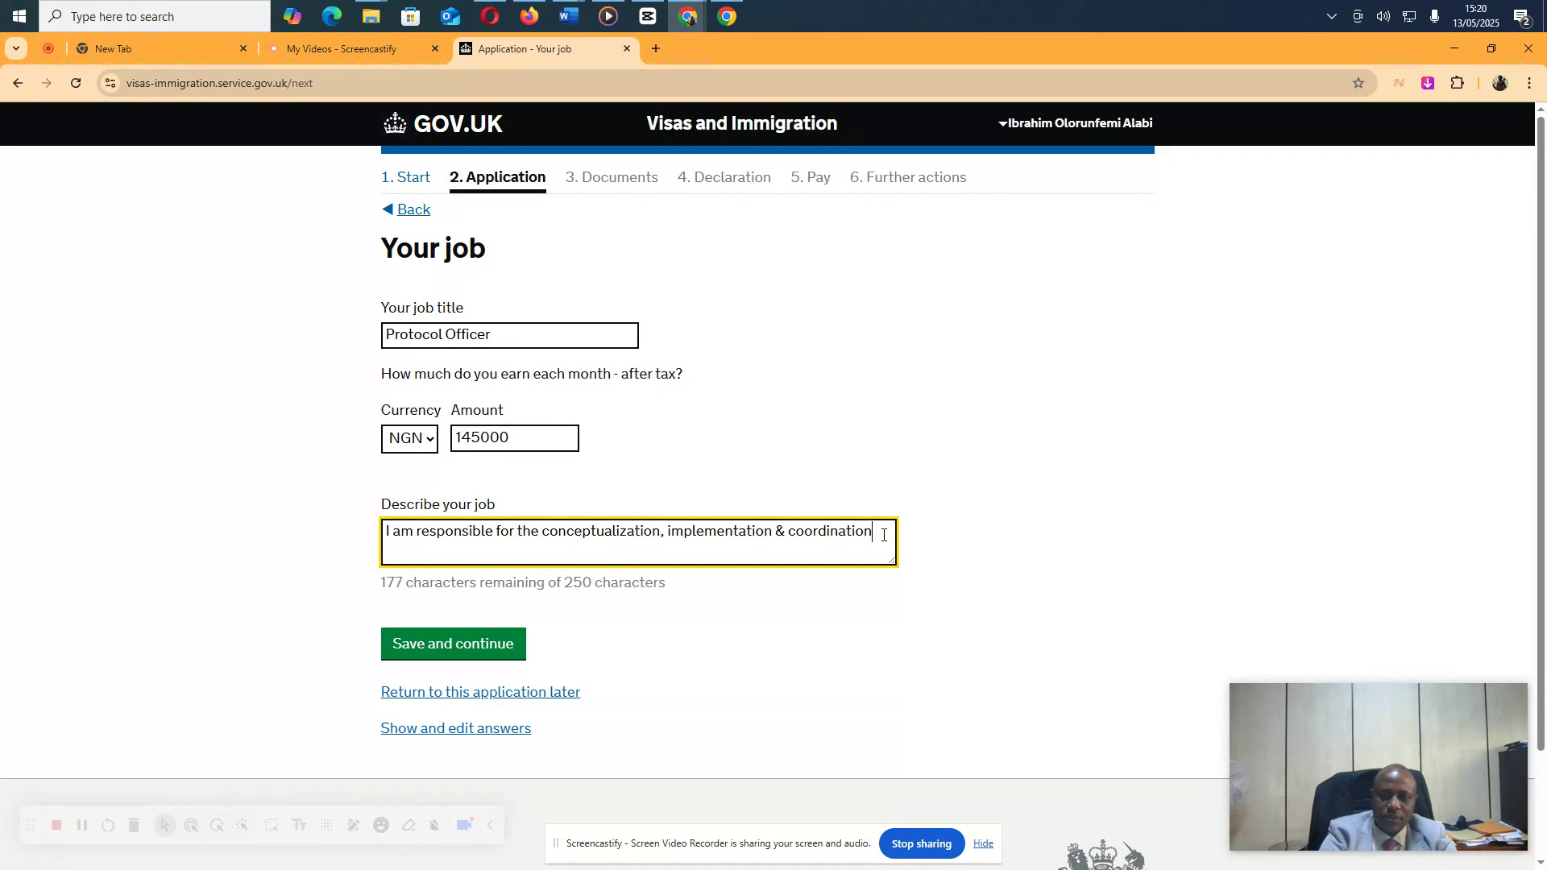
text(of all t)
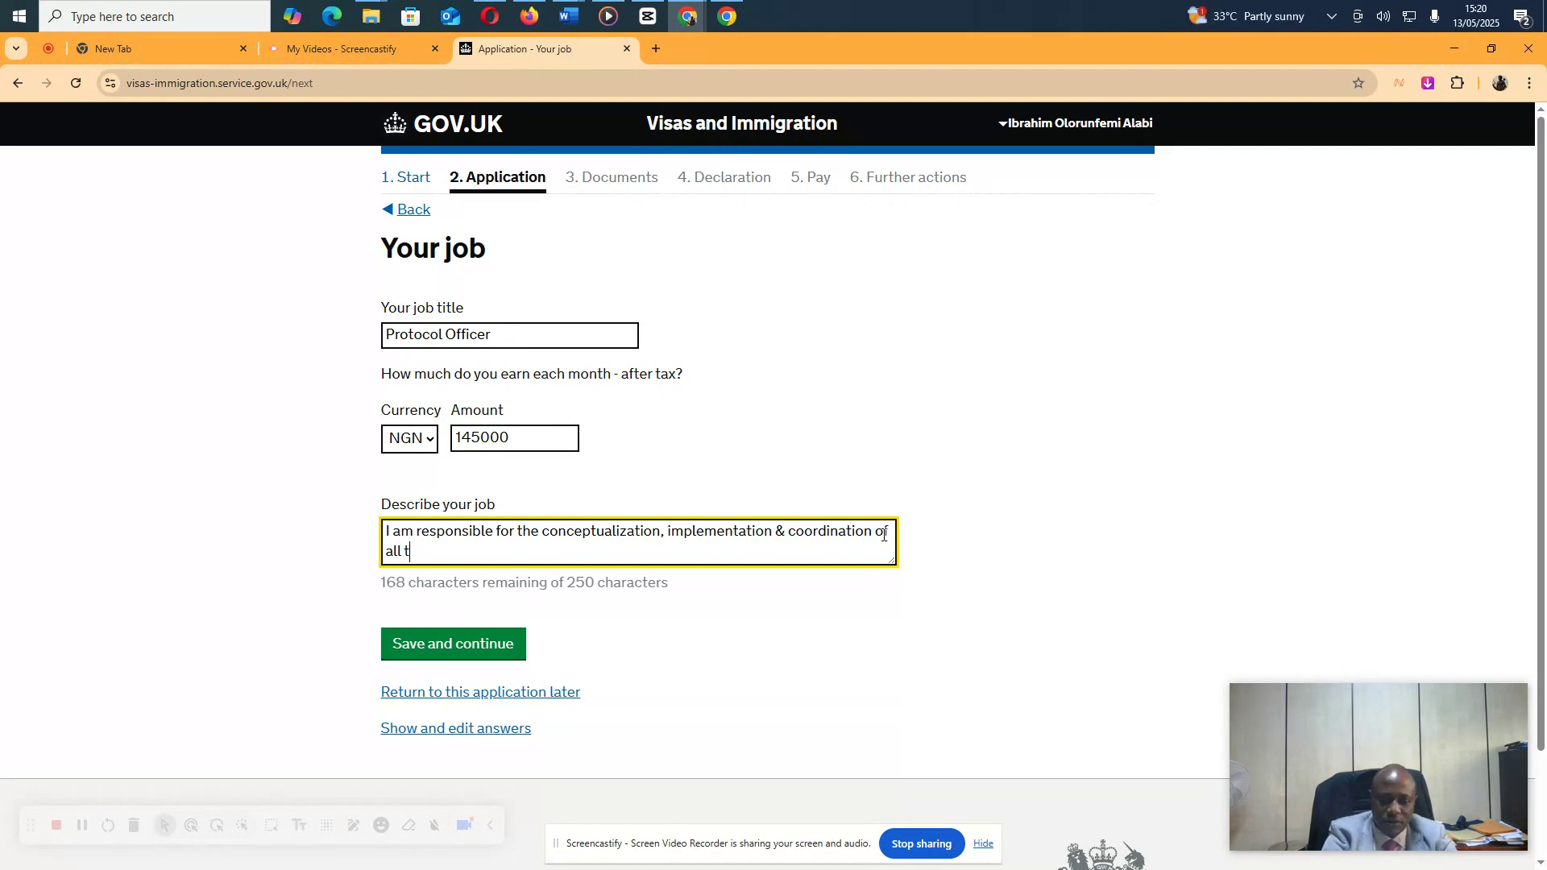
text(ravel plans f)
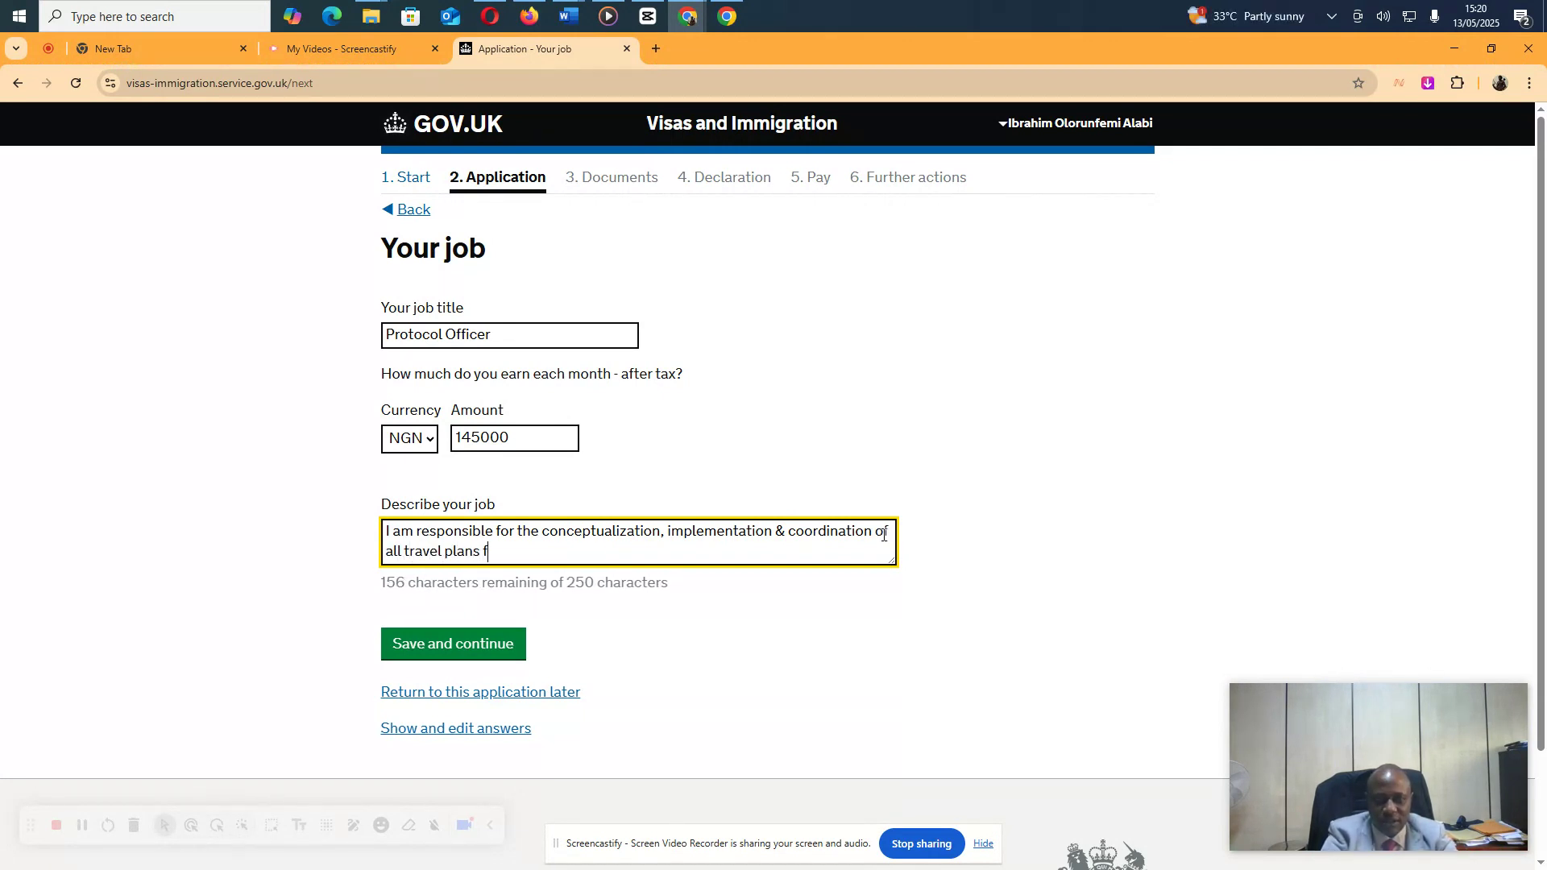
text(or Management Staff)
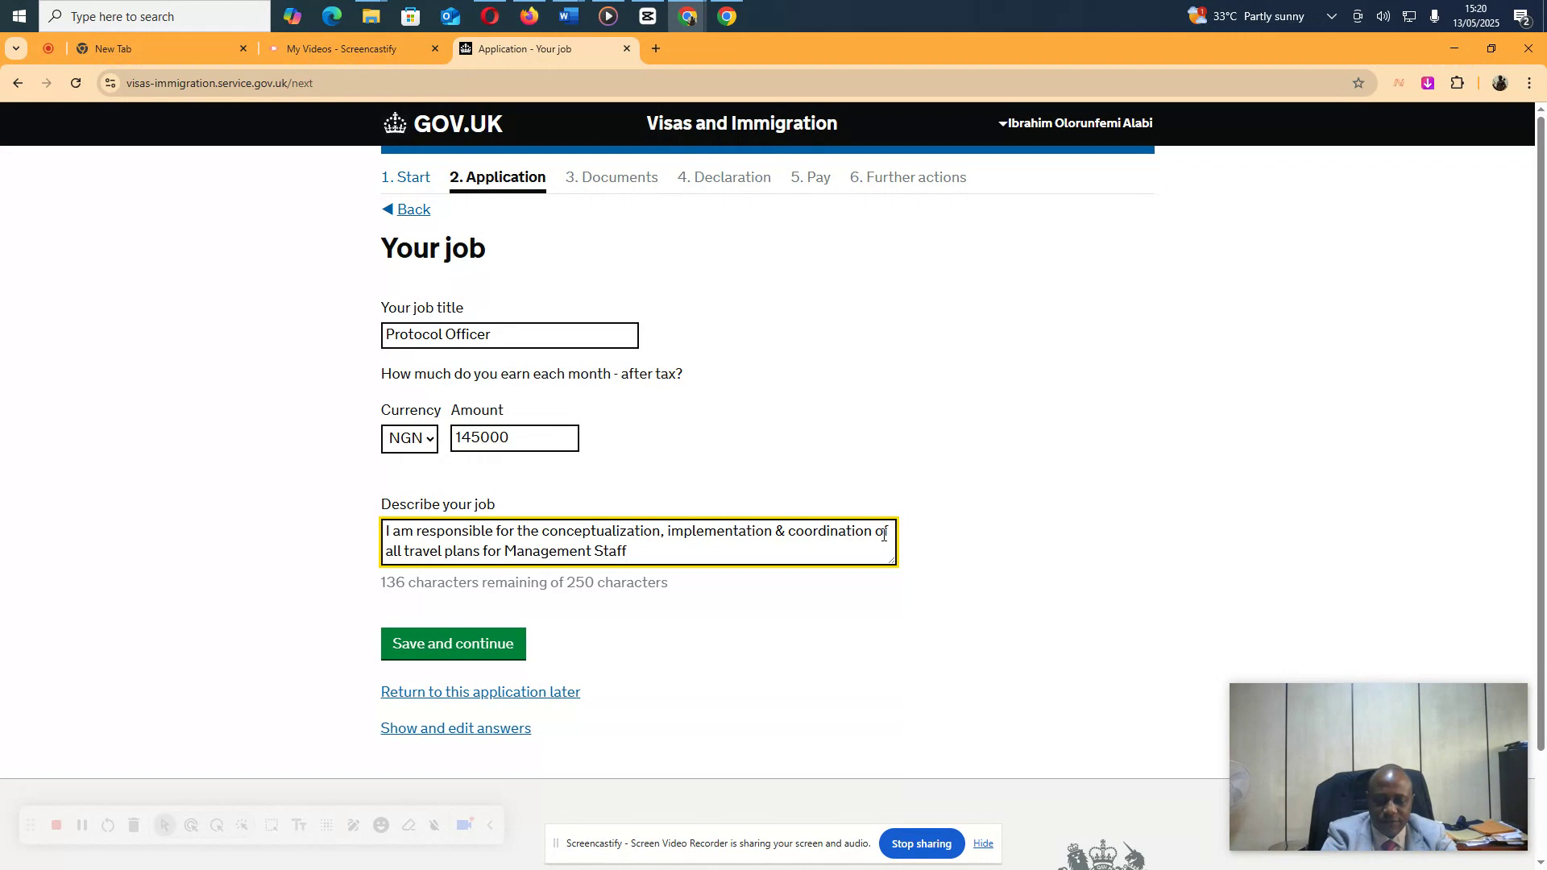
key(BackSpace)
text(, Judicial Office)
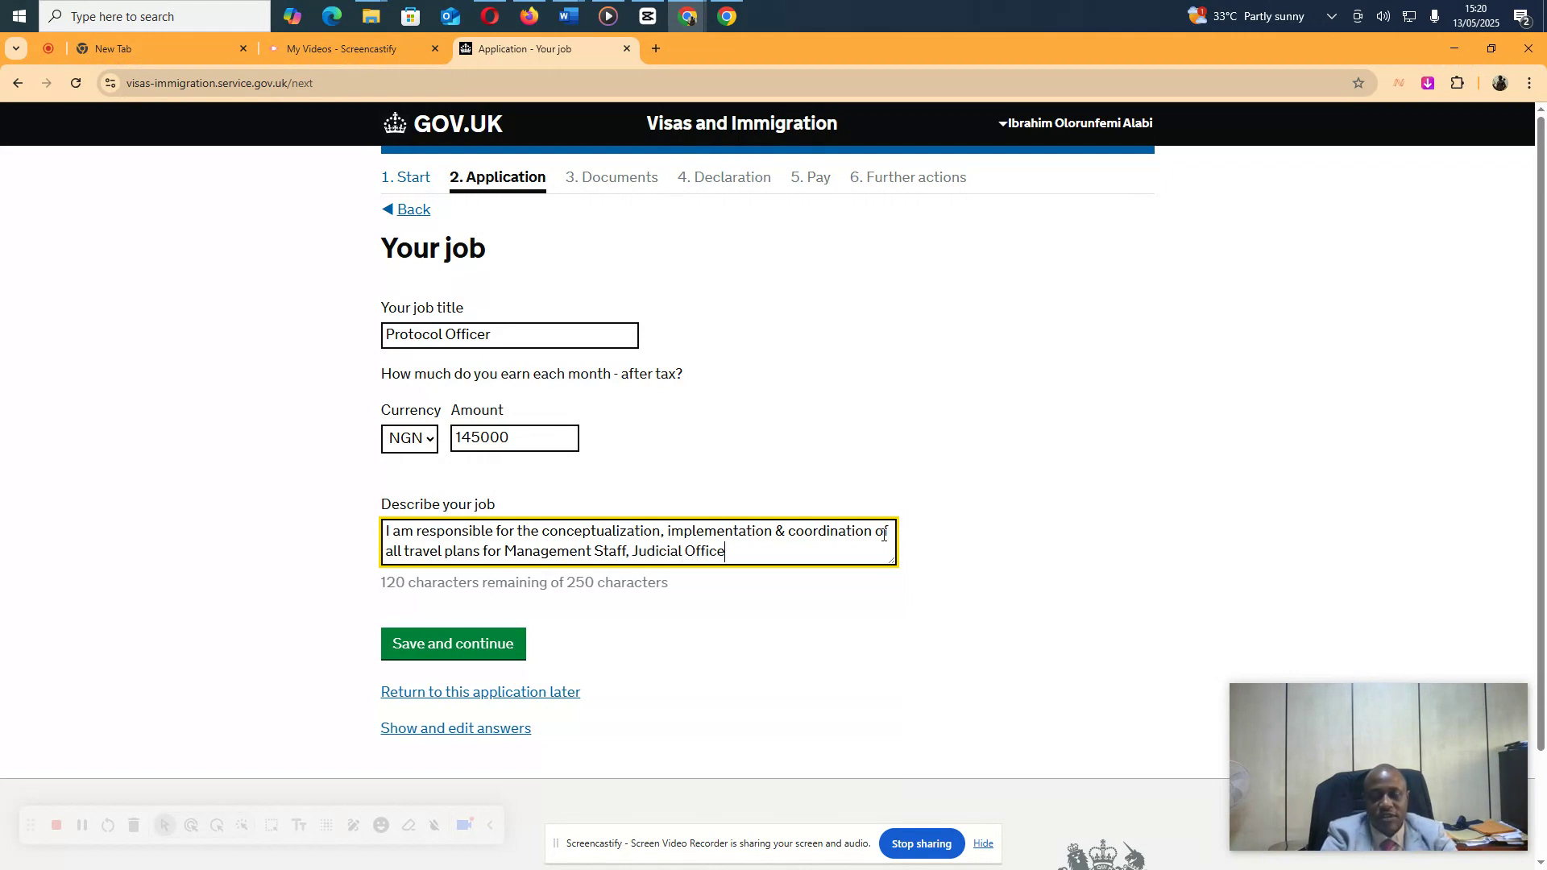
text(rs in the Judiciary.)
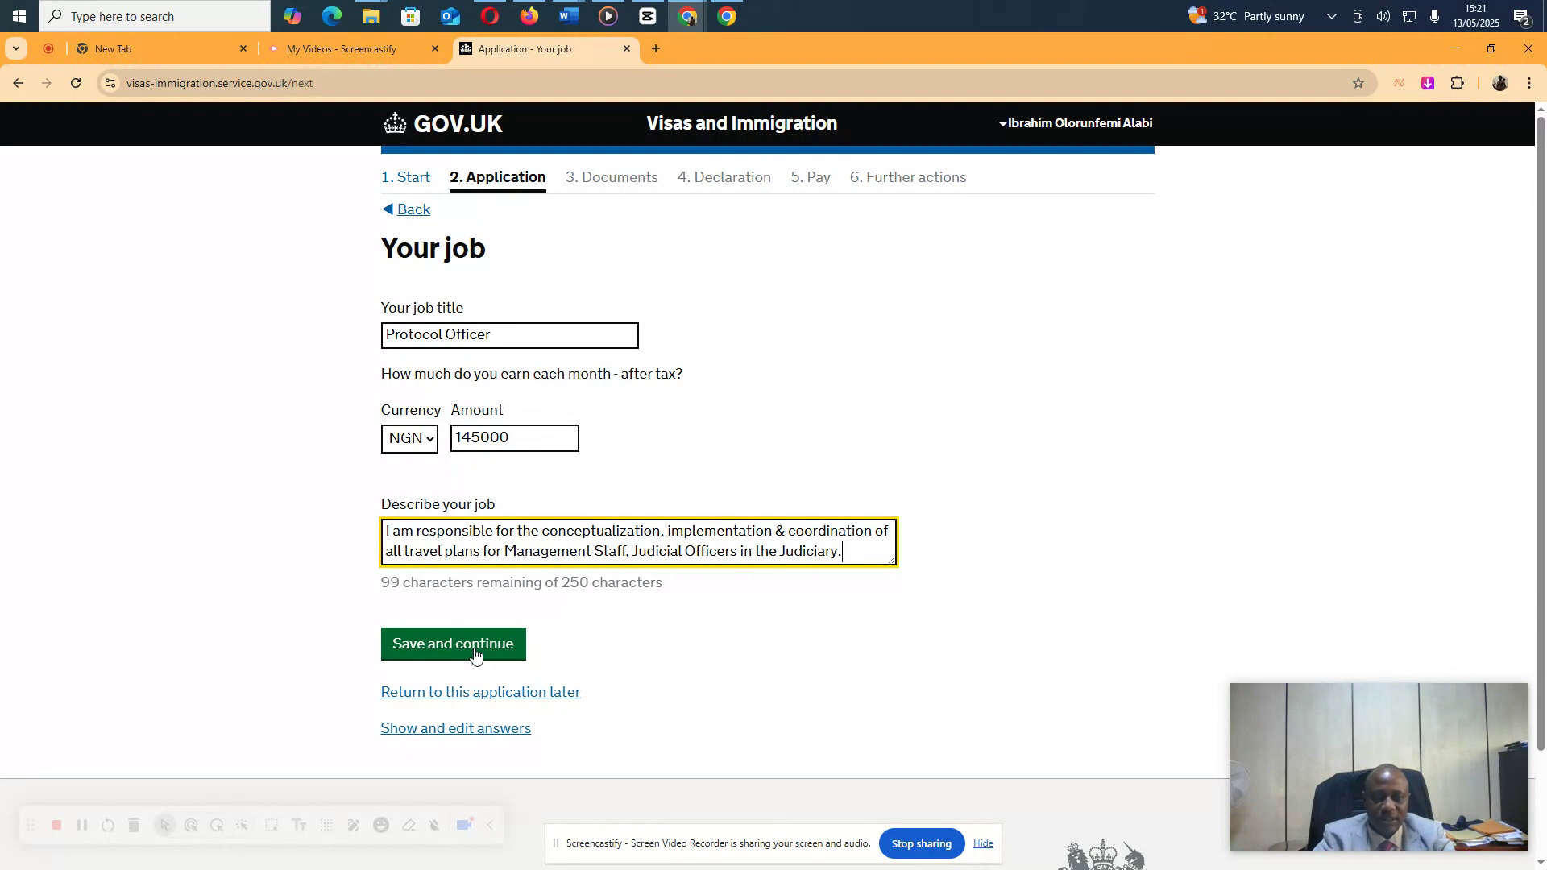
click(475, 653)
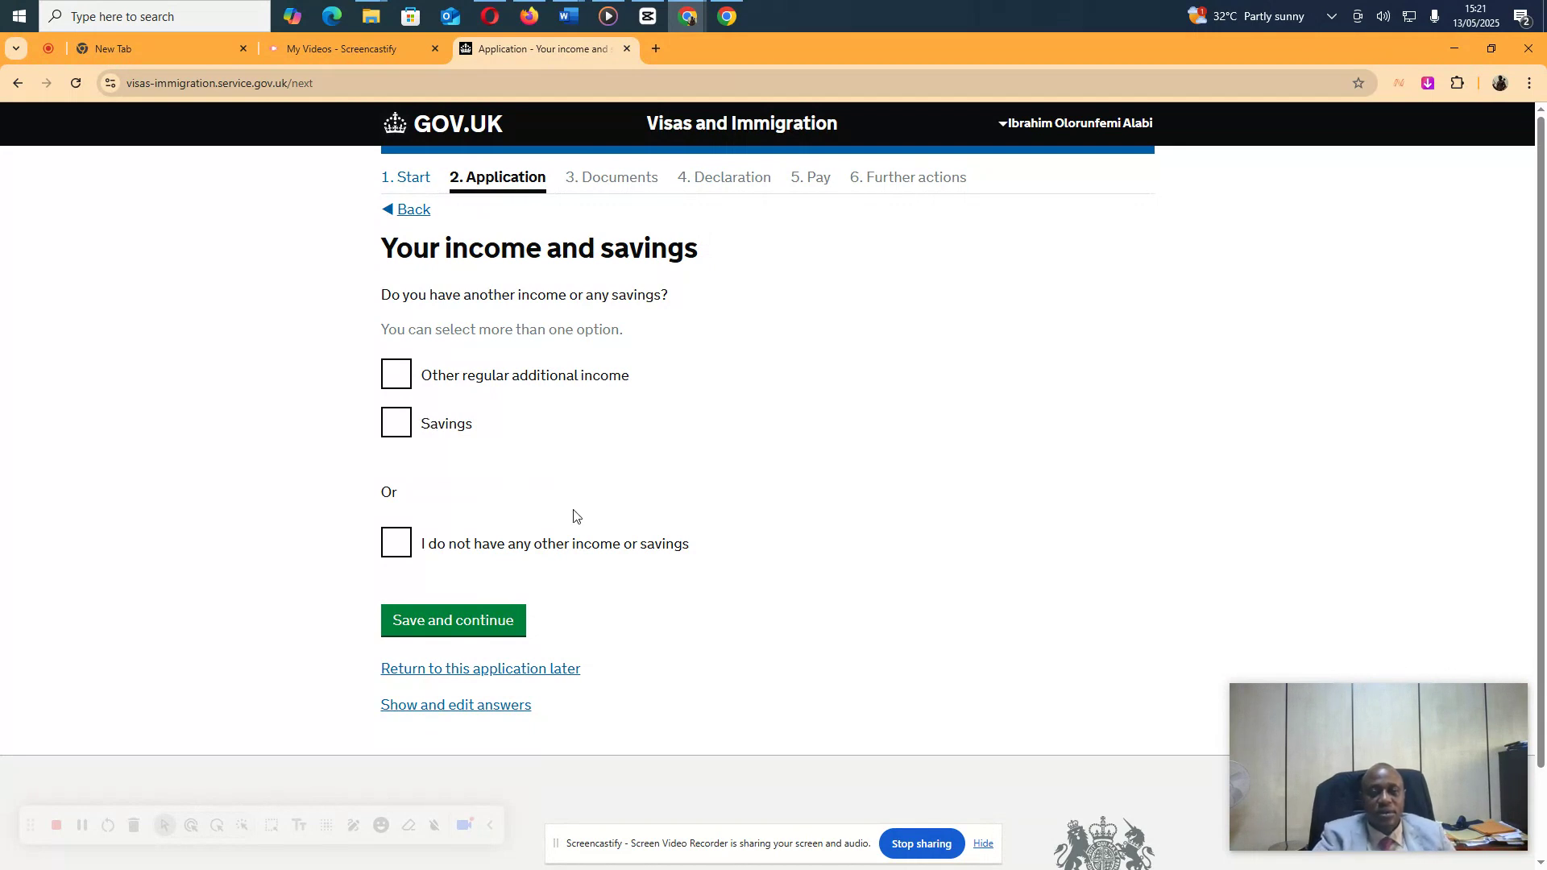
Tick 'Other regular additional income' and its 'Another income' sub-option
click(397, 377)
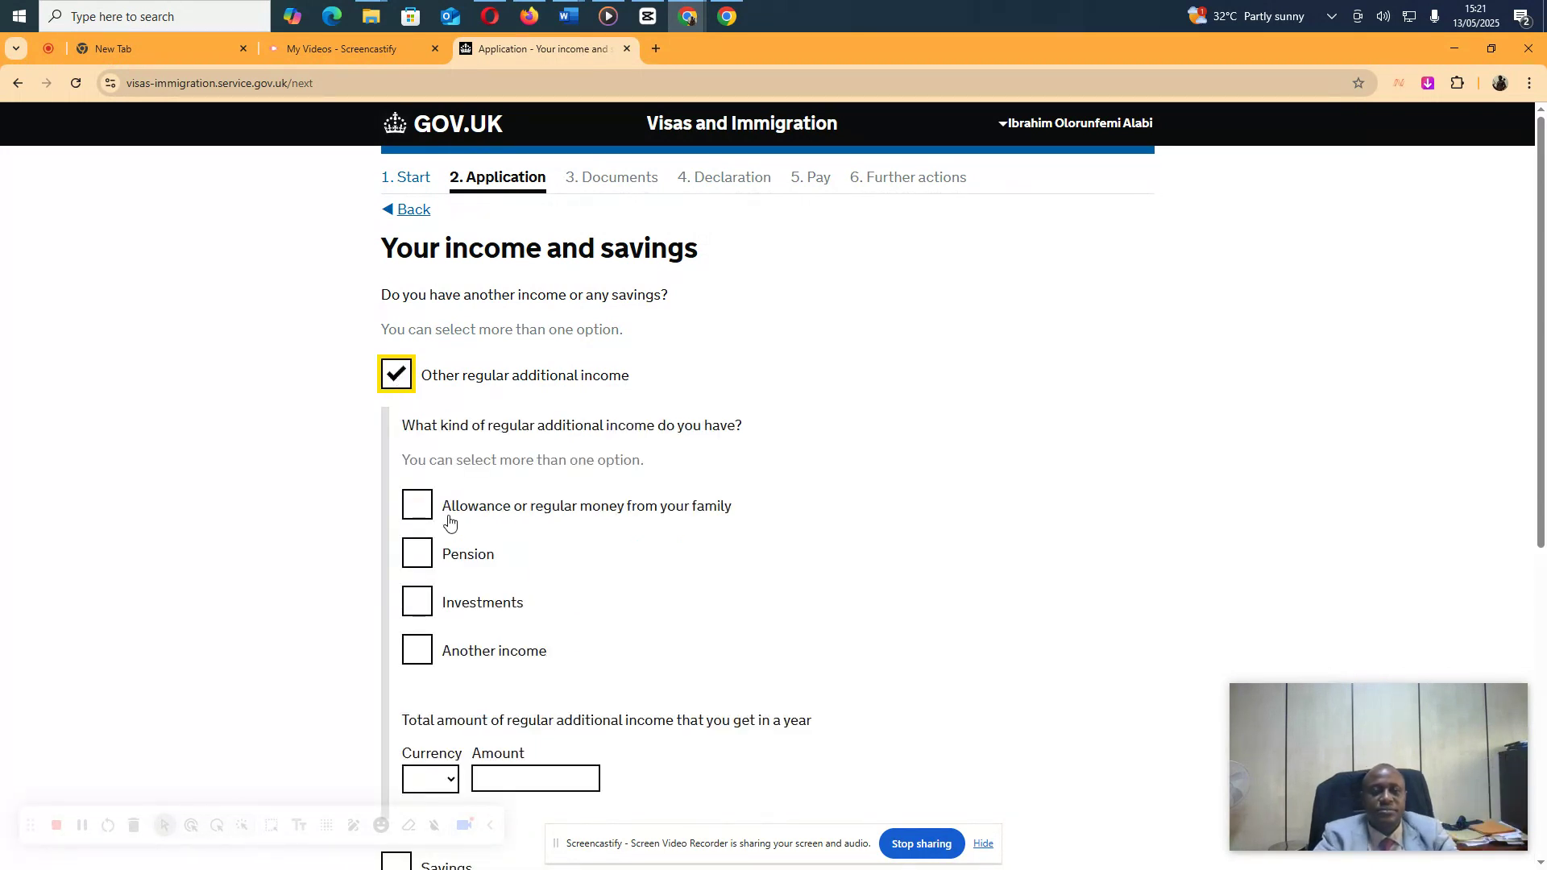
click(423, 650)
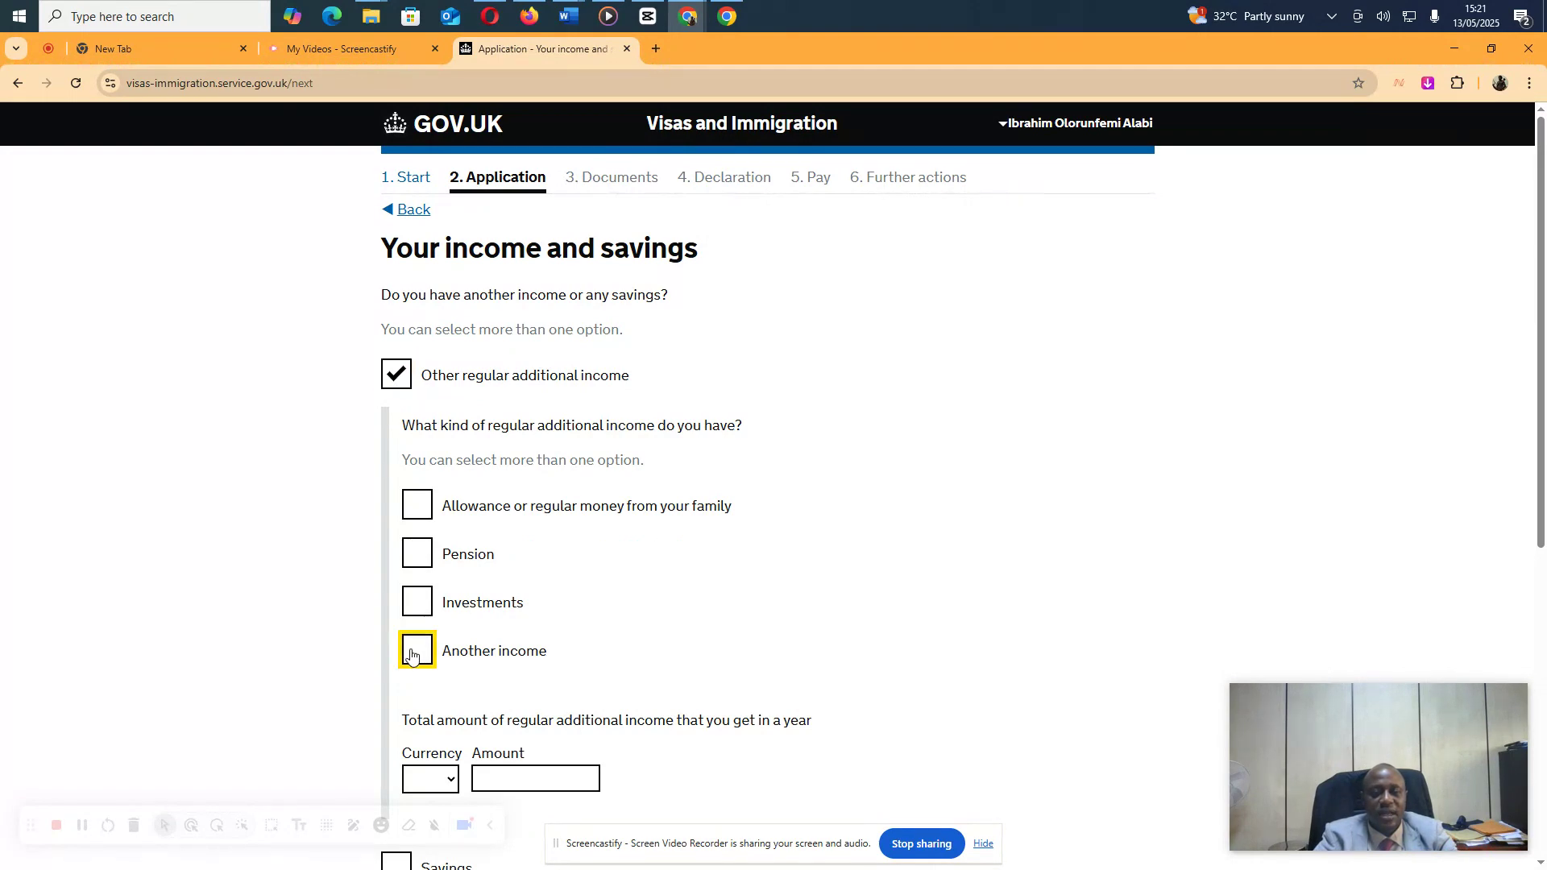
scroll(564, 653, down, 4)
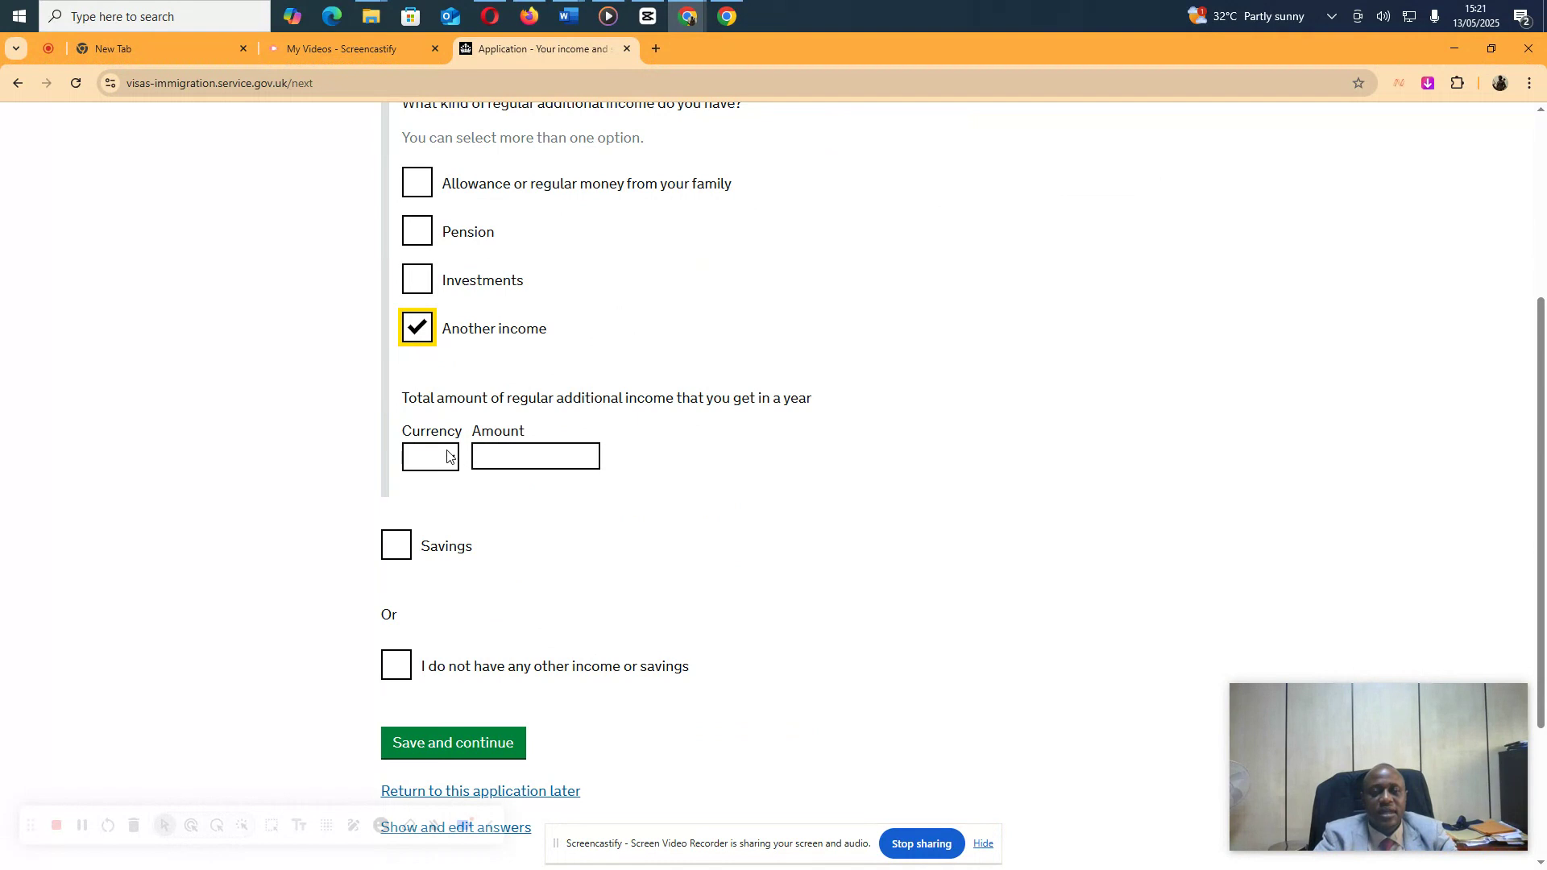
scroll(540, 415, up, 3)
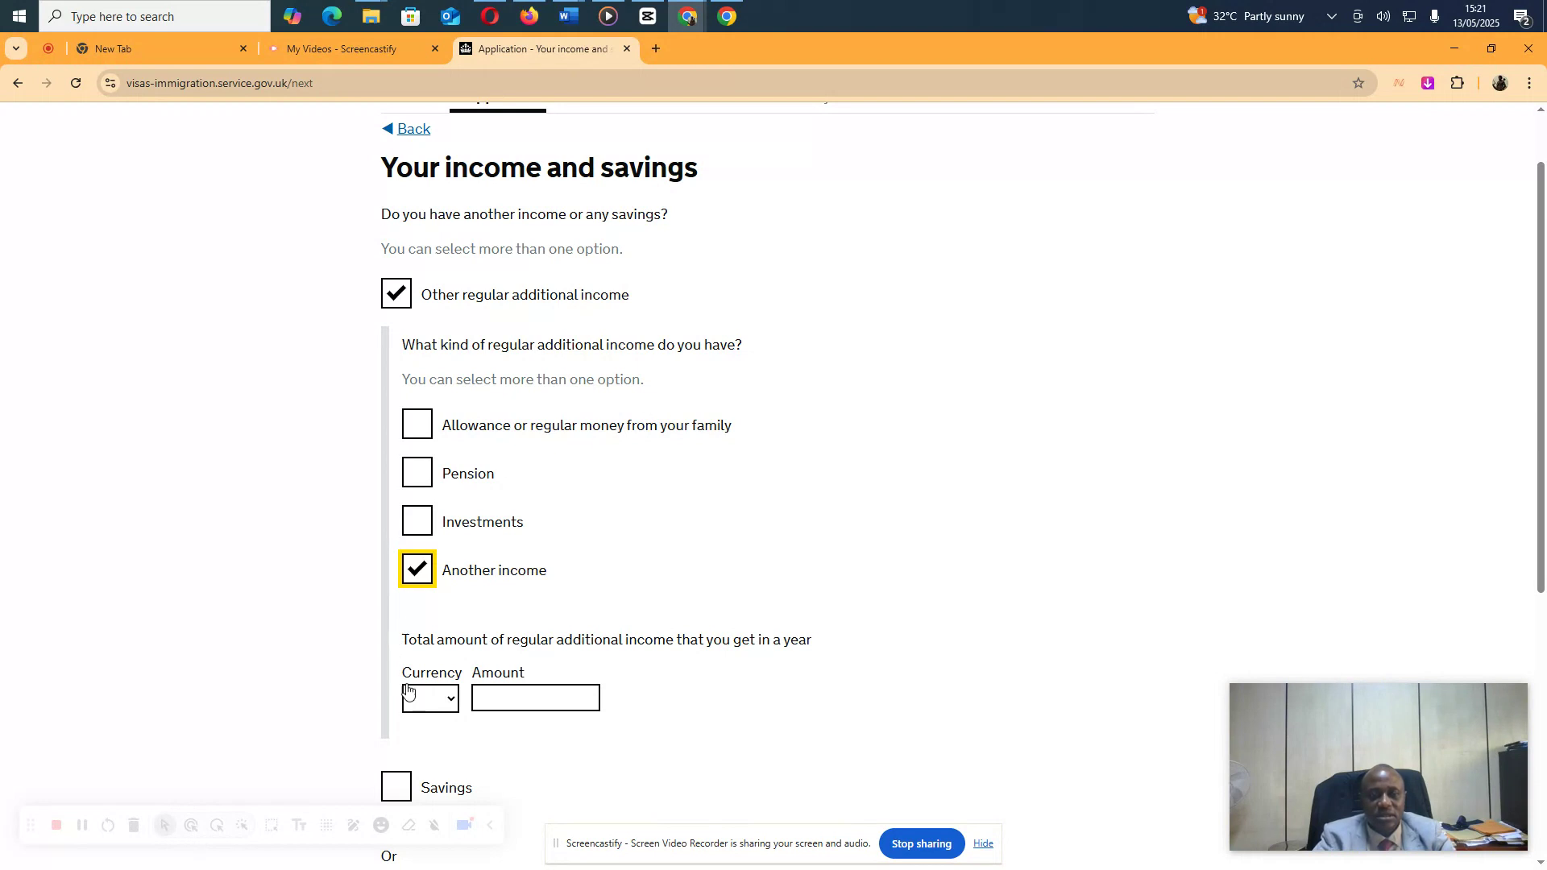
Enter 10000000 NGN as yearly additional income, then save and continue
click(446, 706)
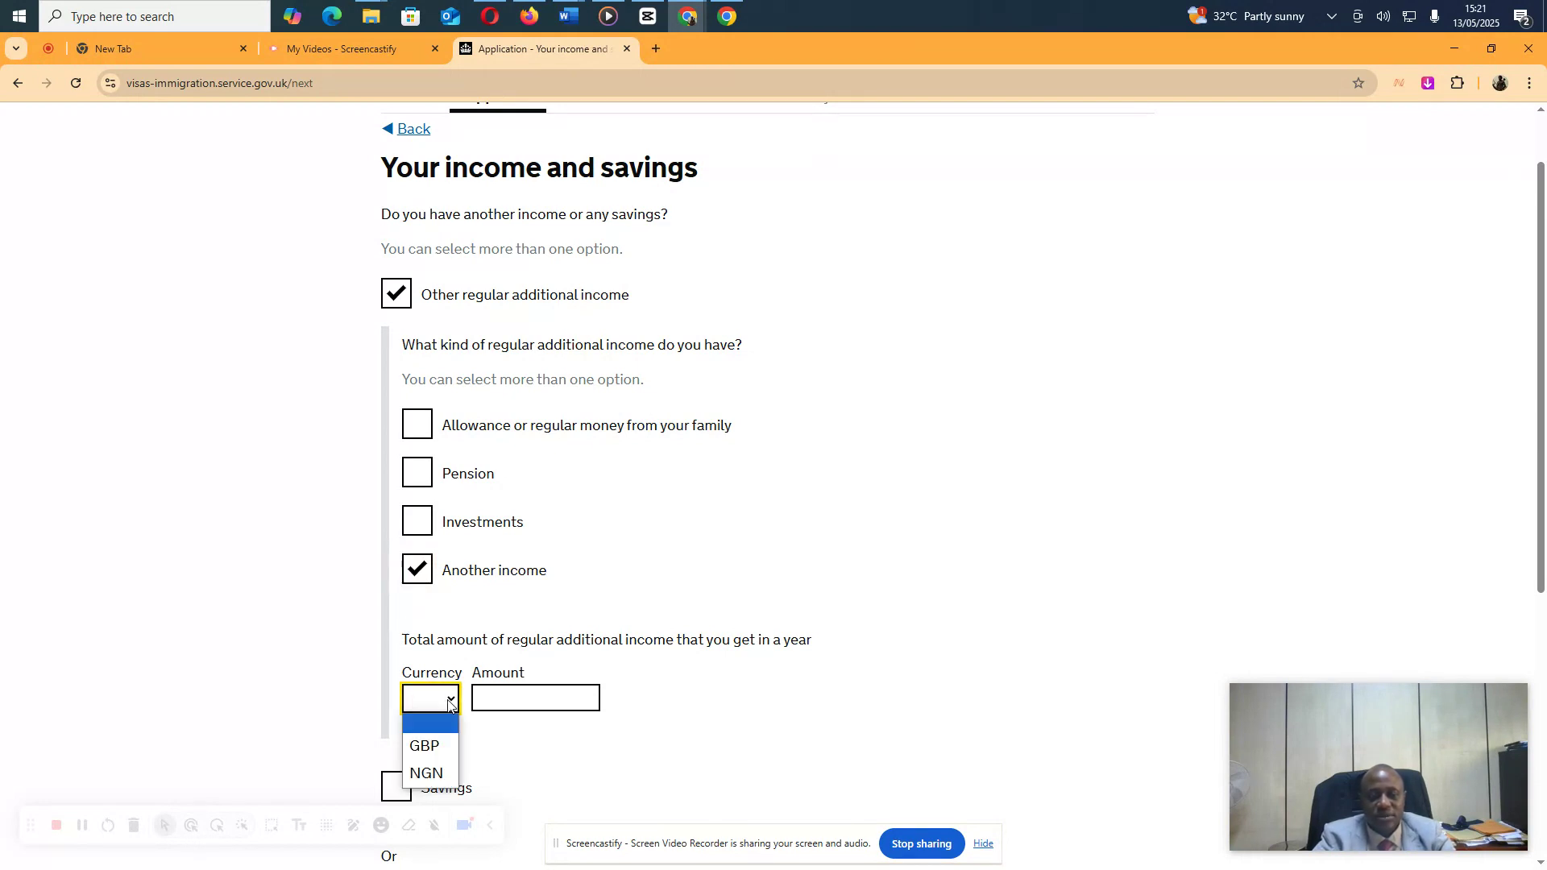
click(444, 775)
click(501, 698)
text(1)
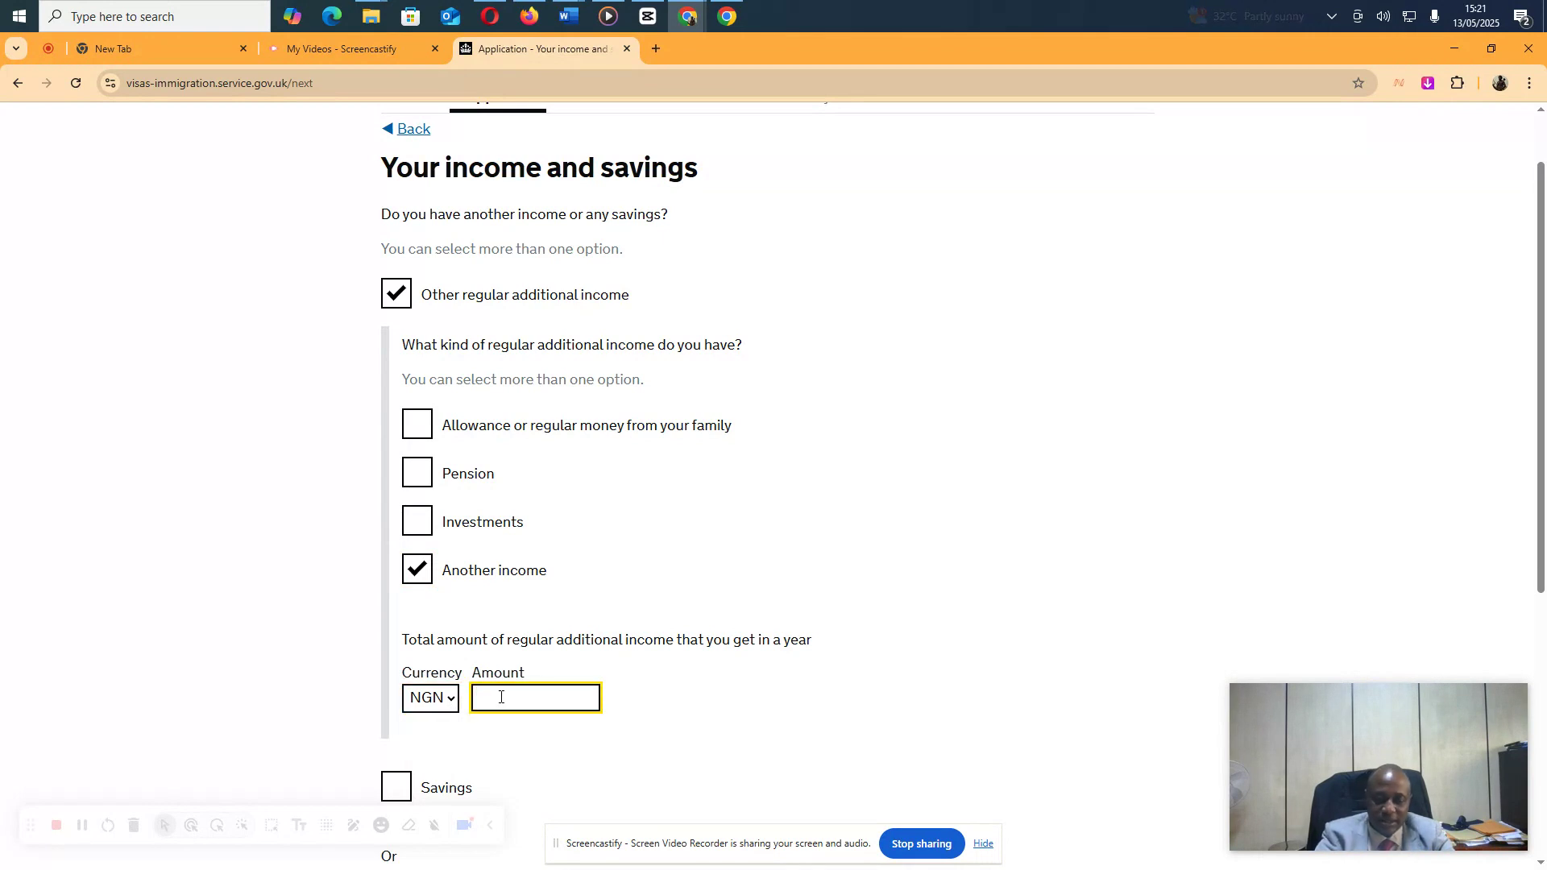
text(0000000)
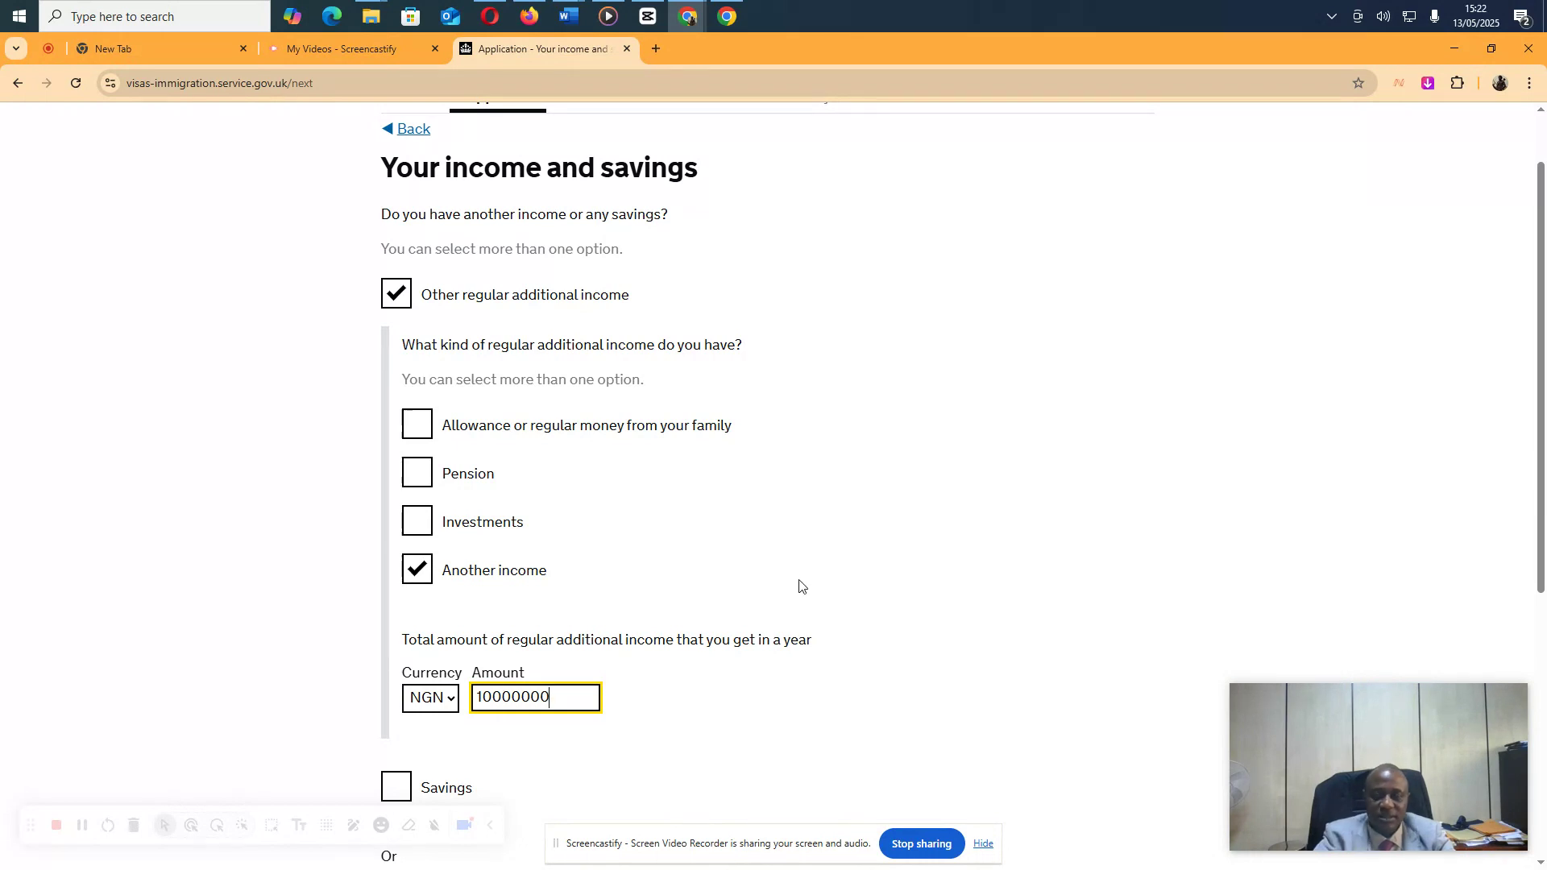
click(872, 572)
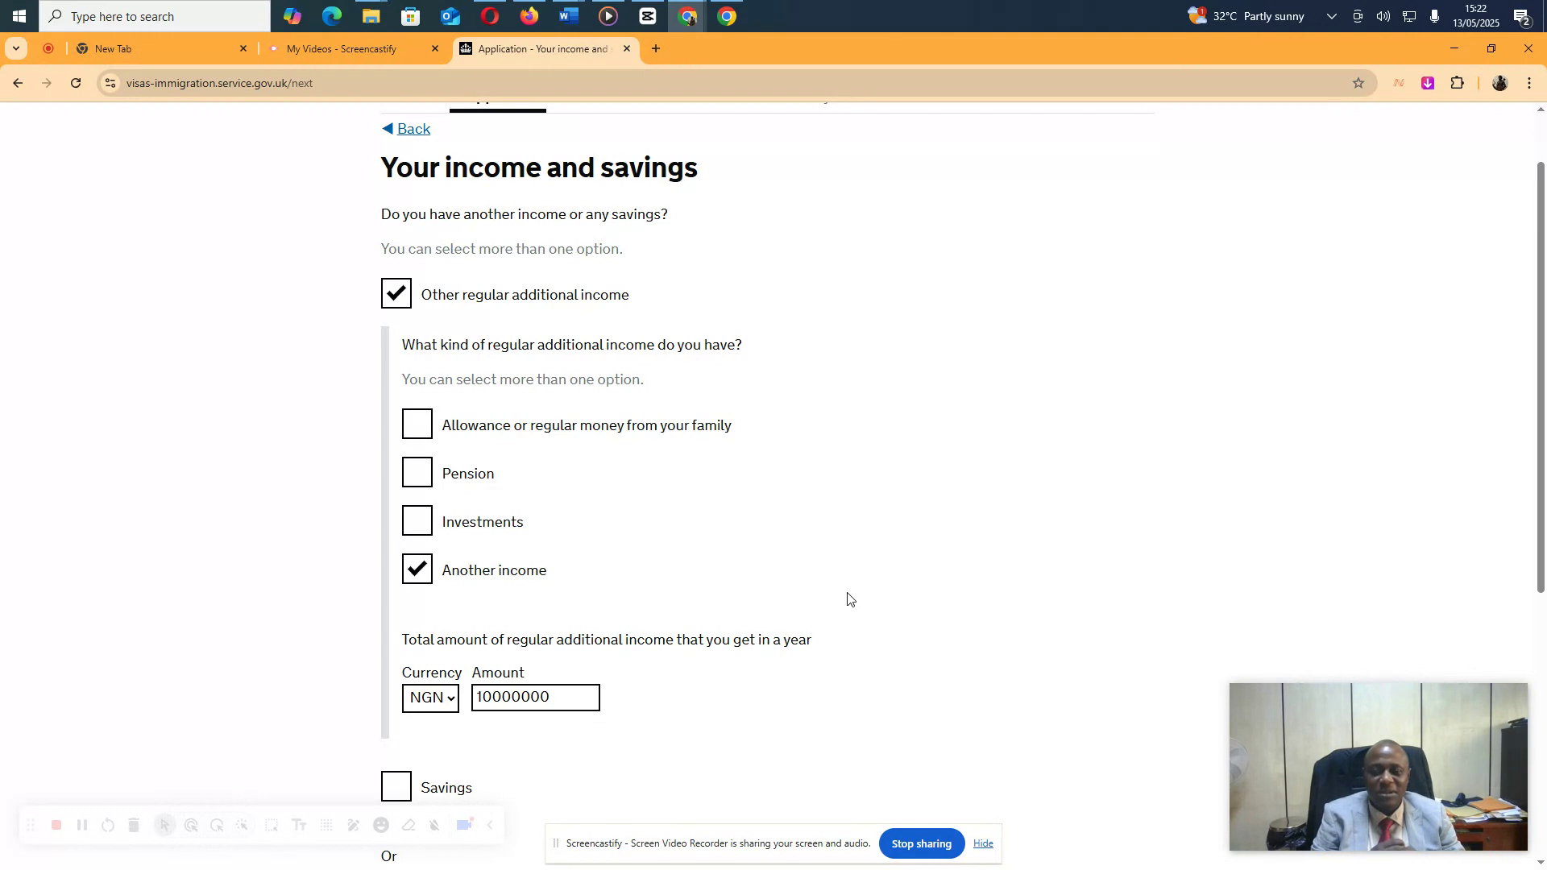
scroll(846, 596, down, 2)
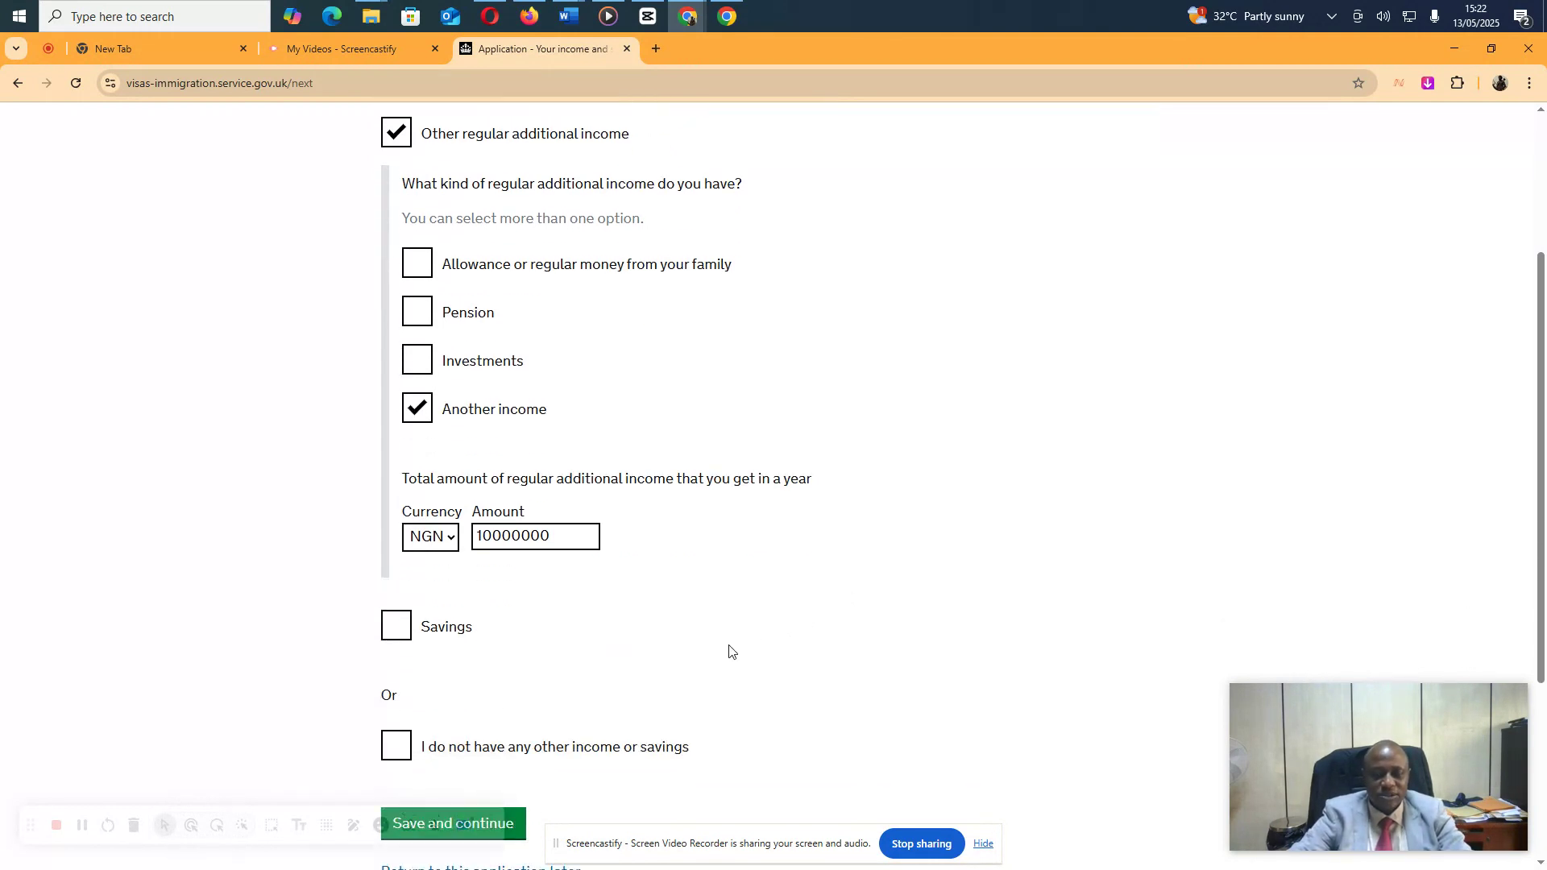
scroll(435, 577, down, 3)
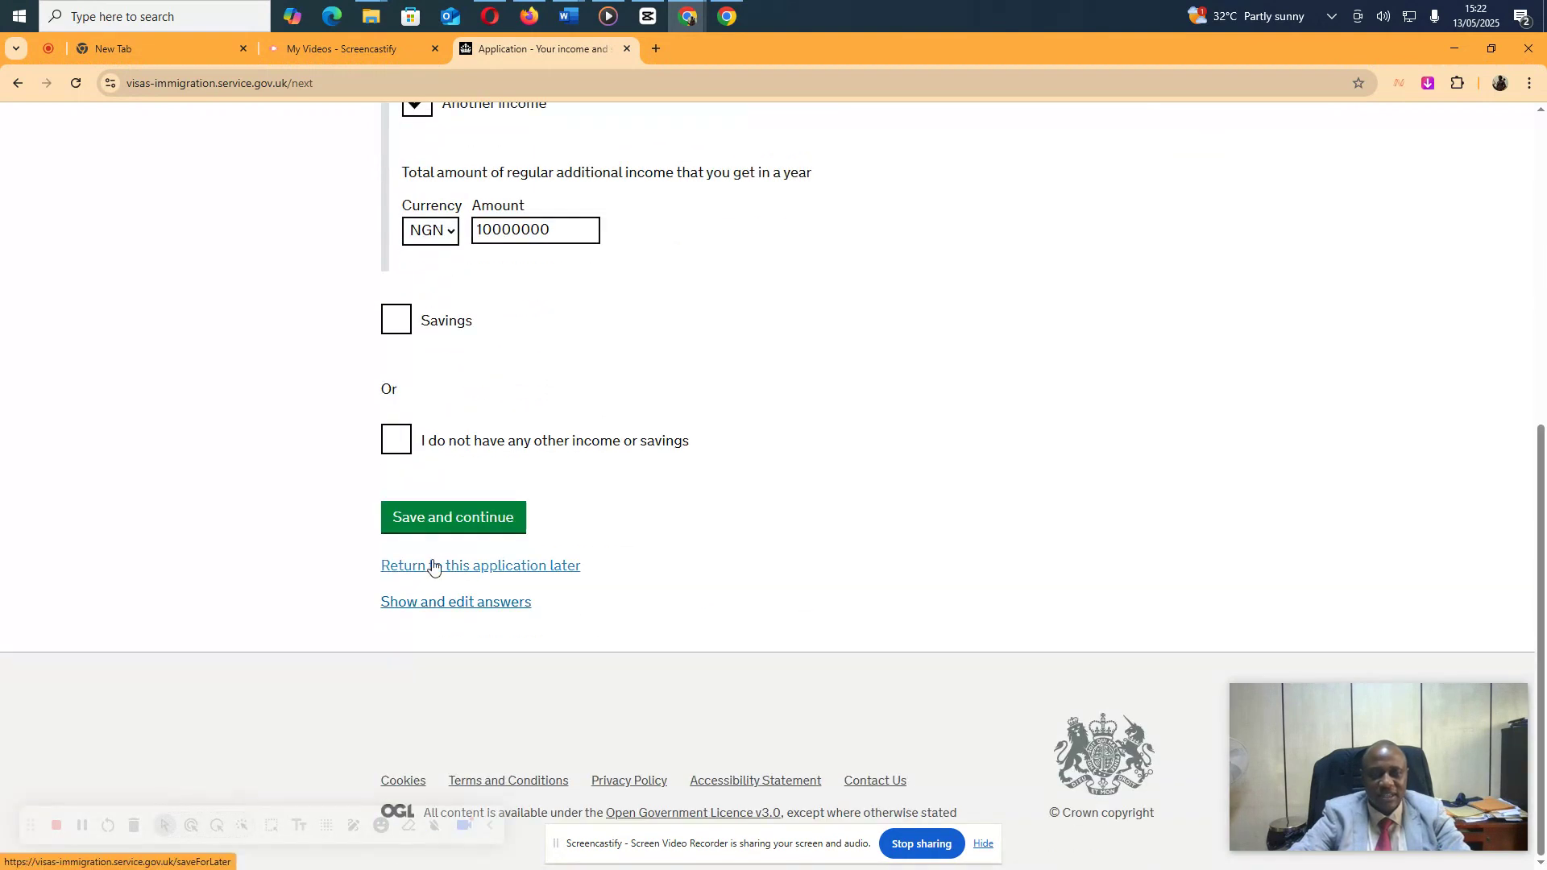
click(433, 518)
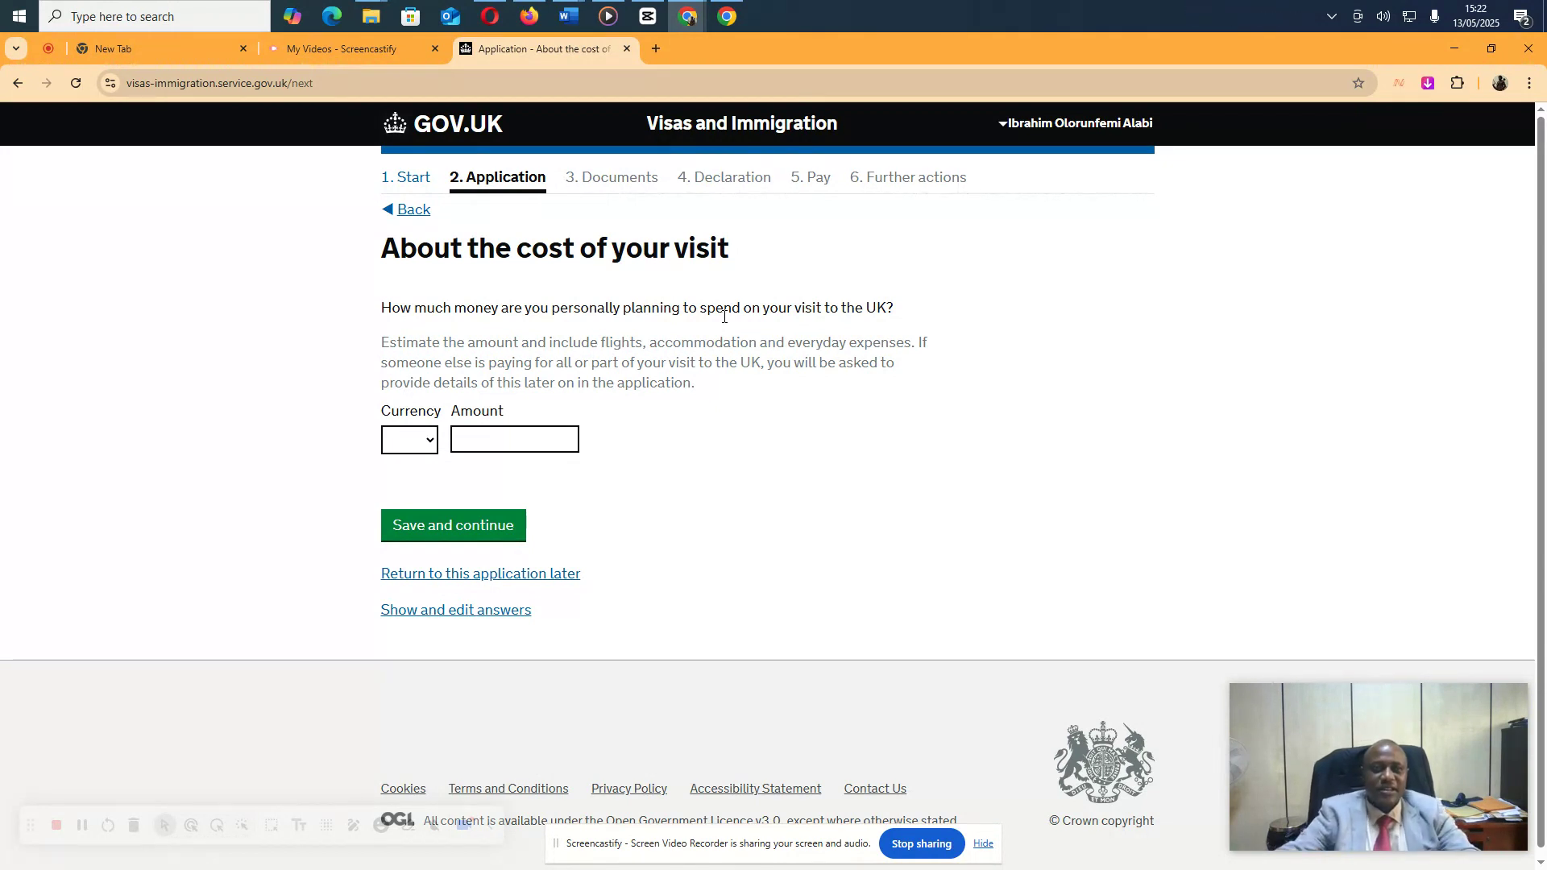
Open a new browser tab, leaving the cost-of-visit page unfilled
mouse_move(727, 16)
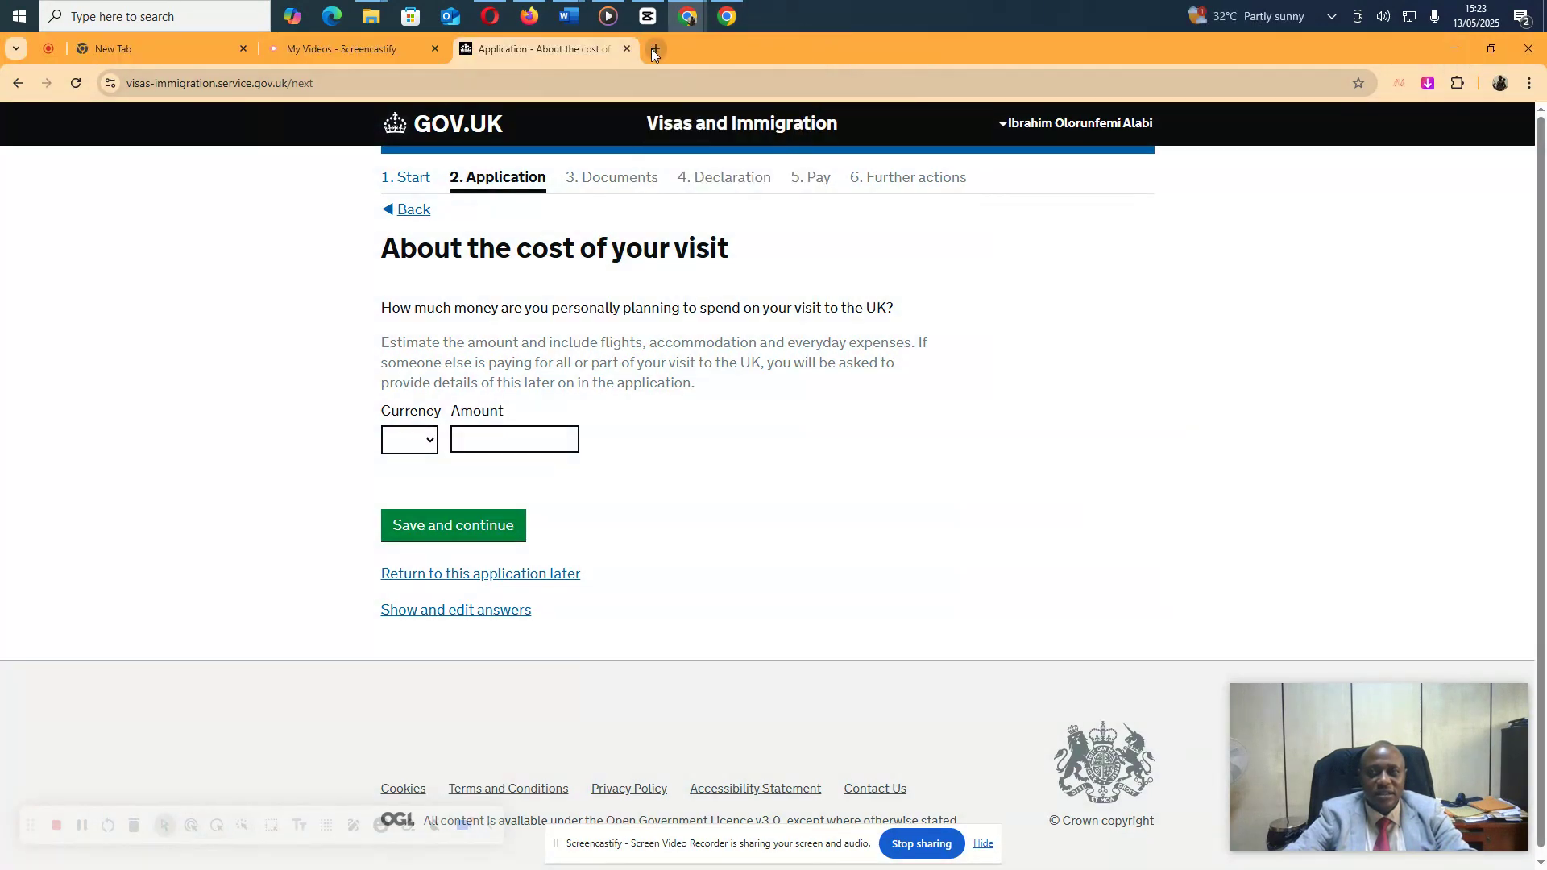
click(654, 51)
Go to google.com and create a blank Google Docs document from the apps grid
text(google.com)
key(Return)
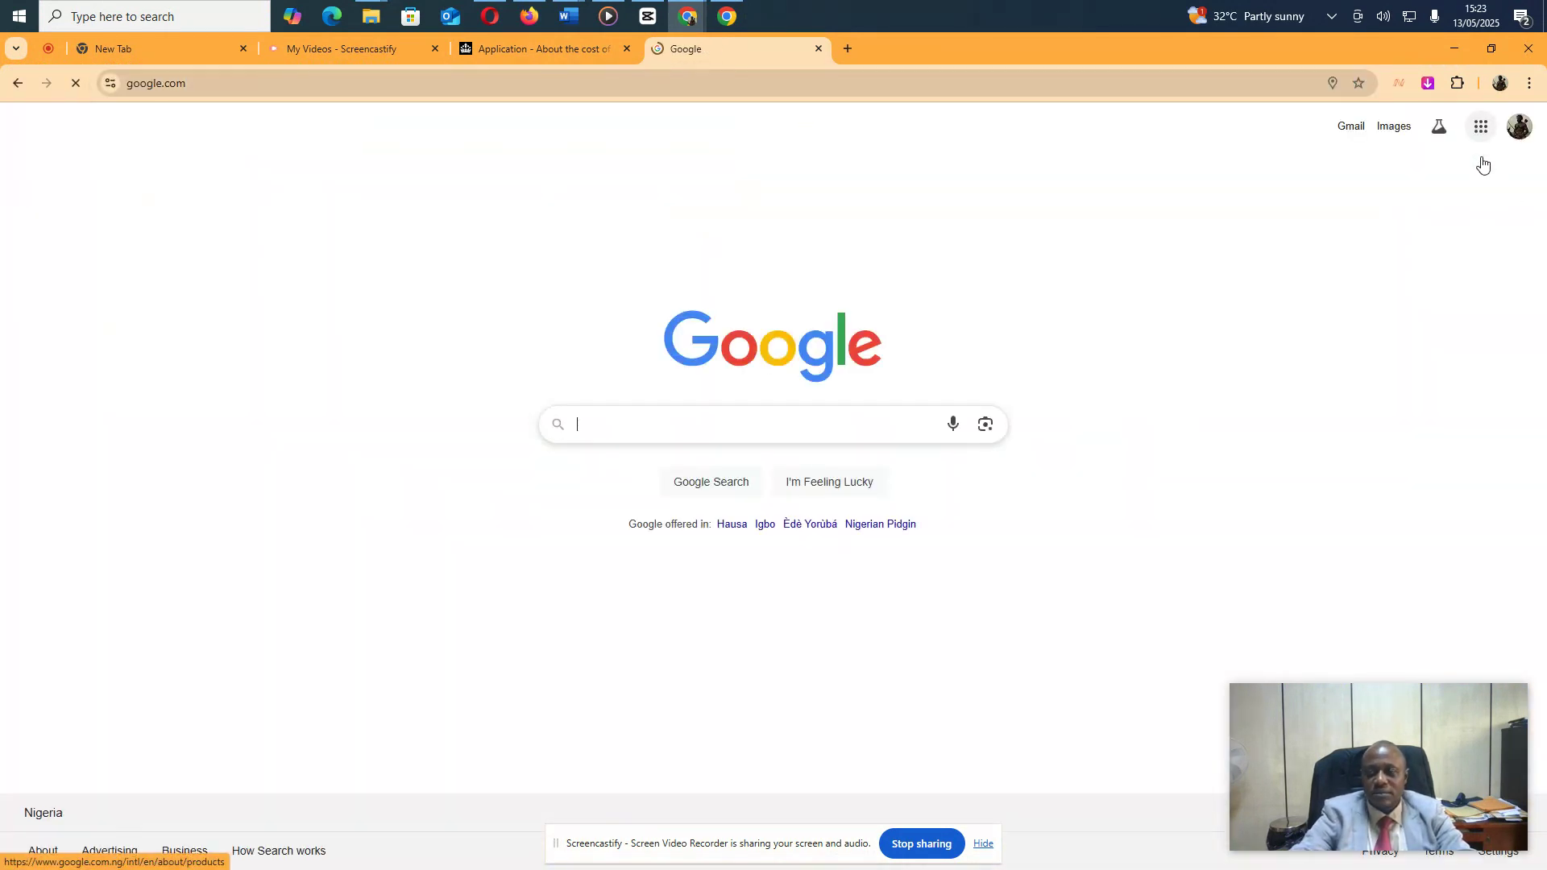
click(1481, 129)
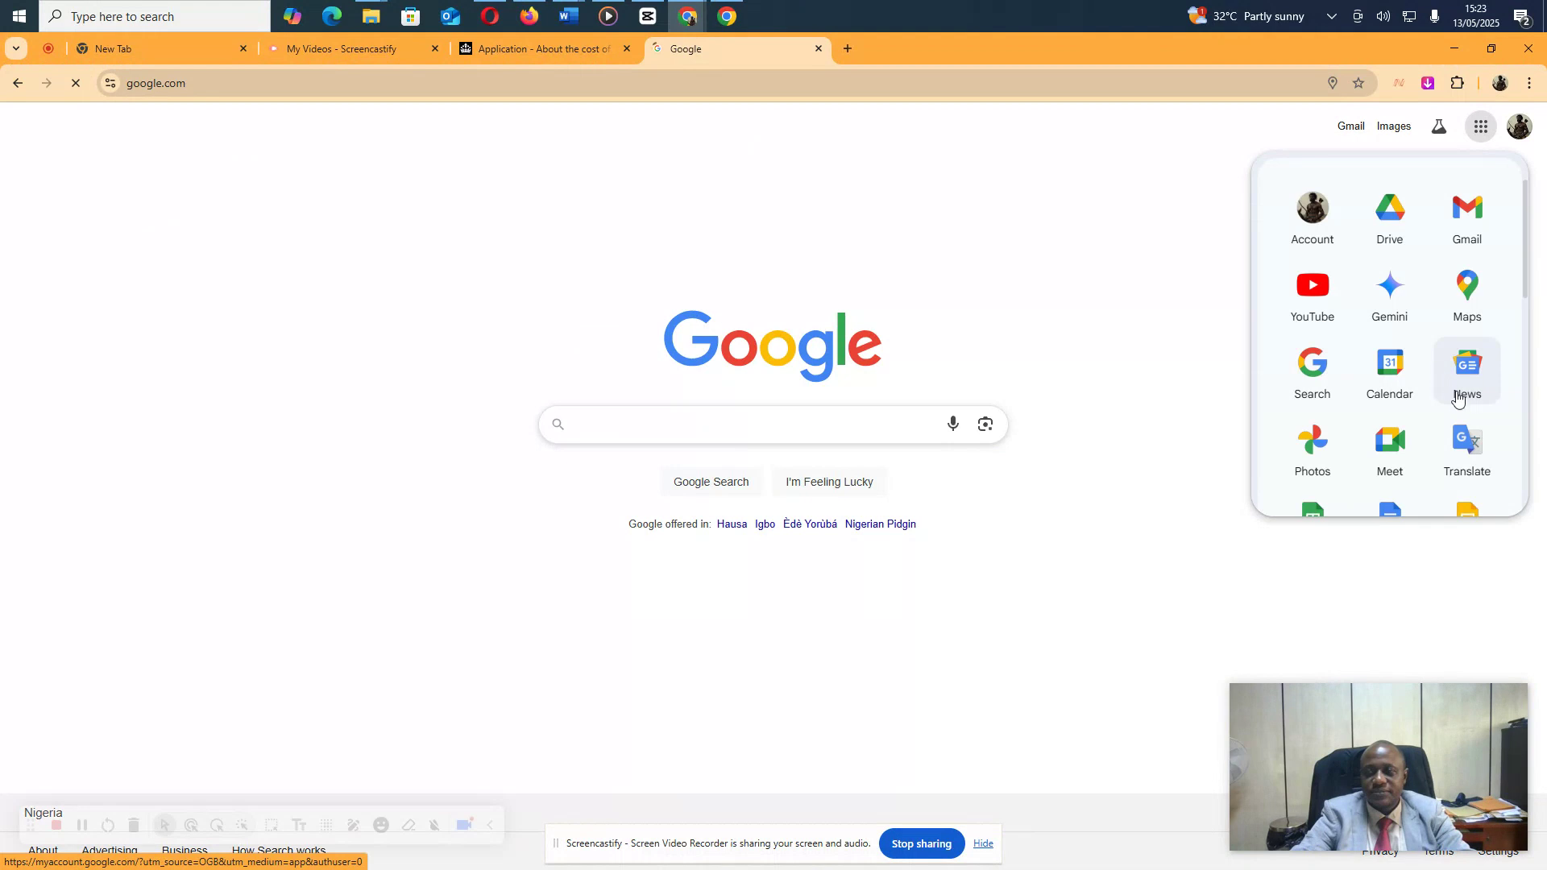
scroll(1458, 401, down, 4)
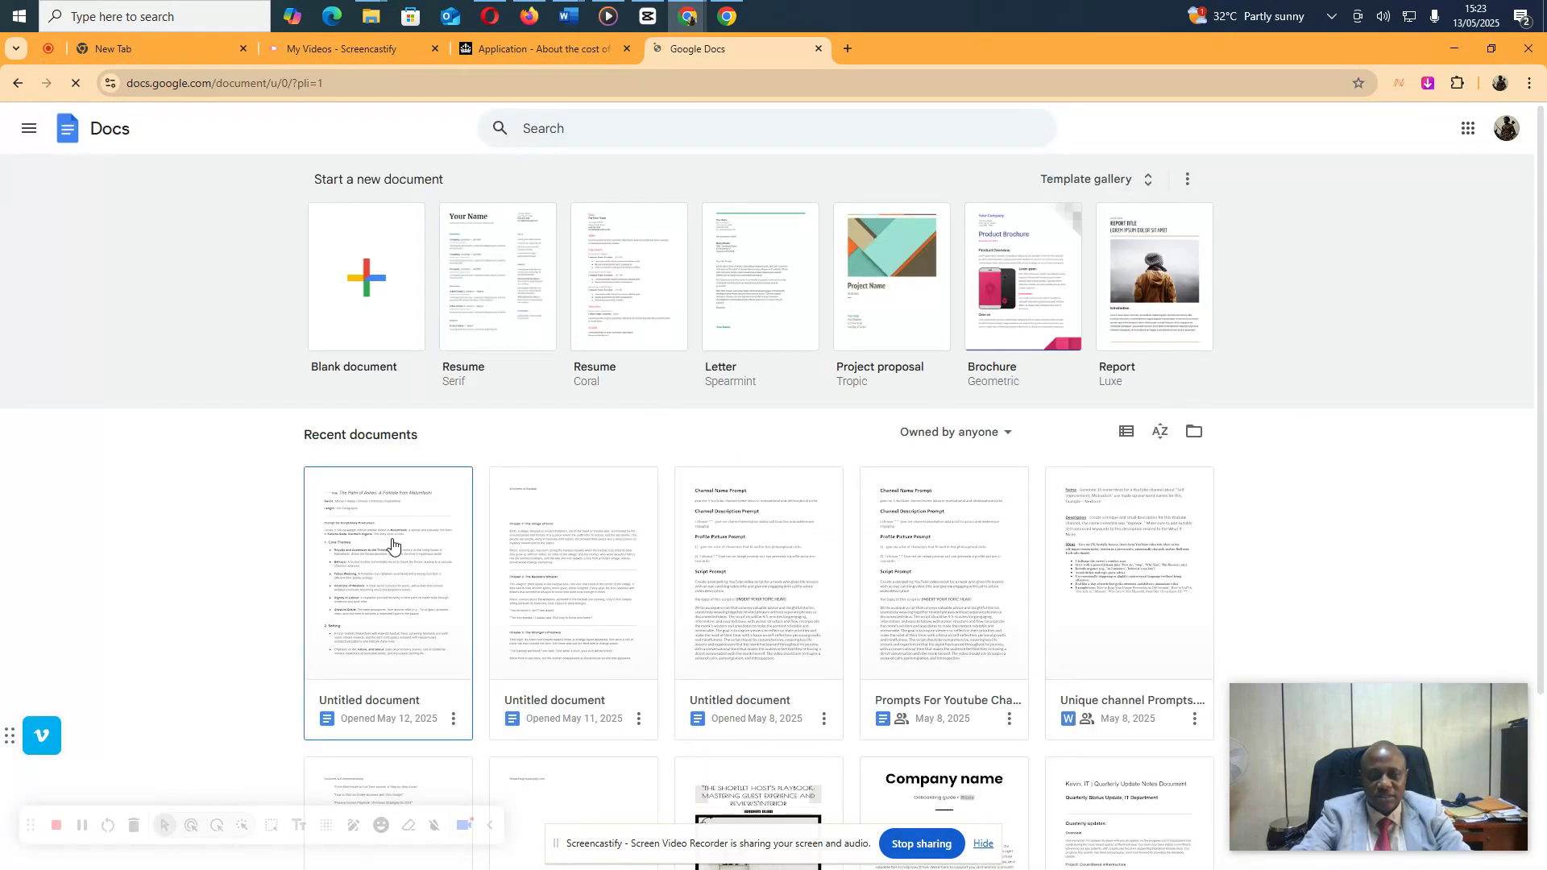
click(383, 300)
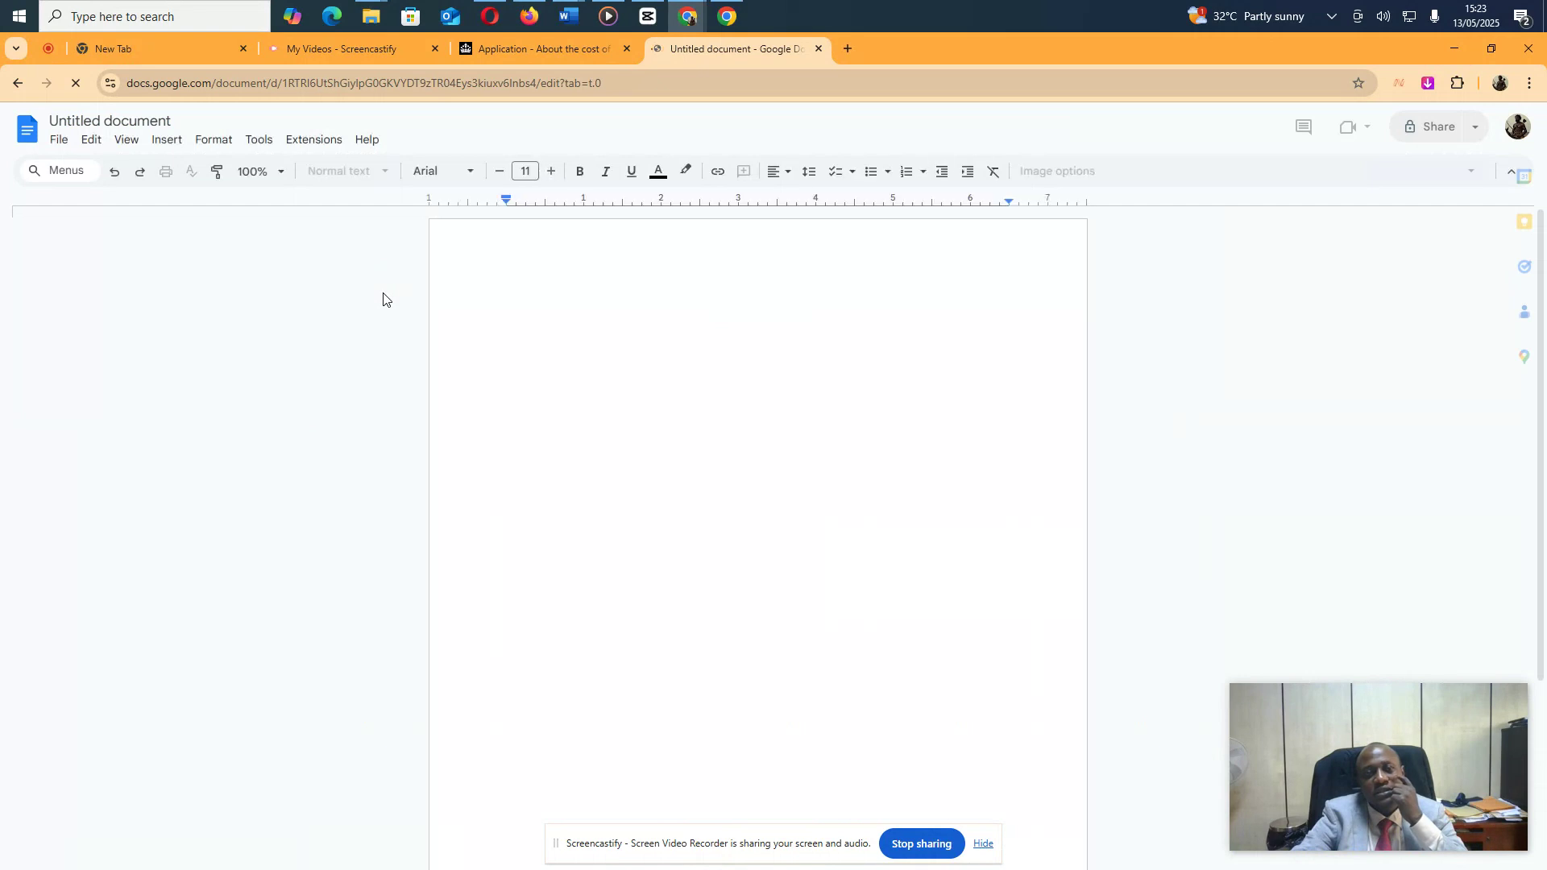
Type the title 'Tourist Visa' at 18 pt, bold and underlined, with a new line below
click(551, 171)
click(552, 171)
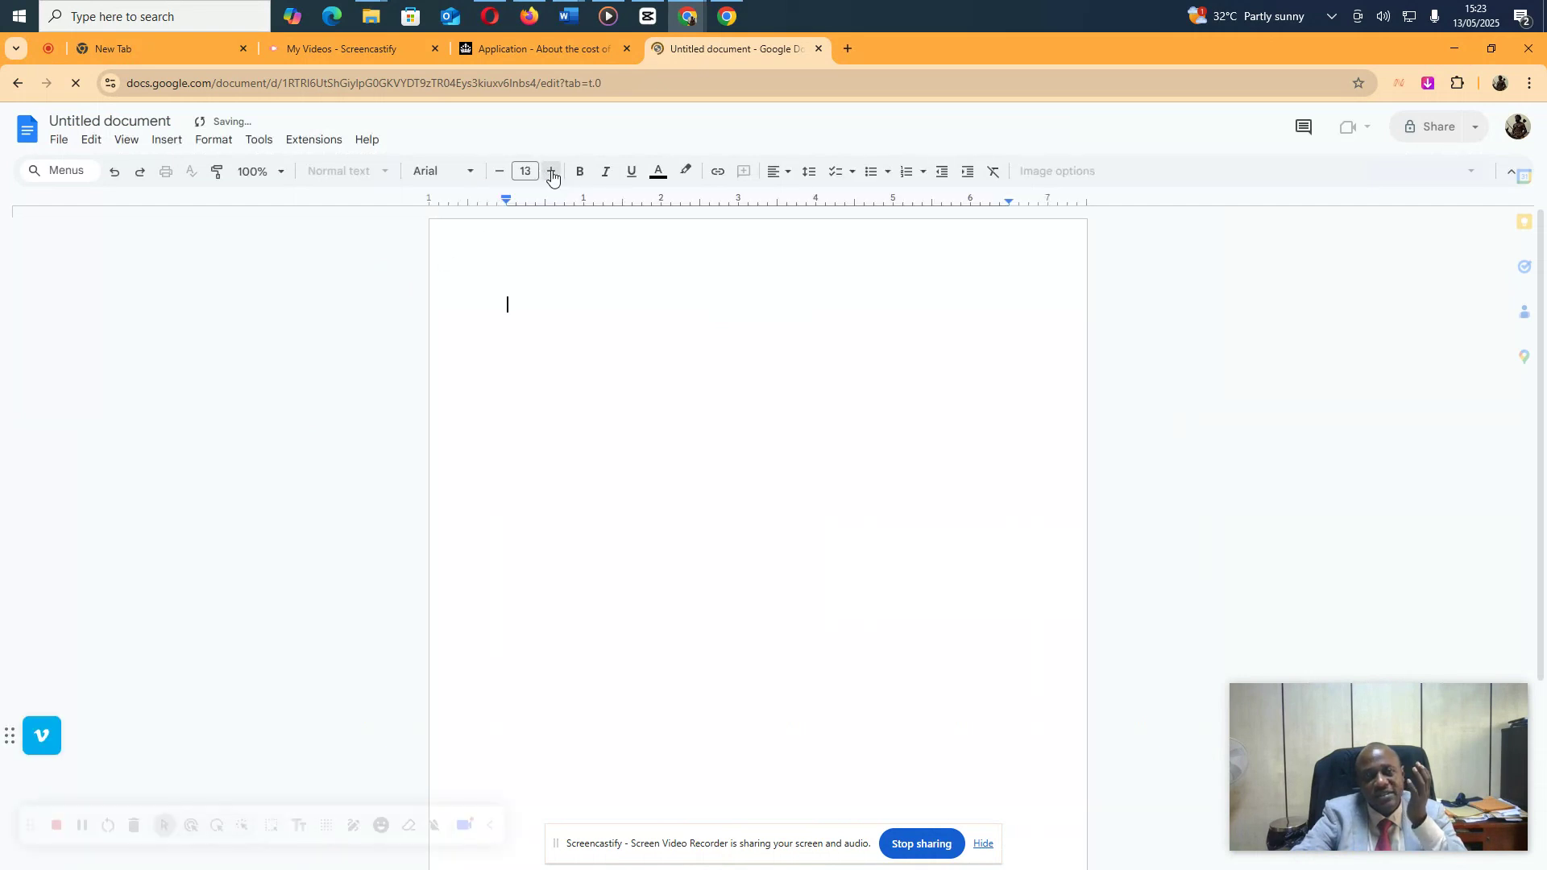
click(552, 173)
click(552, 173)
click(551, 172)
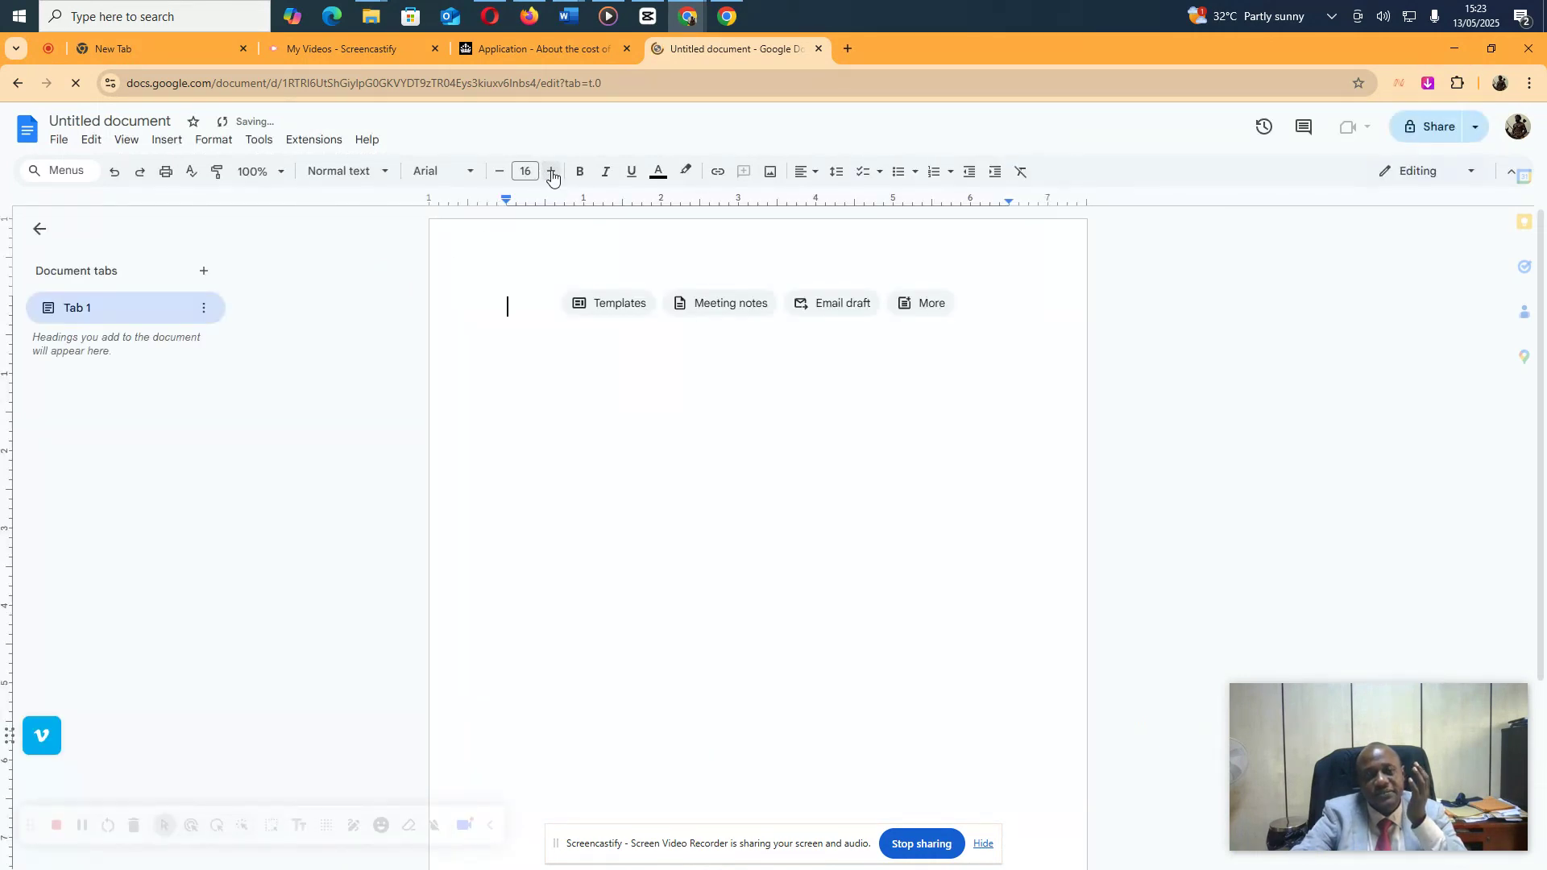
click(551, 173)
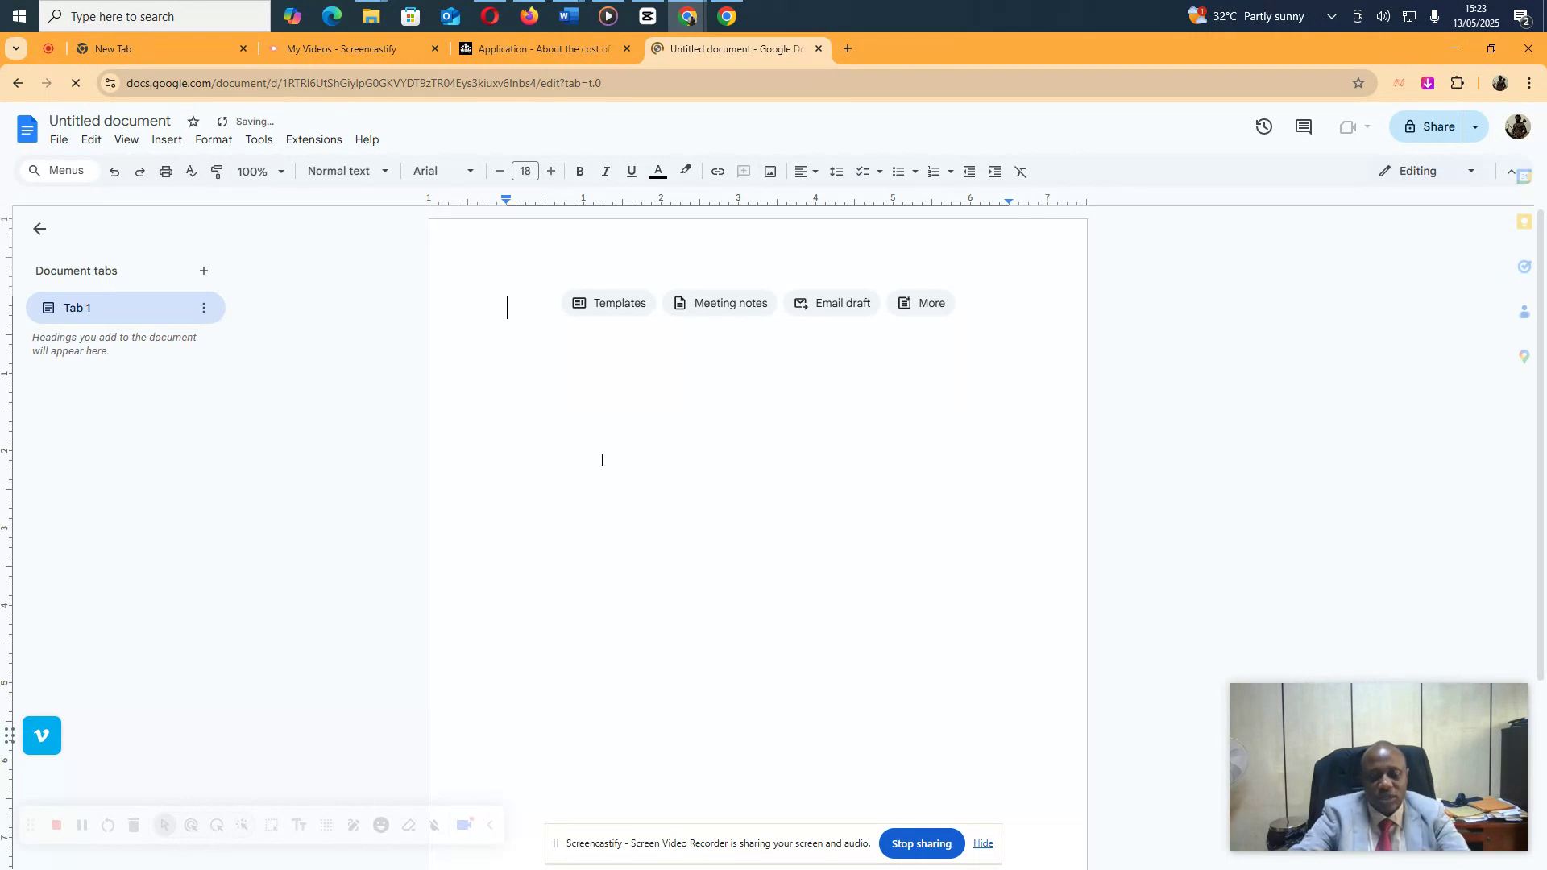
text(t)
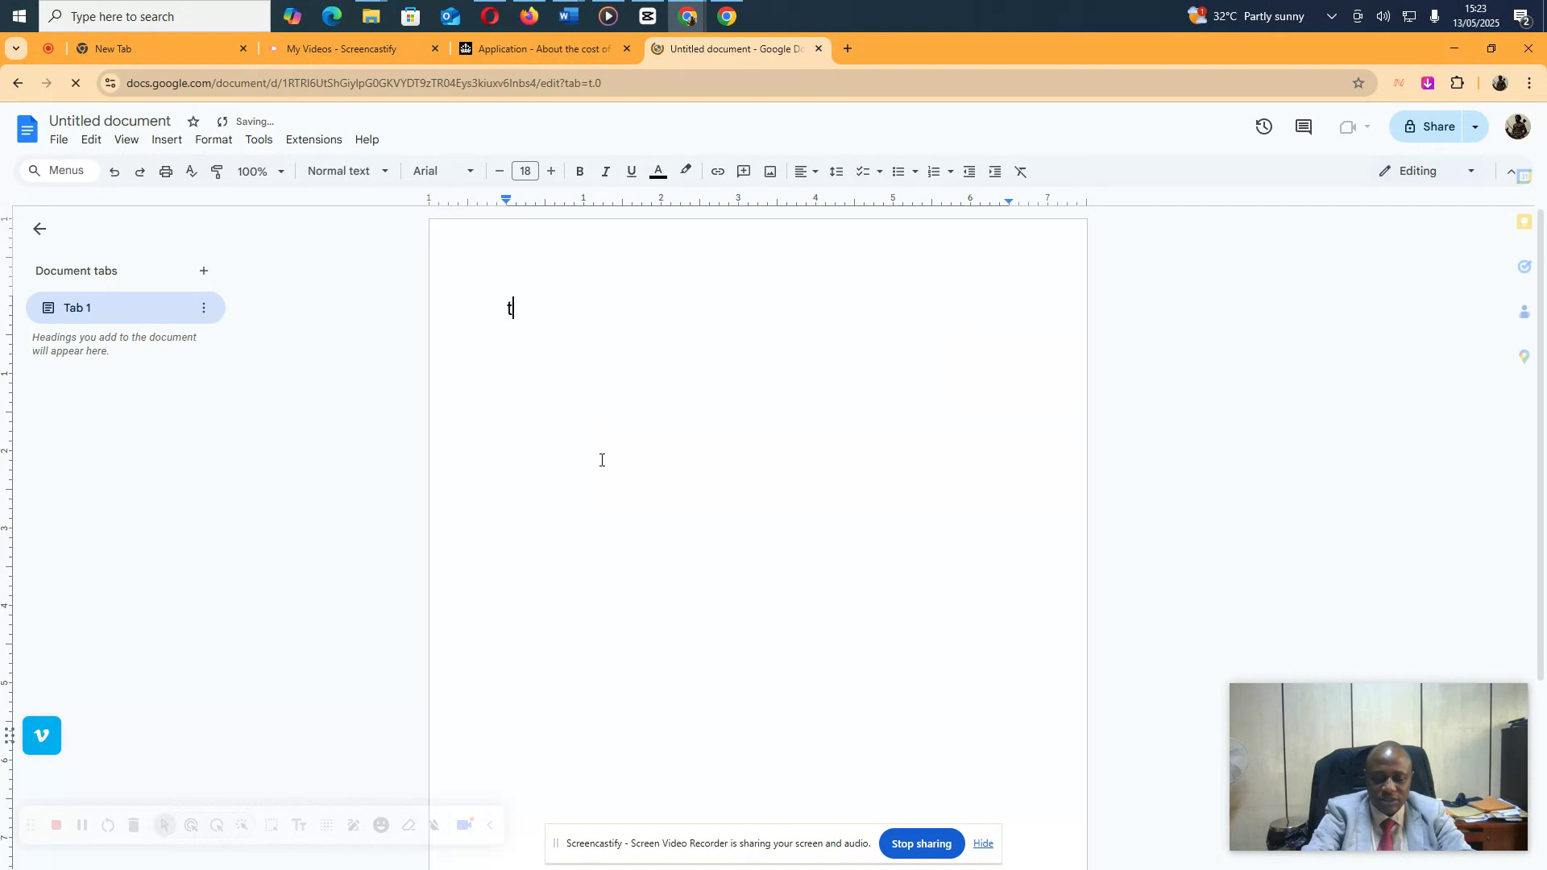
text(ourist Visa)
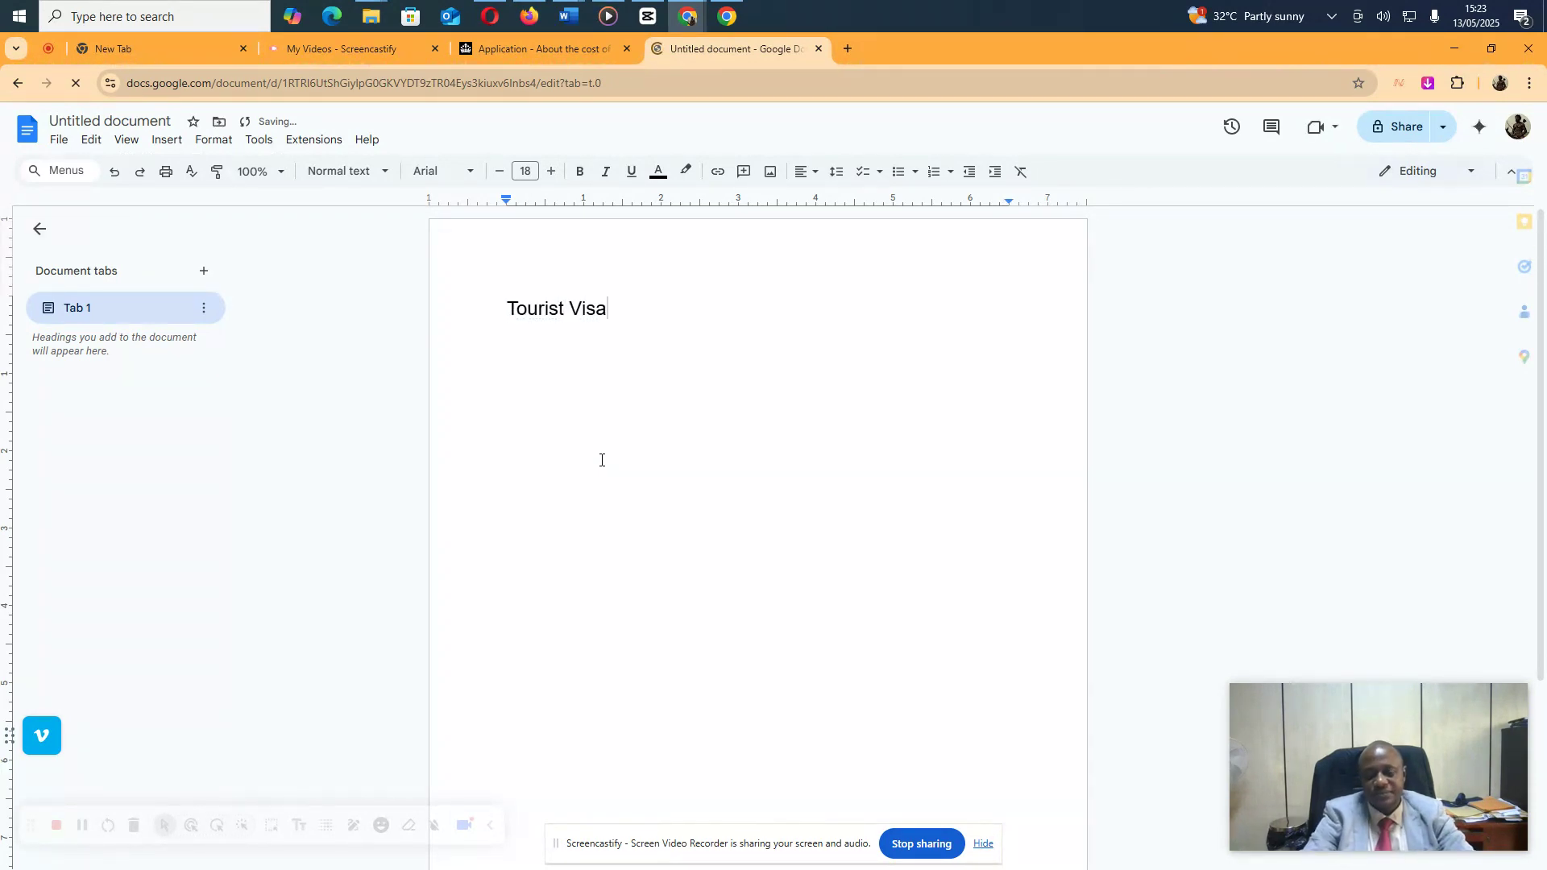
key(Return)
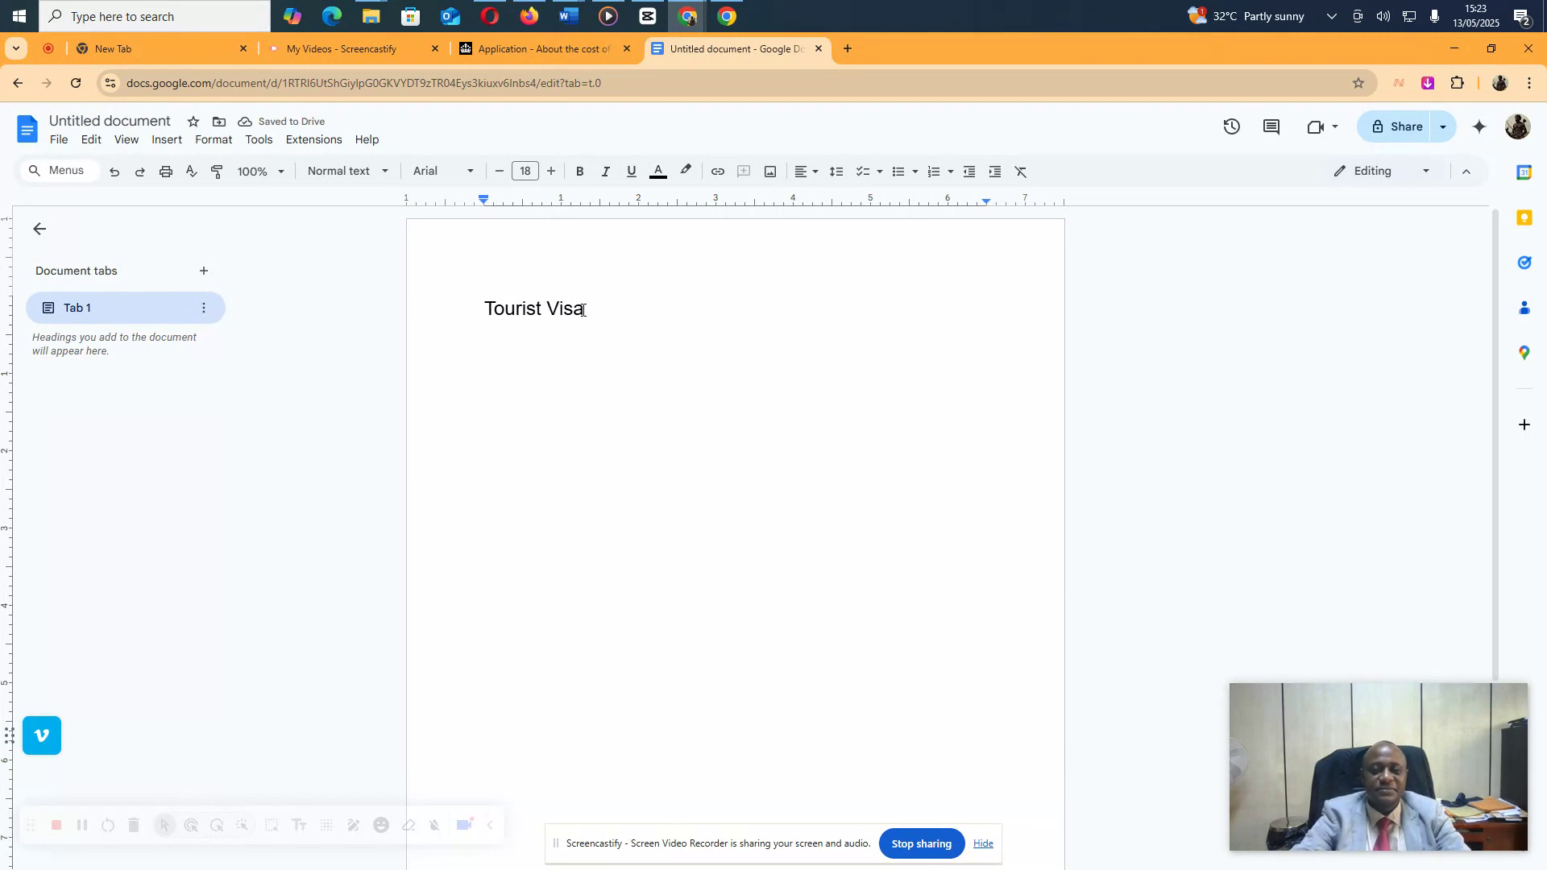
drag(584, 309, 481, 309)
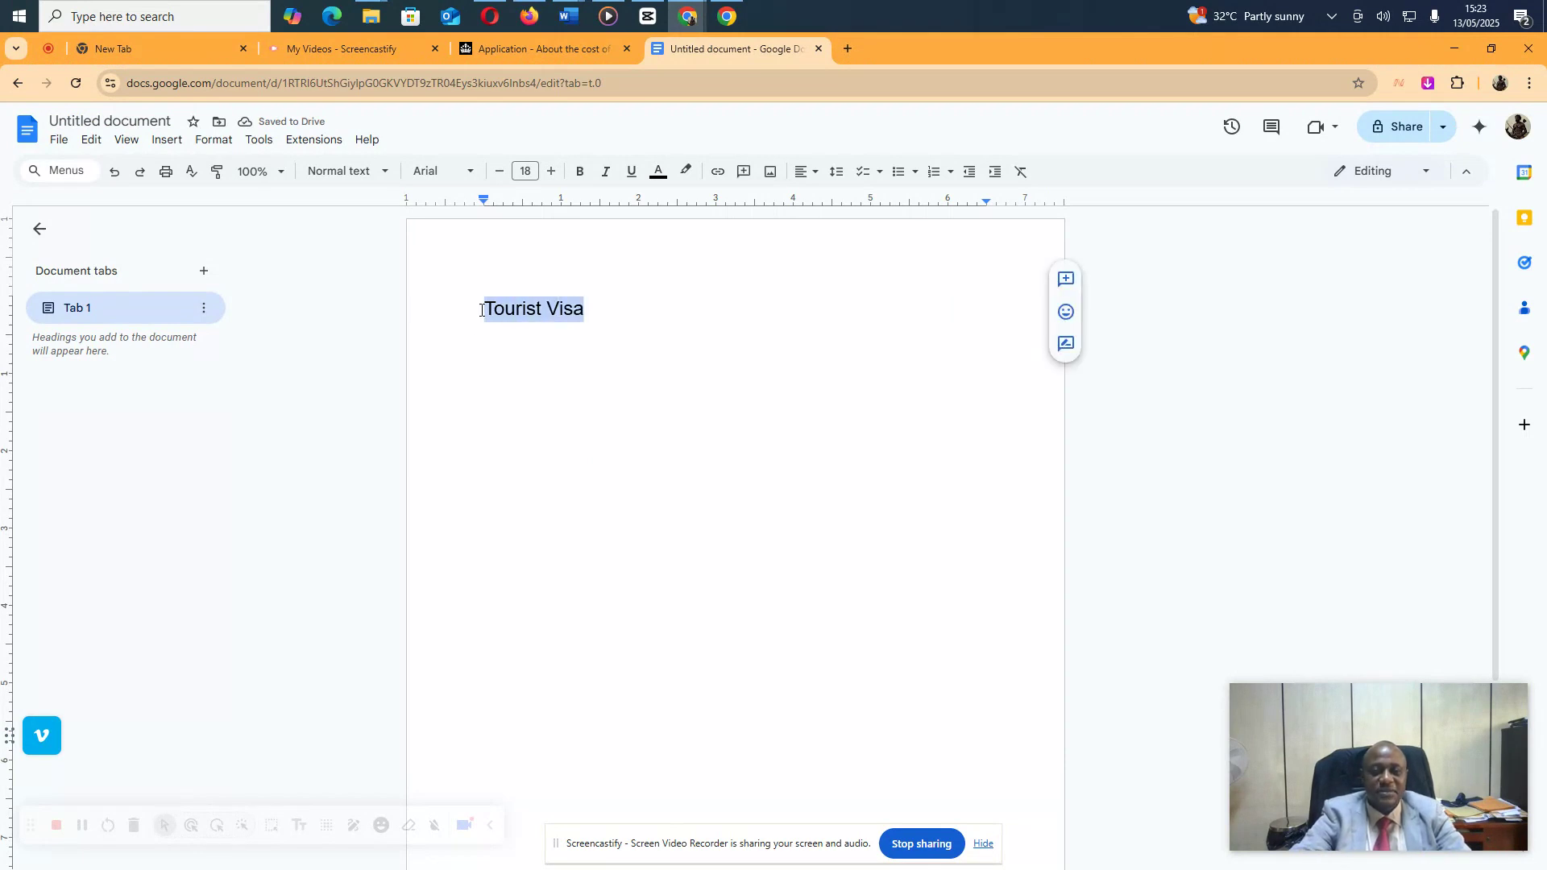
click(579, 173)
click(632, 173)
click(609, 313)
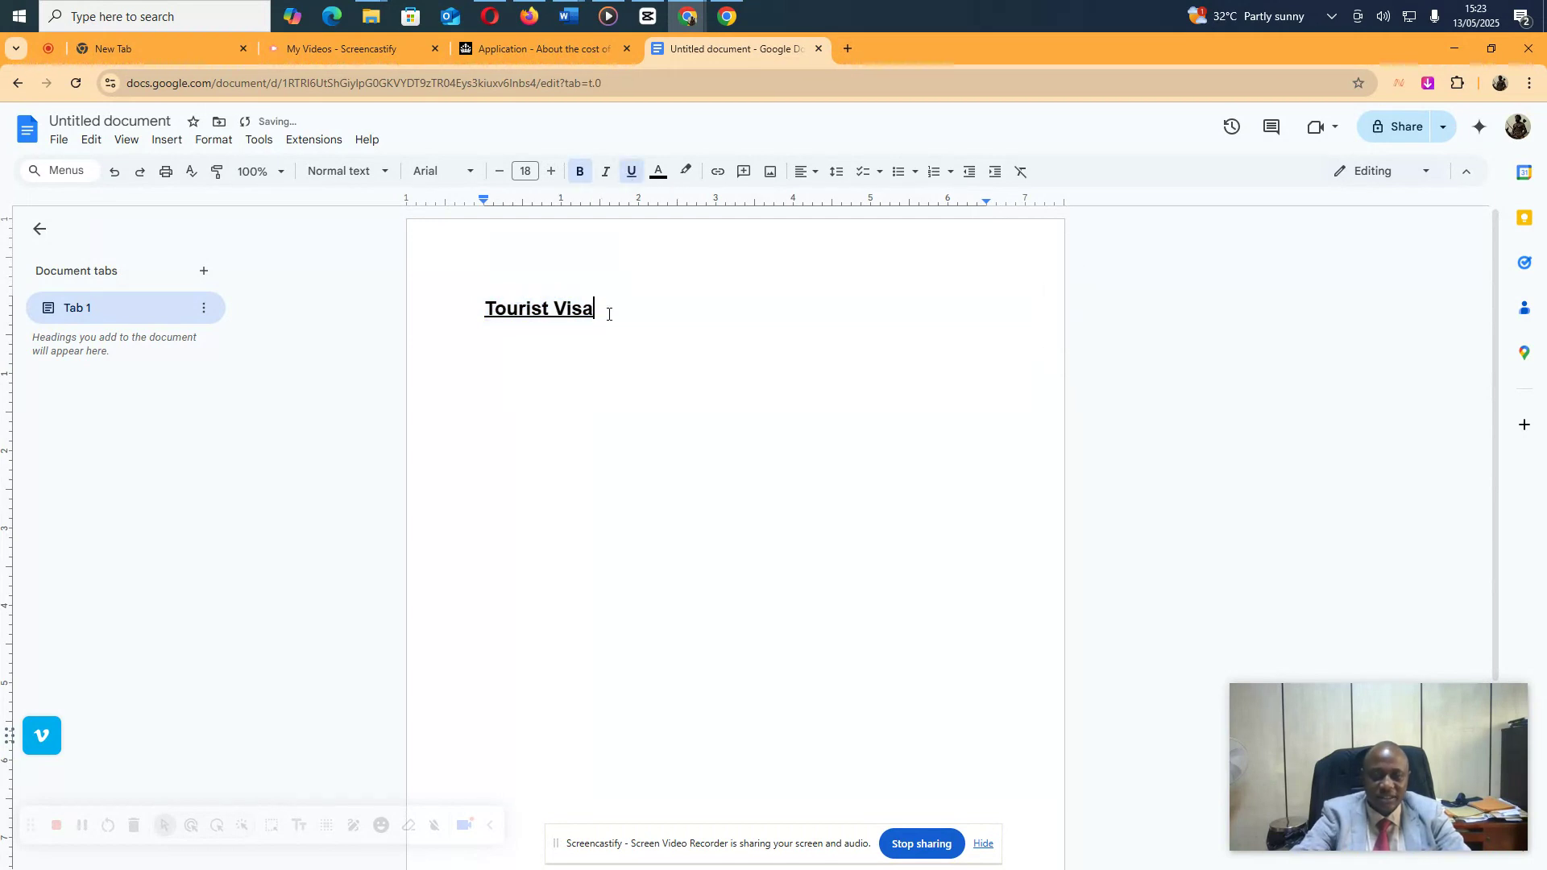
key(Return)
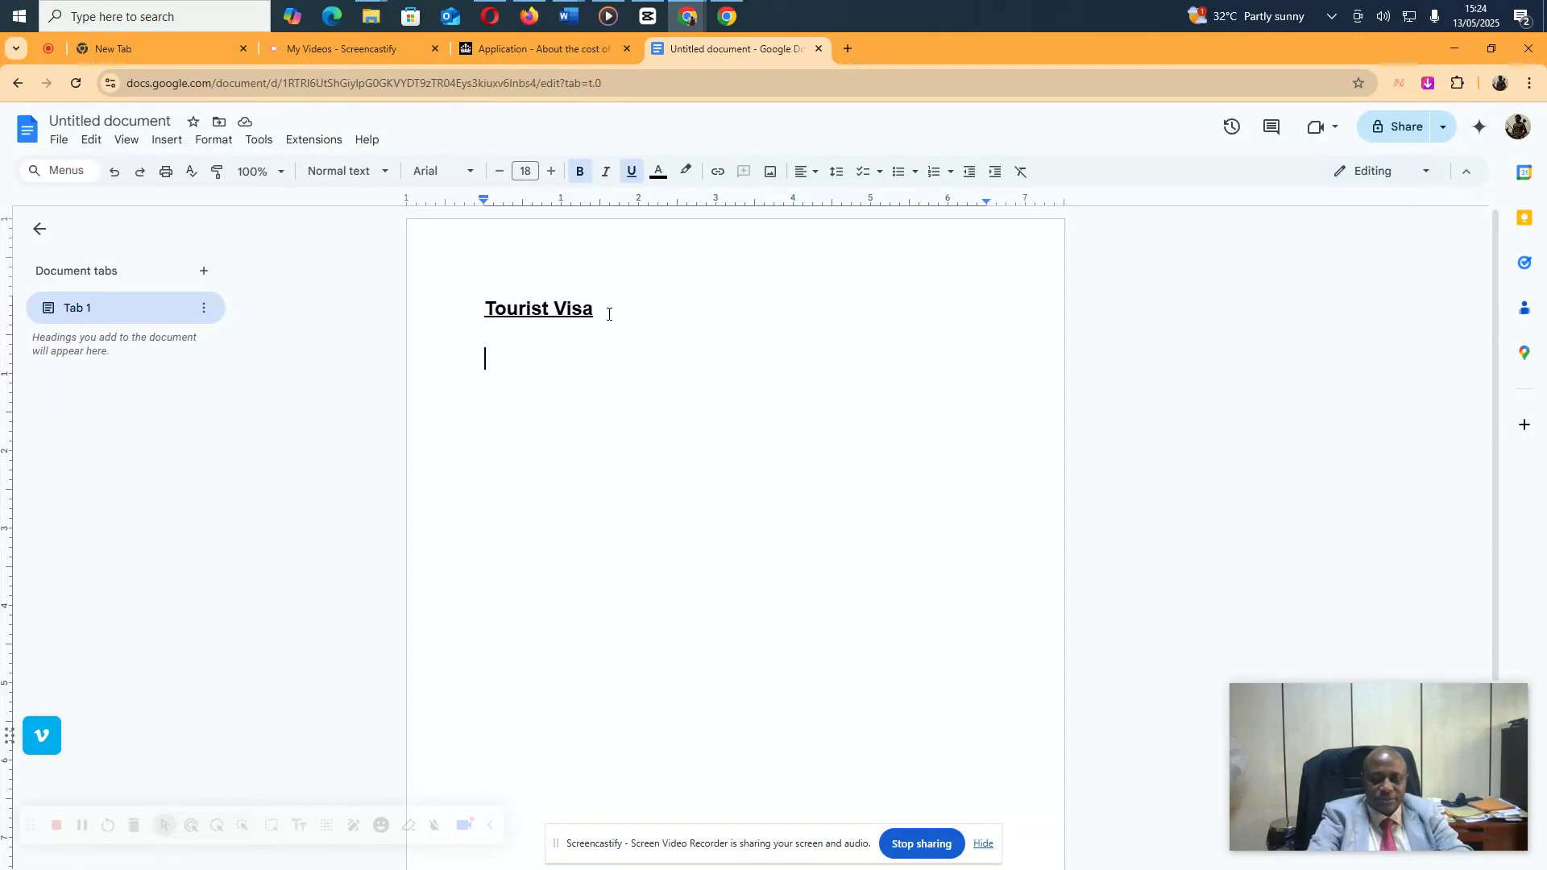
Add the line 'Duration of 10-days holiday' in plain, non-bold, non-underlined text
key(Return)
key(Return)
text(duration of )
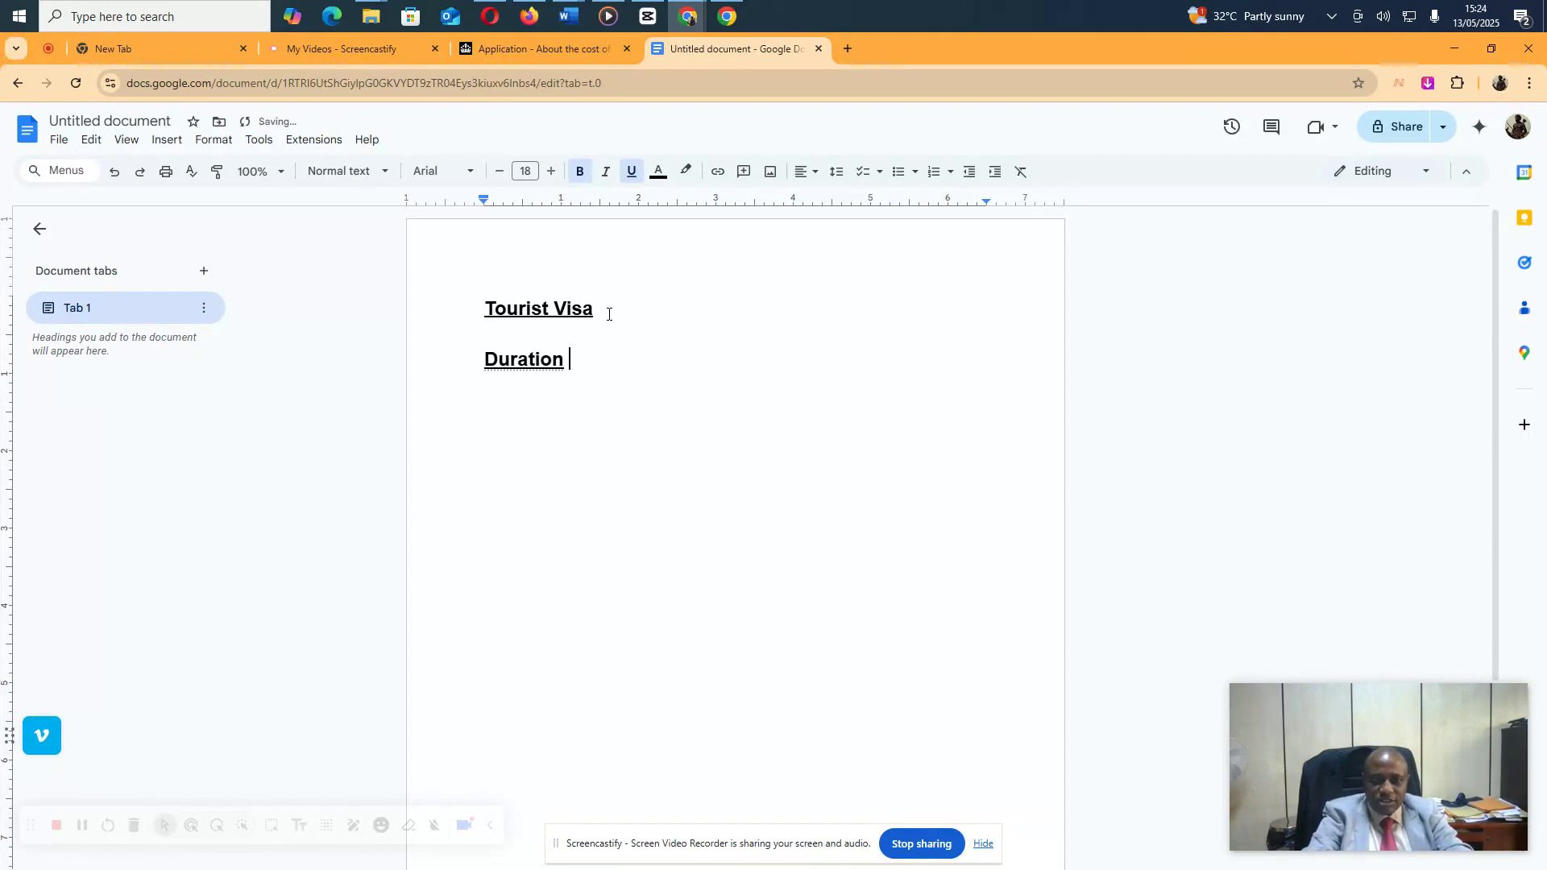
text(10-days o)
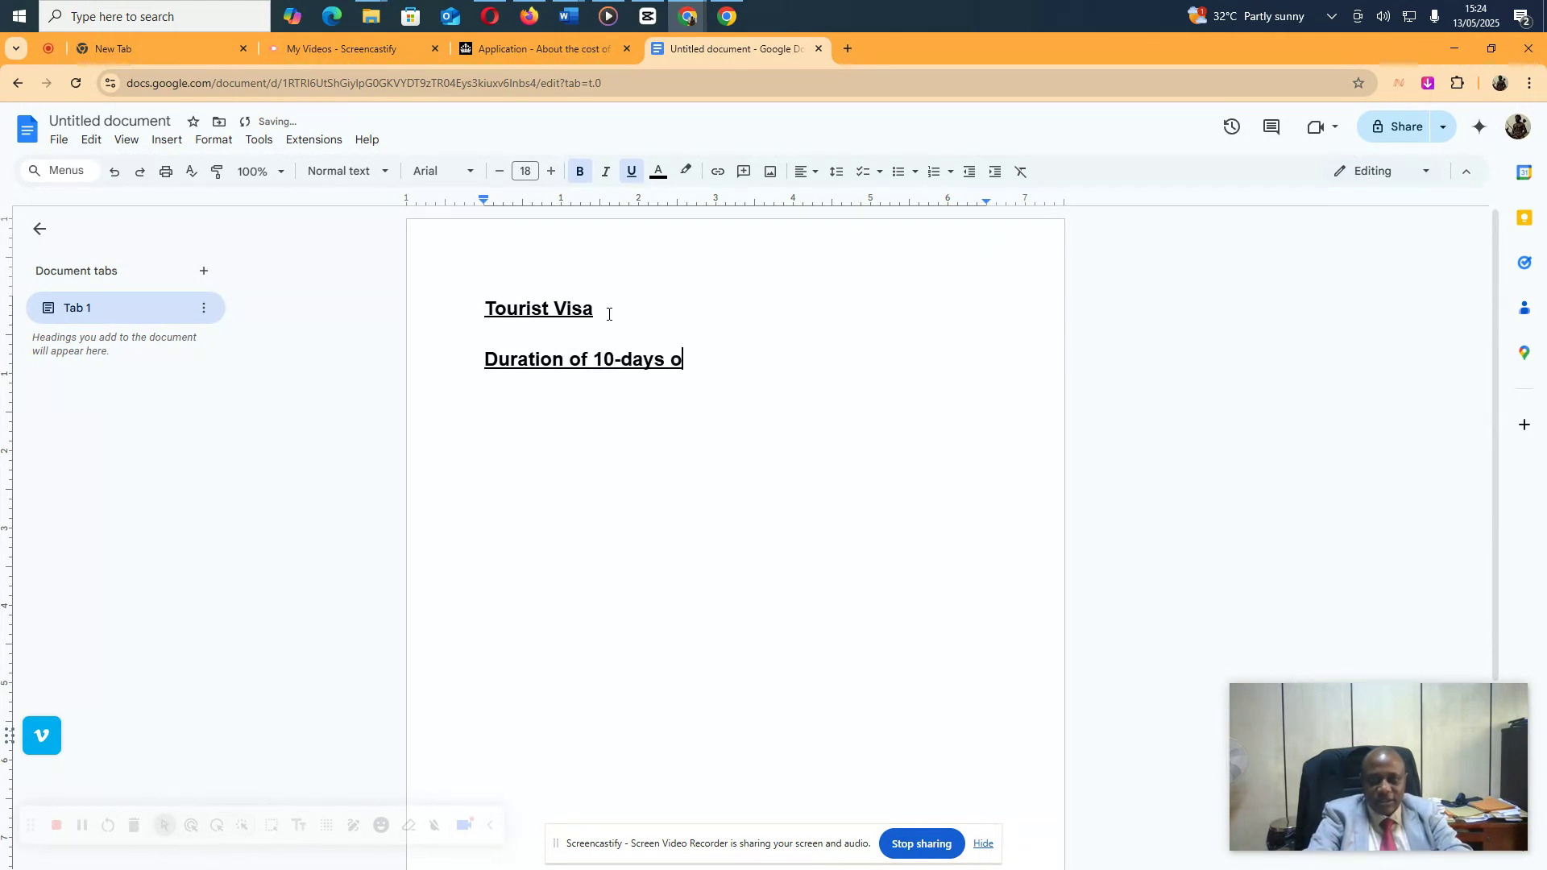
key(BackSpace)
text(holiday)
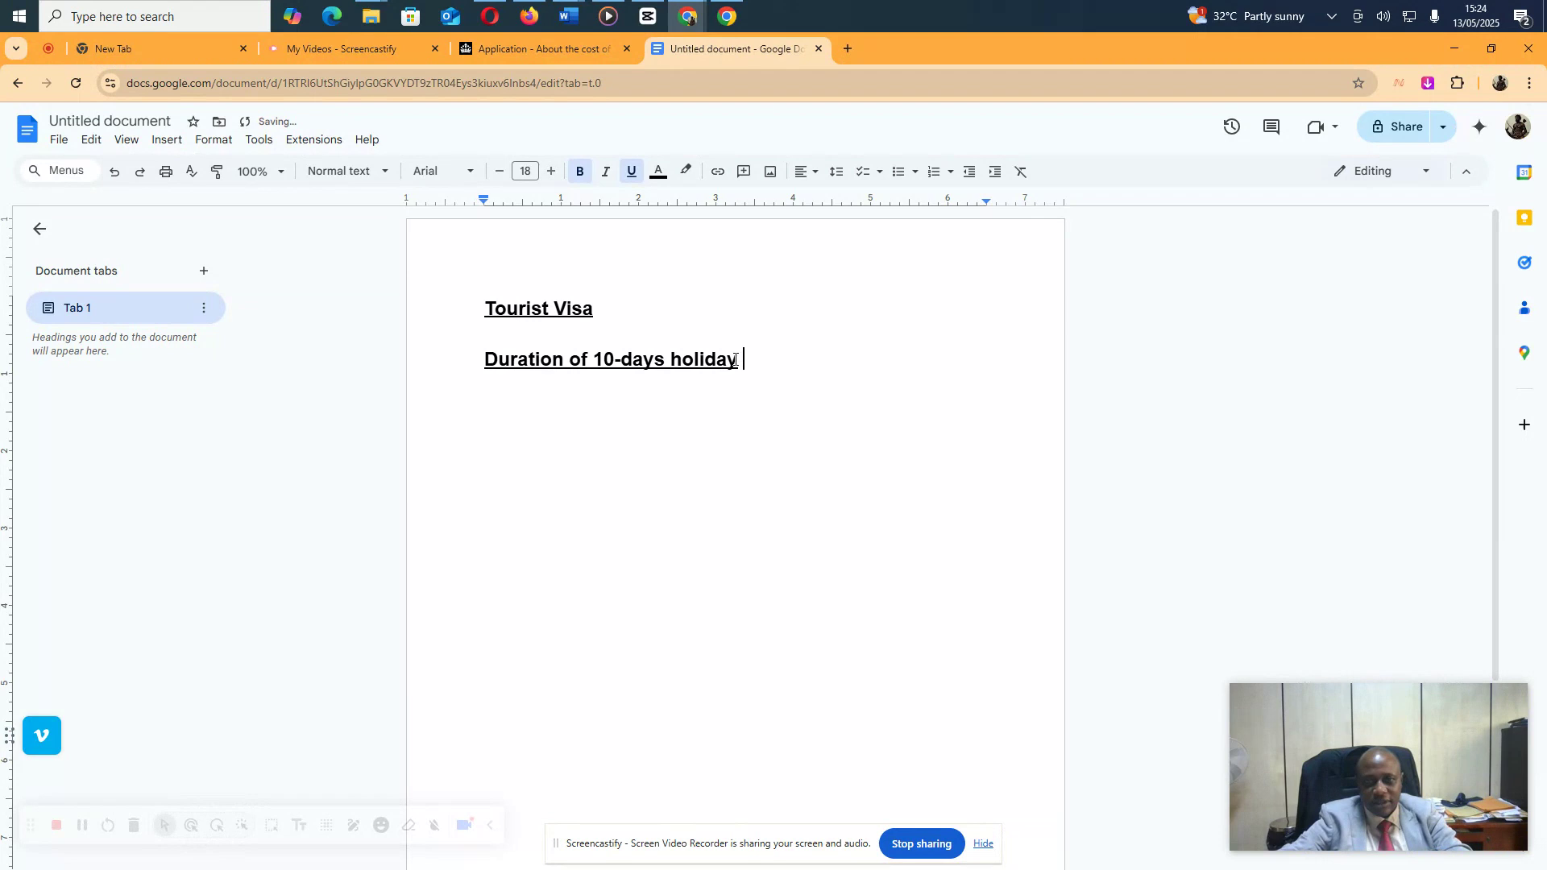
drag(735, 360, 481, 361)
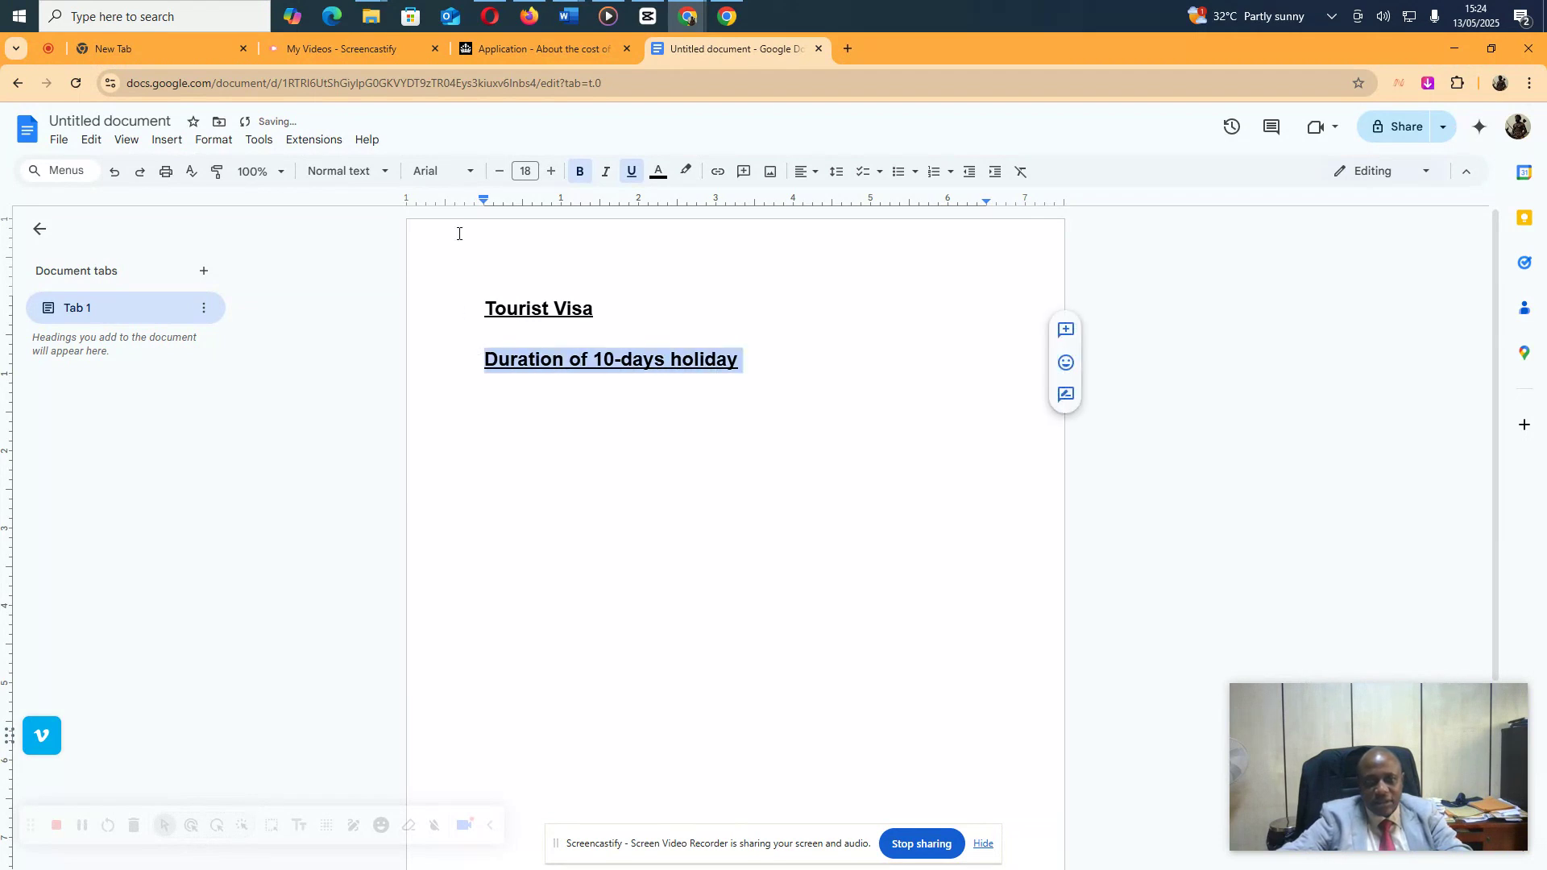
click(632, 172)
click(580, 172)
click(748, 360)
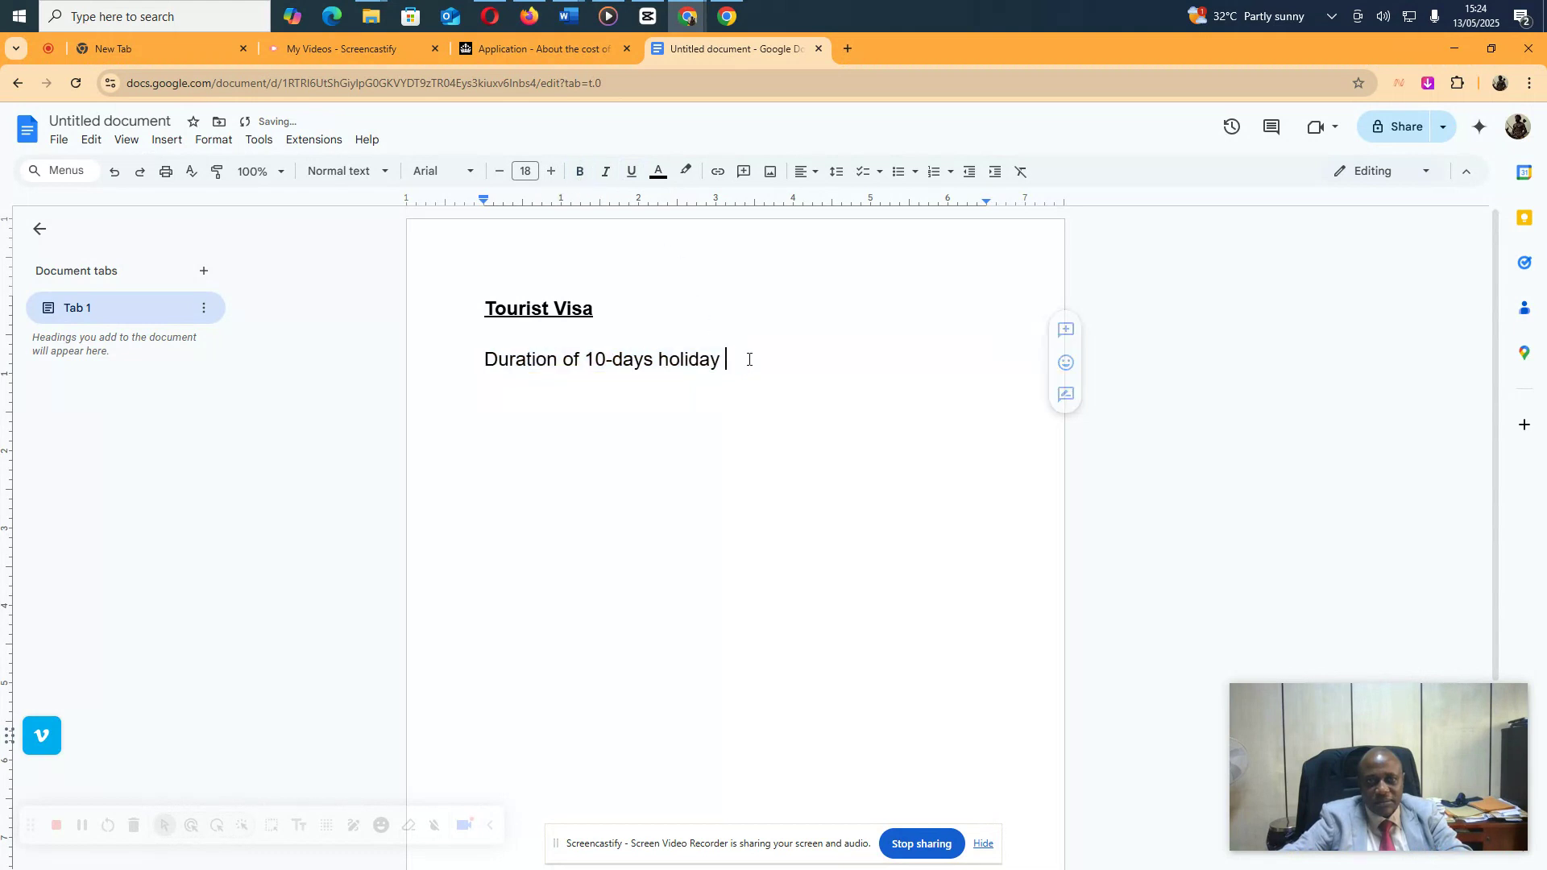
Add the line '10 nights of hotel or Airbnb - @ $35 per night = $350'
key(Return)
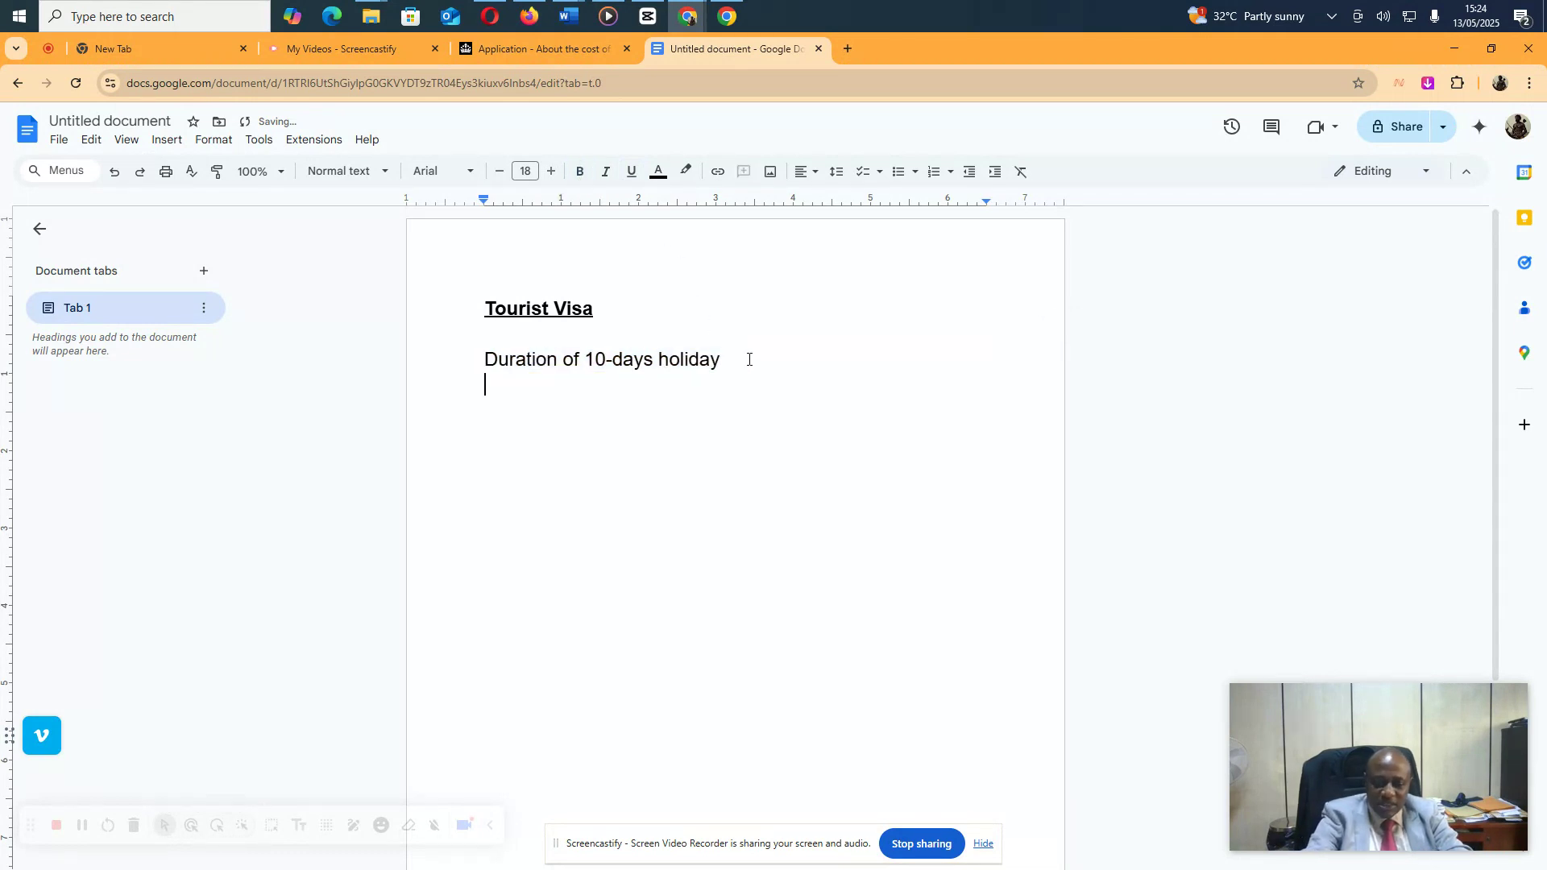
text(10 nights of )
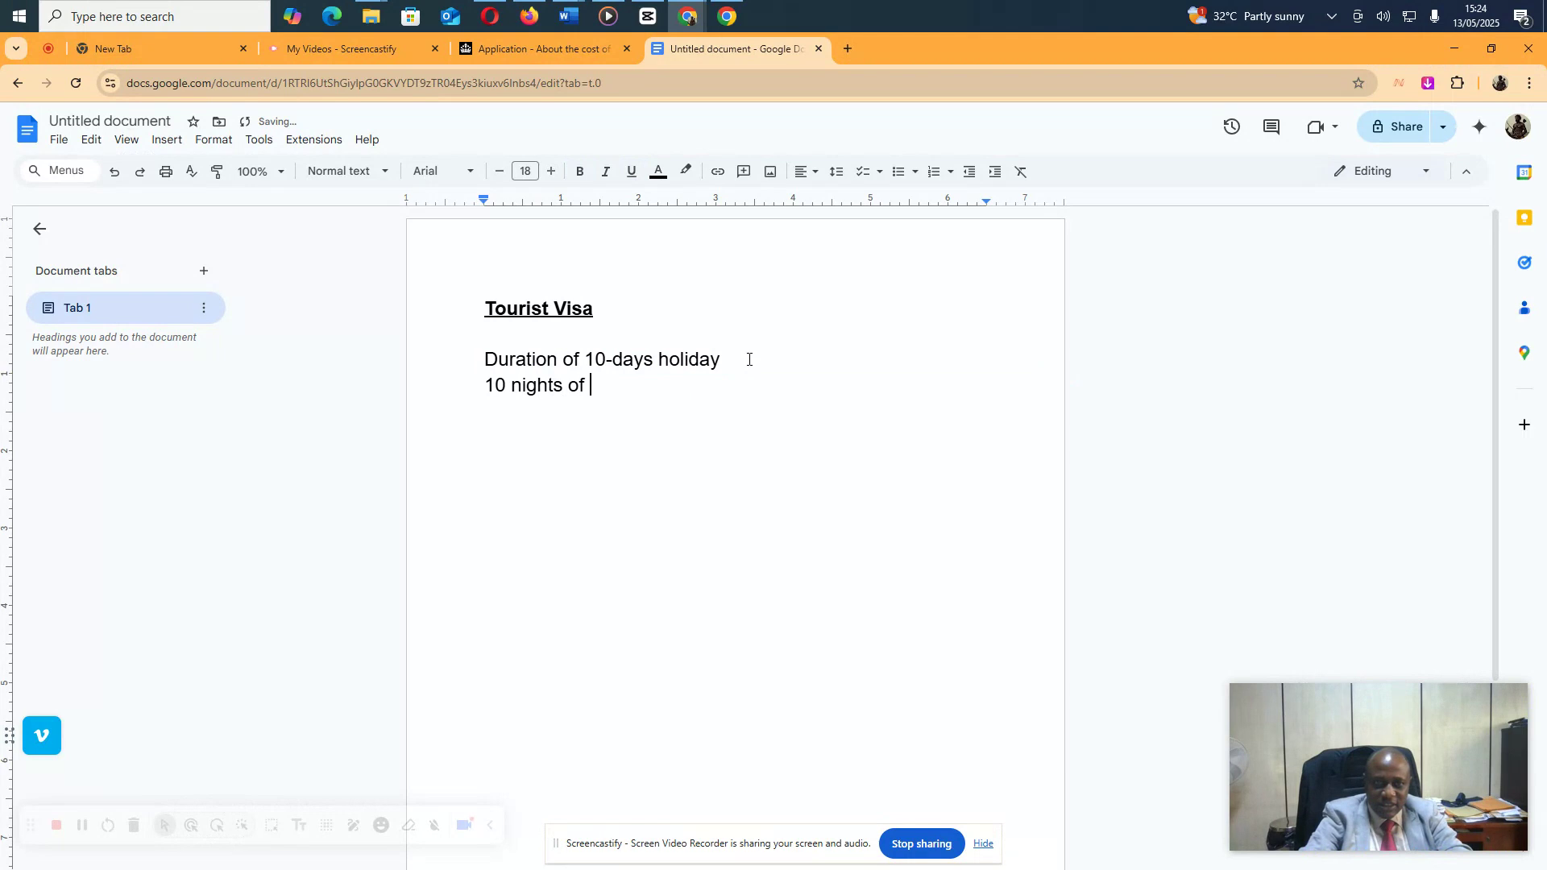
text(hotel or Air)
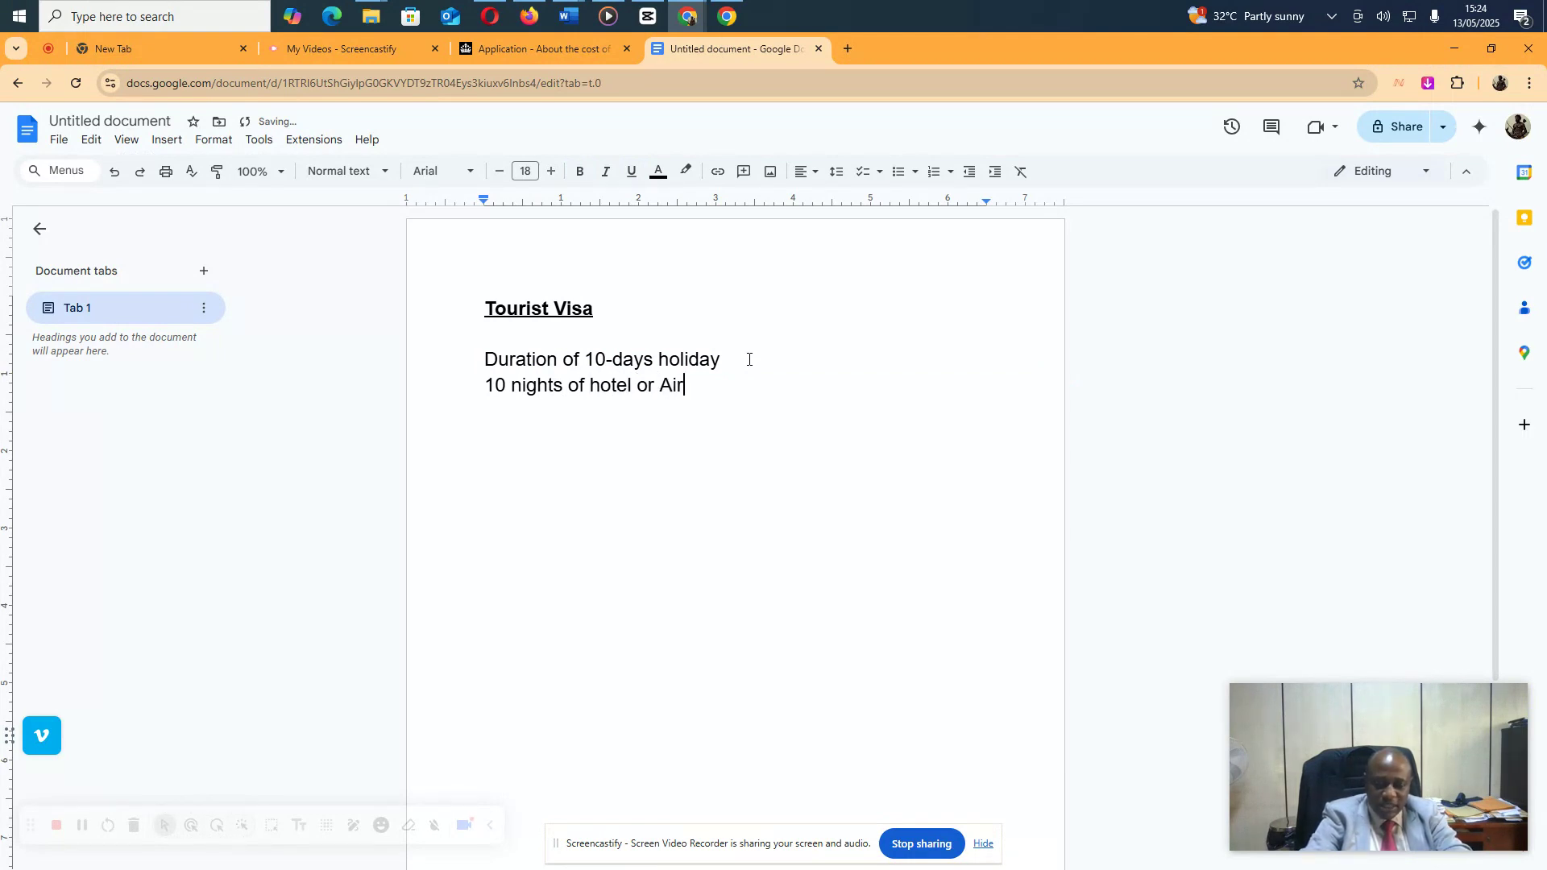
text(bnb - )
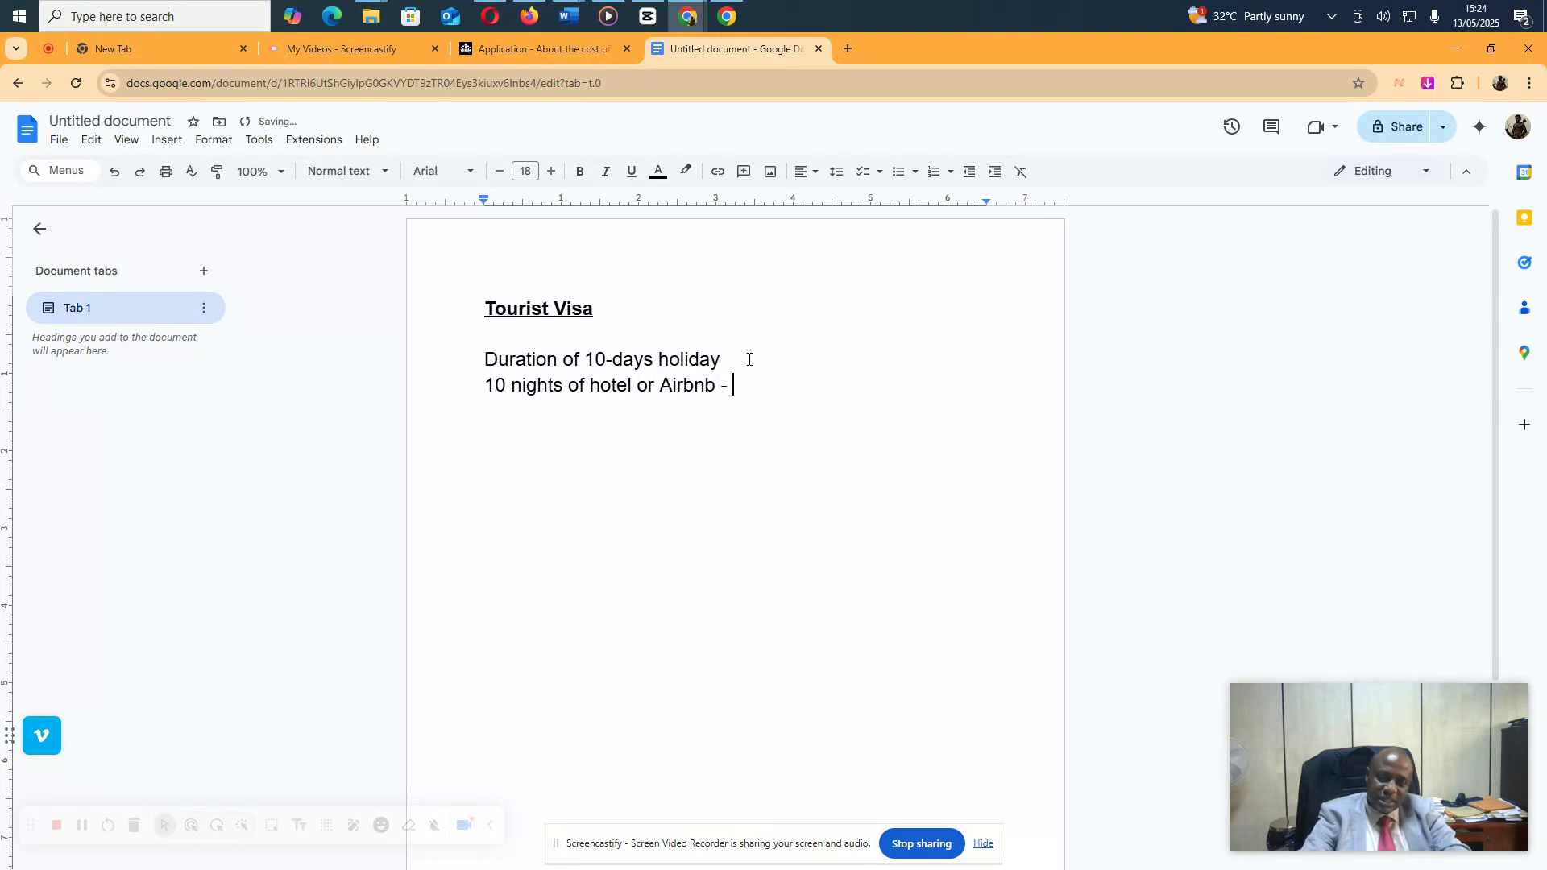
text(@)
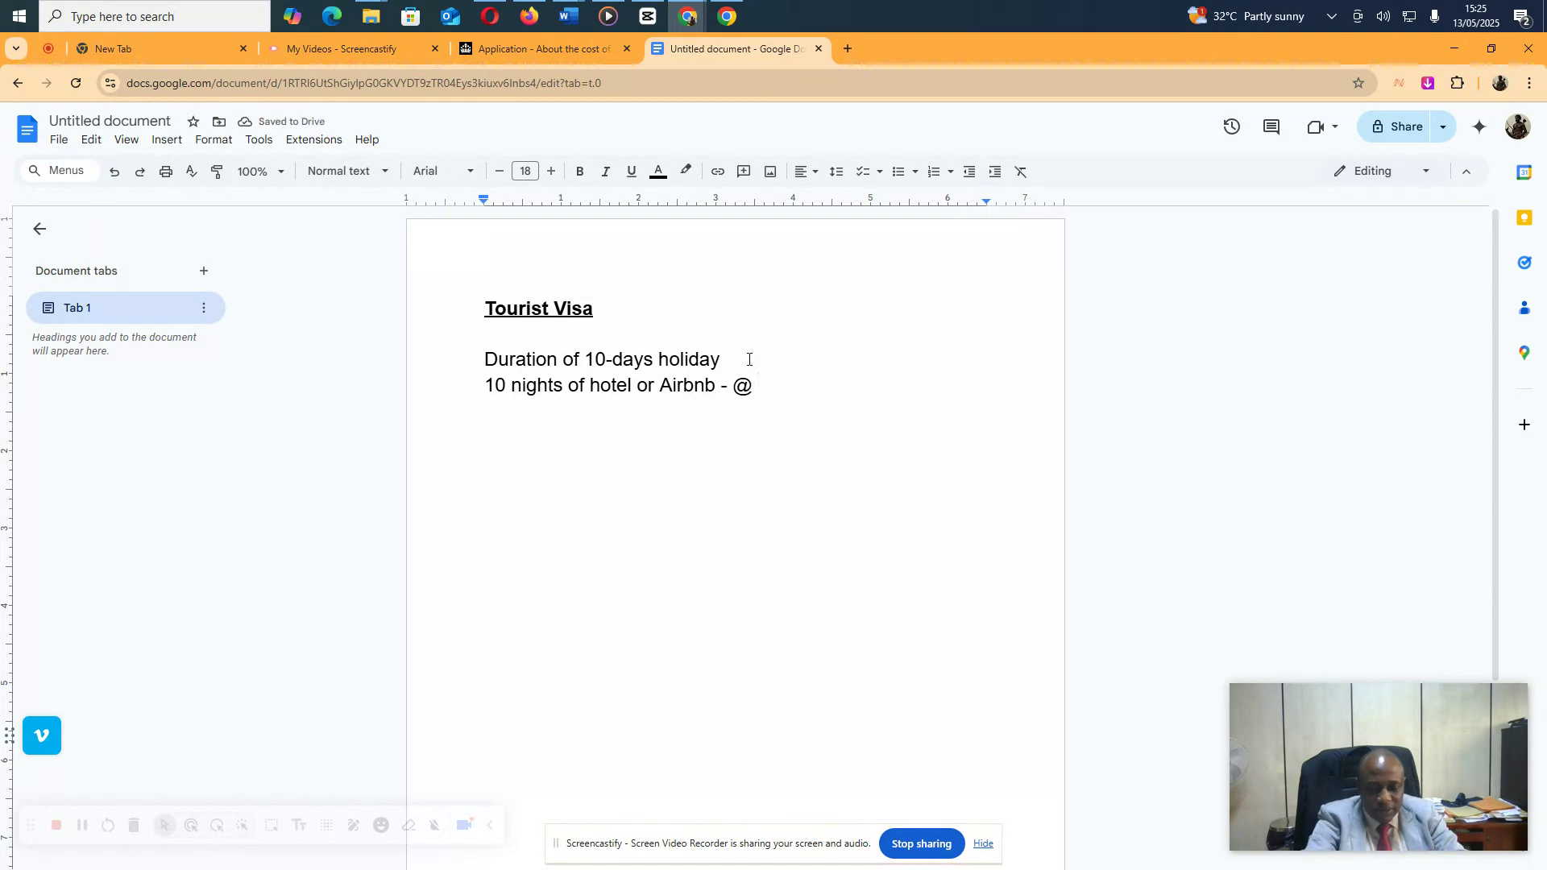
text( $35)
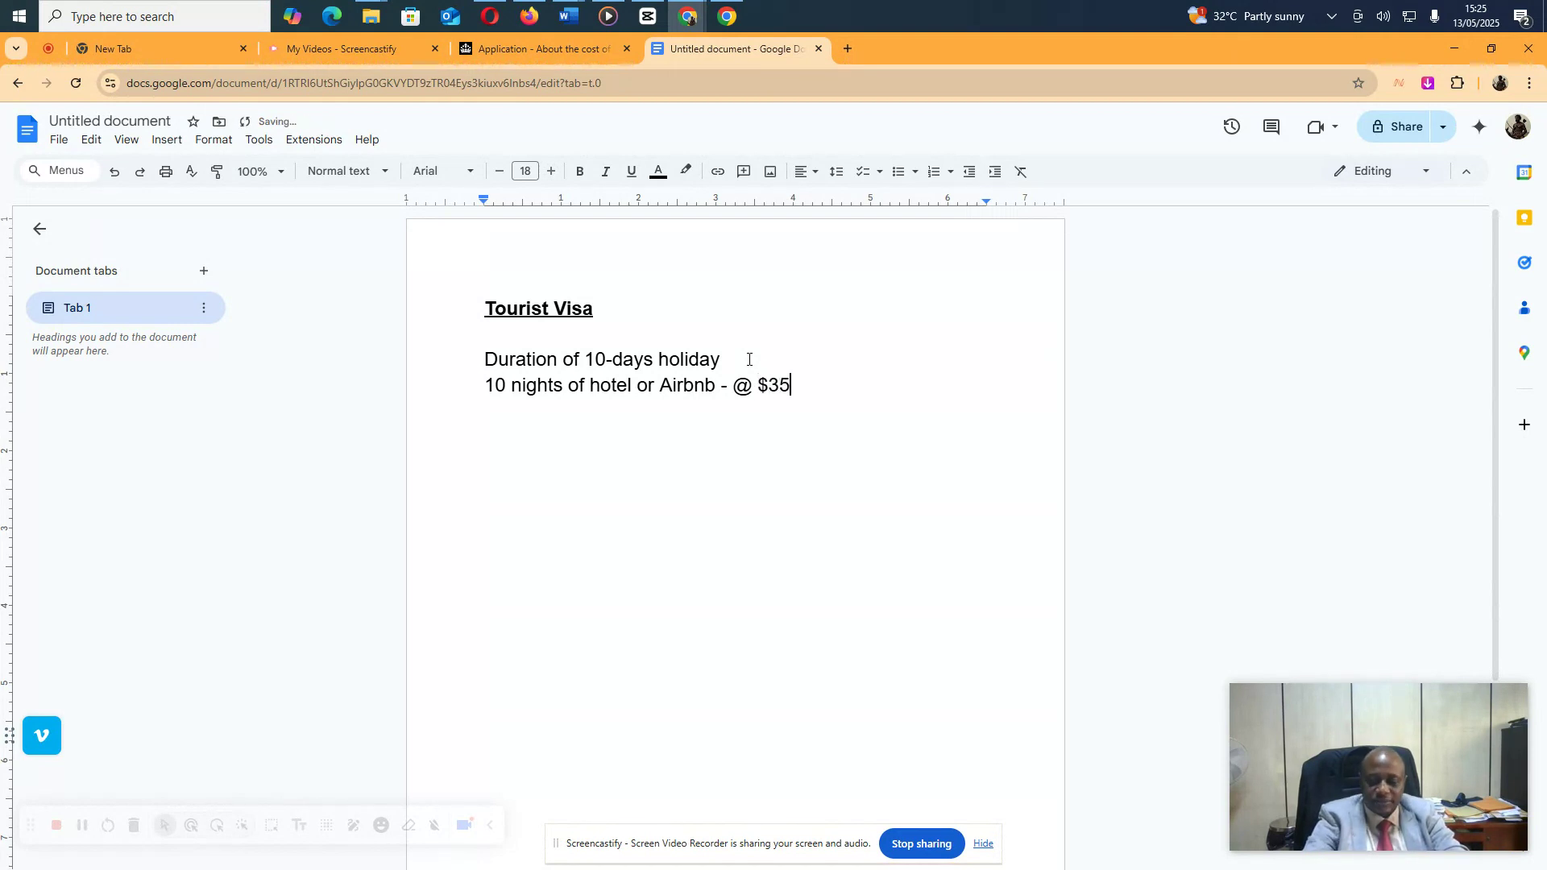
text( pernight)
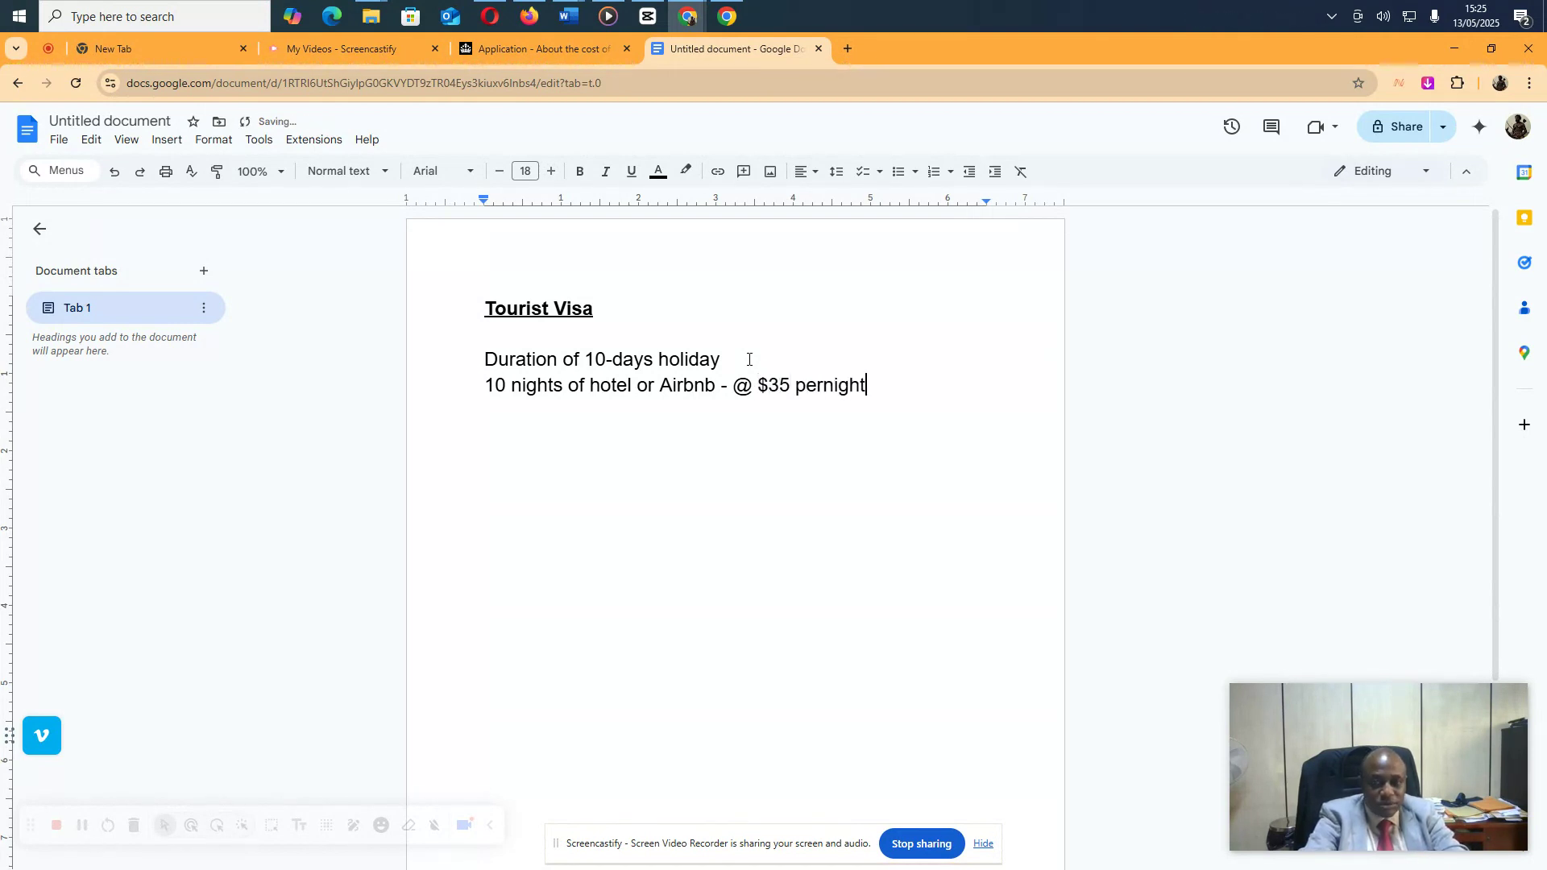
key(Left)
key(Left)
key(Left)
key(Left)
key(Left)
key(Left)
key(Left)
key(Left)
key(Left)
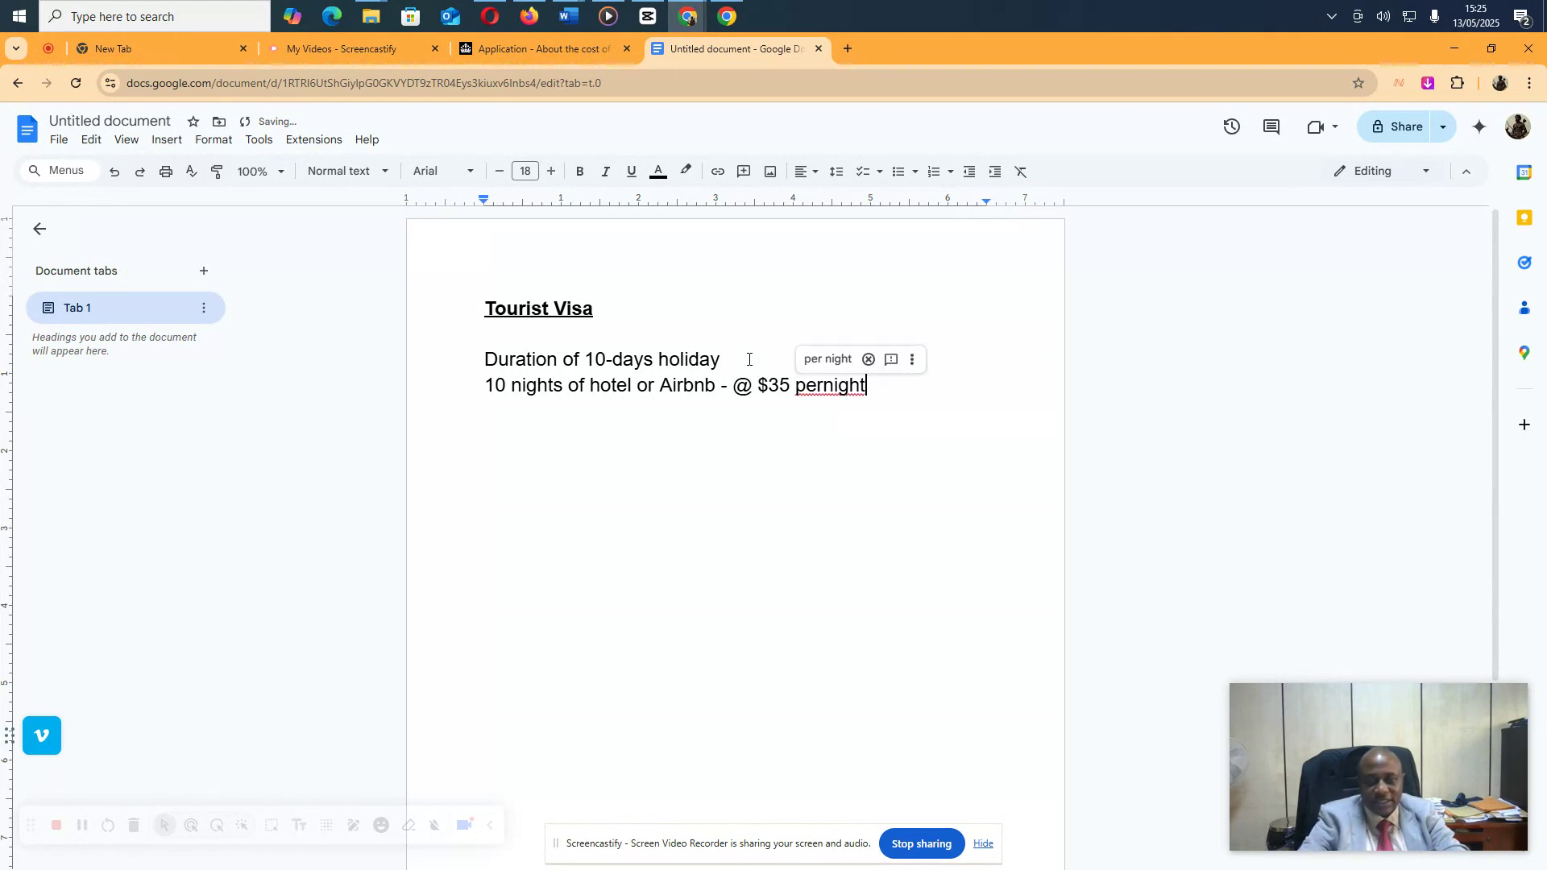
key(Right)
key(Right)
key(Right)
text(night)
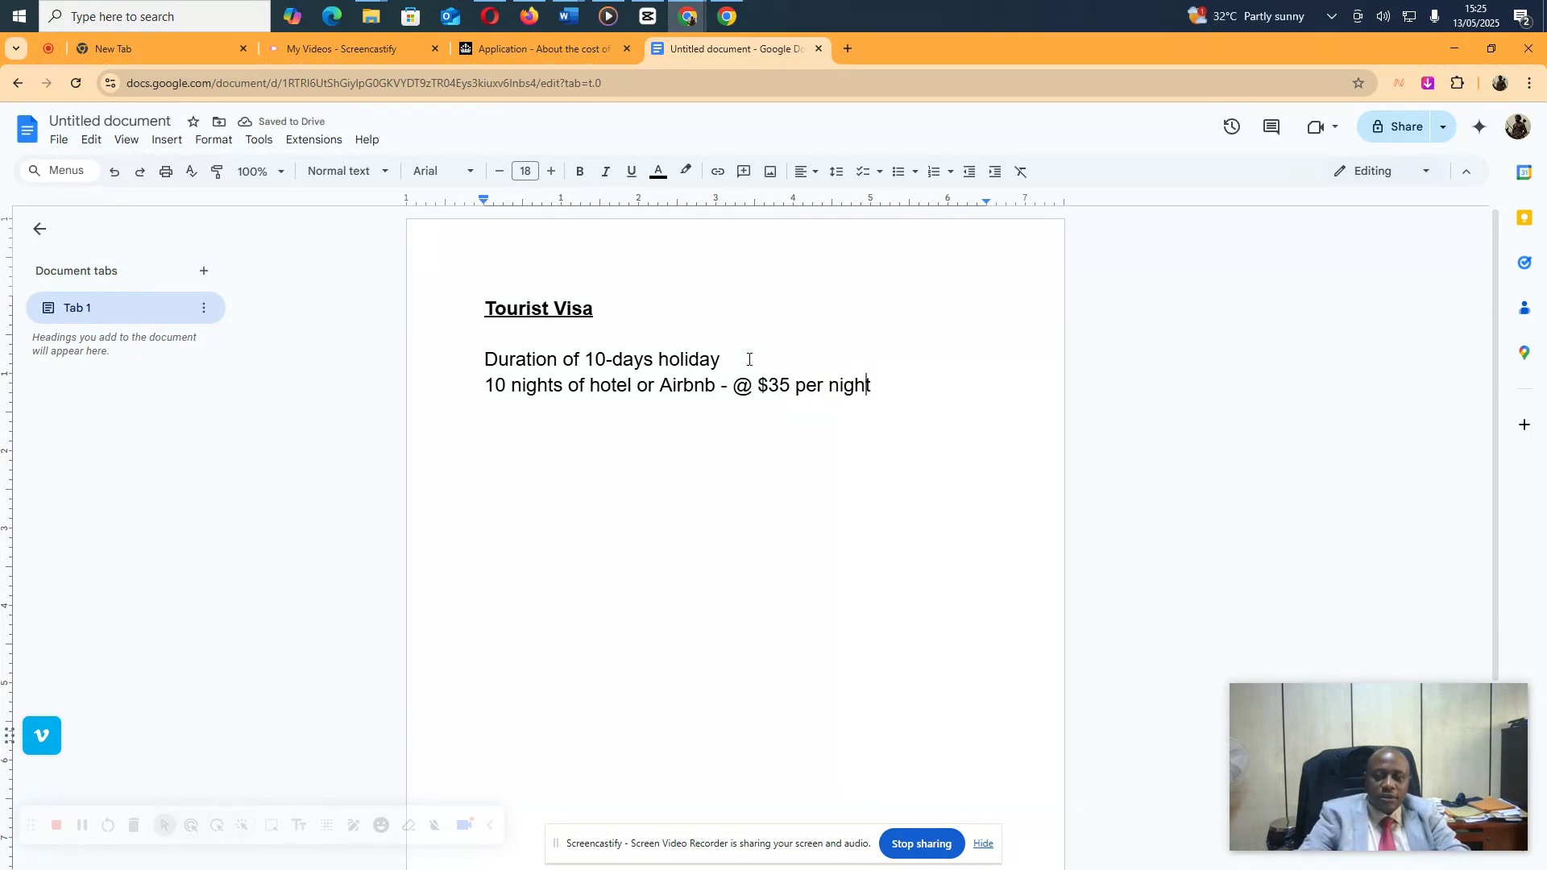
text( = )
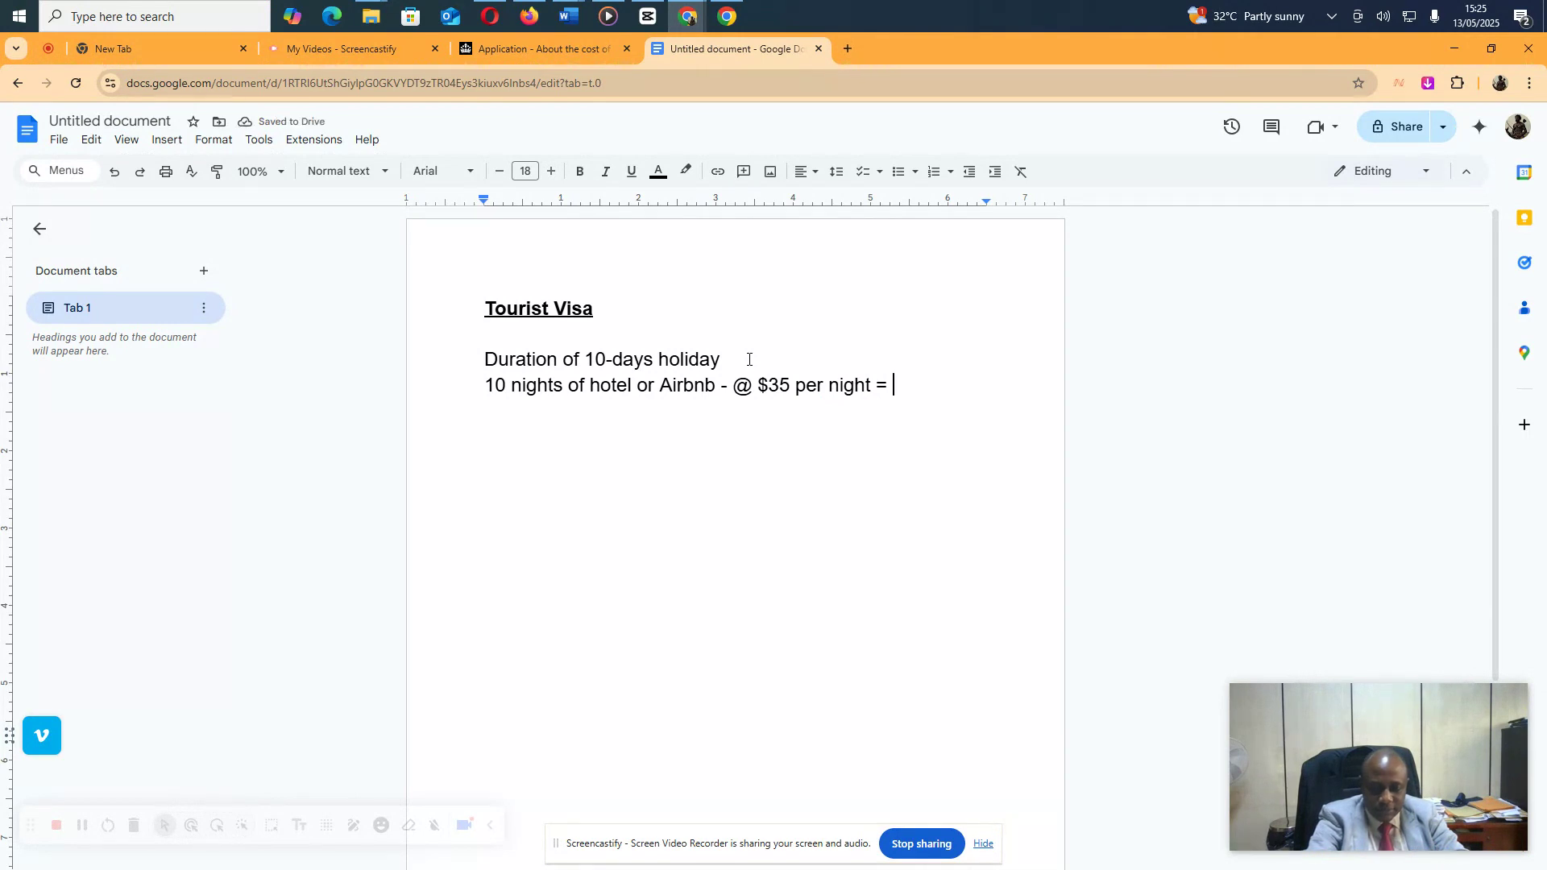
text($359)
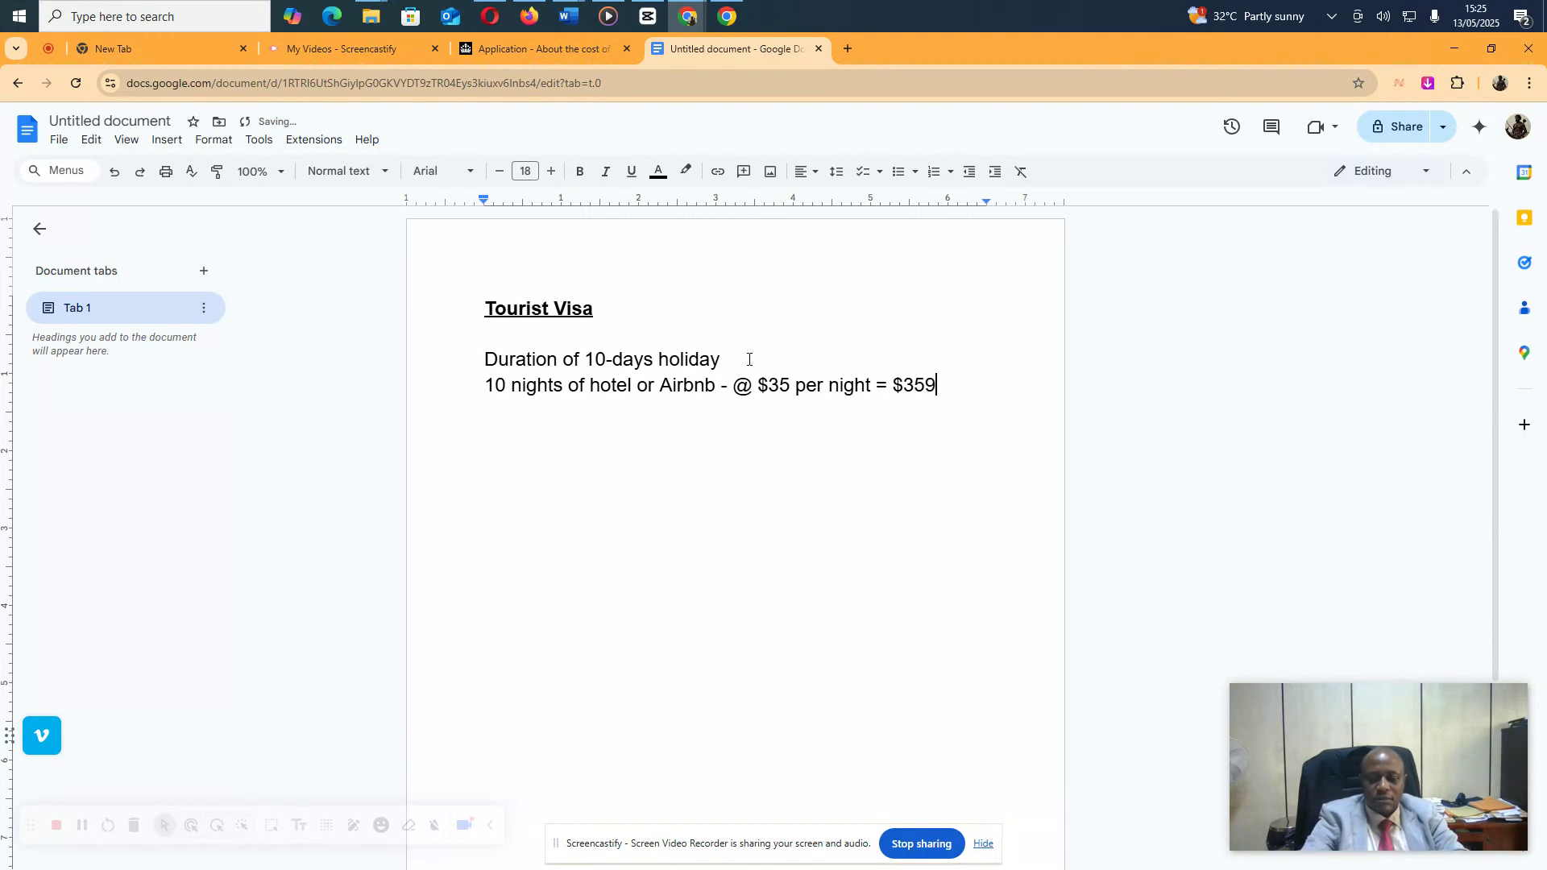
key(BackSpace)
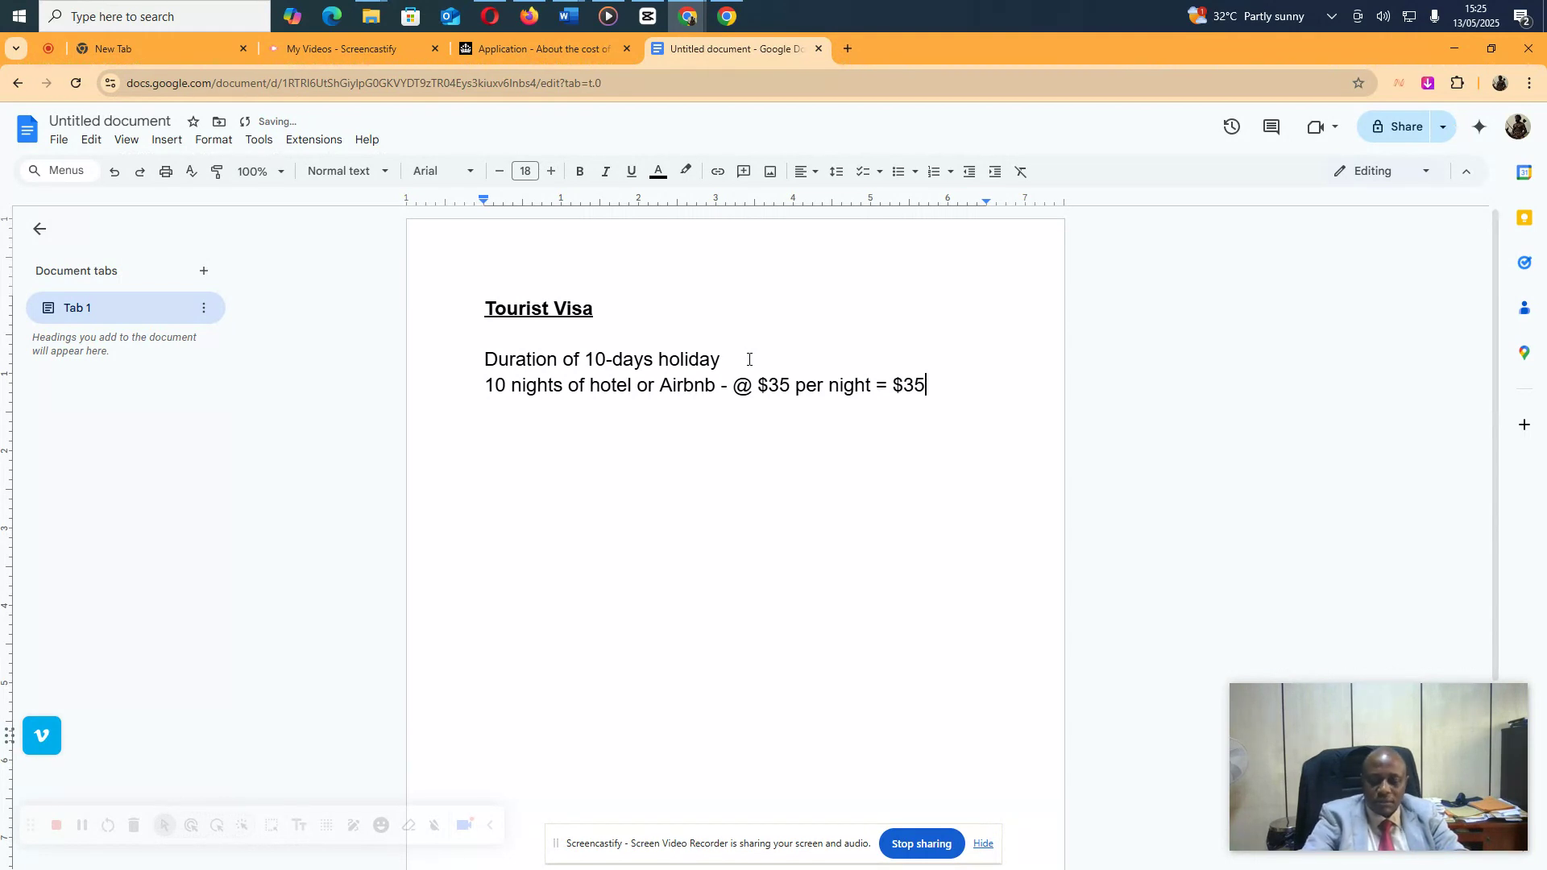
text(0)
key(Return)
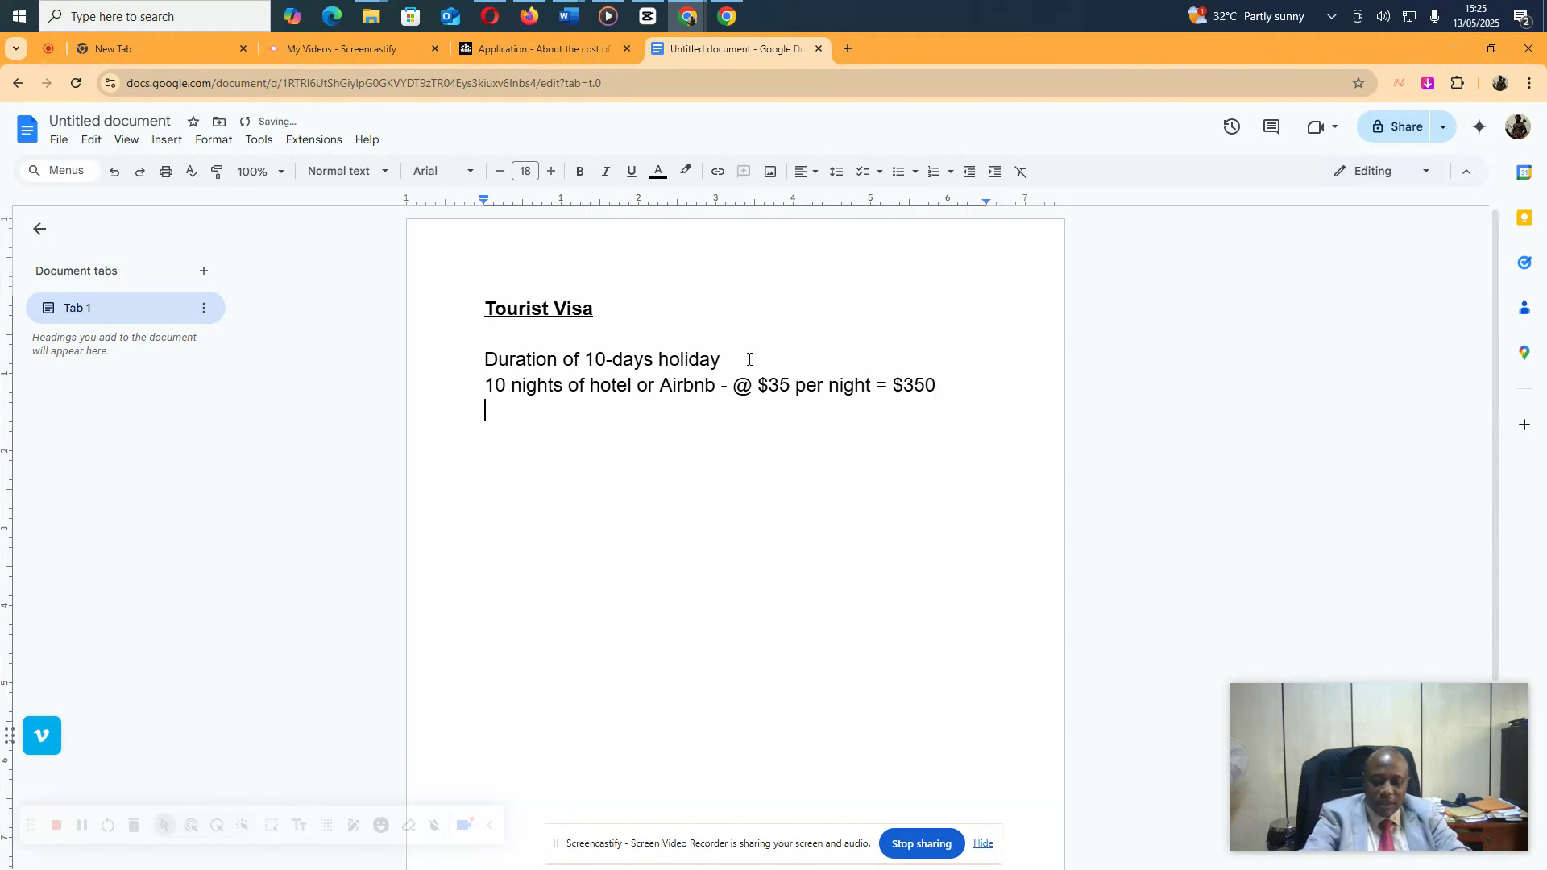
Add 'Airline - N3,000,000.00' and the logistics/Feeding/.../Tickets line costing N1,000,000
text(Airline )
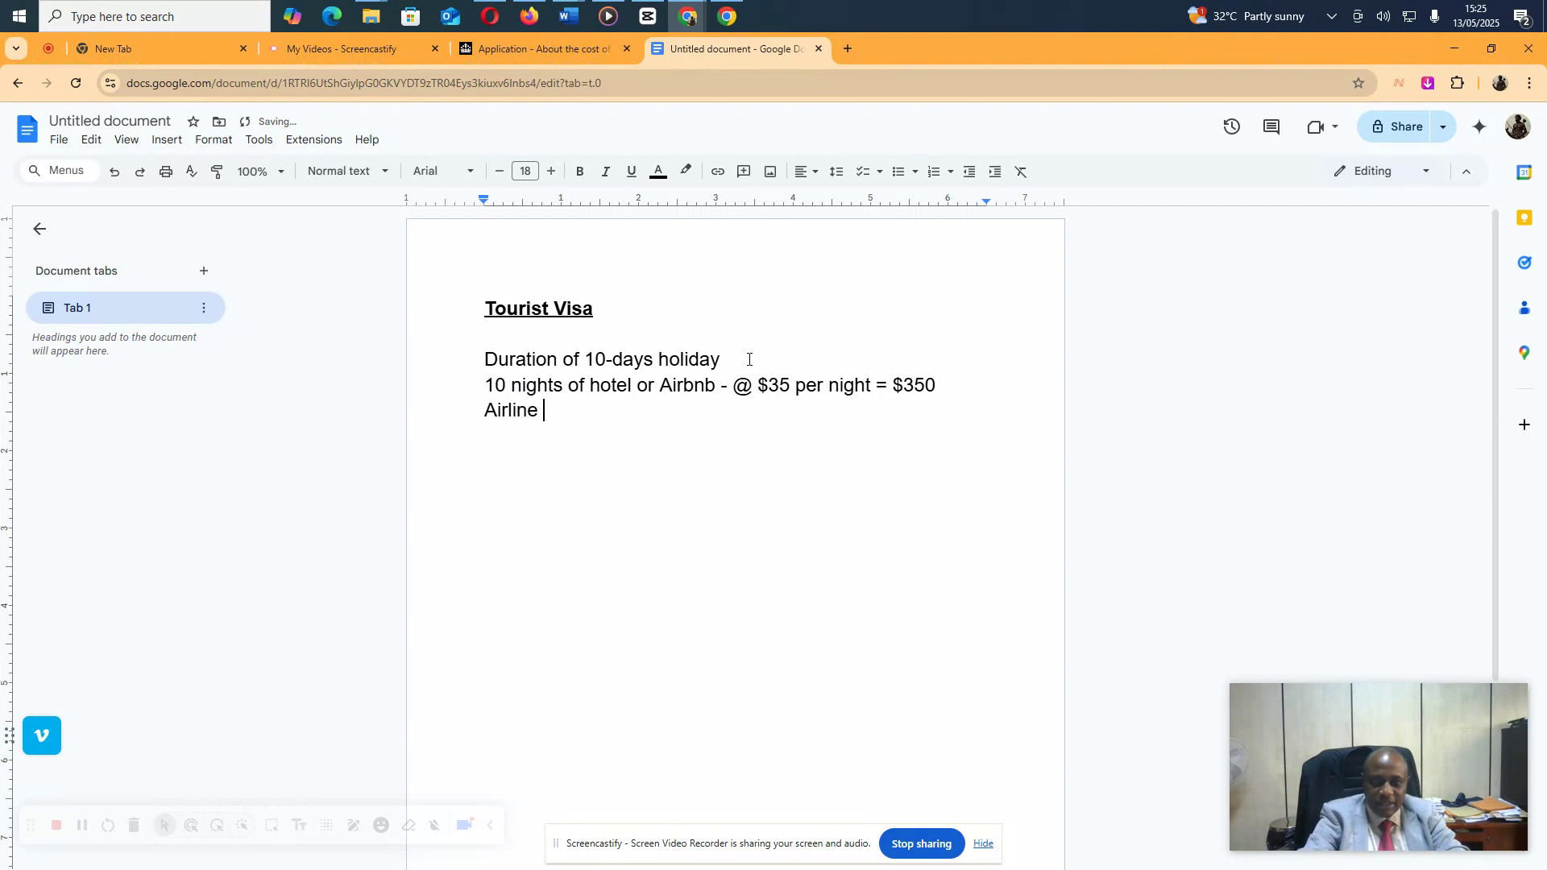
text(-)
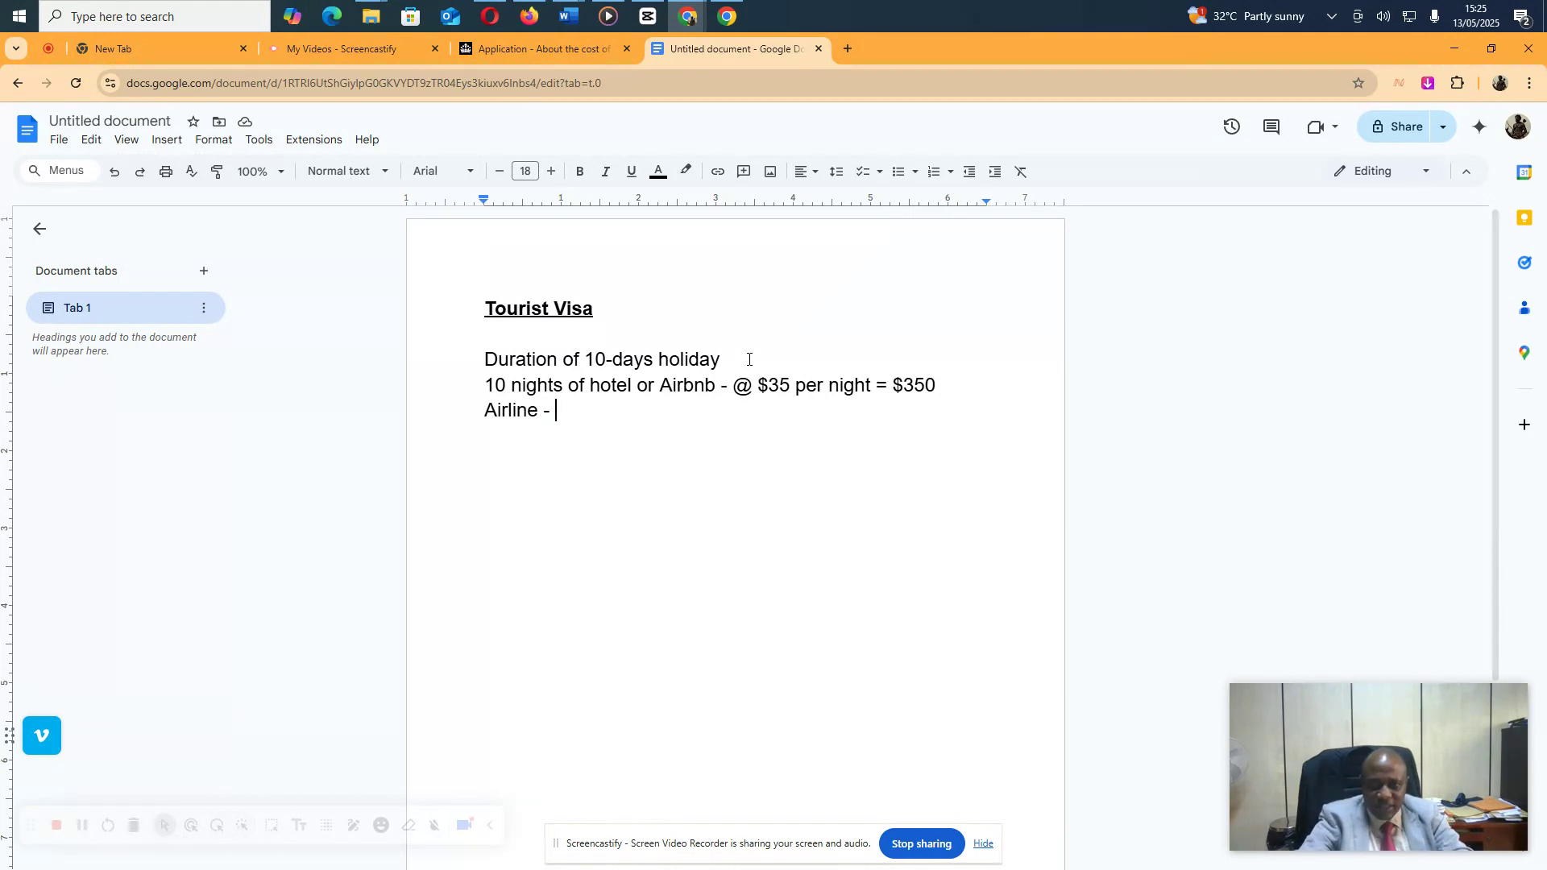
text(N)
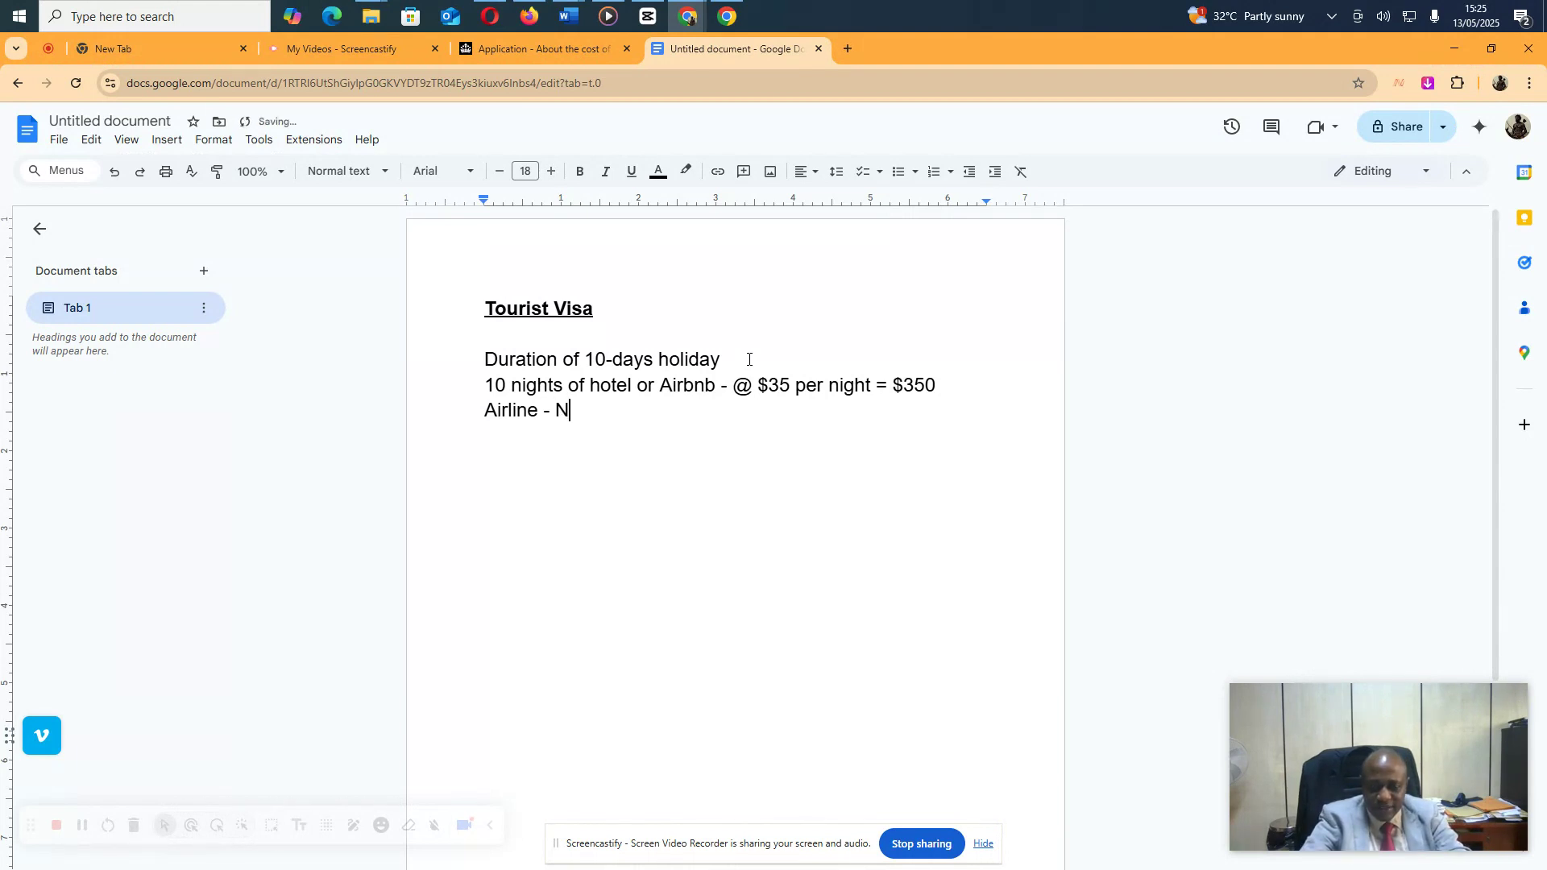
text(3,000)
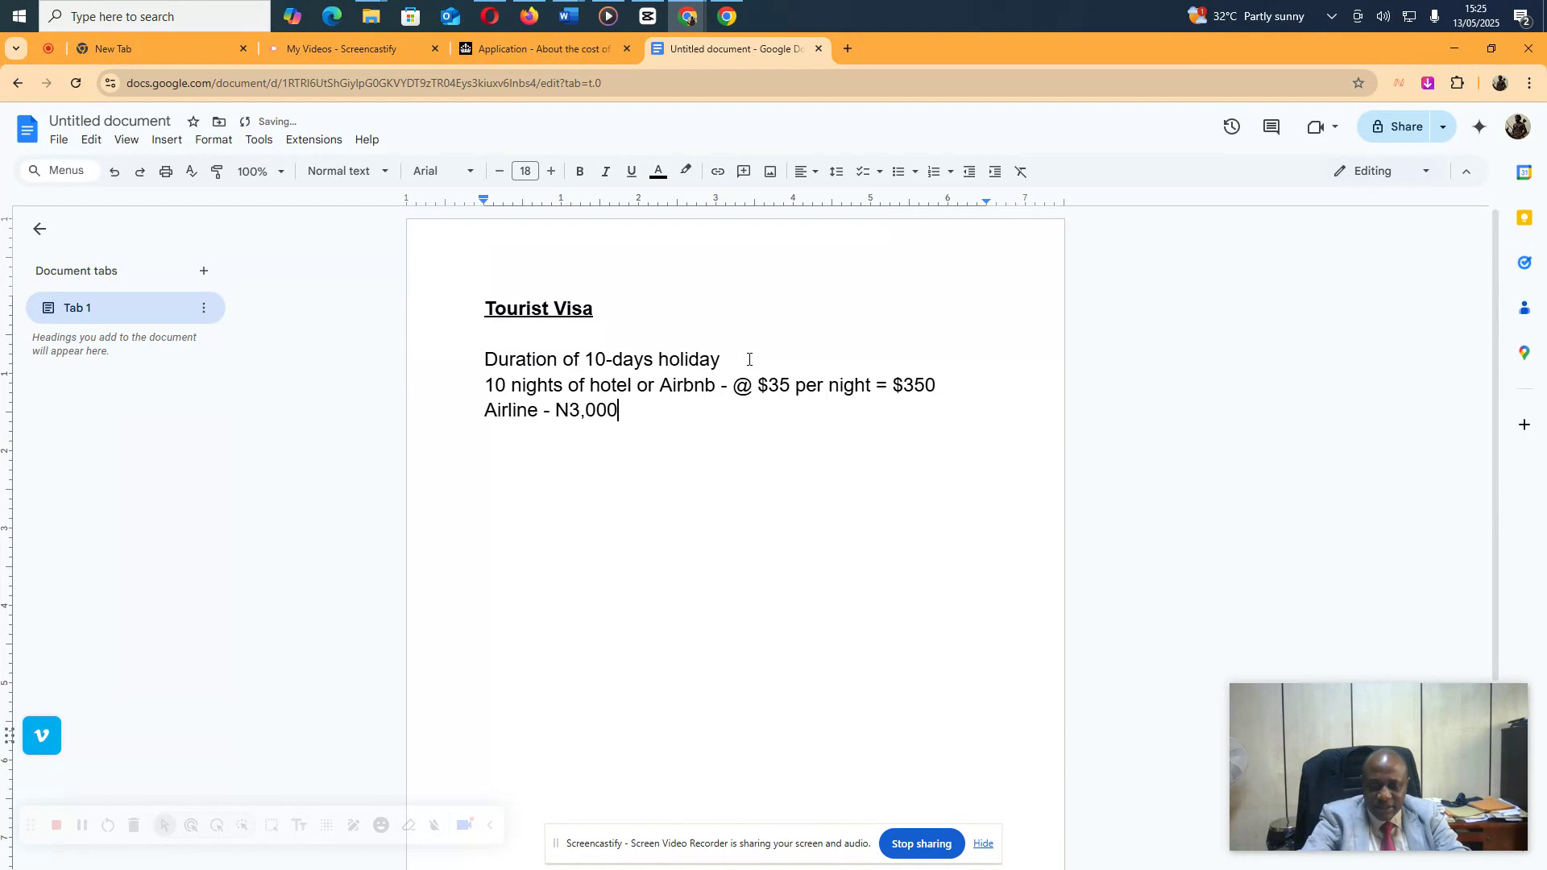
text(,000.00)
key(Return)
key(Return)
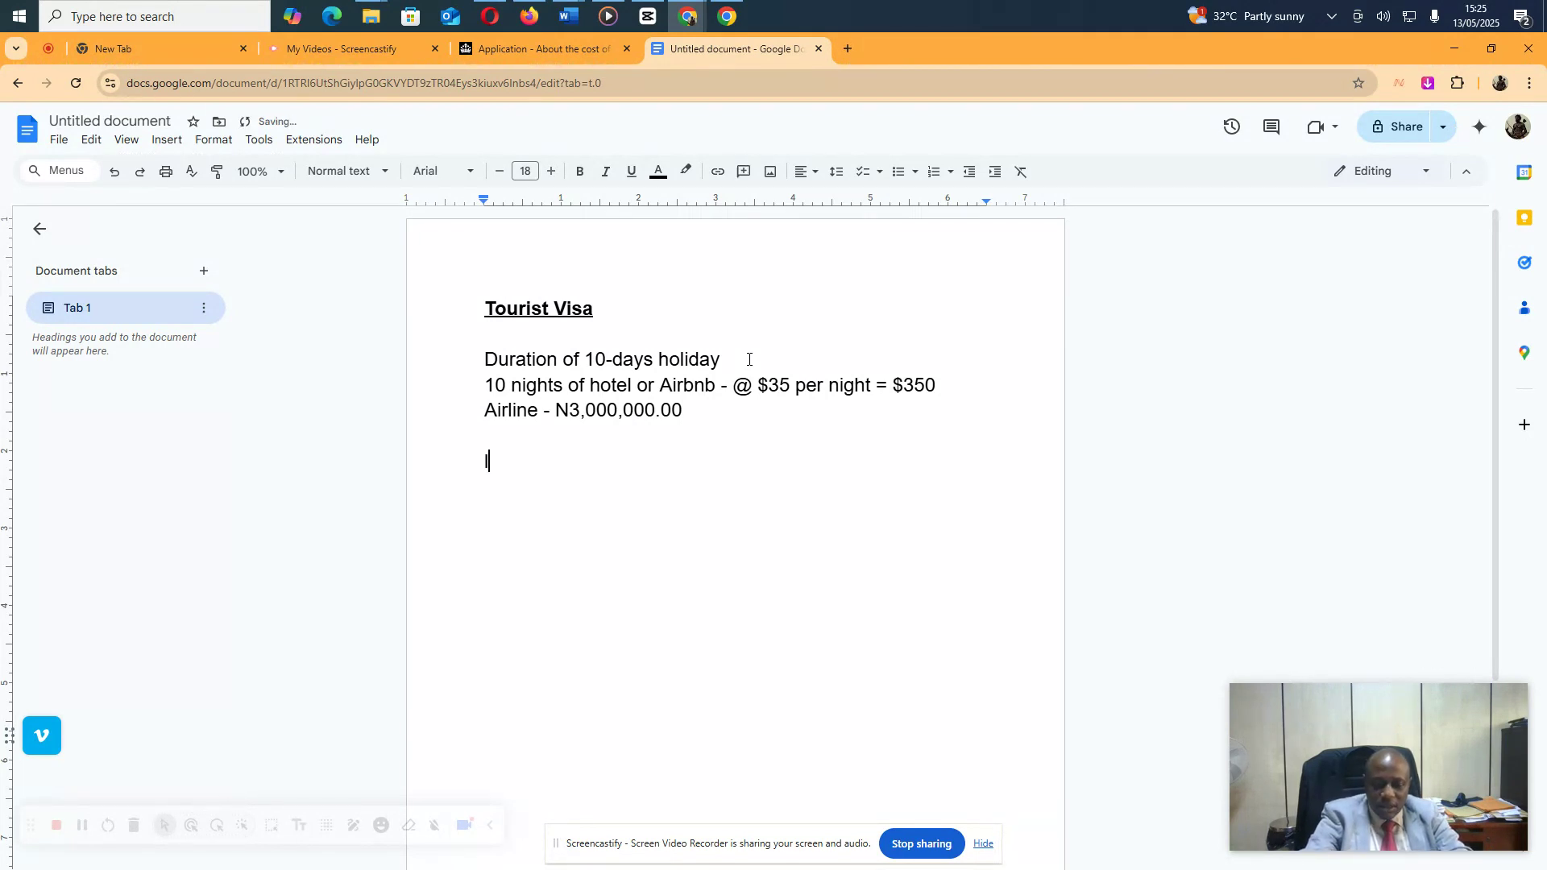
text(logistics/Feeding)
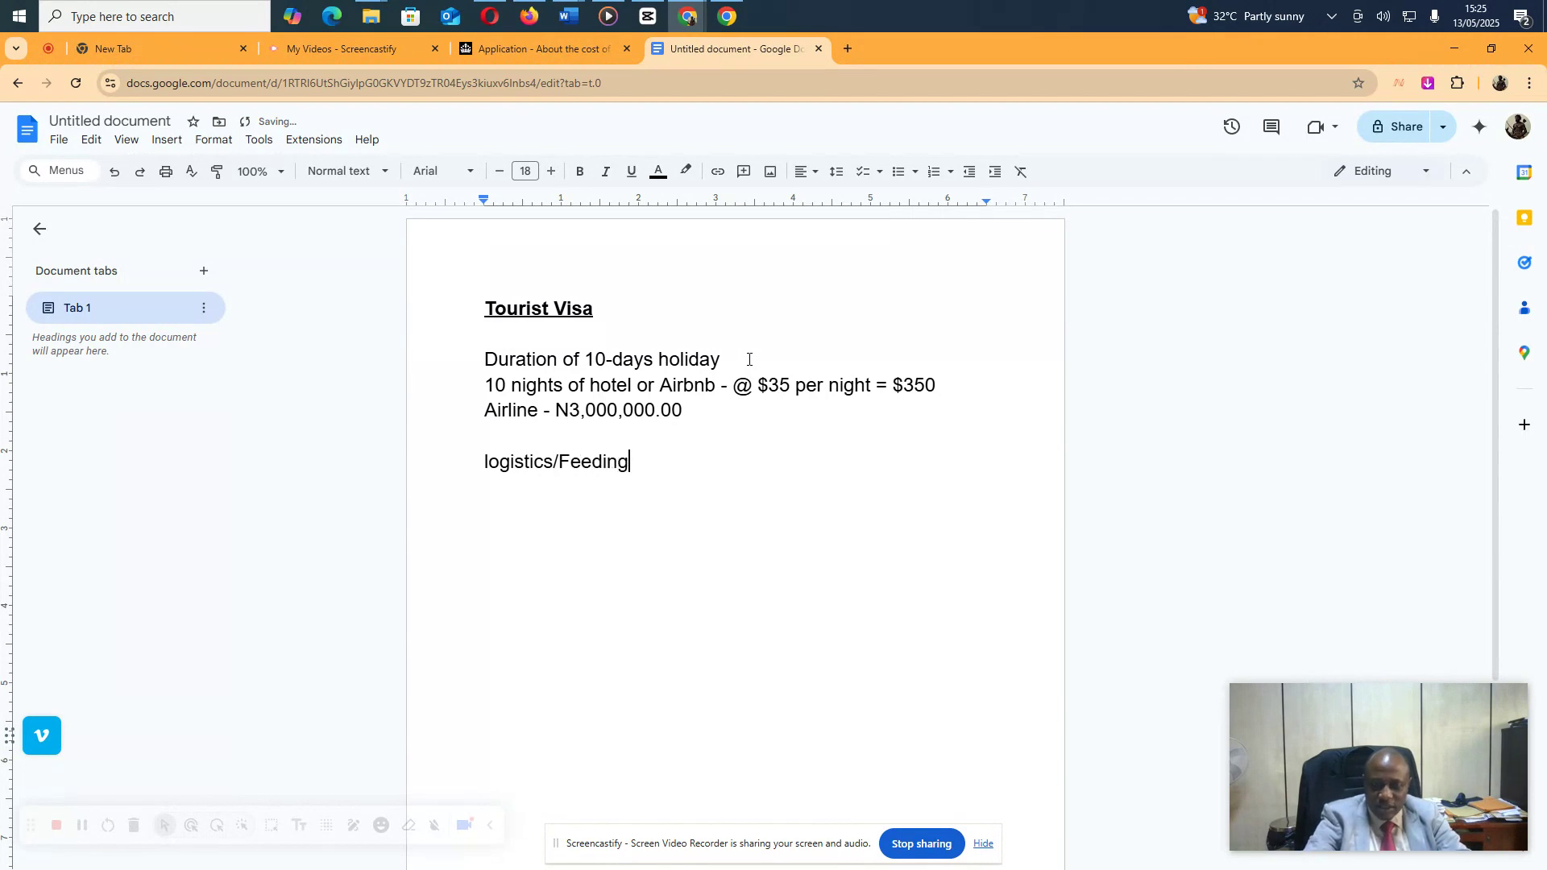
text(/Local Runn)
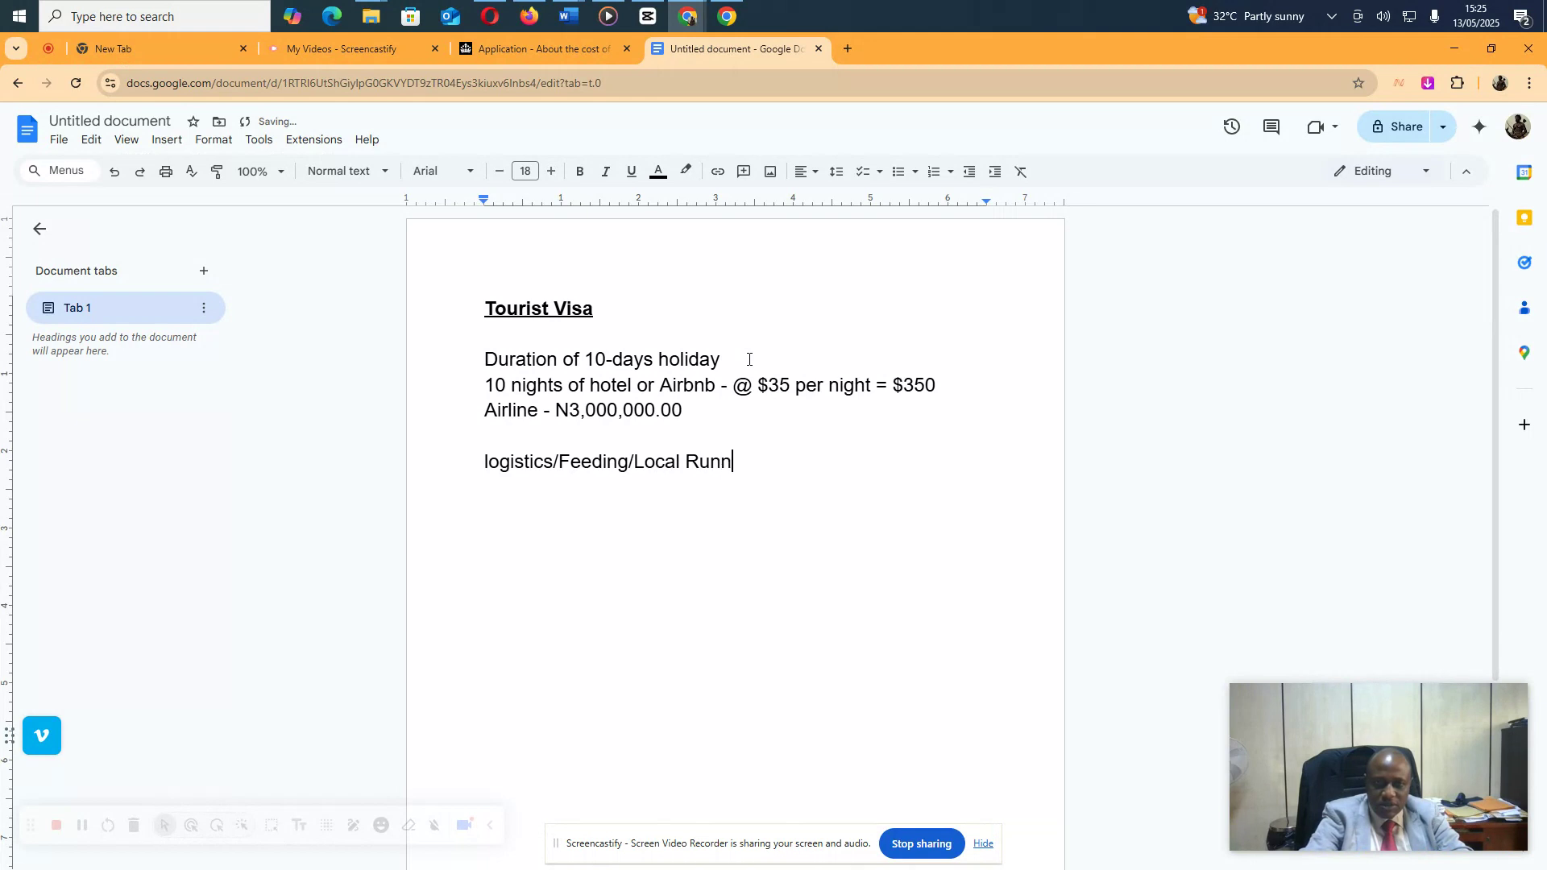
text(ing)
text(/Comm)
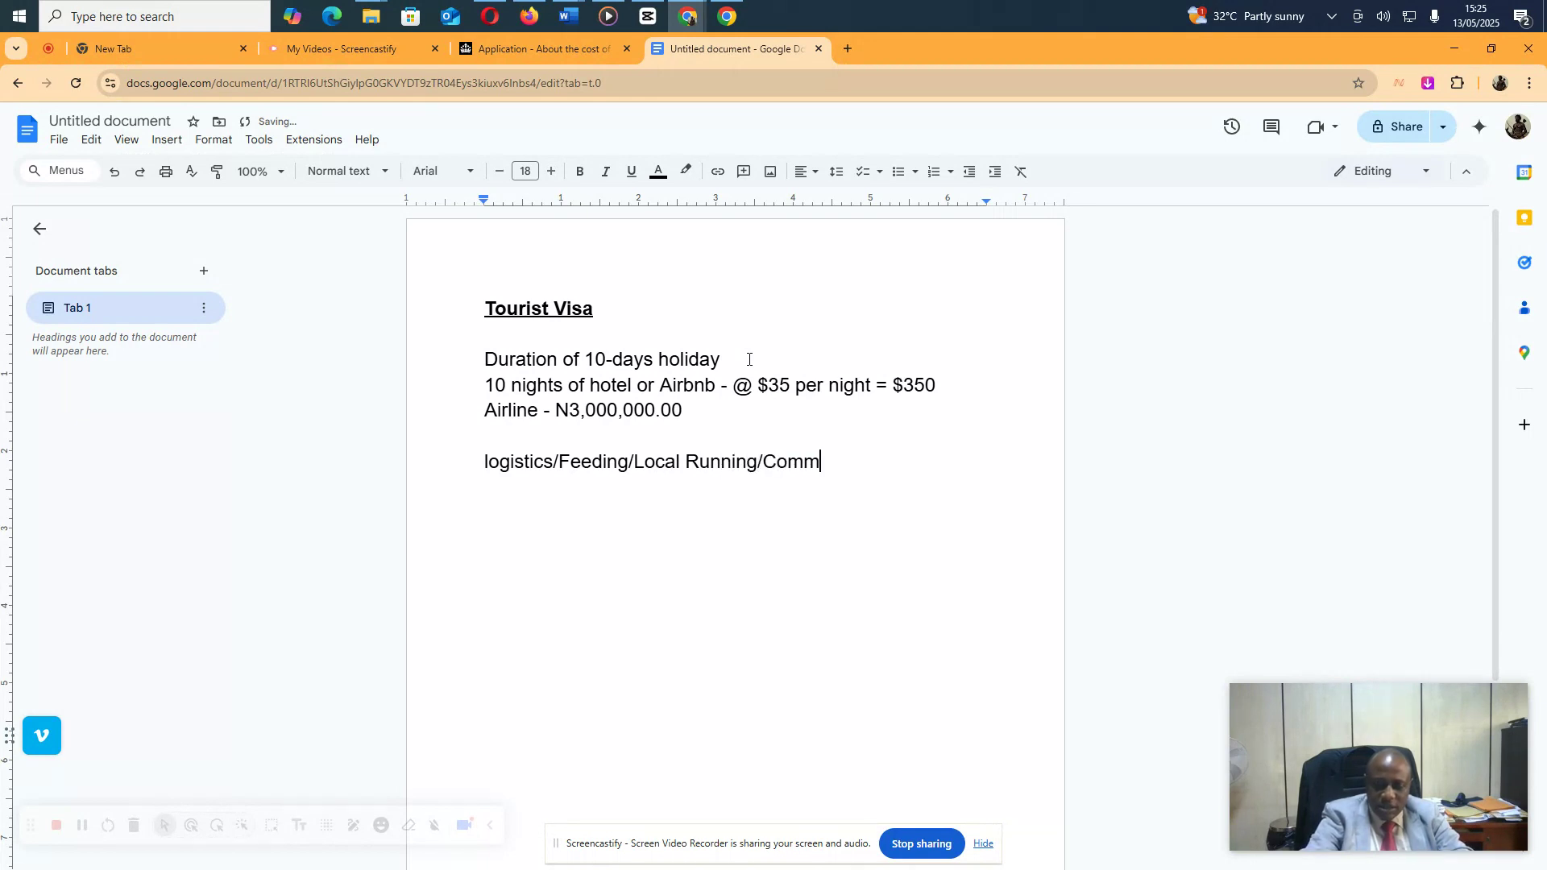
text(uting/)
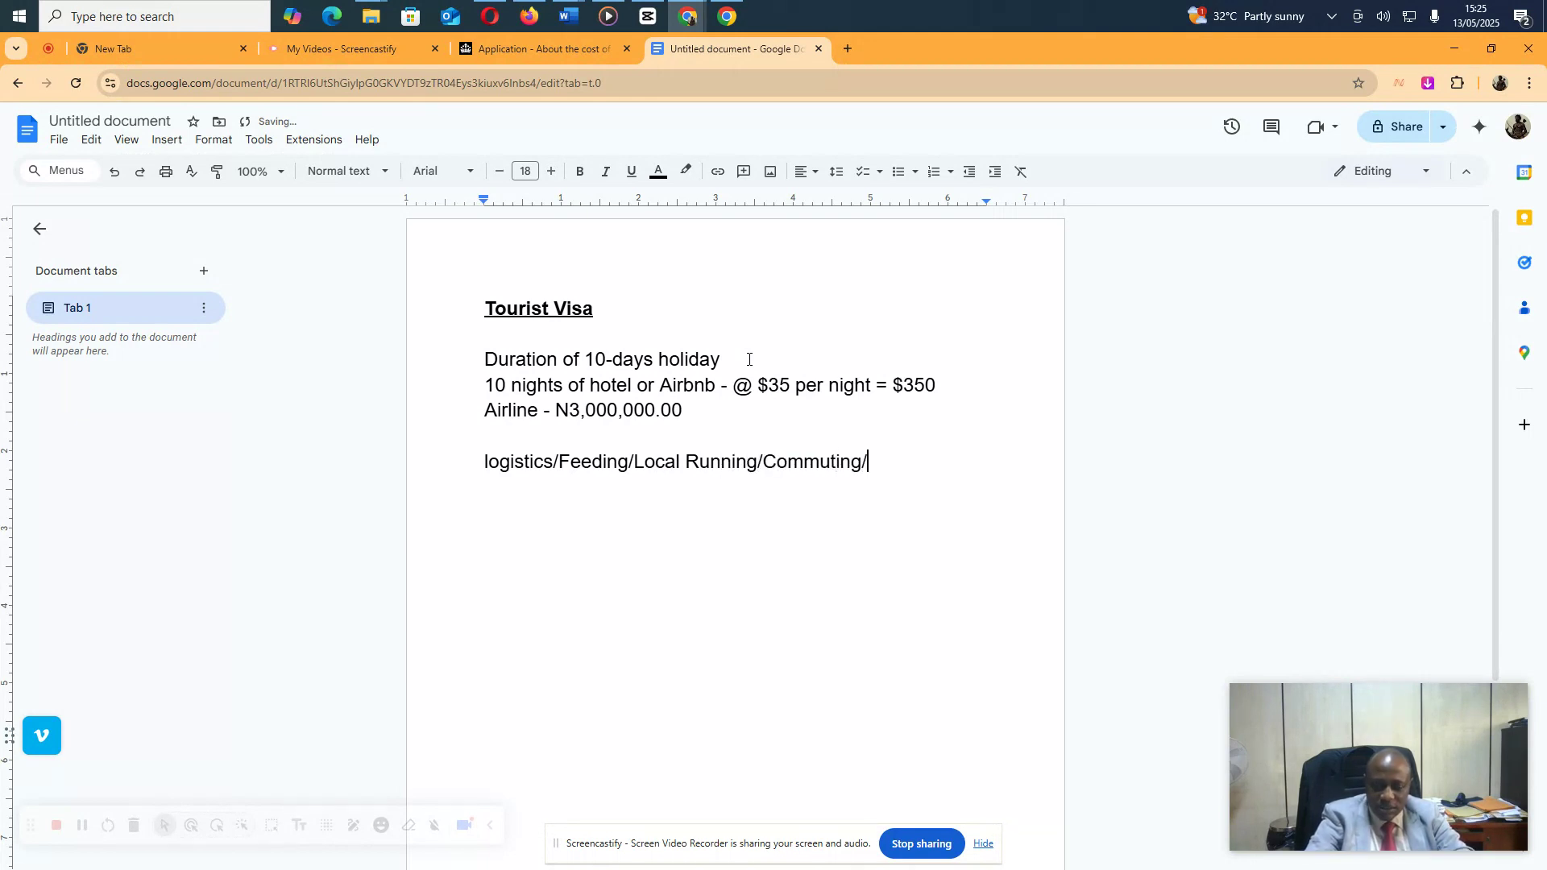
text(Park Fees)
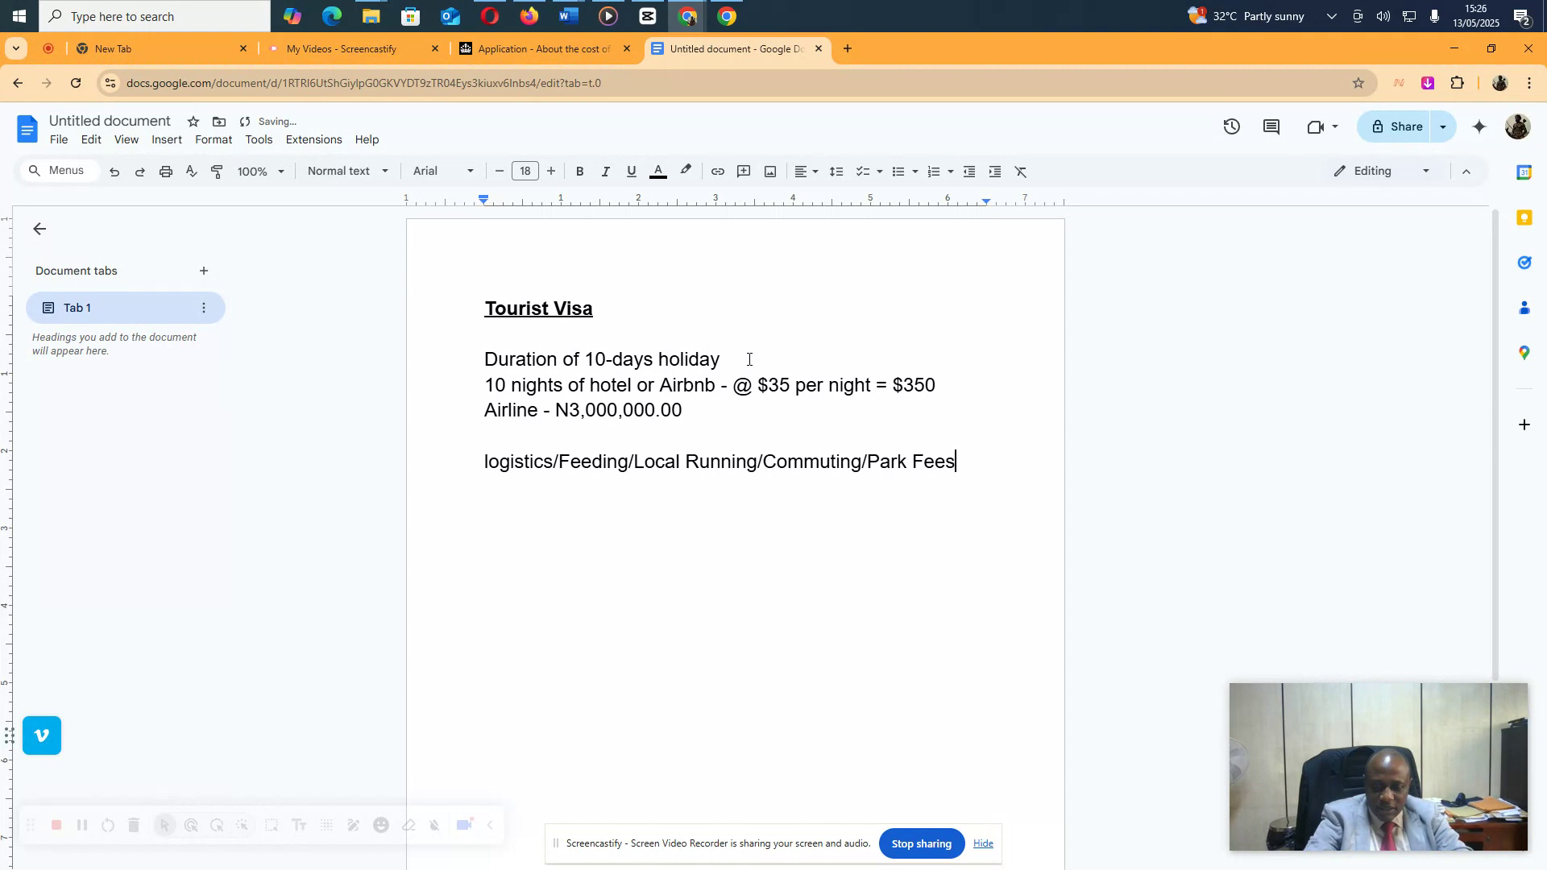
text(/Shopping)
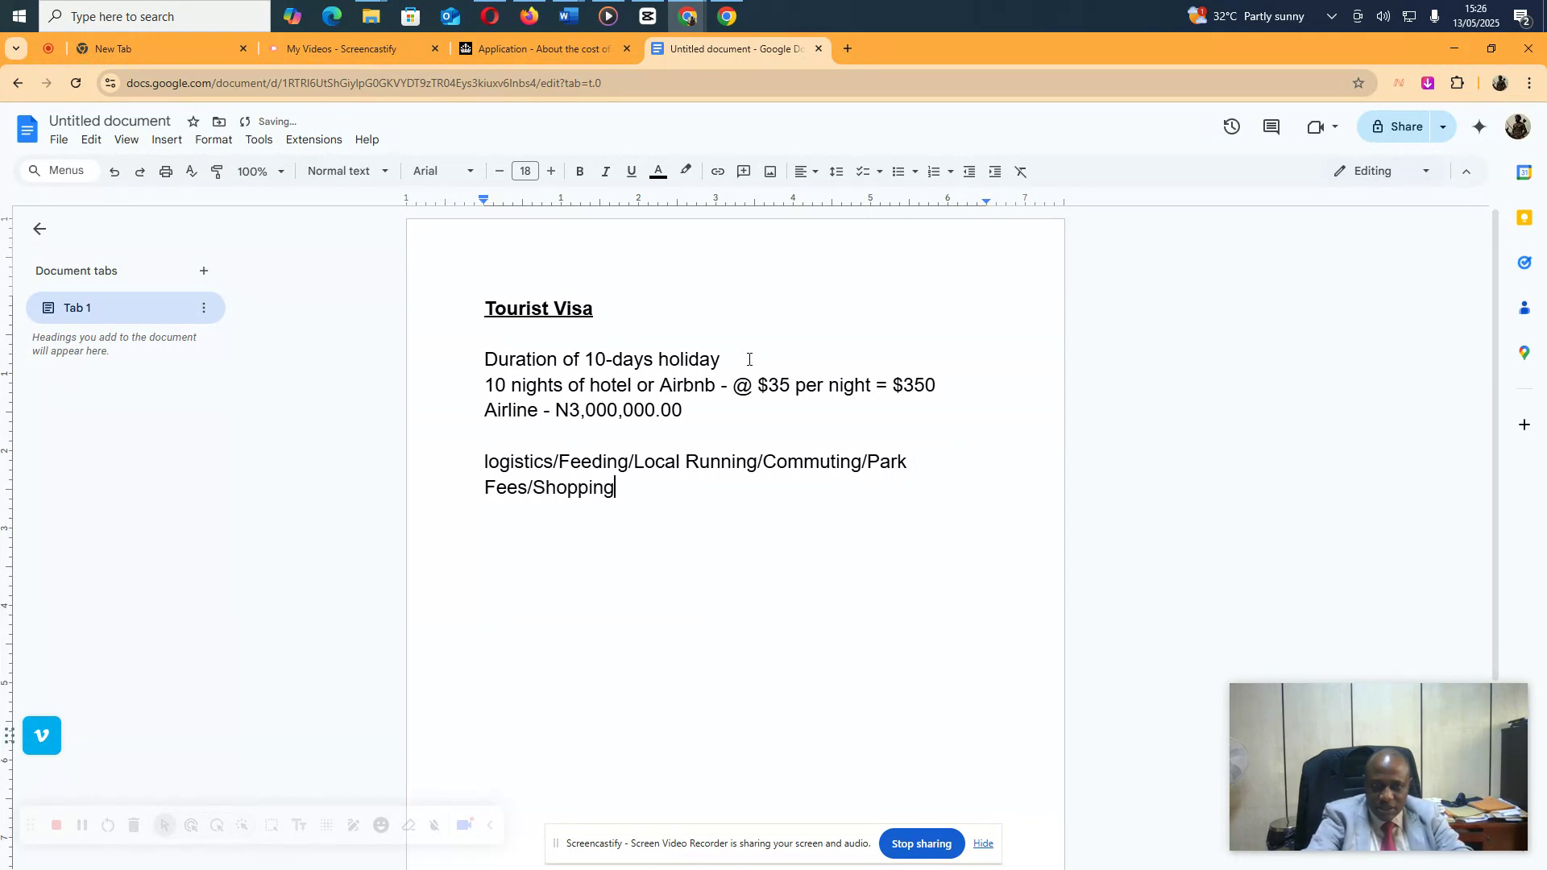
text(/Tickets/)
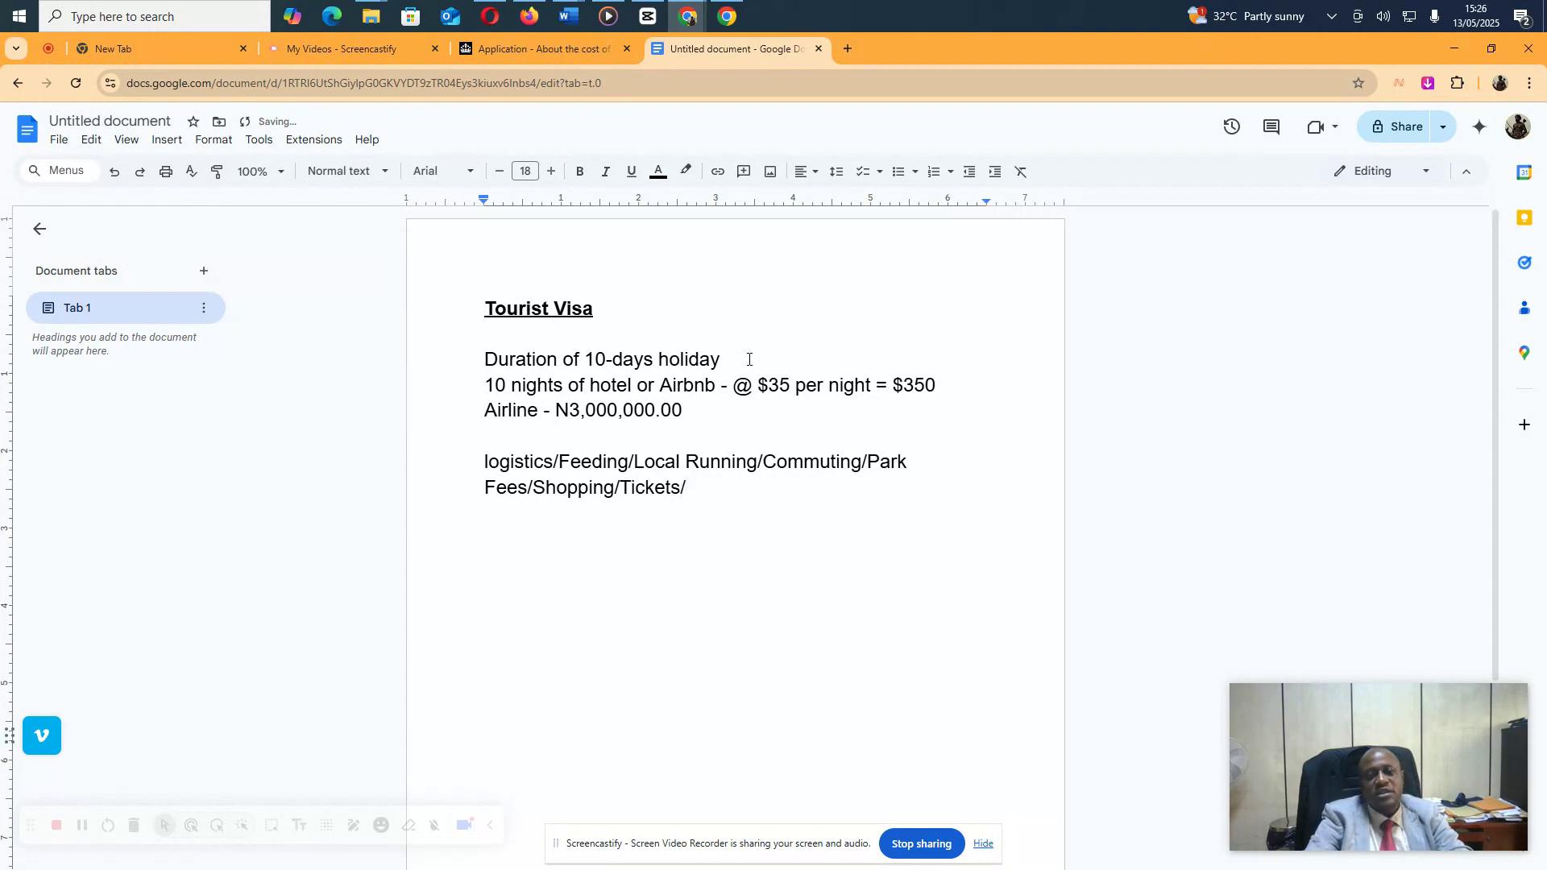
text(     -)
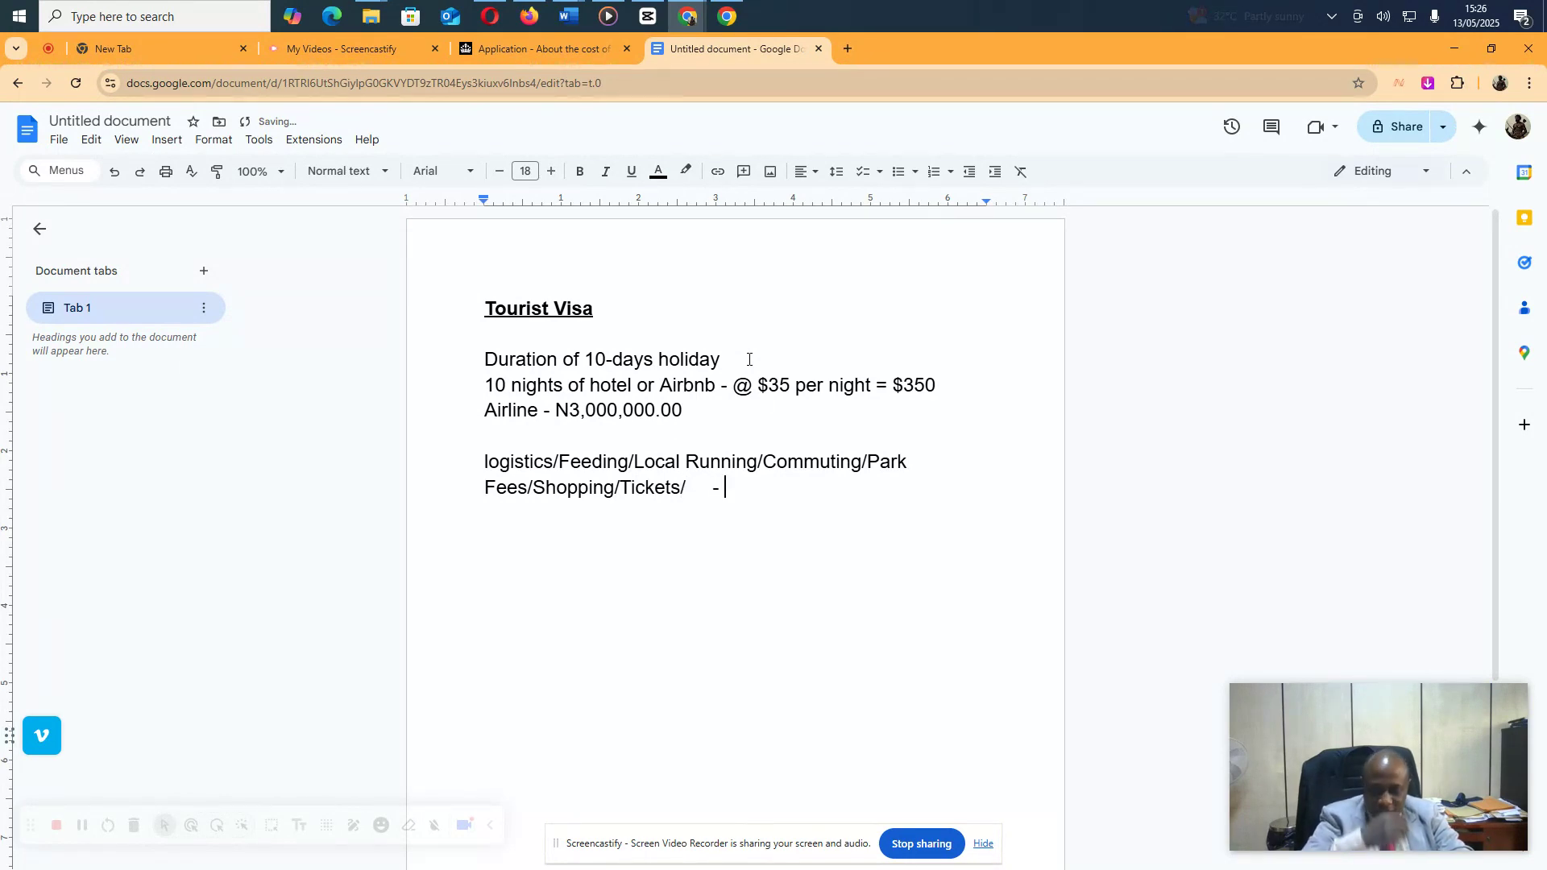
text( N)
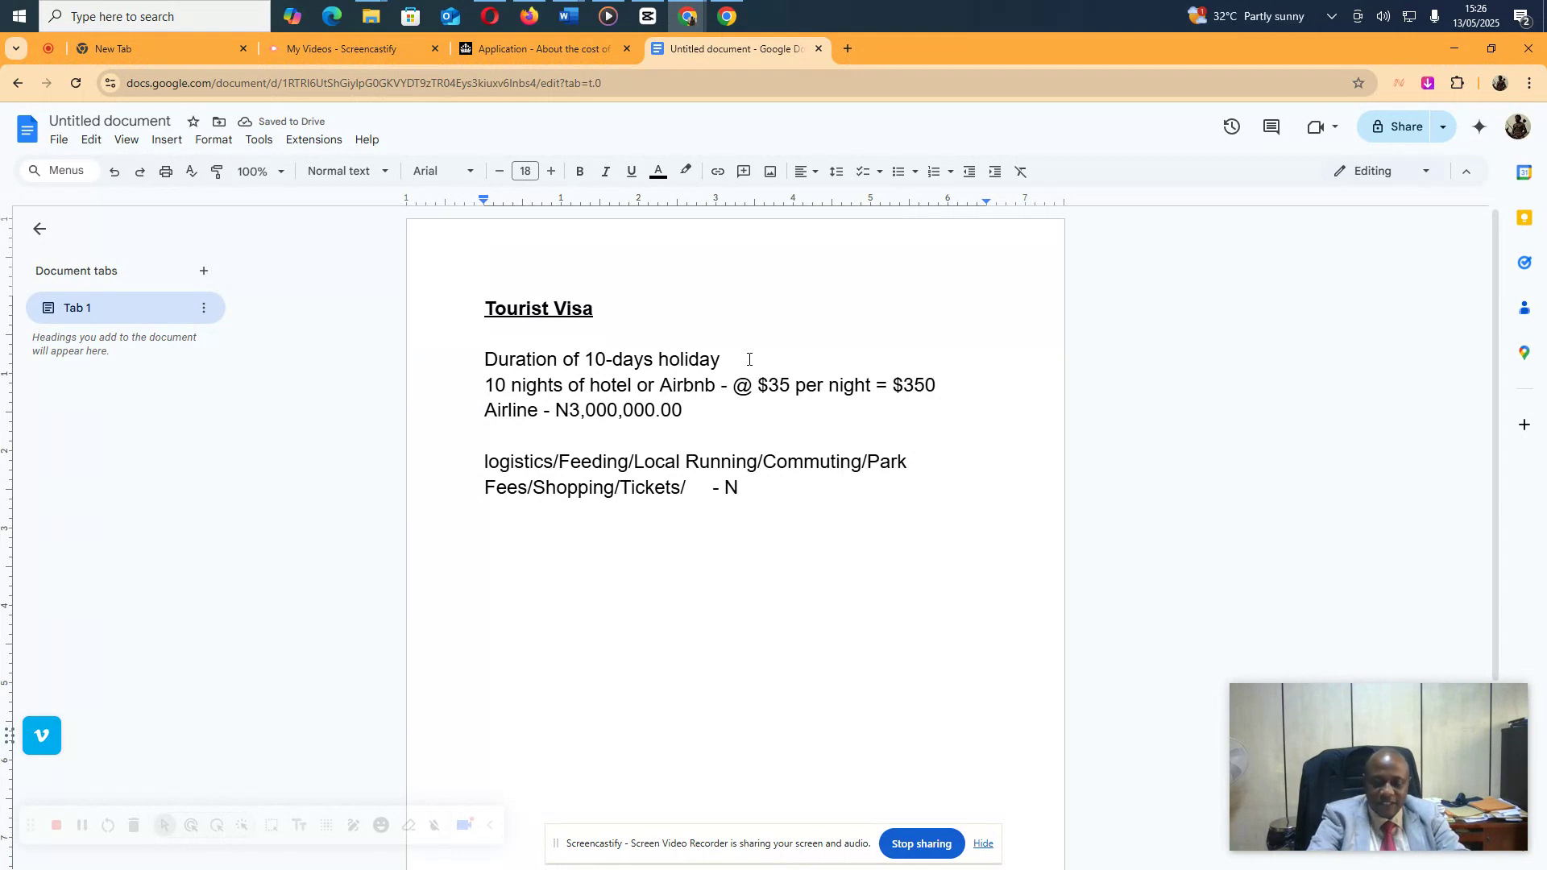
text(1,000,000)
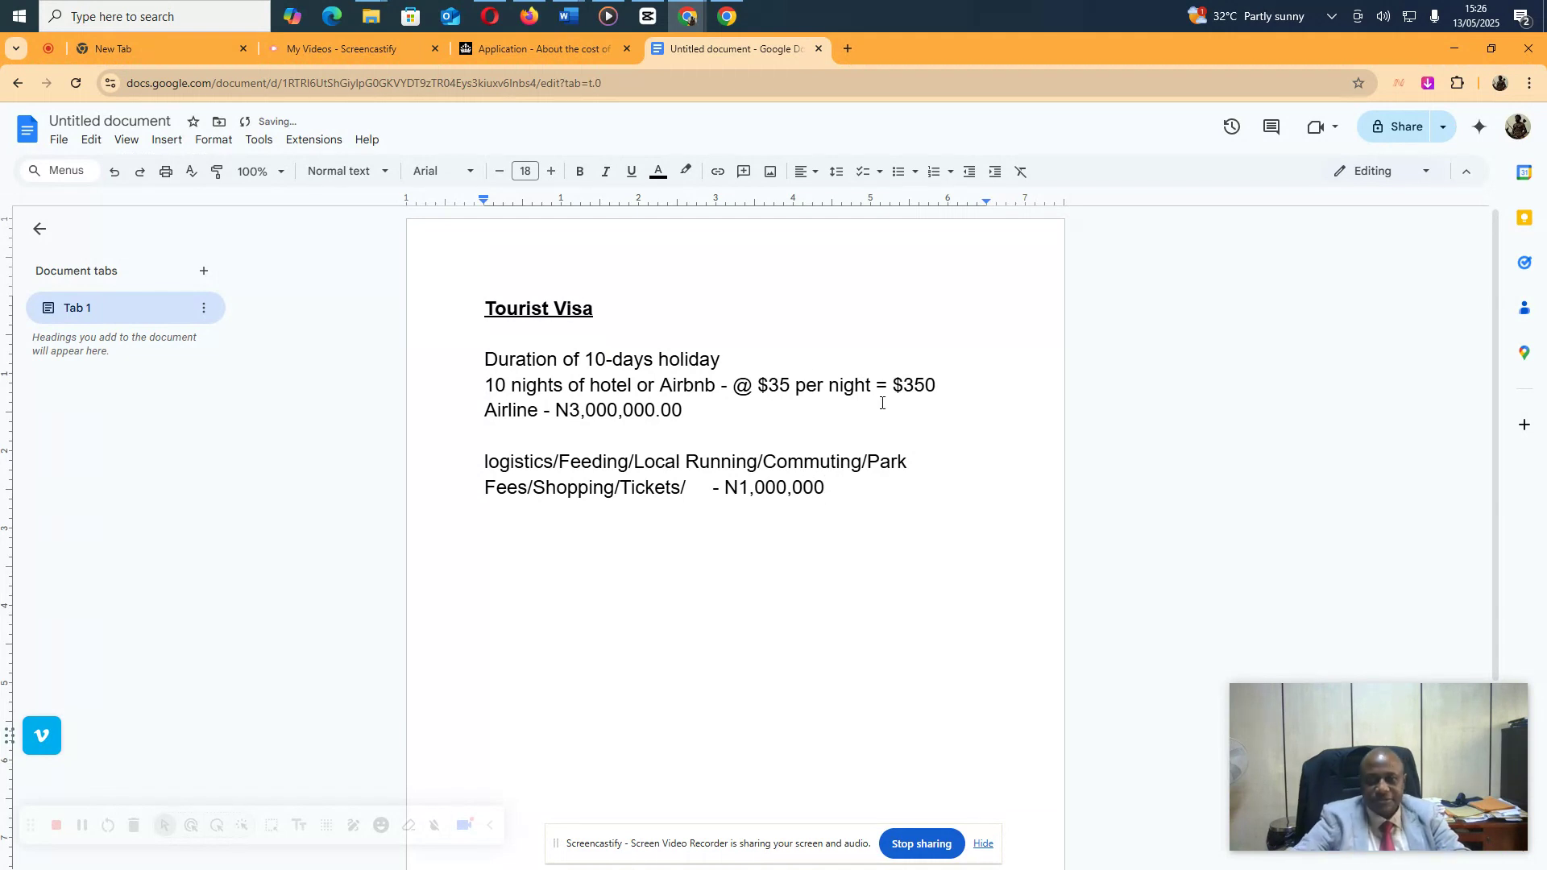
Append '@ N1,620/ $1 =' to the end of the $350 hotel line
click(958, 392)
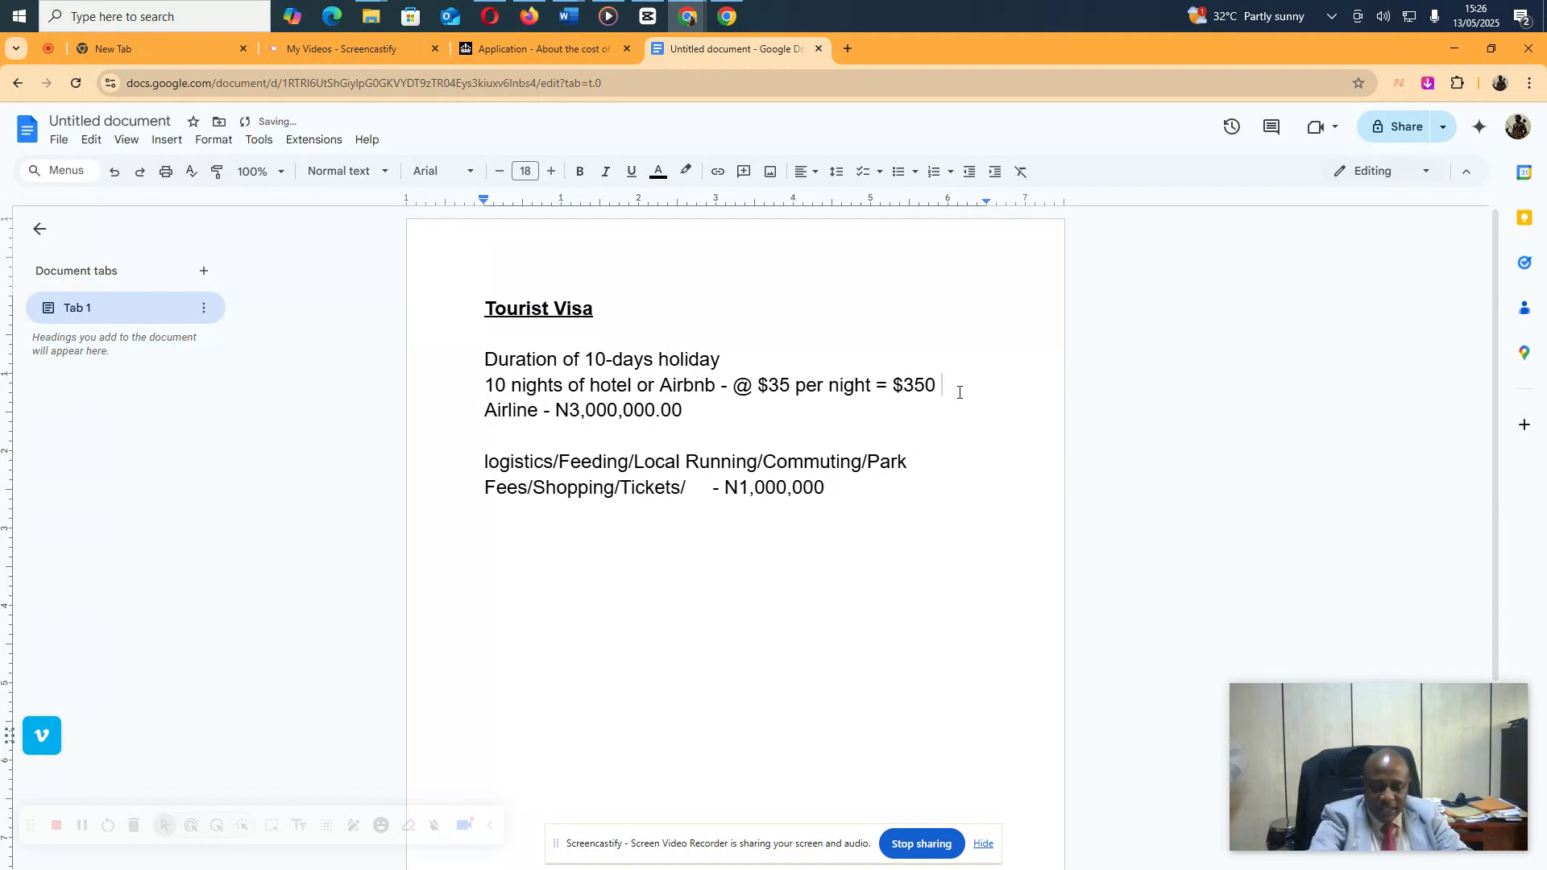
text(@)
text( N1)
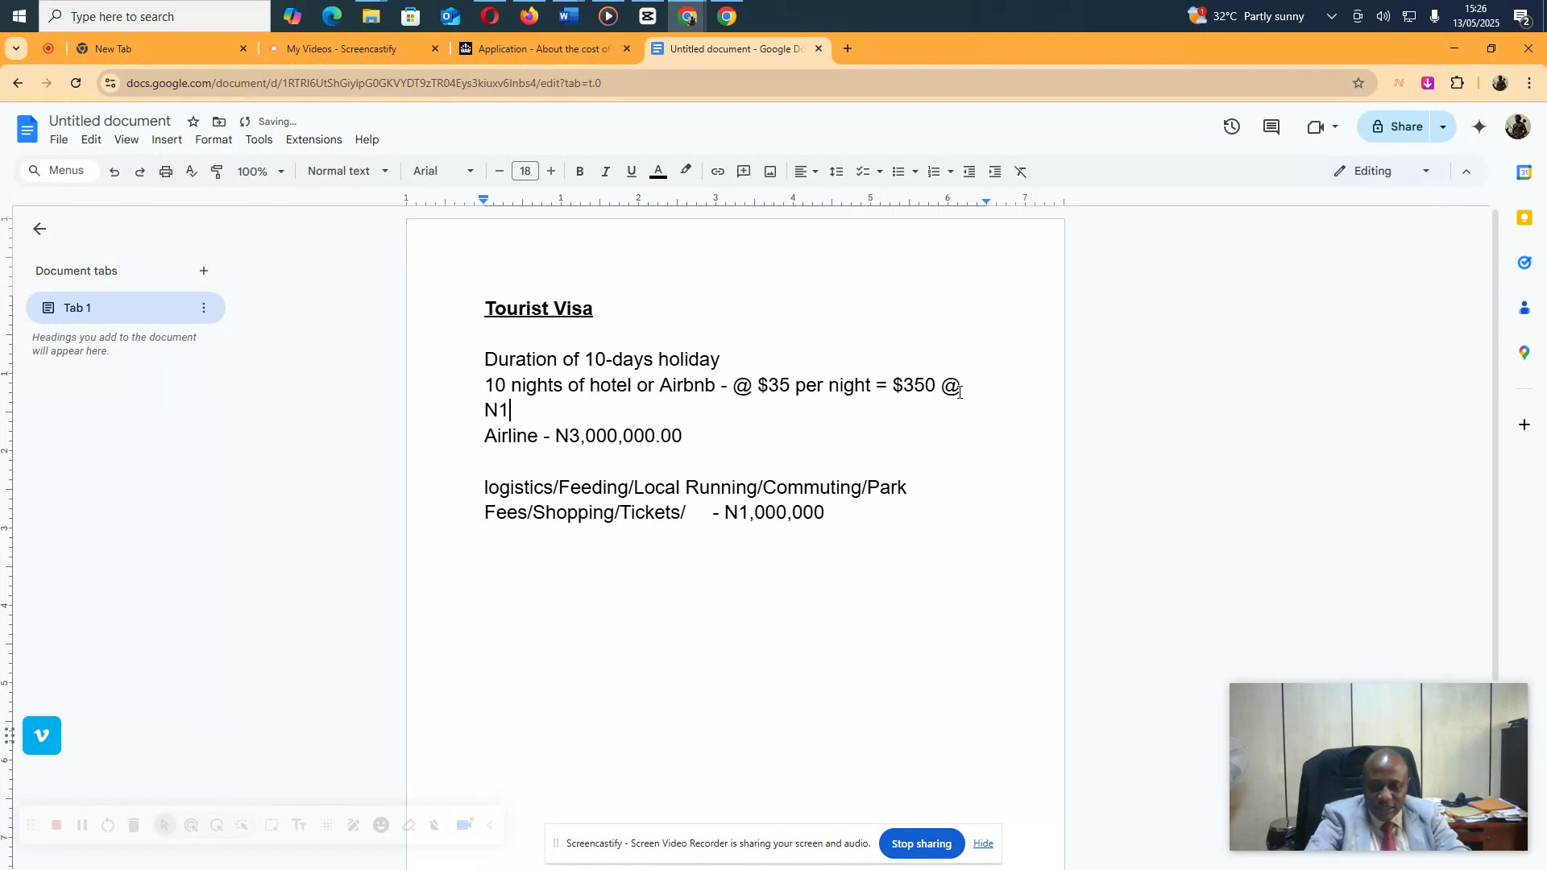
text(,620)
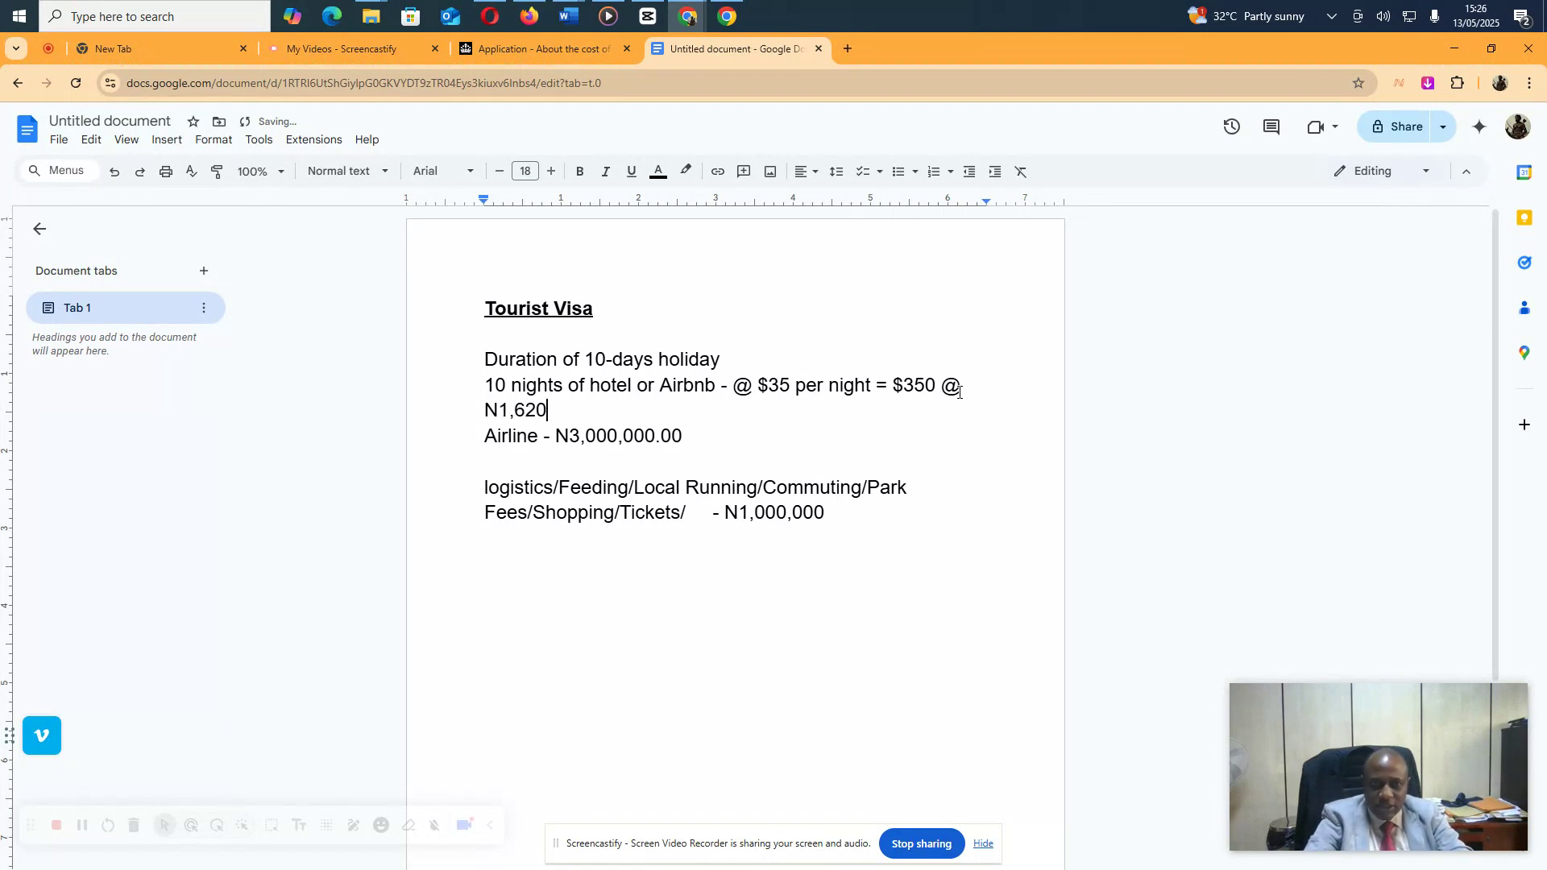
text(/ )
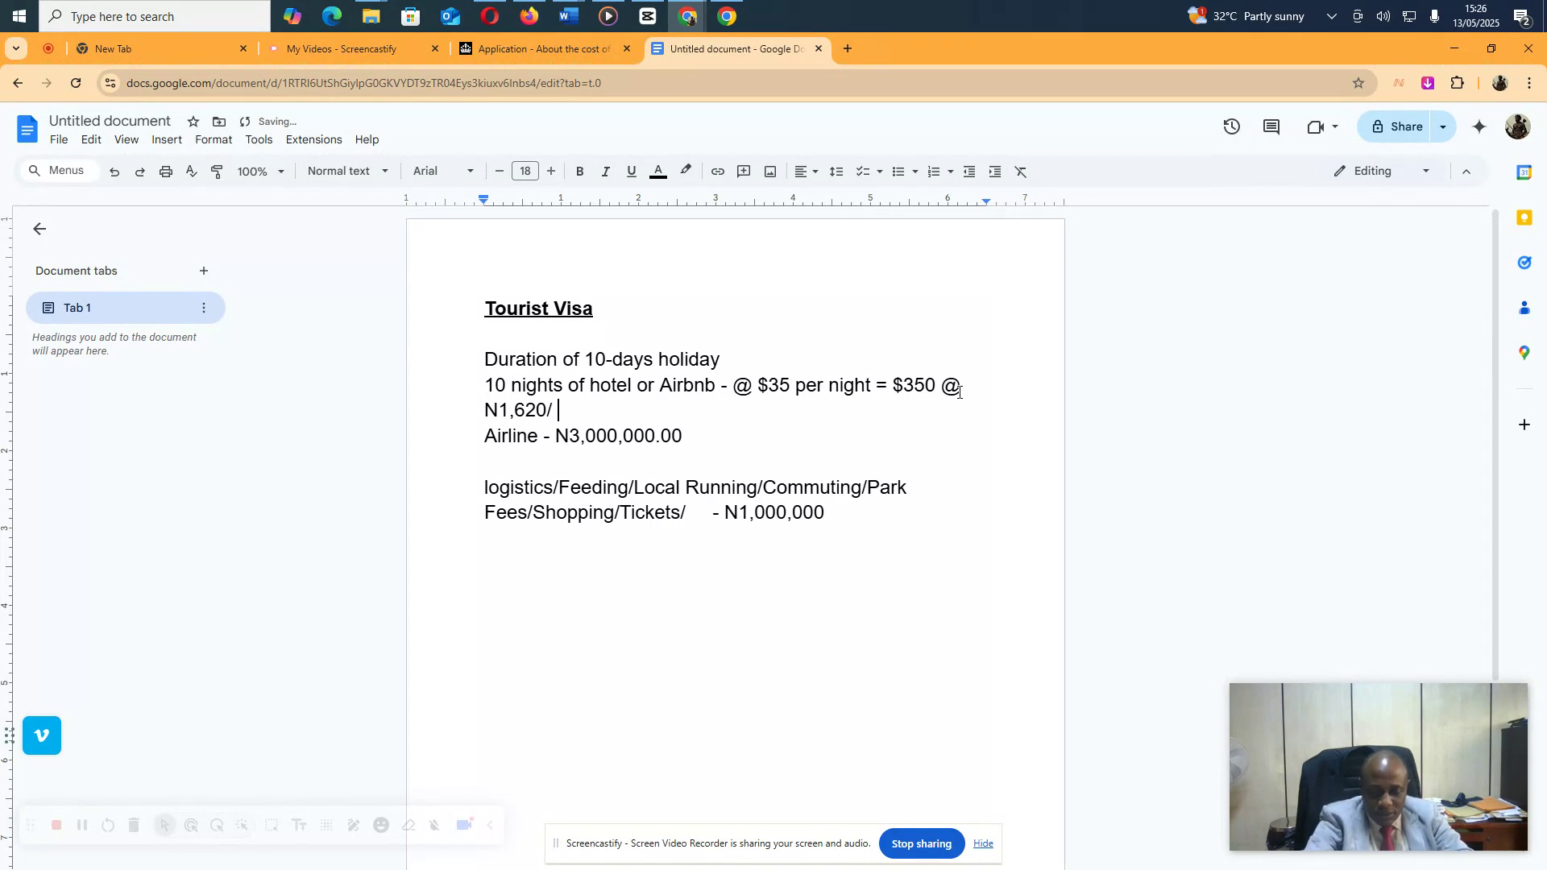
text($1 )
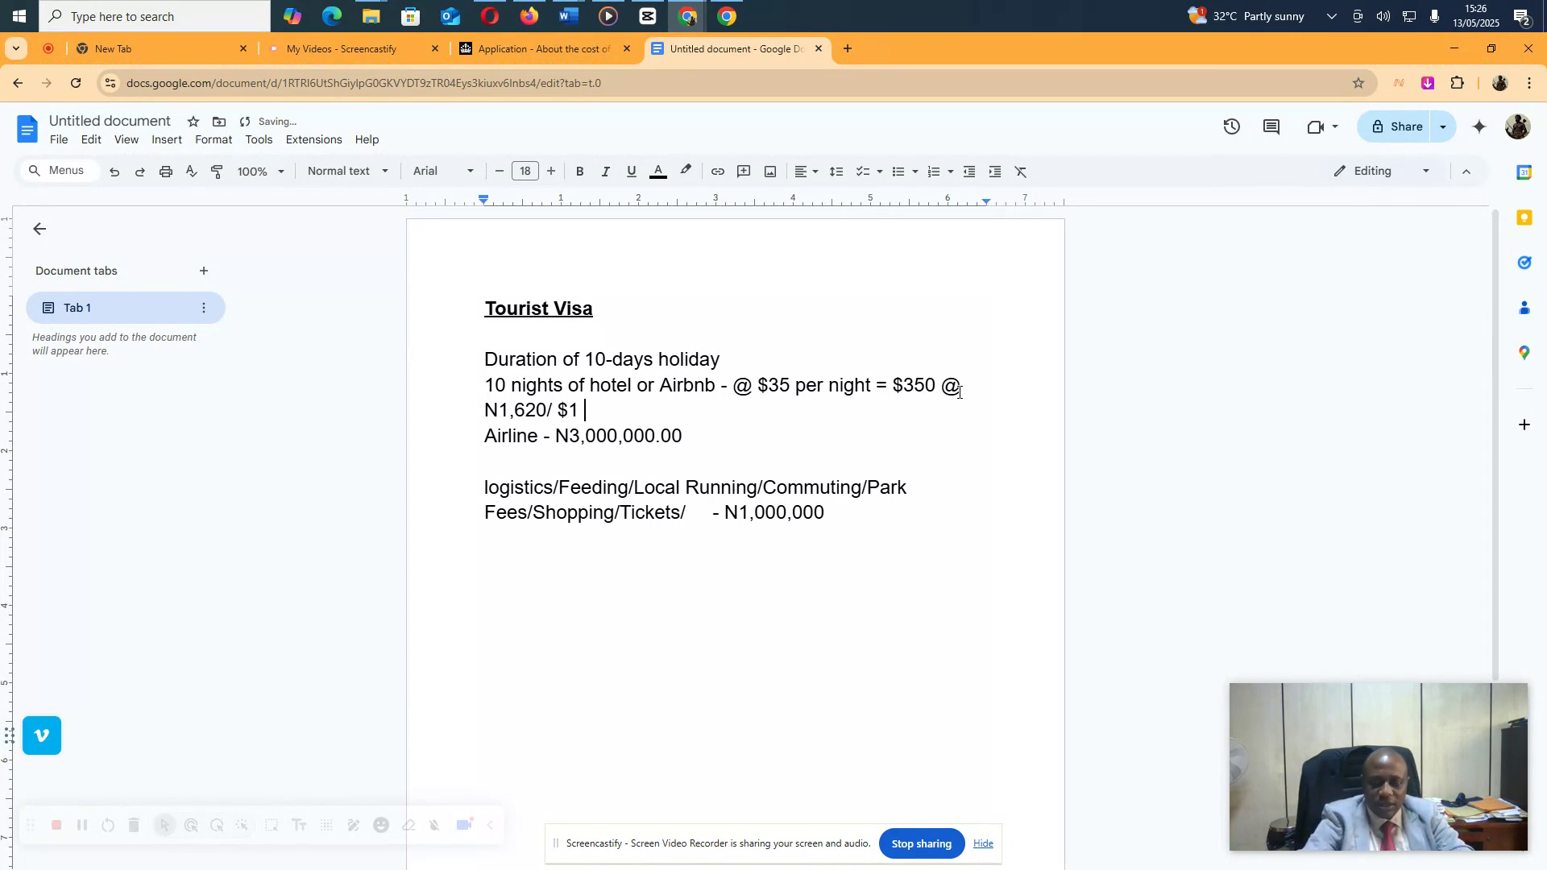
text(=)
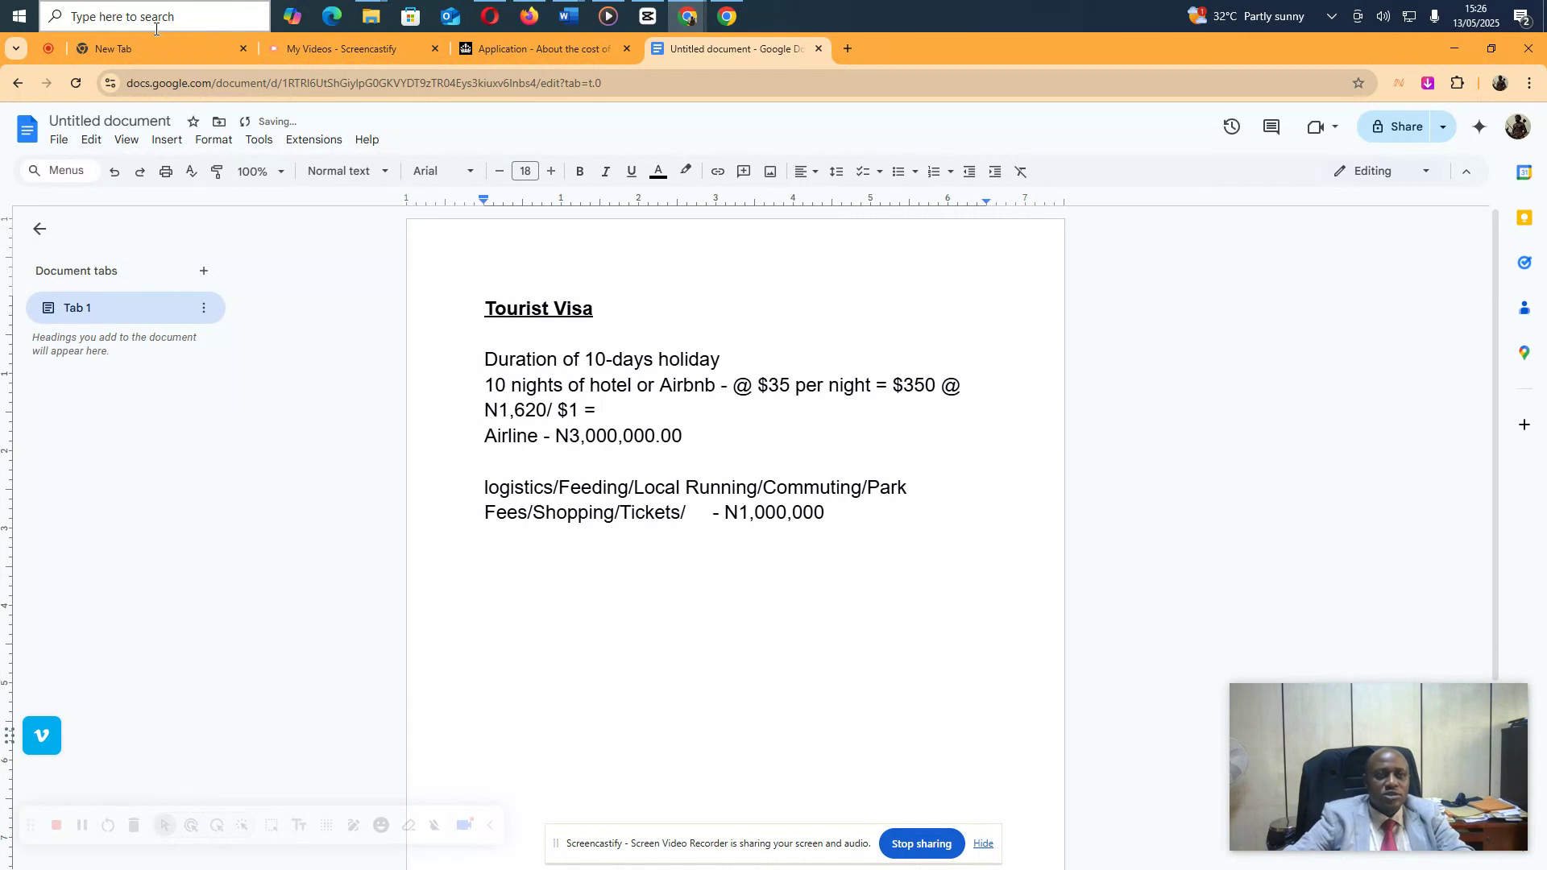
Launch Windows Calculator and move it clear of the document text
click(157, 24)
text(calc)
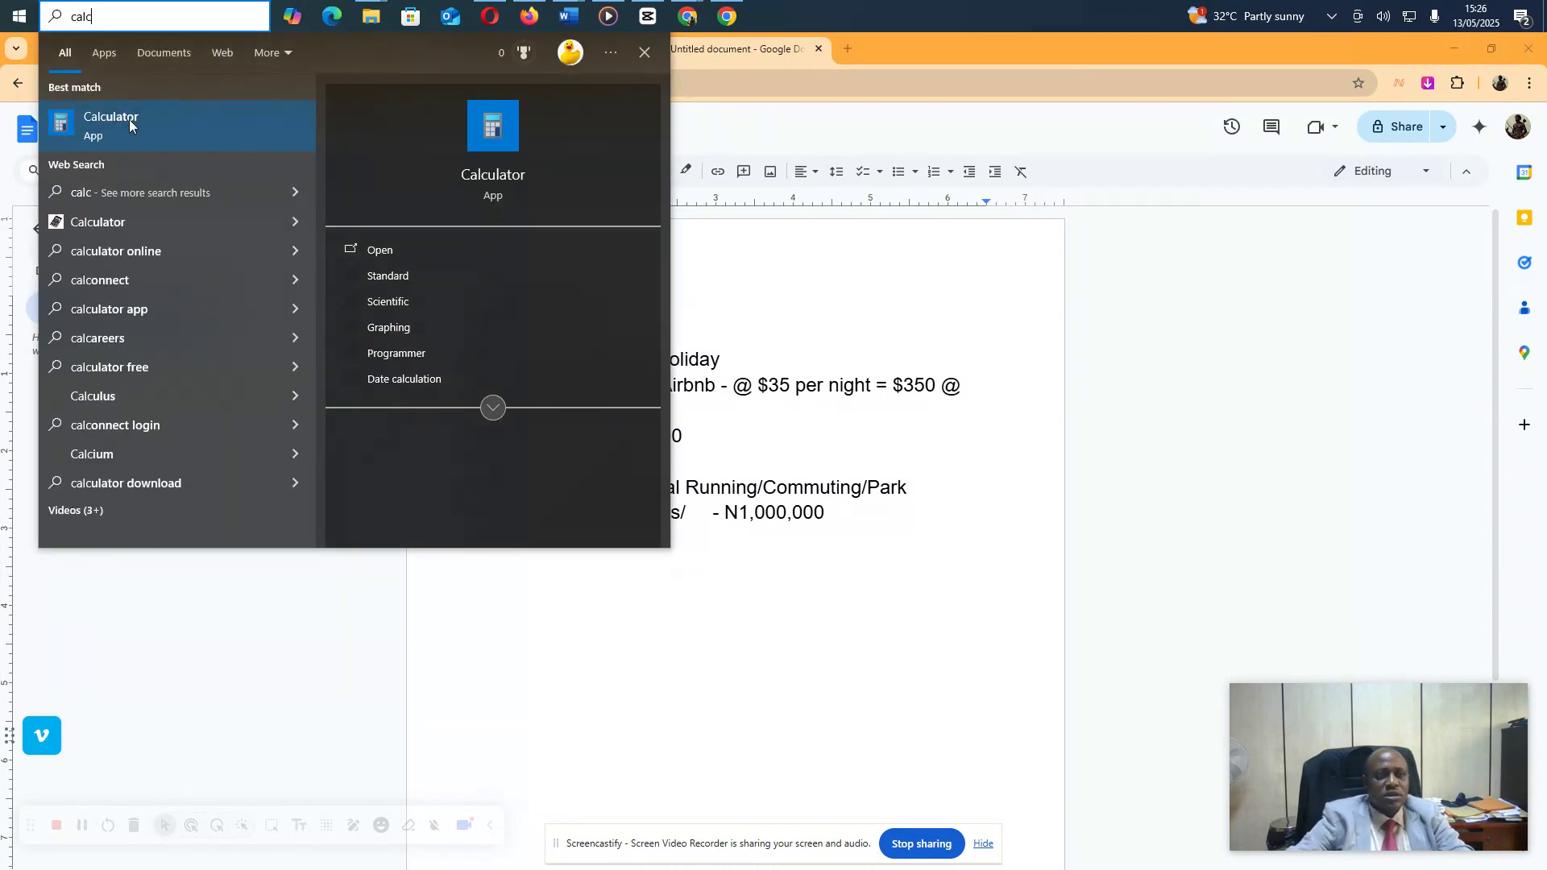
click(131, 127)
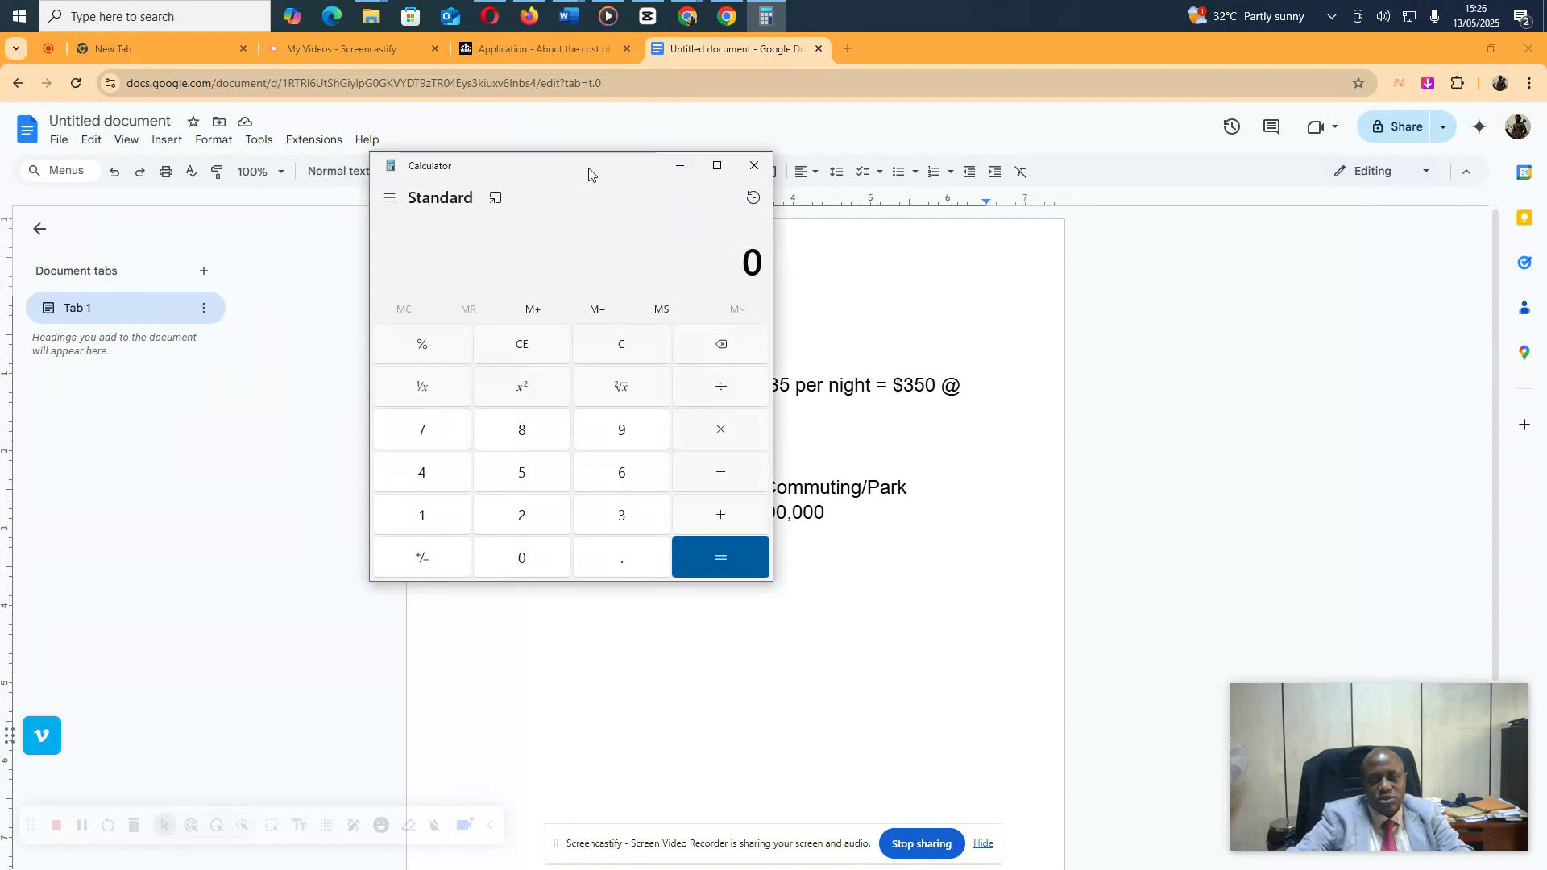
drag(586, 164, 286, 292)
Compute 1620 × 350 = 567,000, then return to the hotel line after '$1 ='
click(122, 641)
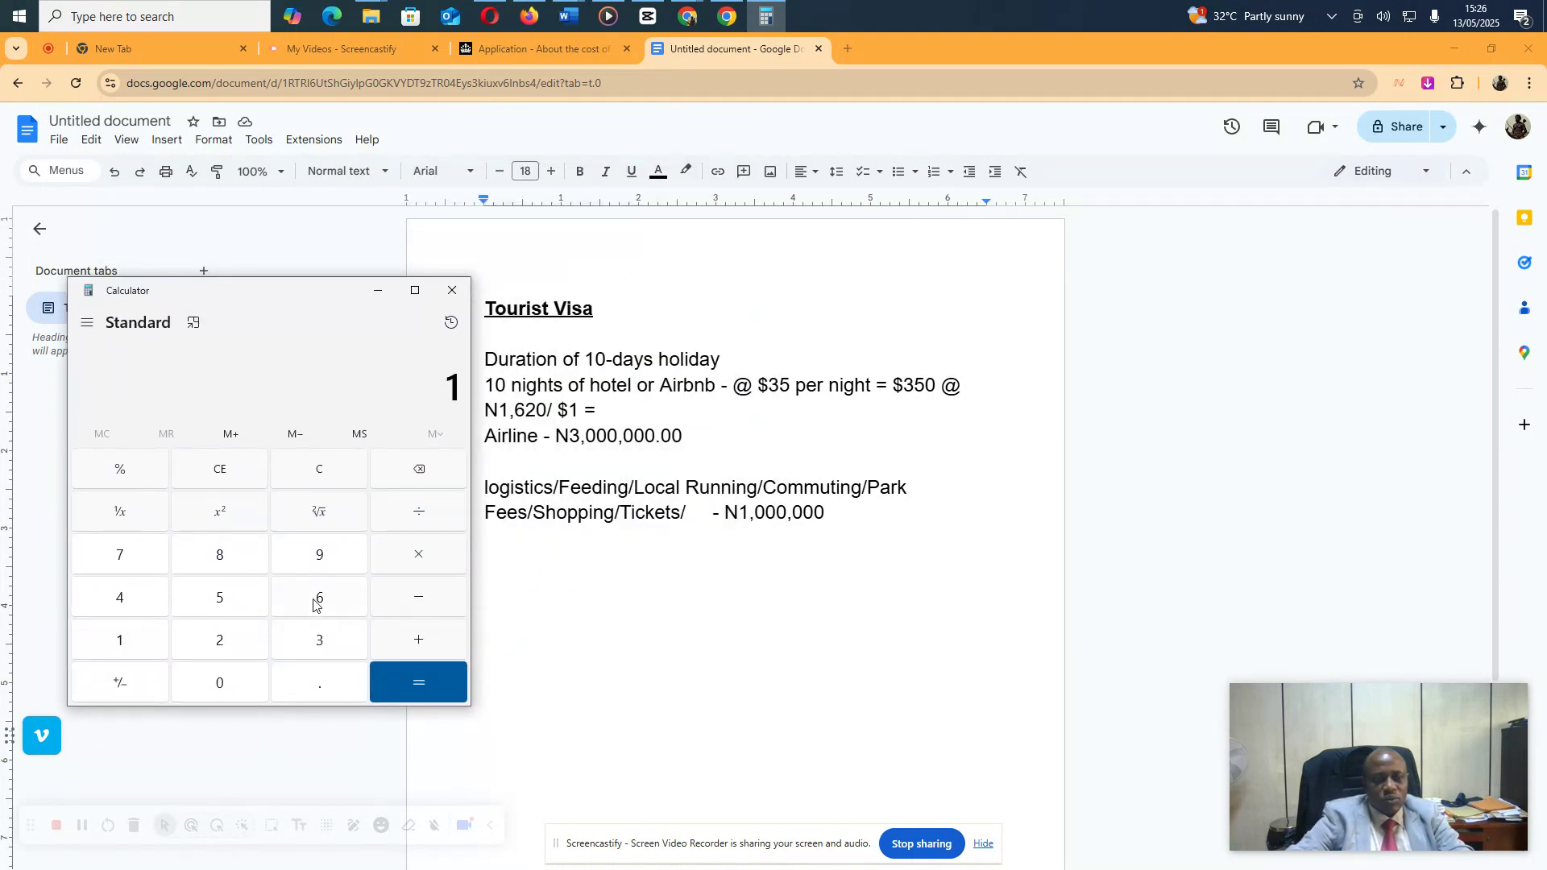
click(318, 600)
click(233, 649)
click(208, 681)
click(416, 564)
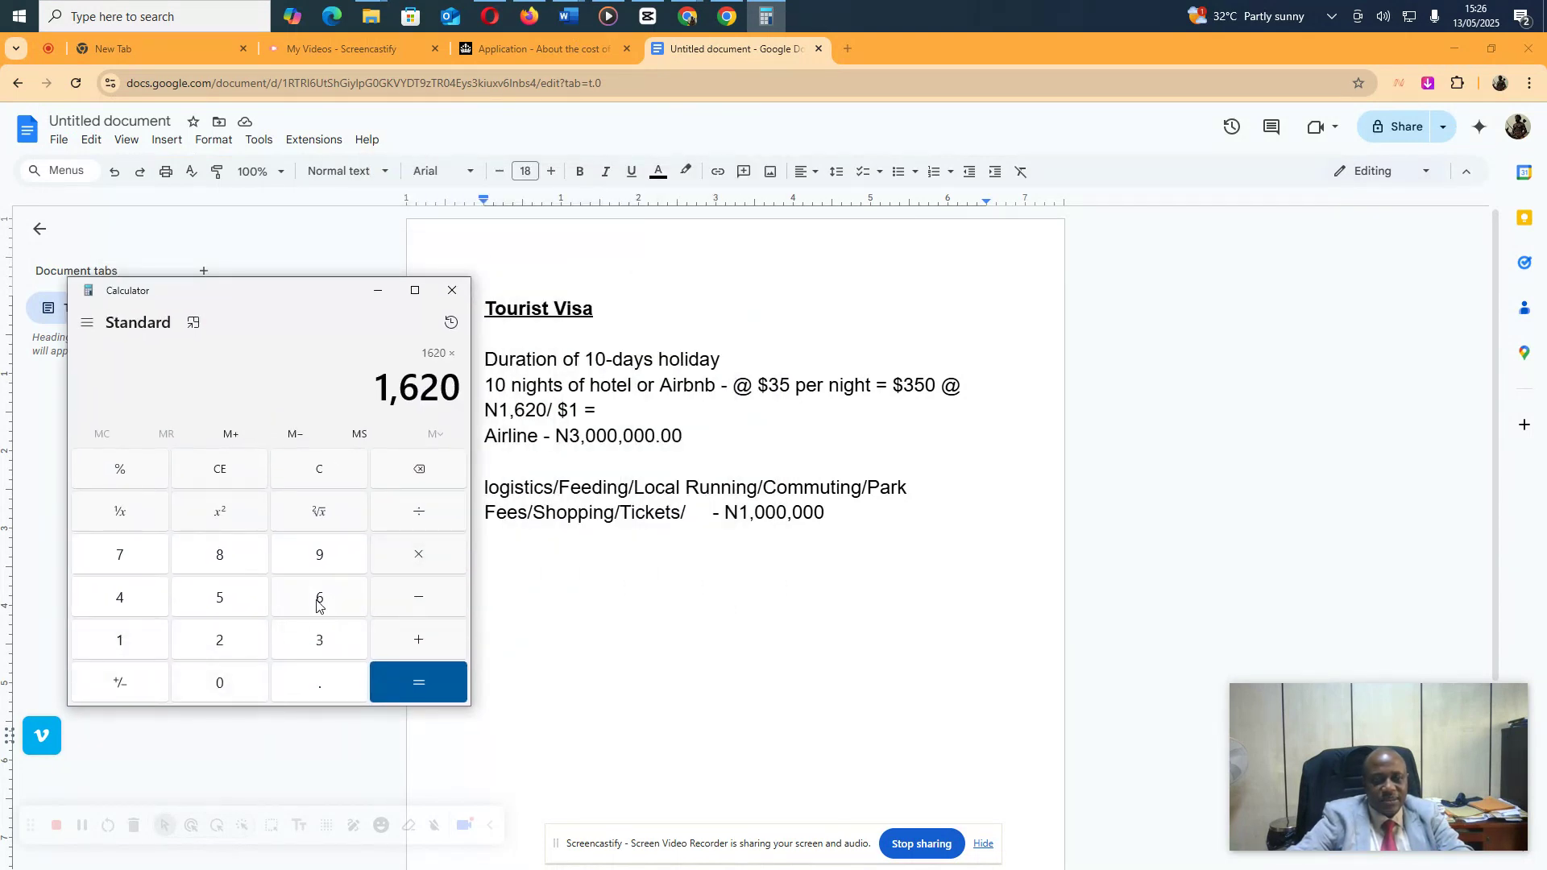
click(321, 642)
click(258, 606)
click(220, 681)
click(427, 681)
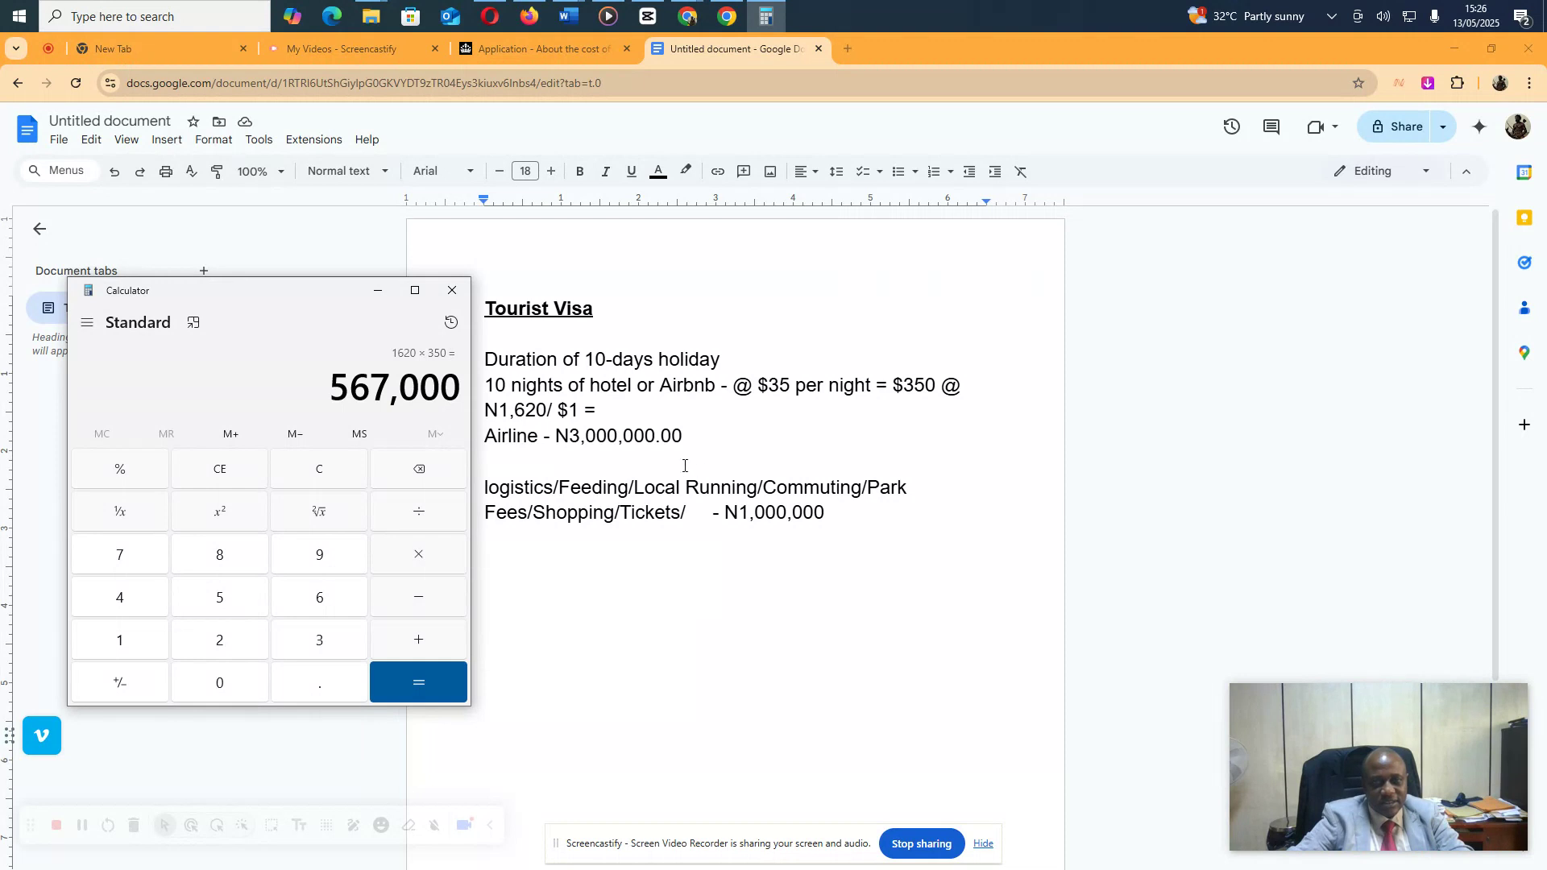
click(595, 438)
click(609, 410)
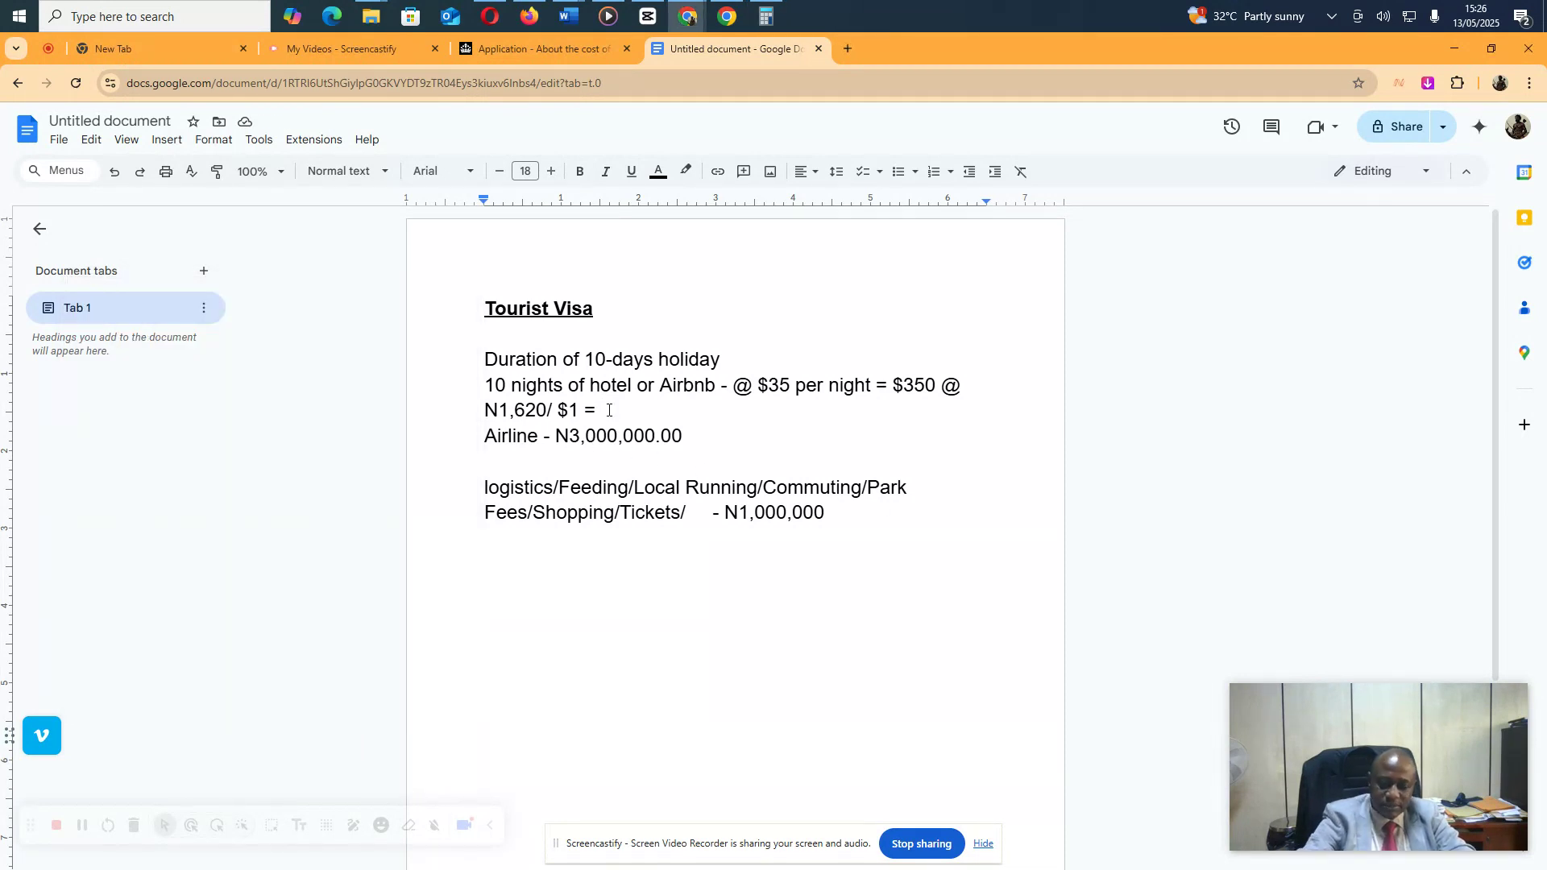
Finish the hotel line with N567,000.00 and start a new line after N1,000,000
text(N567,000)
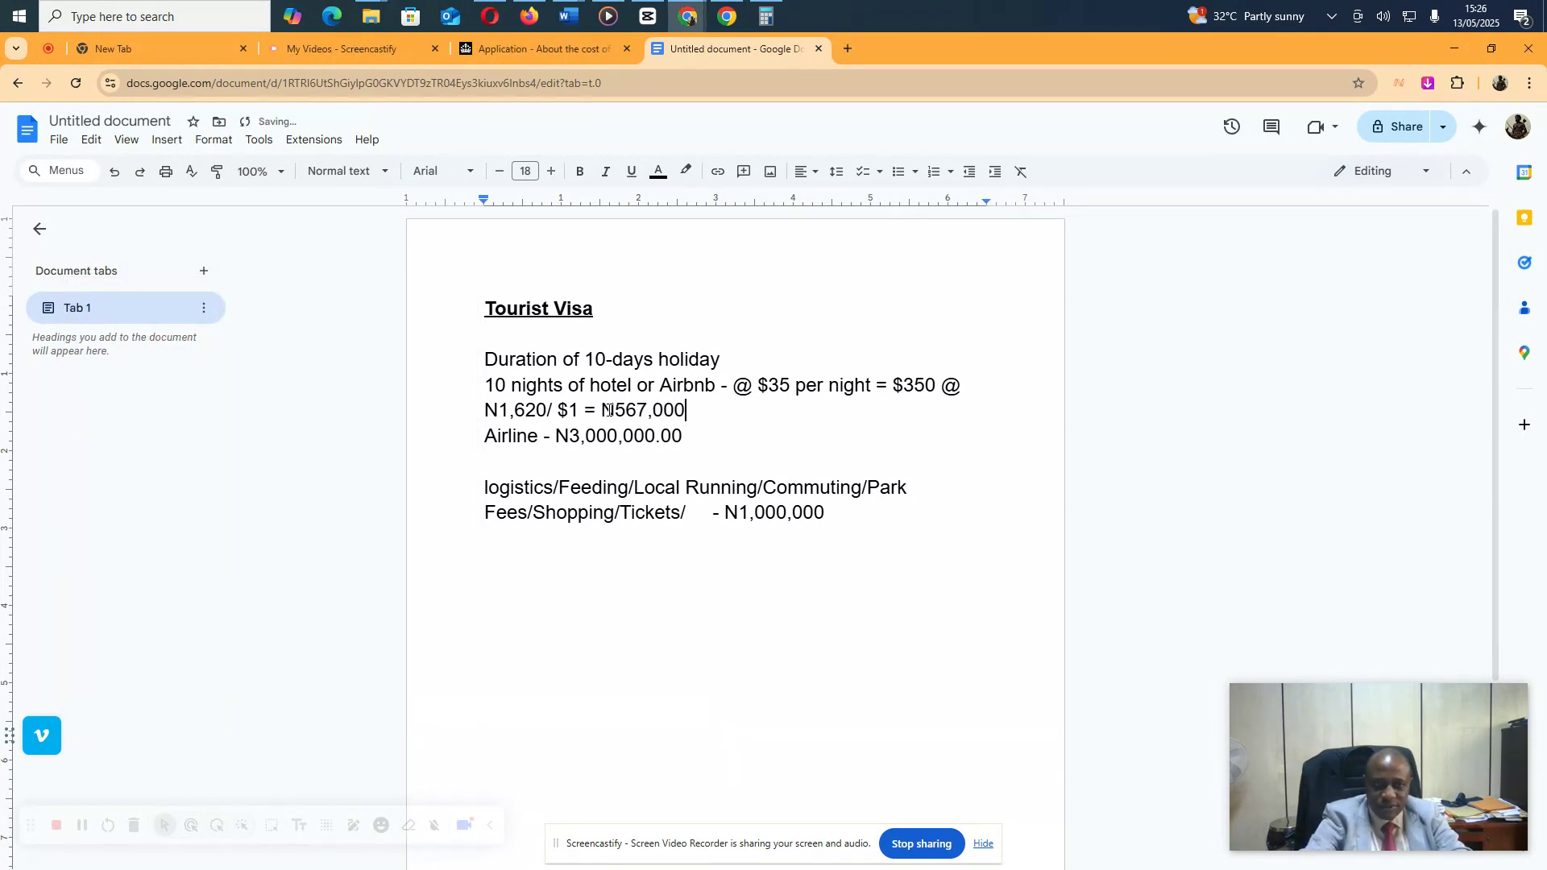
text(.00)
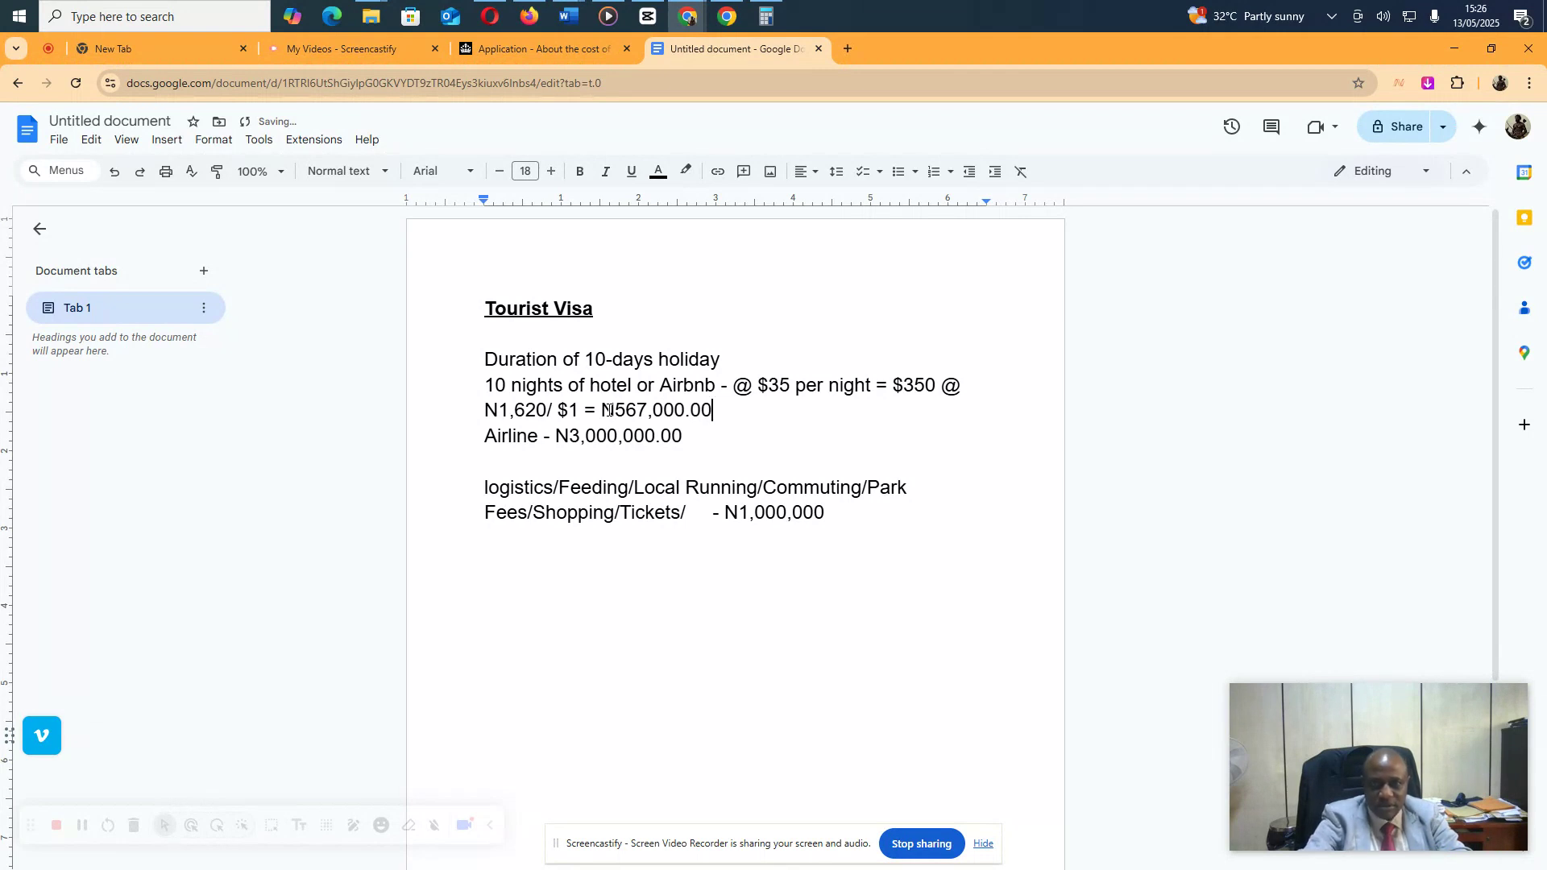
key(Return)
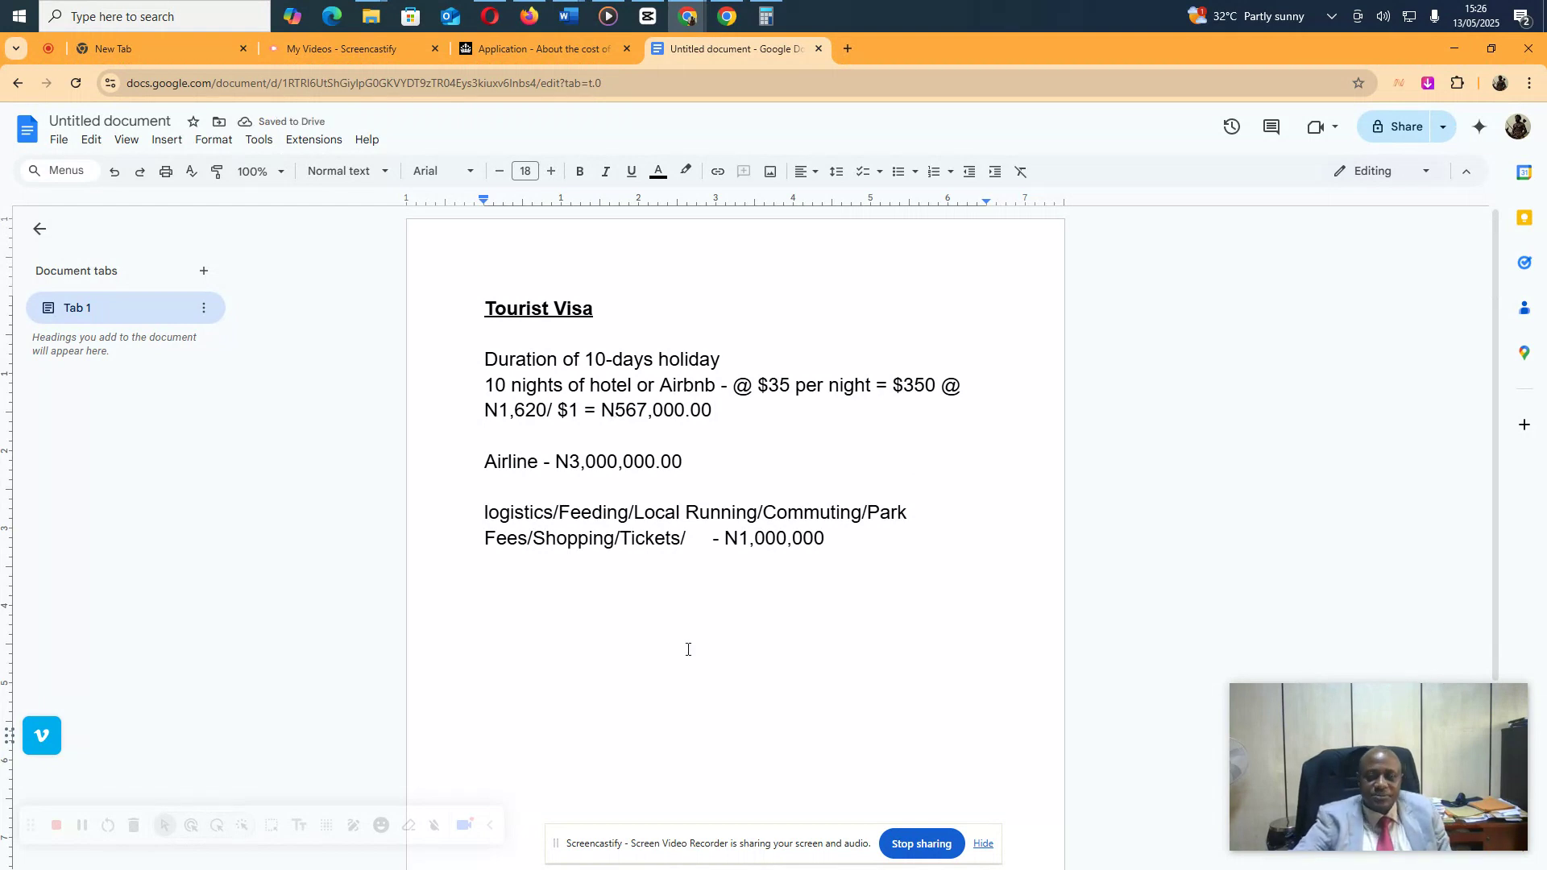
click(856, 551)
key(Return)
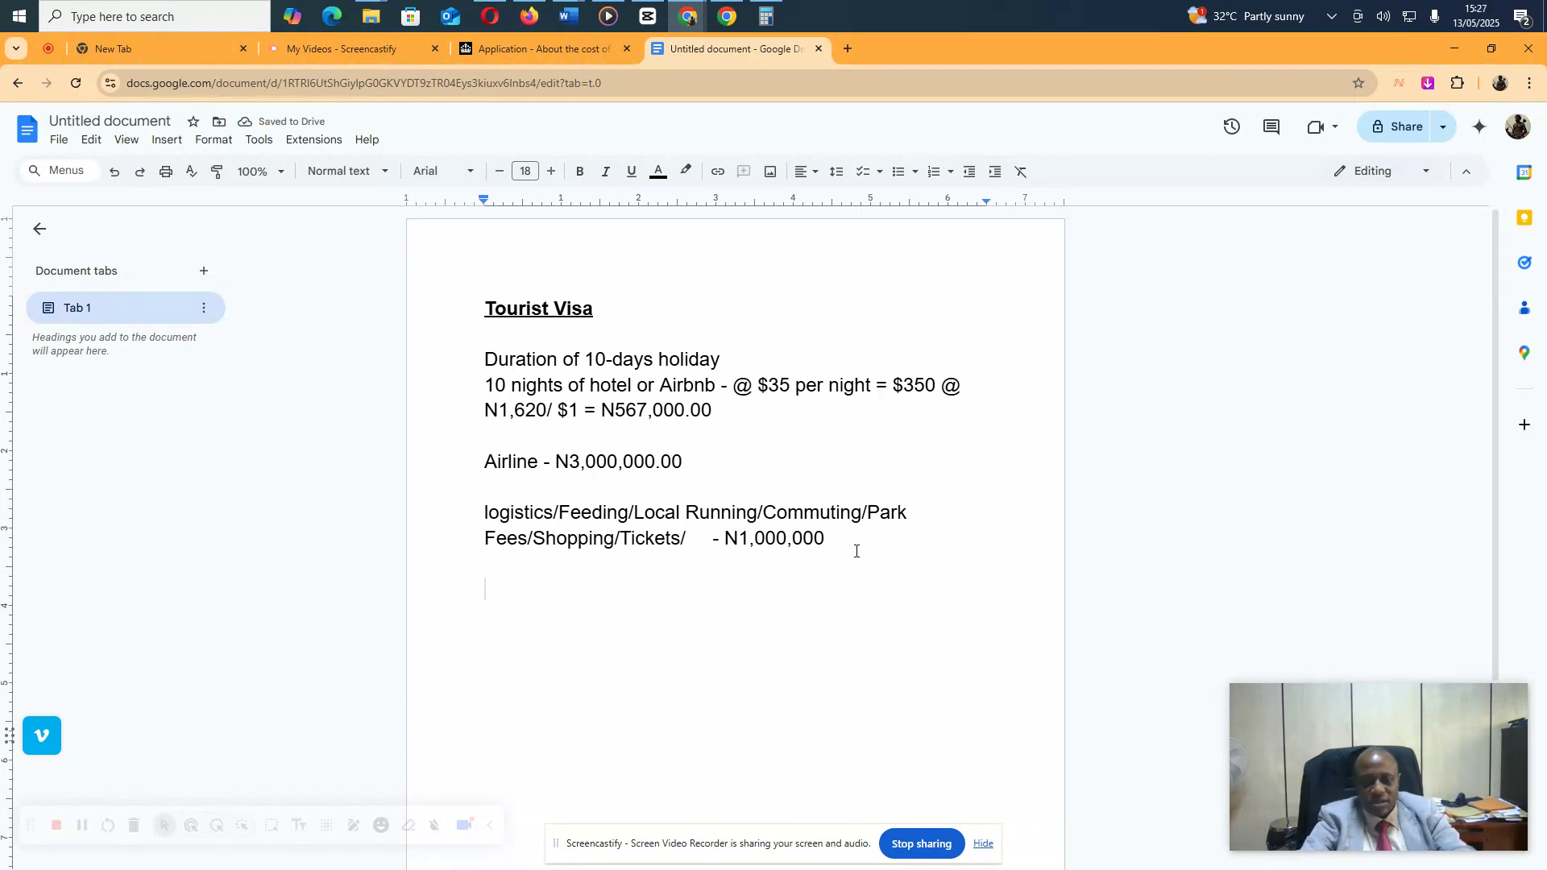
Type the total N5,000,000.00 and dismiss the accidental bookmark popup
text(N)
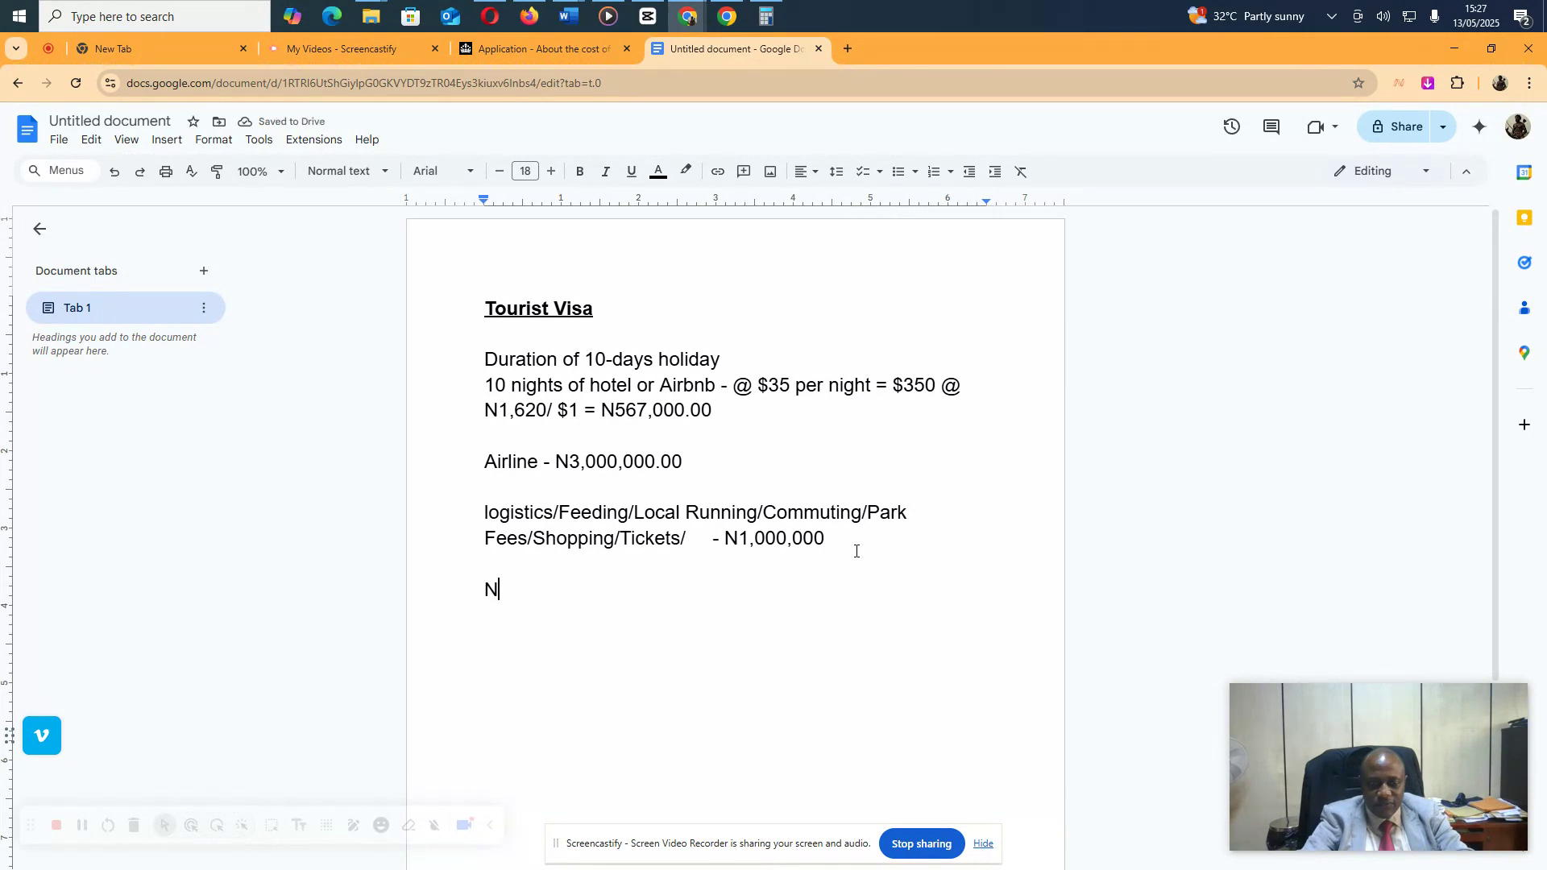
text(5,)
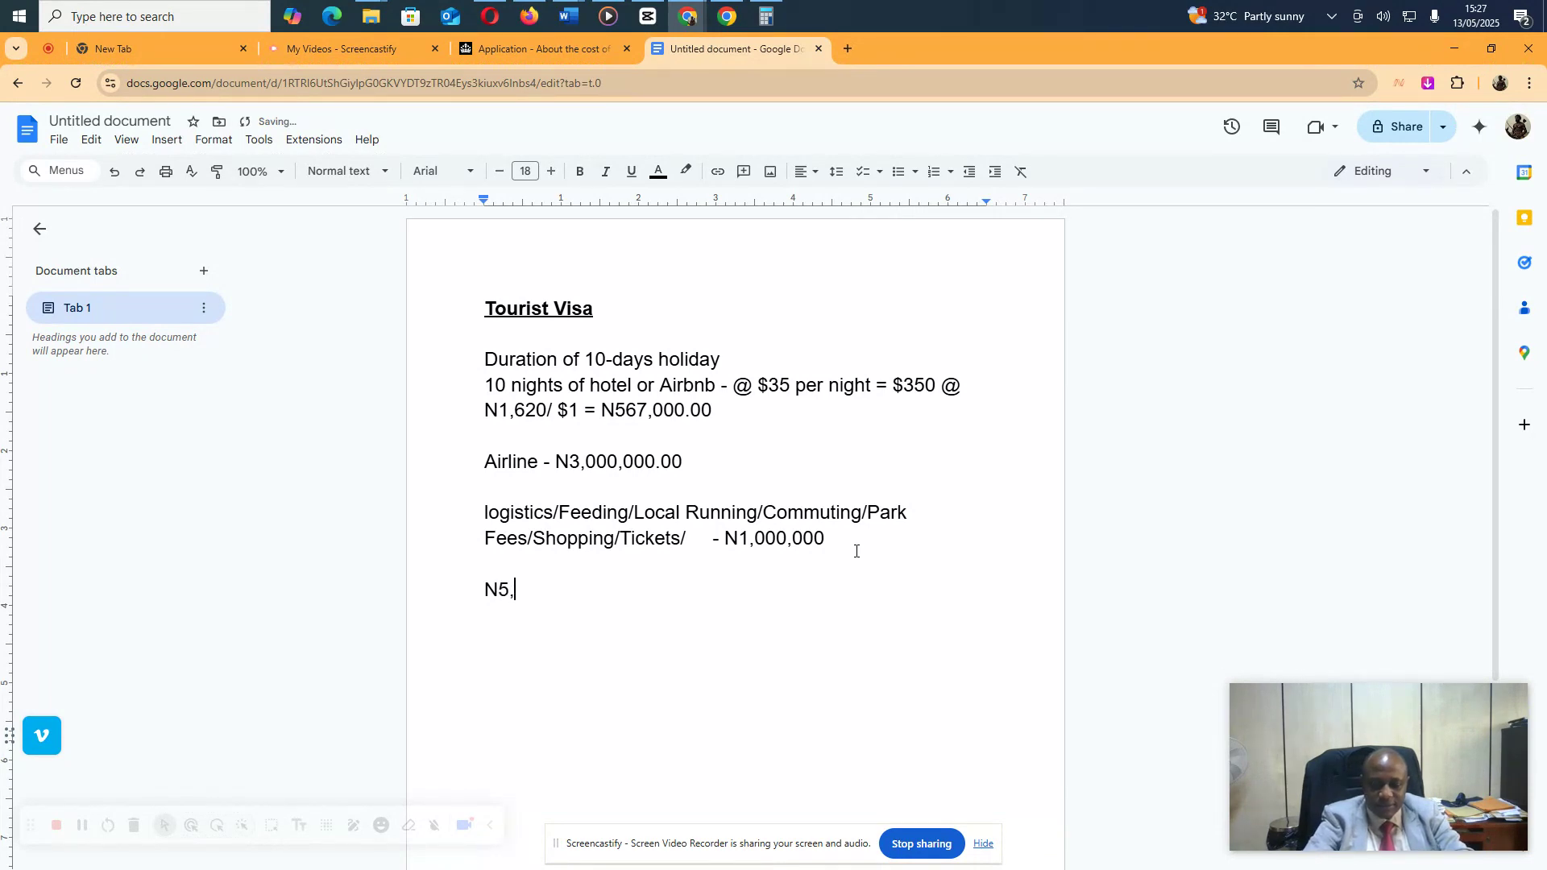
text(000,000.00)
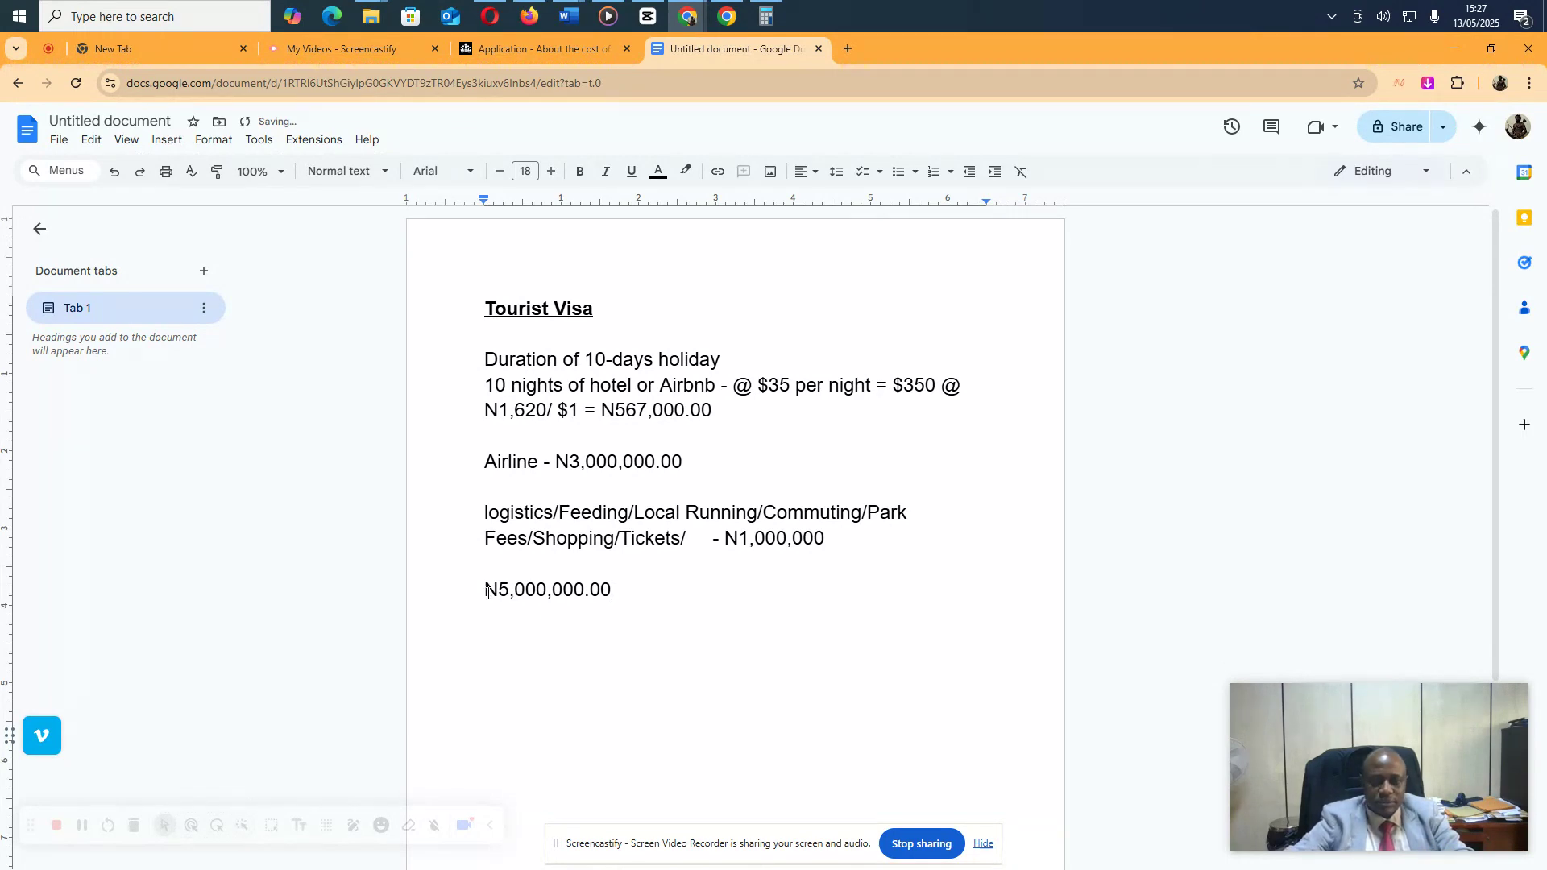
drag(487, 591, 499, 595)
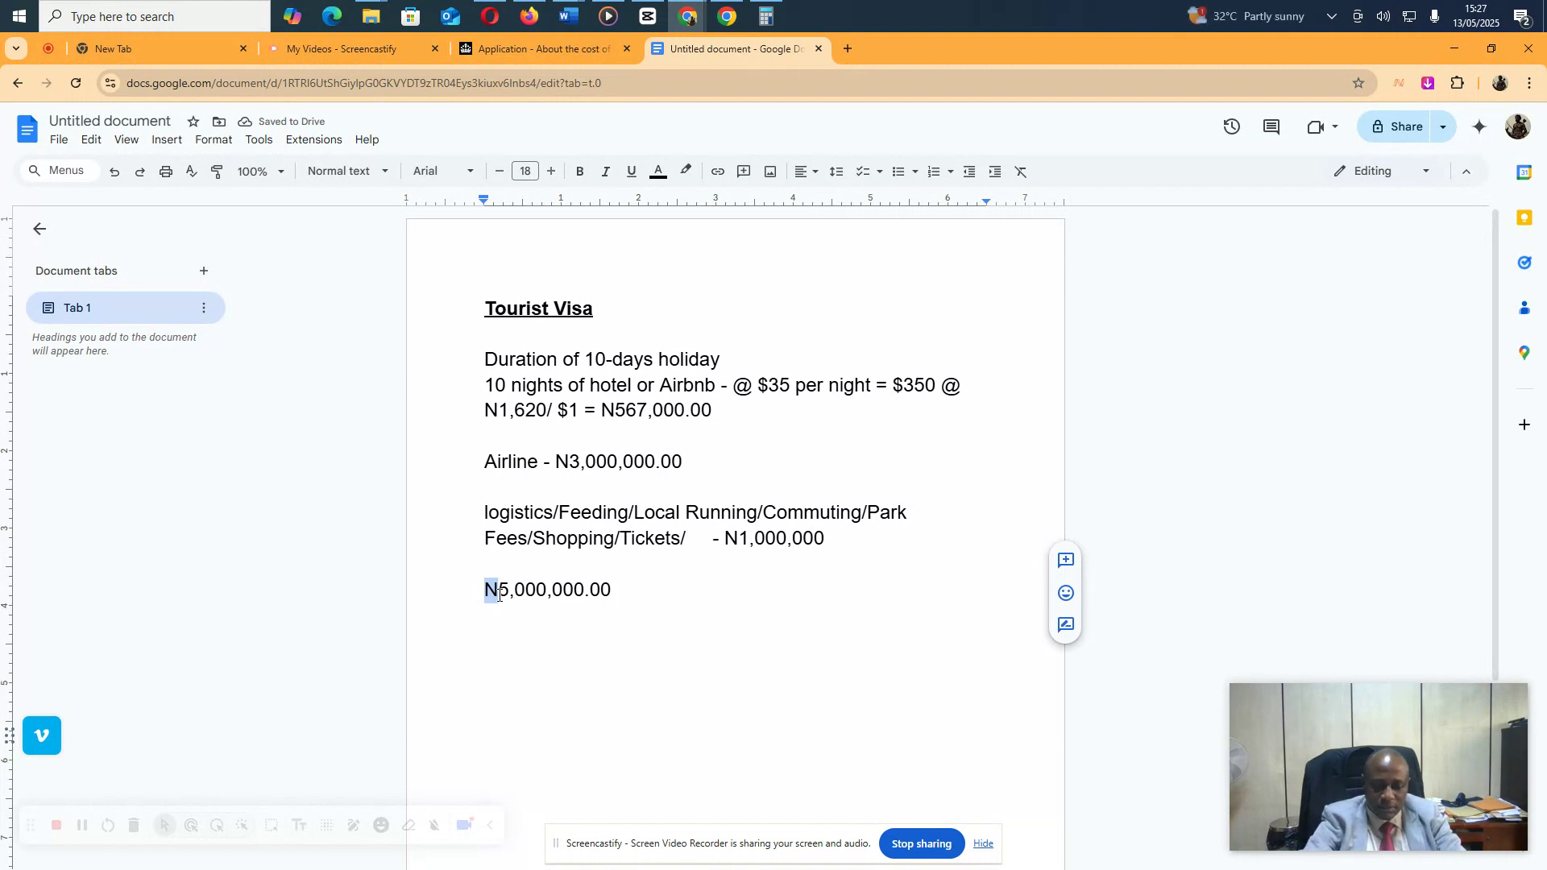
key(ctrl+d)
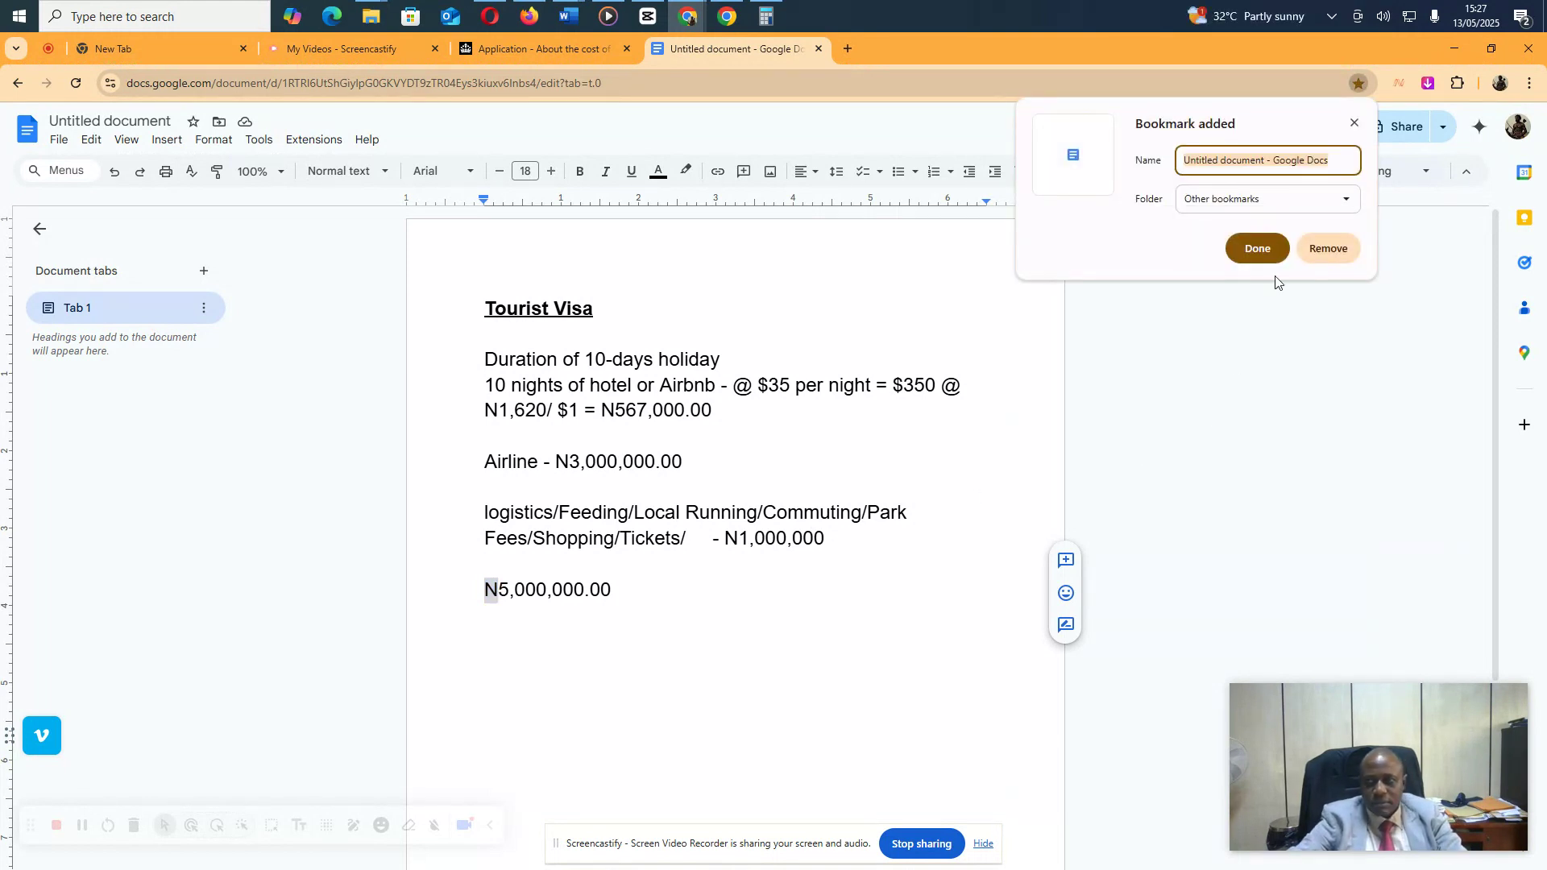
click(1356, 123)
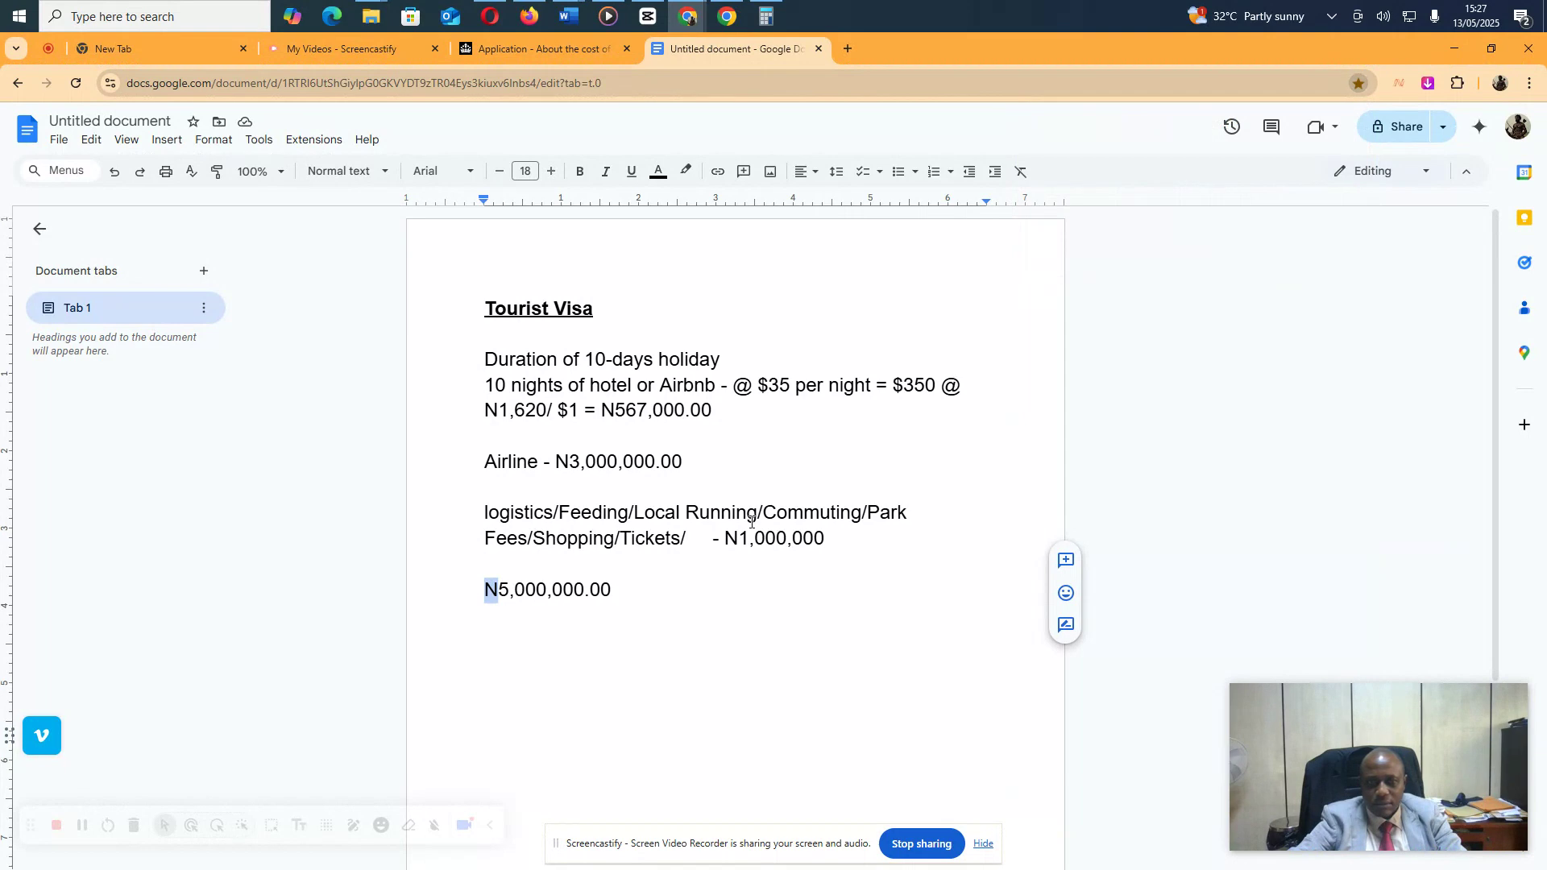
click(627, 594)
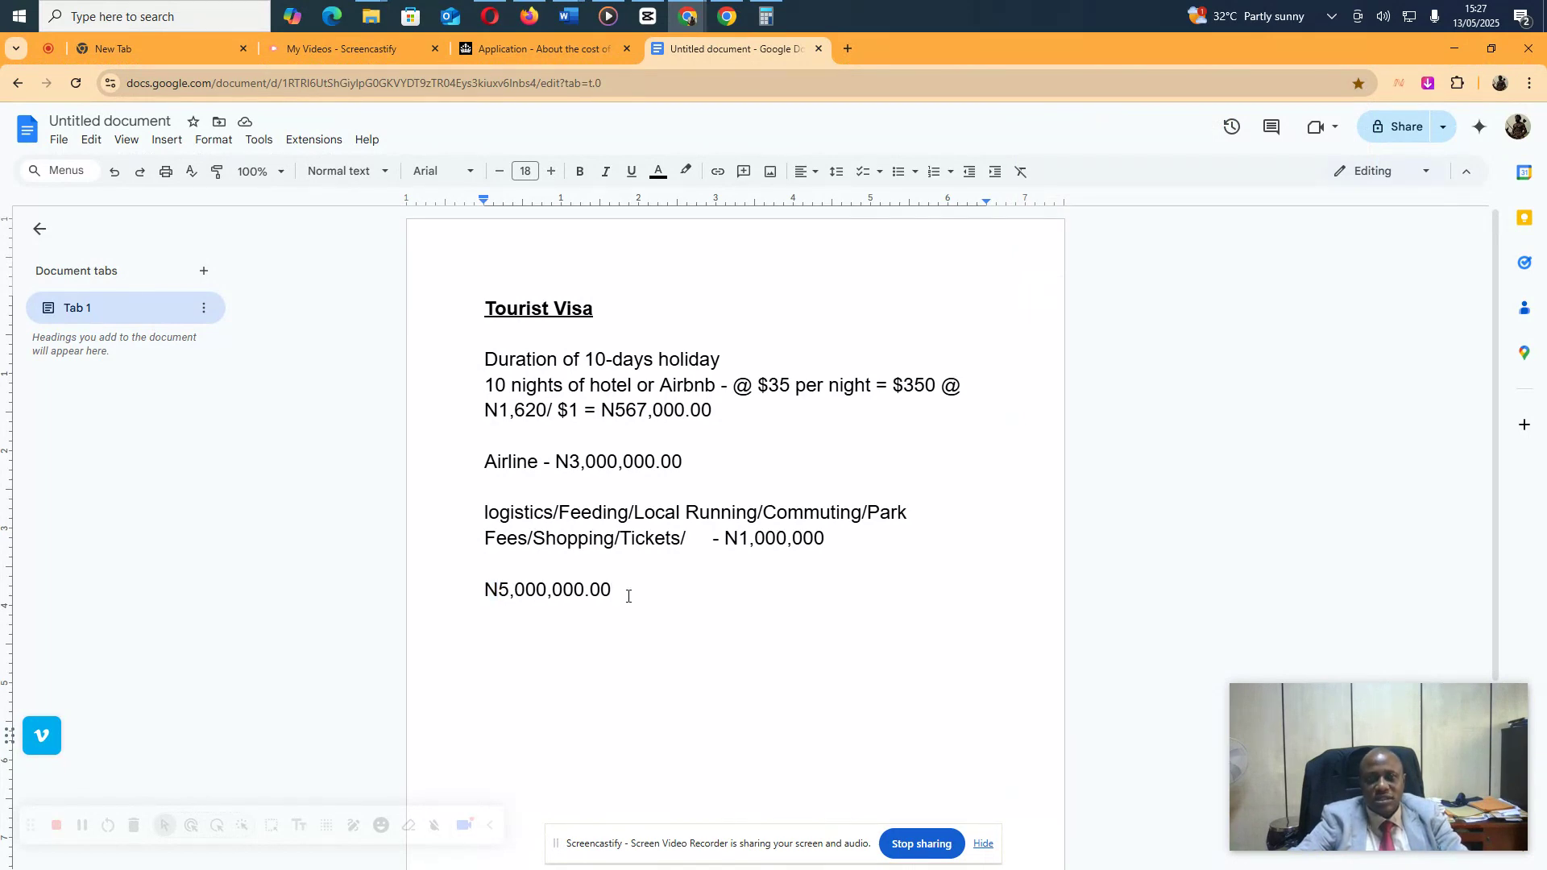
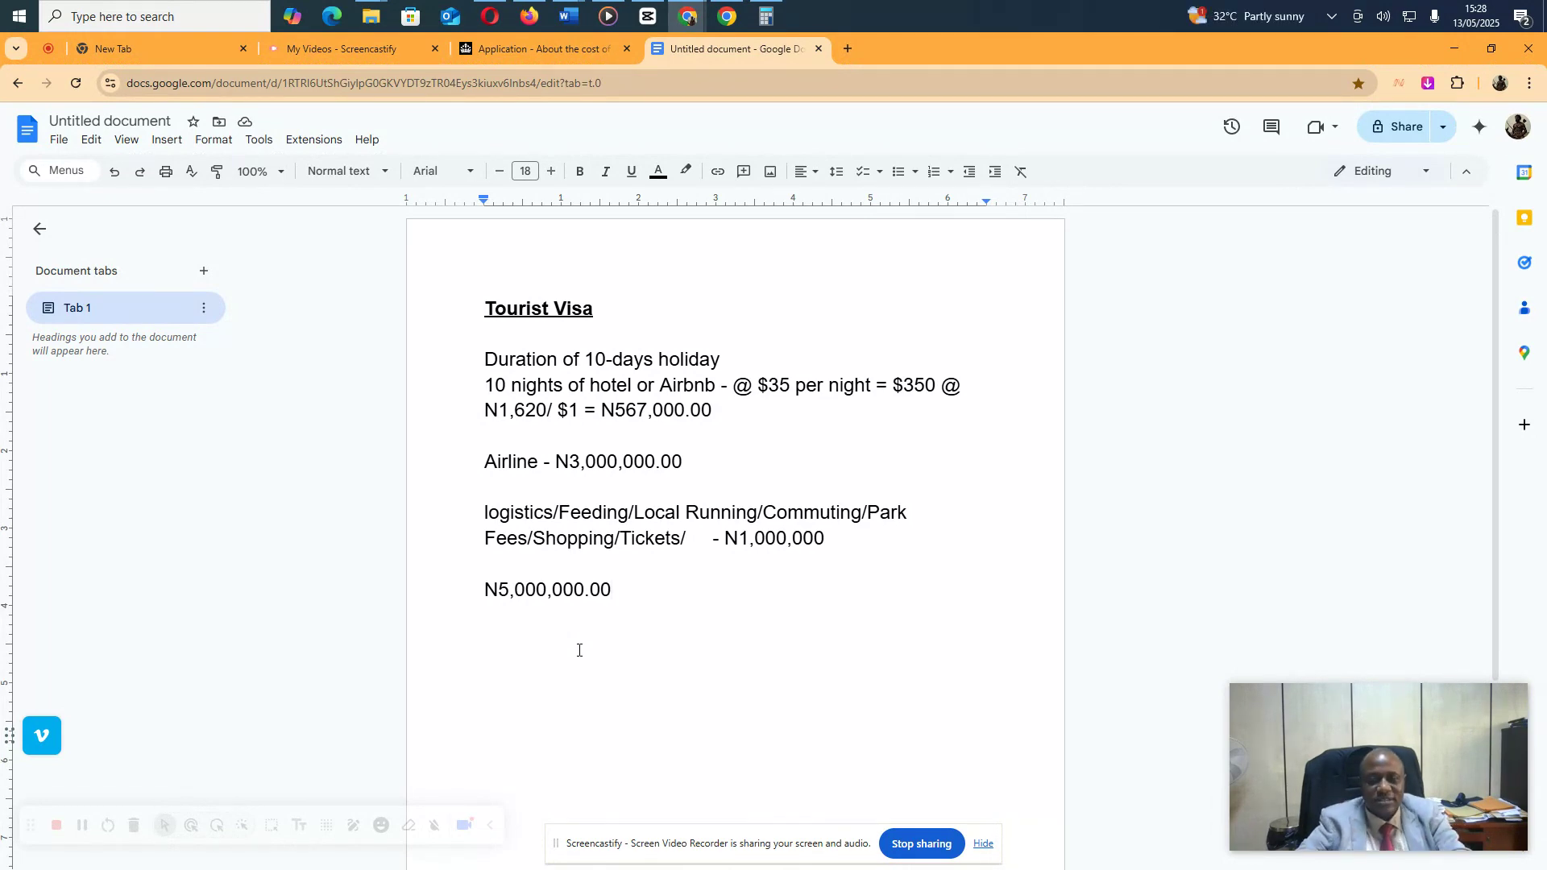
Enter a planned visit cost of 5000000 in NGN and save it
click(551, 47)
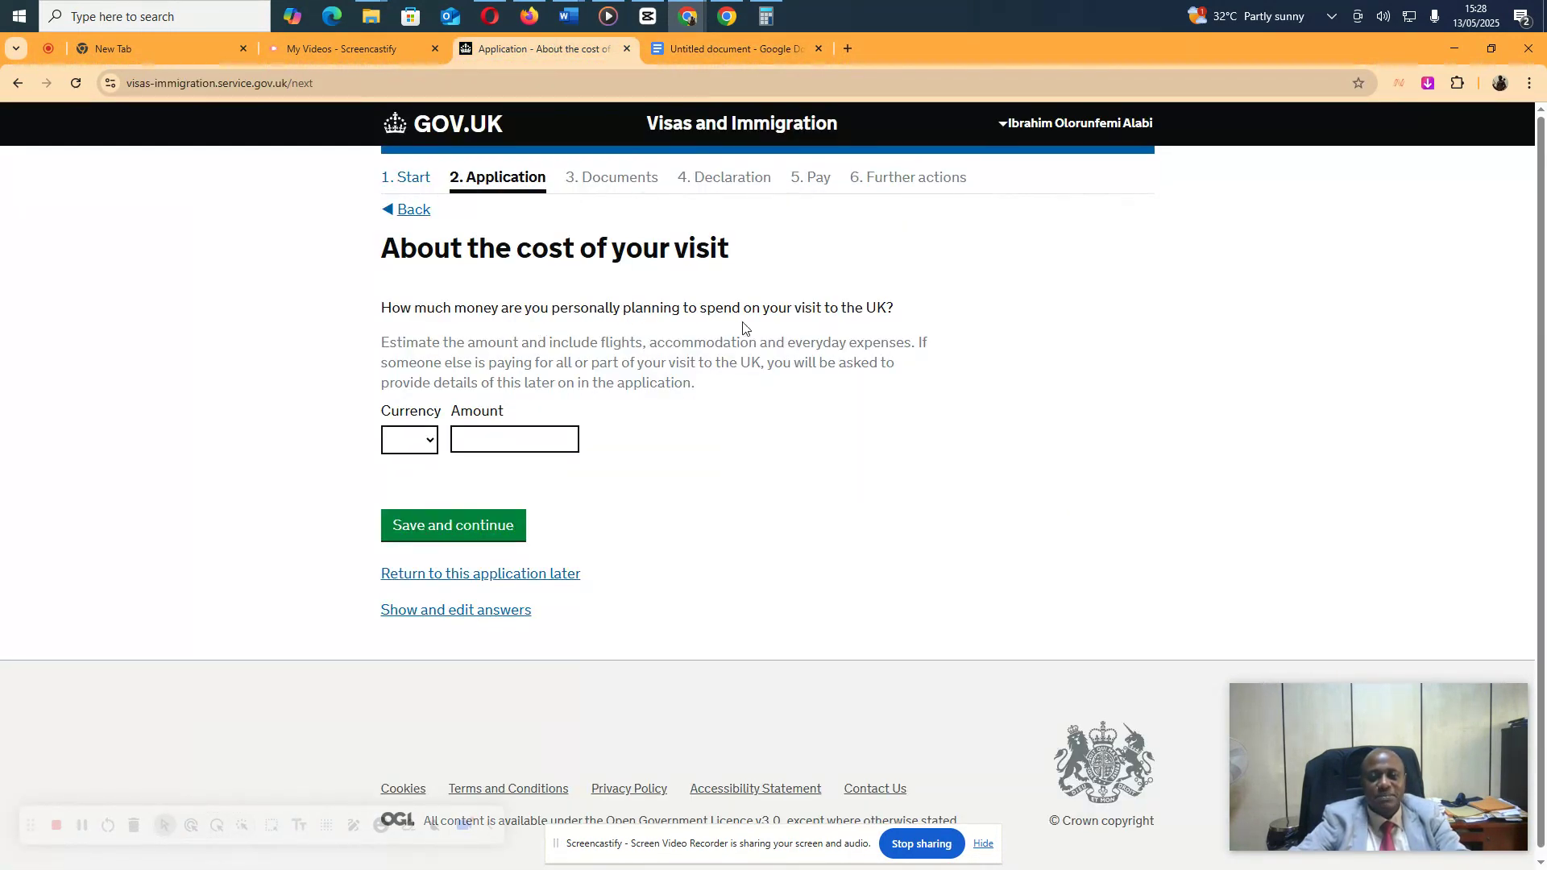
click(433, 442)
click(406, 513)
click(481, 439)
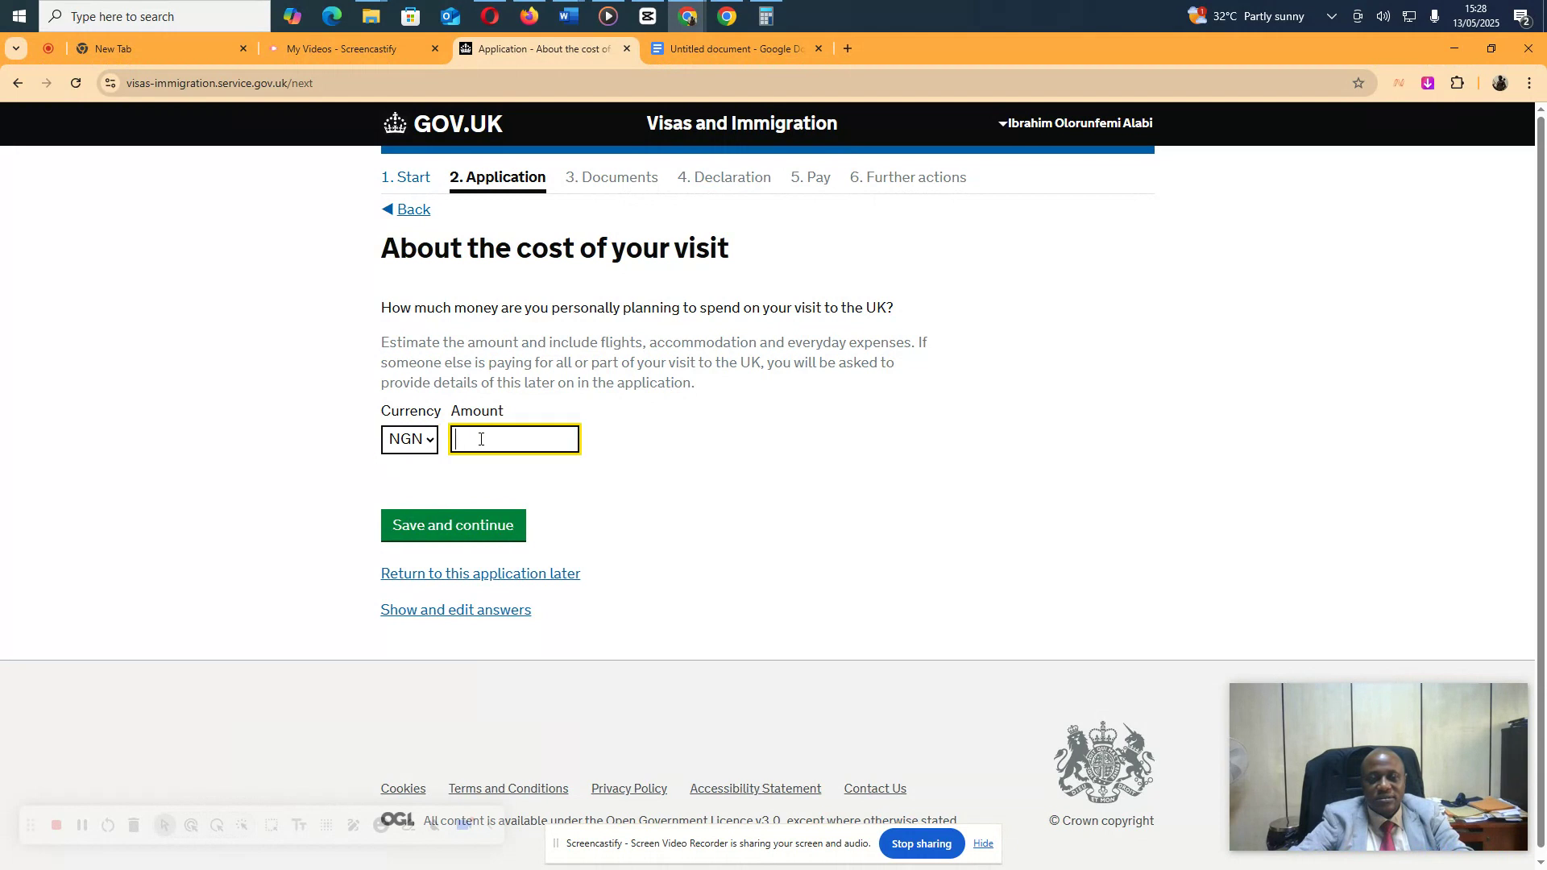
text(5000)
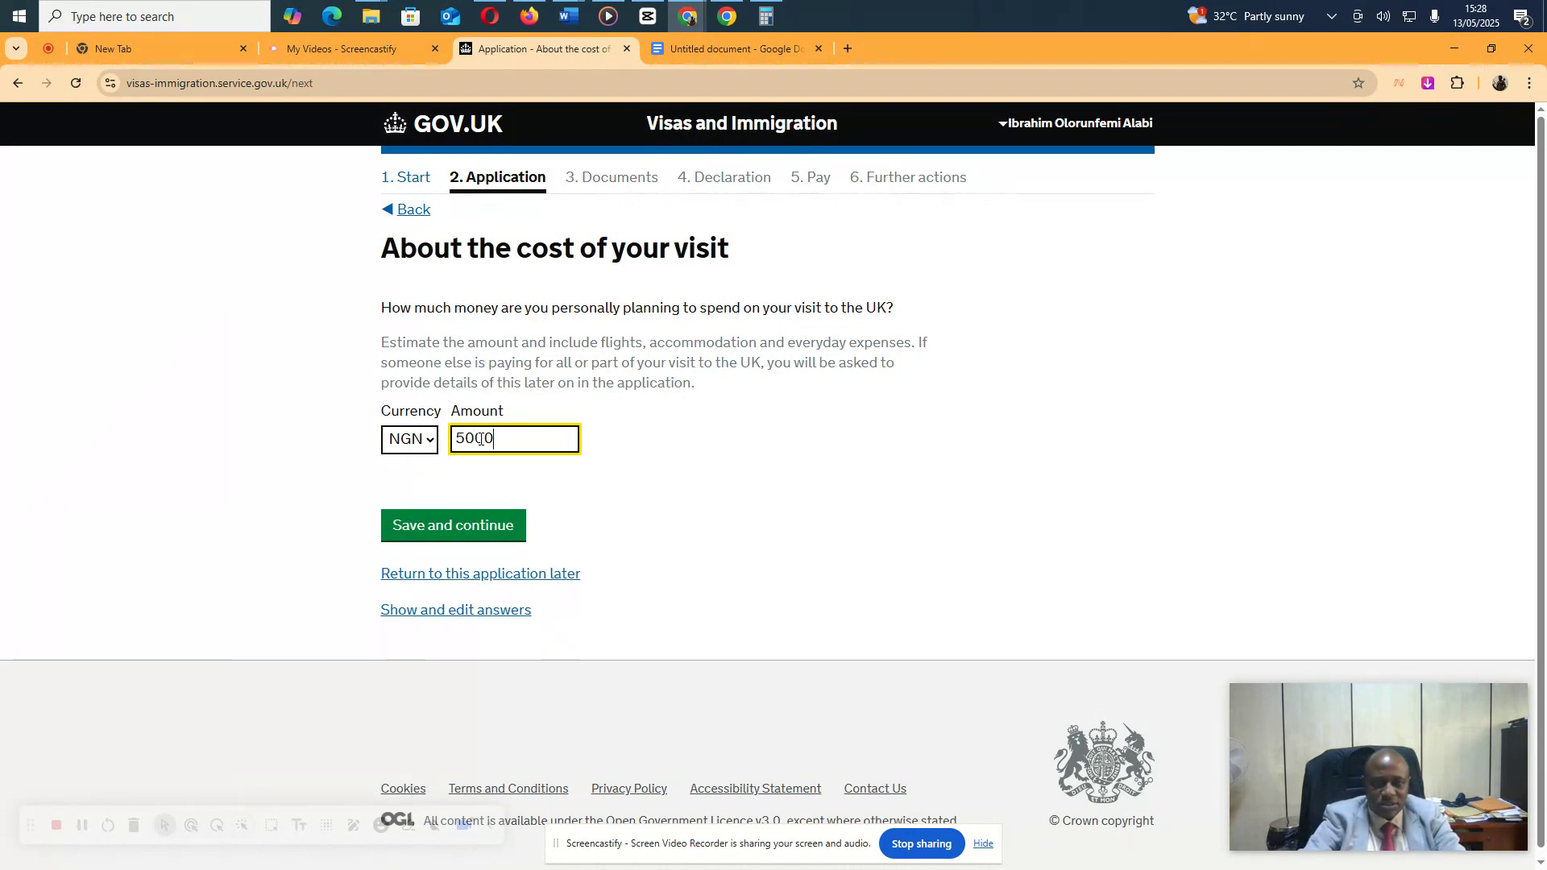
text(000)
click(715, 540)
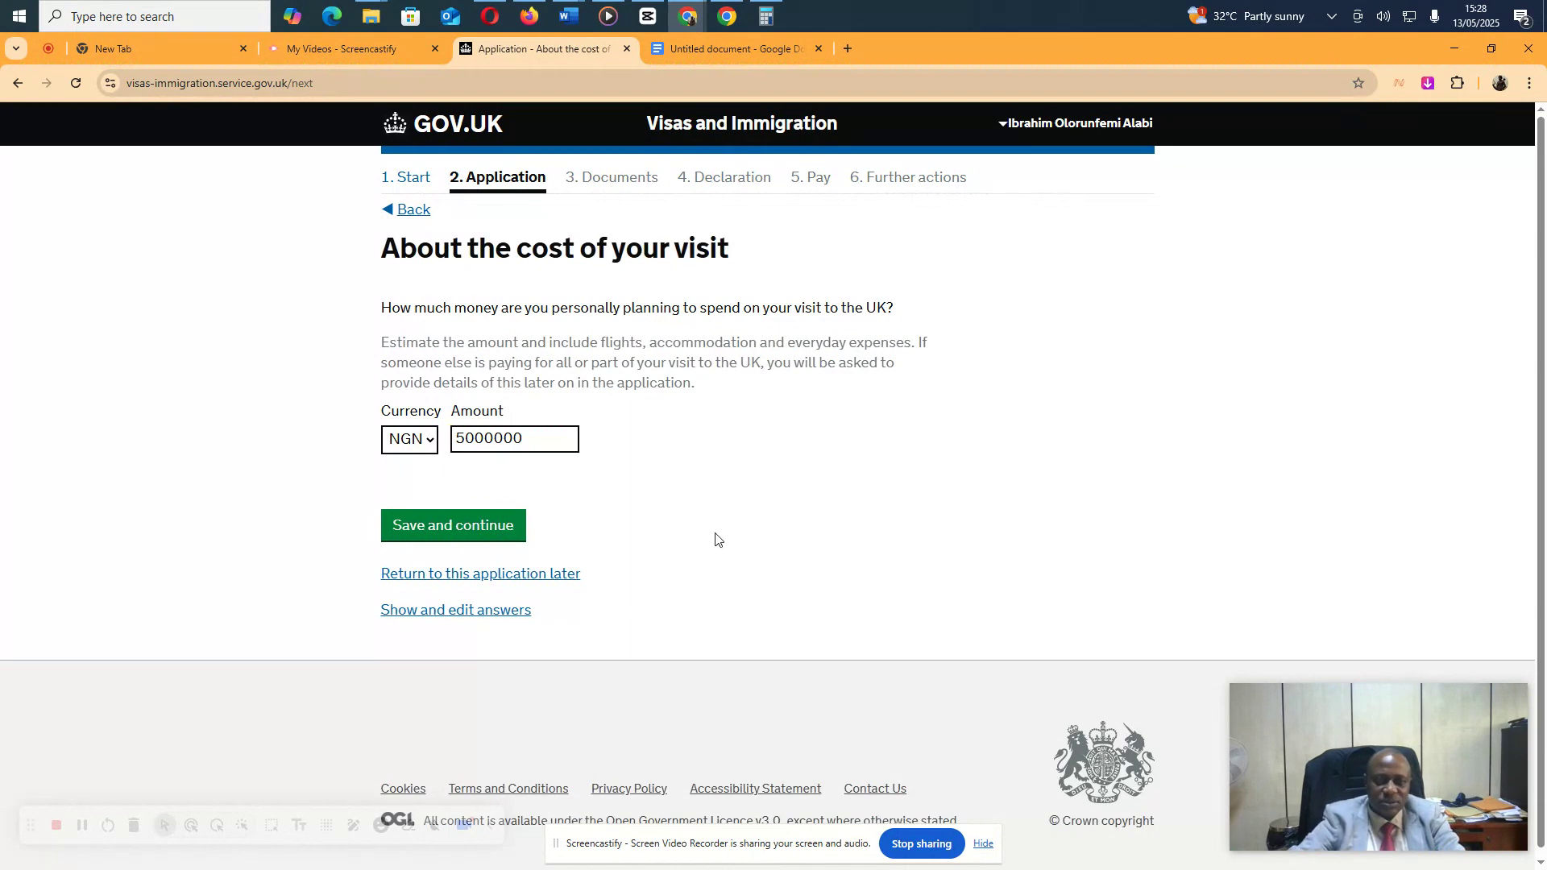
click(514, 533)
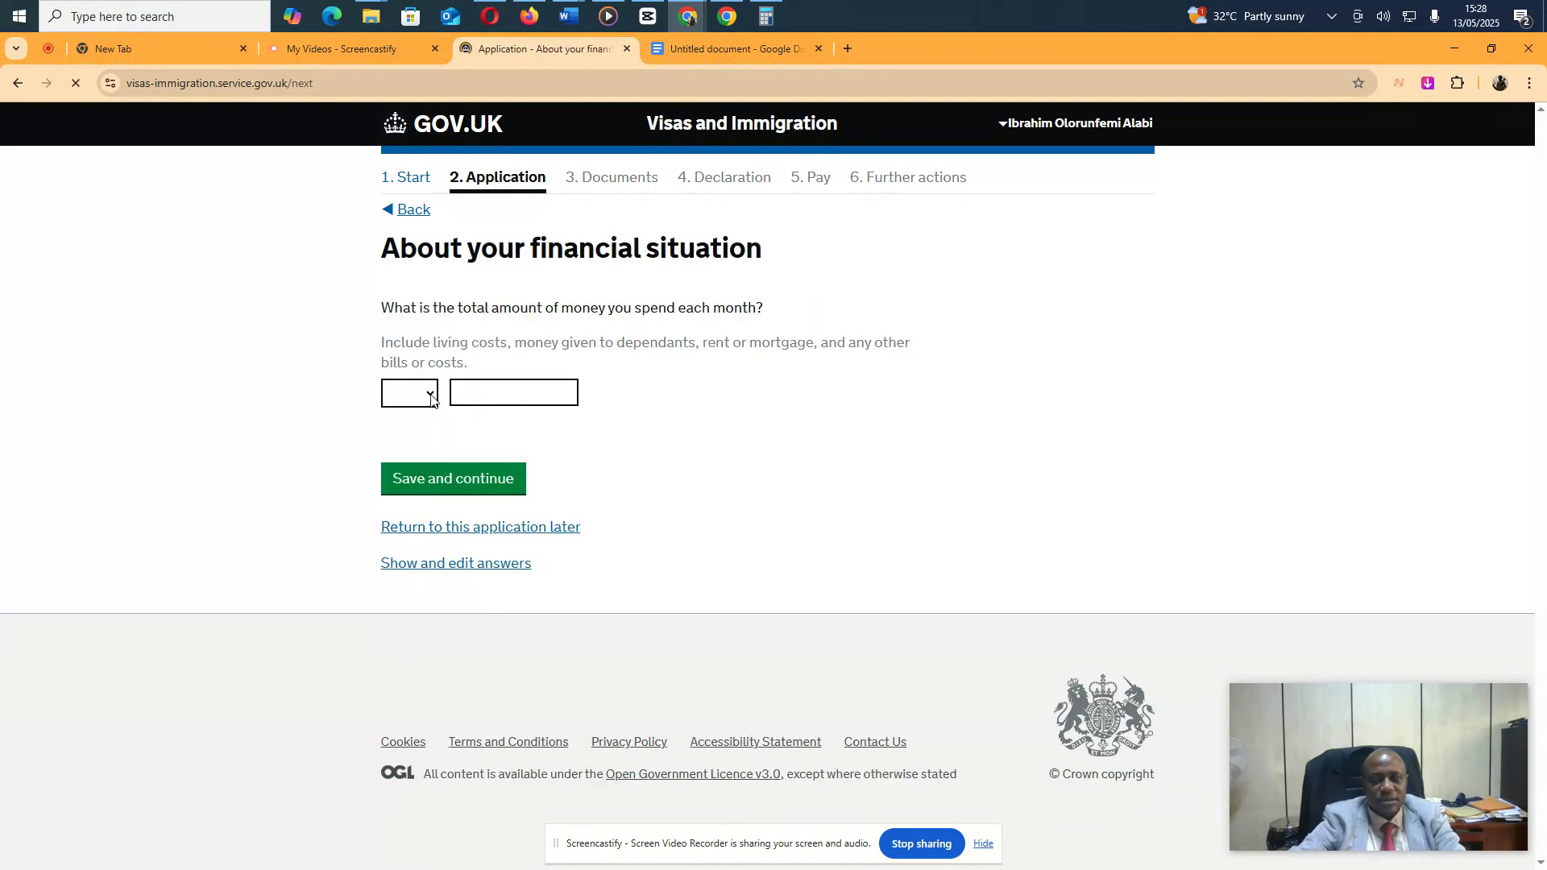
Give monthly spending of 90000 NGN and answer No to anyone else paying for the visit
click(431, 396)
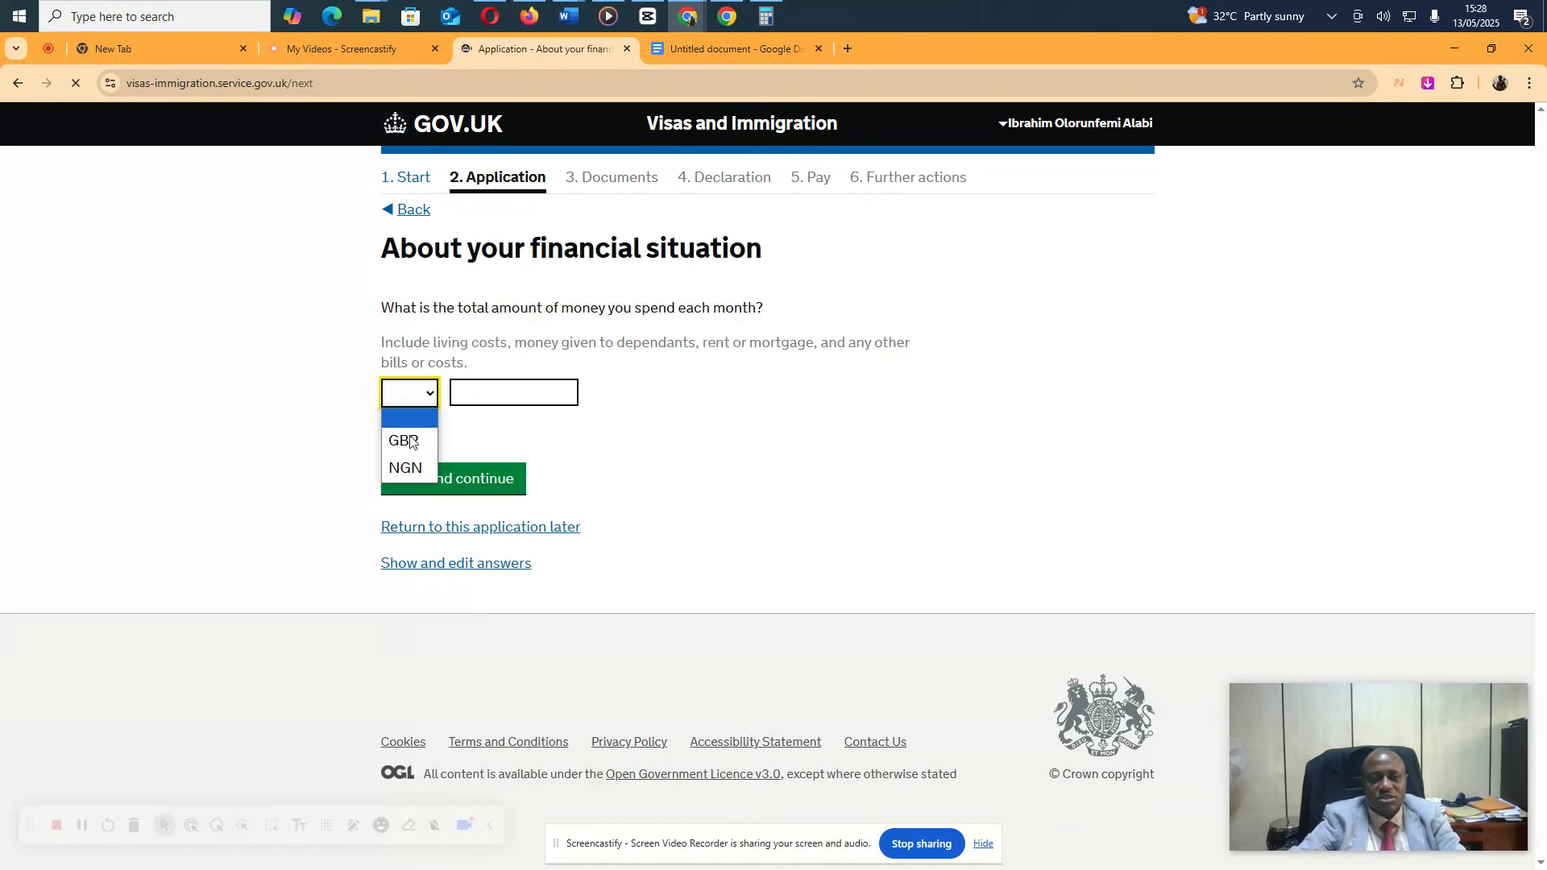
click(405, 469)
click(483, 403)
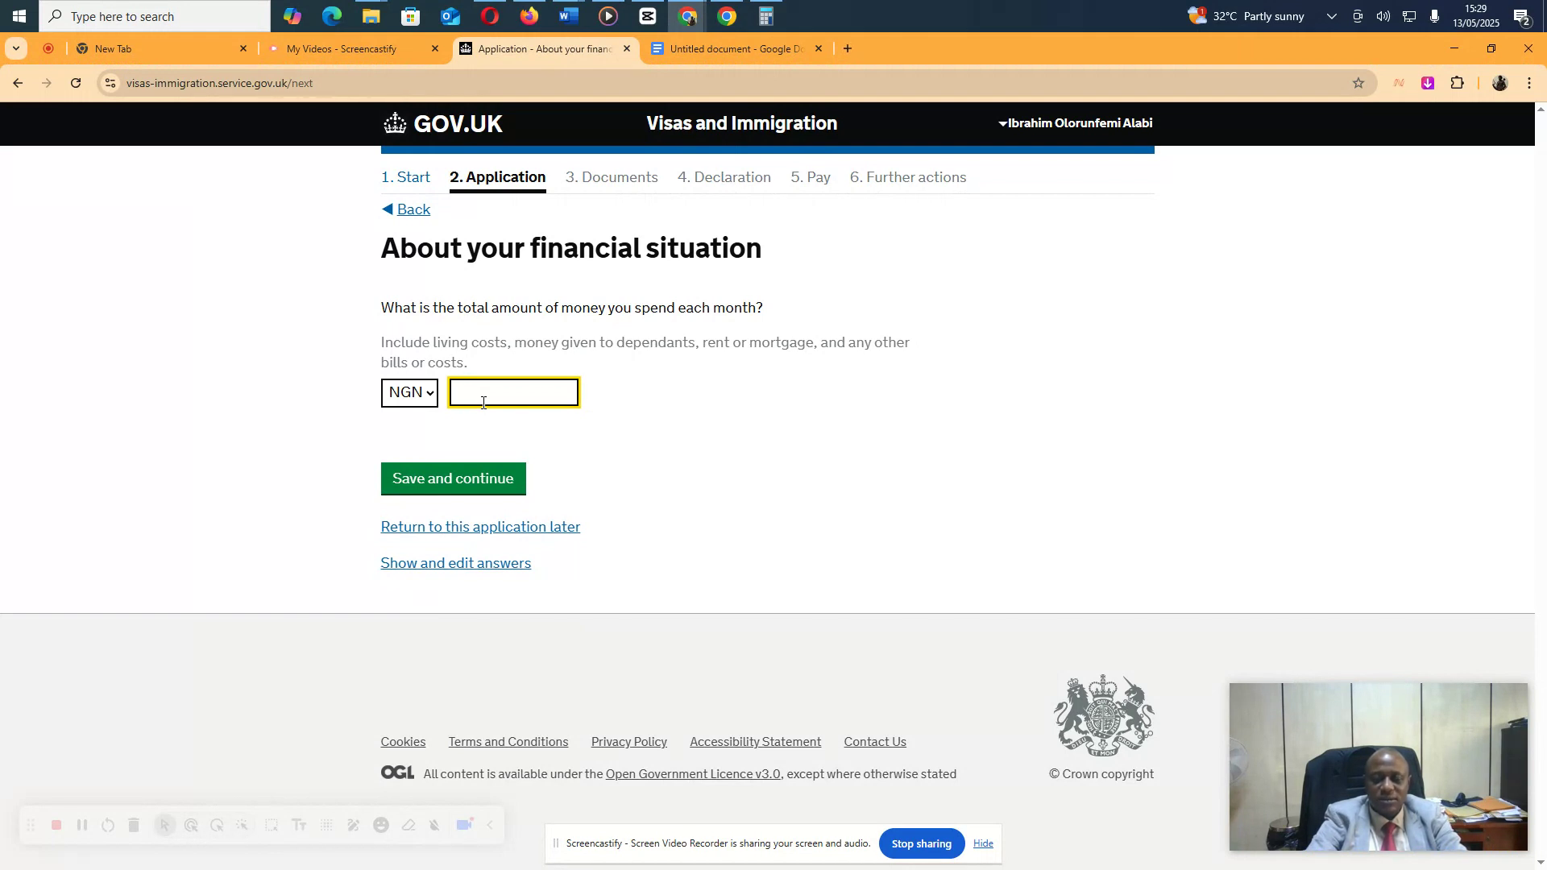
text(90000)
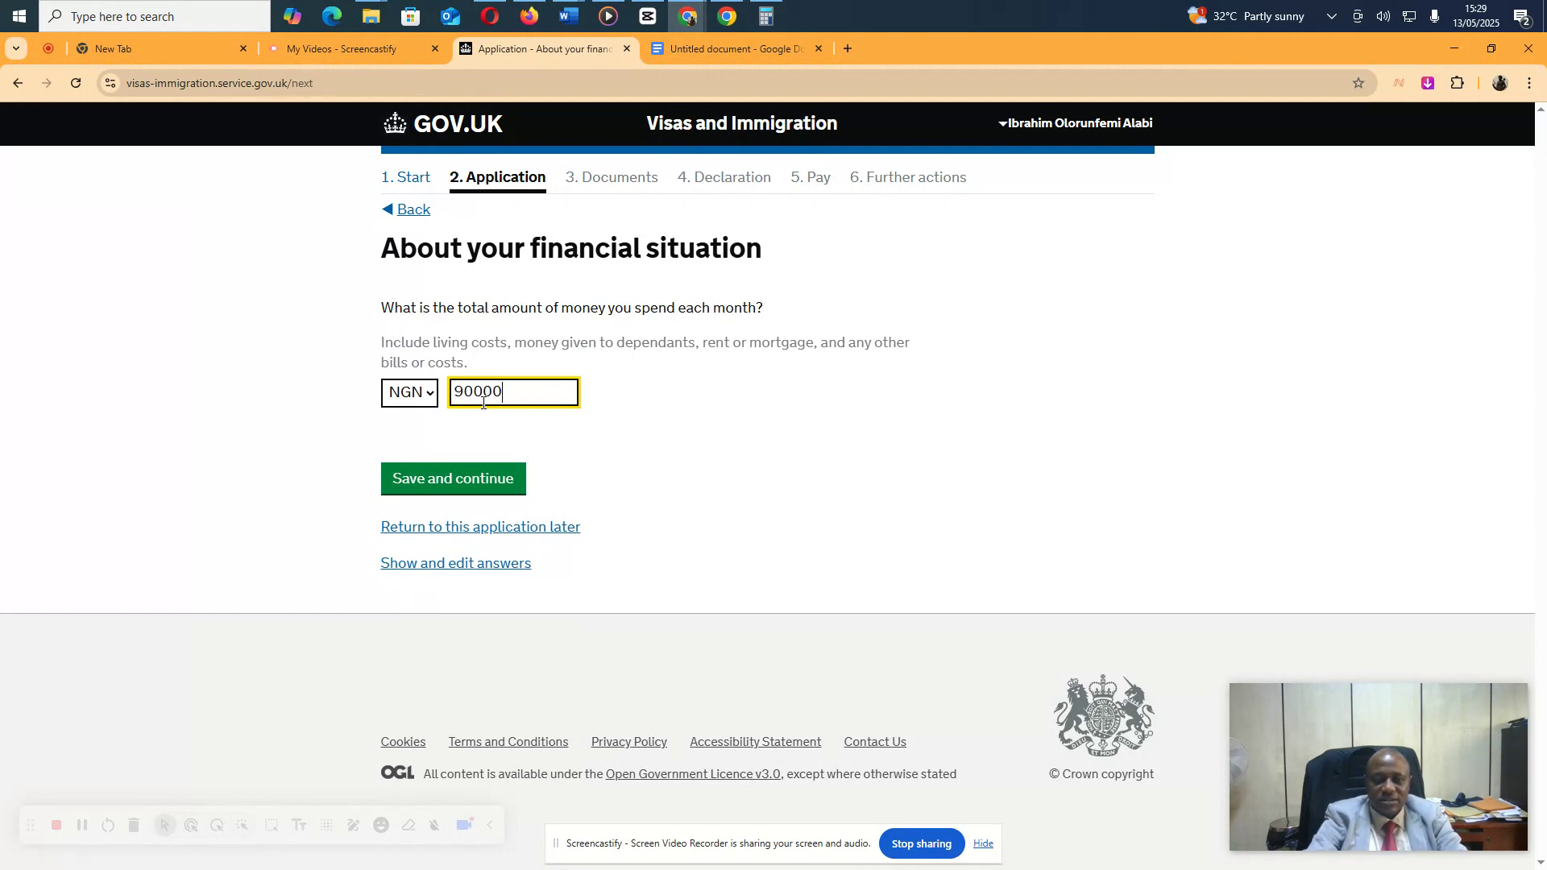
click(464, 471)
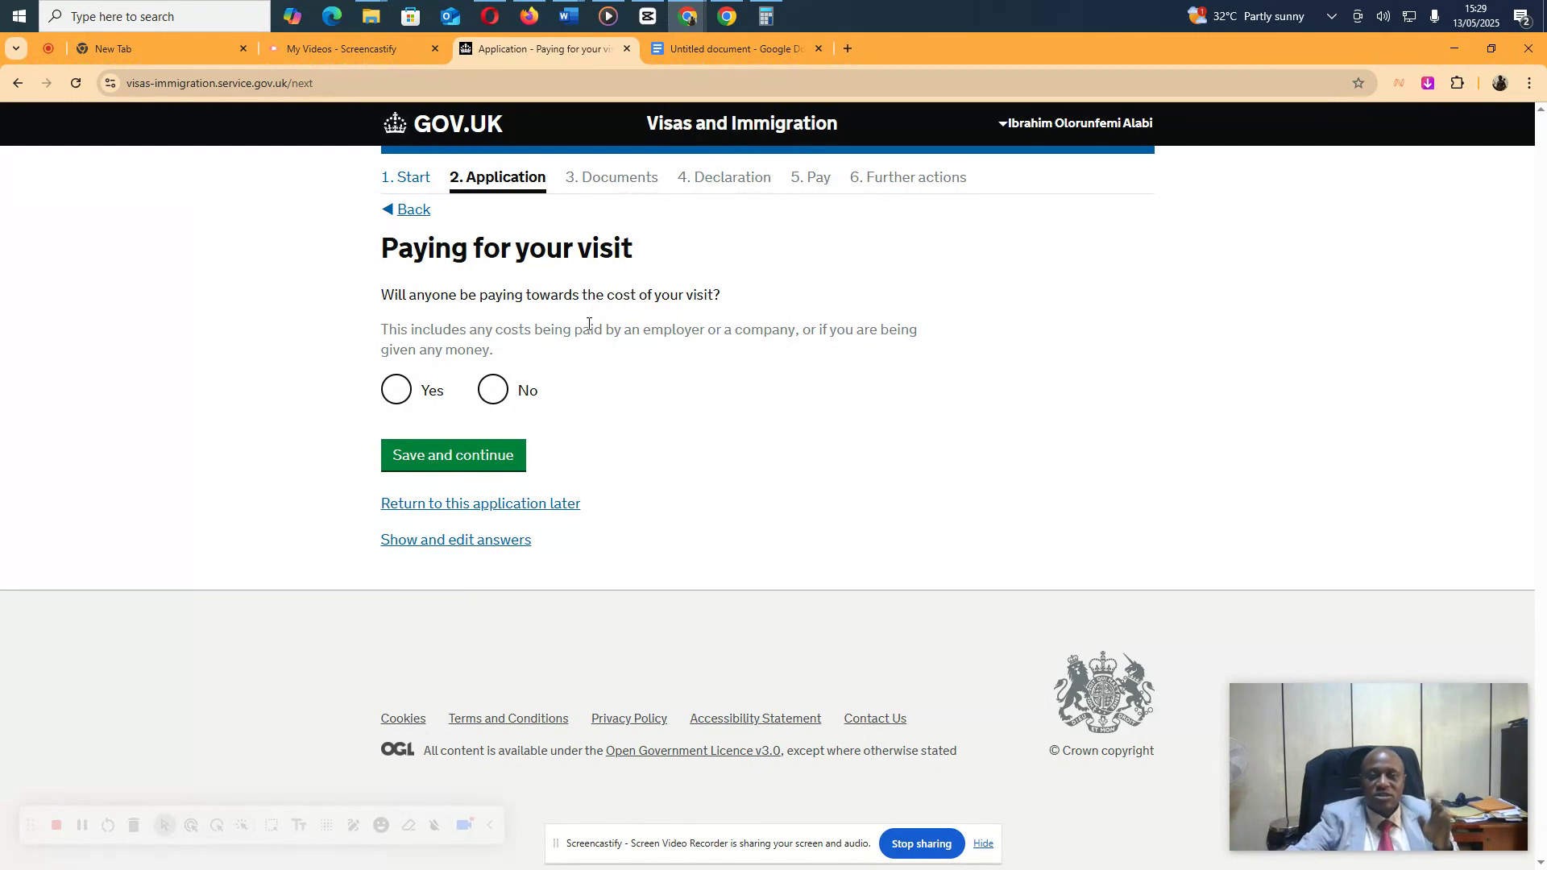
click(494, 390)
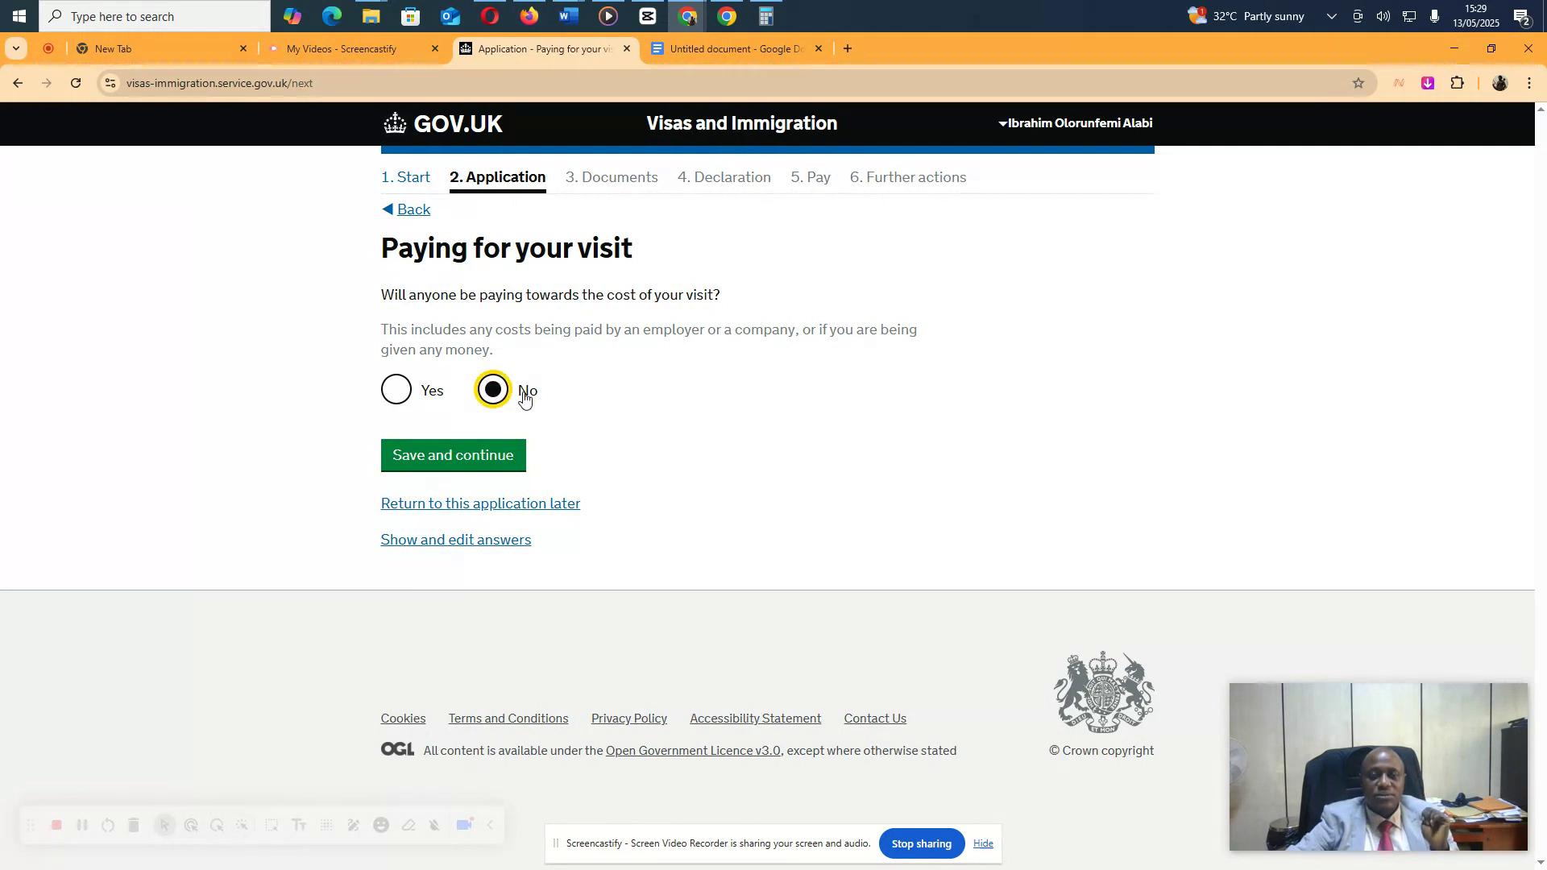
click(482, 473)
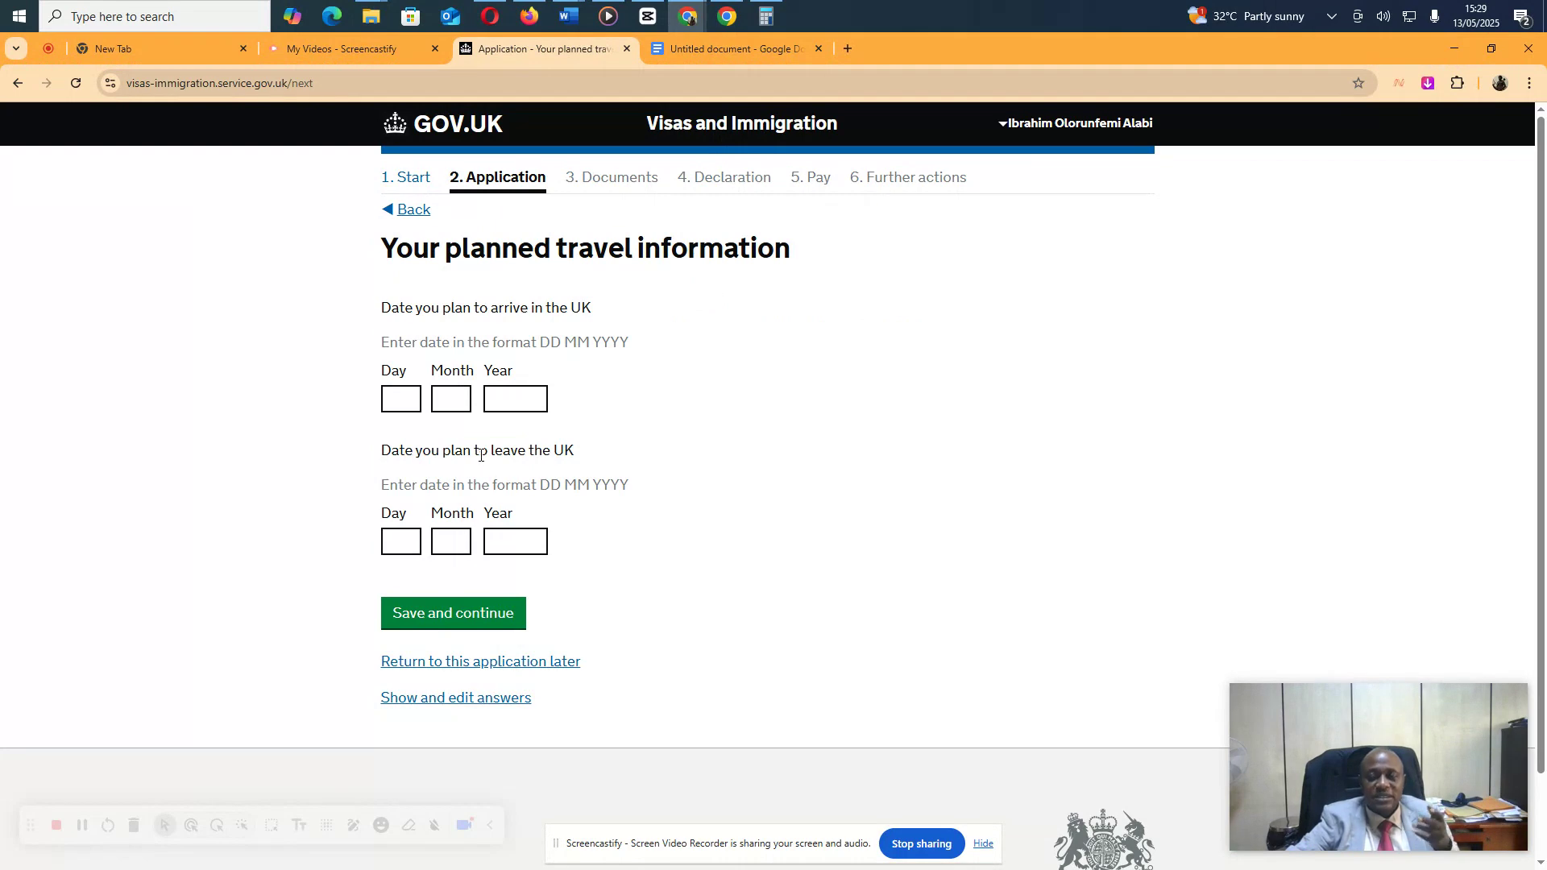
Enter the arrival date as 01/11/2025
click(408, 406)
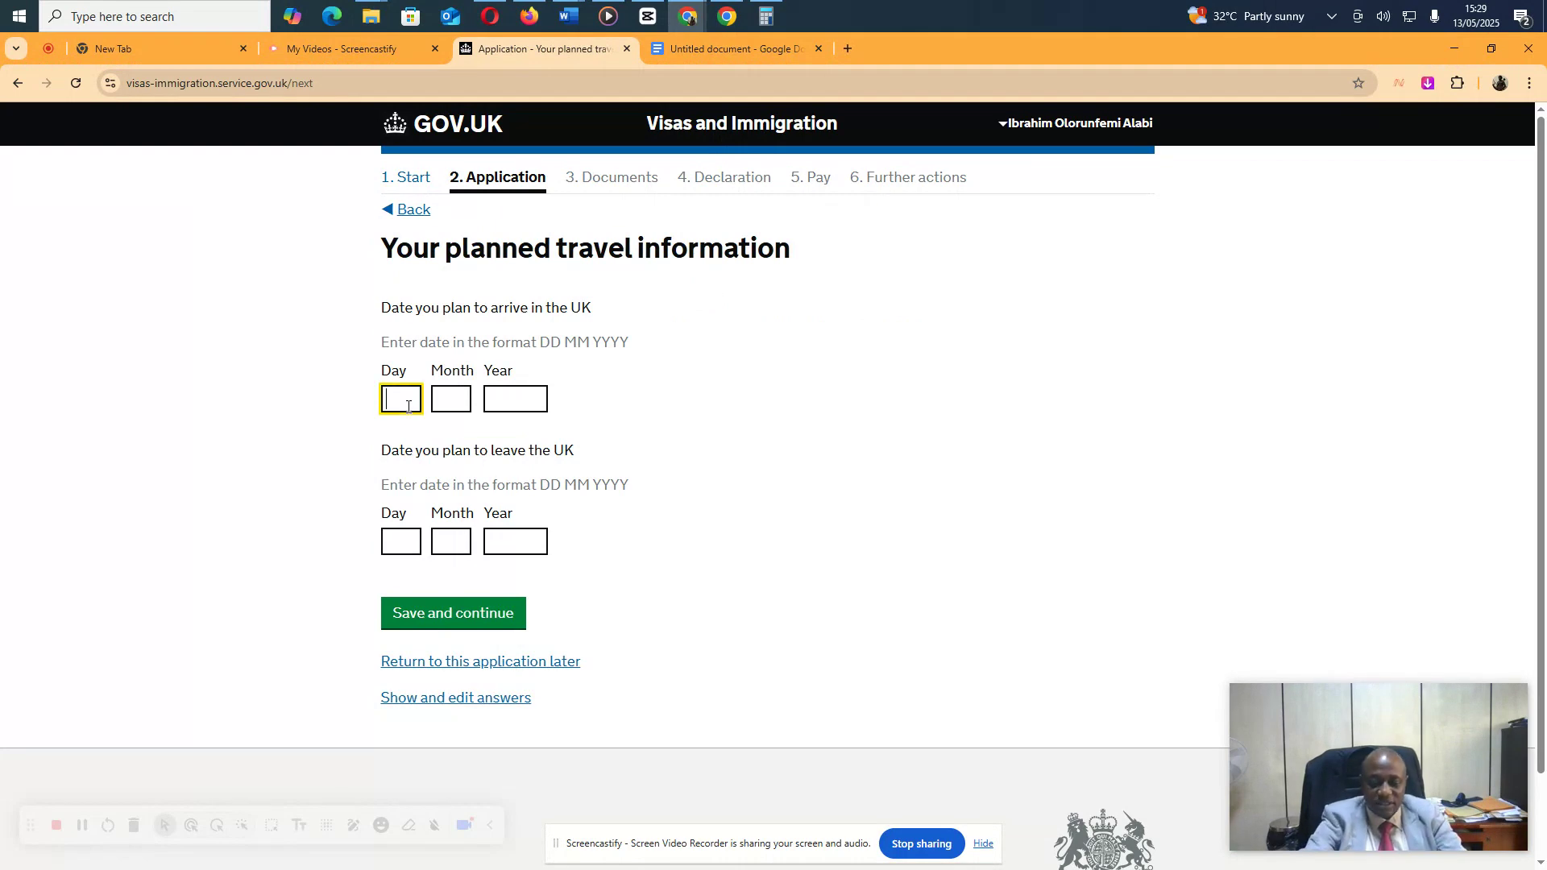
text(01)
key(Tab)
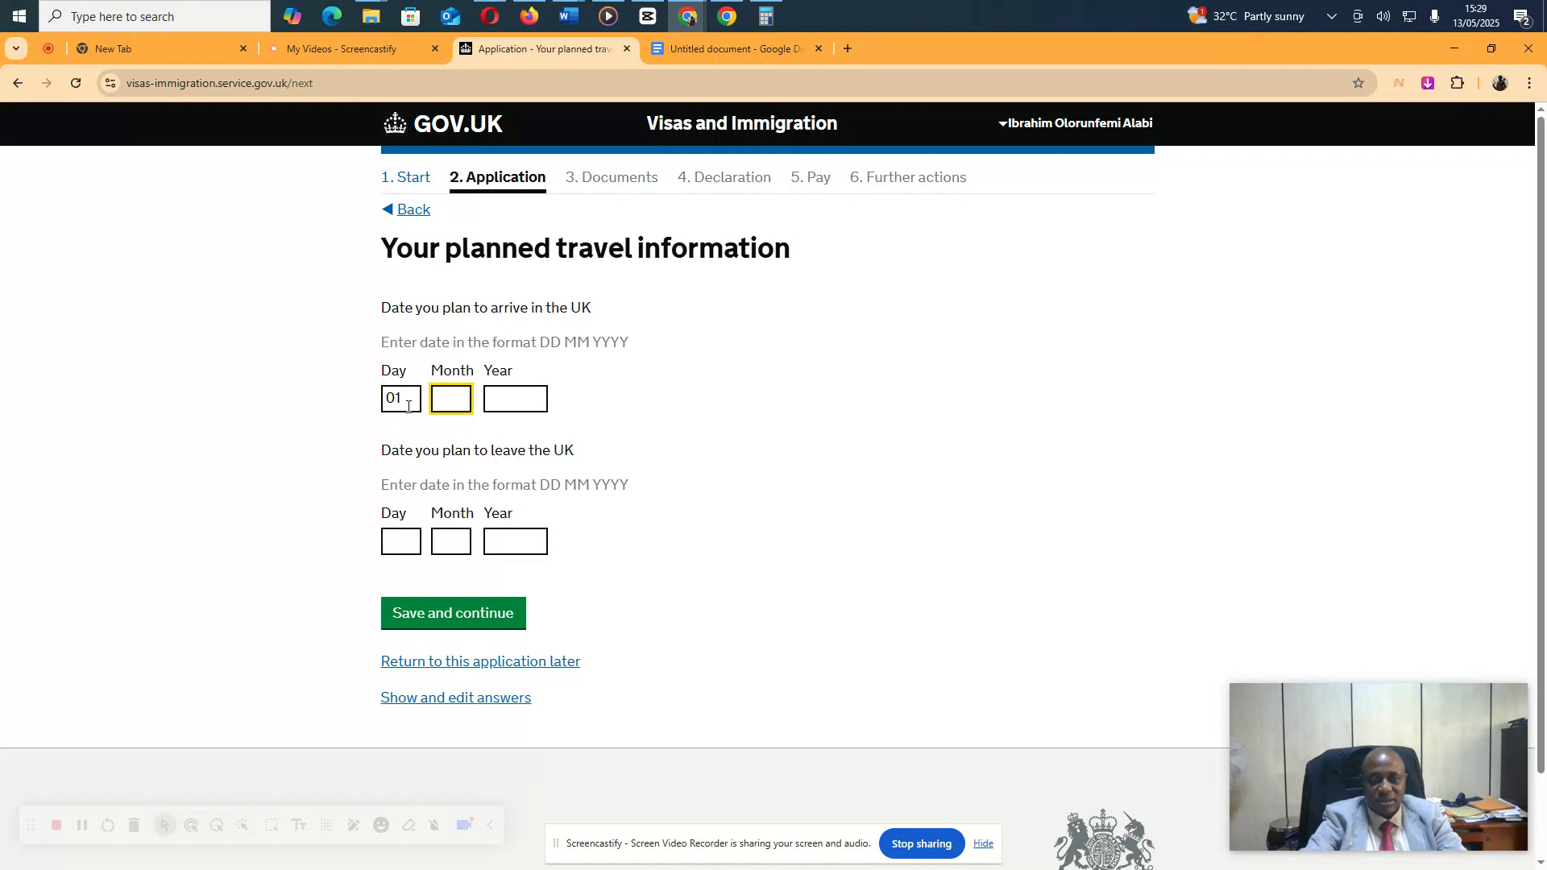
text(11)
key(Tab)
text(202)
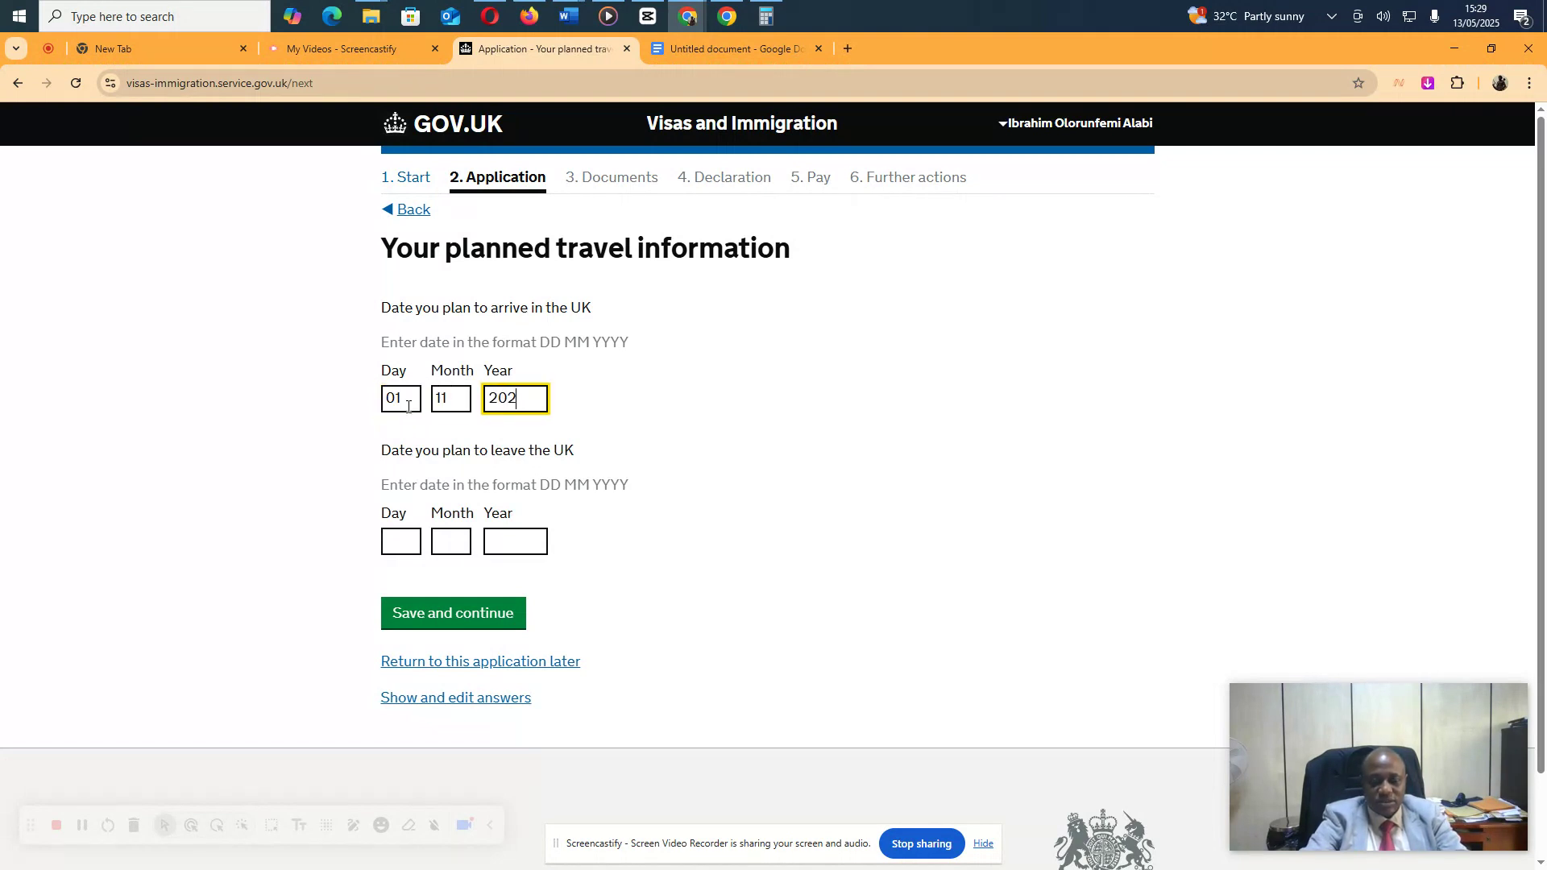
text(5)
Enter the departure date as 11/11/2025, fixing the year's last digit, and save the dates
key(Tab)
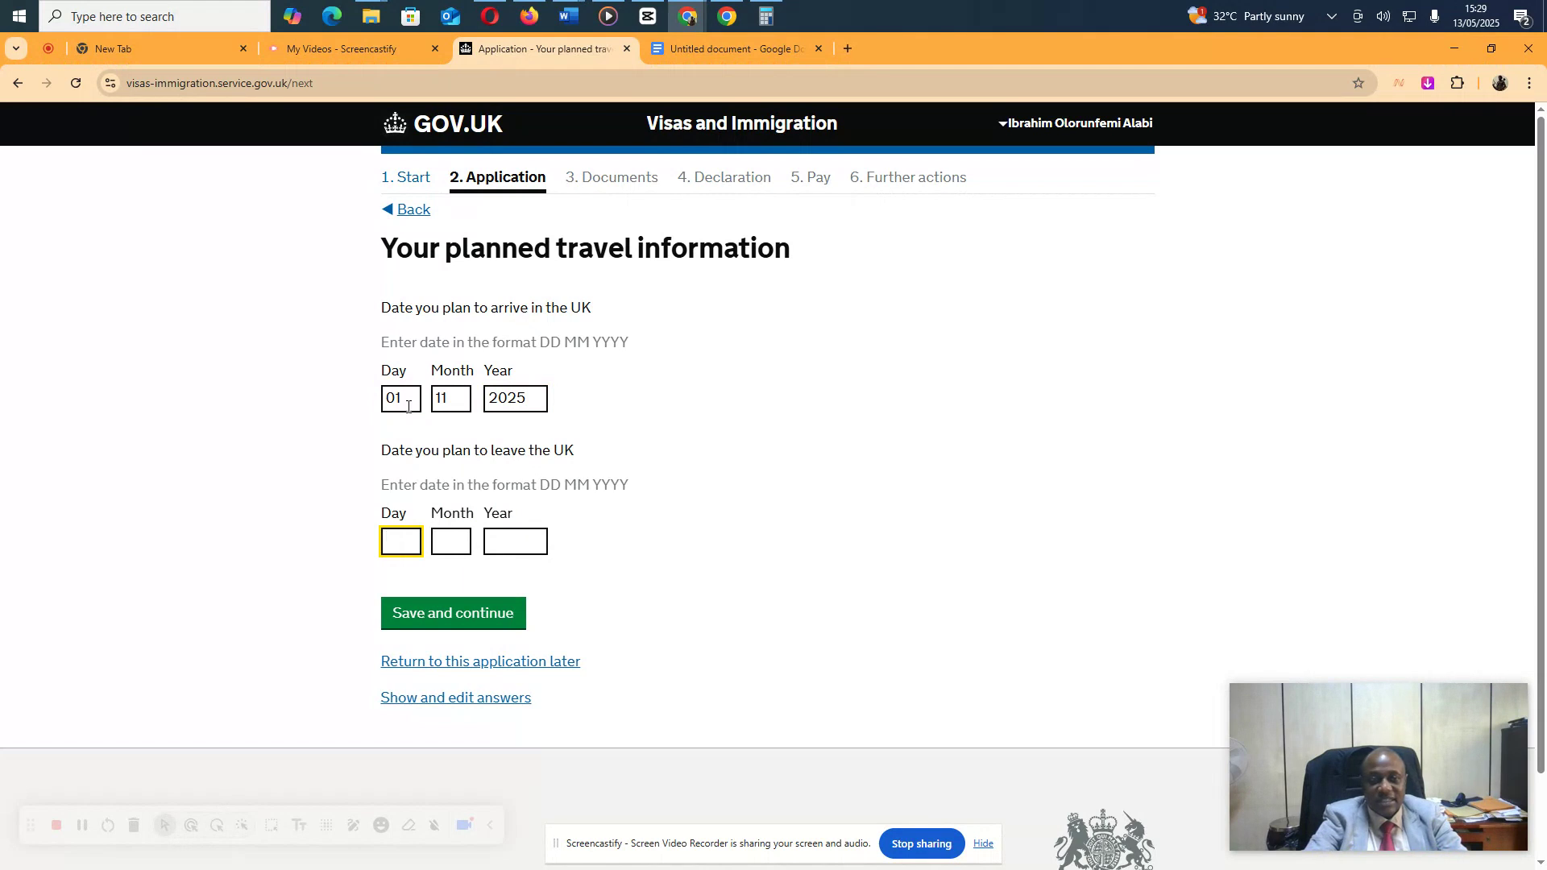
text(11)
key(Tab)
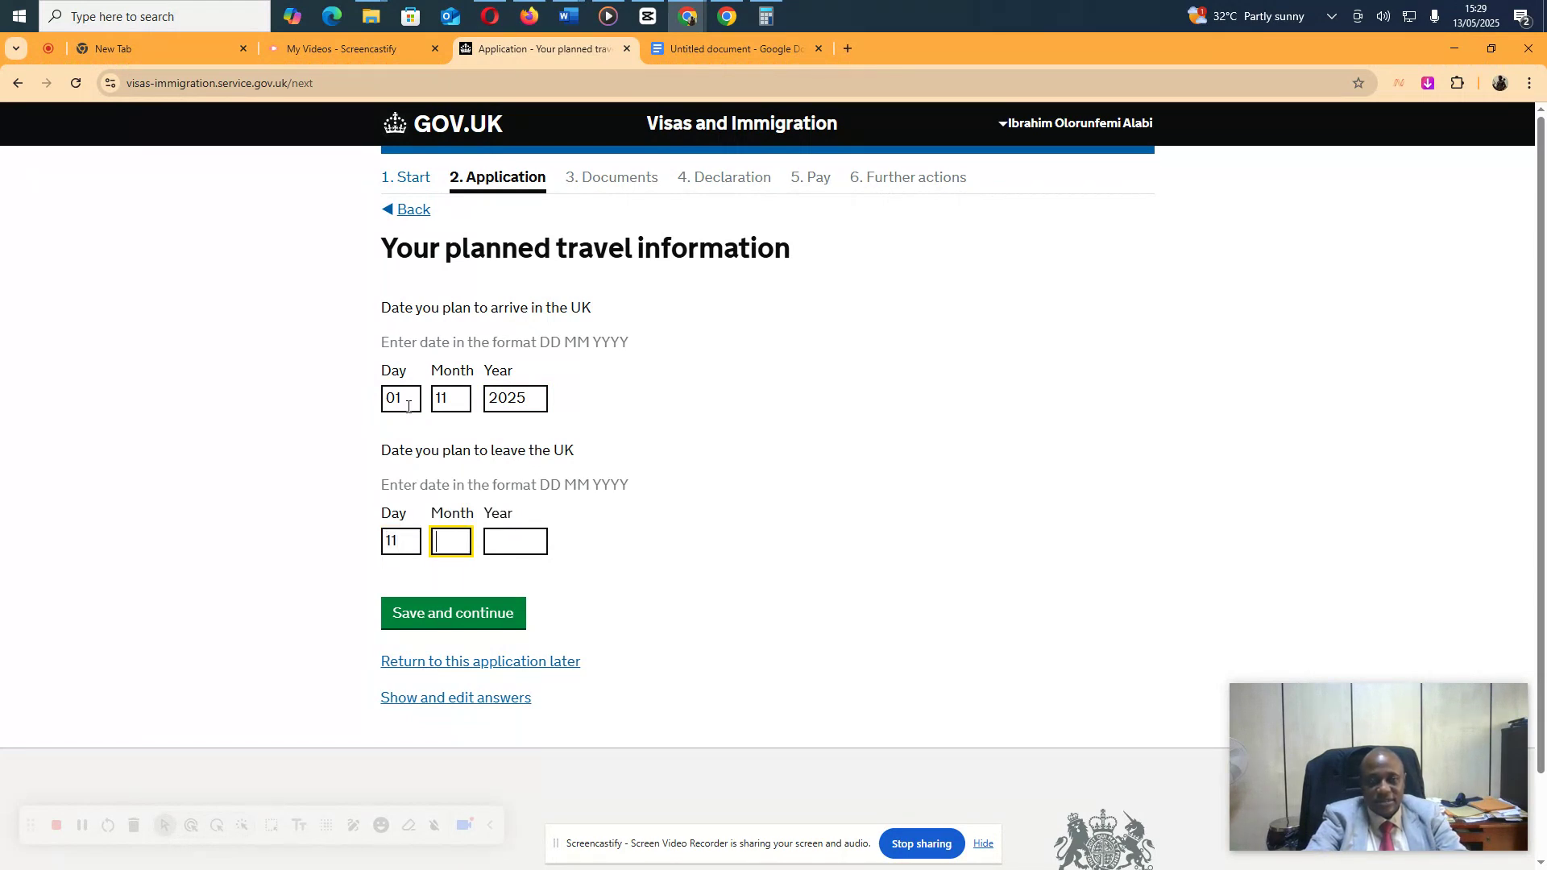
text(11)
key(Tab)
text(2025)
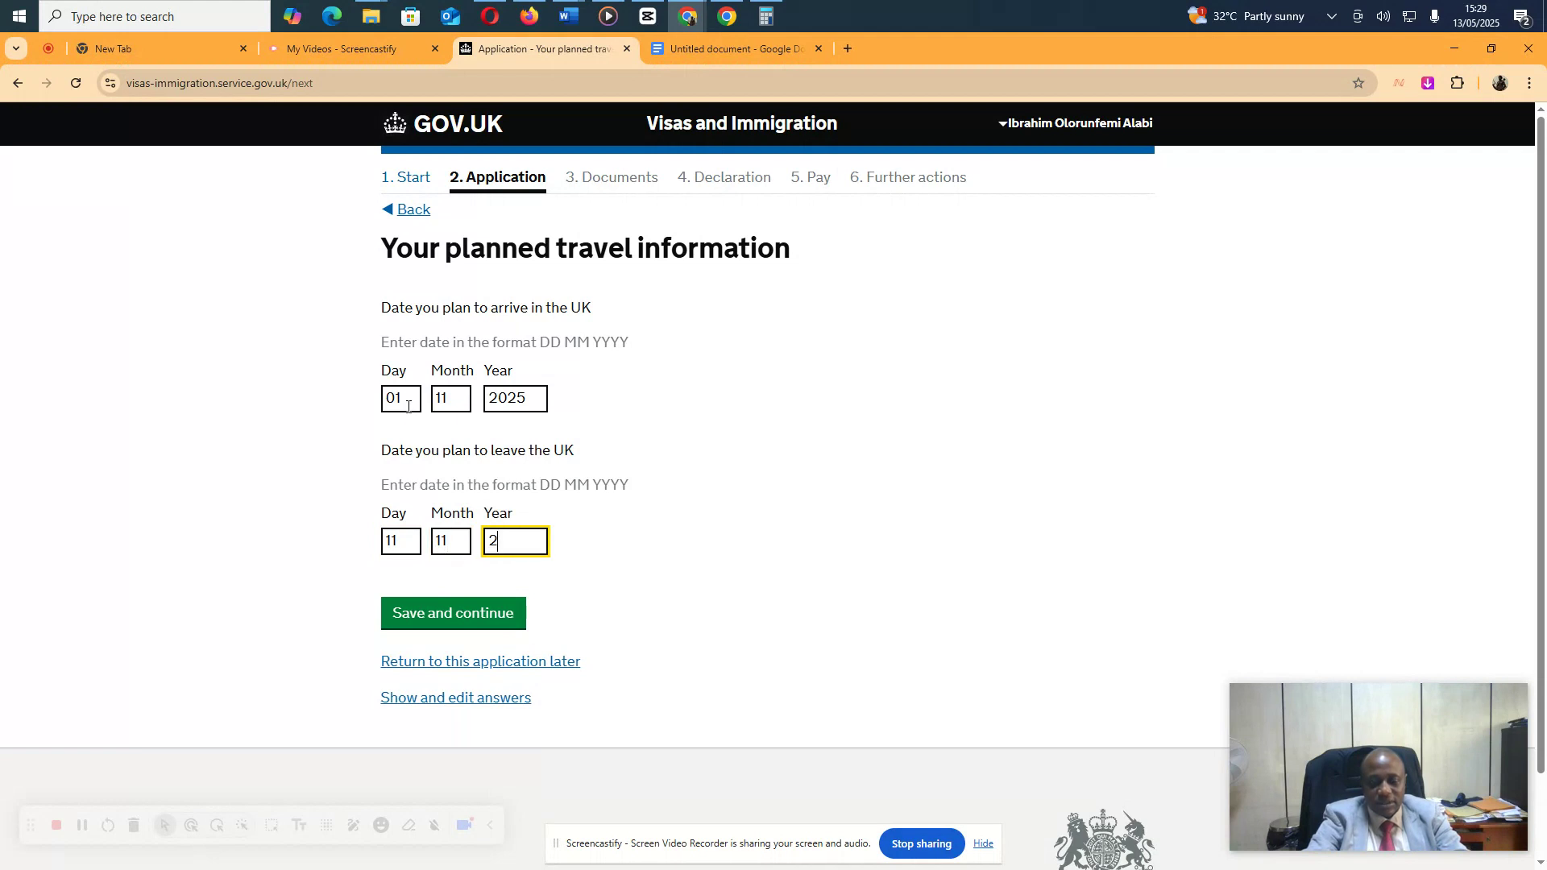
key(BackSpace)
text(5)
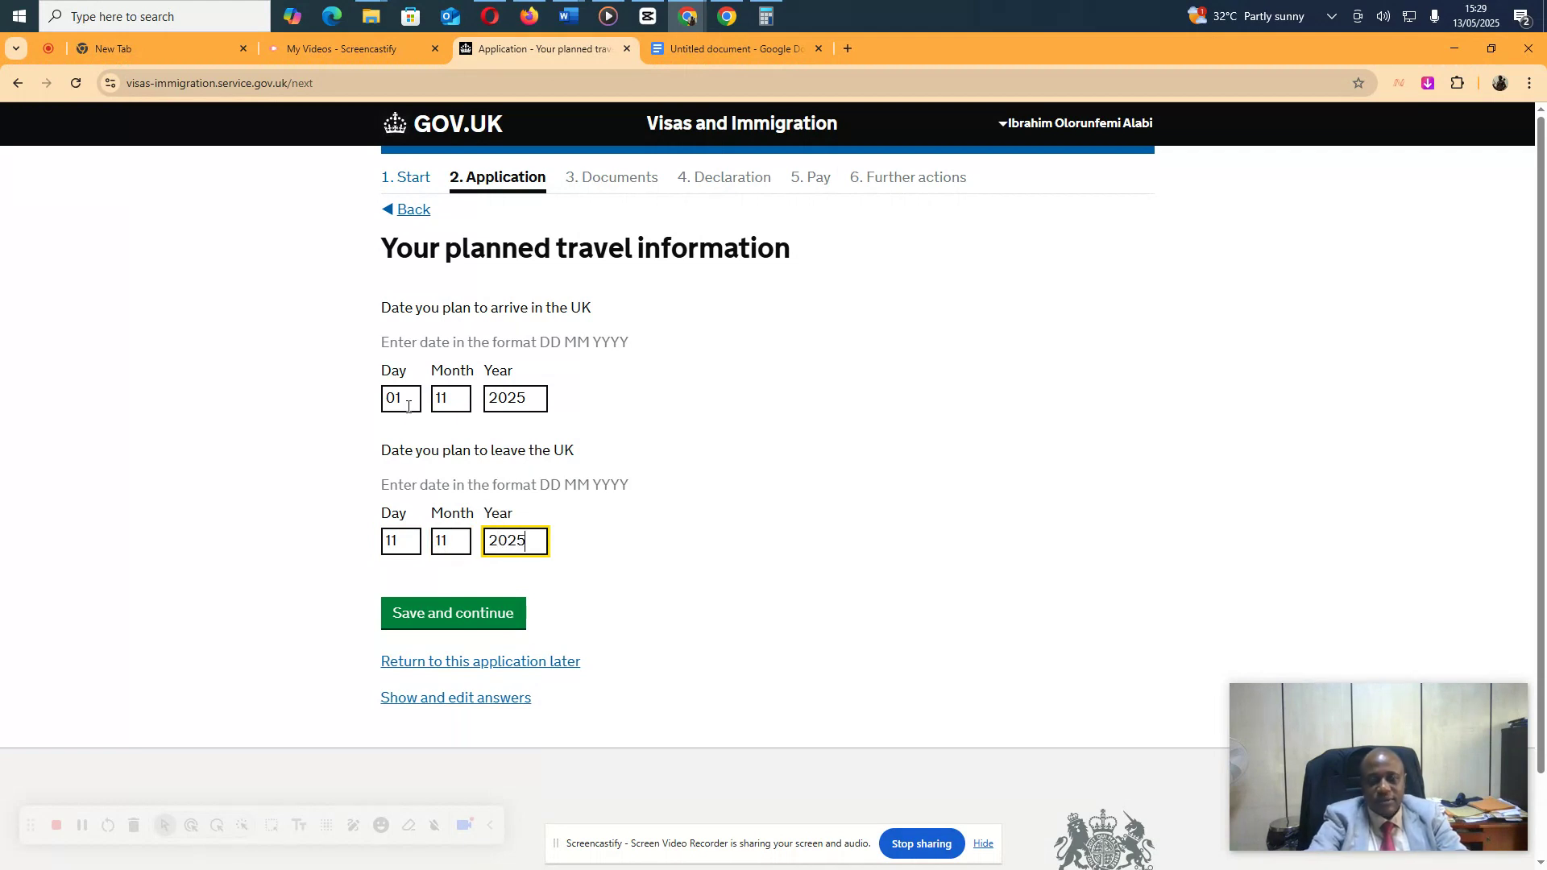
click(403, 620)
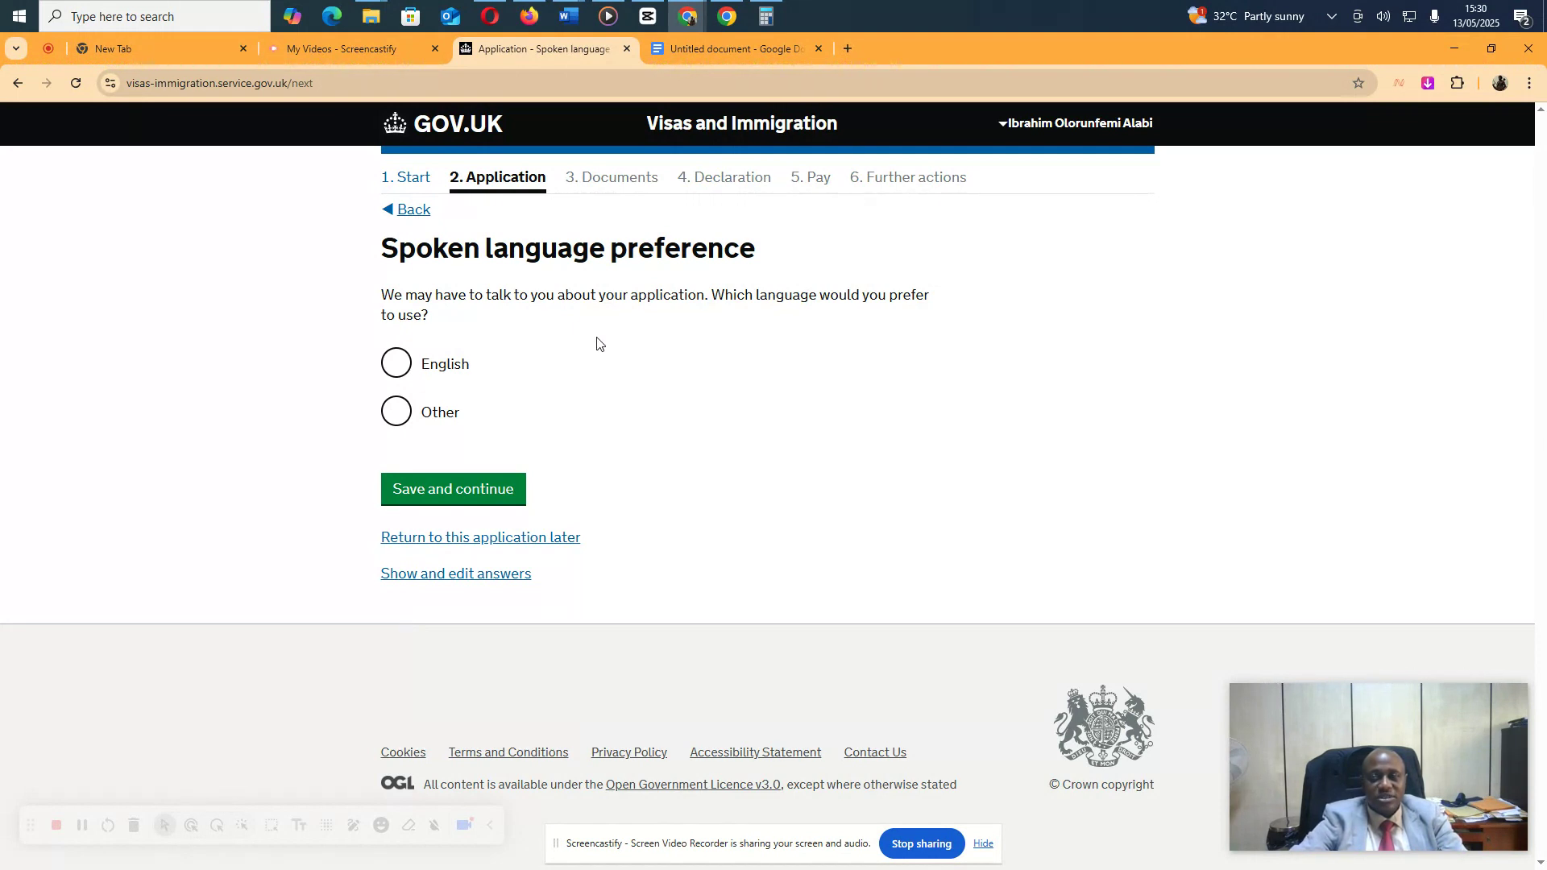
Choose English for spoken contact and Tourism, as a Tourist, for the visit reason
click(393, 363)
click(435, 497)
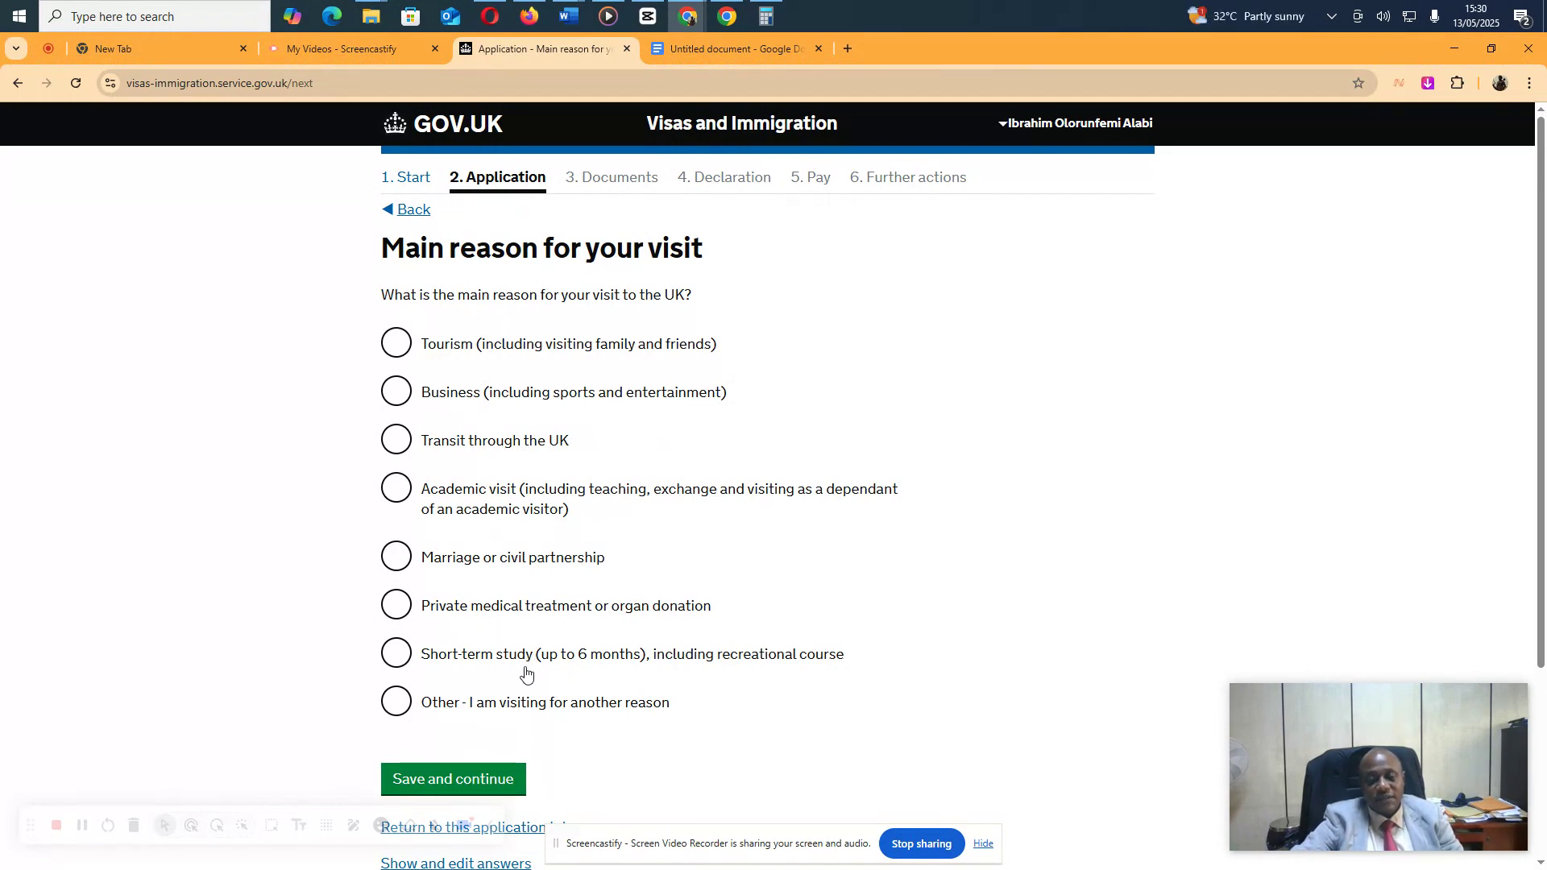
click(396, 345)
click(495, 780)
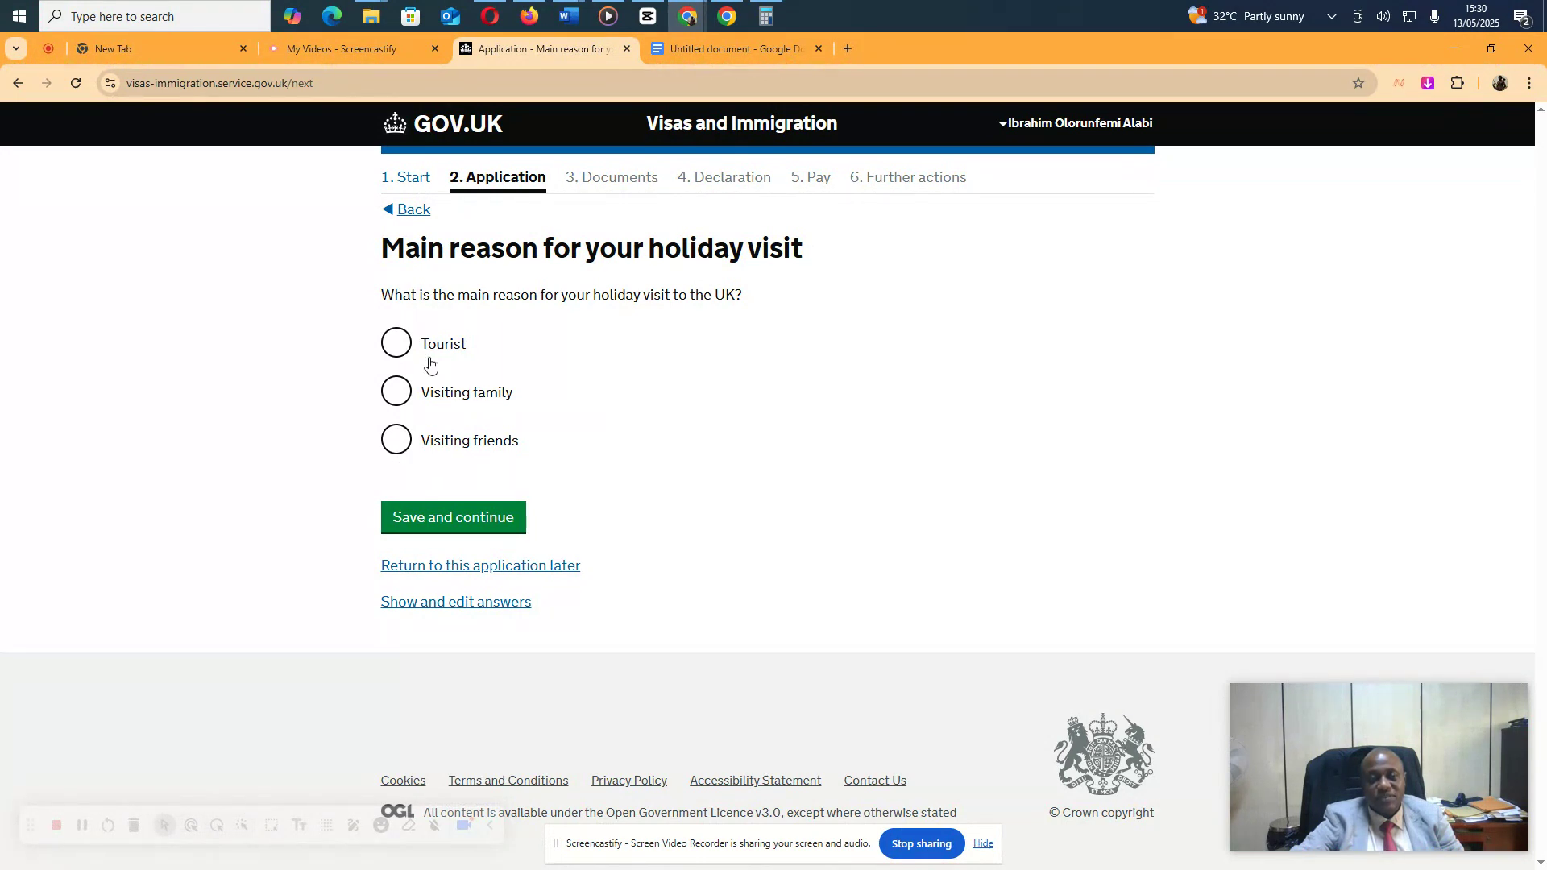
click(399, 344)
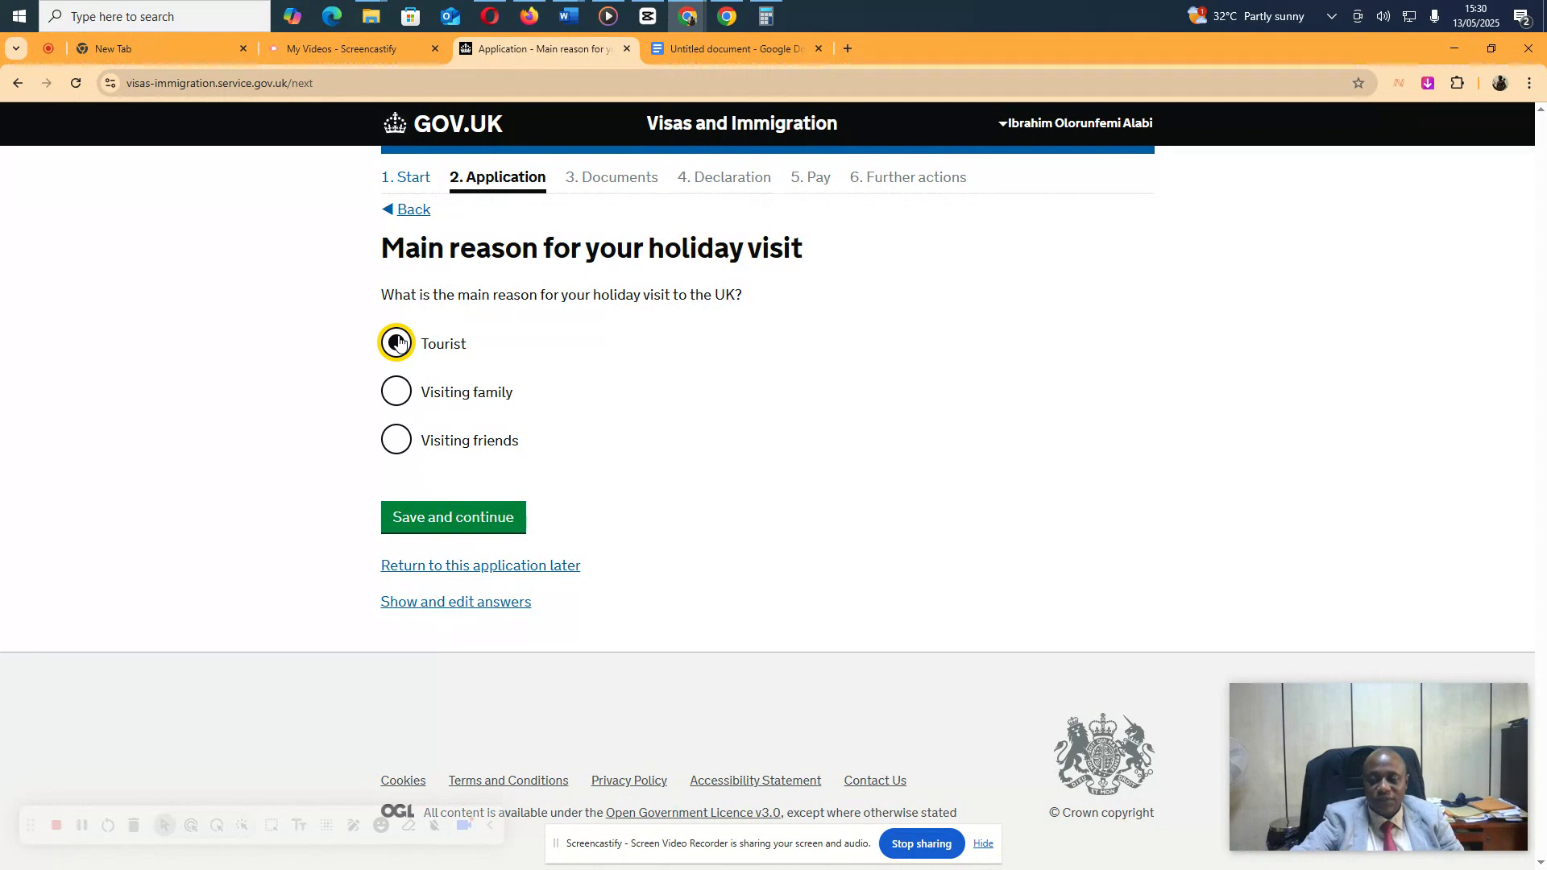
click(450, 516)
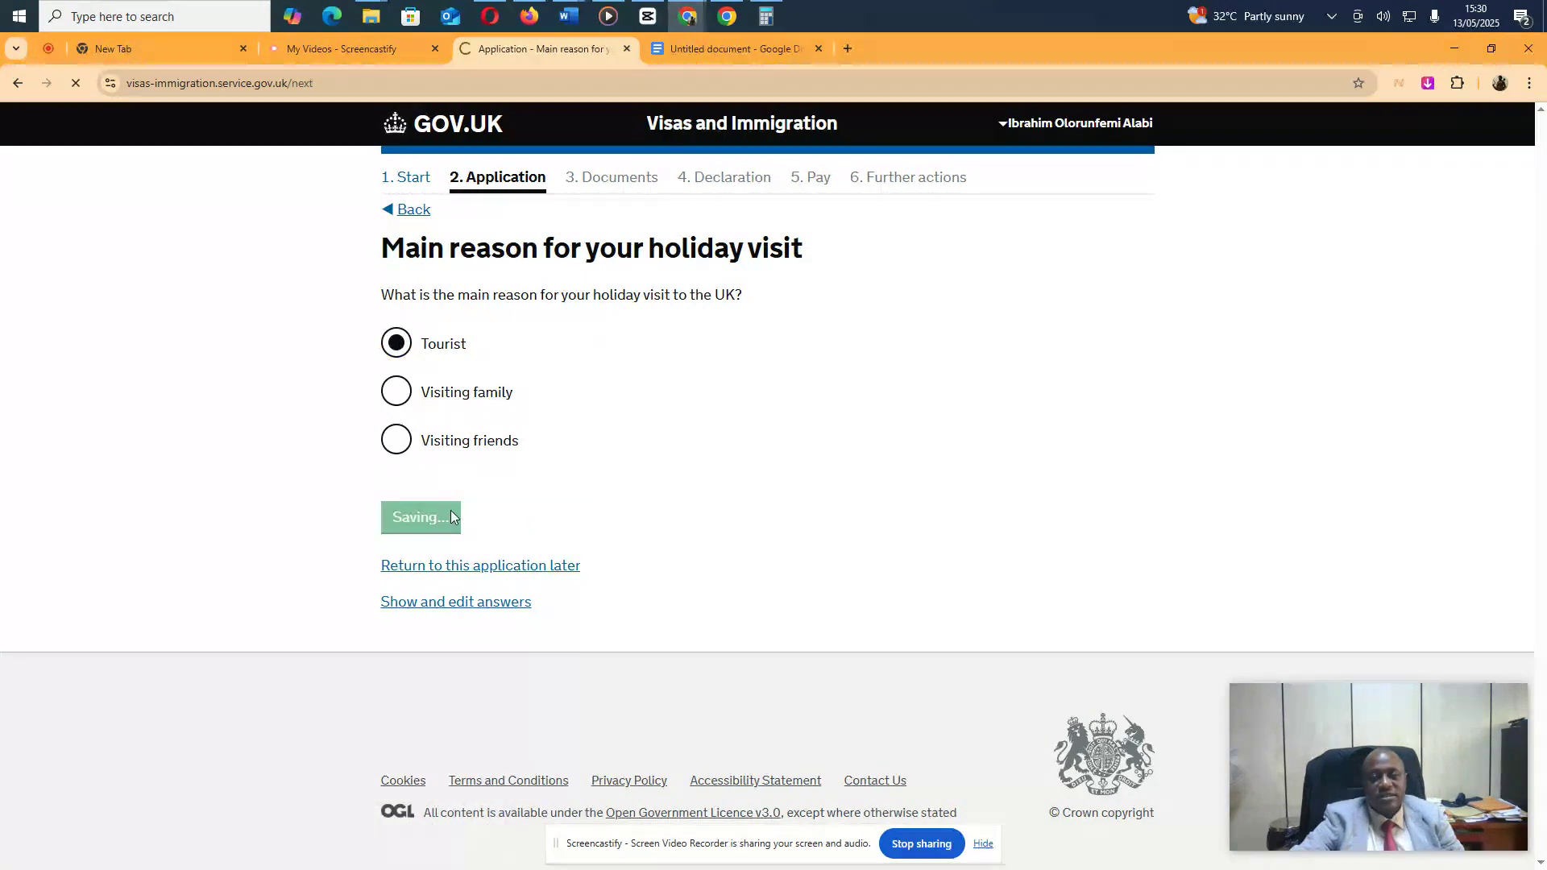
click(484, 395)
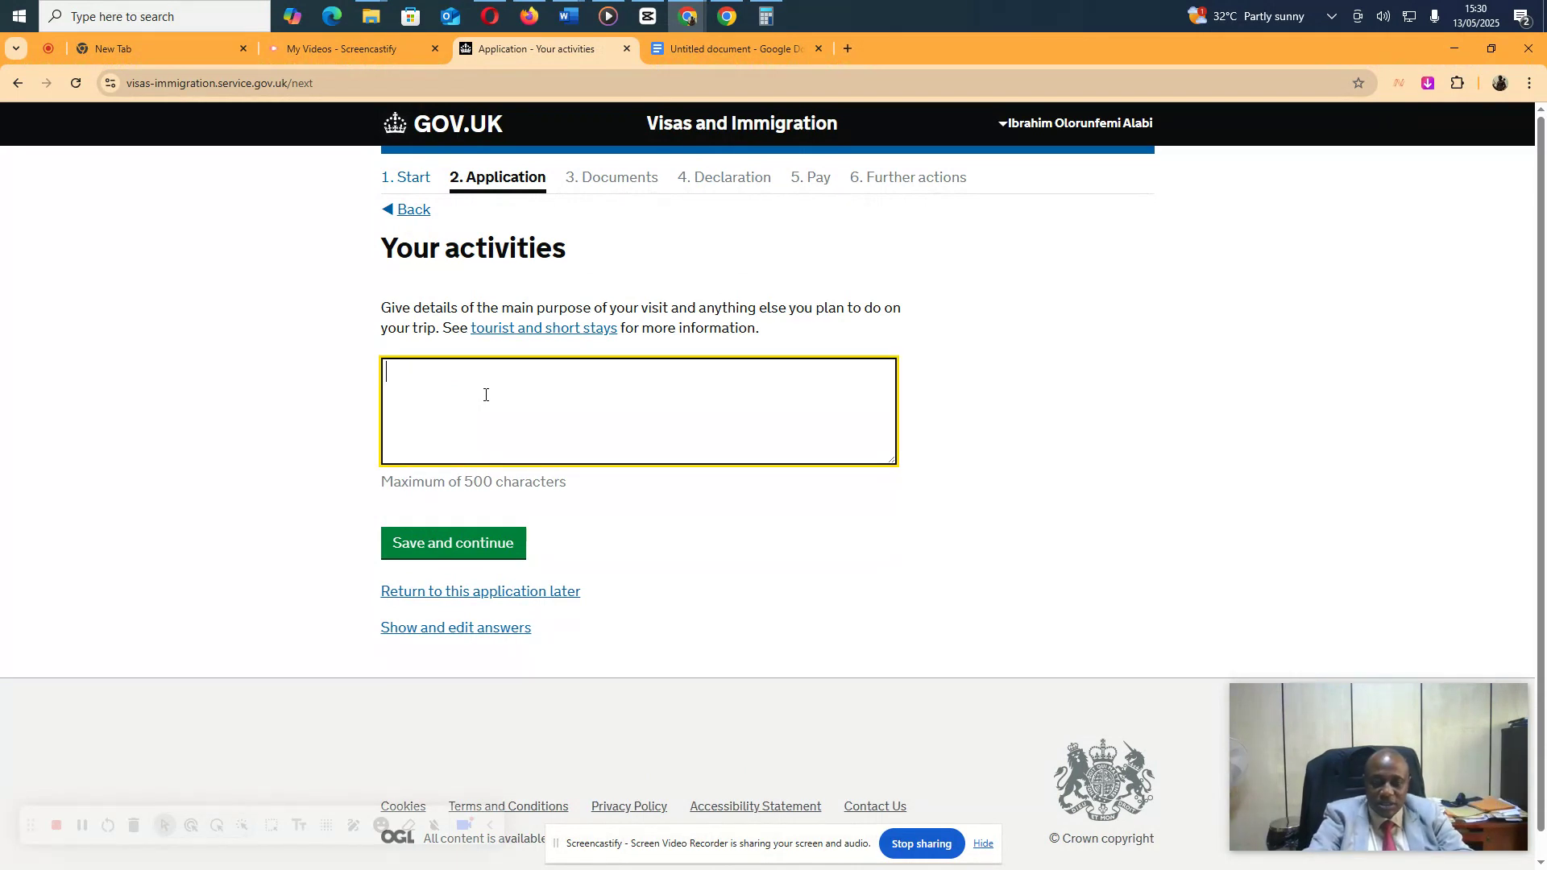
Describe a short London holiday visiting the London Eye, Manchester United Stadium, shopping and having fun
text(I intend )
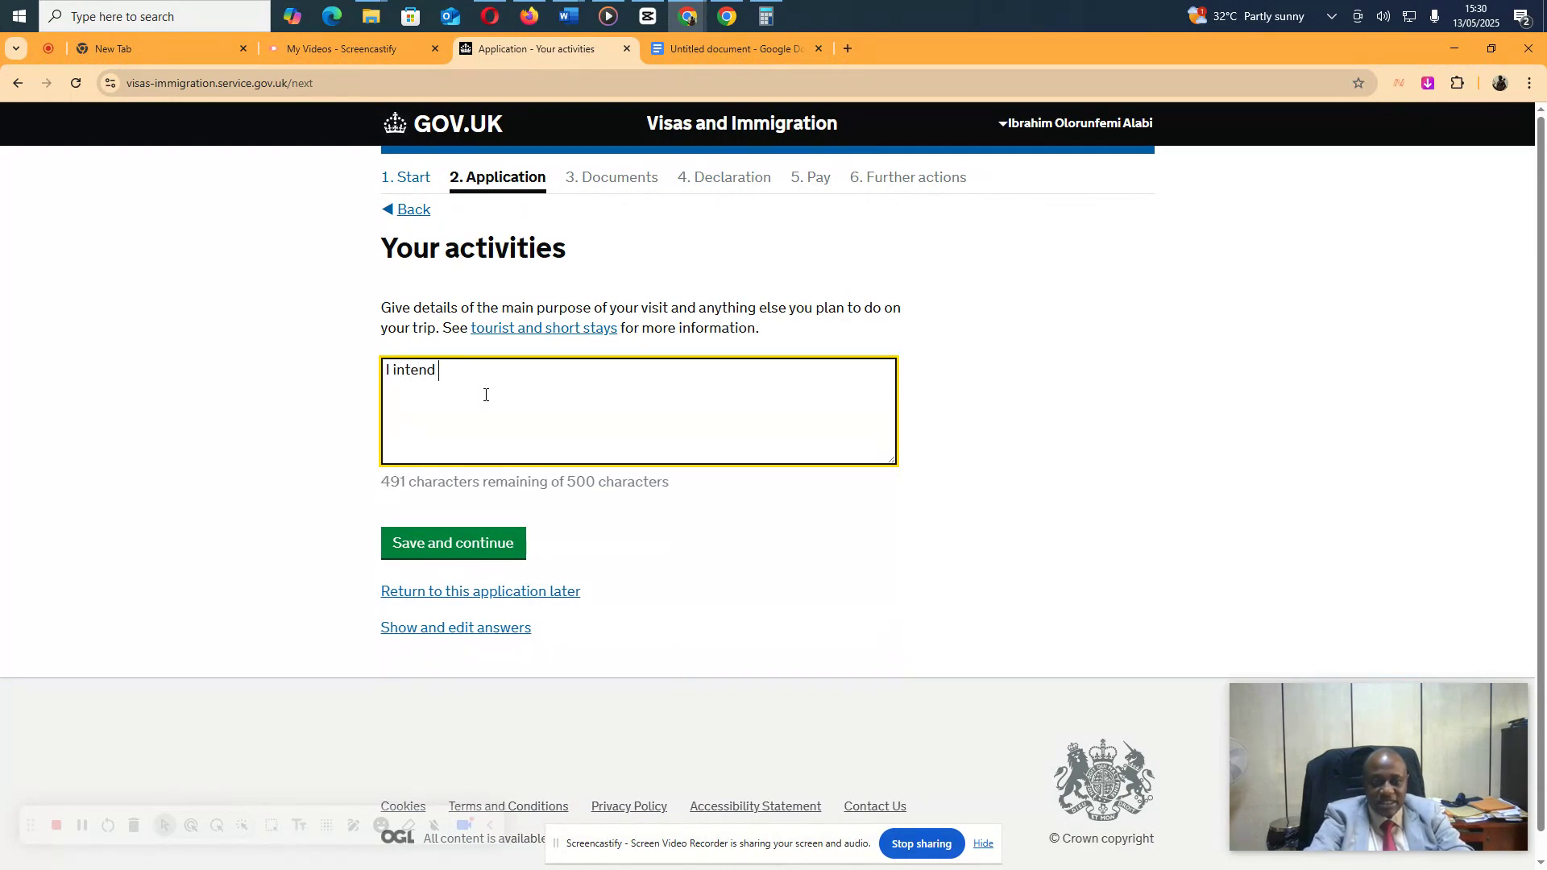
text(visiting)
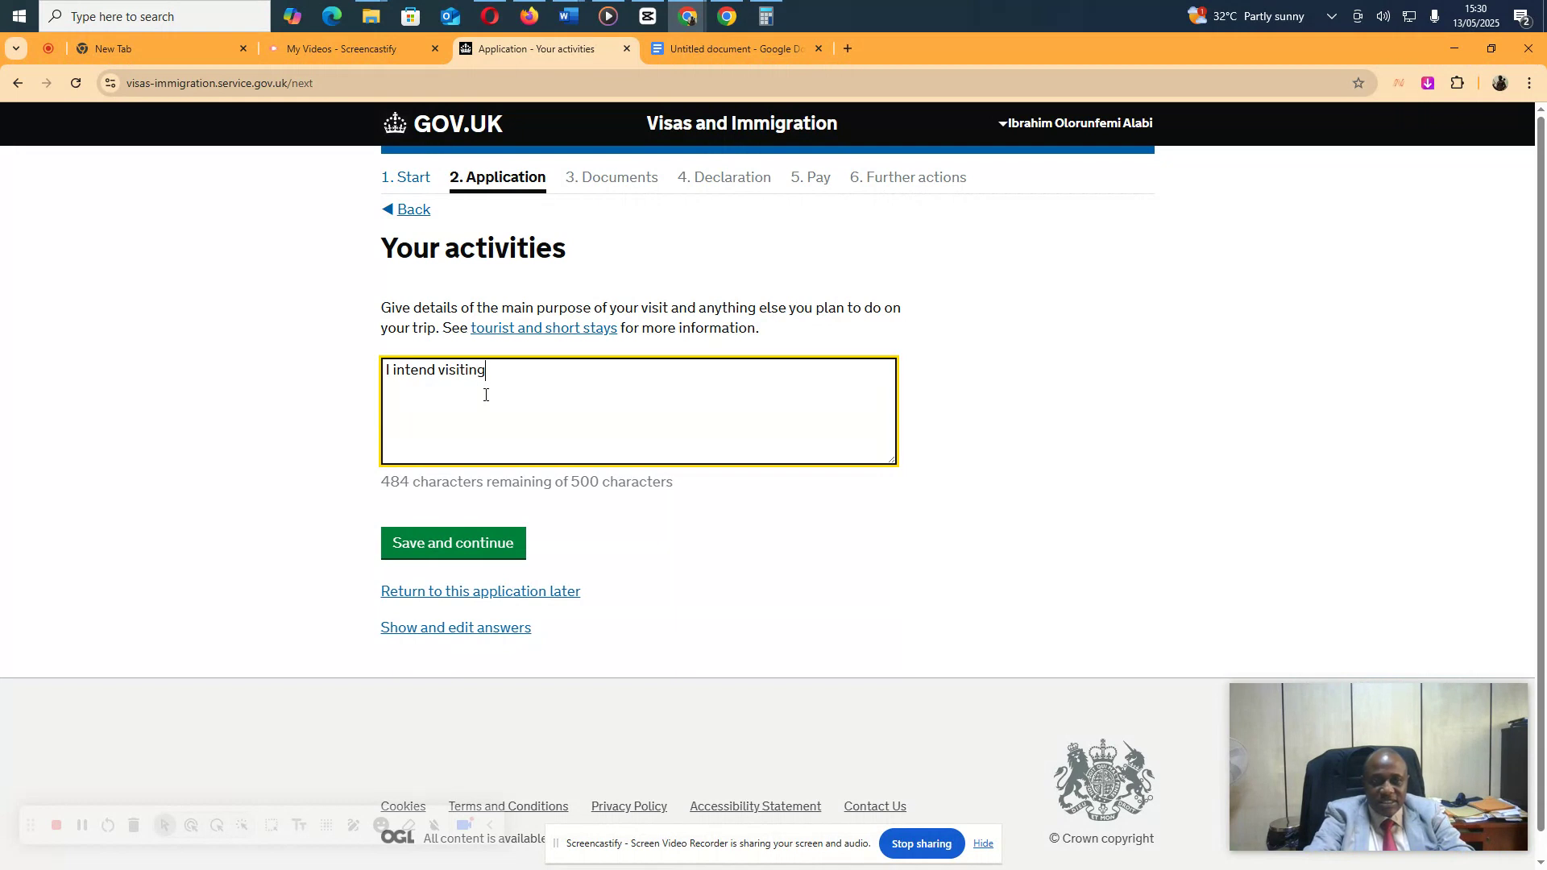
text( London )
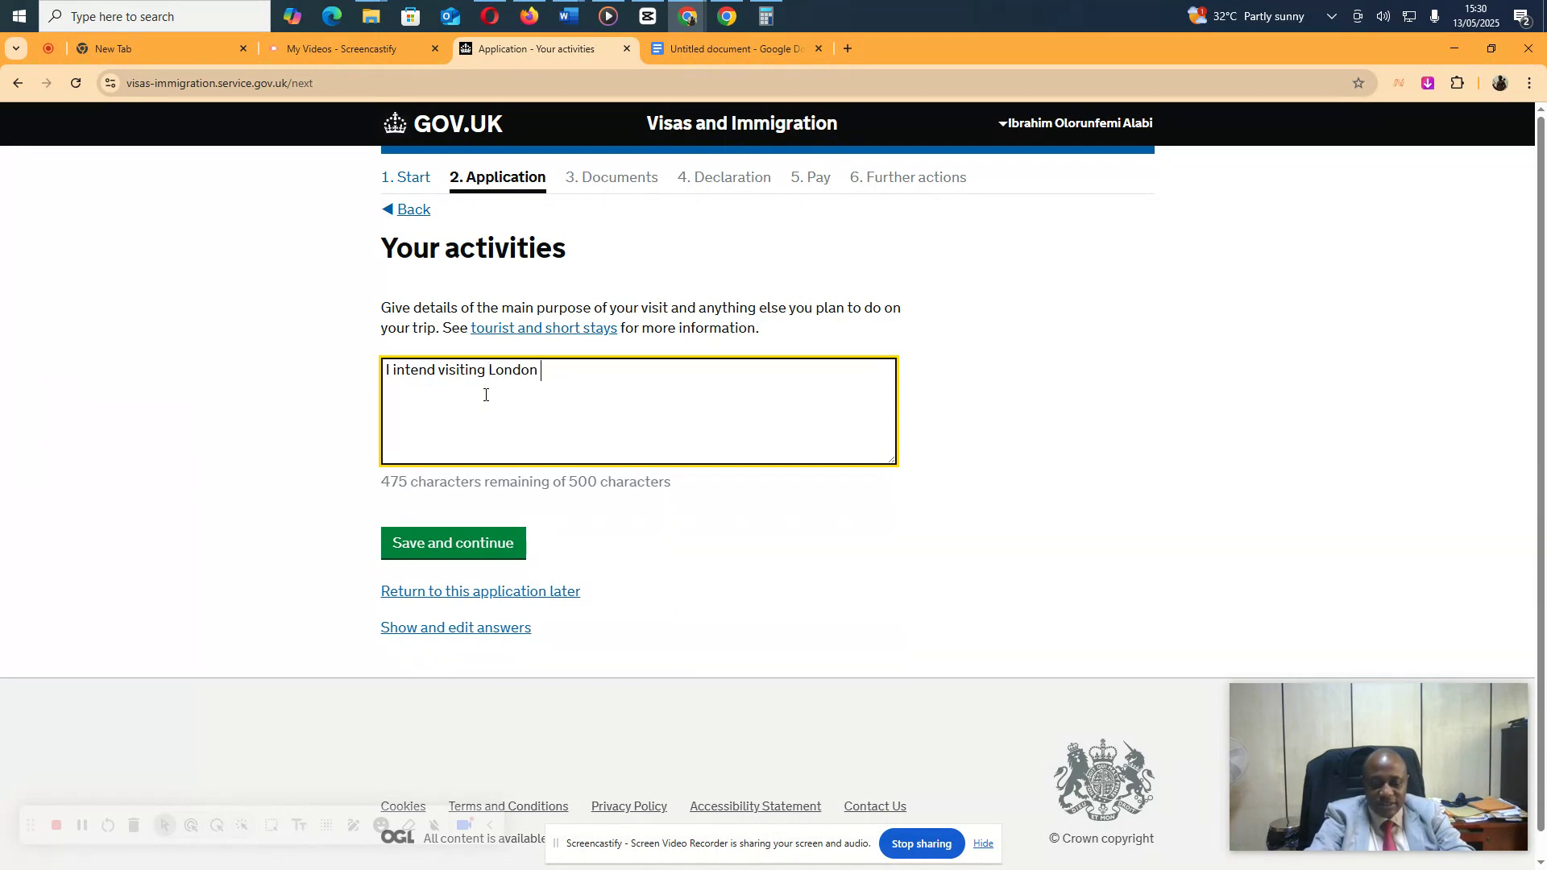
text(as a means)
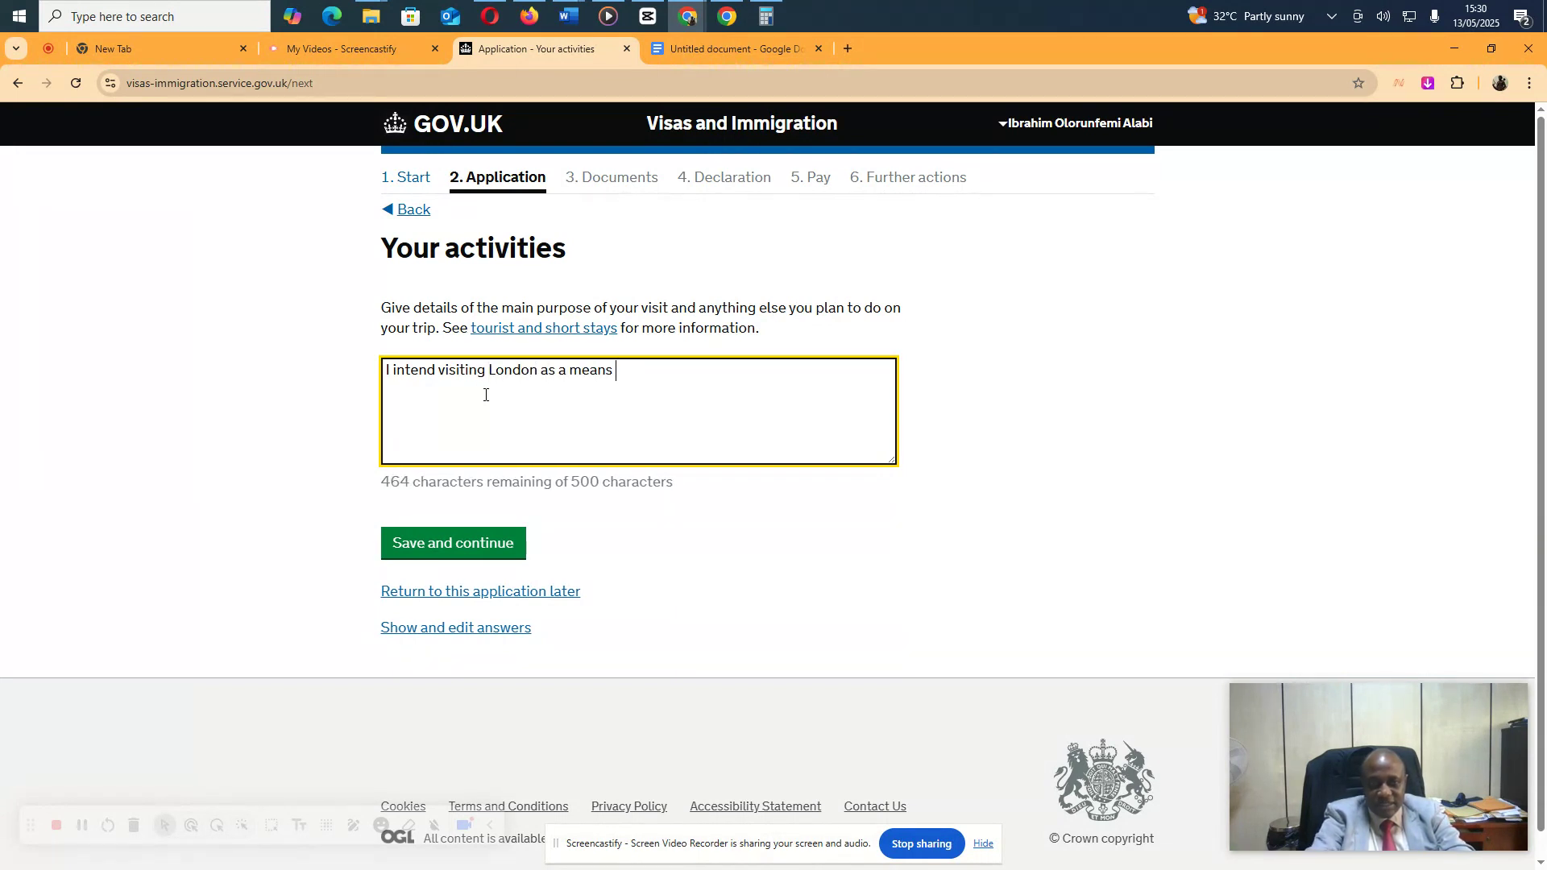
key(BackSpace)
key(BackSpace)
key(BackSpace)
key(BackSpace)
key(BackSpace)
key(BackSpace)
key(BackSpace)
key(BackSpace)
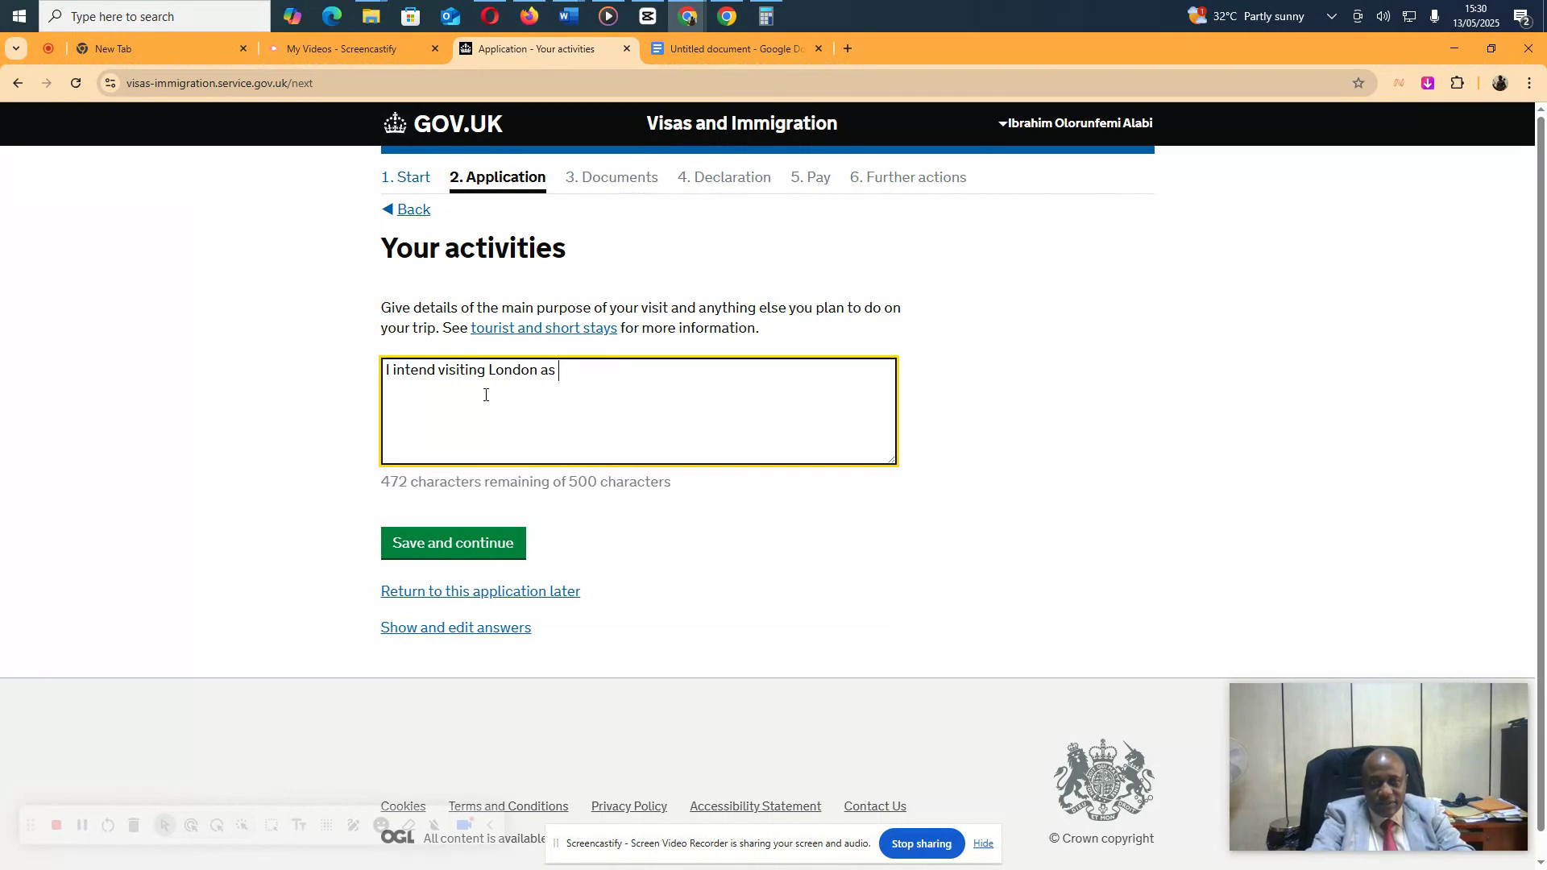
text(for a )
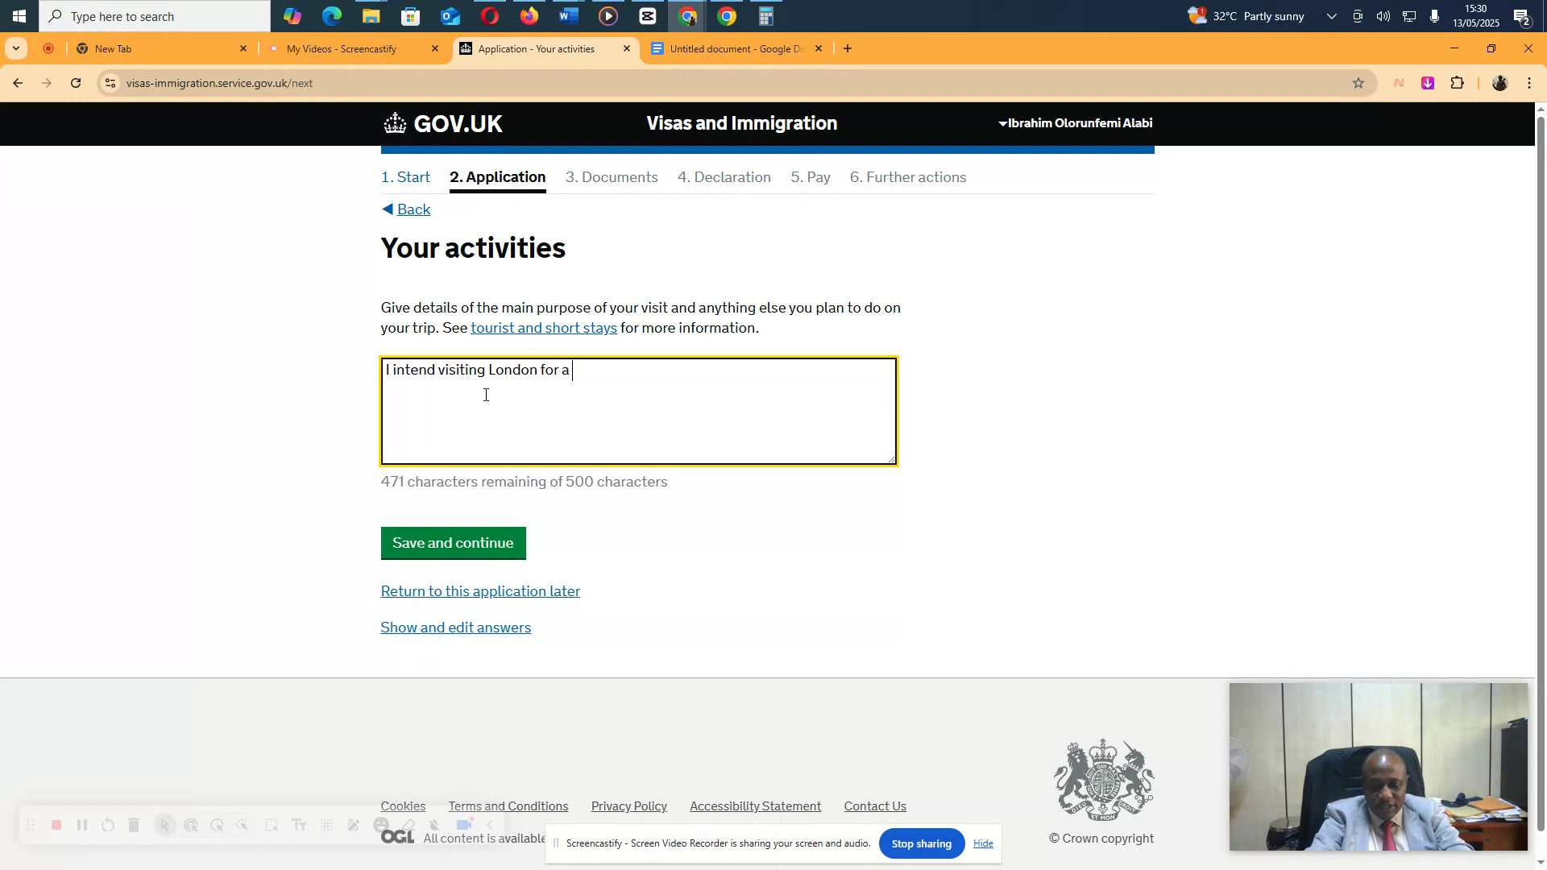
text(short hoild)
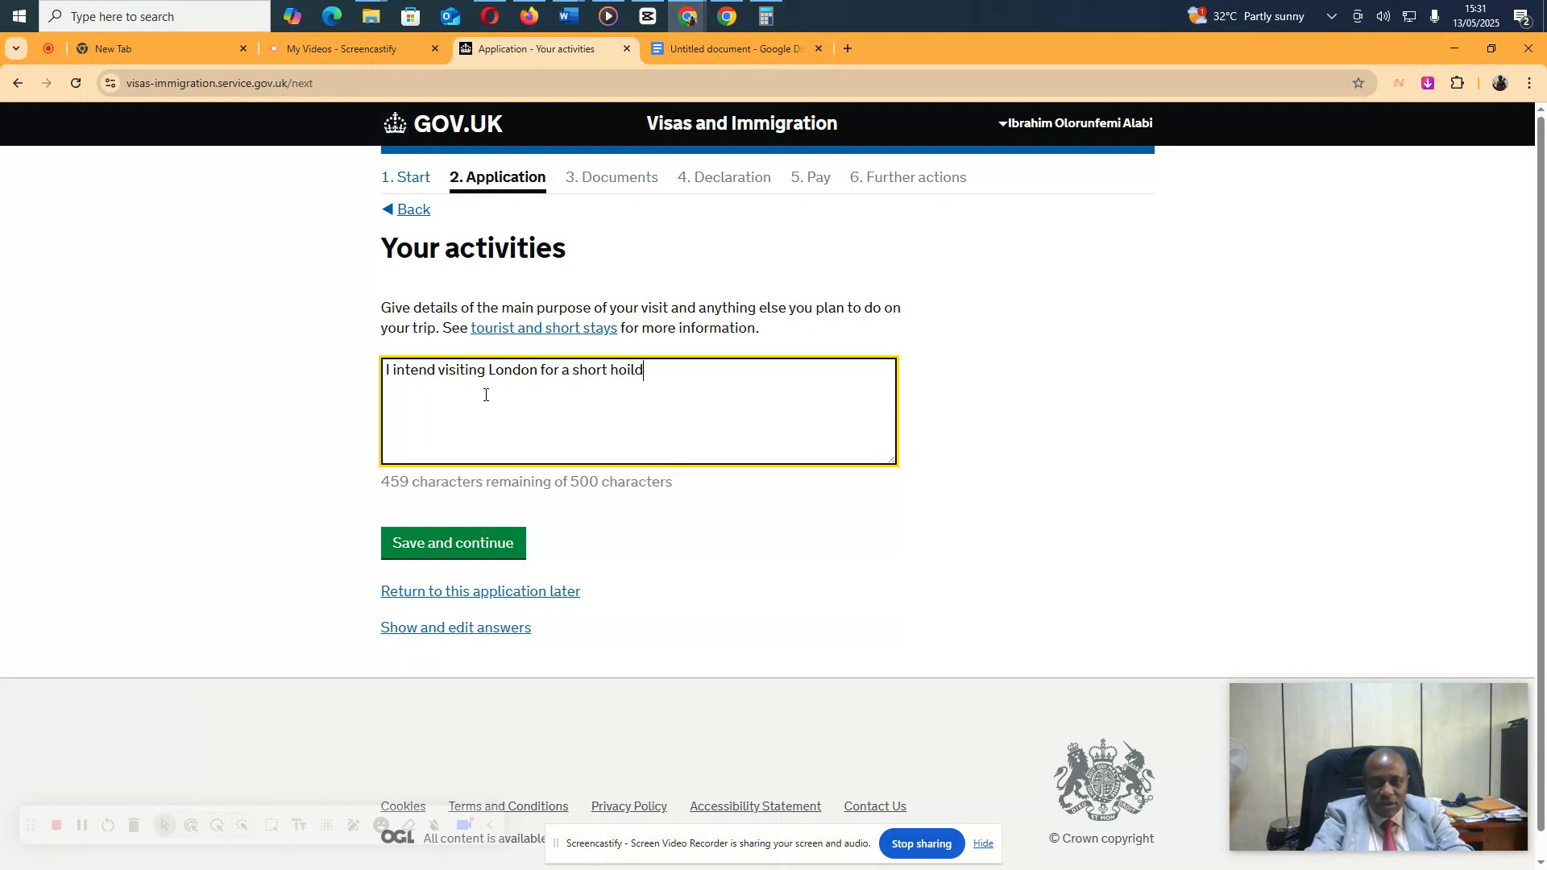
text(ay wherein i woudl)
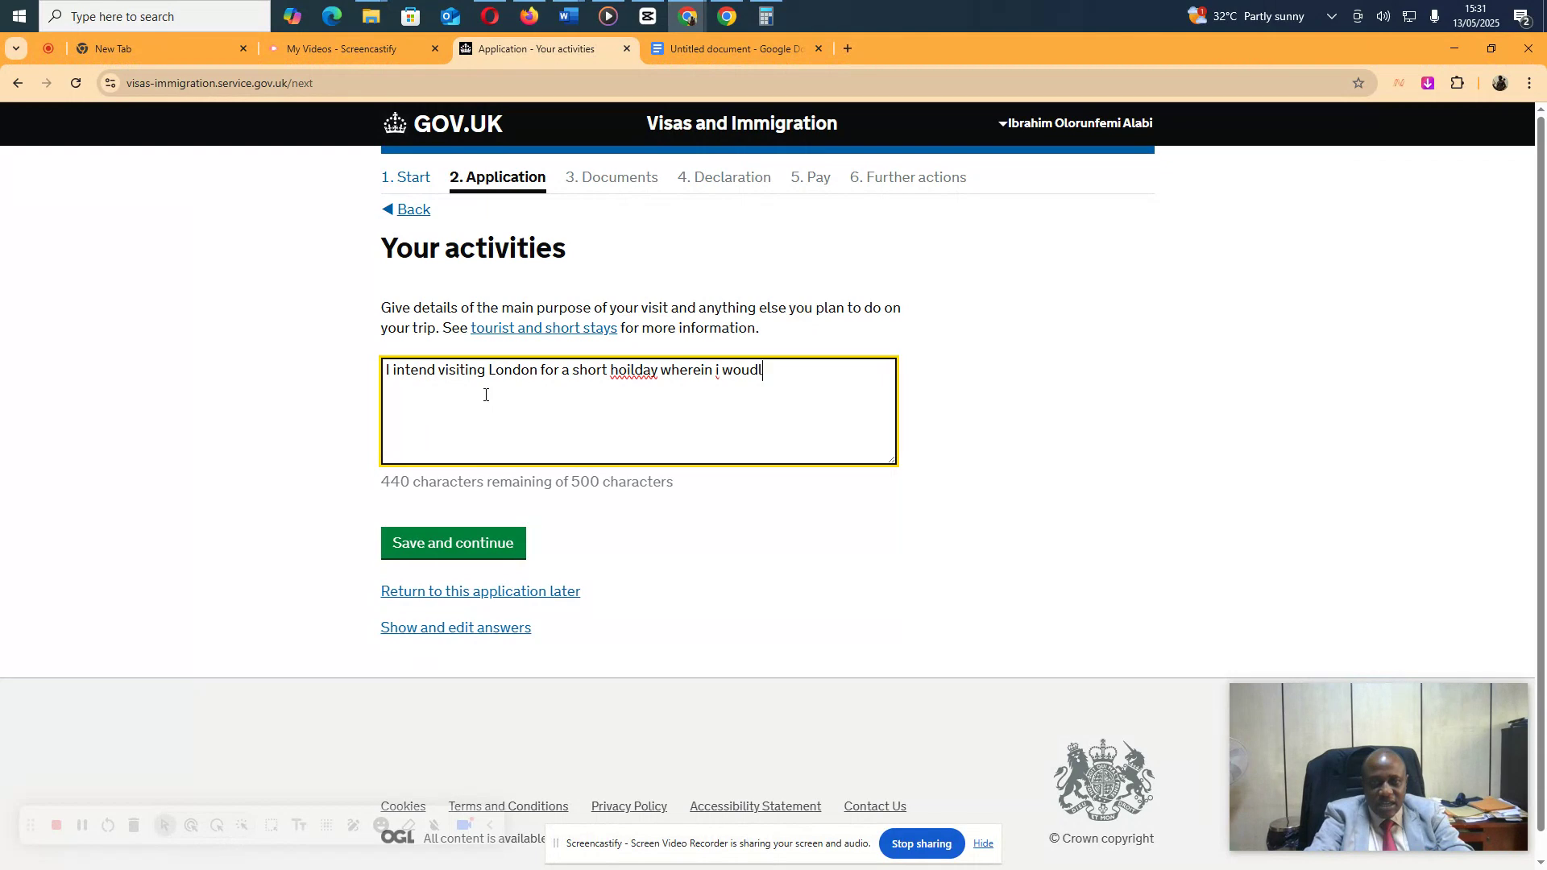
key(BackSpace)
text(l)
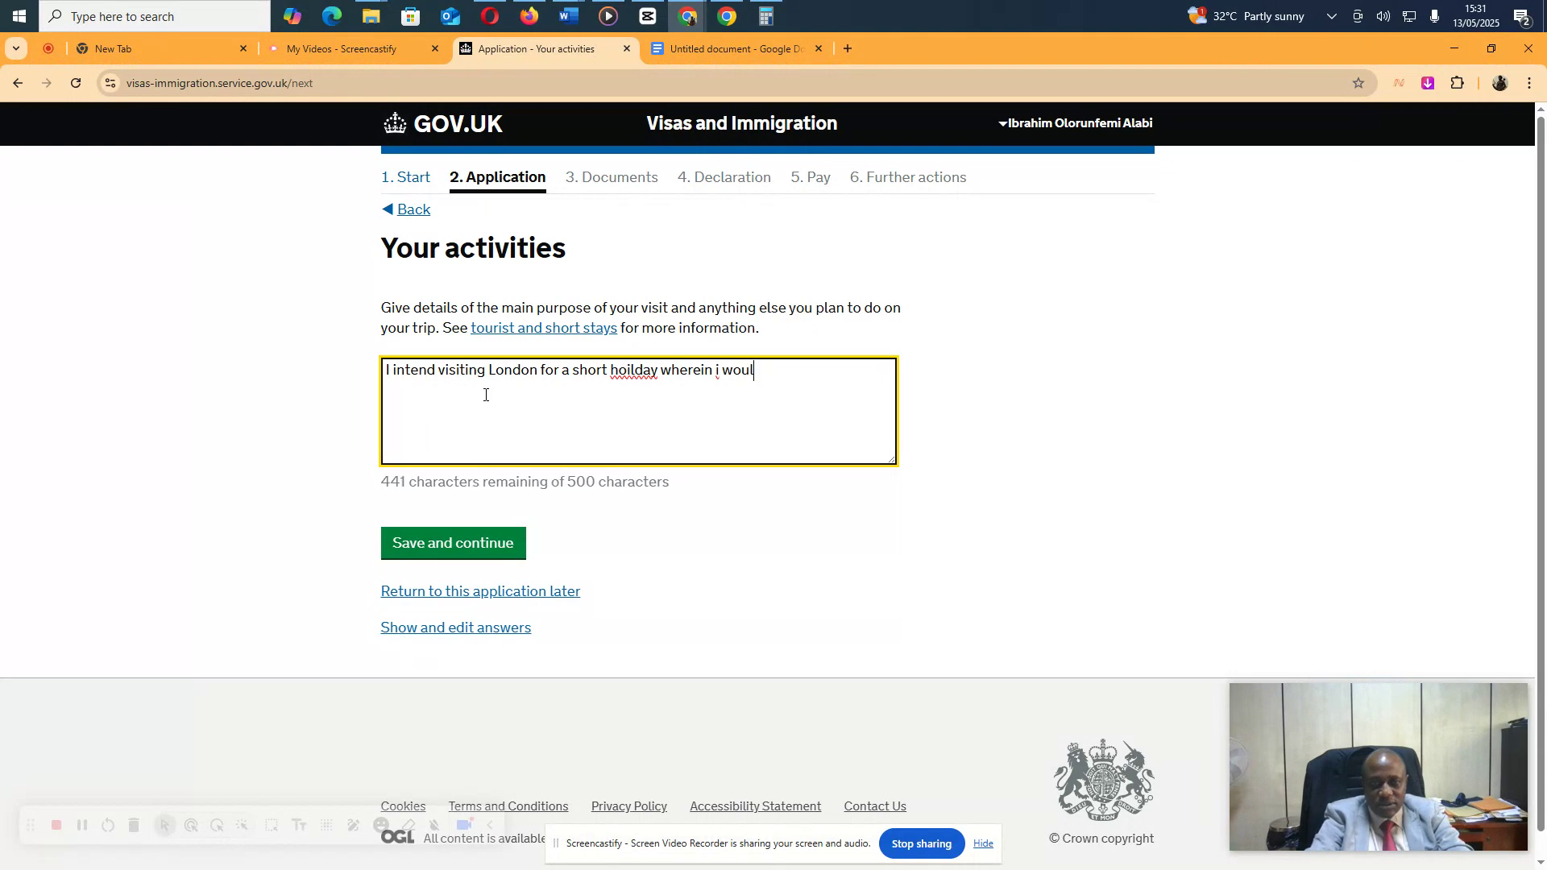
text(d visit i)
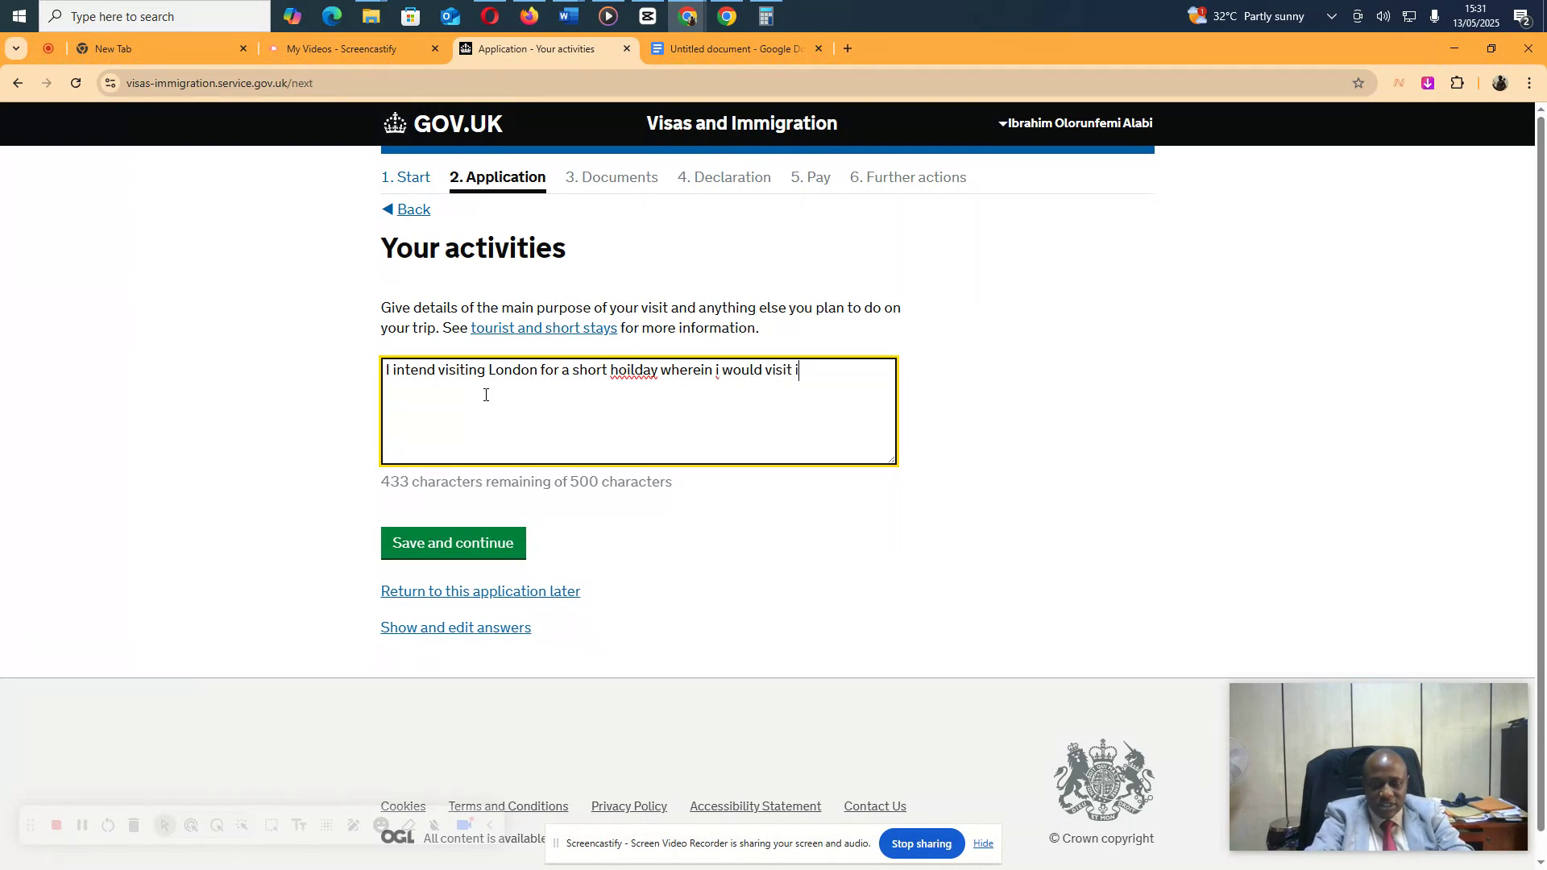
text(conic place)
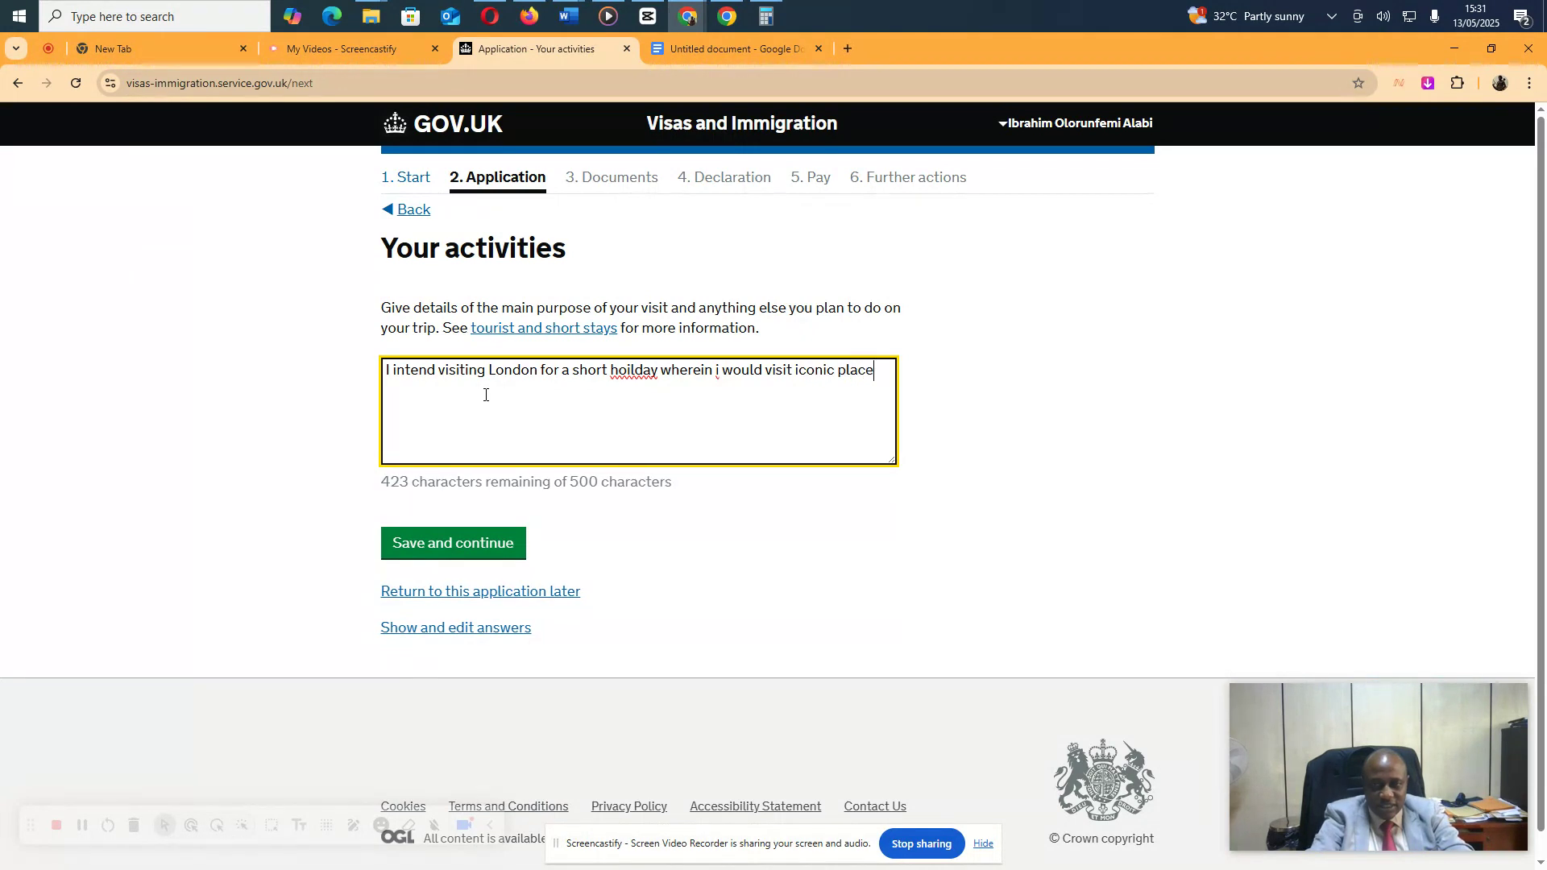
text(s (lie t)
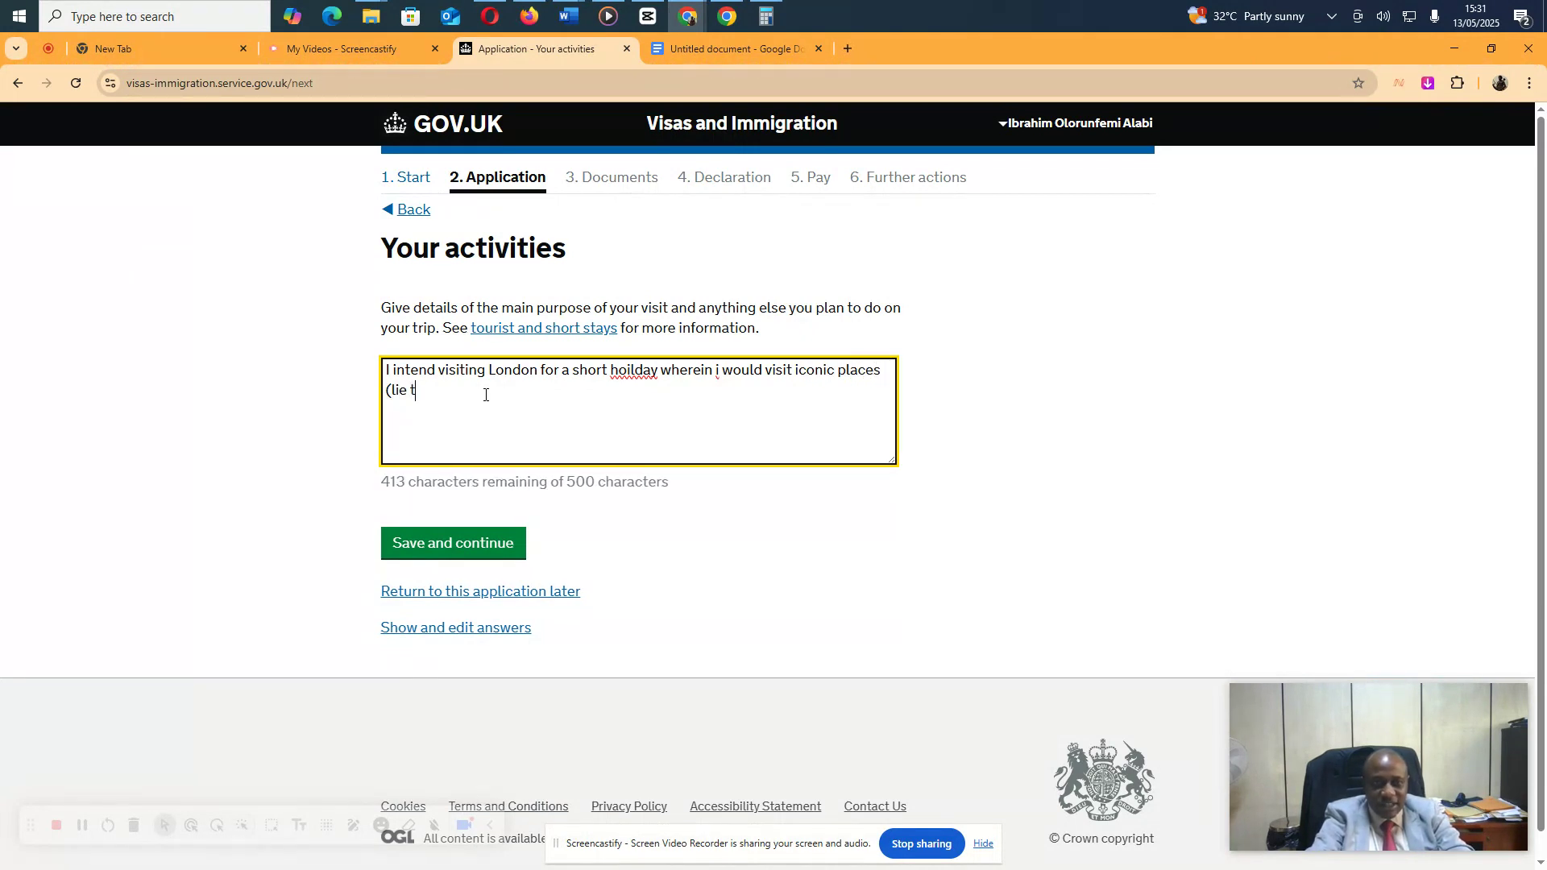
key(BackSpace)
key(BackSpace)
key(BackSpace)
text(ke the London)
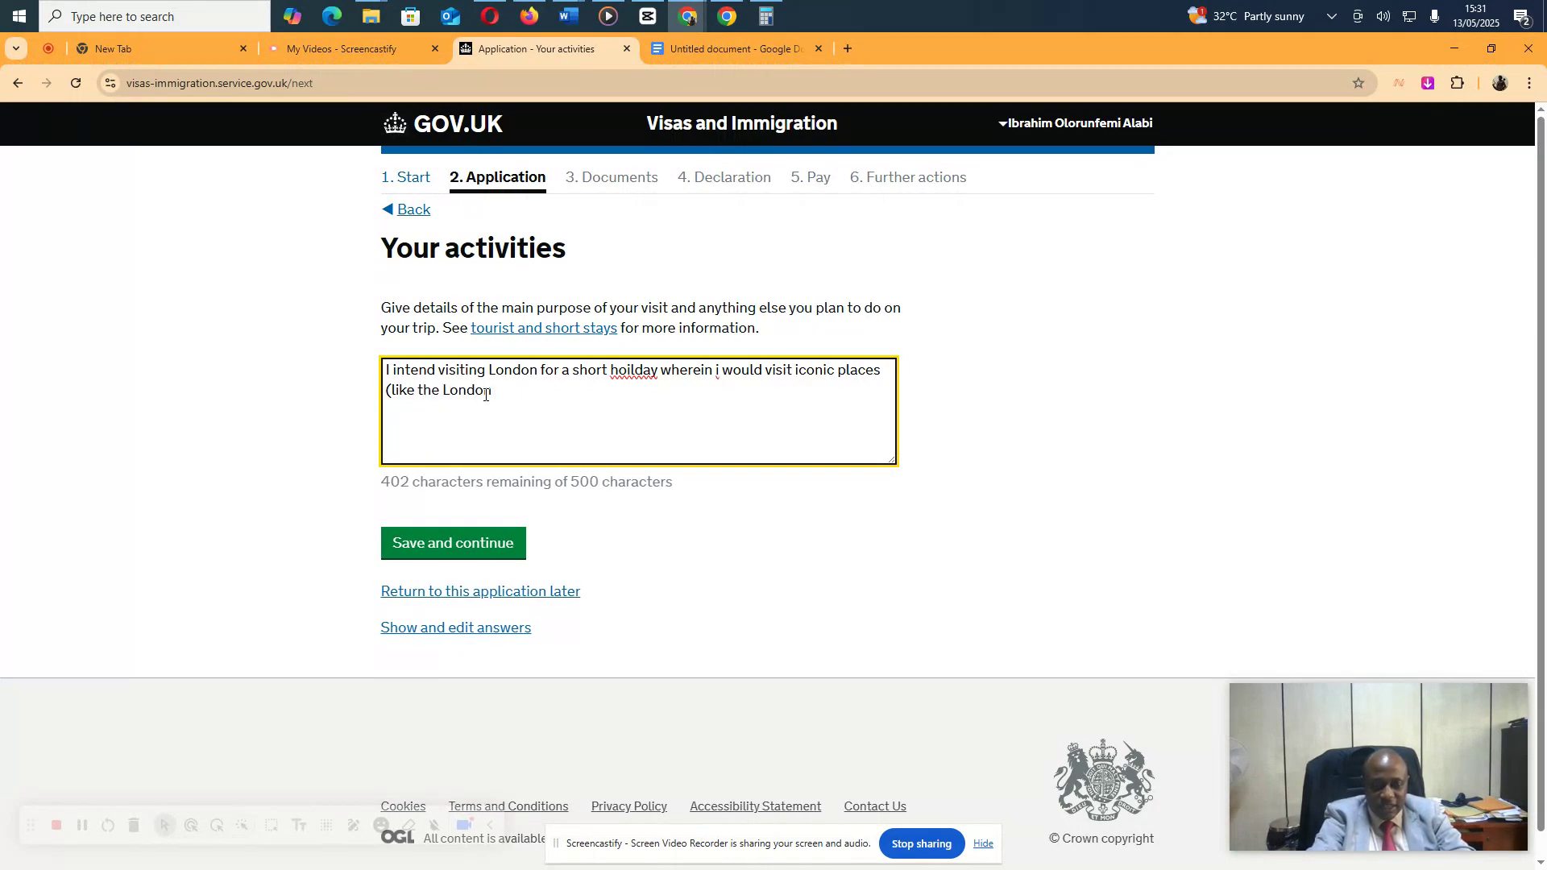
text( Eye, Ma)
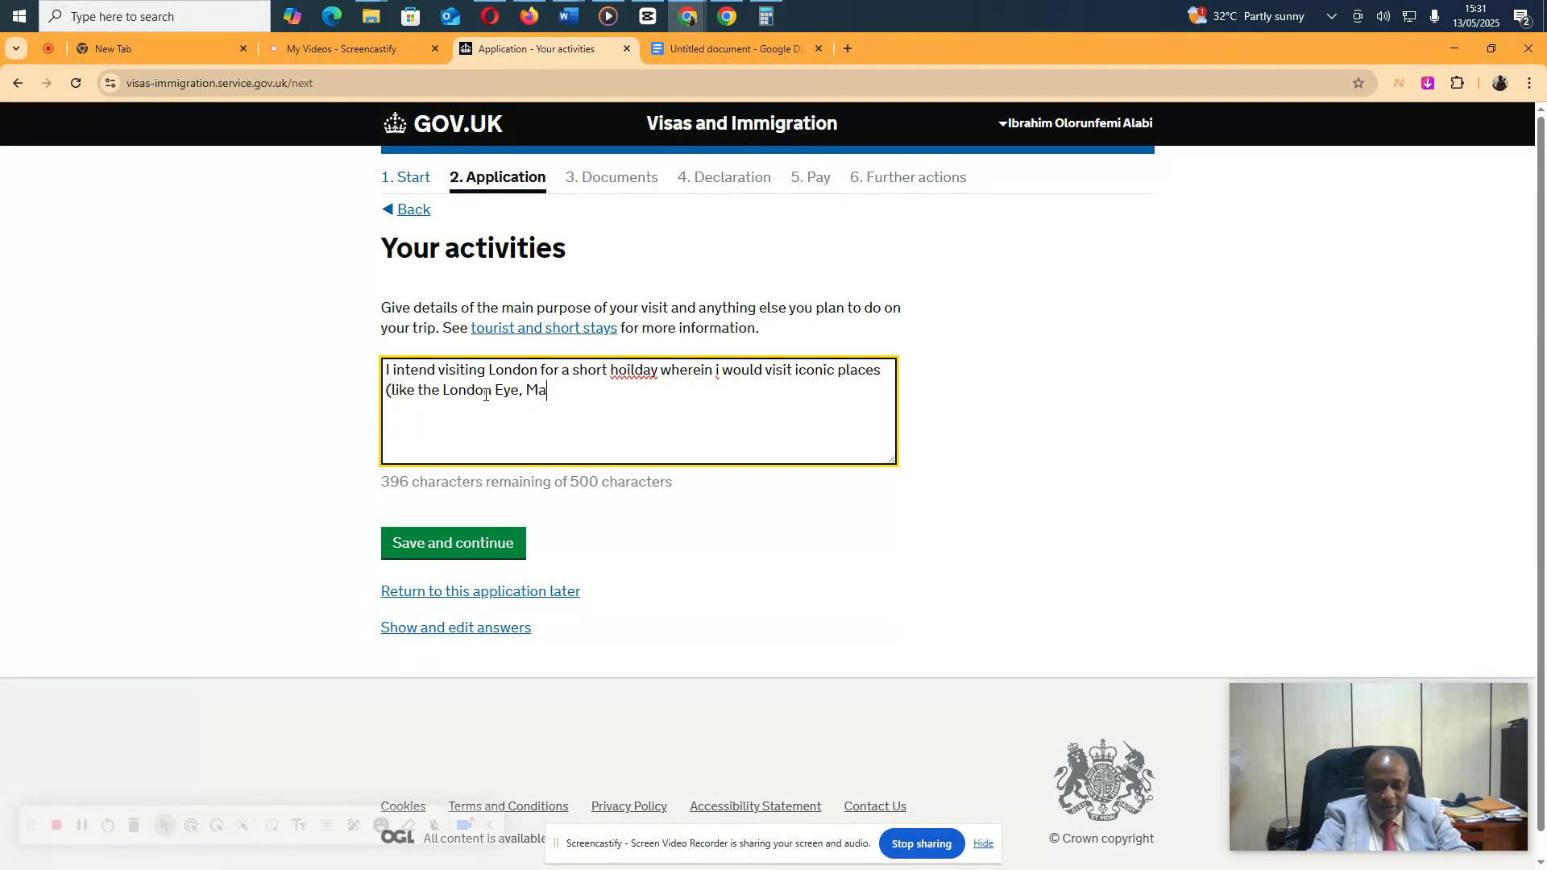
text(nchester United Sta)
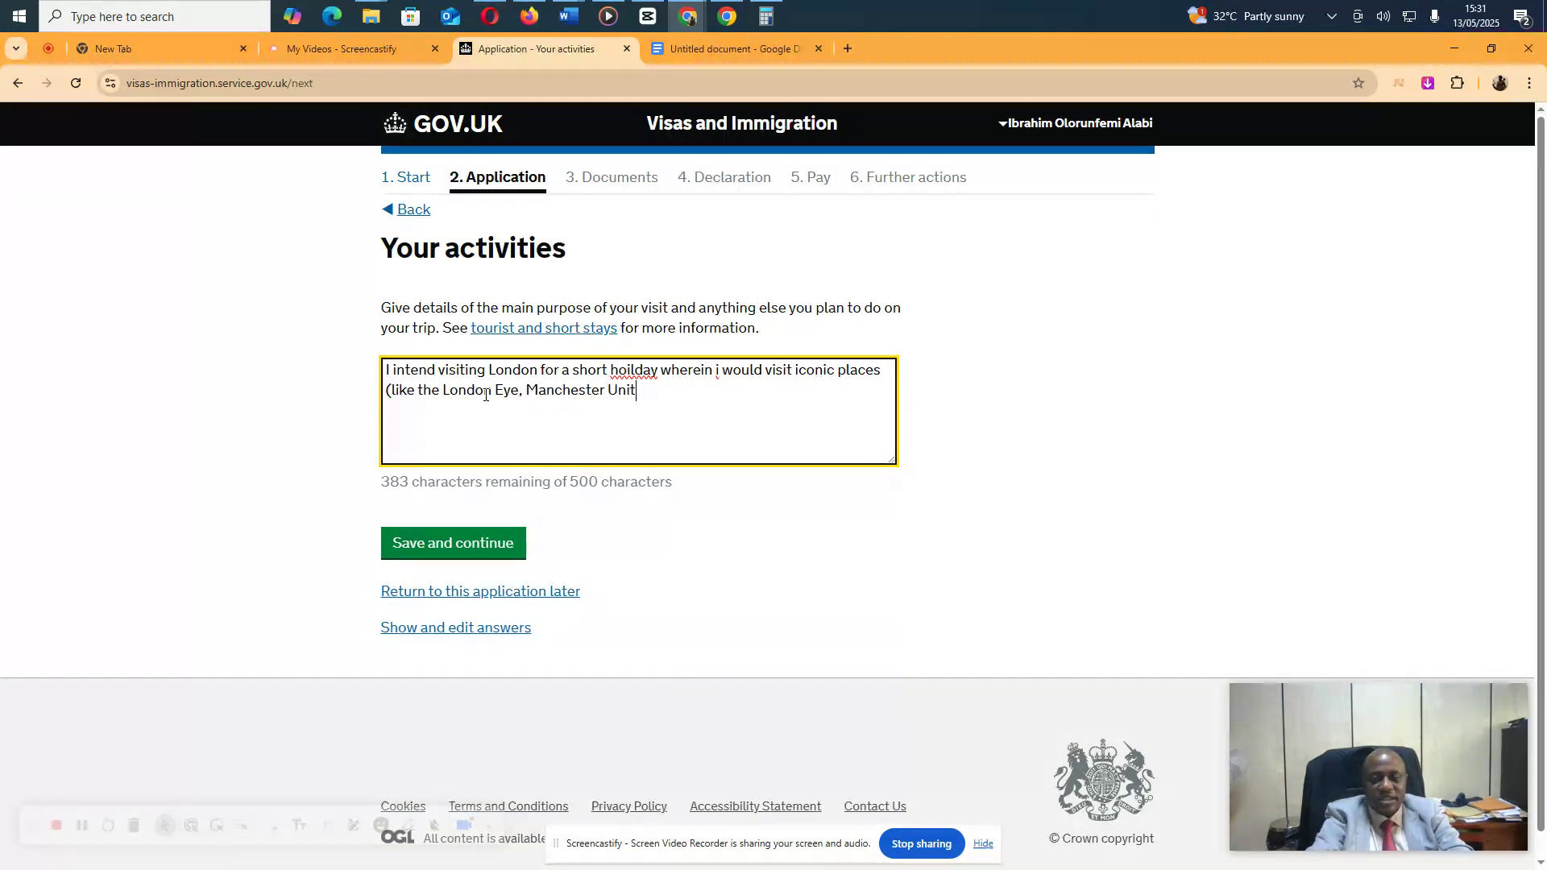
text(diu)
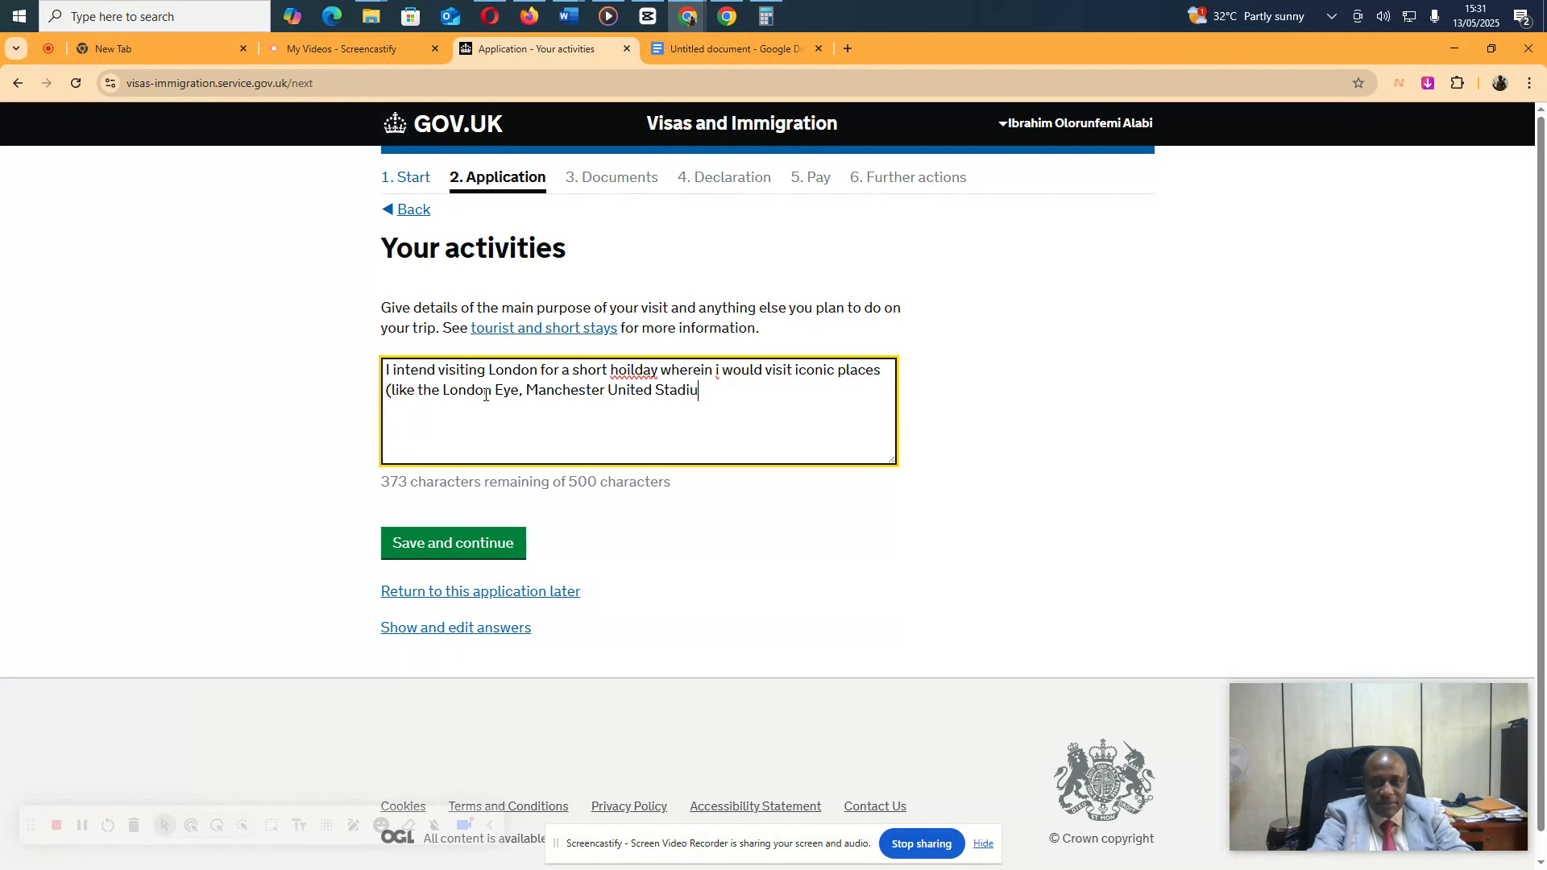
text(m amon)
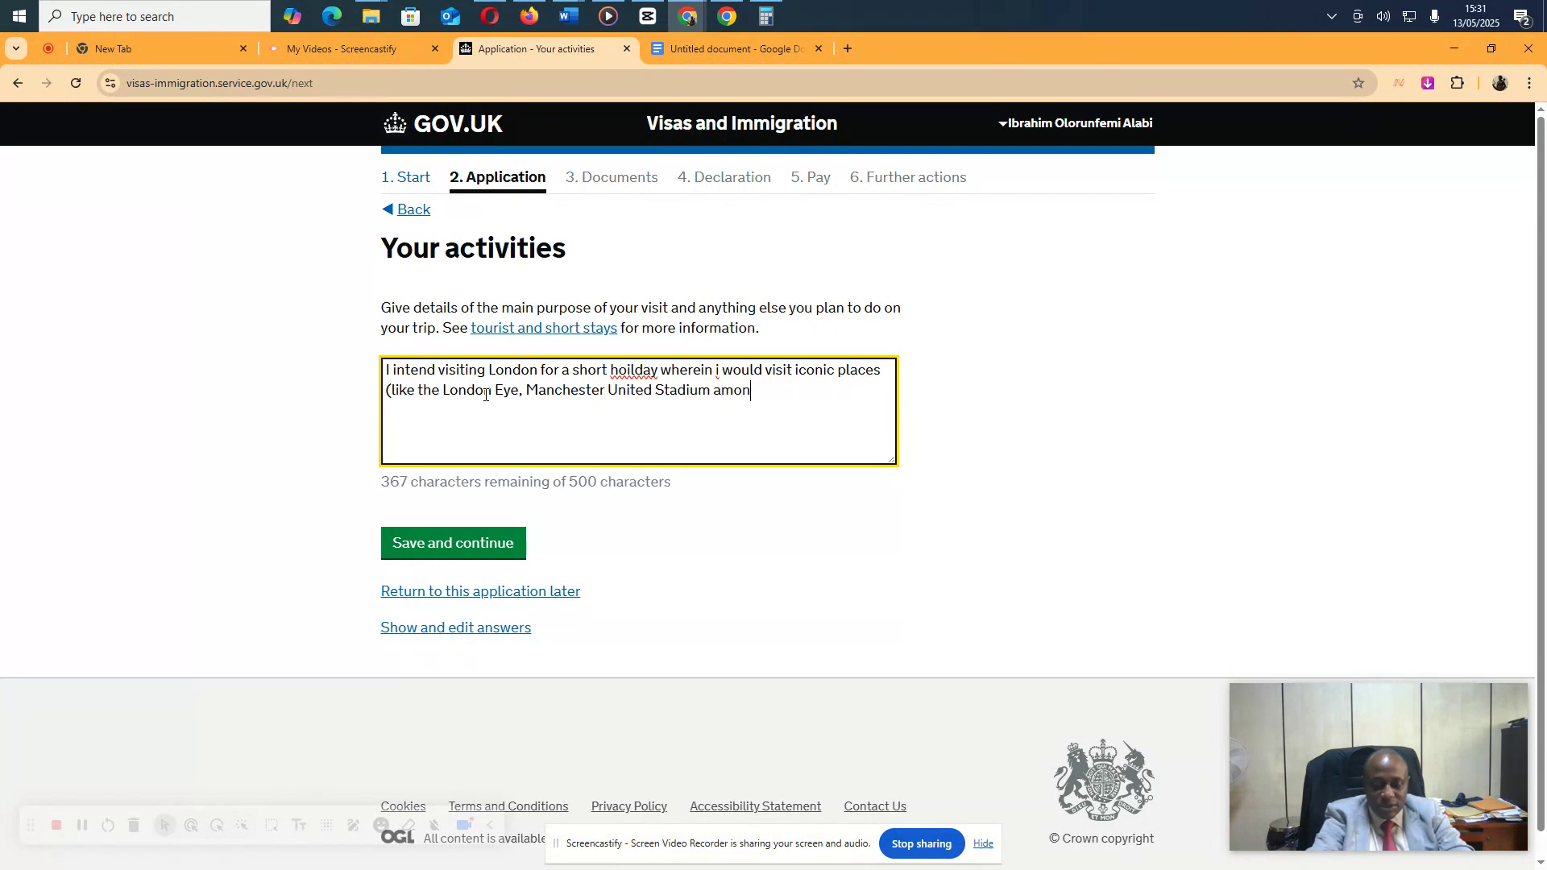
text(gst others)
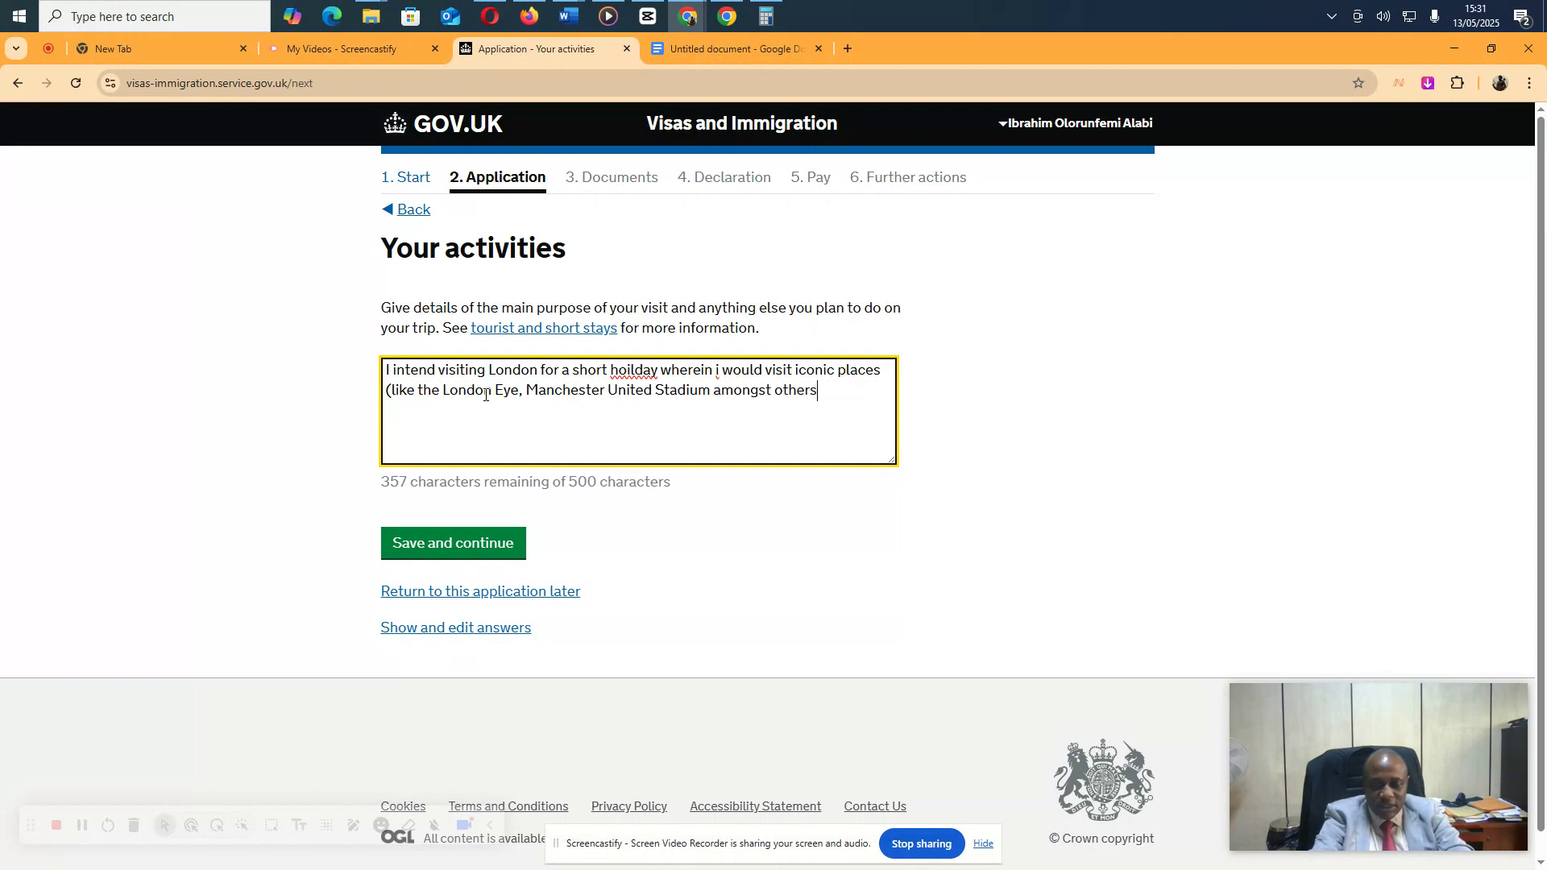
text() do s)
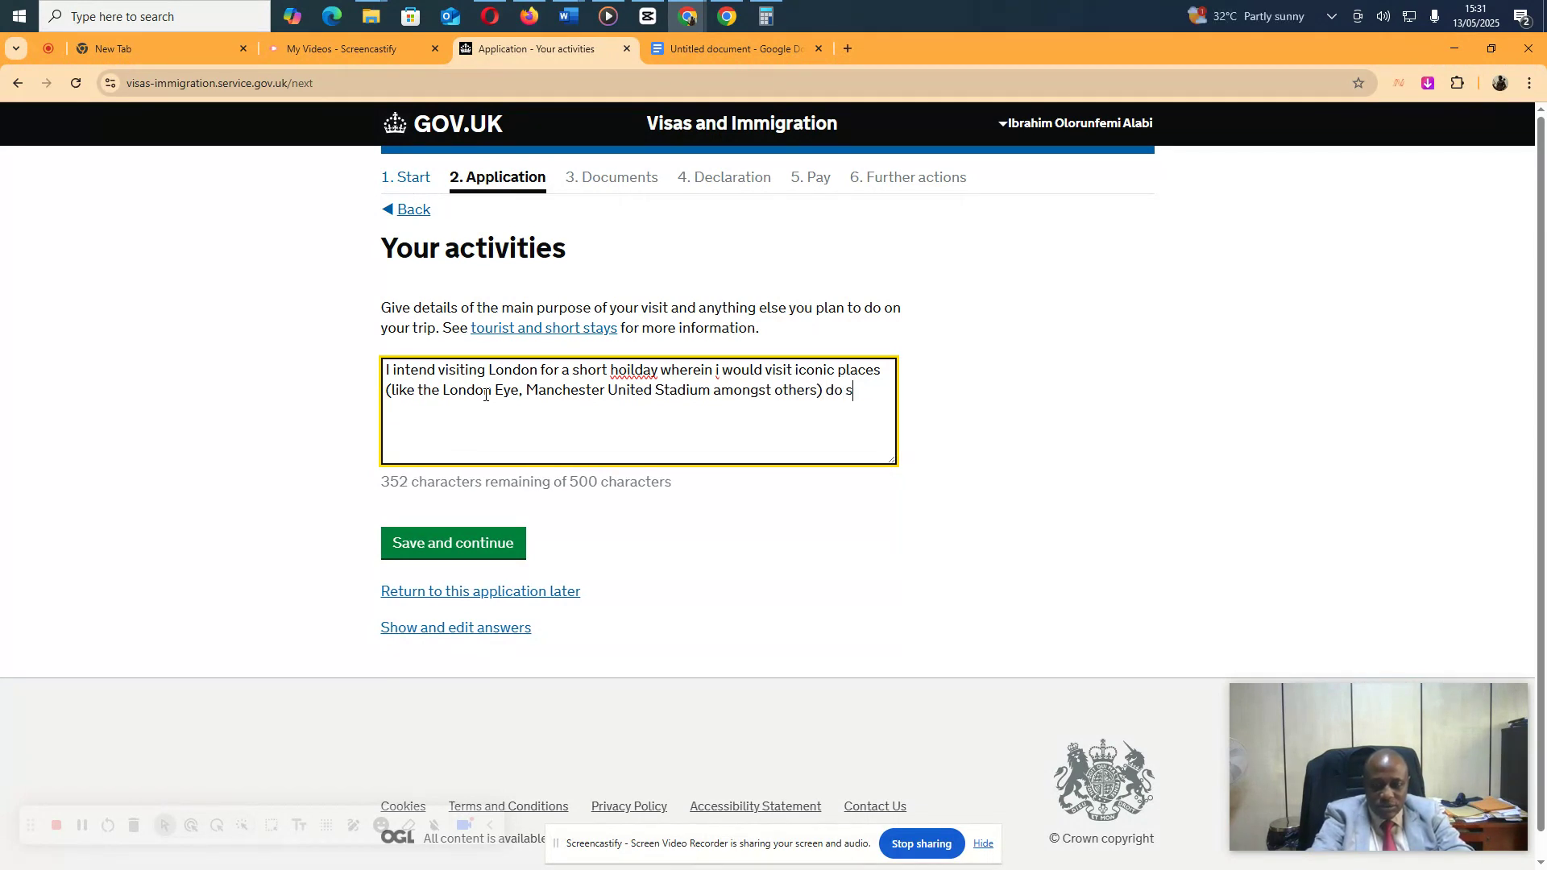
text(ome sh)
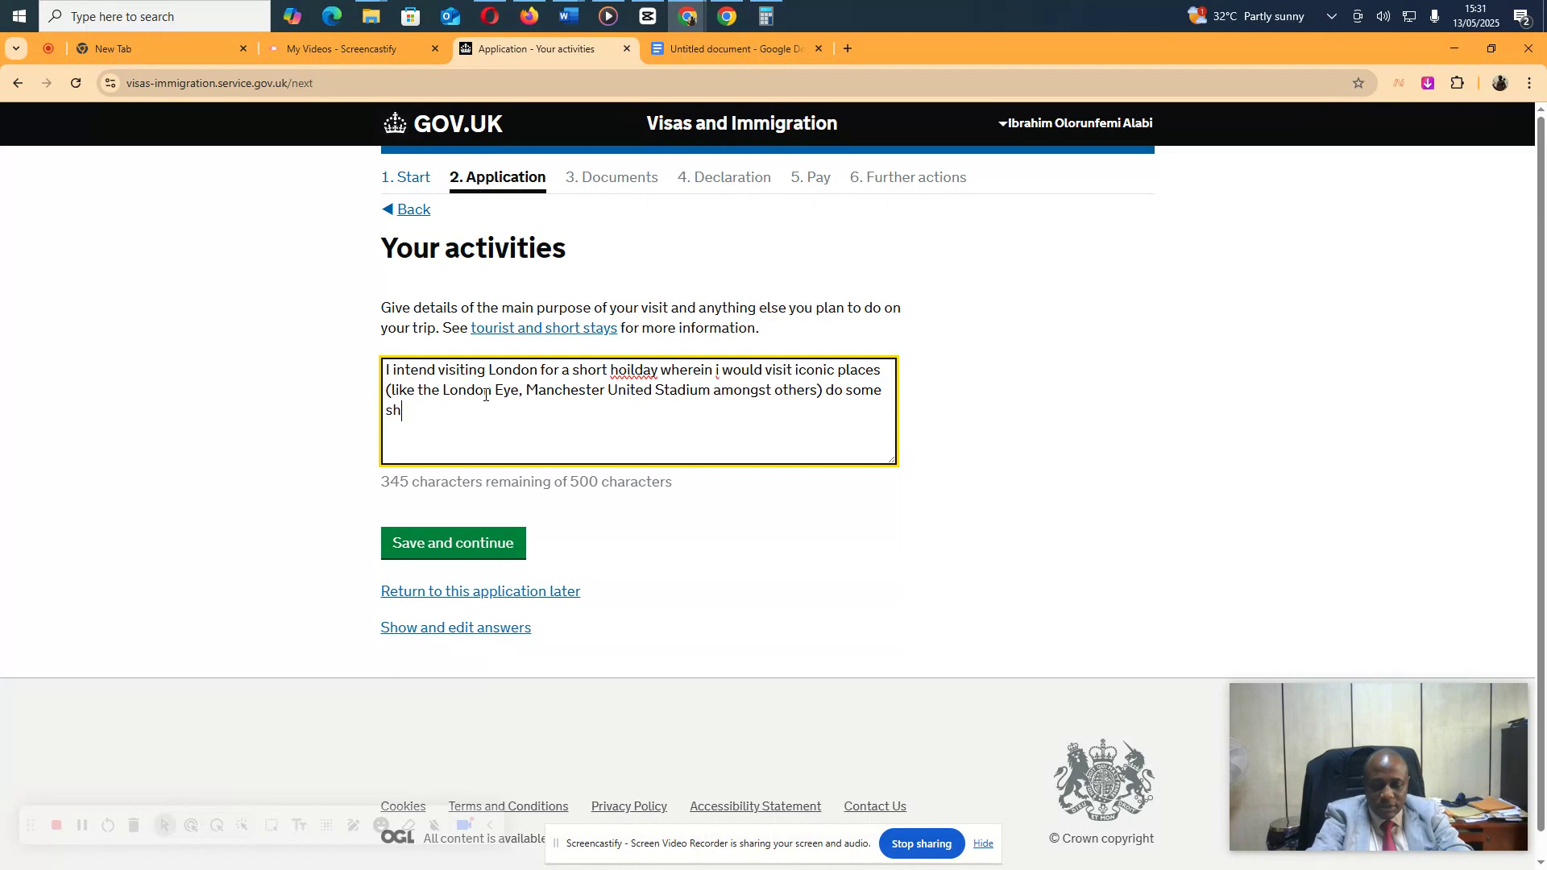
text(opping and ha)
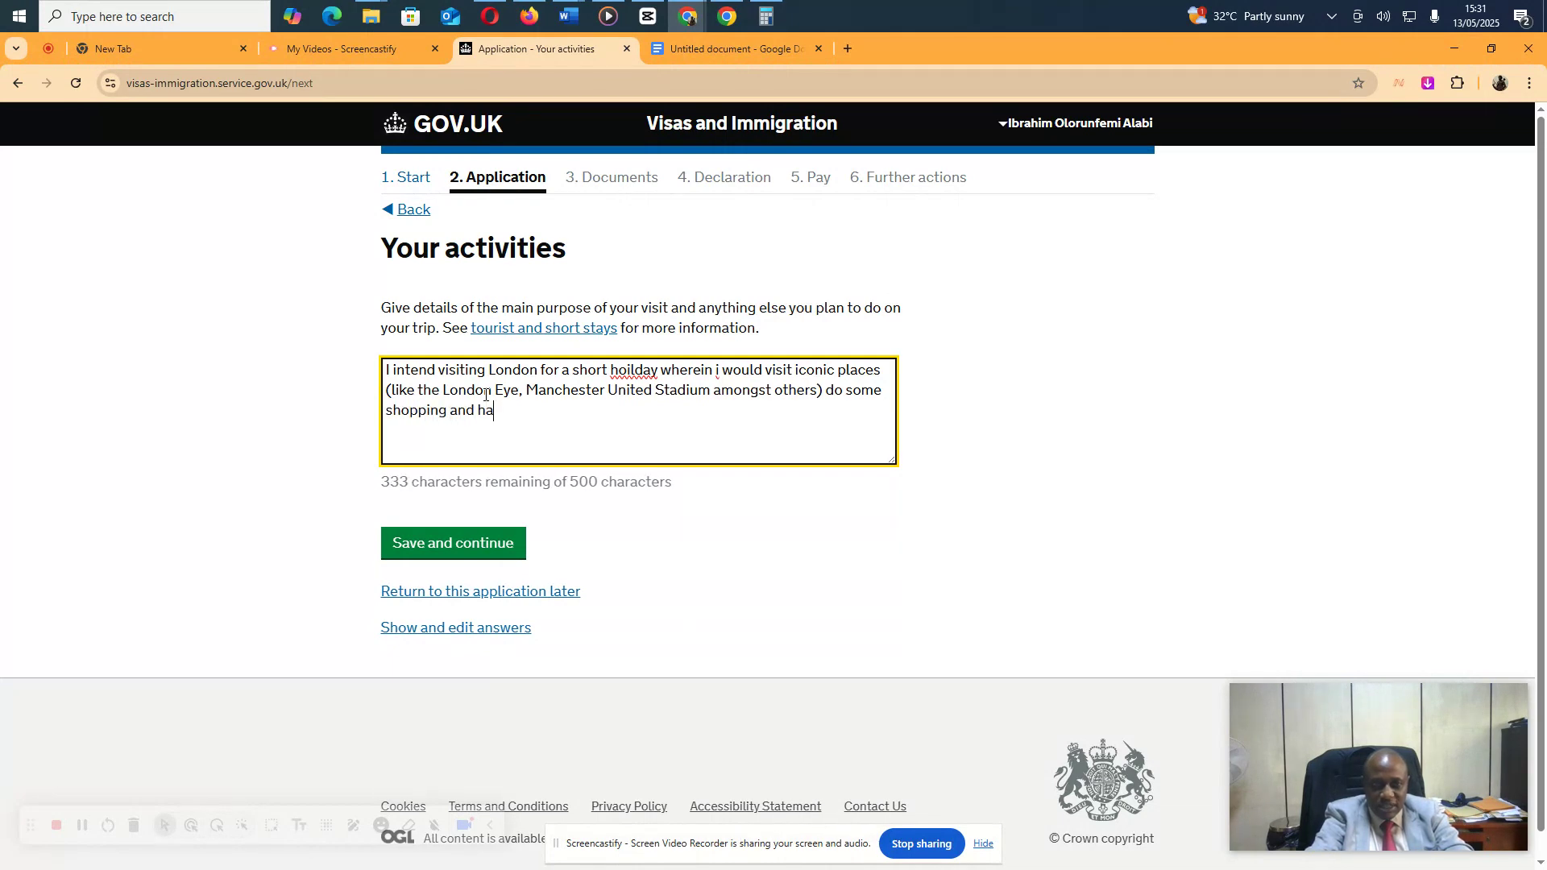
text(ve great fun.)
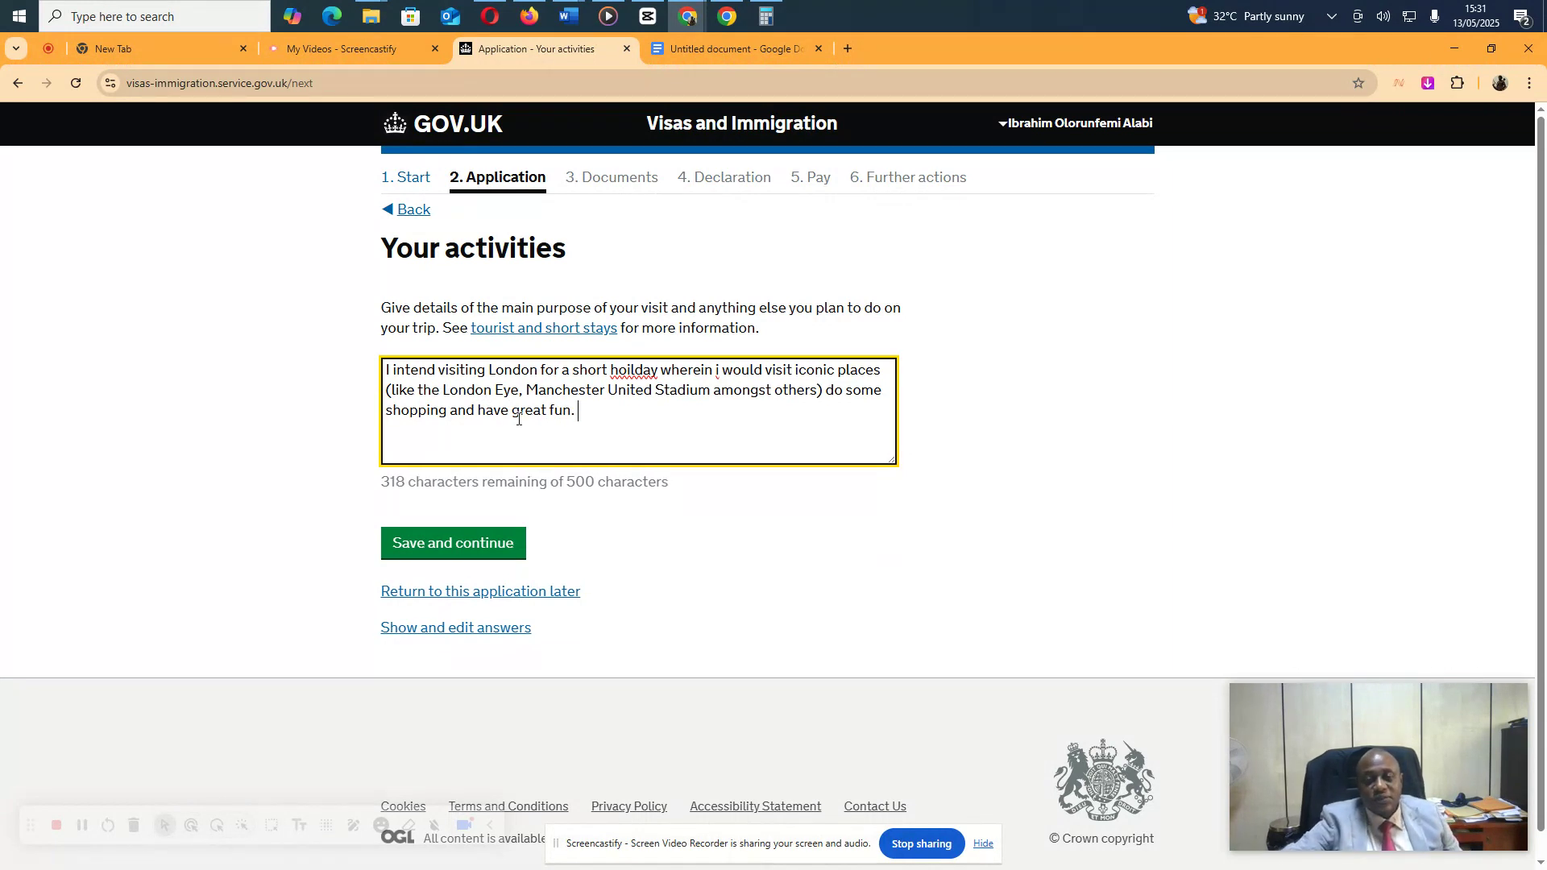
Correct 'hoilday' to 'holiday' using the spelling suggestions and save the activities
right_click(646, 375)
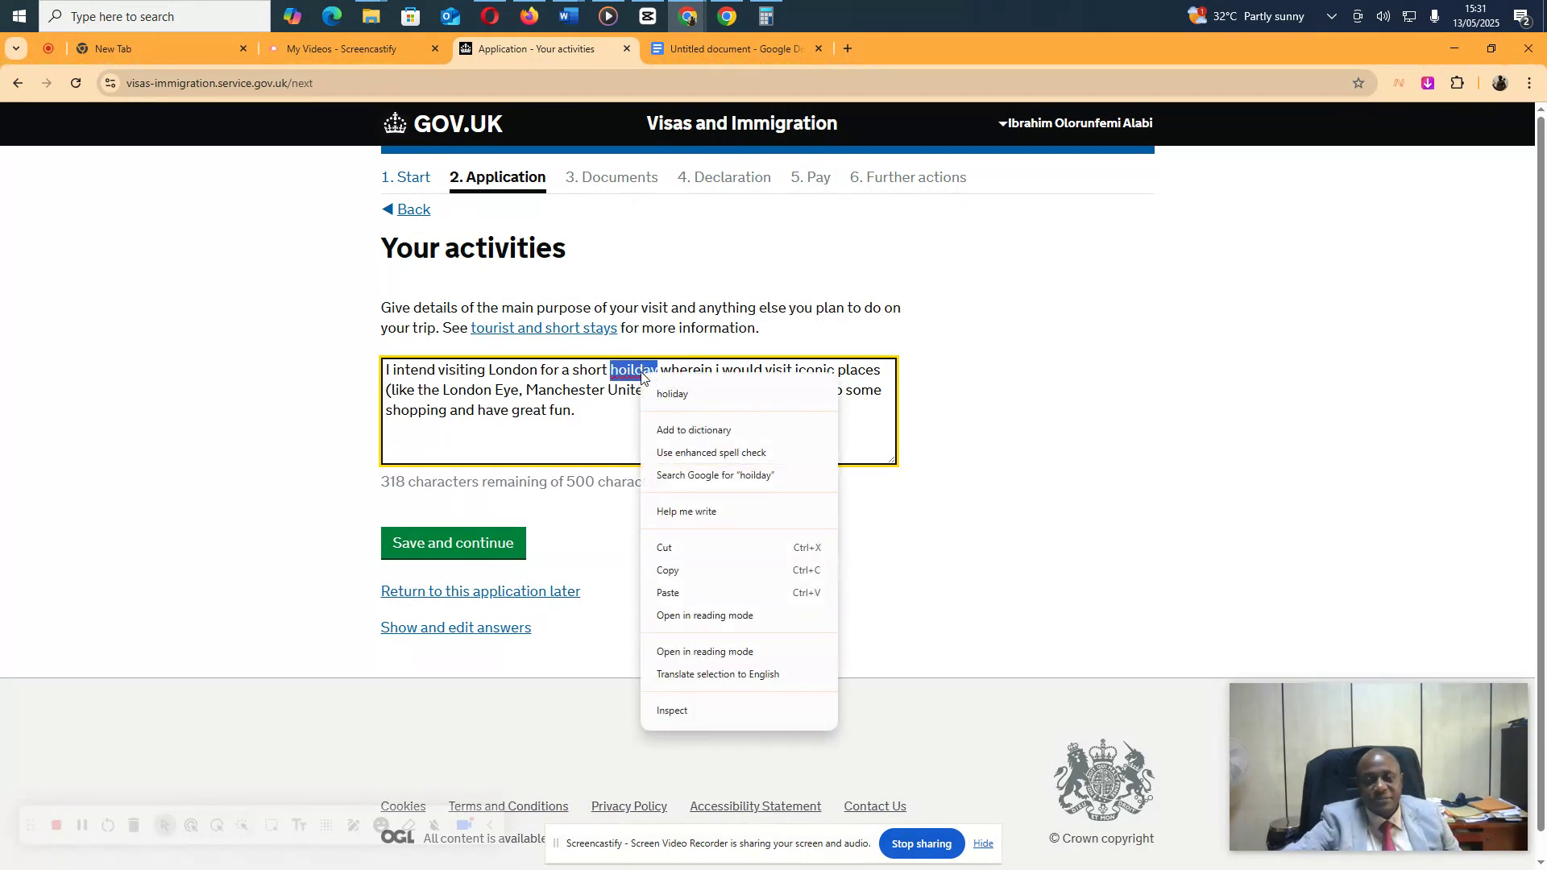
click(694, 398)
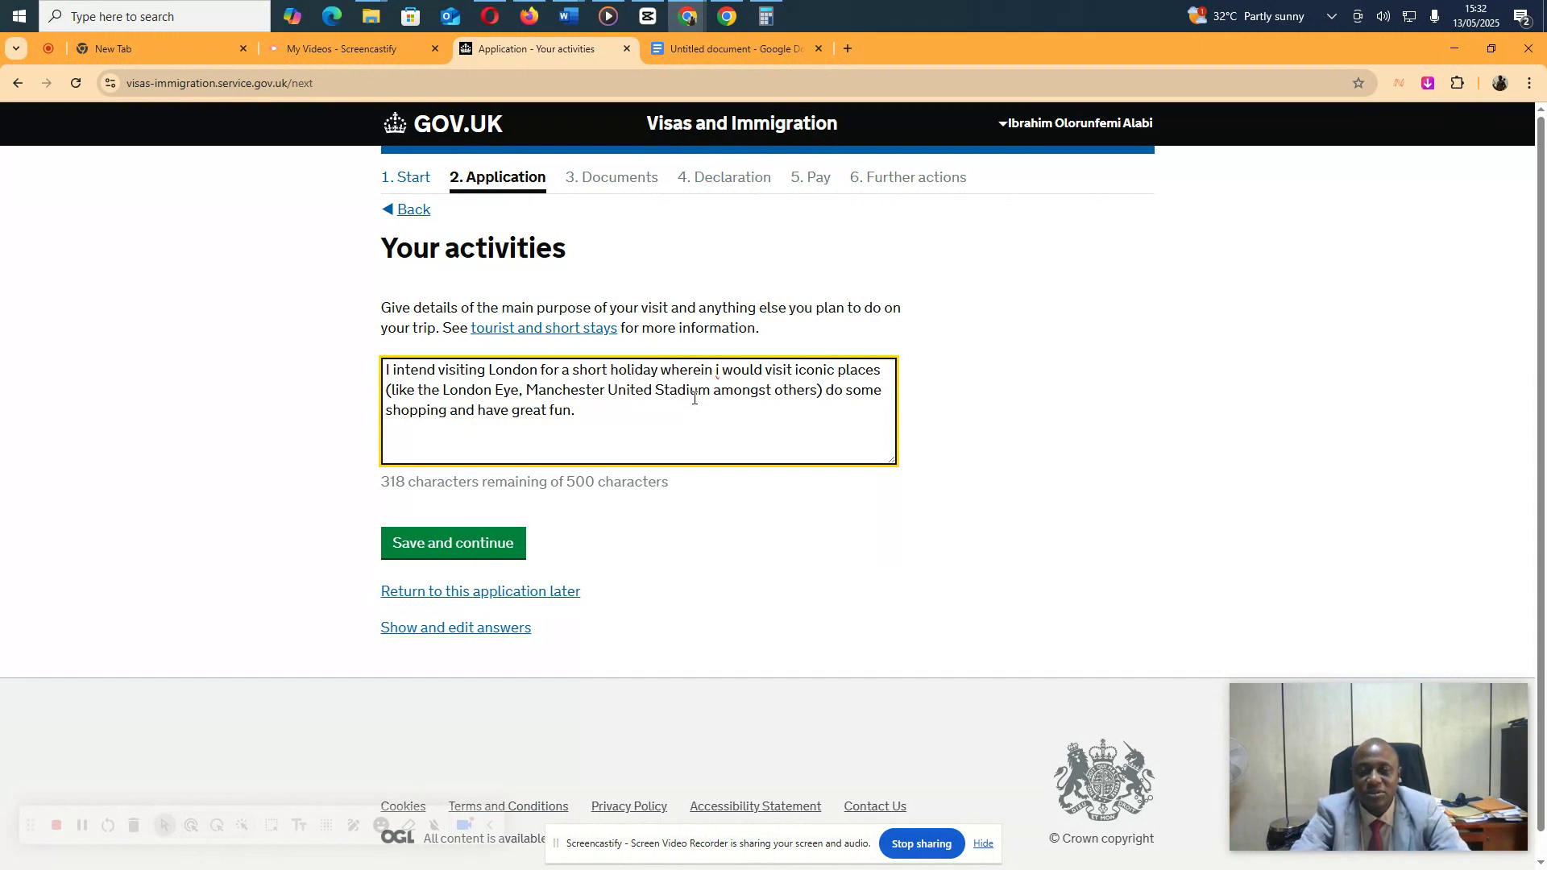
click(473, 545)
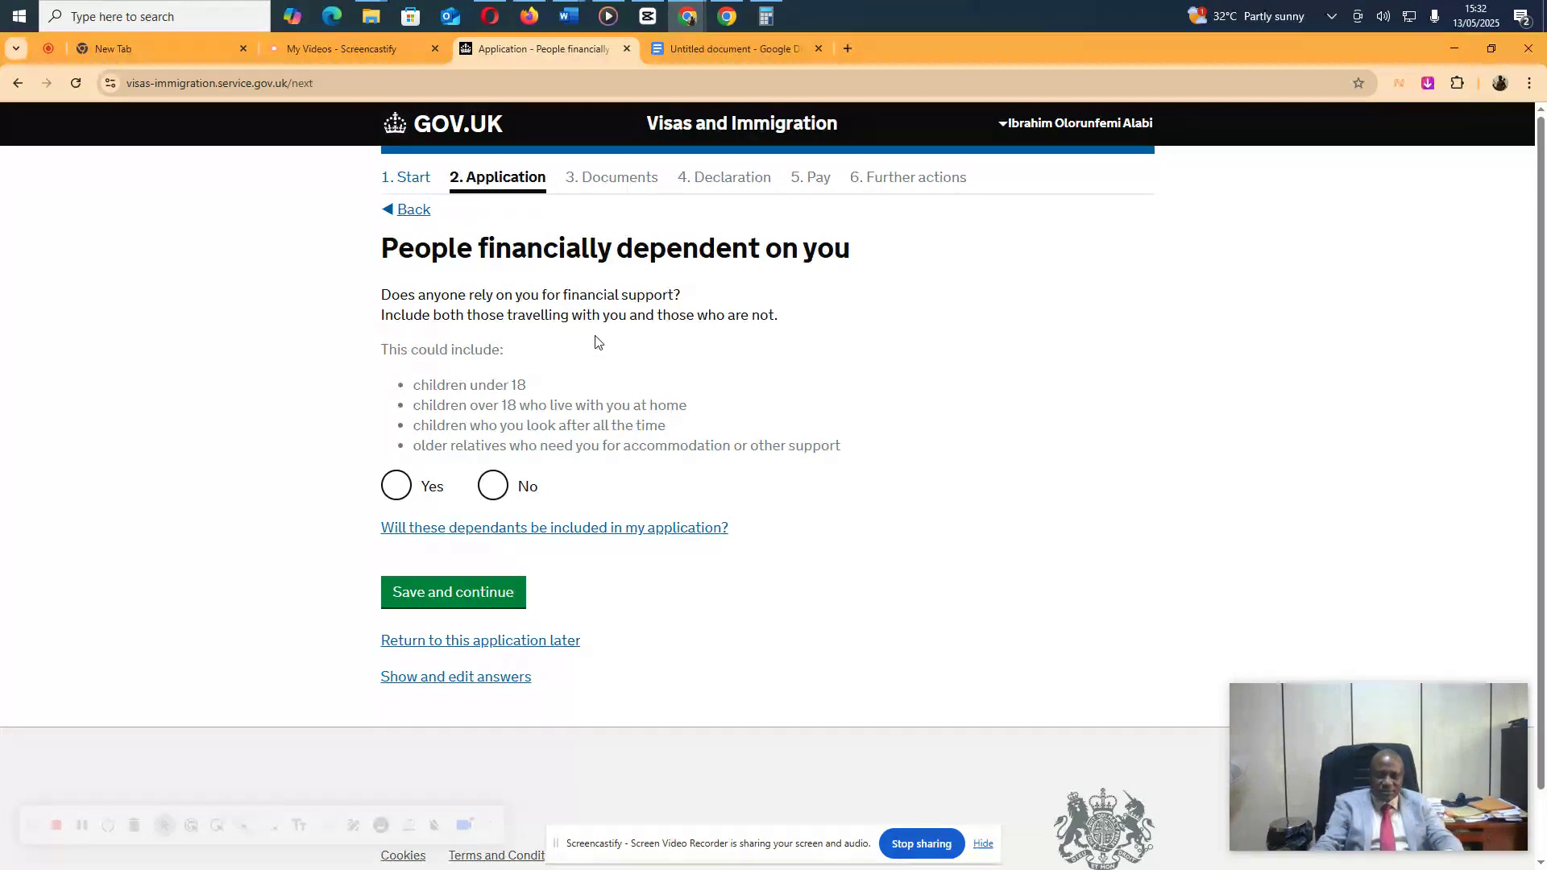
Select No for anyone being financially dependent on you
click(492, 487)
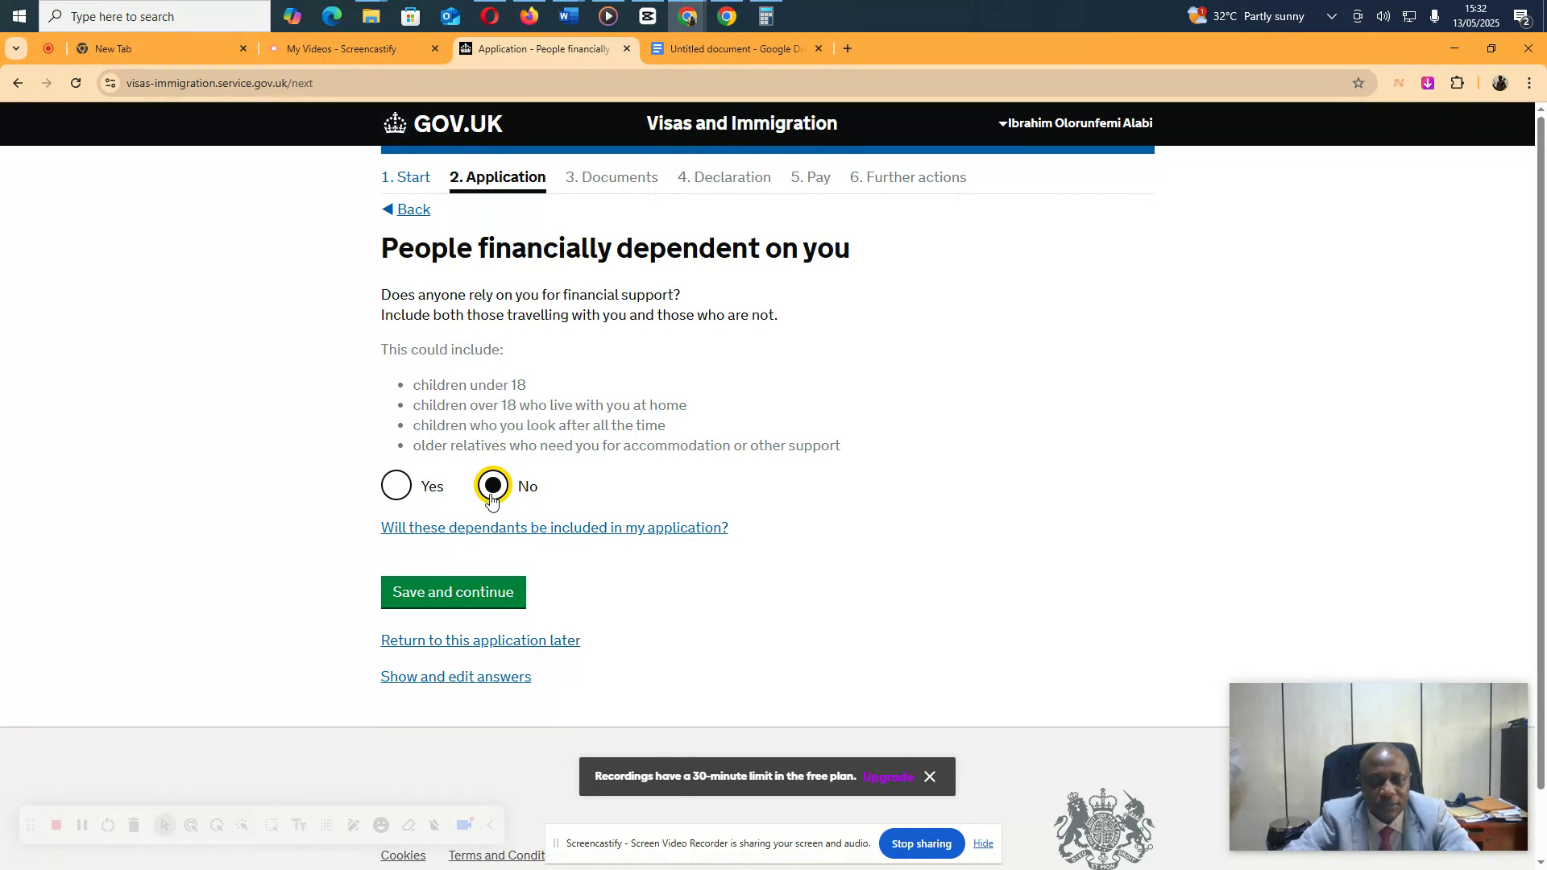
Save the dependants answer, then mark the first parent as Father and enter his given and family names
click(462, 606)
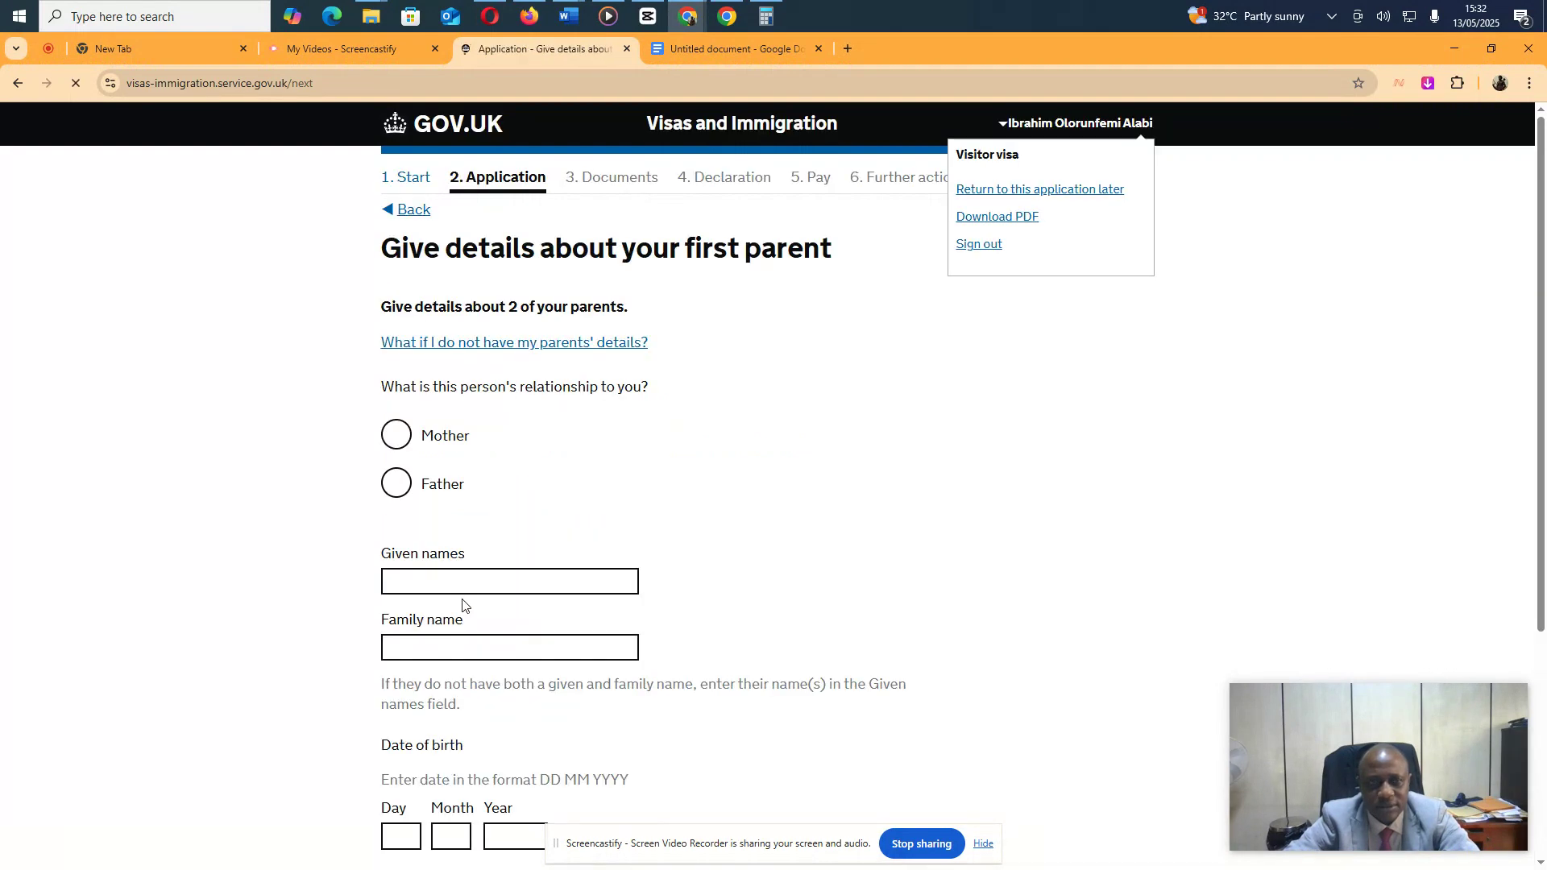
click(396, 484)
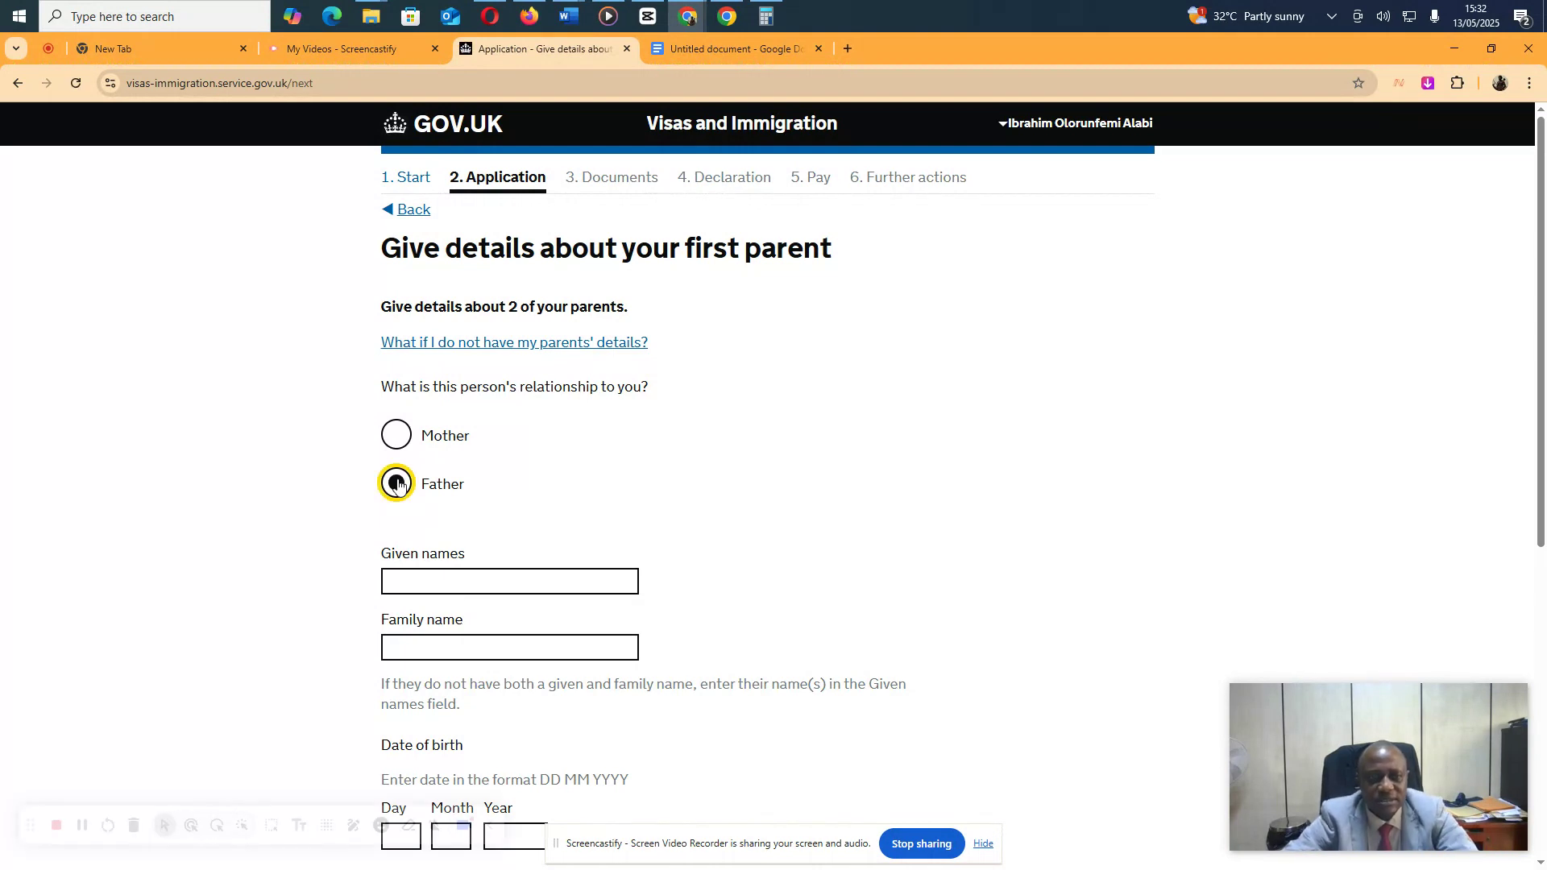
click(492, 578)
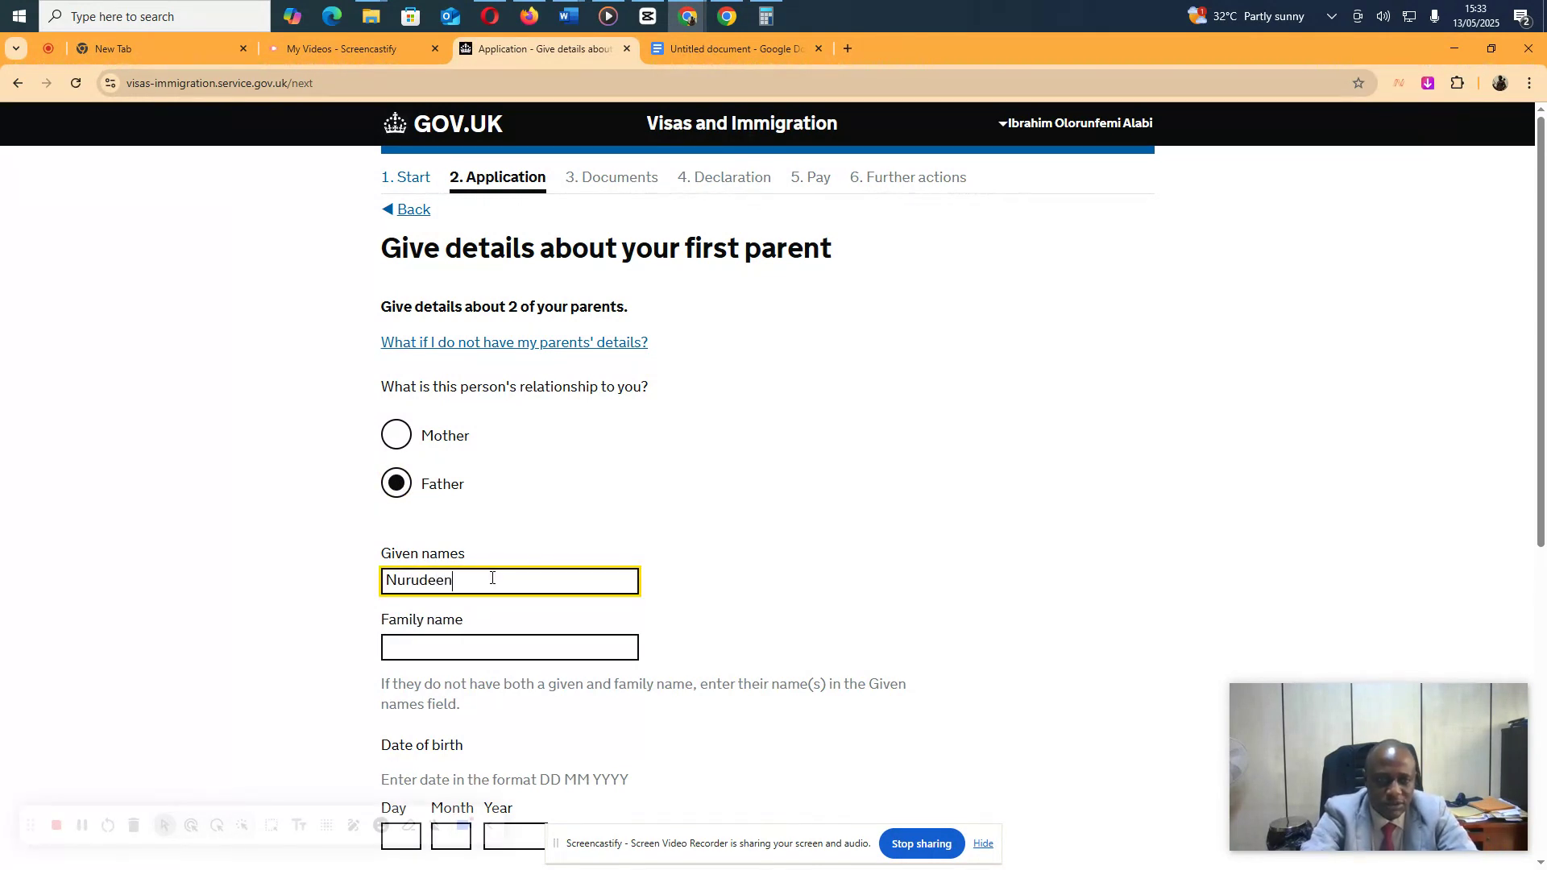
key(Tab)
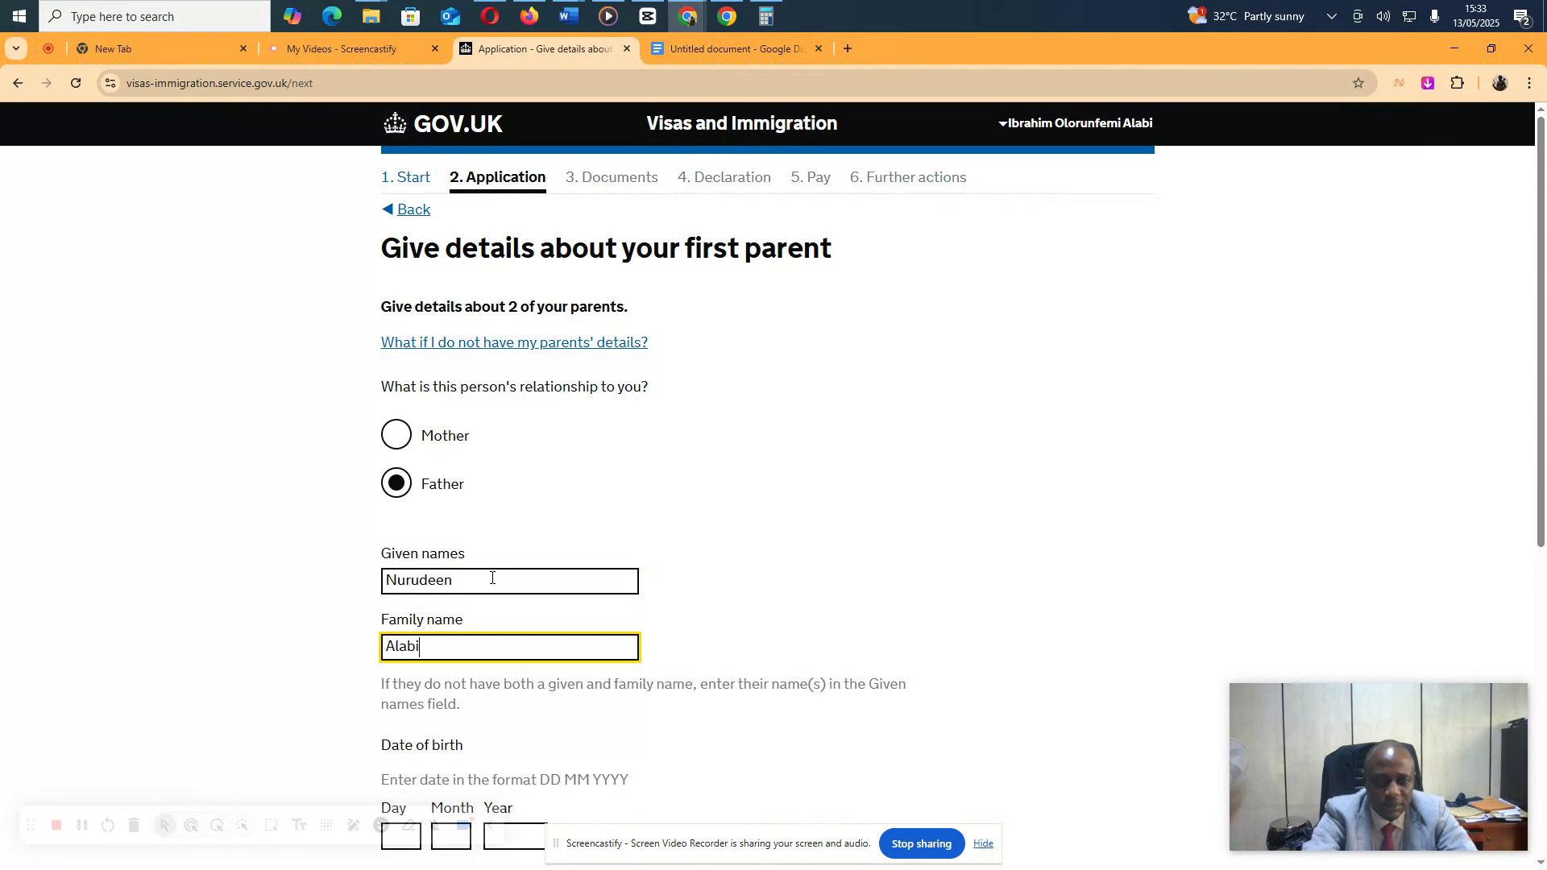
key(Tab)
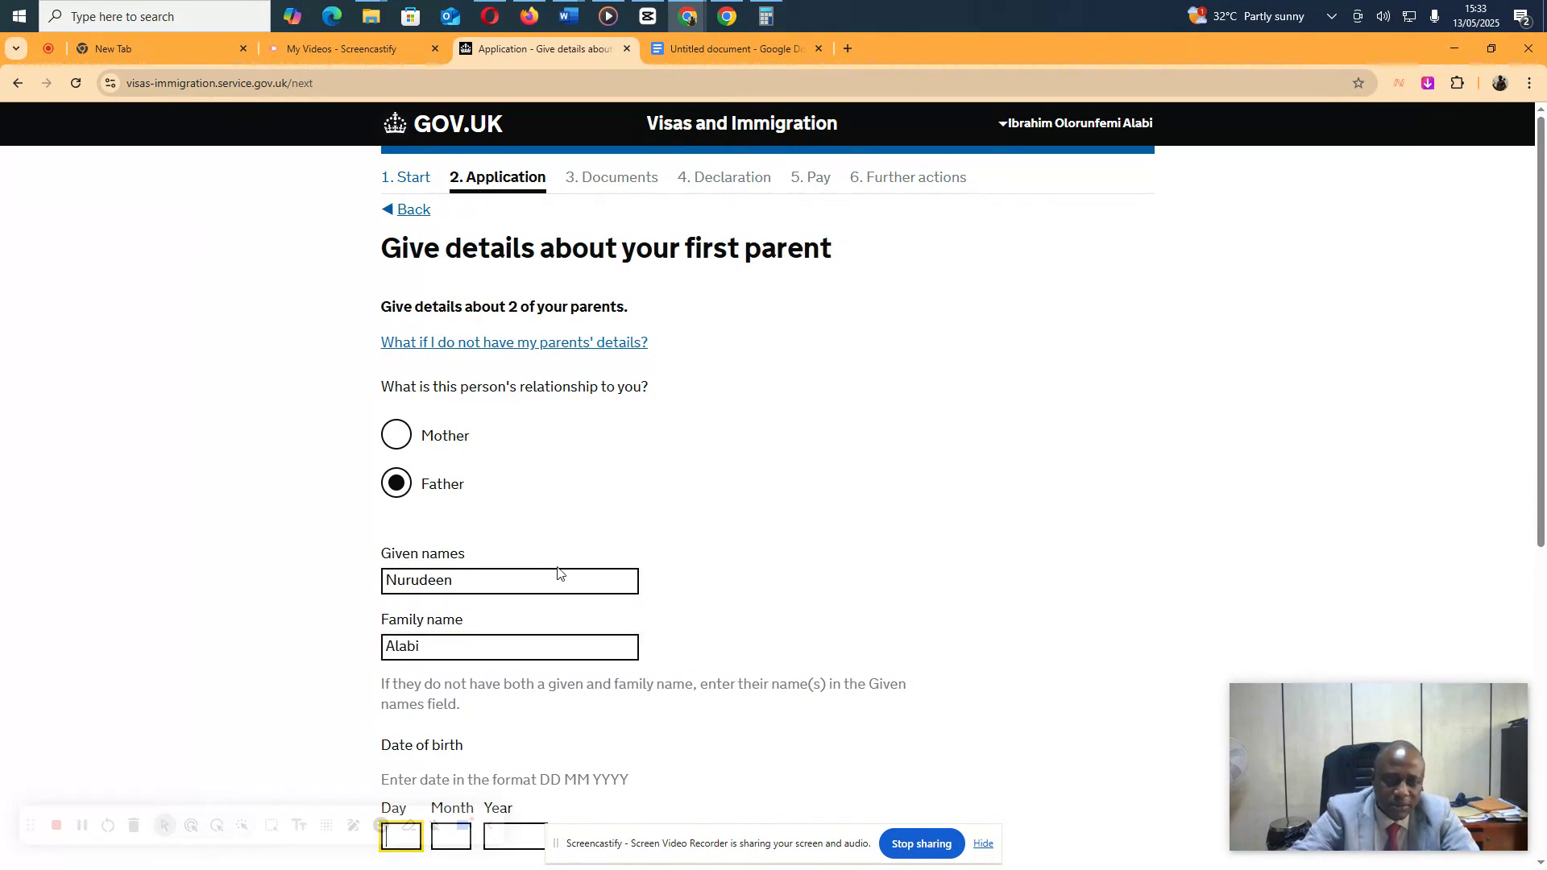
scroll(614, 576, down, 4)
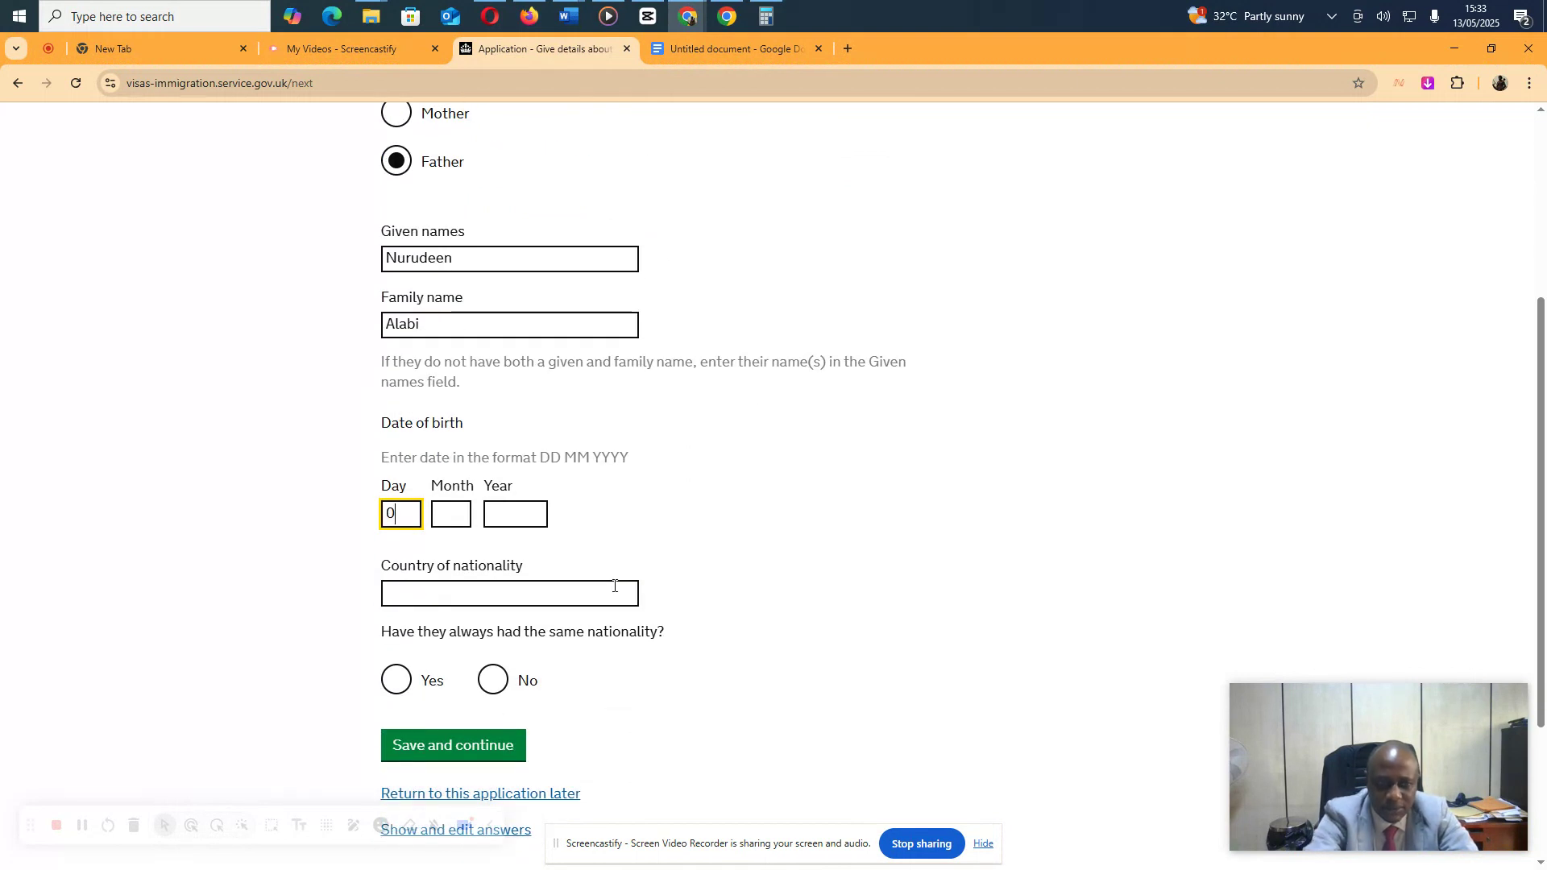
key(Tab)
key(Tab)
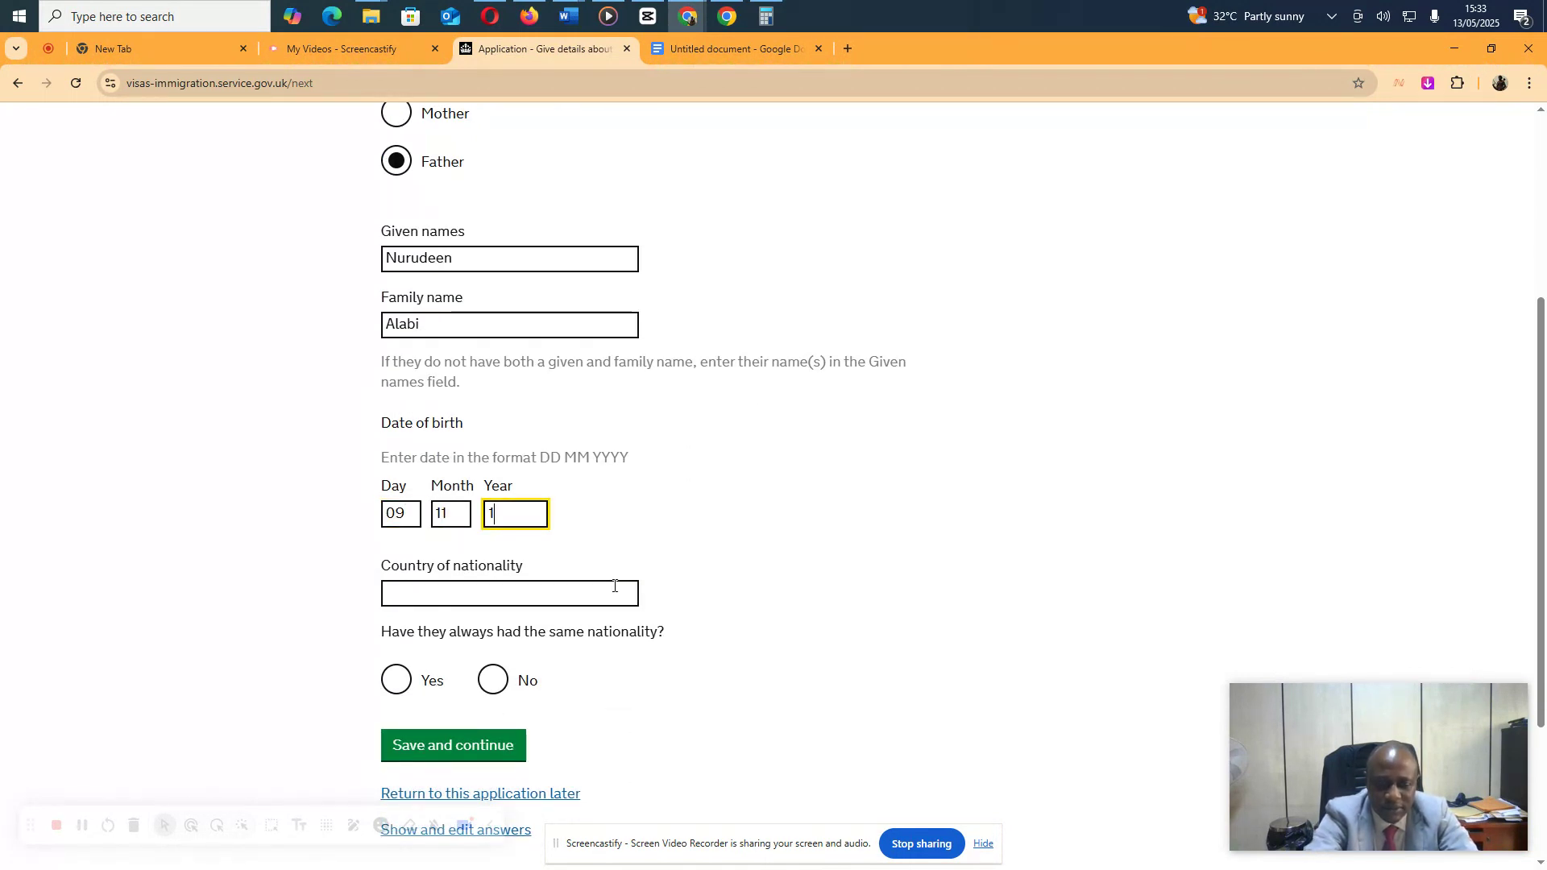
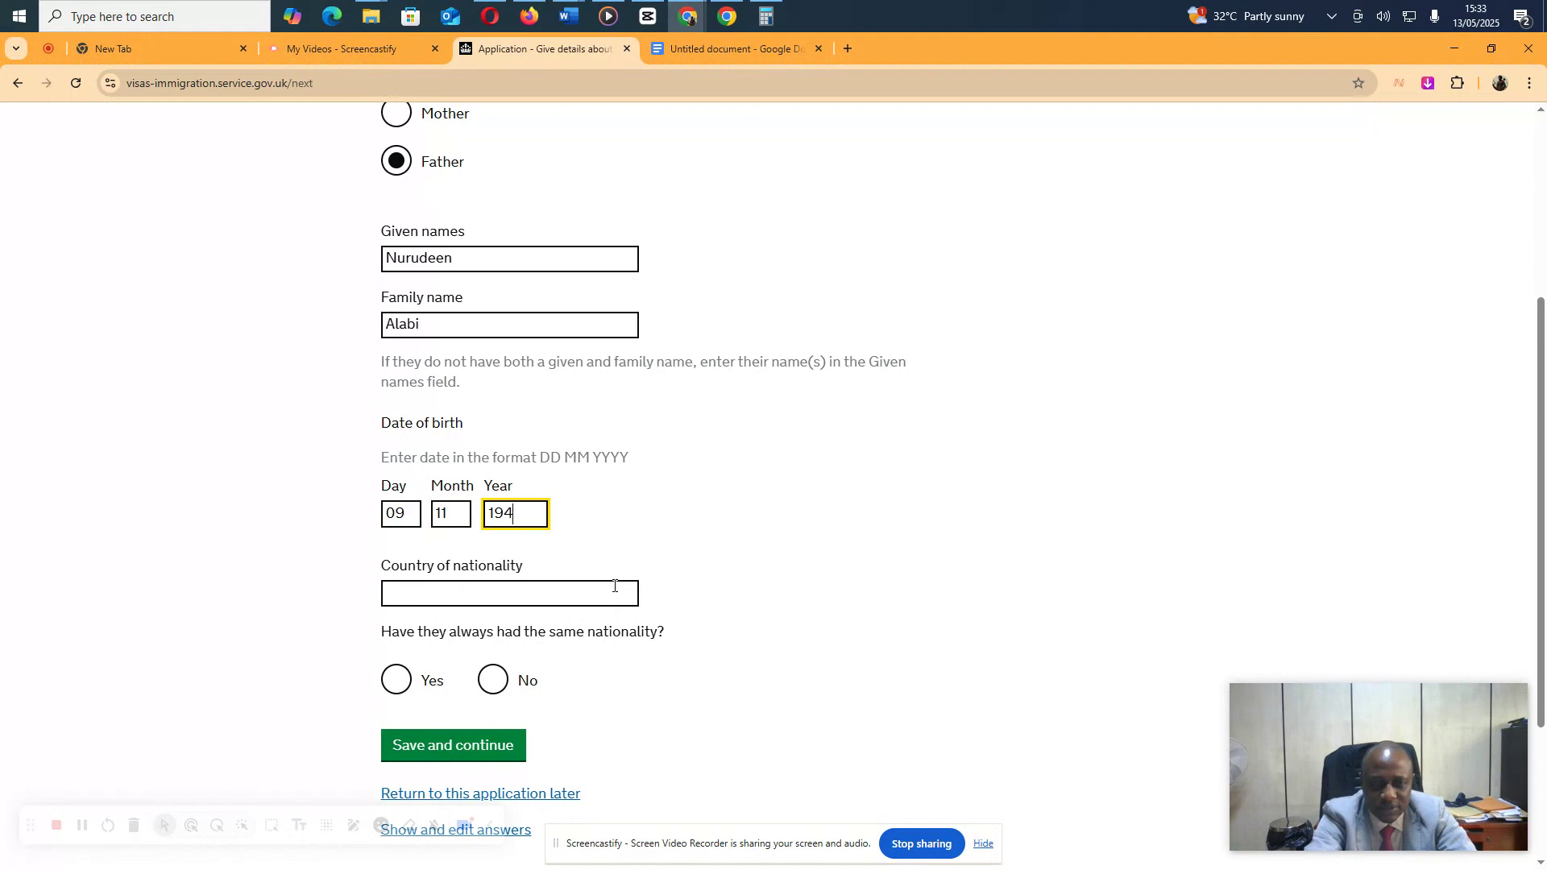
key(Tab)
text(Nige)
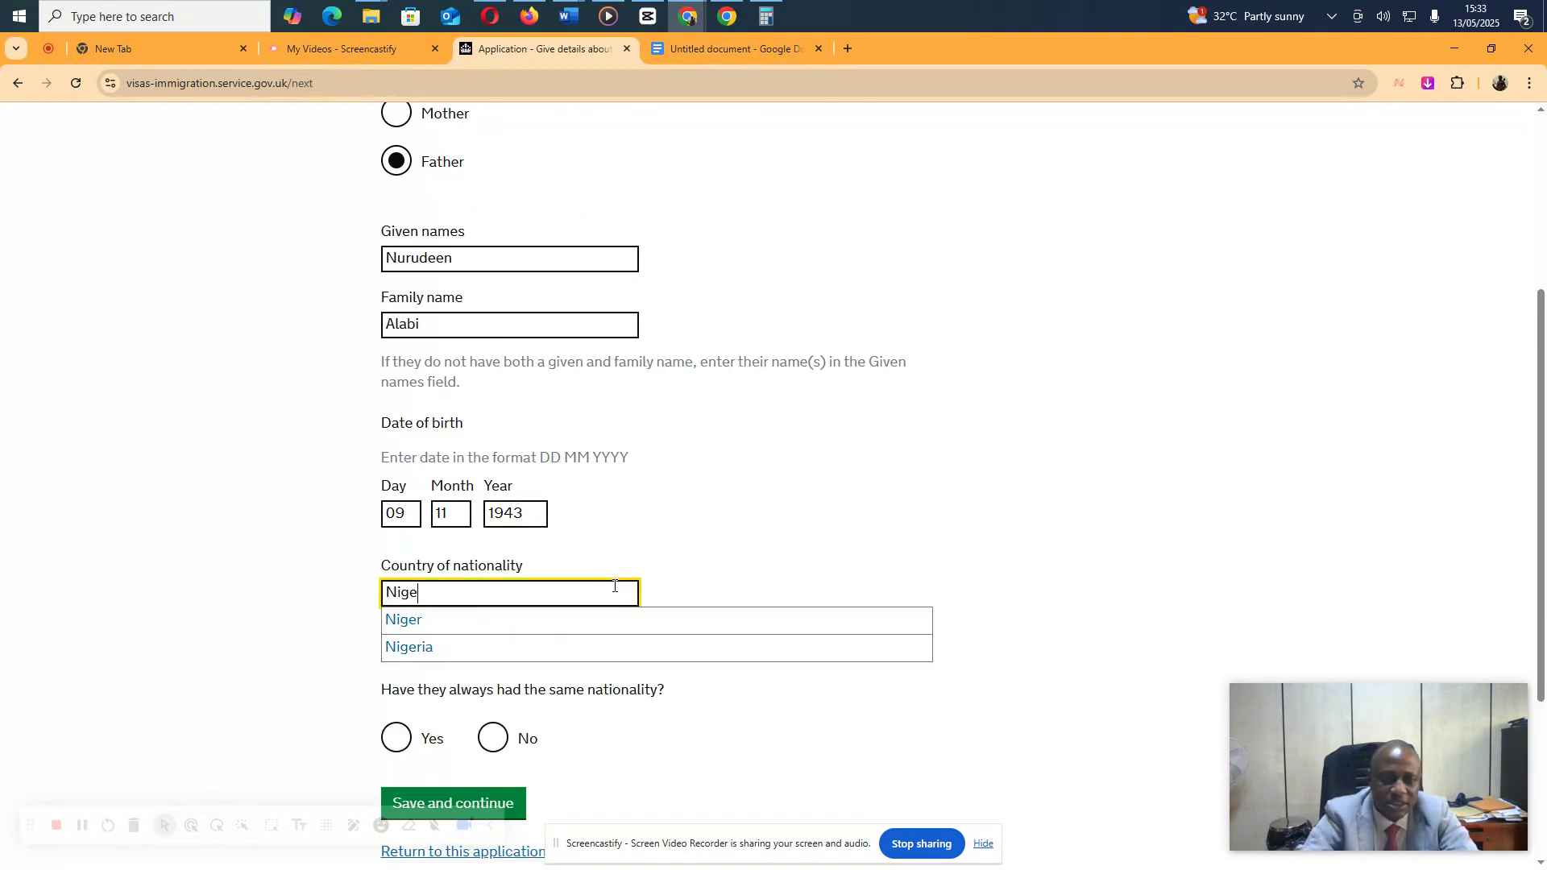
click(577, 646)
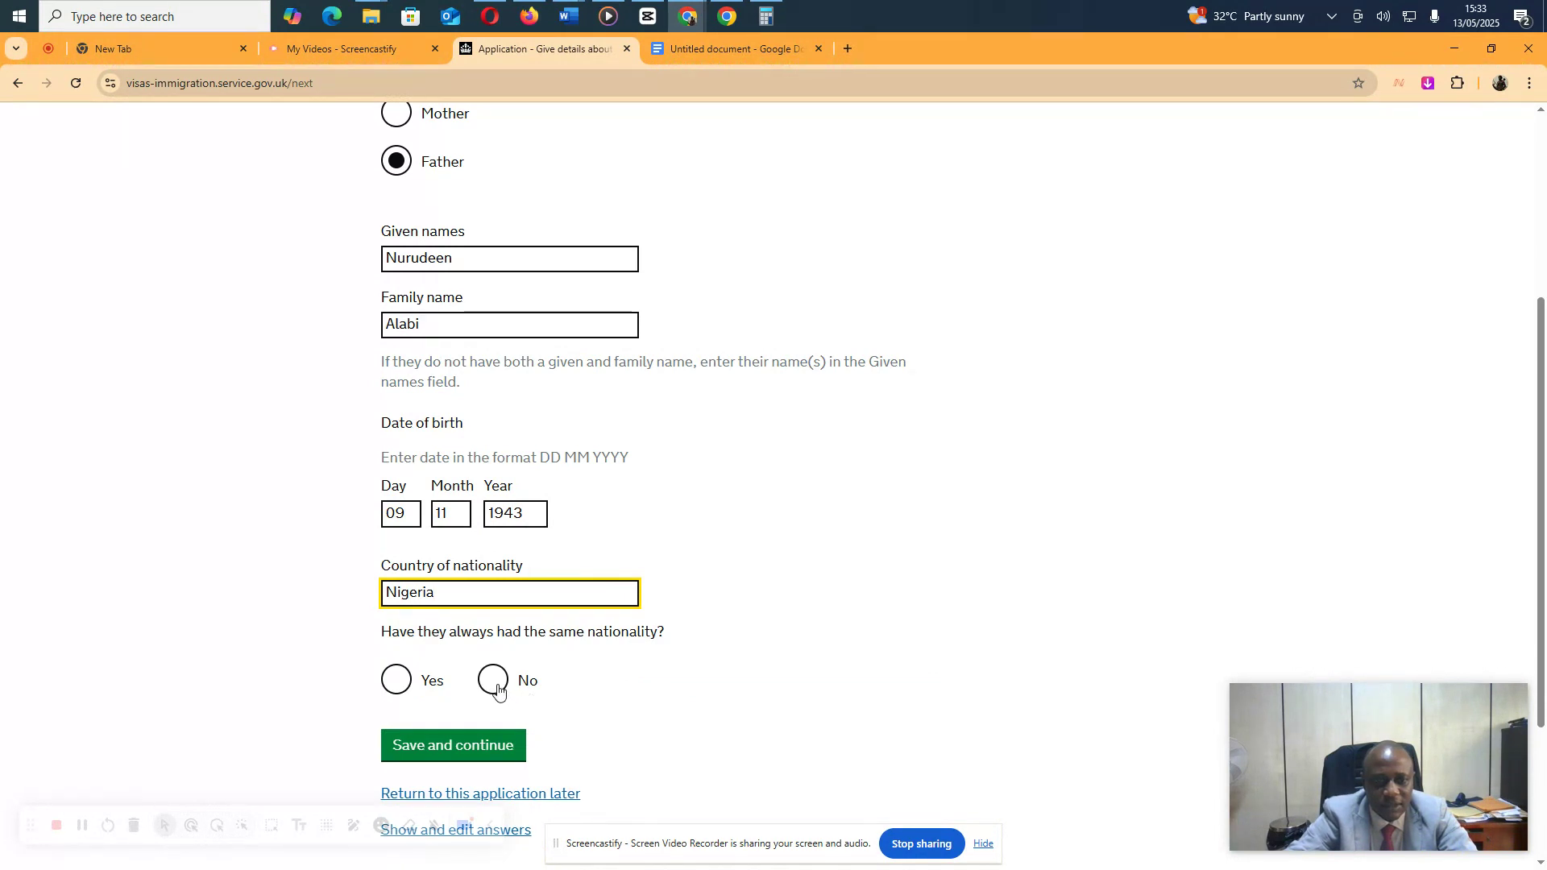
click(398, 680)
click(459, 745)
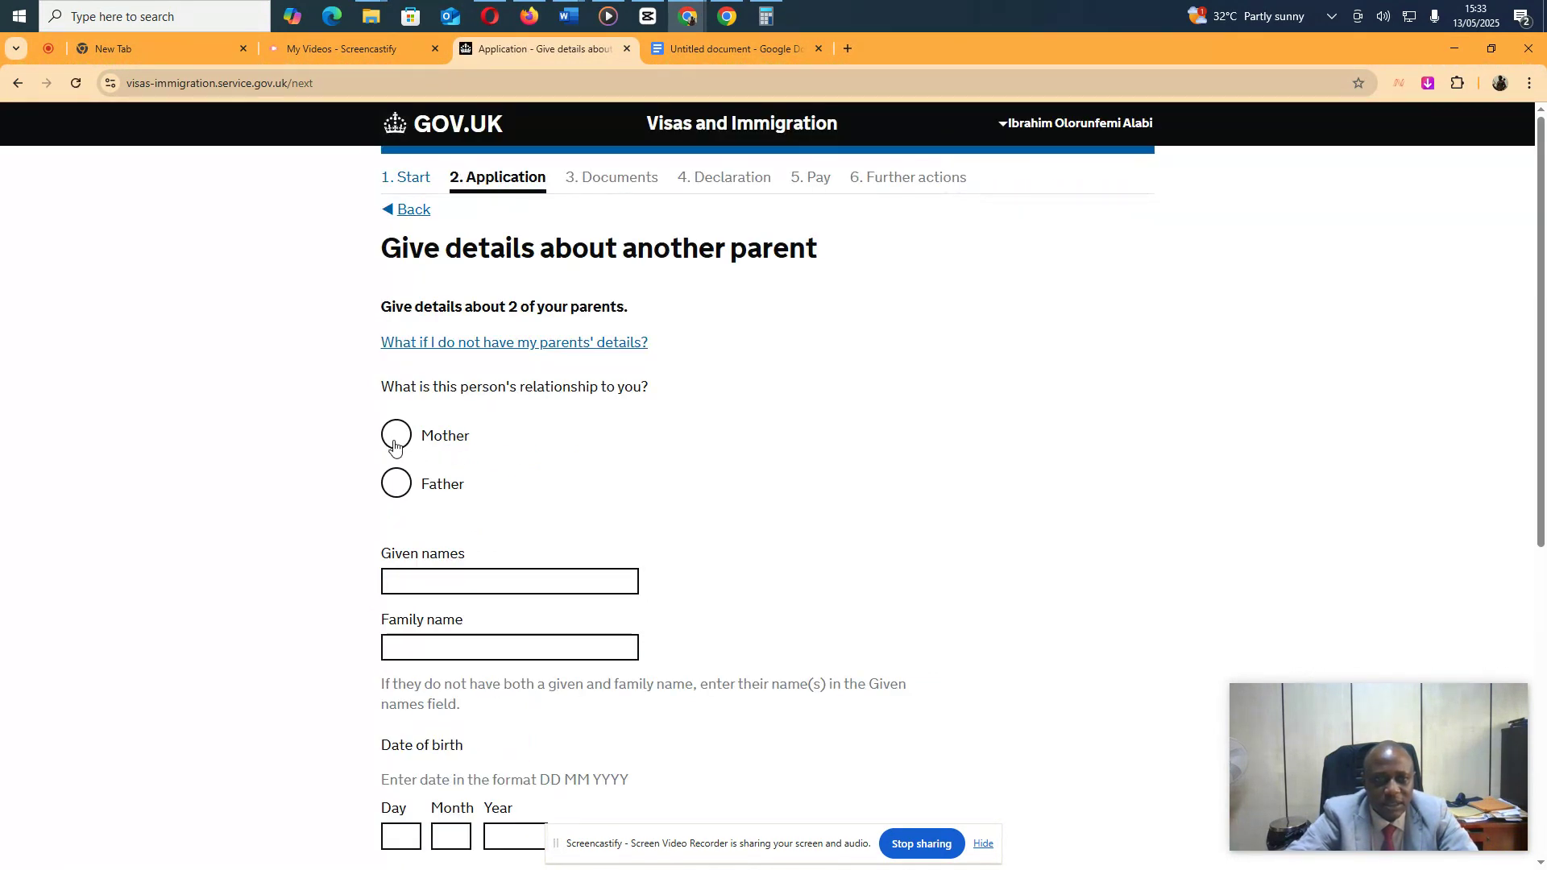
click(413, 441)
click(476, 592)
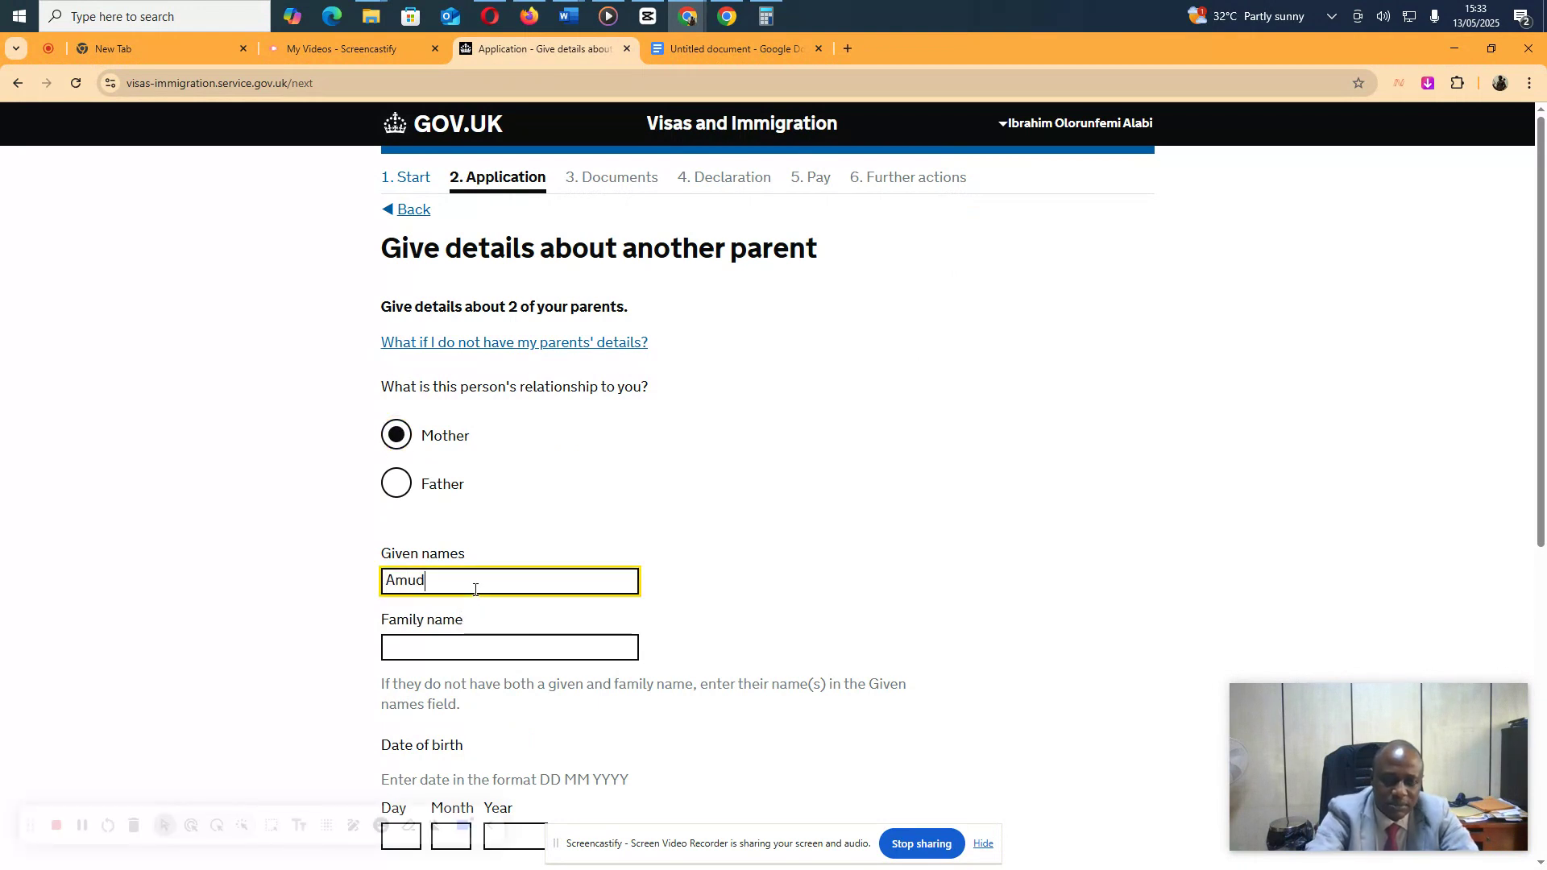
key(Tab)
key(Tab)
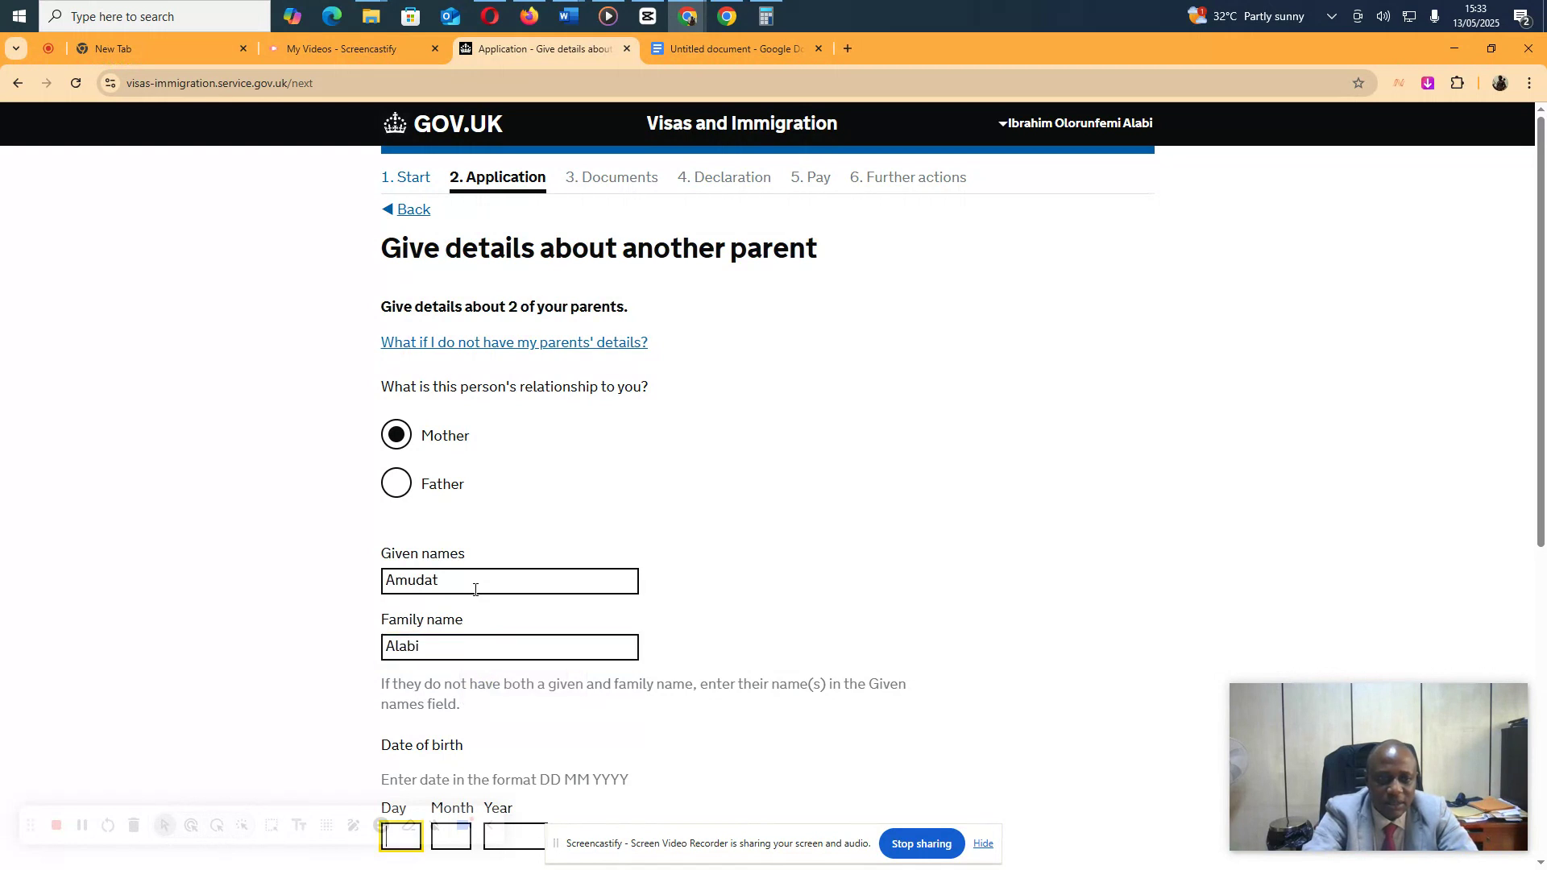
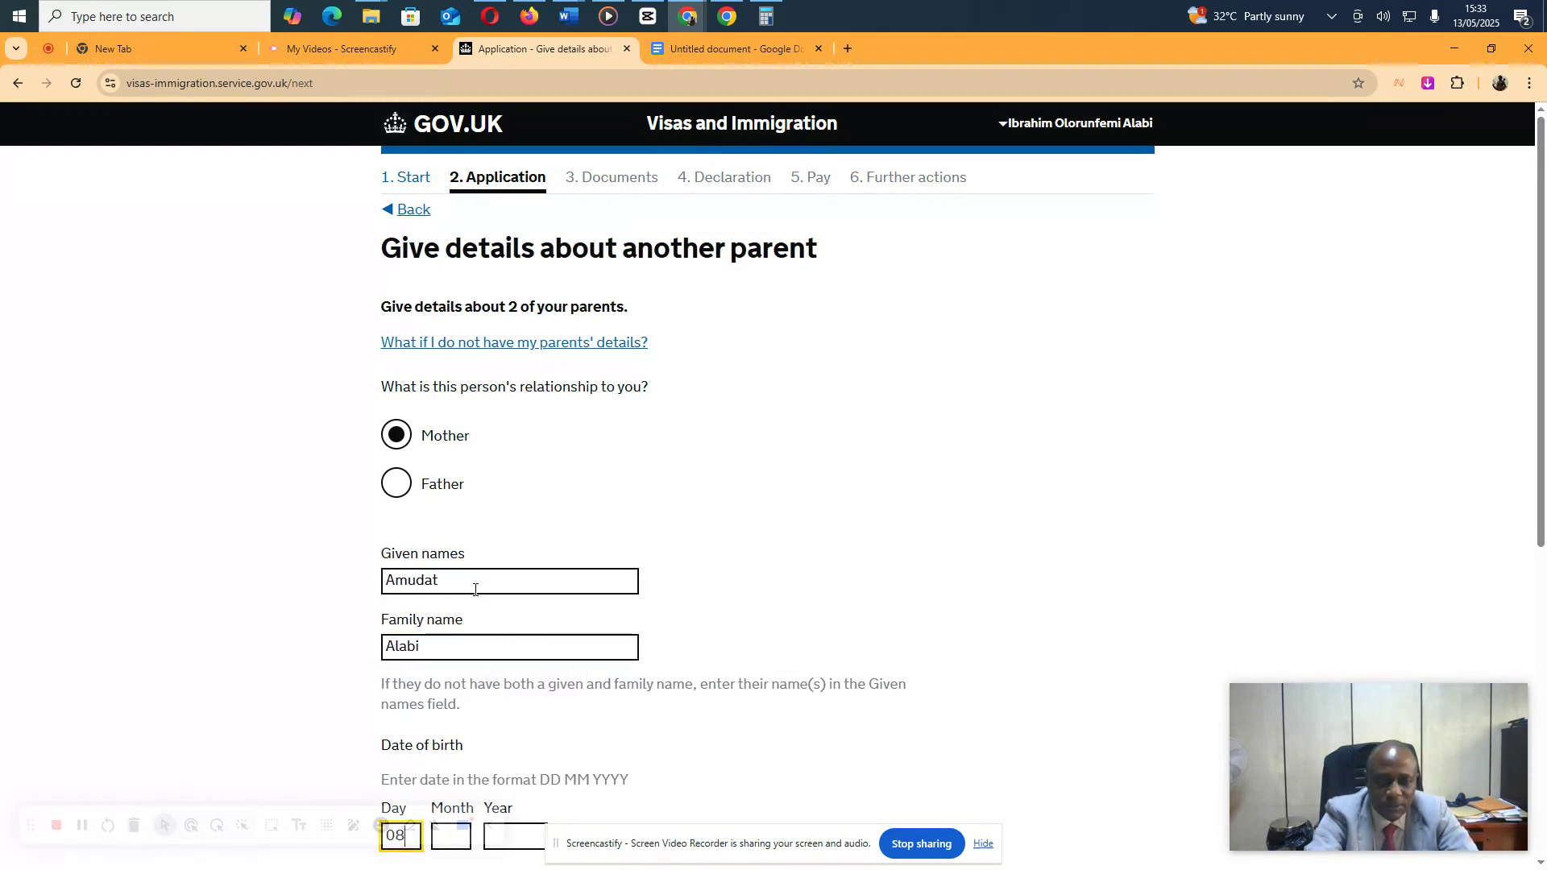
key(Tab)
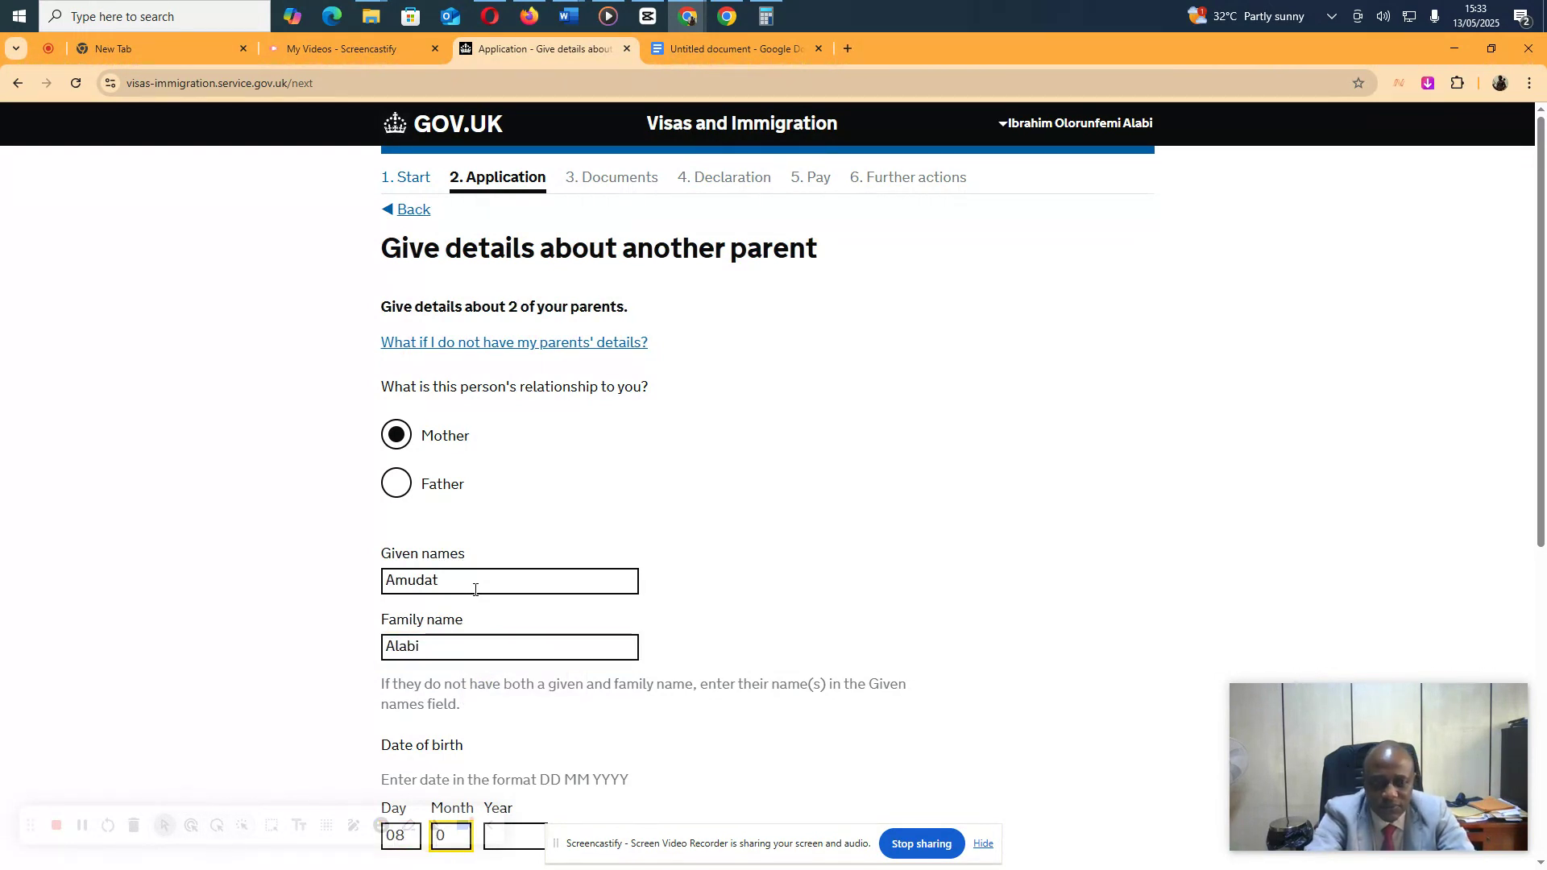
key(Tab)
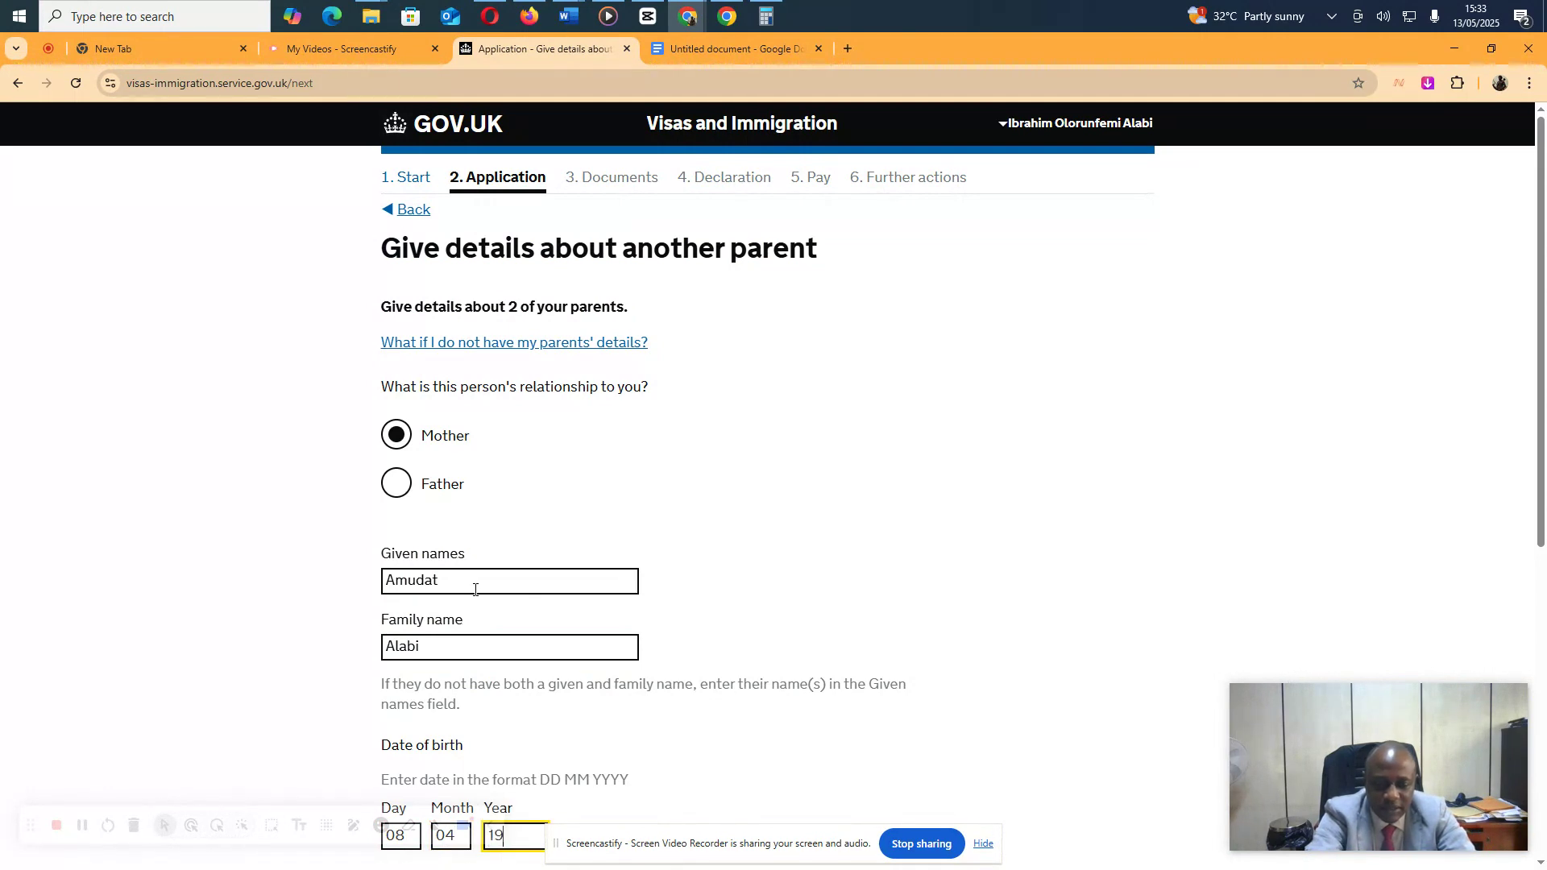
Set the mother's nationality to Nigeria, always the same, and save
scroll(600, 541, down, 4)
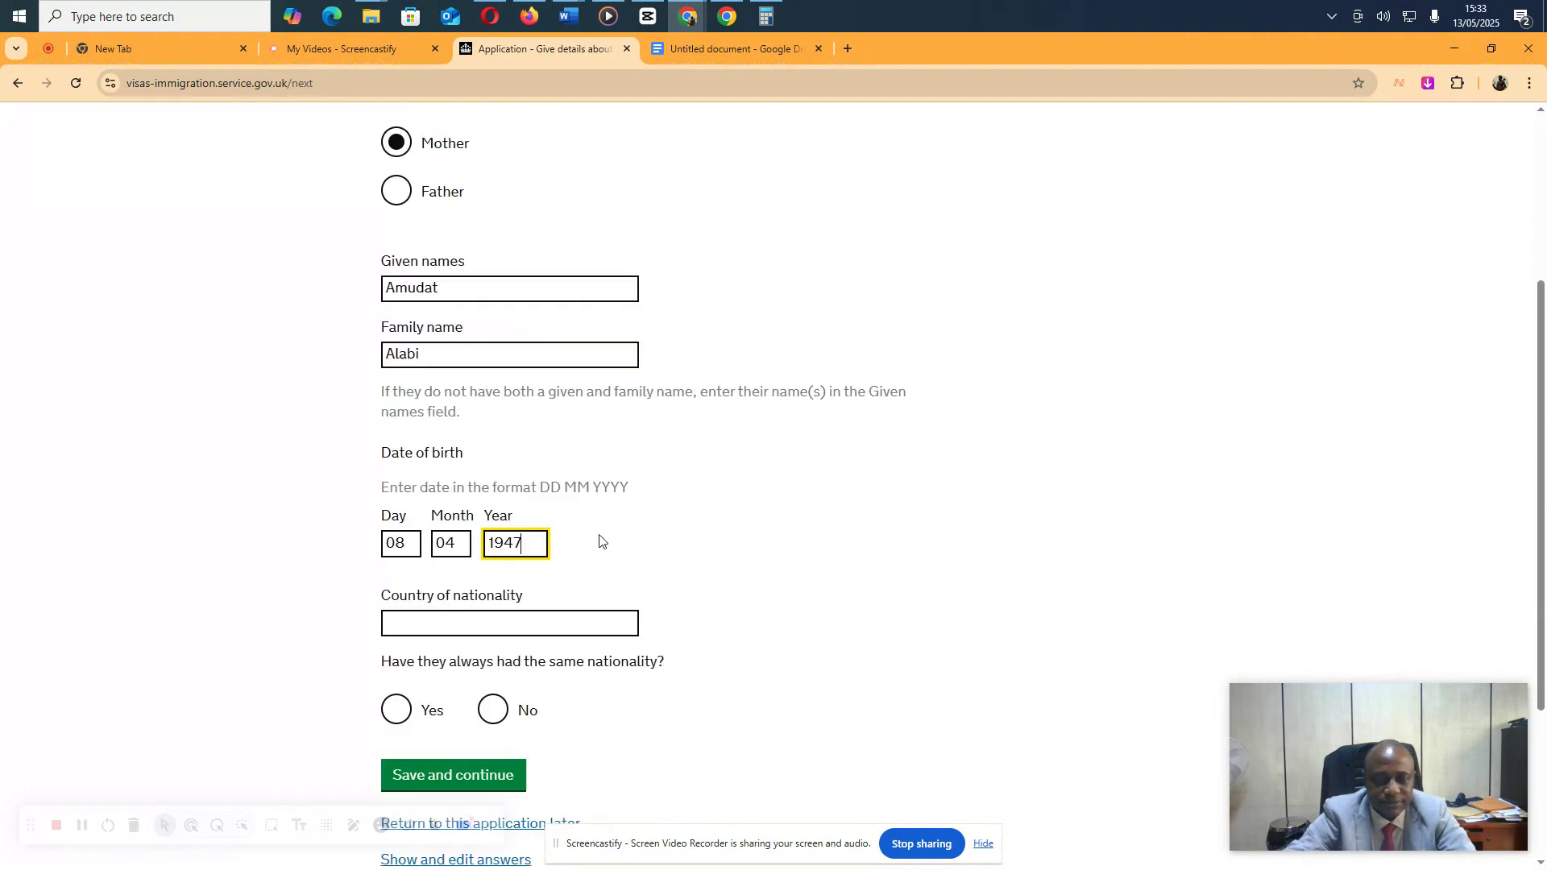
click(521, 588)
text(nige)
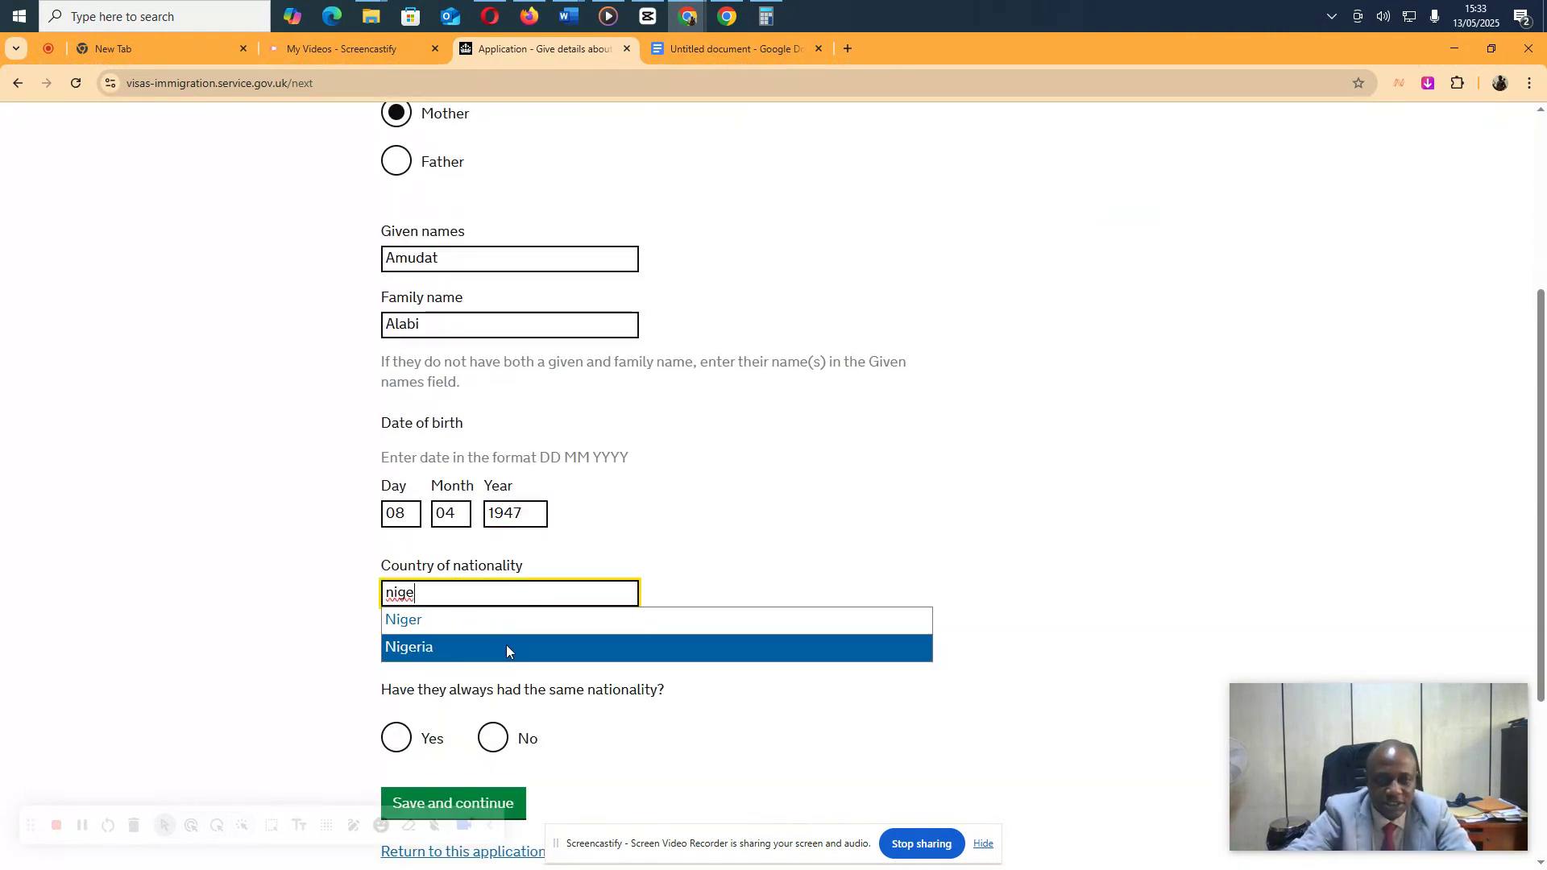
click(506, 645)
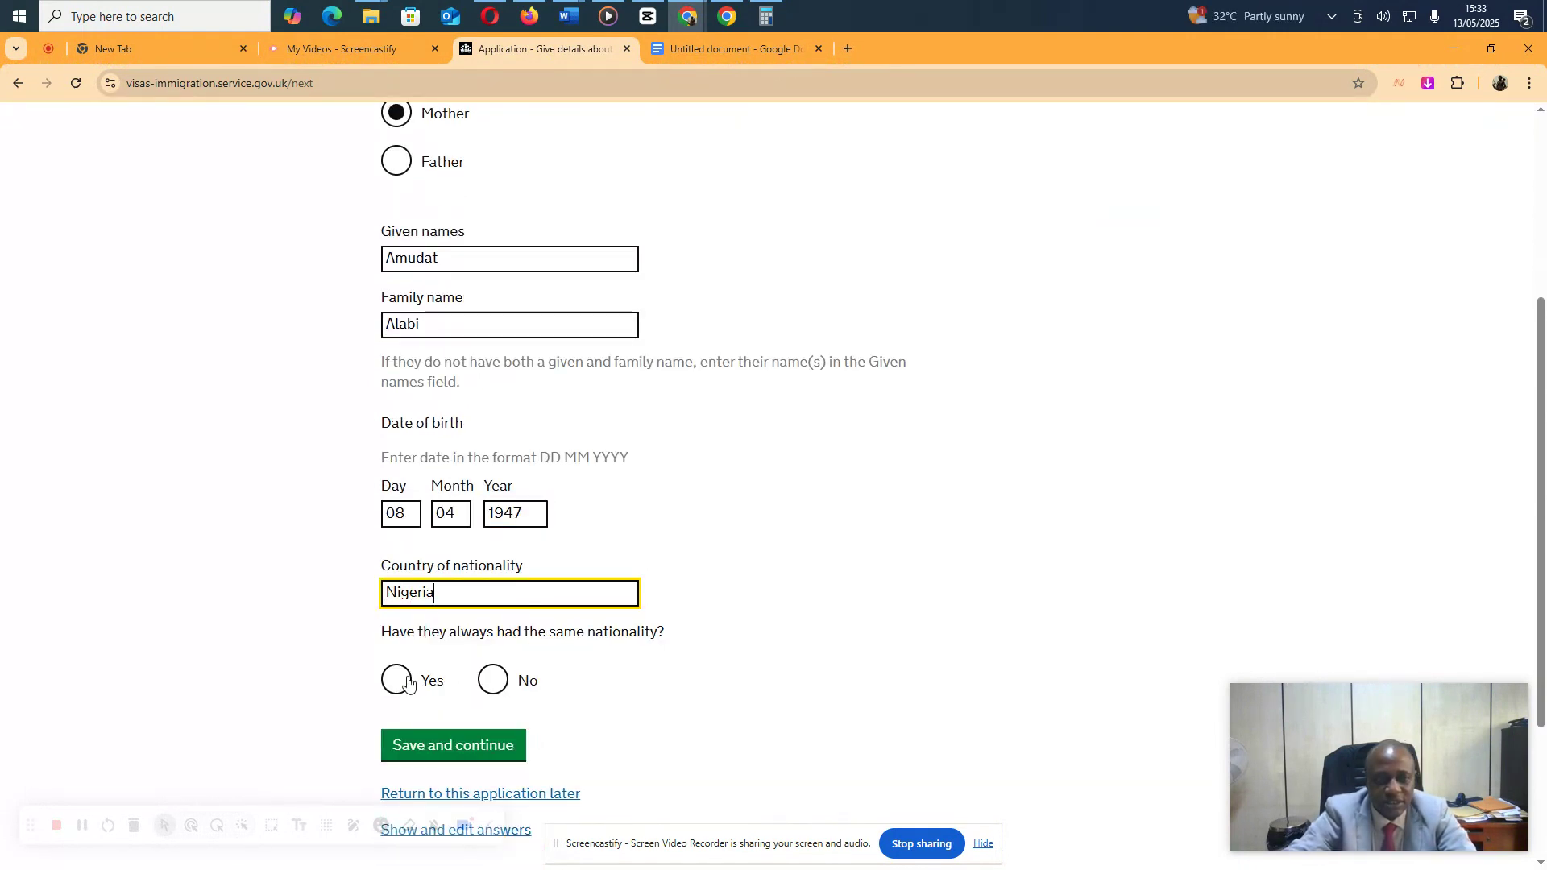
click(396, 679)
click(477, 745)
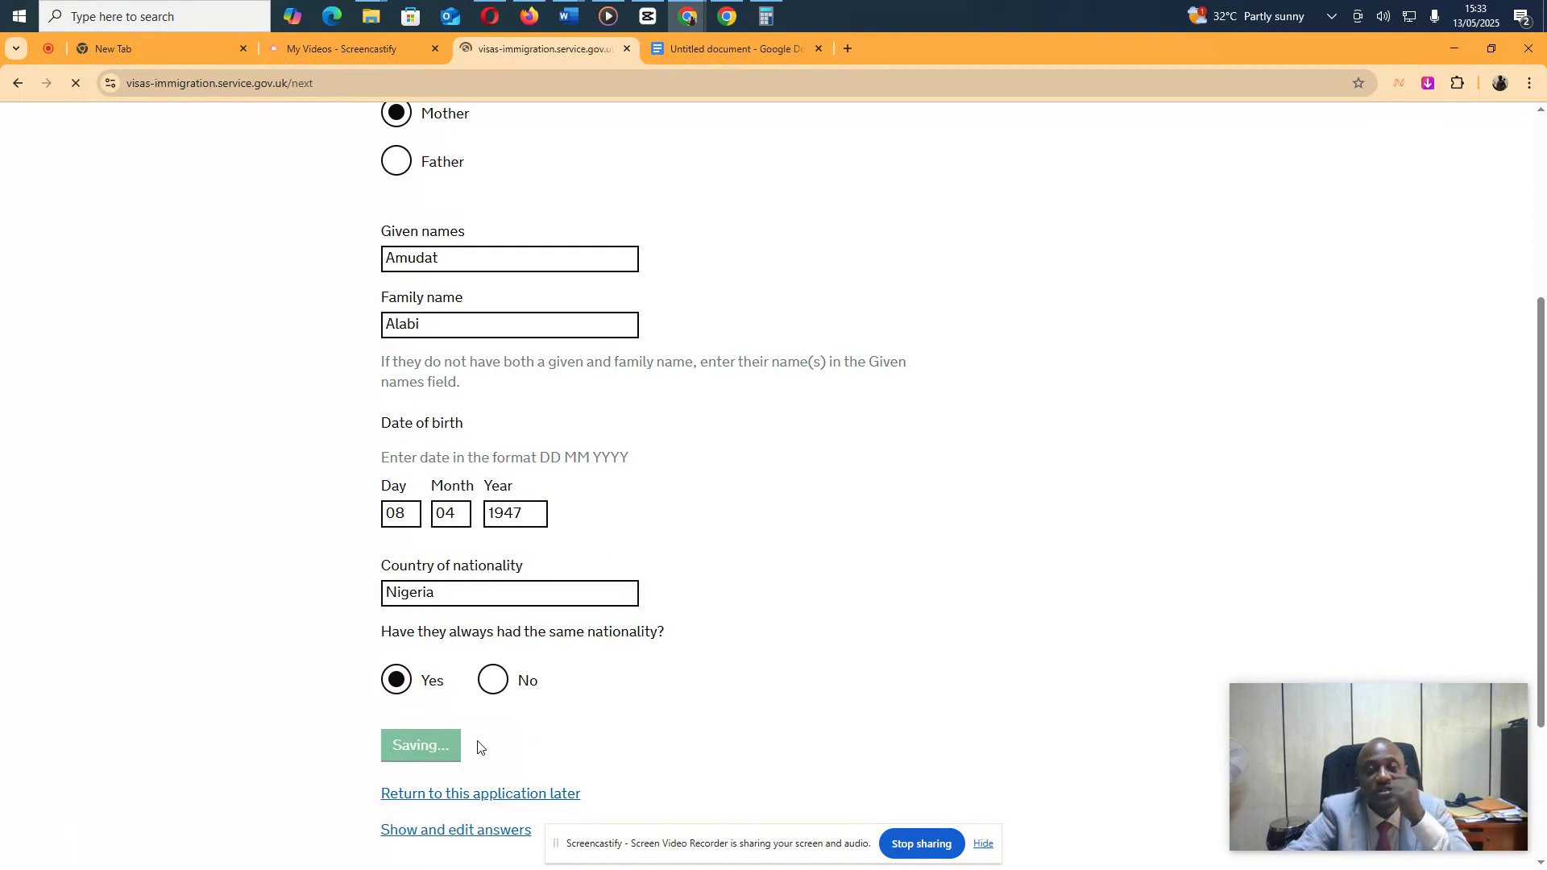
Answer No to family in the UK, organised group and travel companion, and Yes to UK accommodation
click(492, 521)
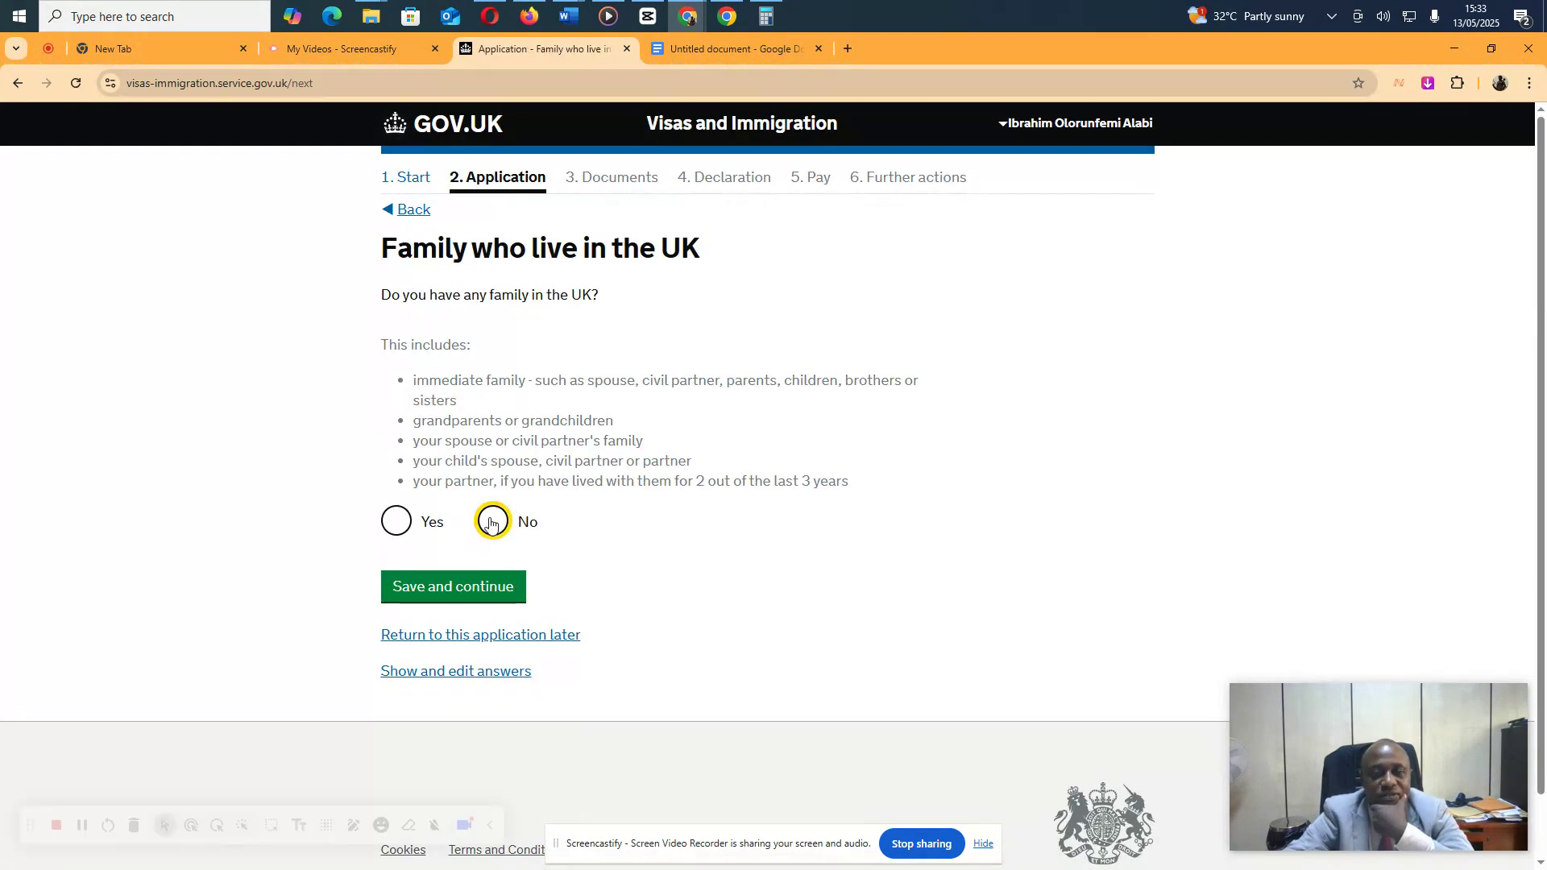
click(463, 589)
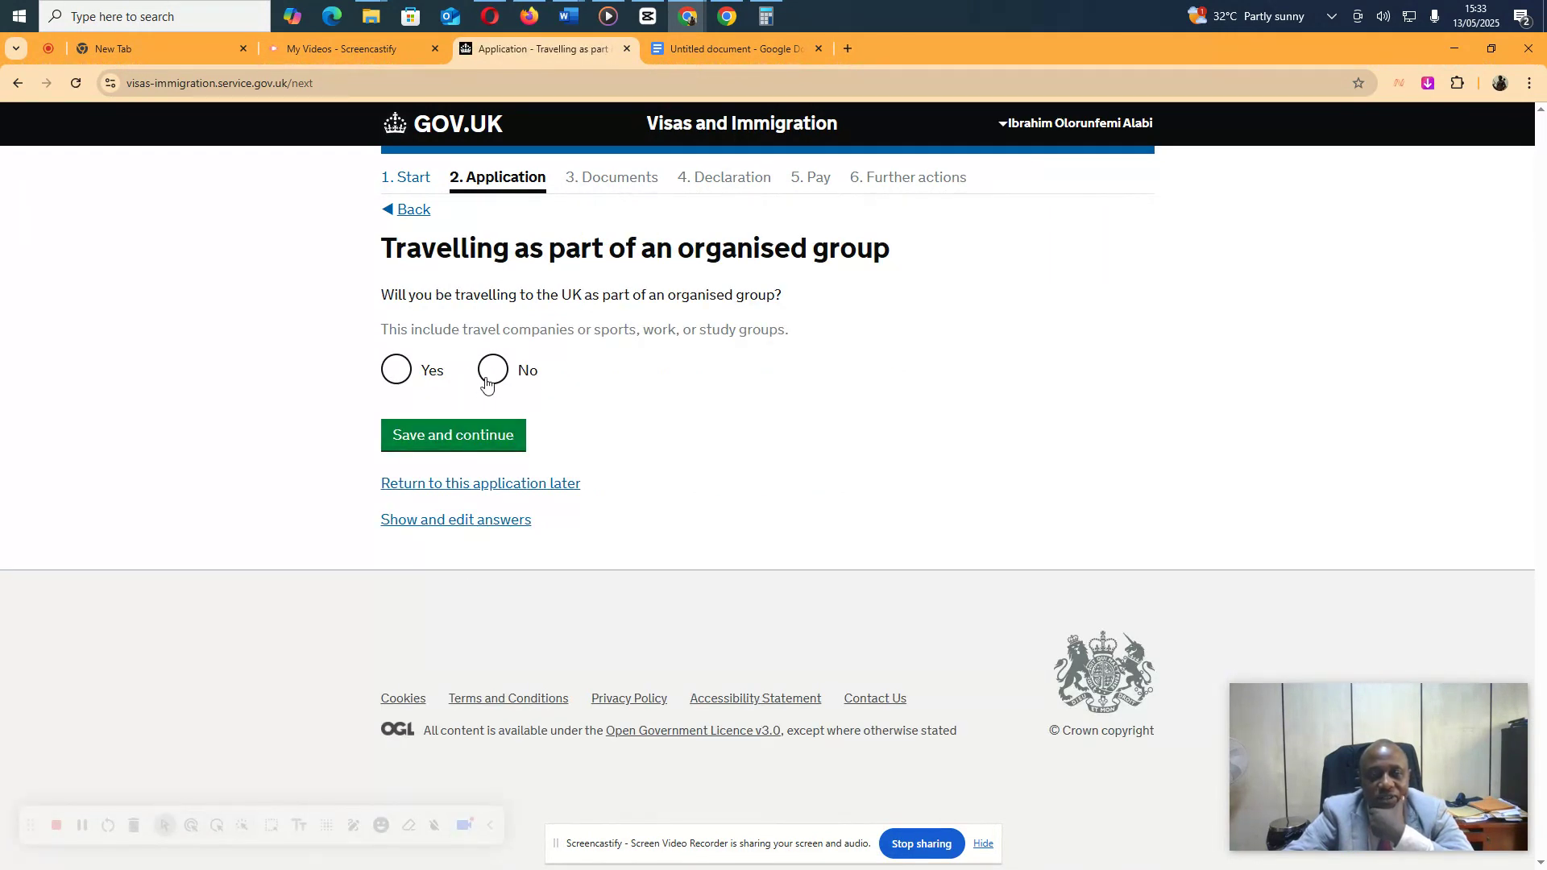
click(494, 369)
click(453, 436)
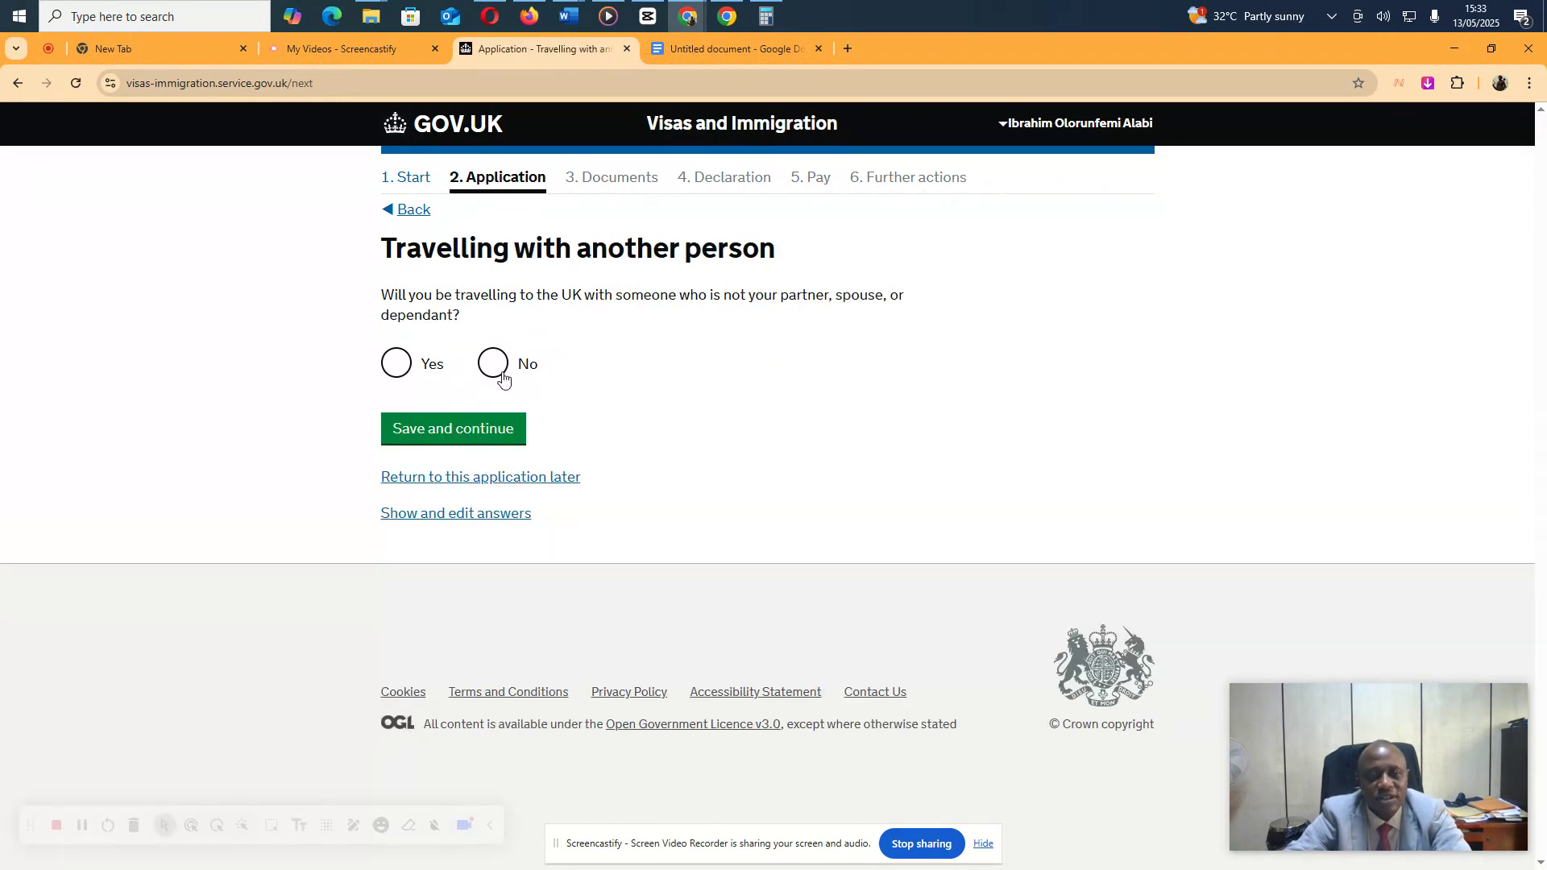
click(493, 364)
click(484, 429)
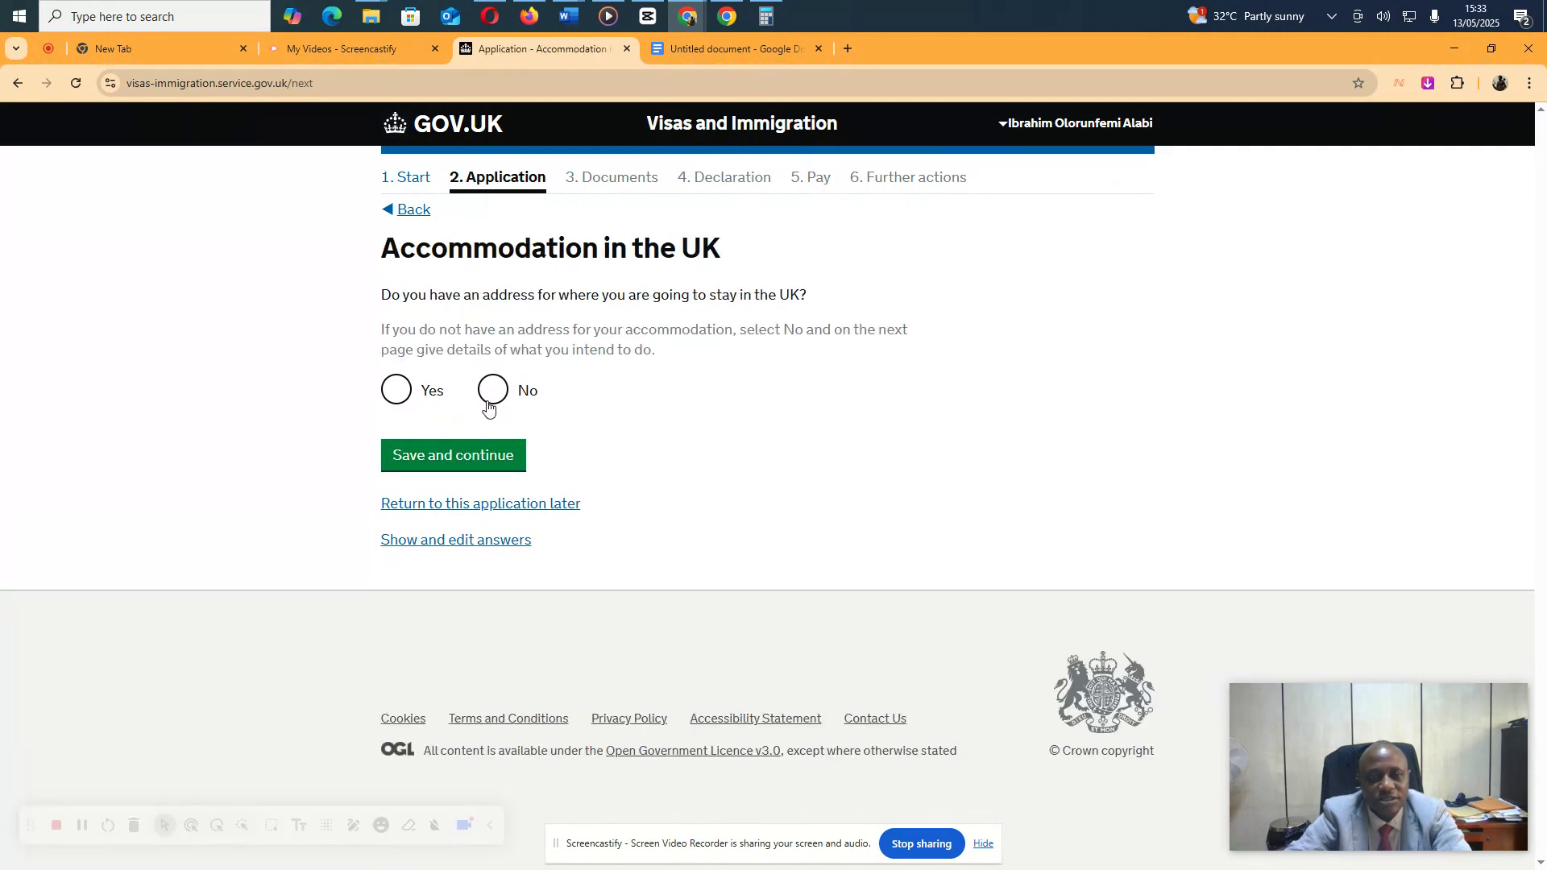
click(389, 392)
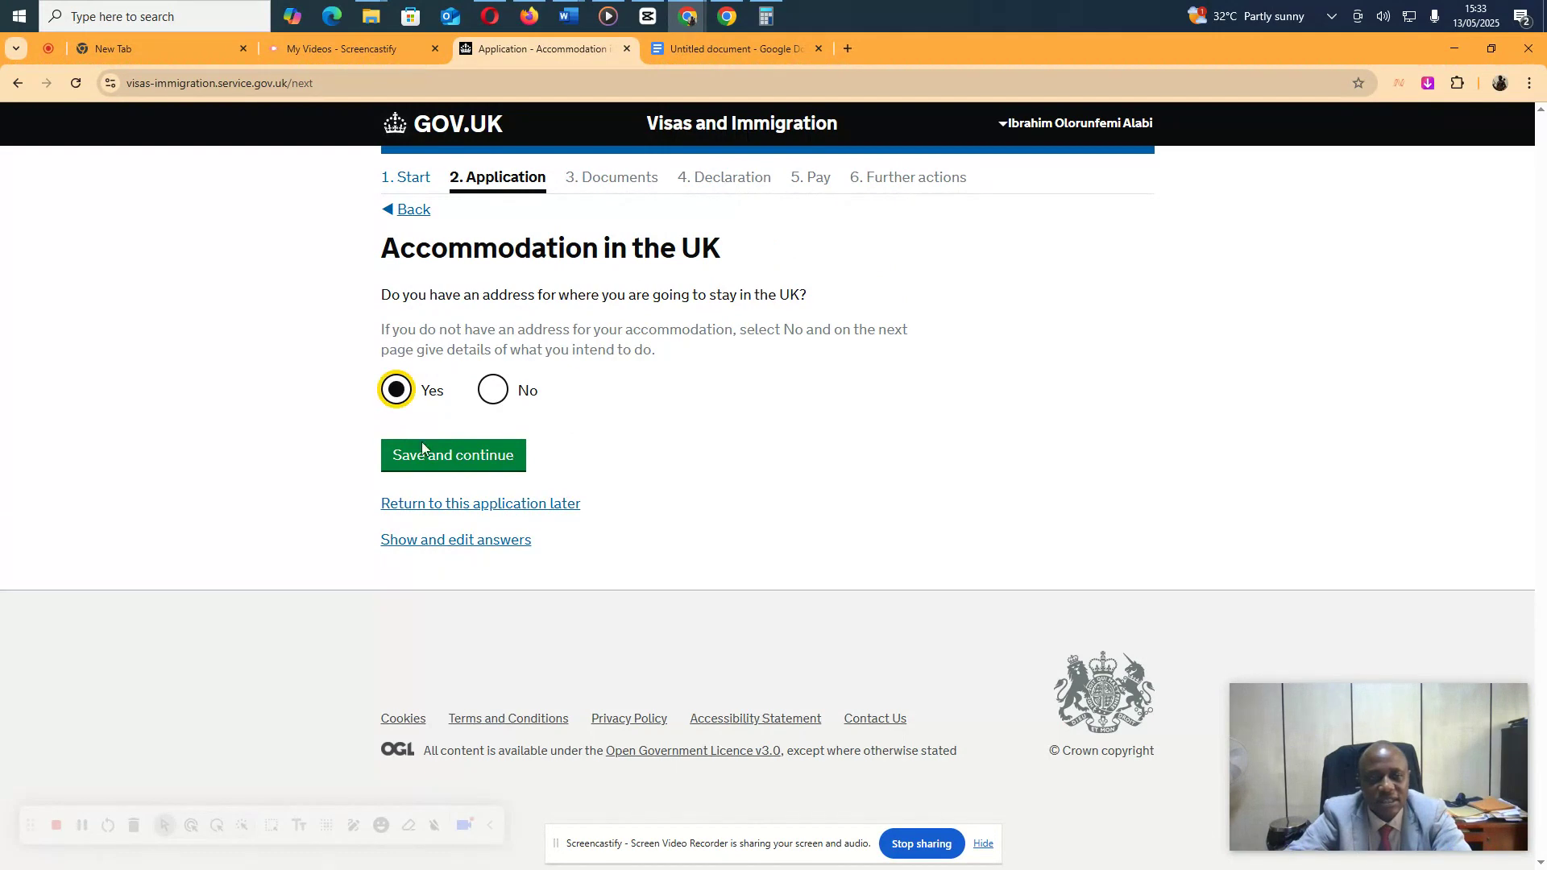
click(430, 458)
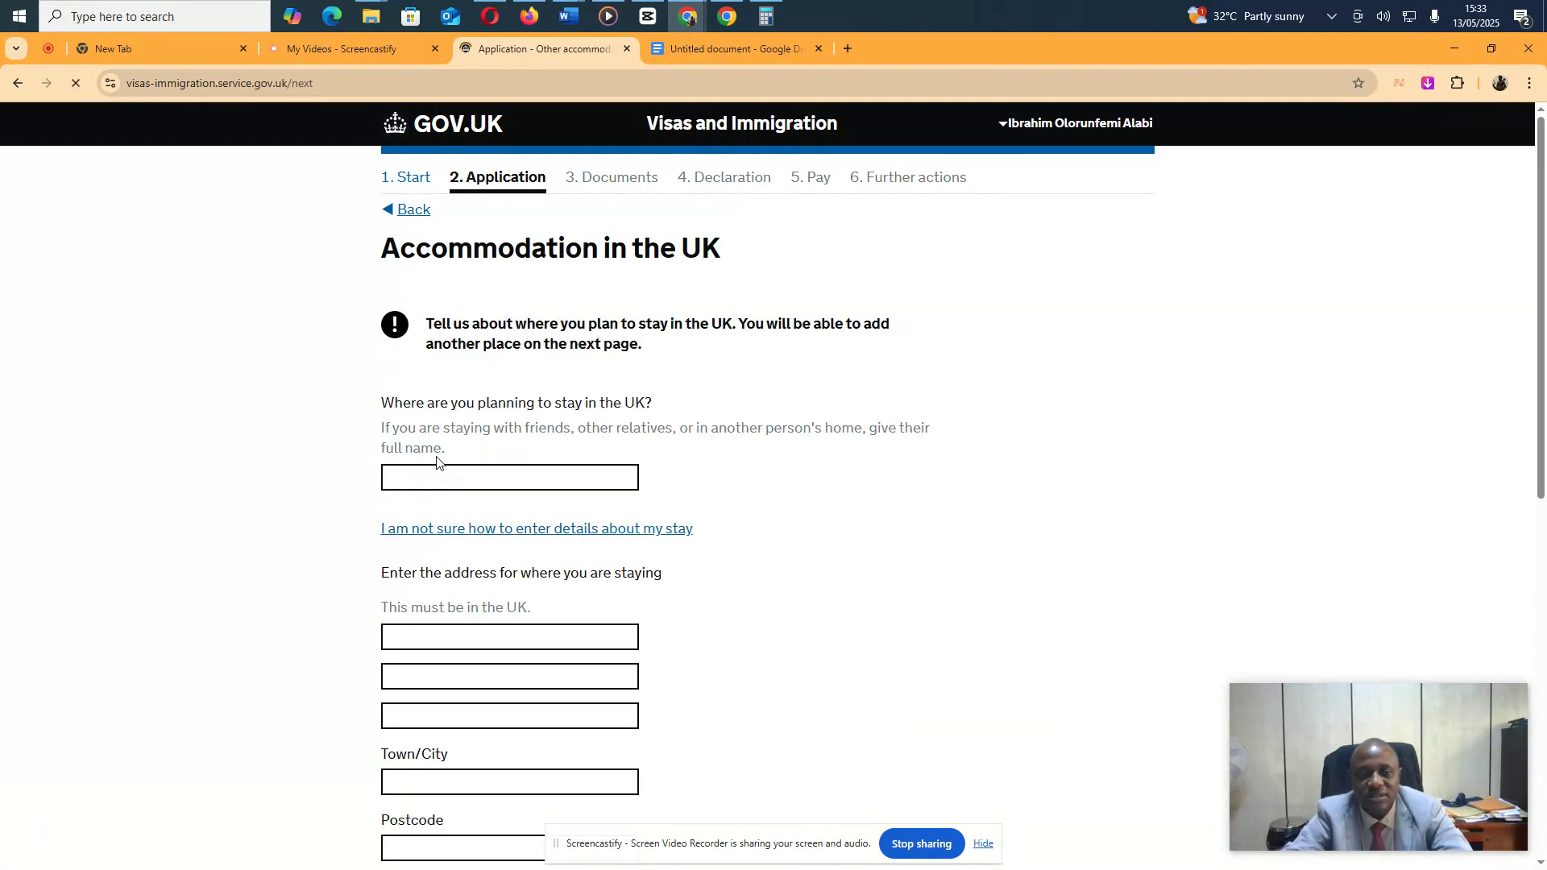
Enter London Inn as the accommodation with its street and town London, then open a new browser tab
click(452, 481)
text(Lon)
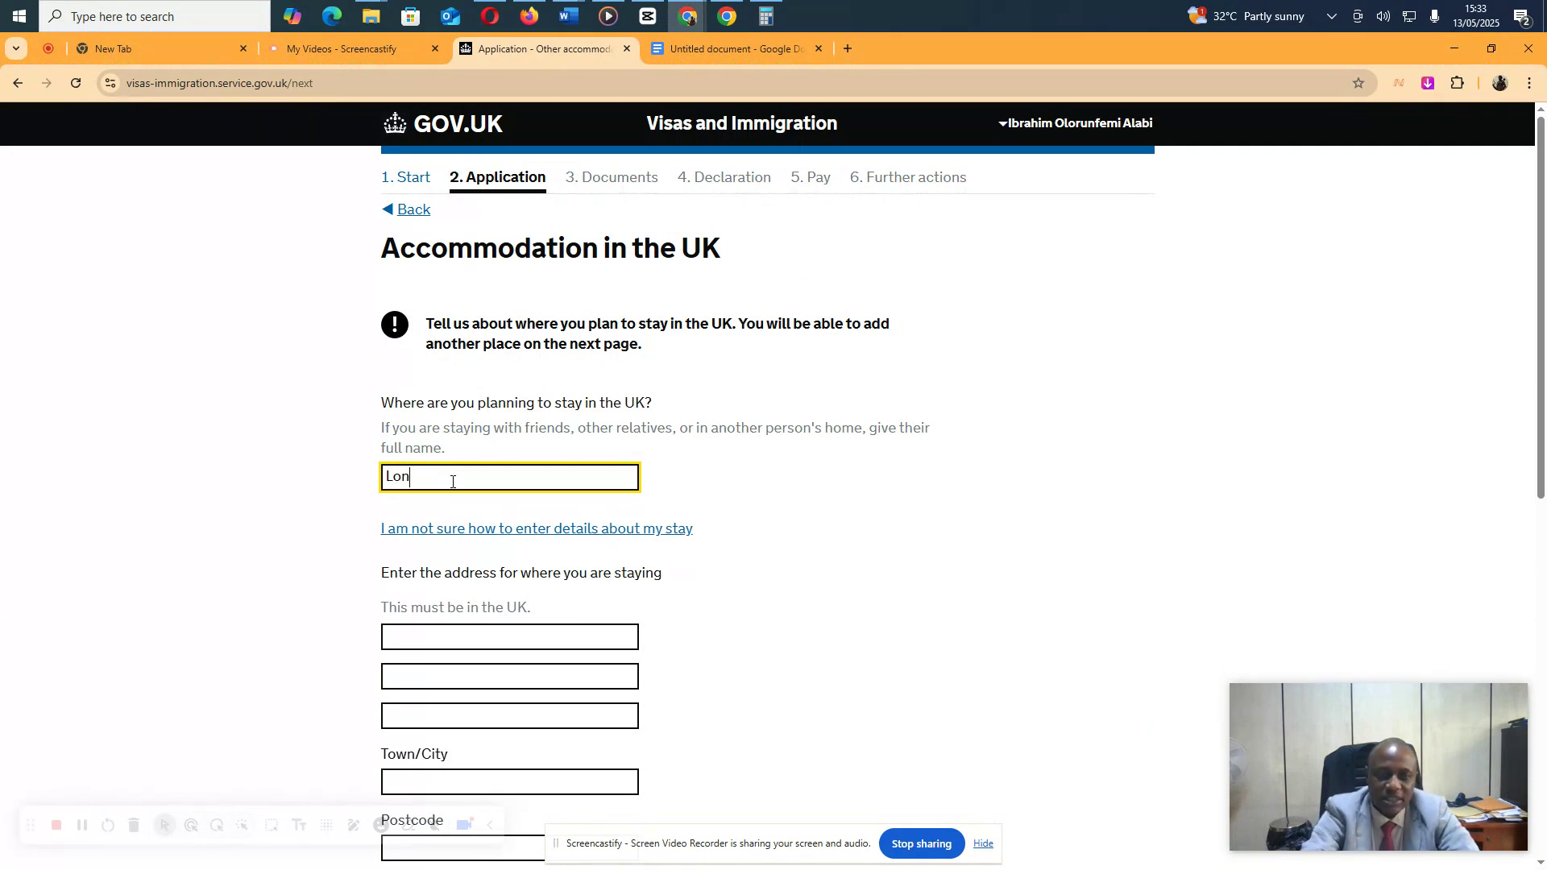
text(don Inn)
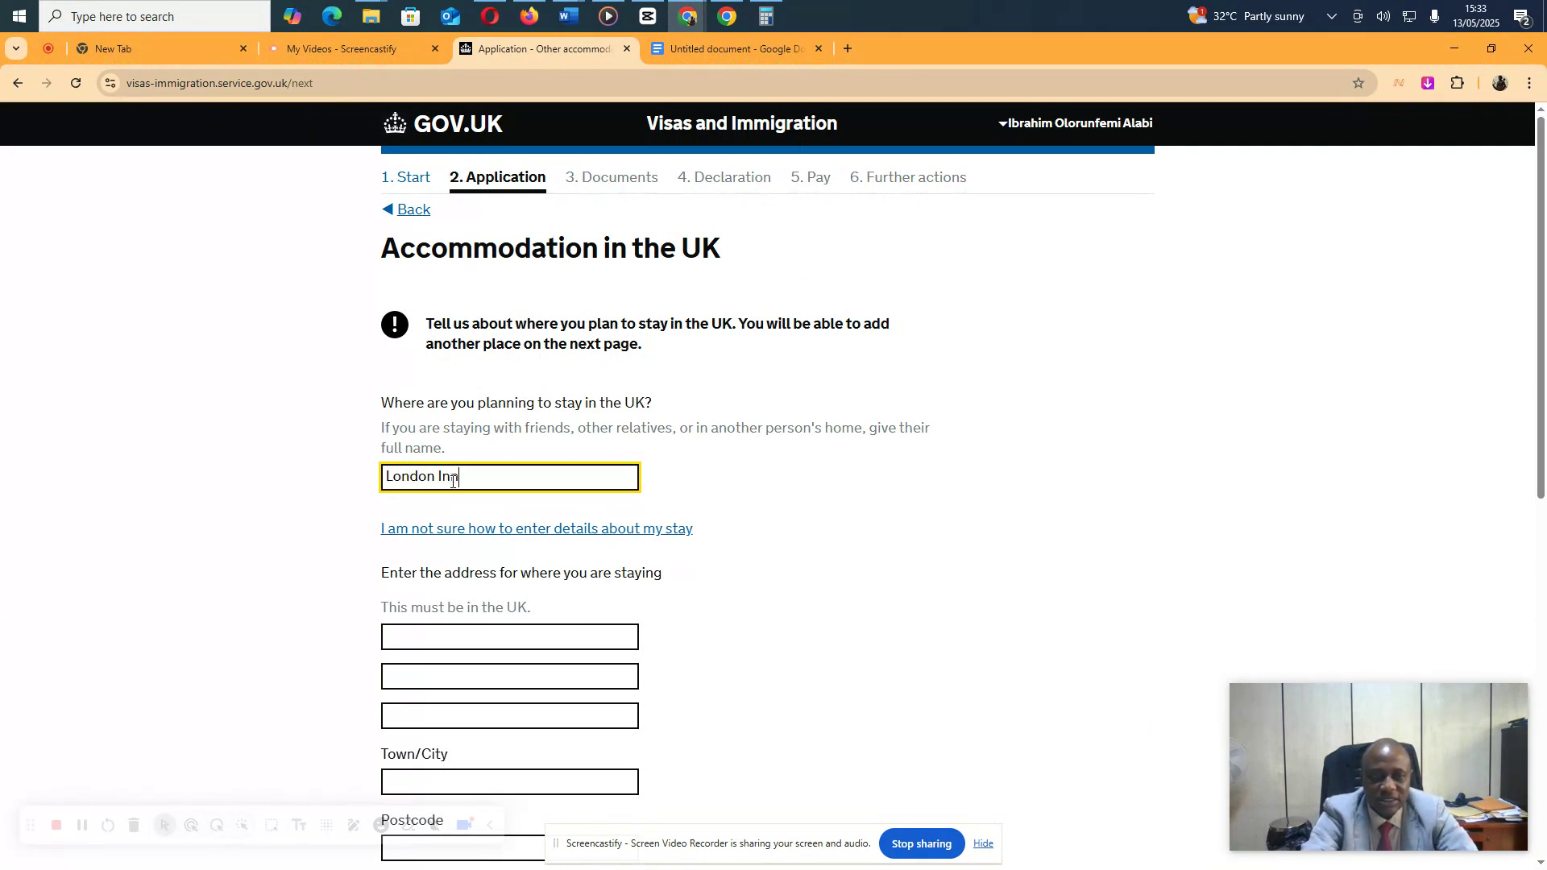
key(Tab)
key(Tab)
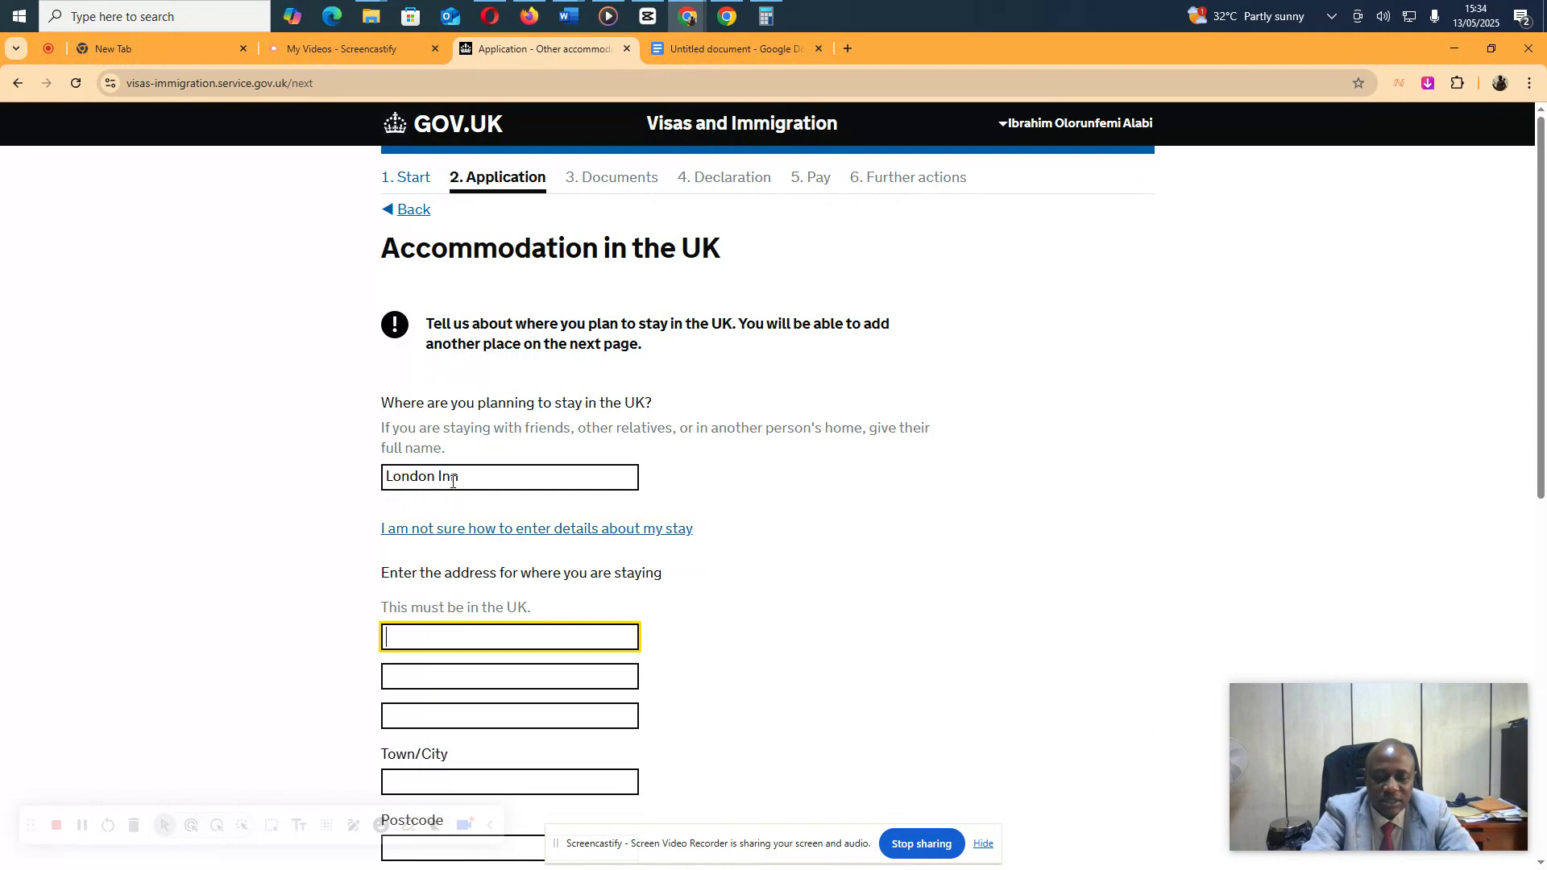
text(Surbito)
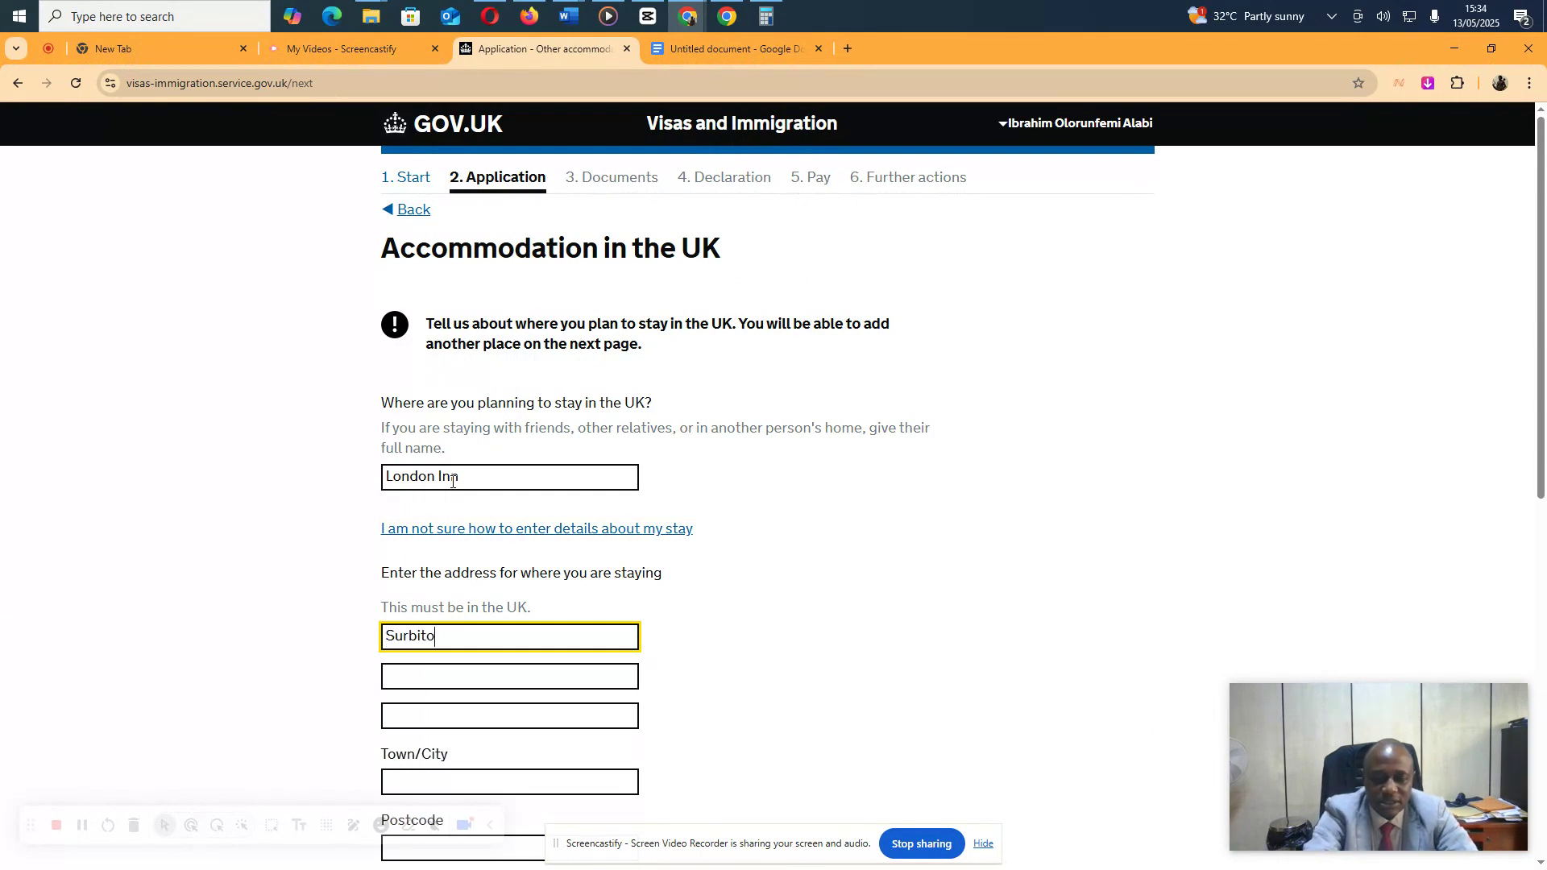
text(n Drive)
key(Tab)
key(Tab)
key(Tab)
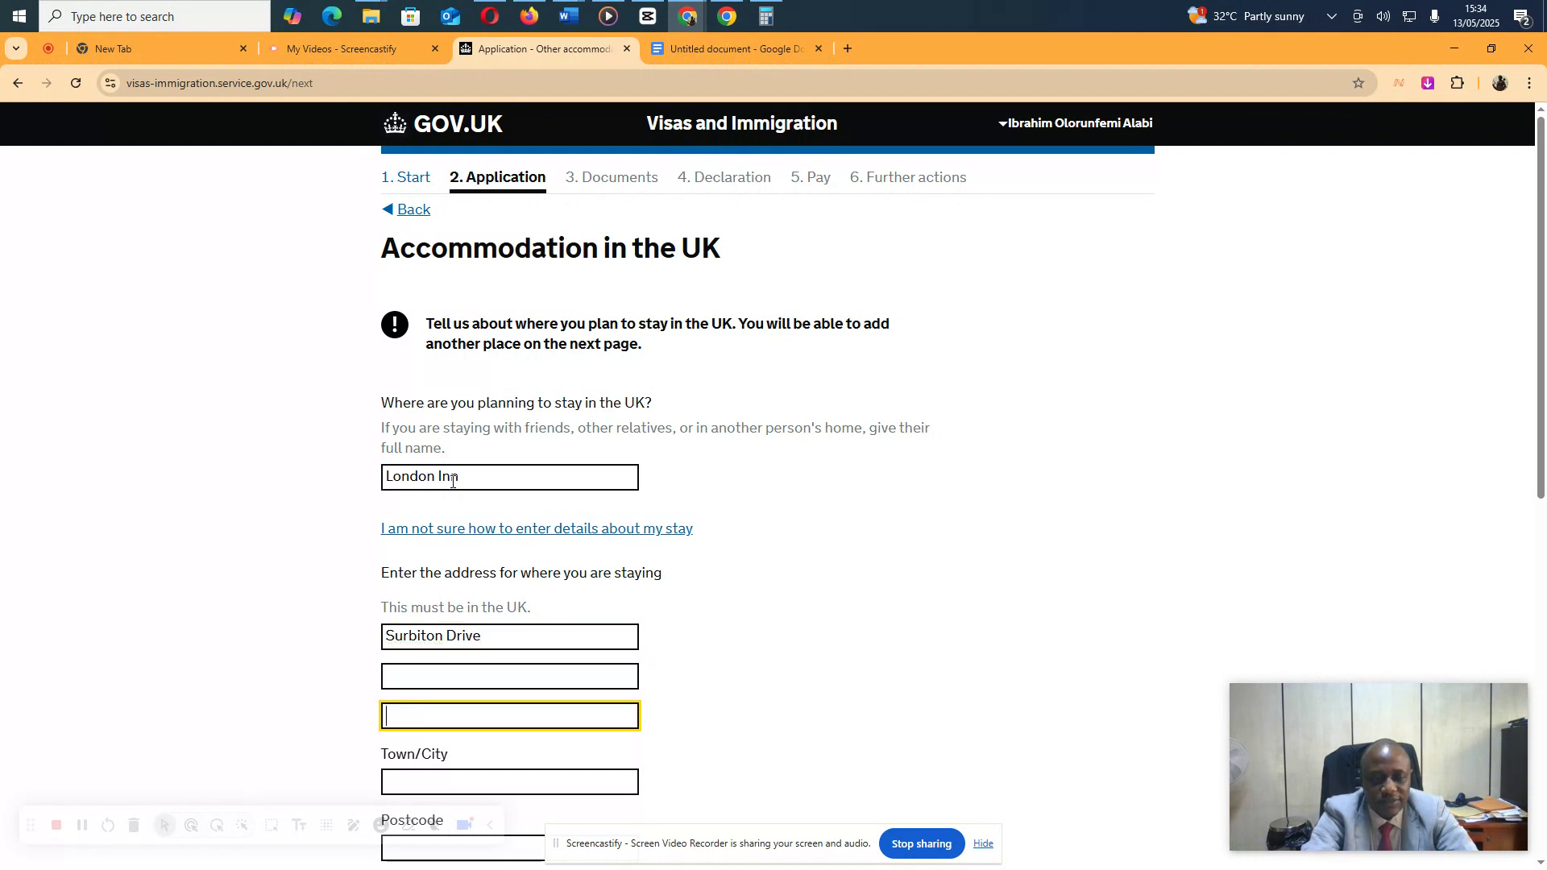
text(London)
key(Tab)
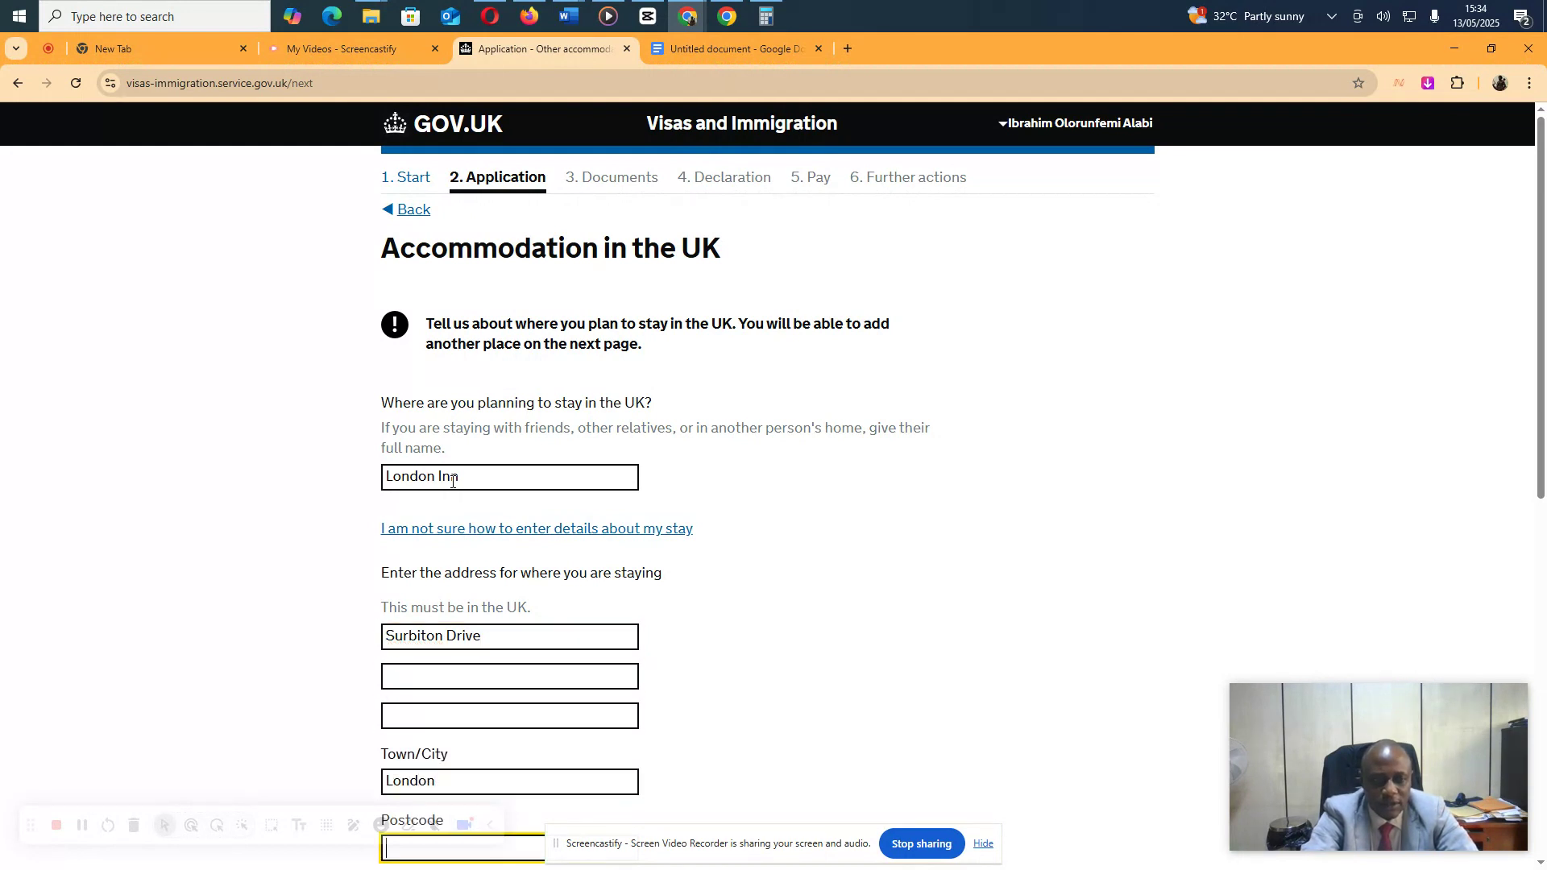
scroll(528, 442, down, 2)
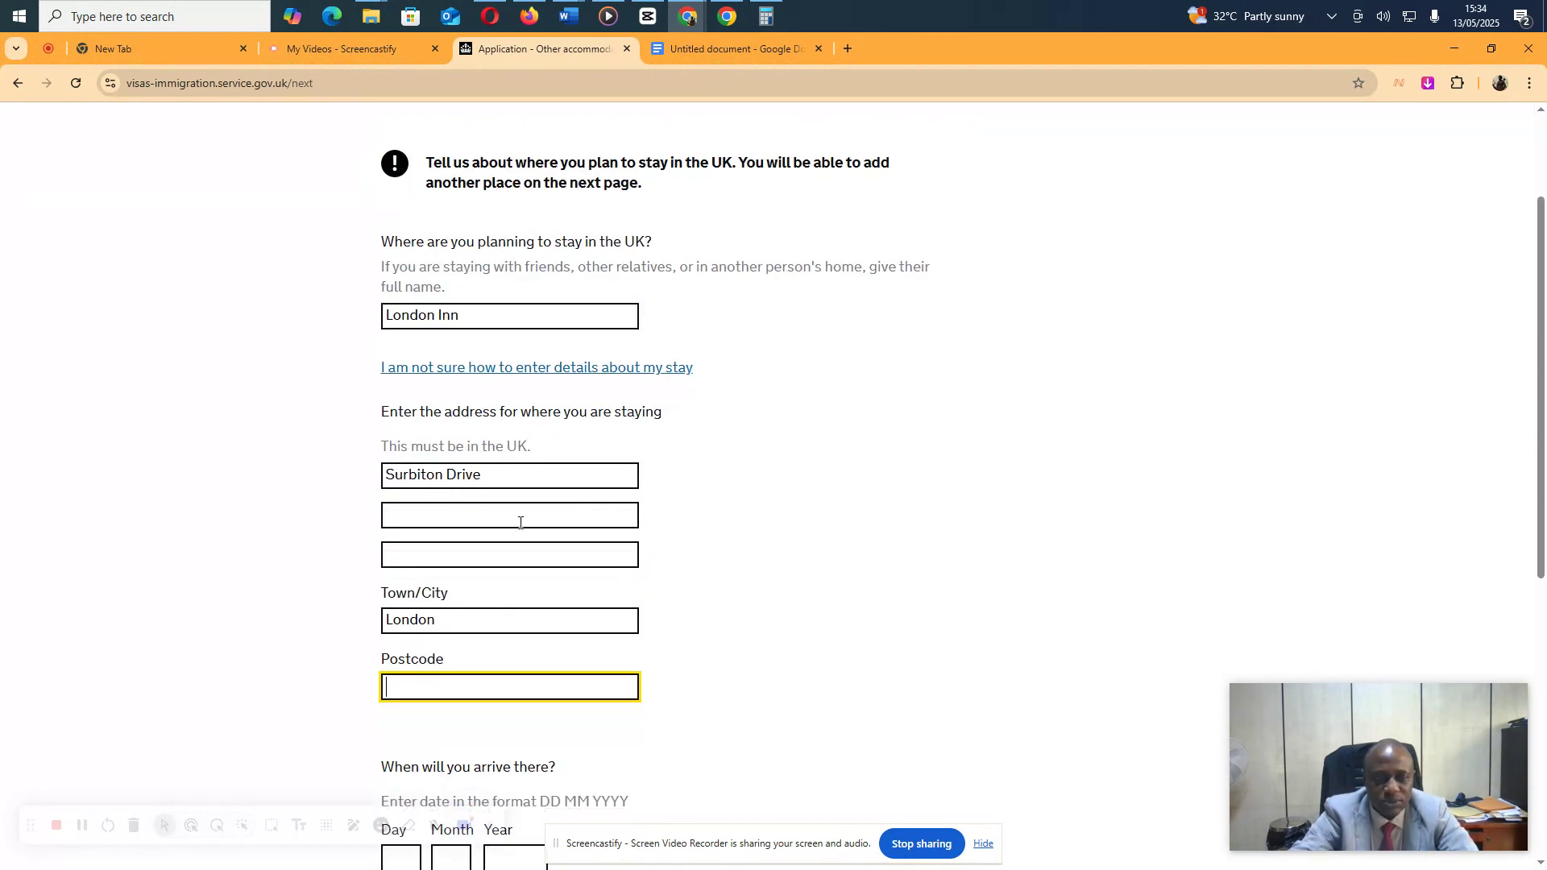
click(846, 48)
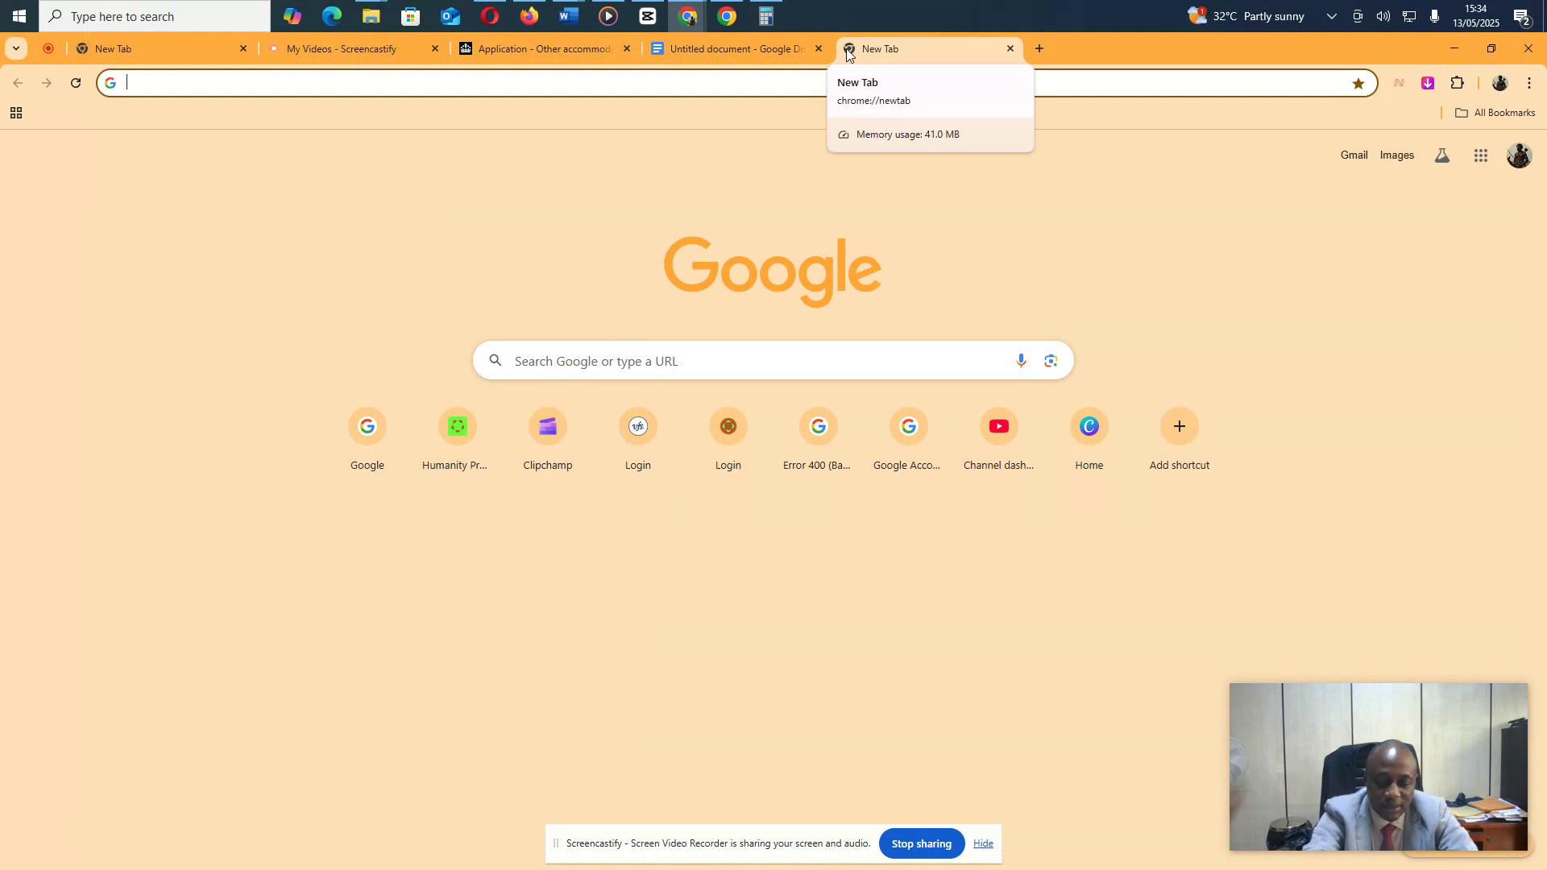
Search Google for 'surbiton post codes' in a new tab to find a Surbiton postcode
text(goo)
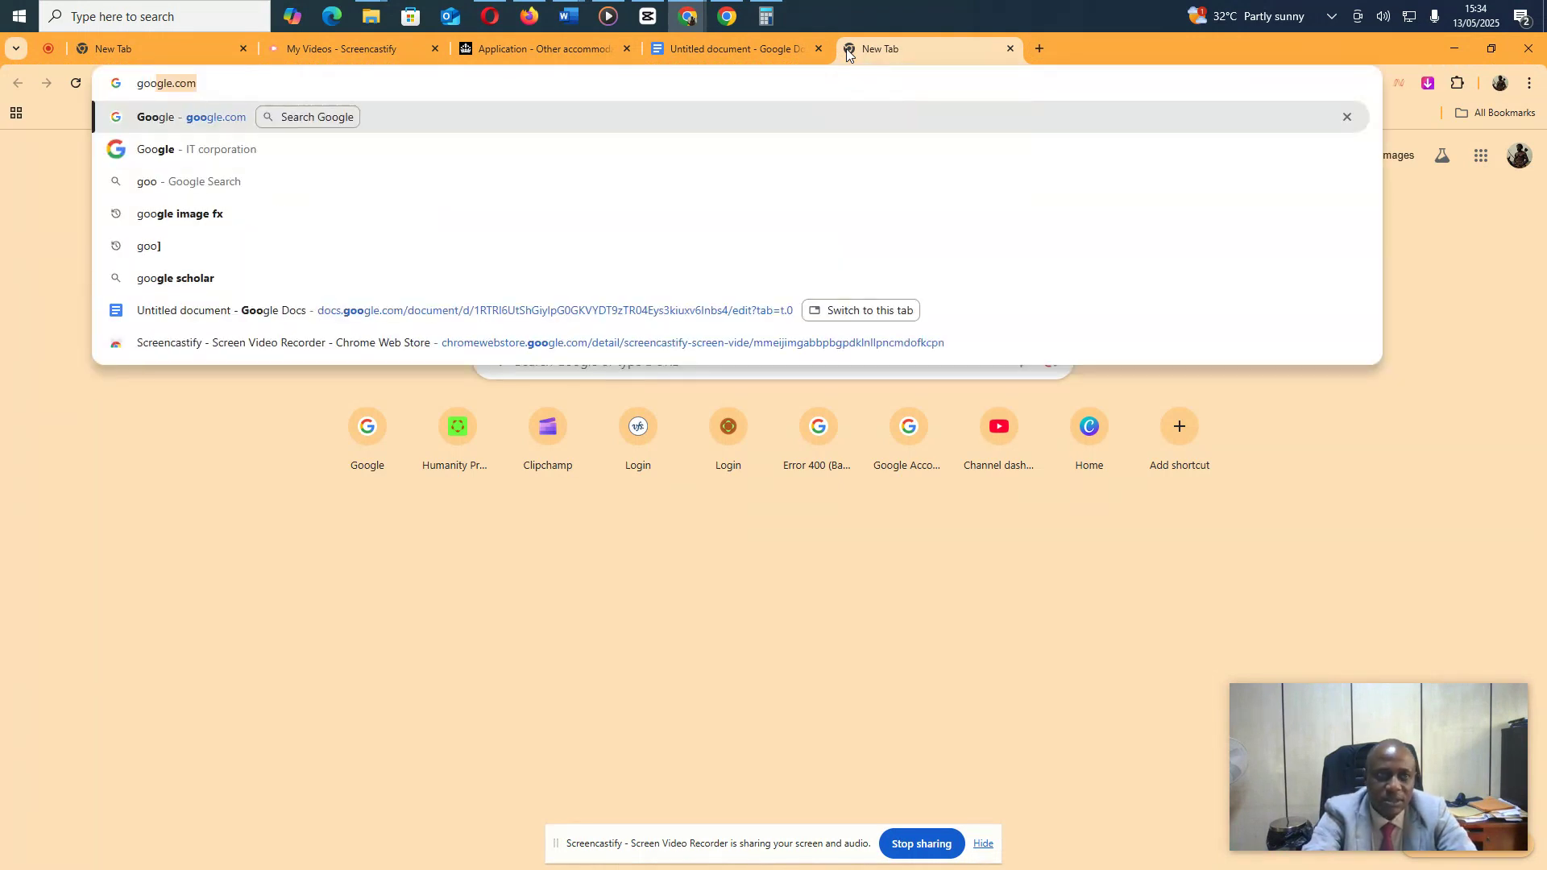
key(Return)
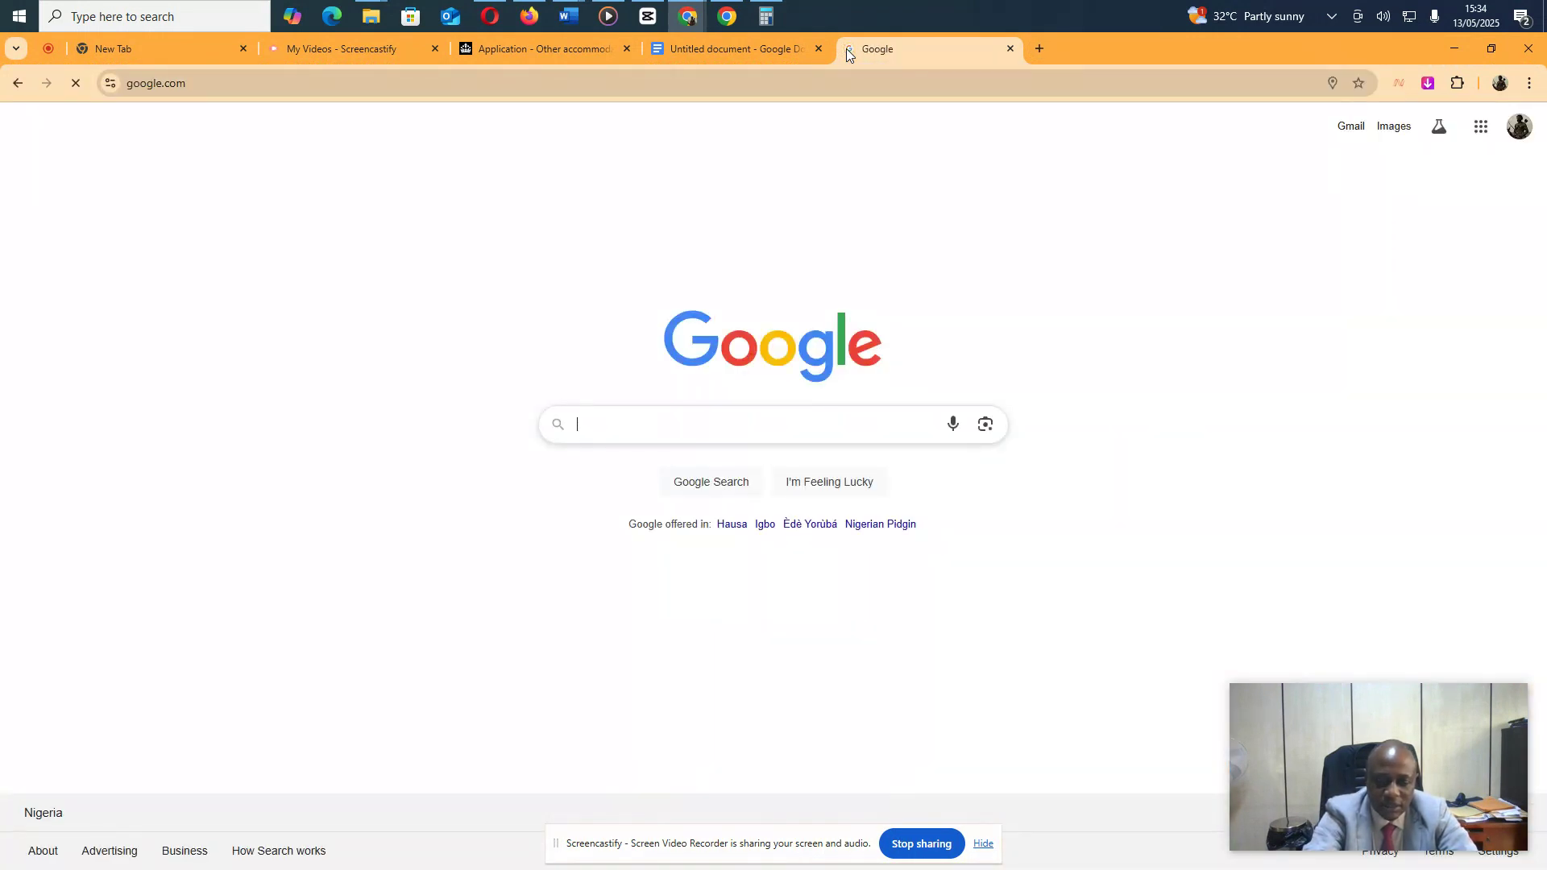
text(surbiton post codes)
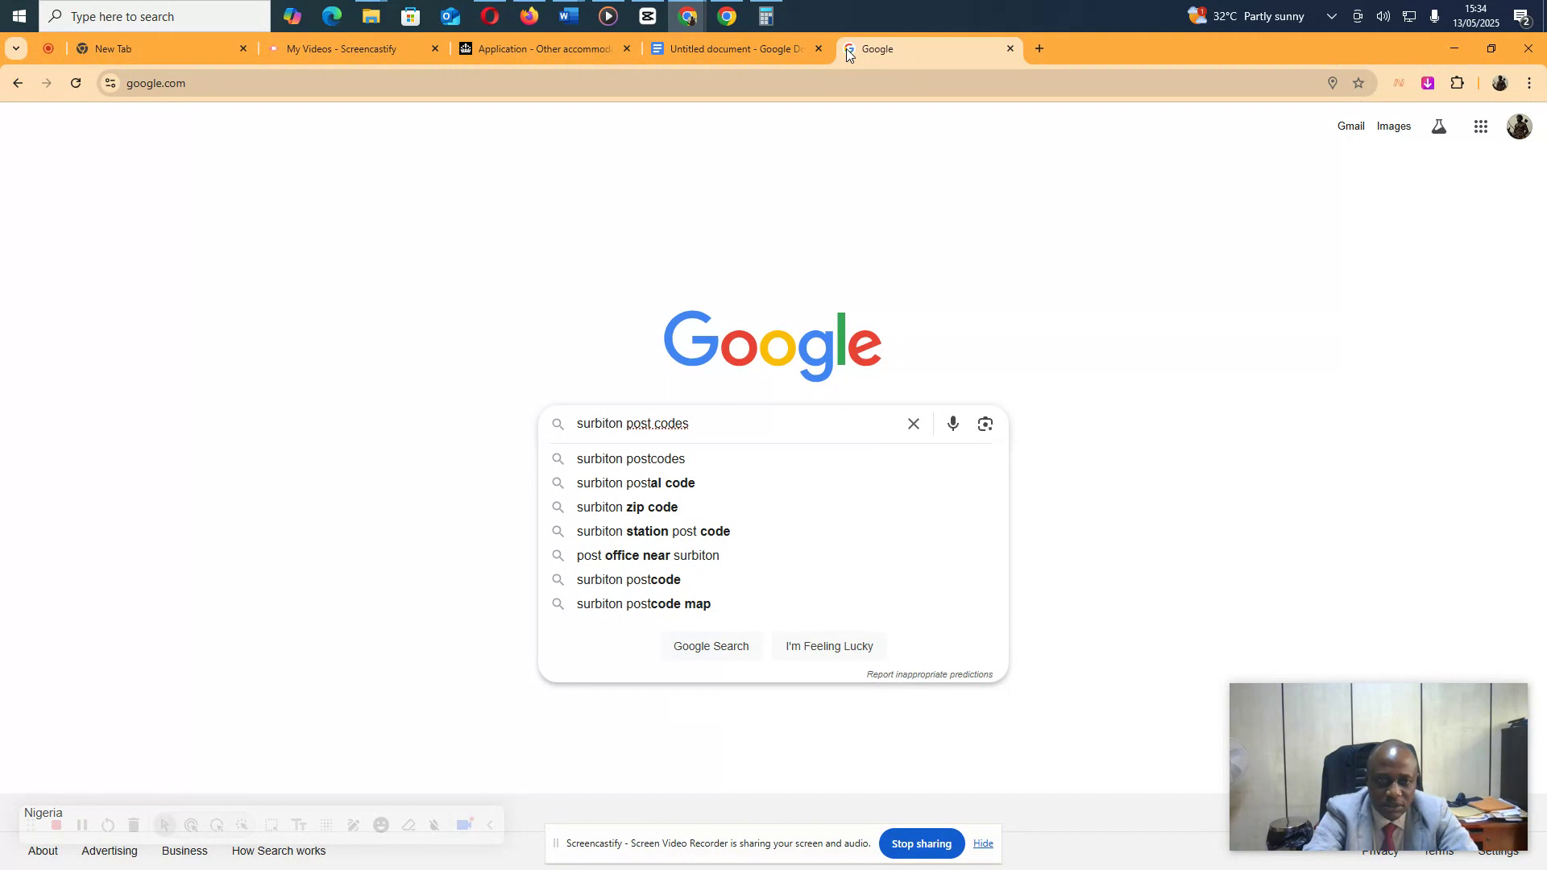
key(Return)
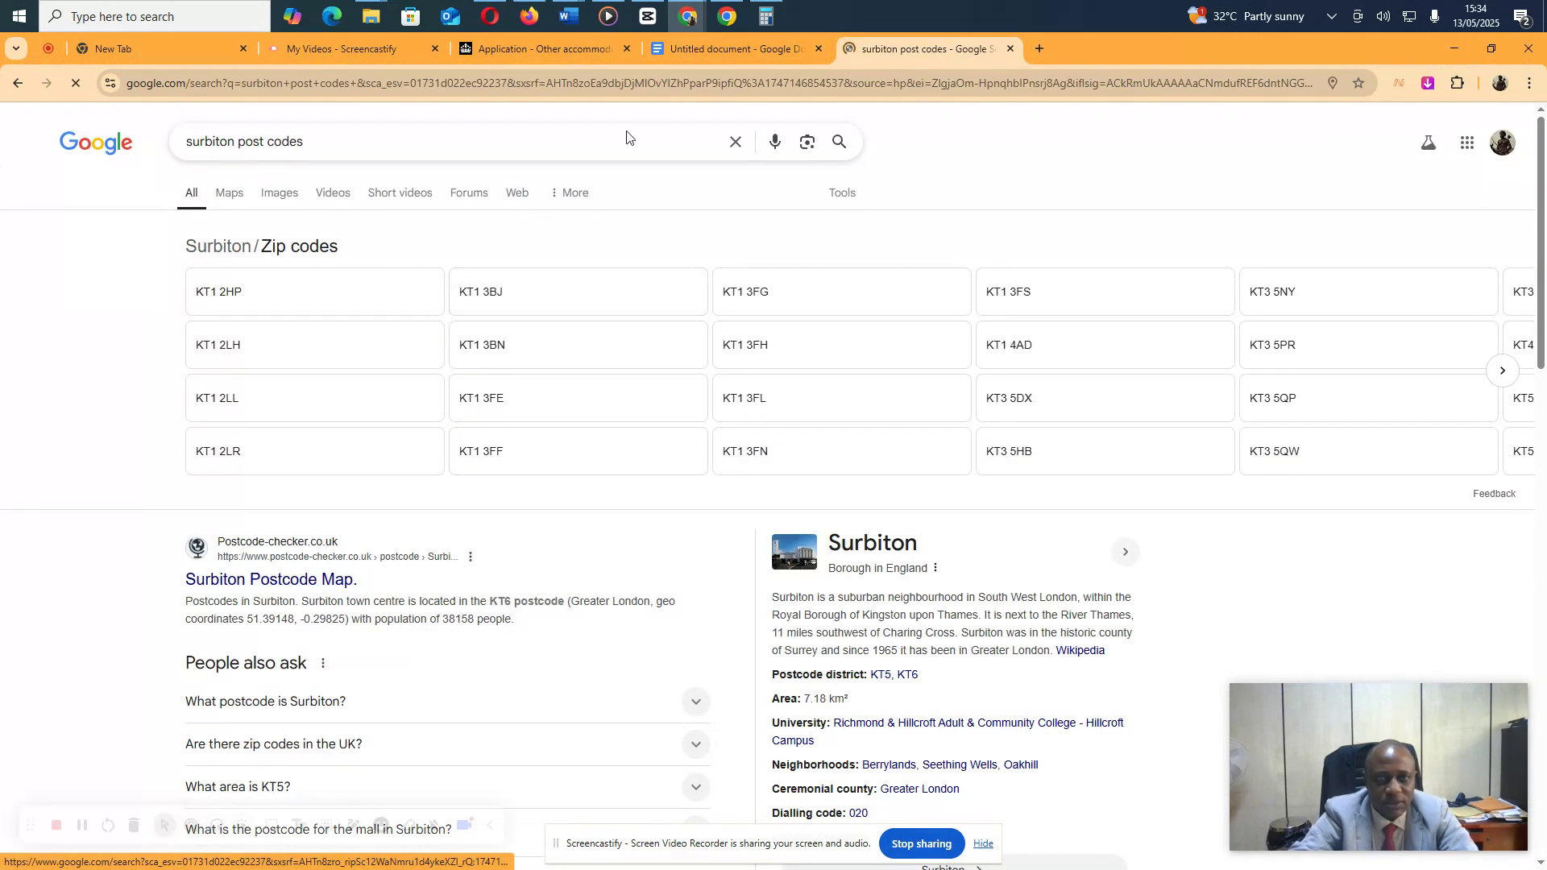
click(700, 45)
click(555, 45)
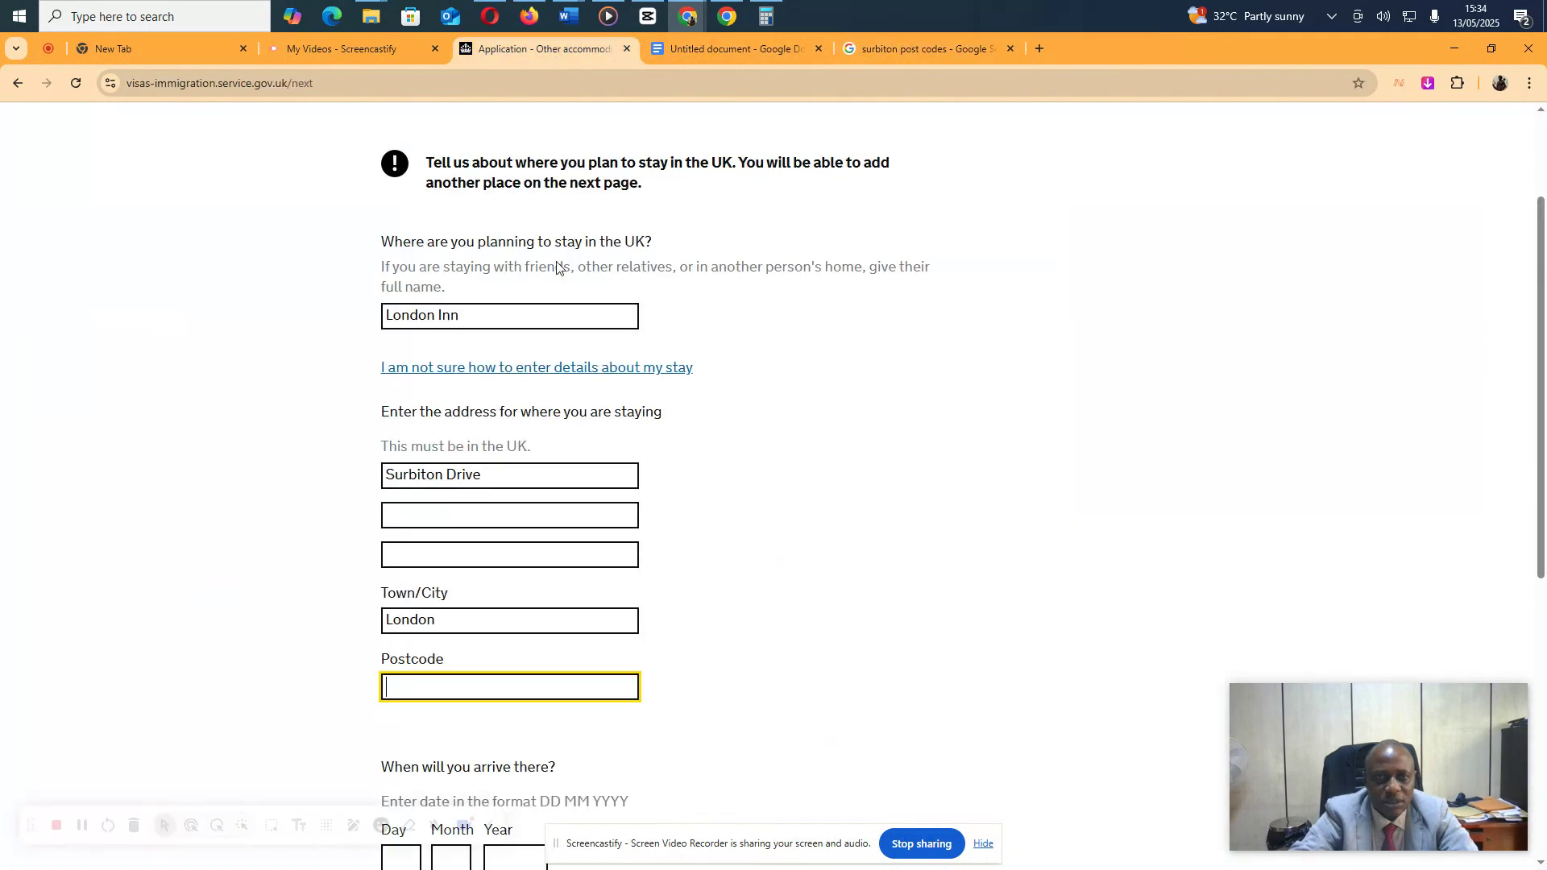
text(KT)
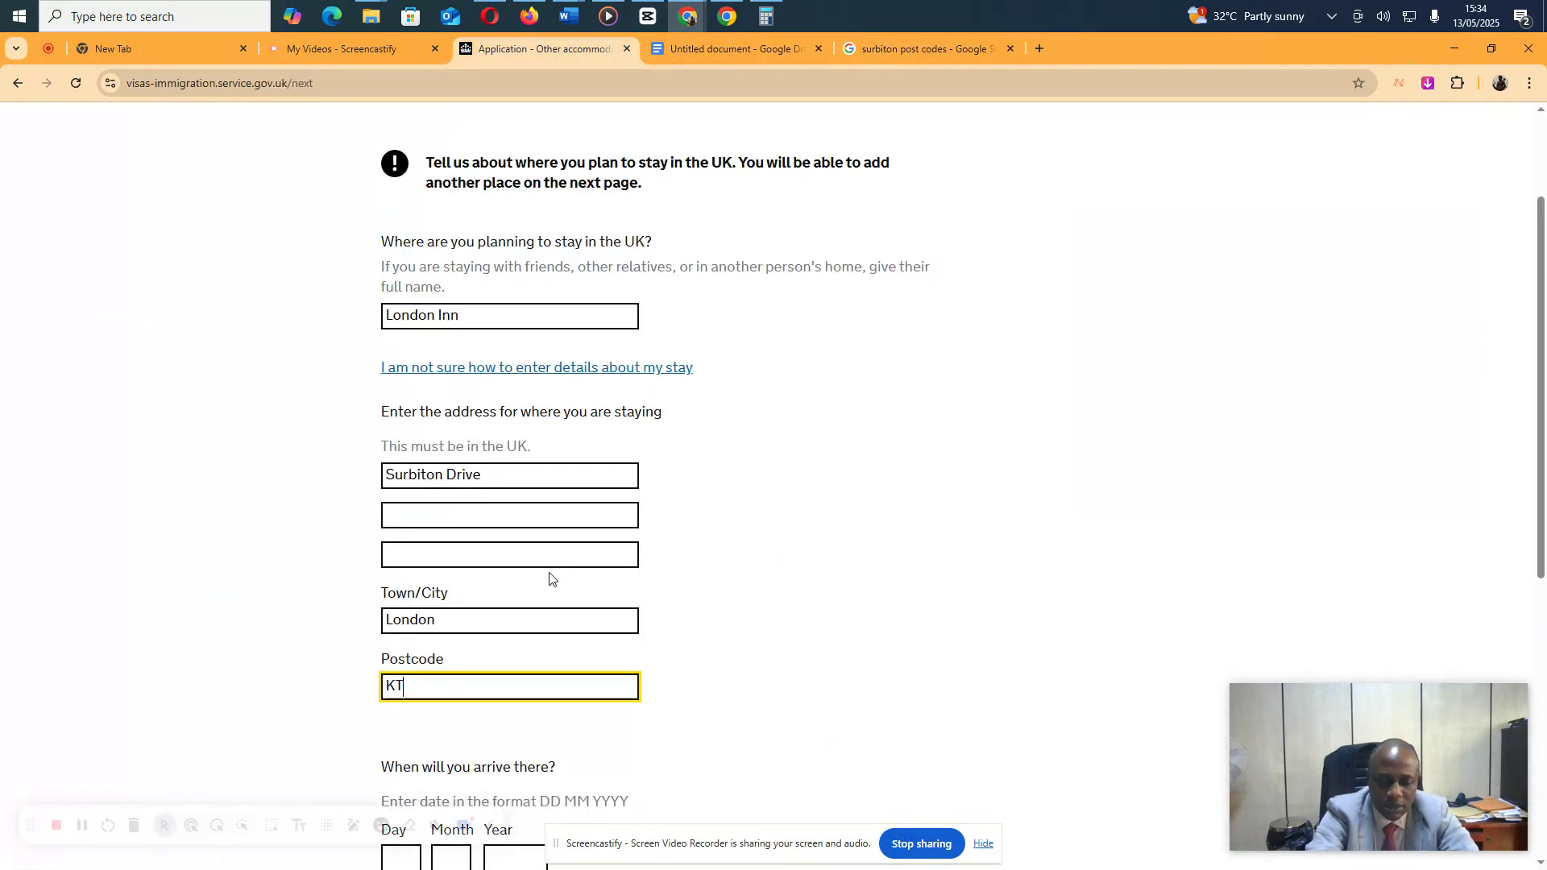
text(1 2)
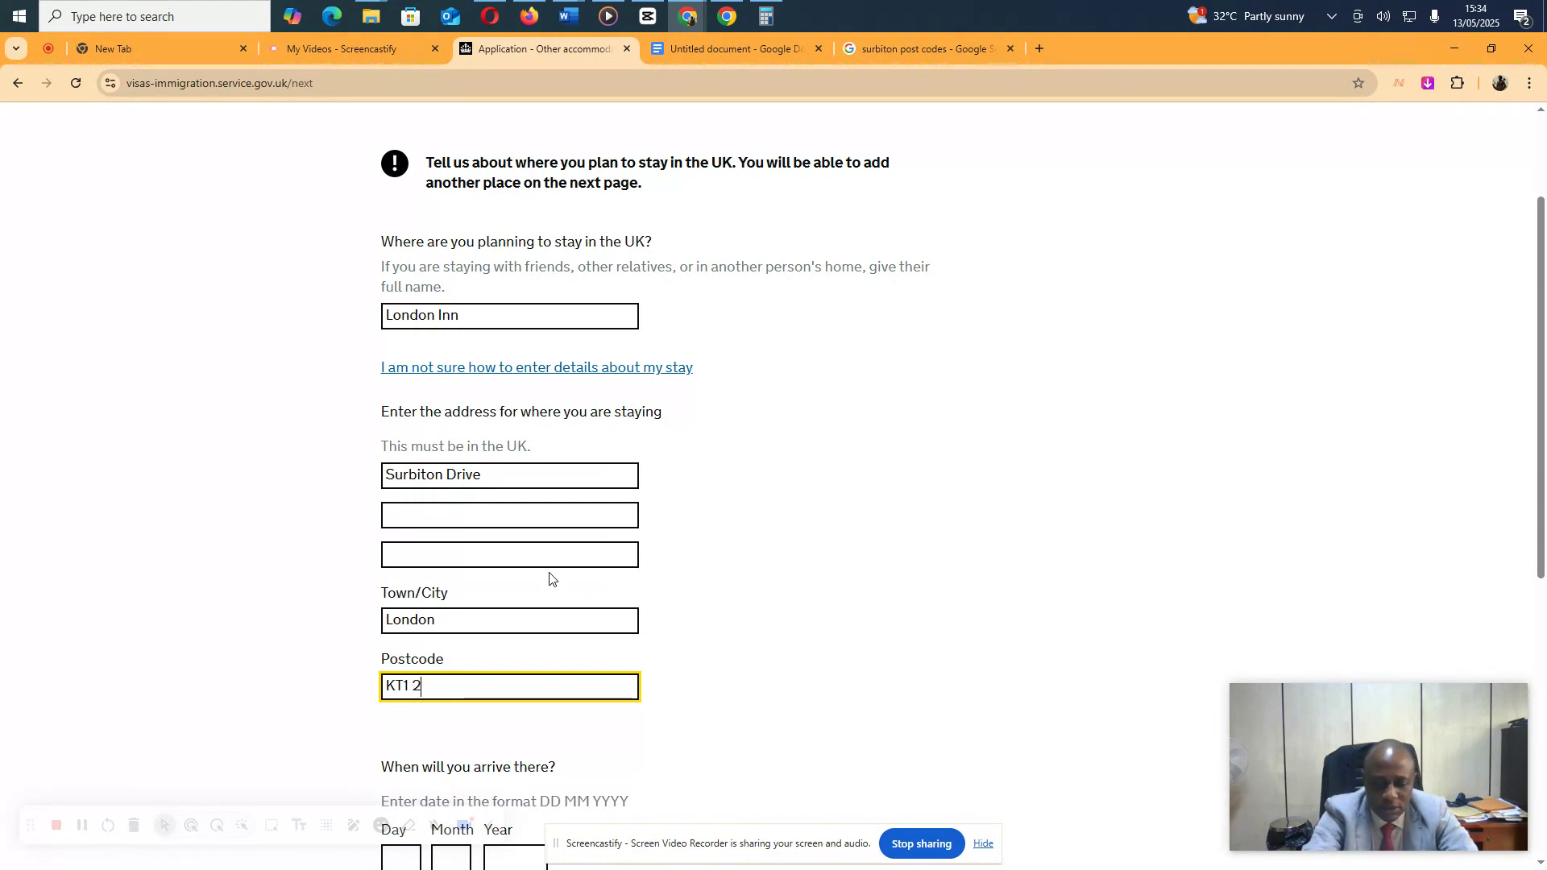
text( HYP)
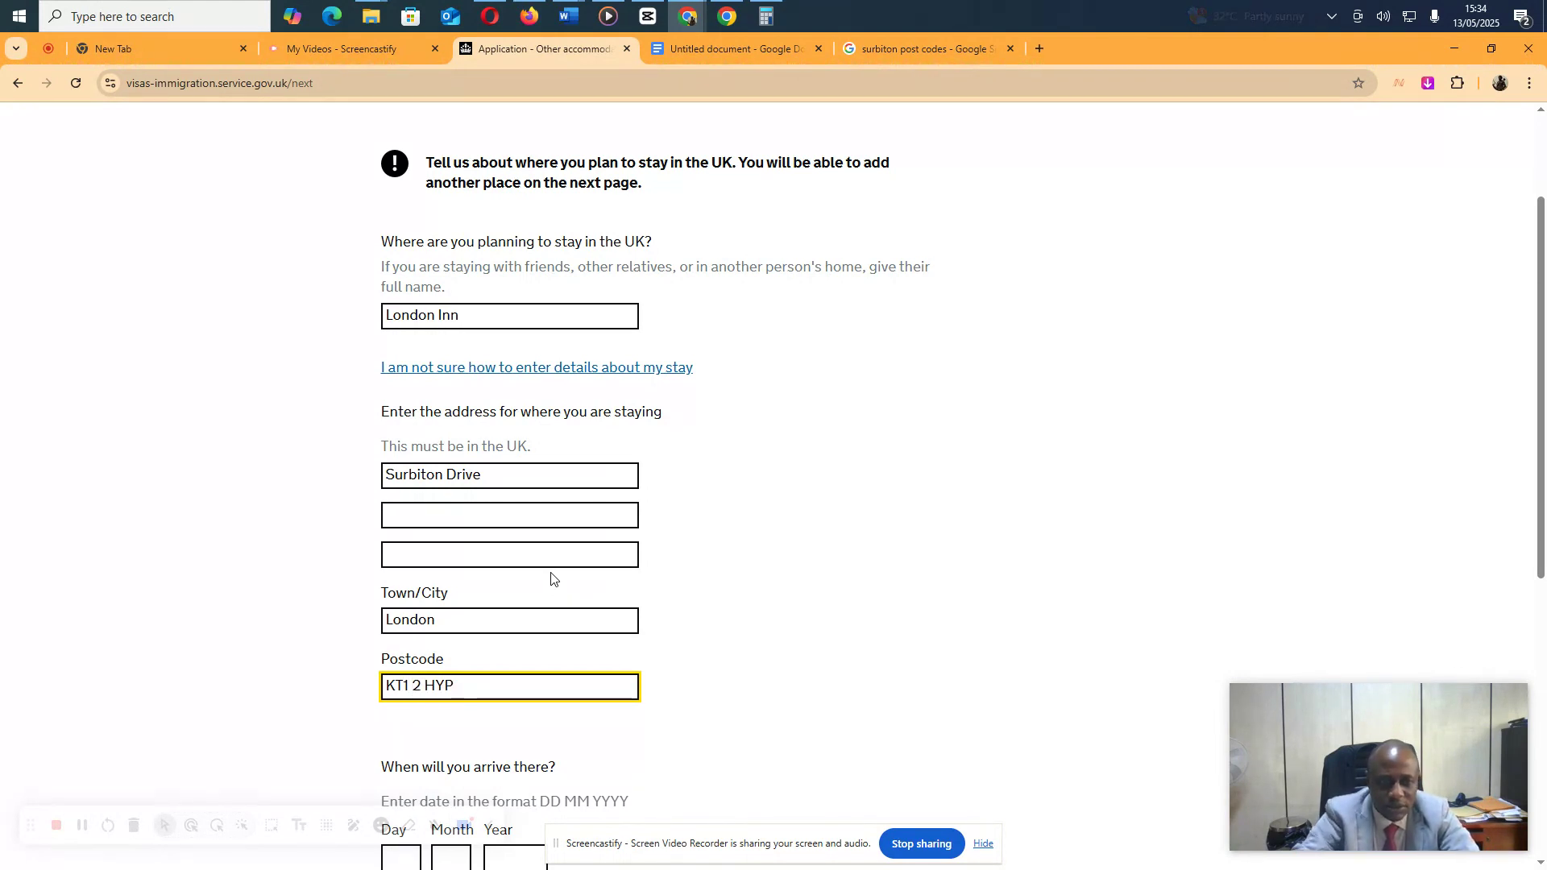
key(BackSpace)
key(BackSpace)
text(P)
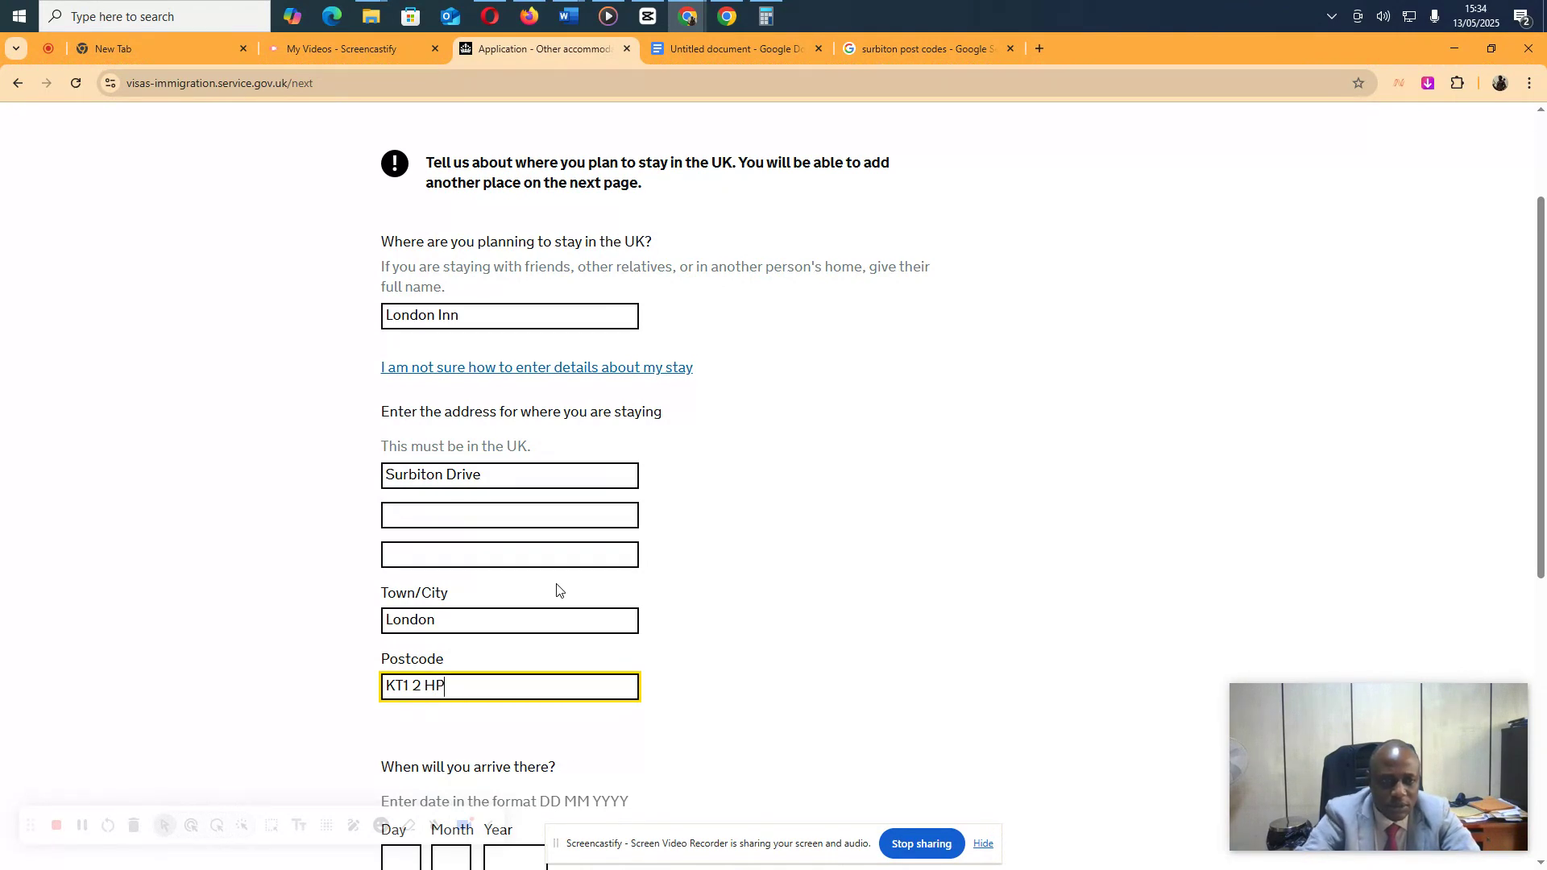
Enter arrival date 1/11/2025 and departure date 10/11/2025, then save and continue
scroll(867, 685, down, 5)
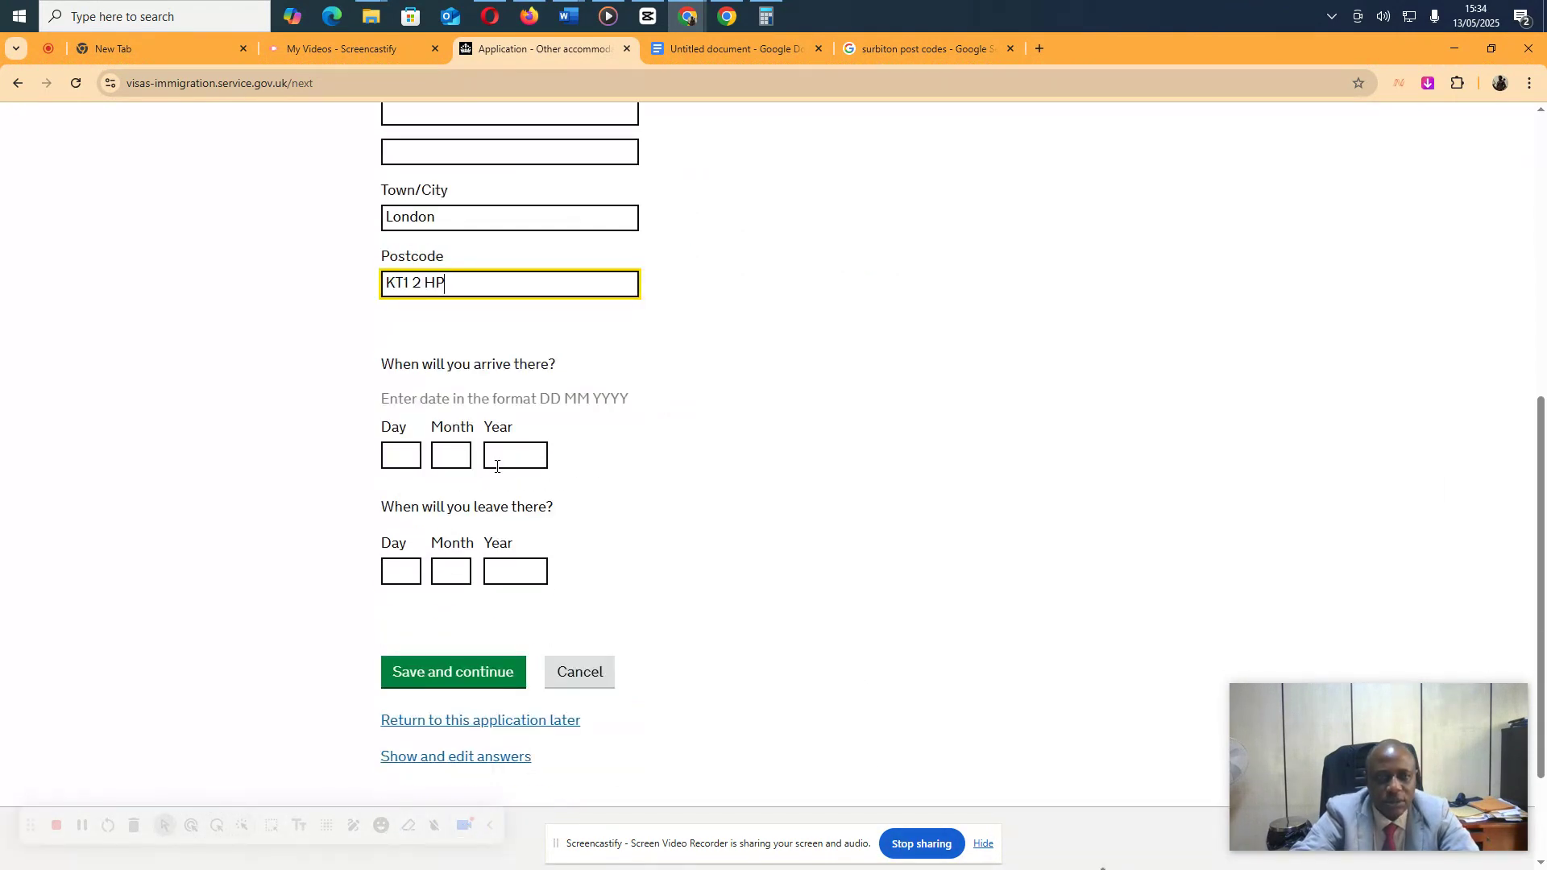
click(398, 458)
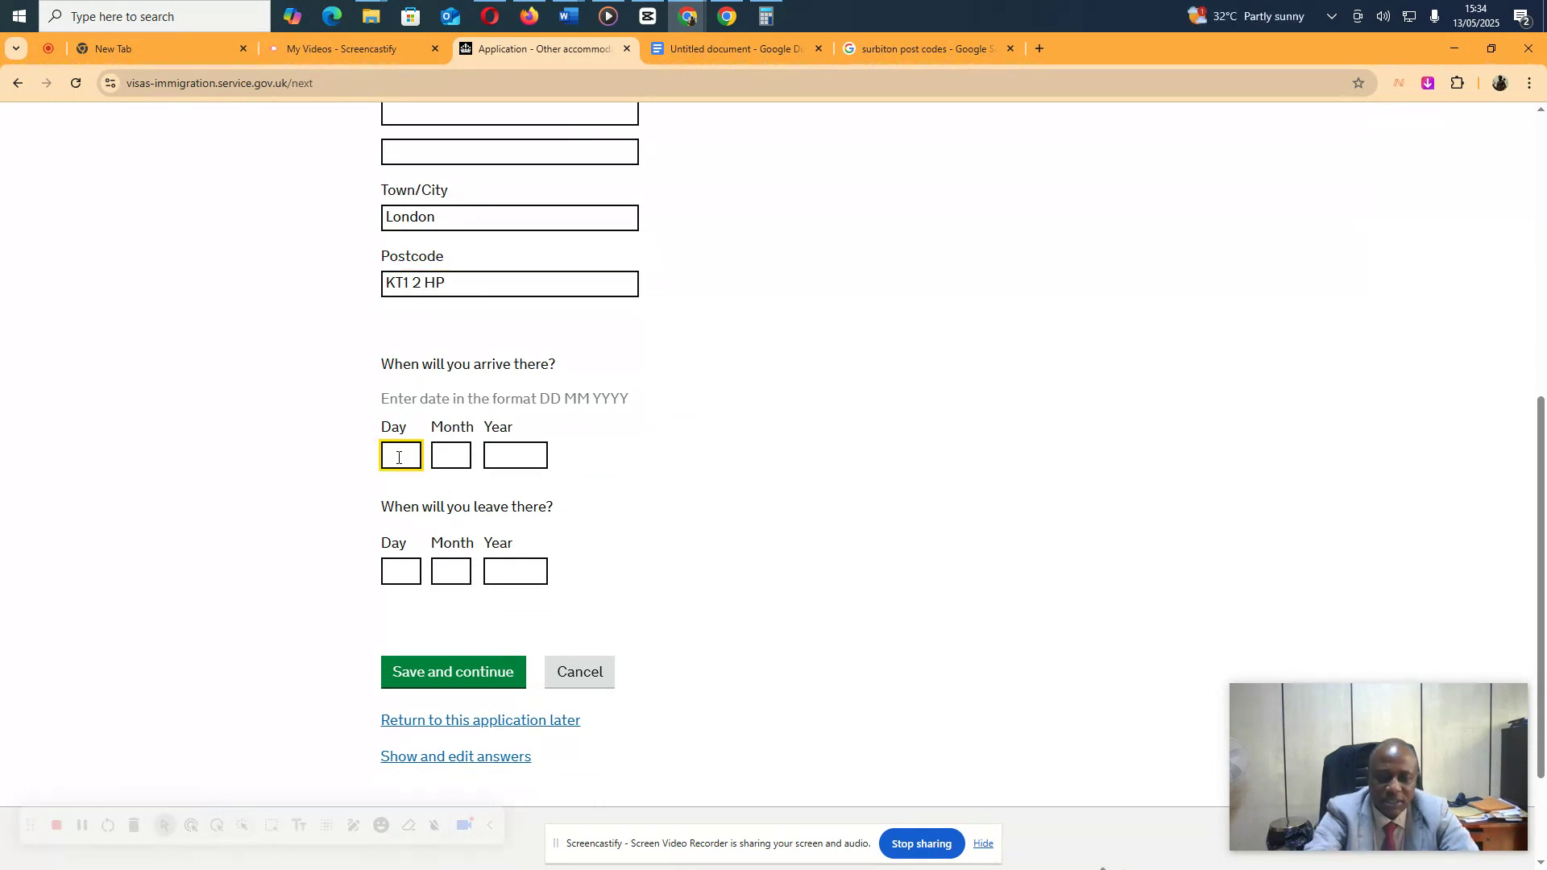
text(1)
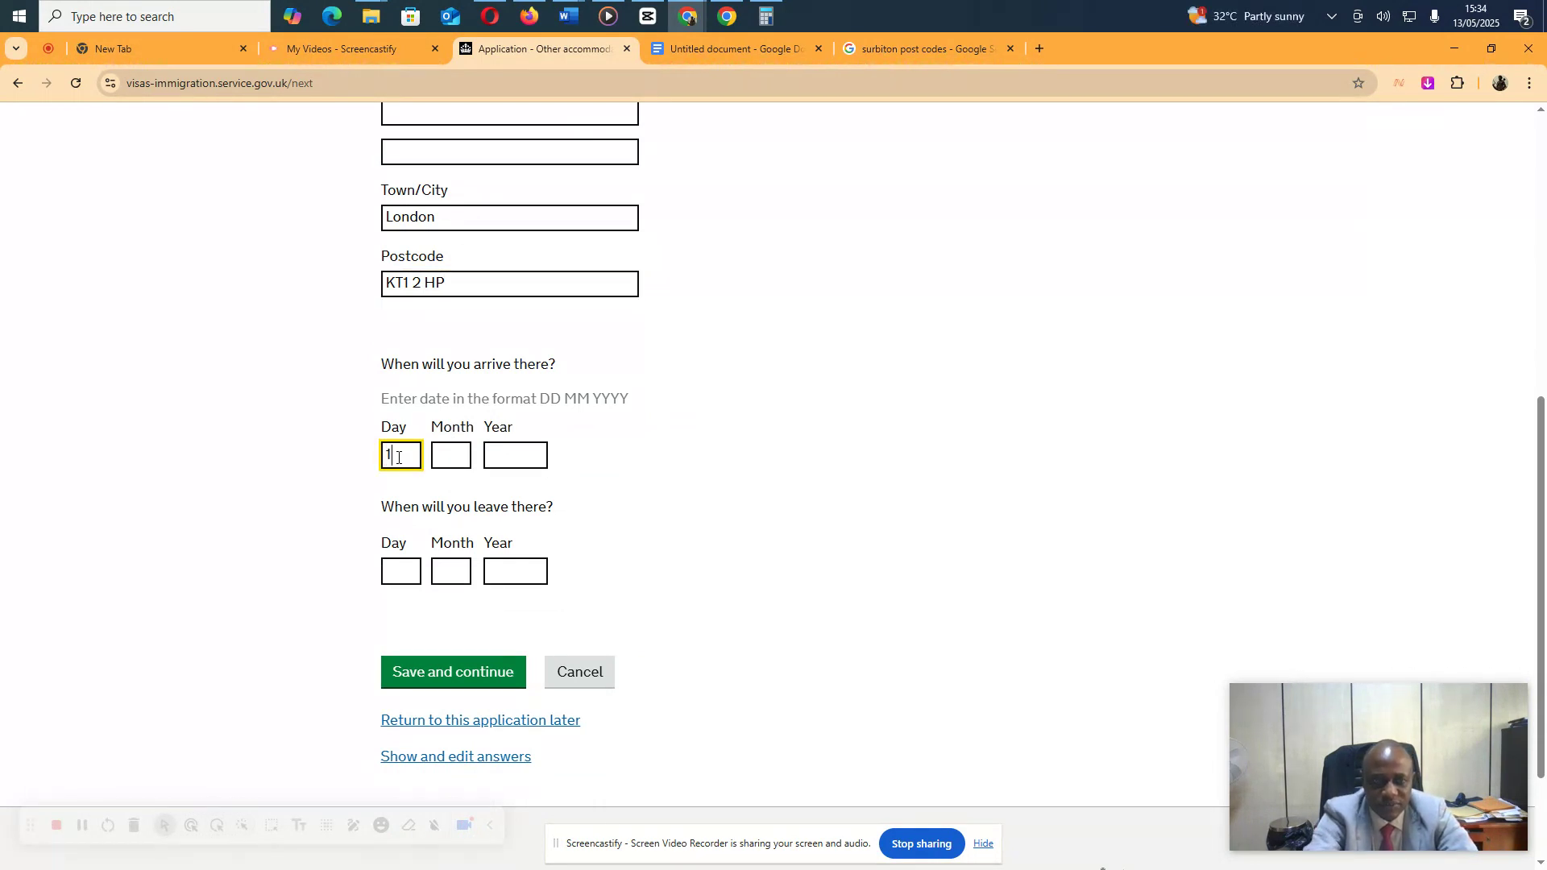
key(Tab)
key(Tab)
text(2)
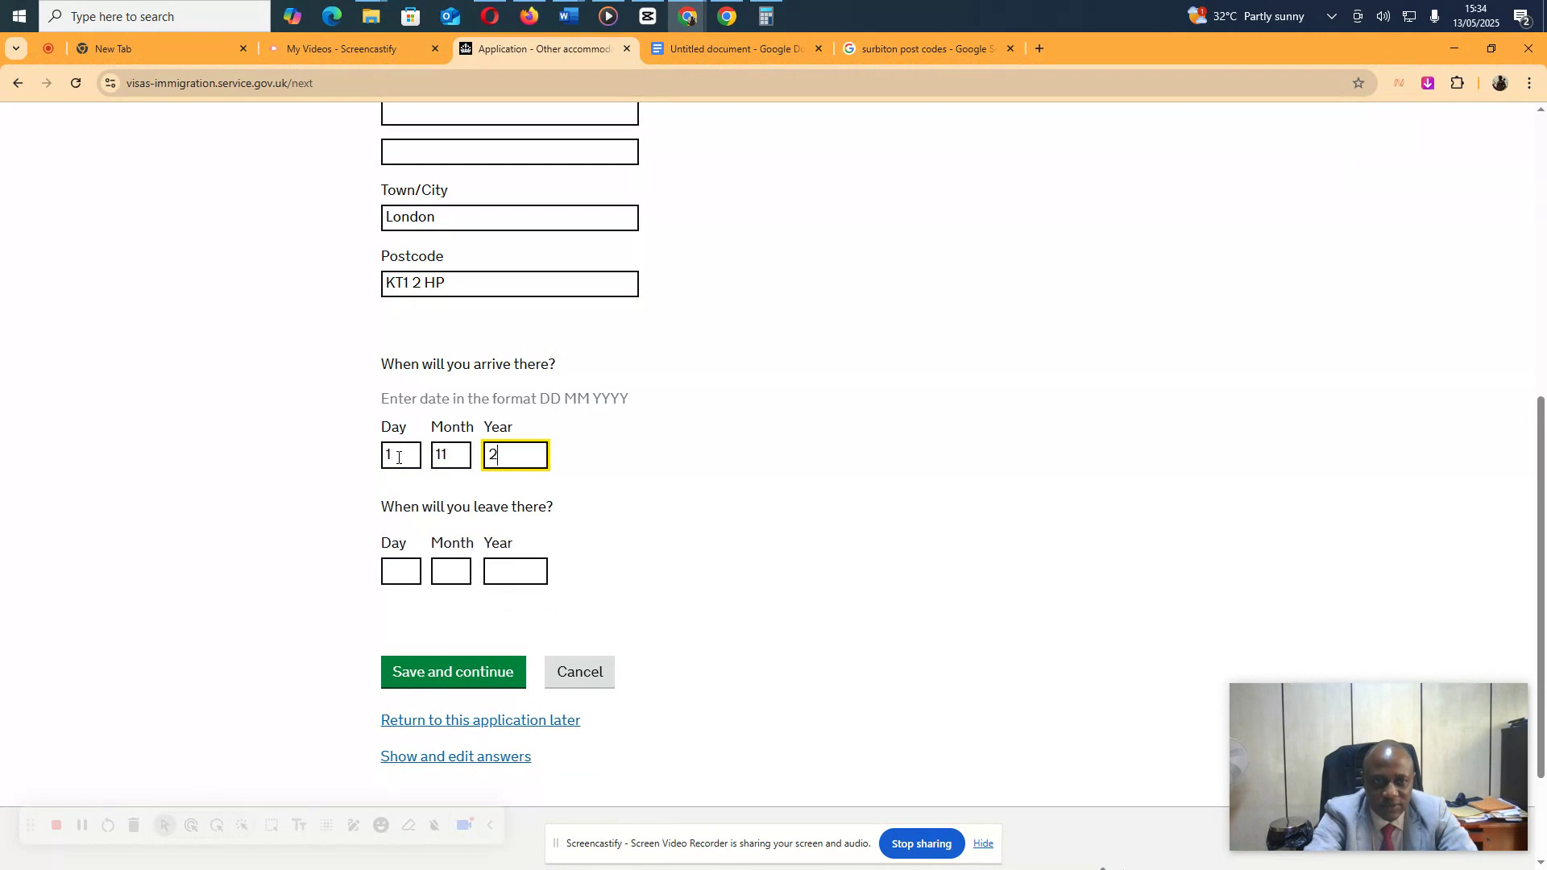
text(20025)
key(Tab)
key(Tab)
text(1)
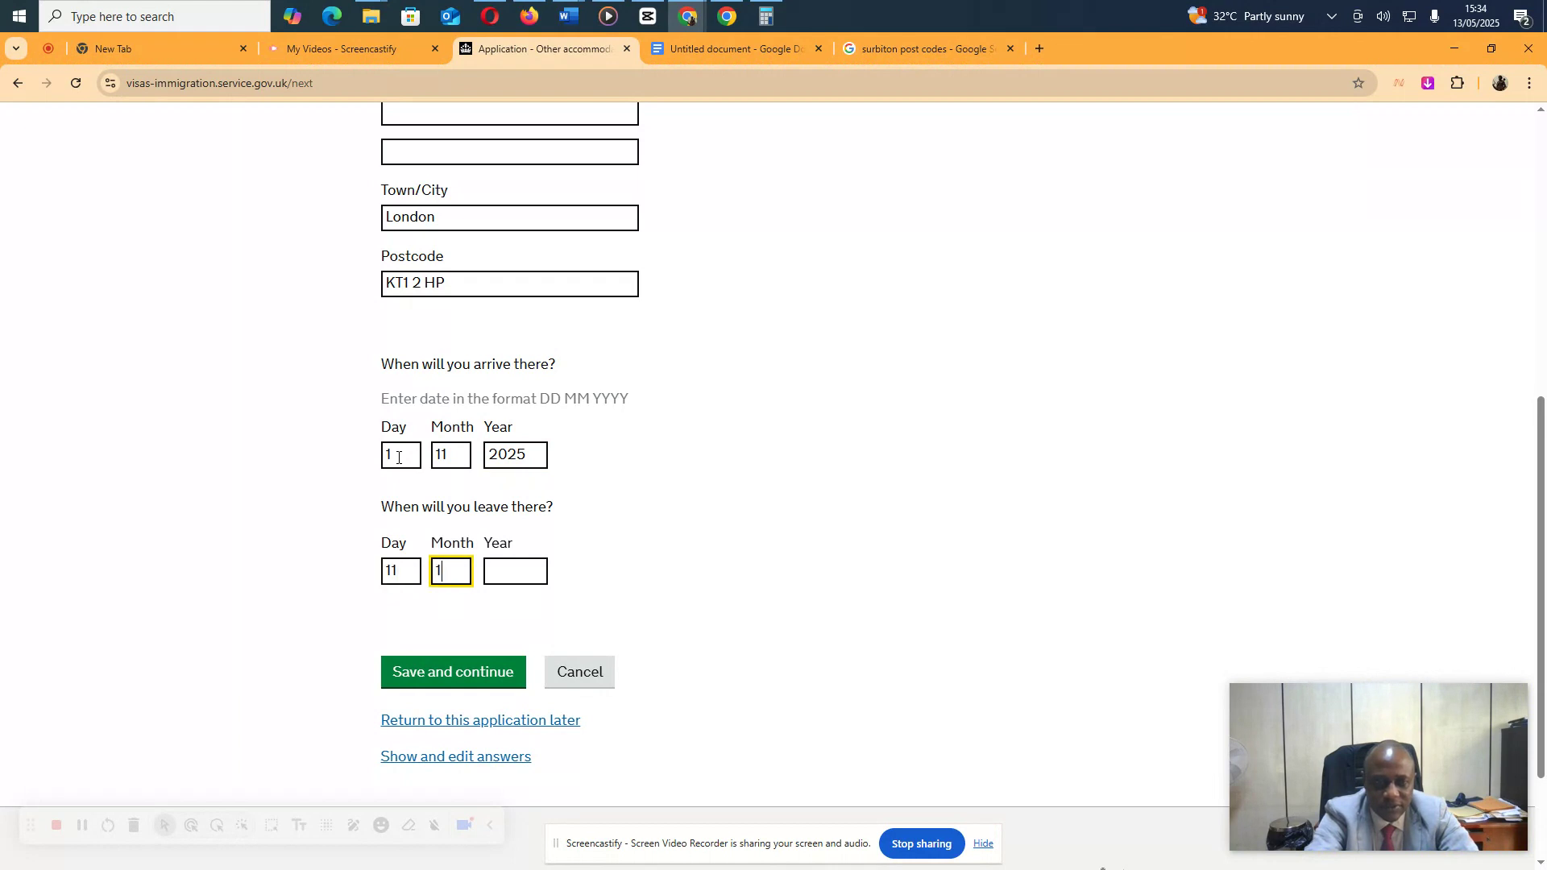
key(Tab)
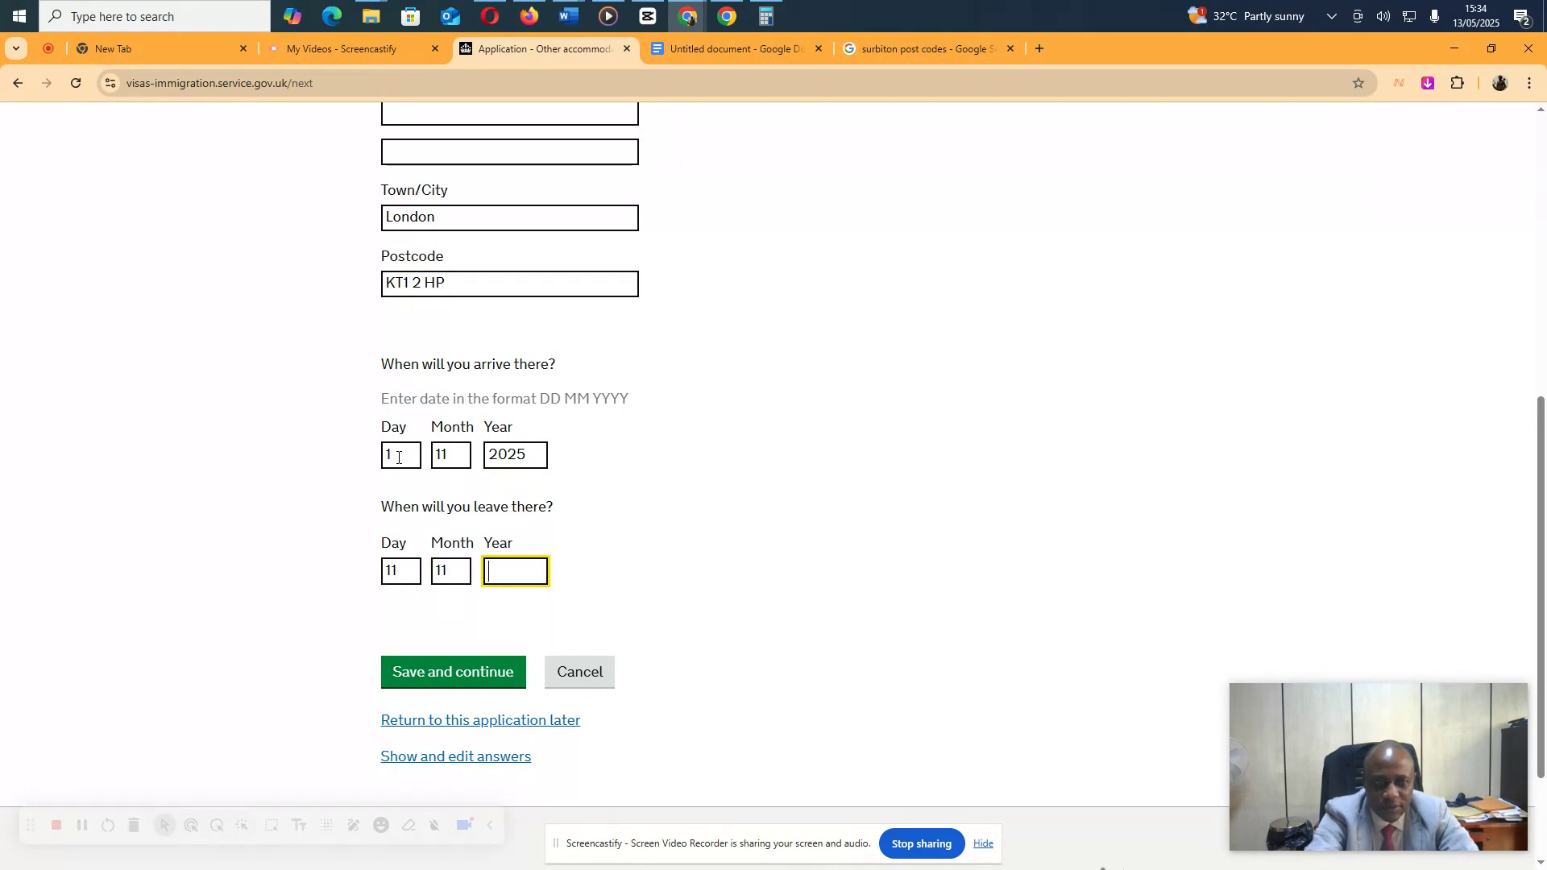
text(2025)
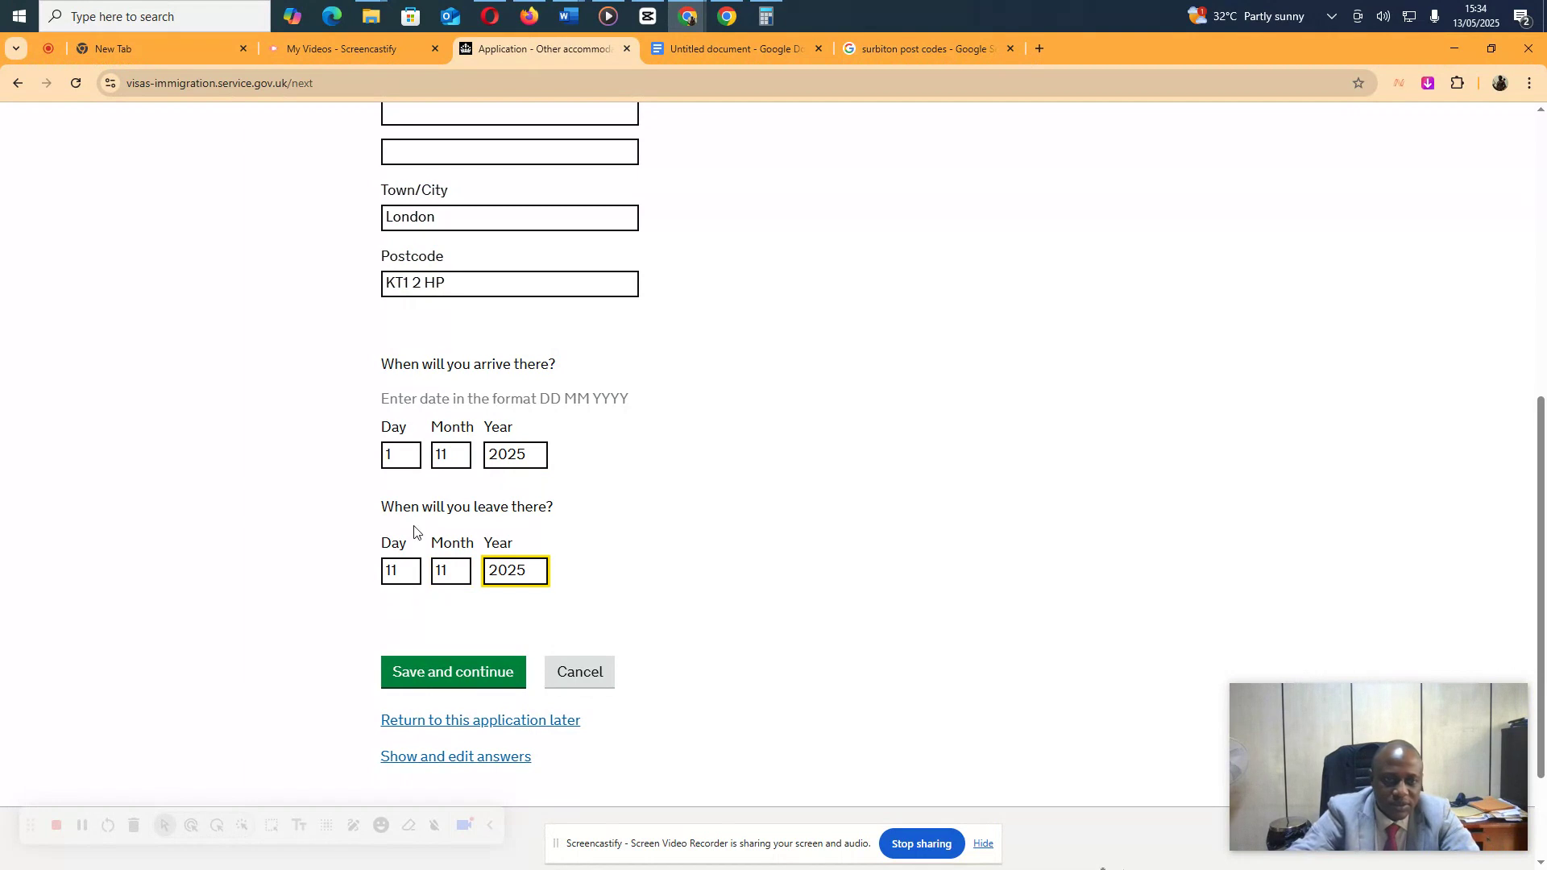
click(408, 570)
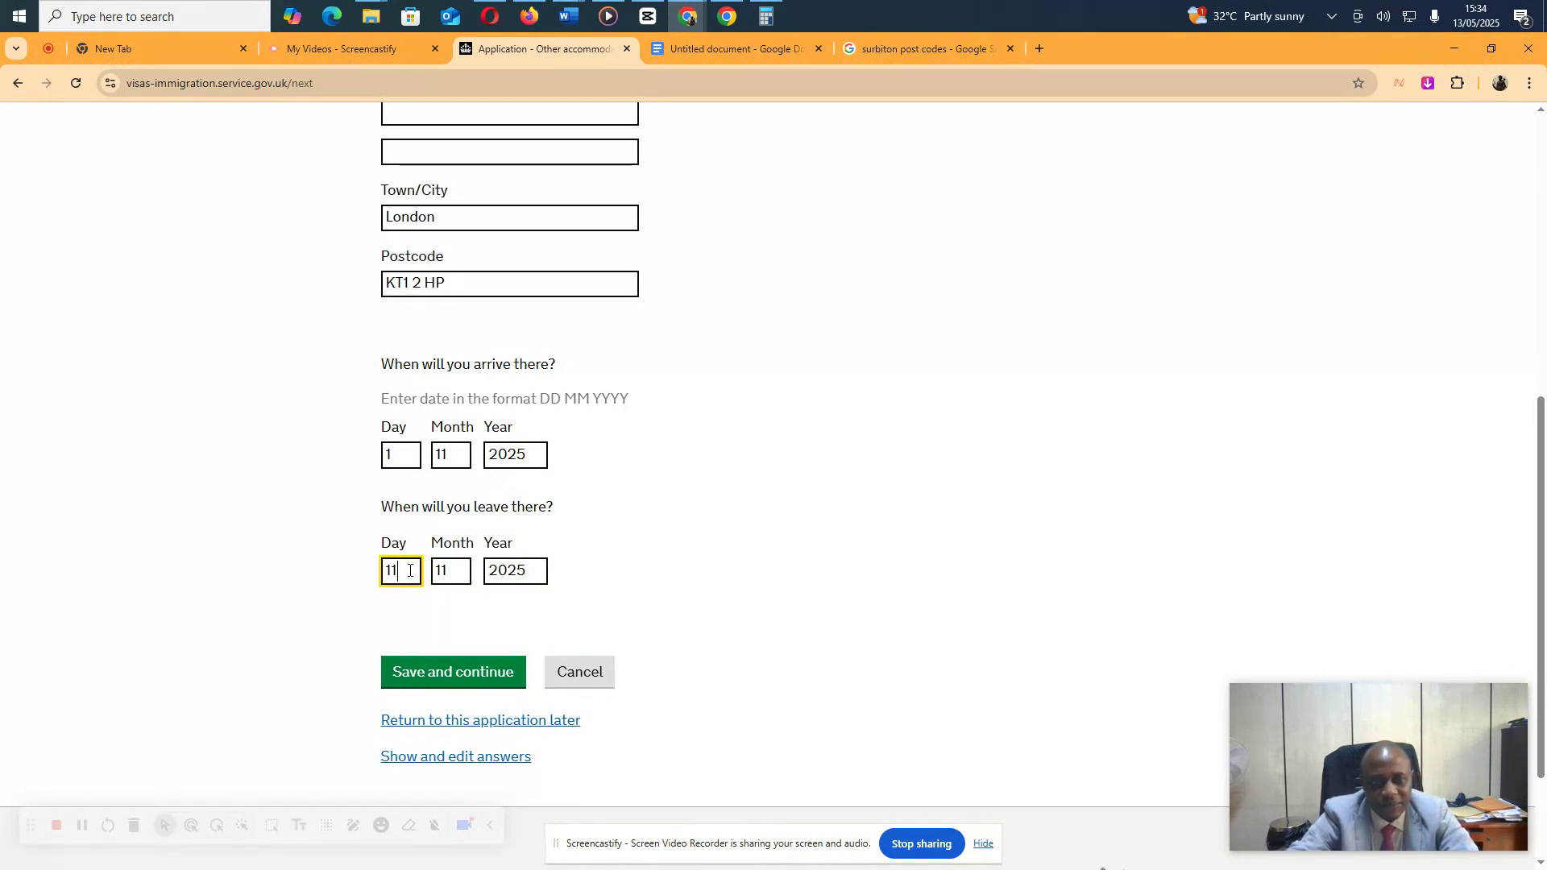
text(0)
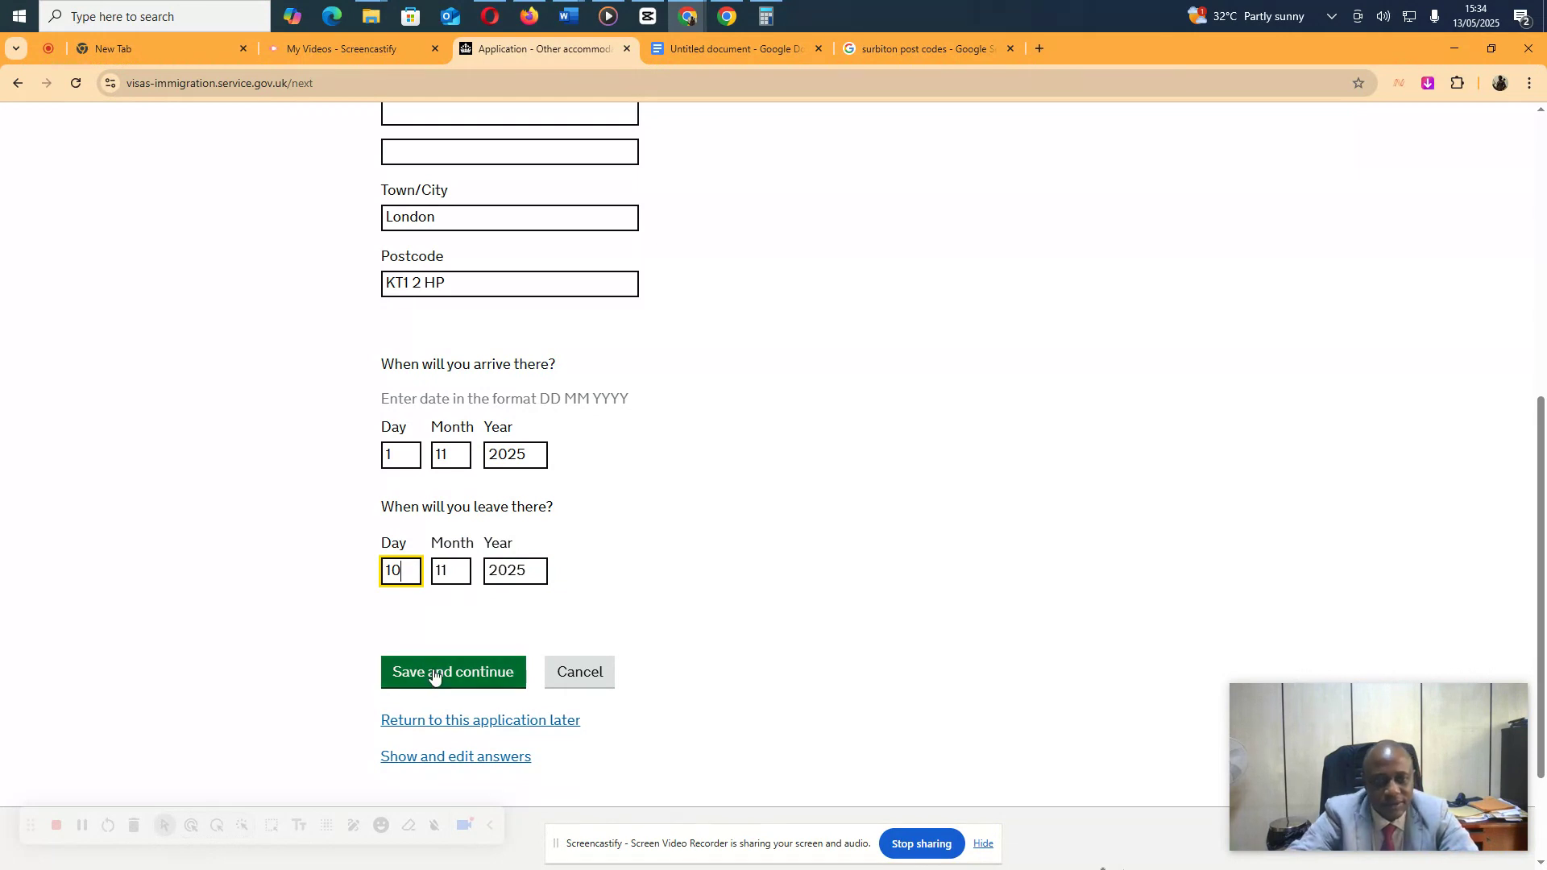
click(448, 669)
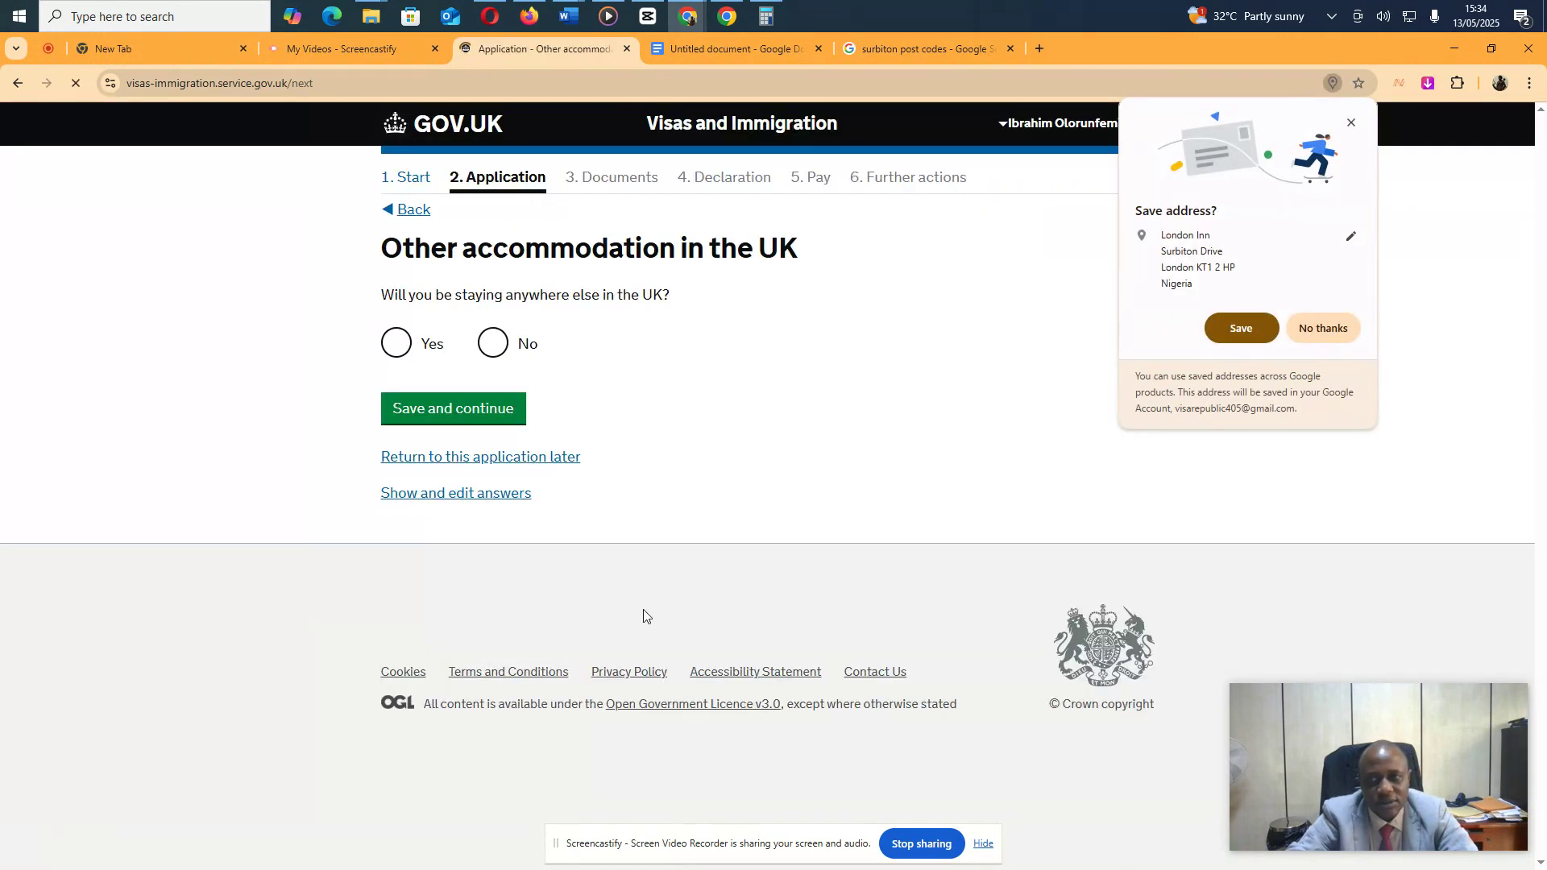
Decline the browser's address save, answer No to staying elsewhere, and report 1 previous UK visit
click(1298, 331)
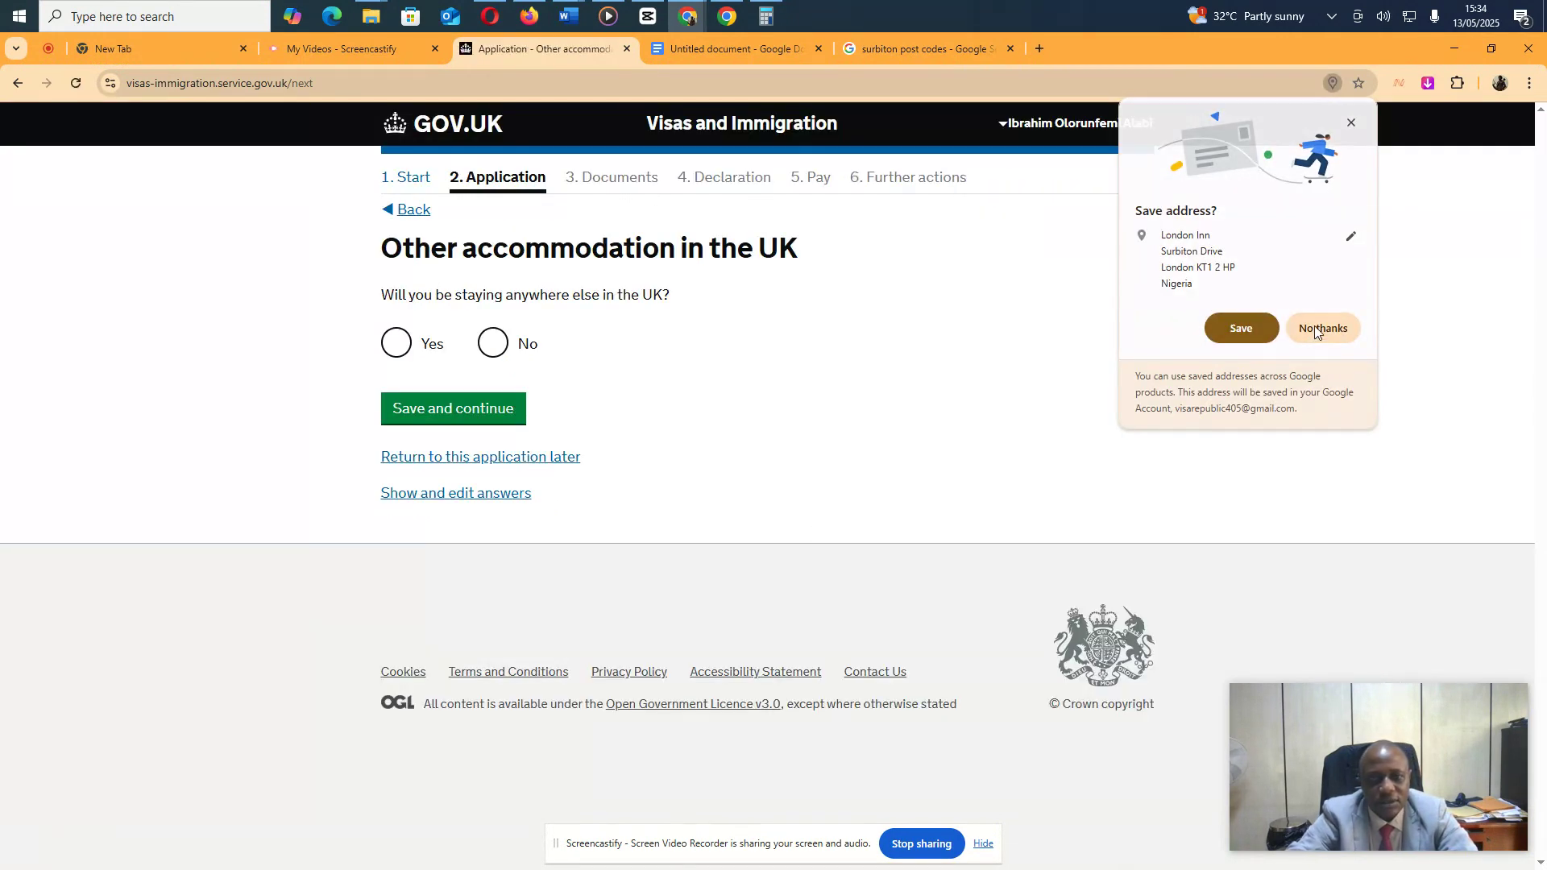
click(492, 346)
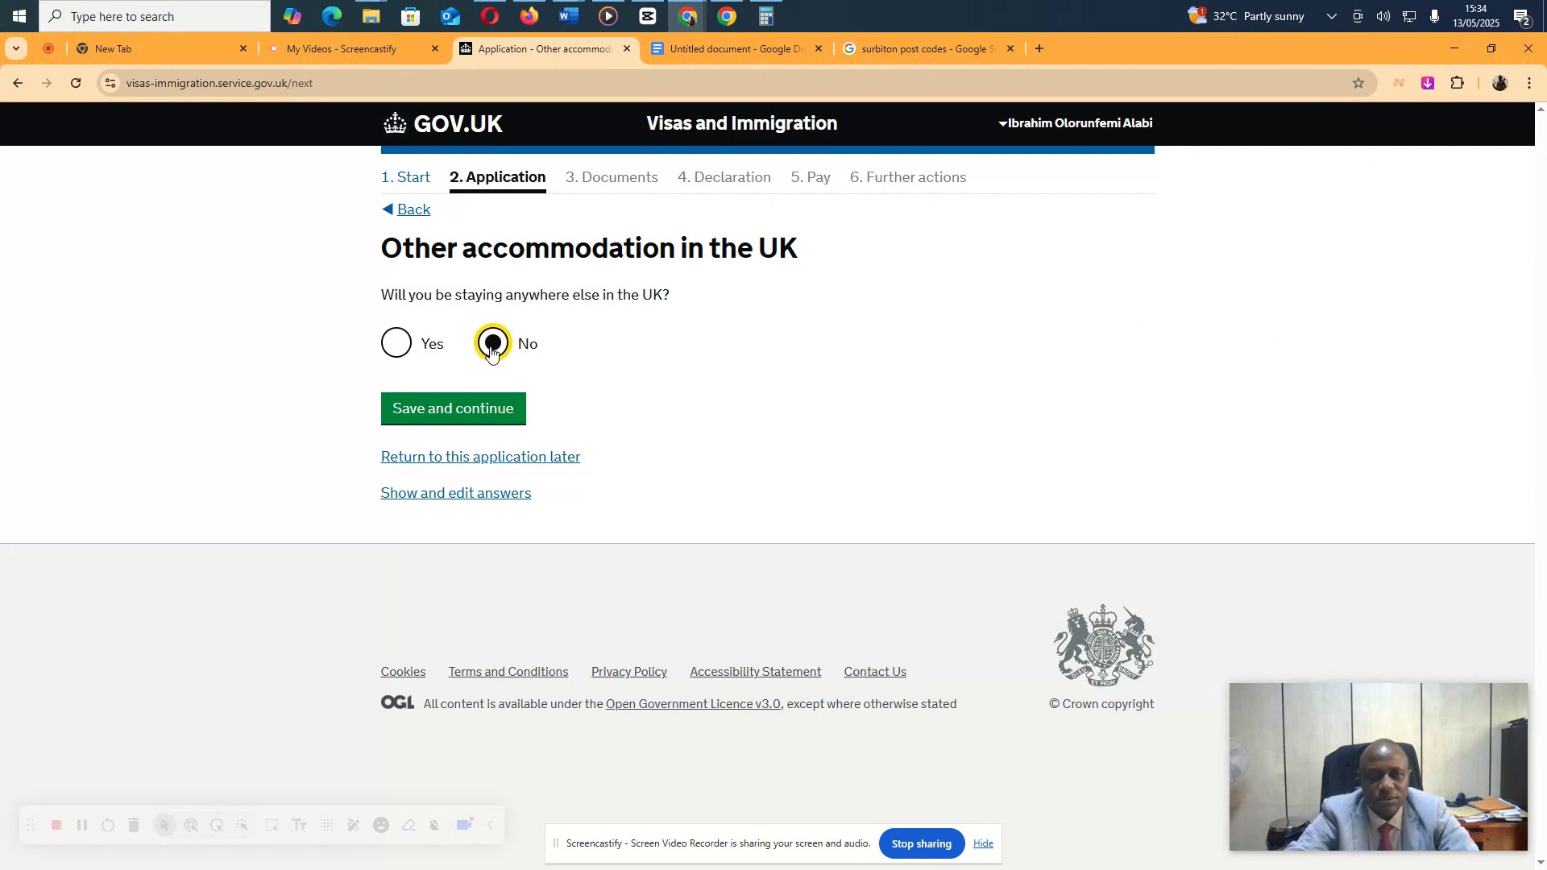
click(456, 415)
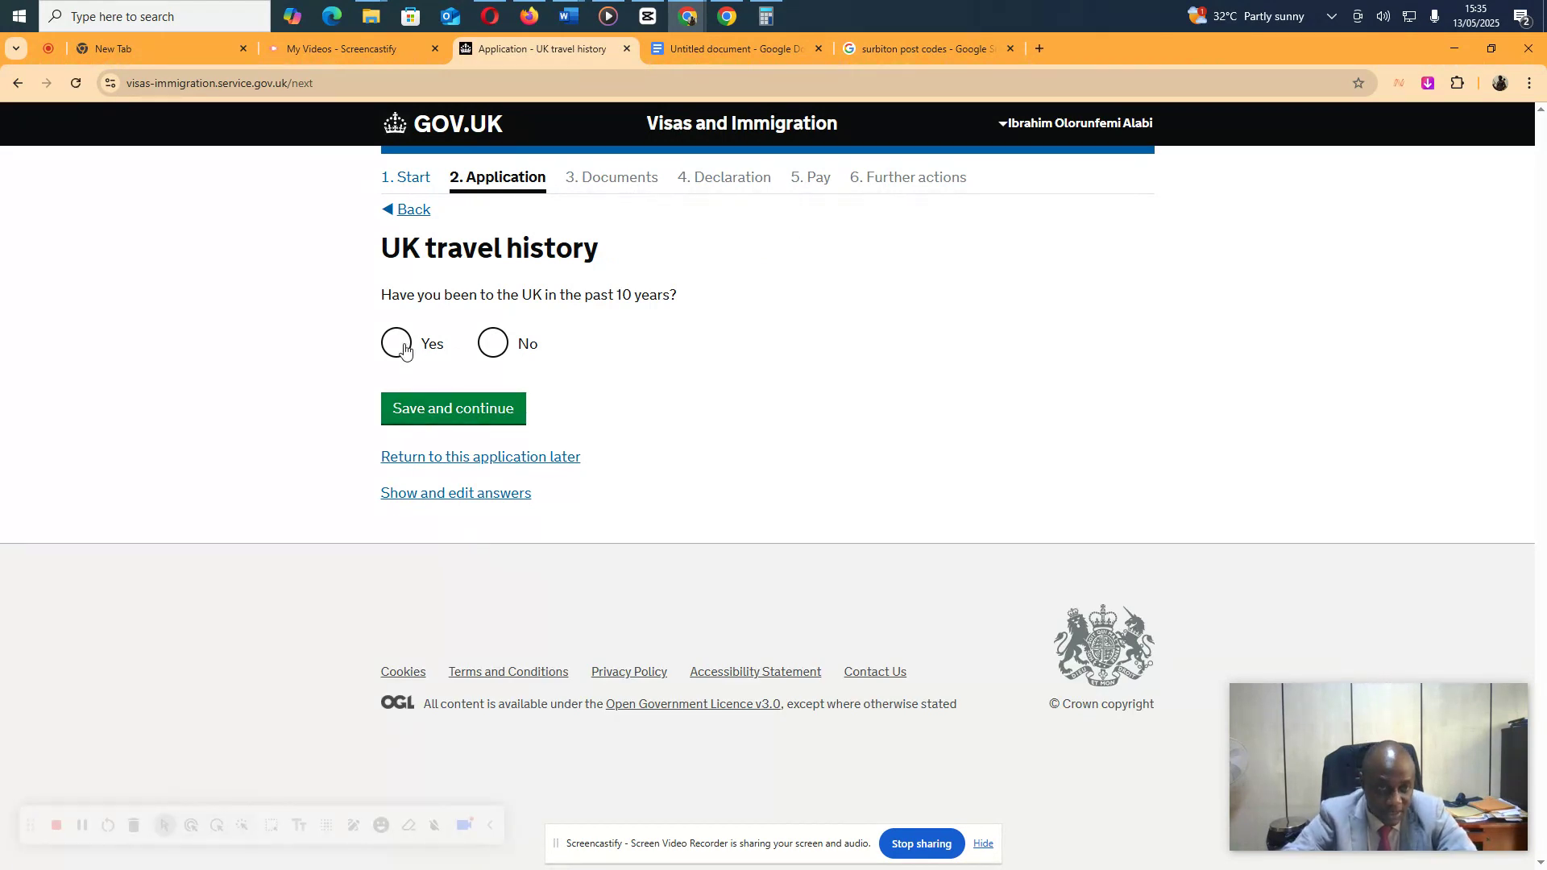
click(399, 345)
click(440, 461)
text(1)
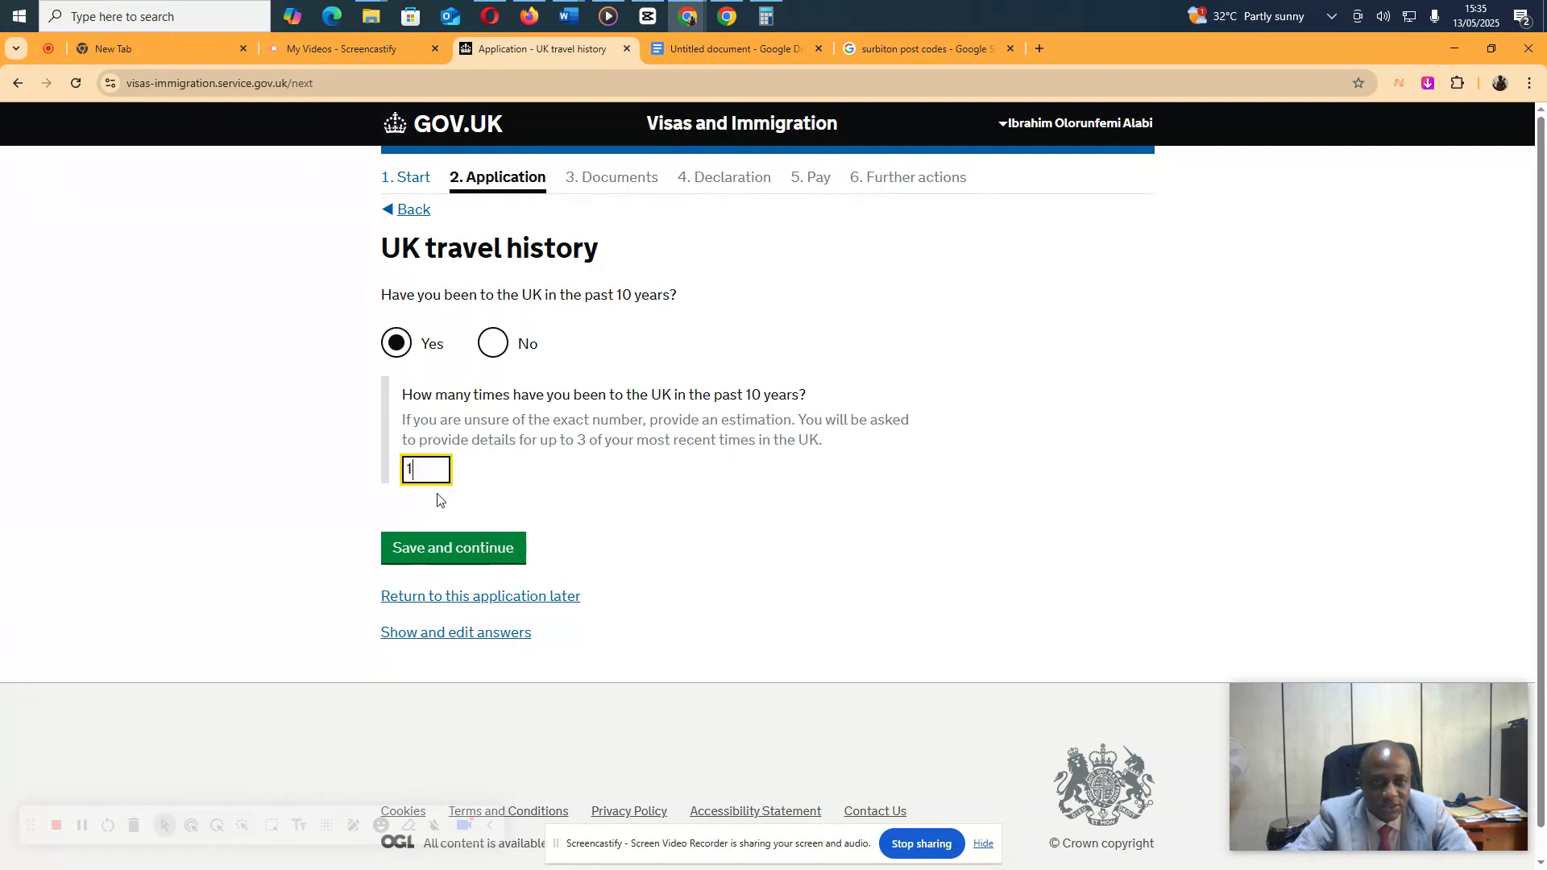
click(437, 548)
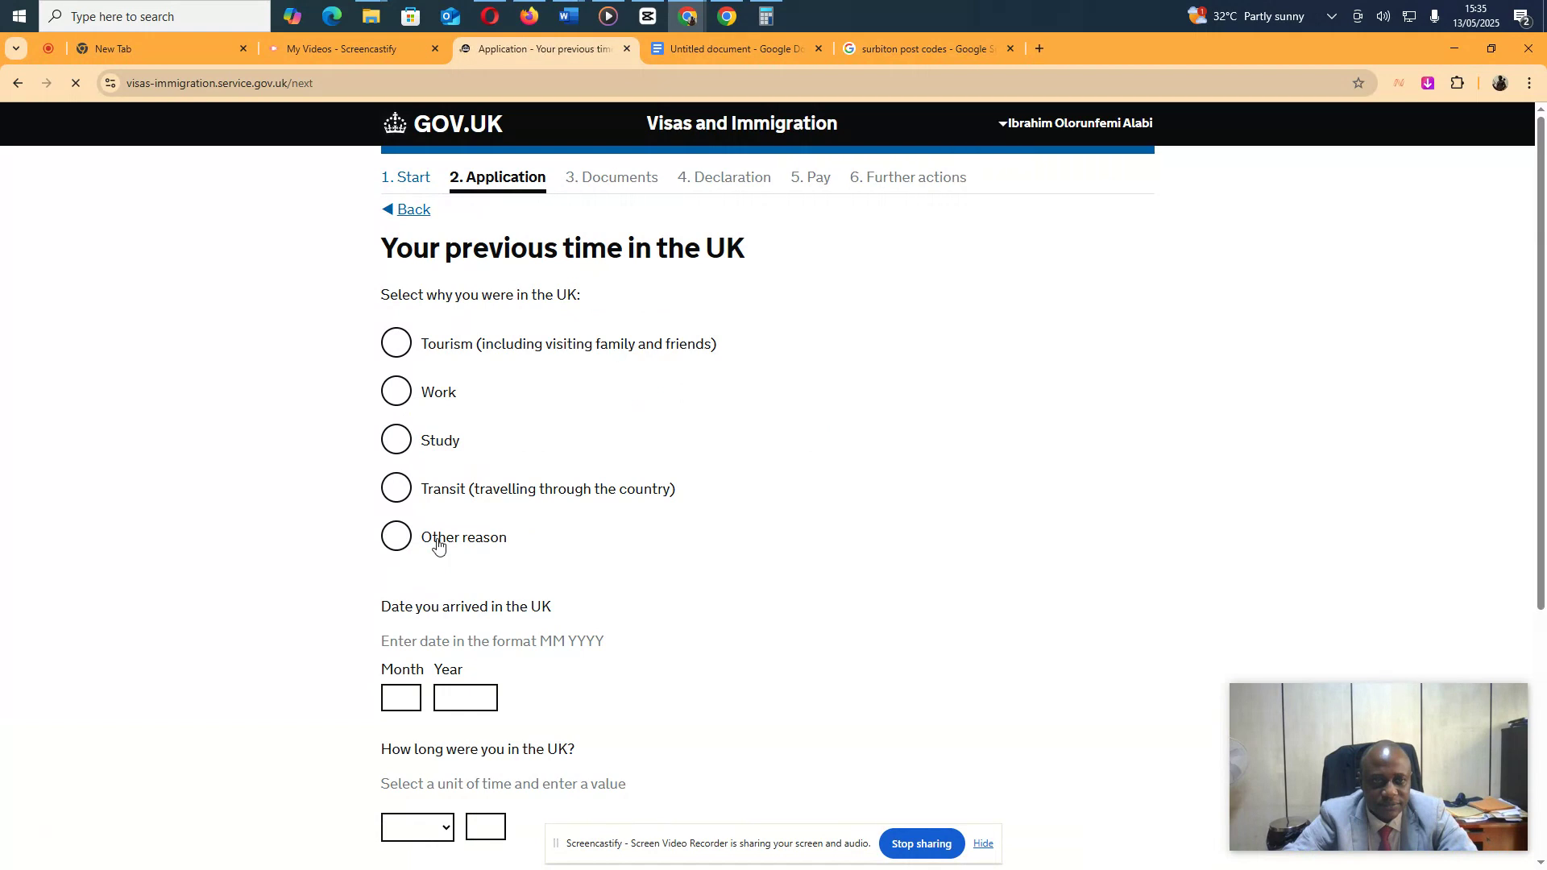
Record the previous visit as Tourism, arriving 02/2023 and staying 10 Days, then save
click(401, 345)
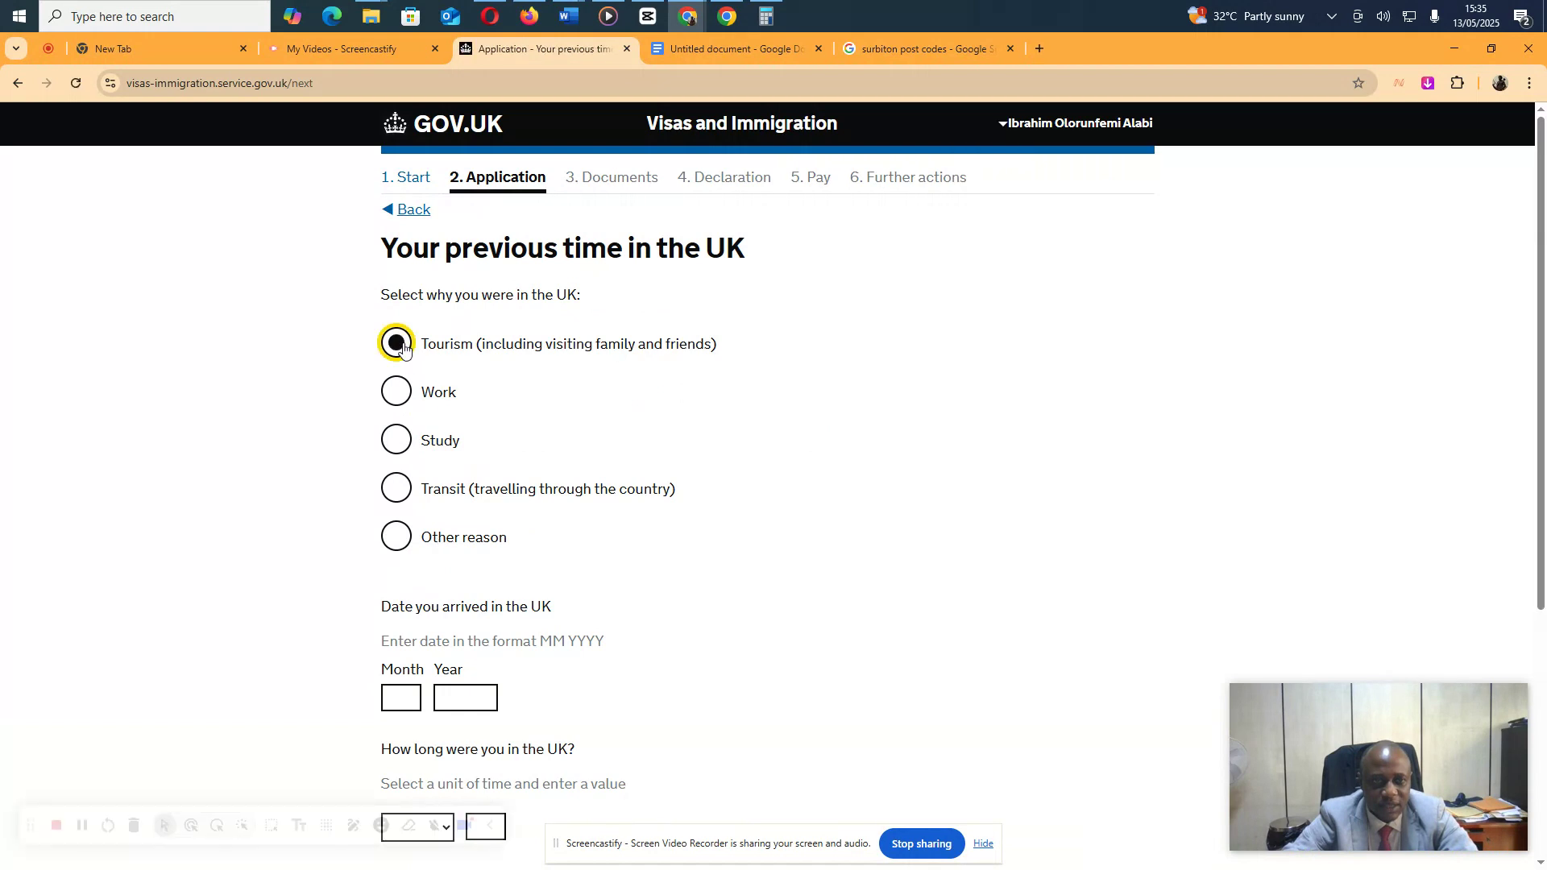
click(404, 700)
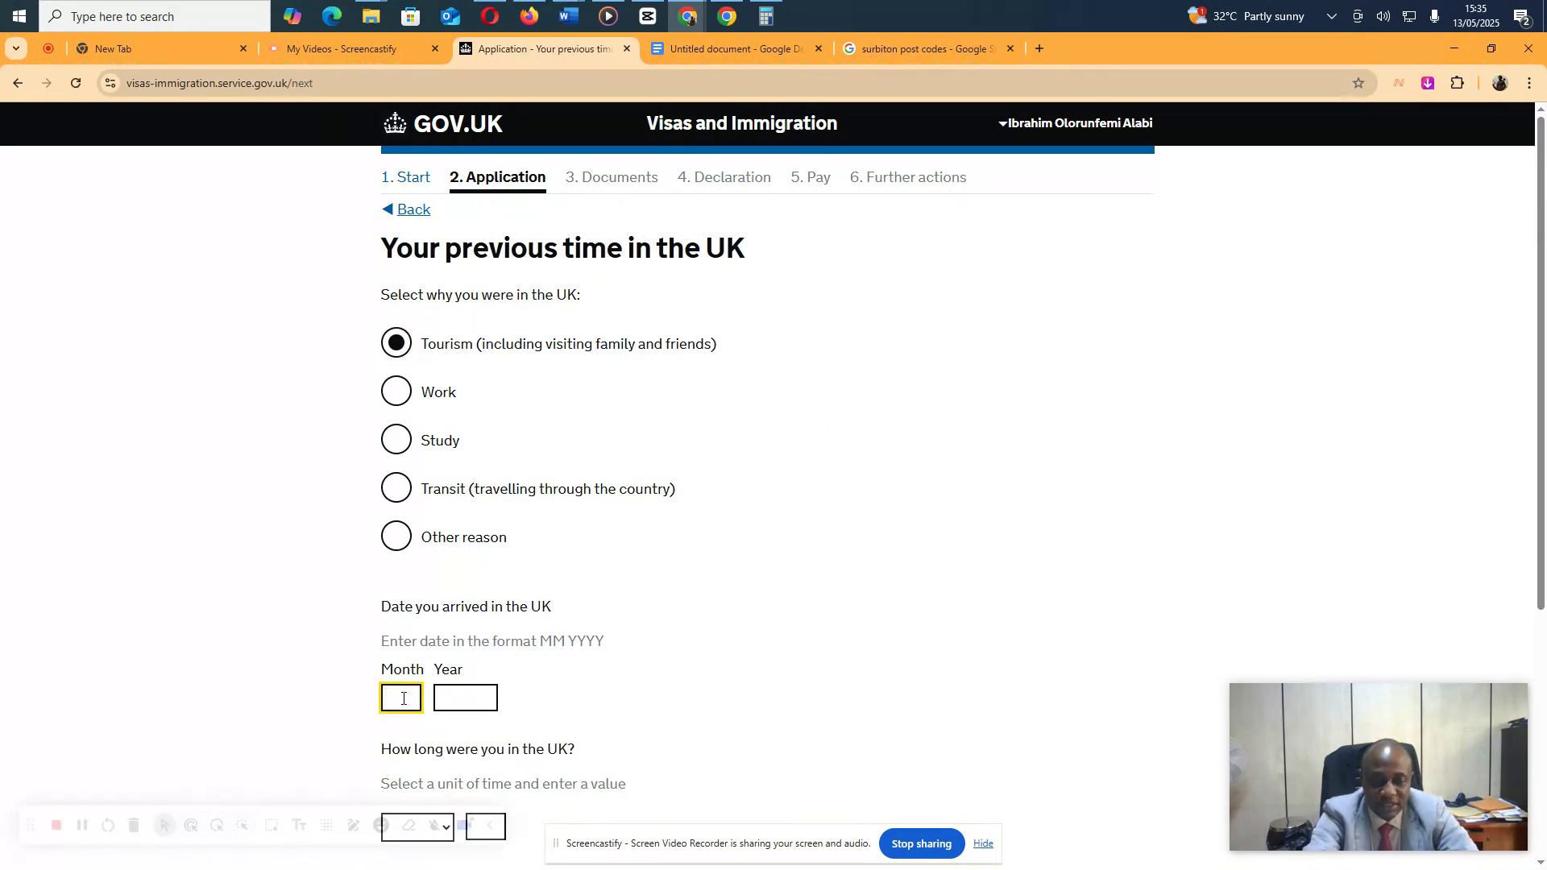
text(02)
key(Tab)
text(202)
key(Tab)
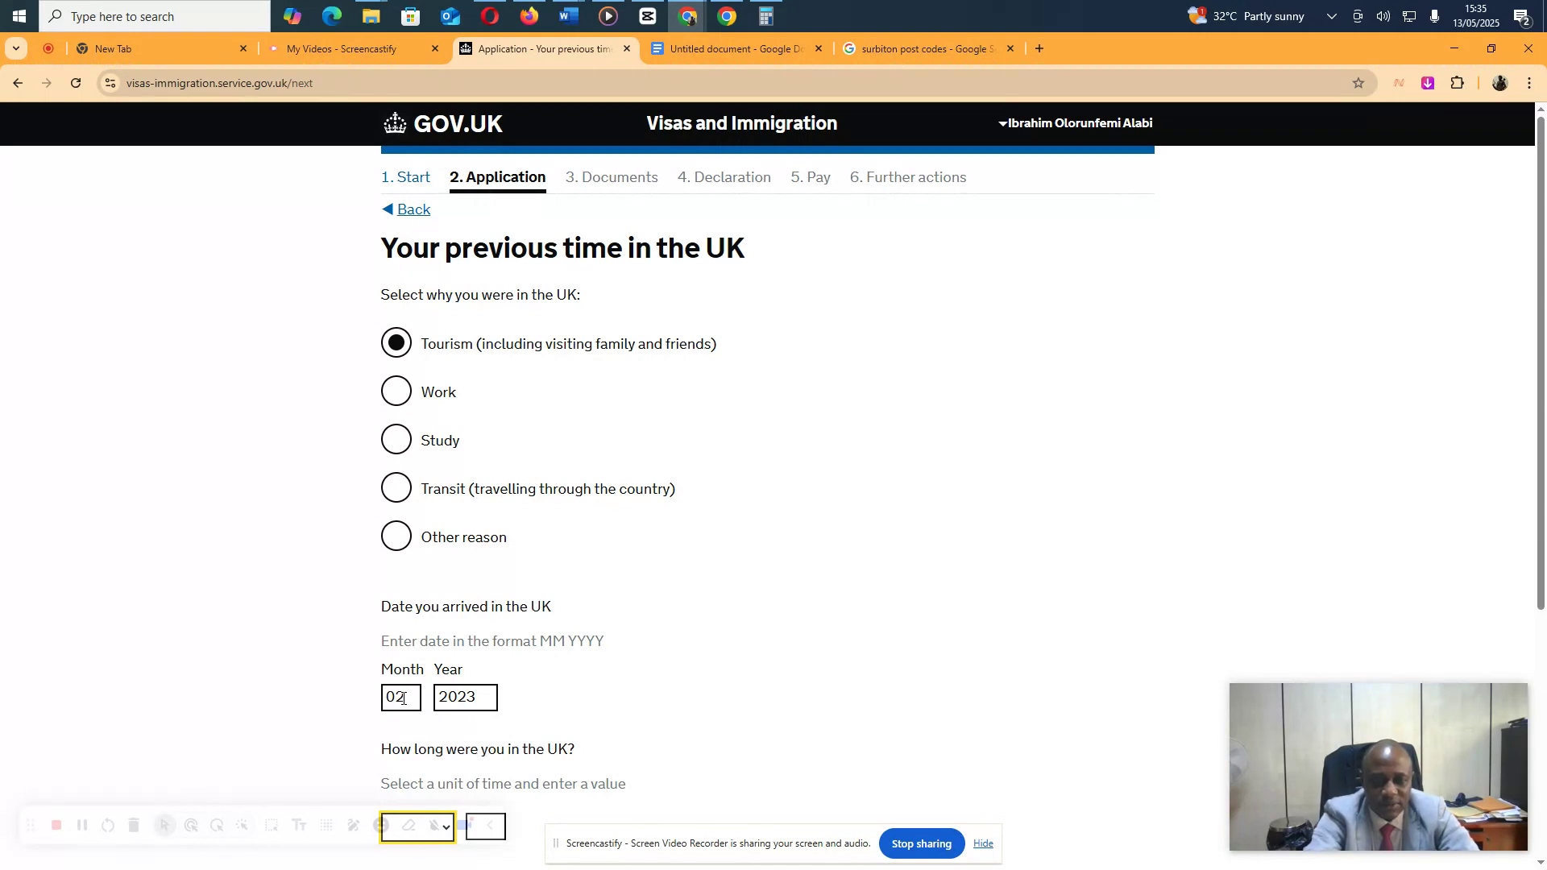
scroll(454, 681, down, 5)
click(447, 445)
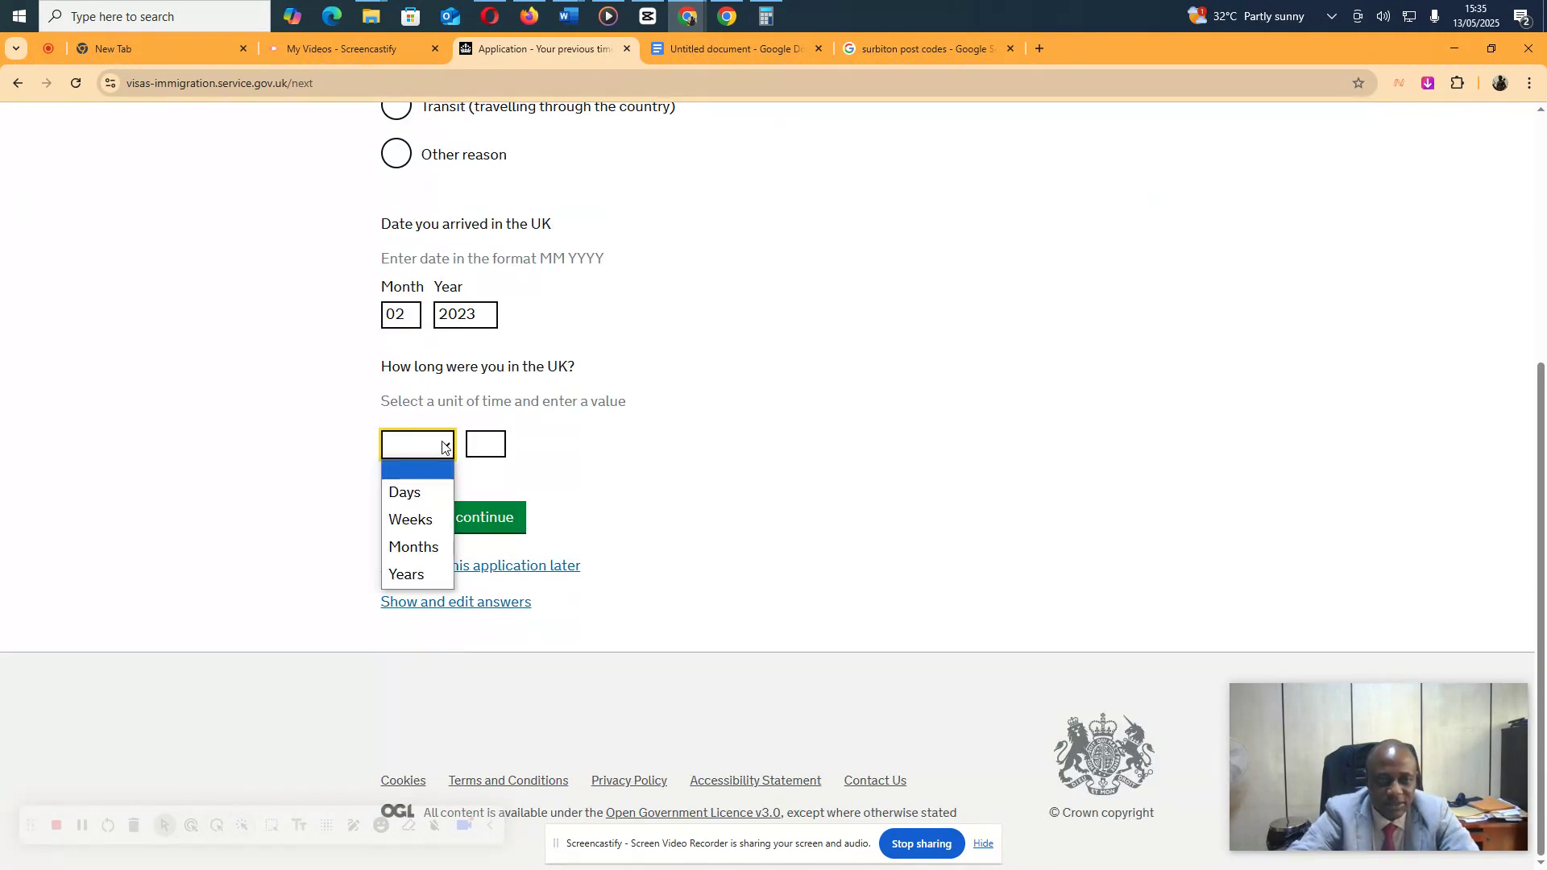
click(409, 501)
click(491, 449)
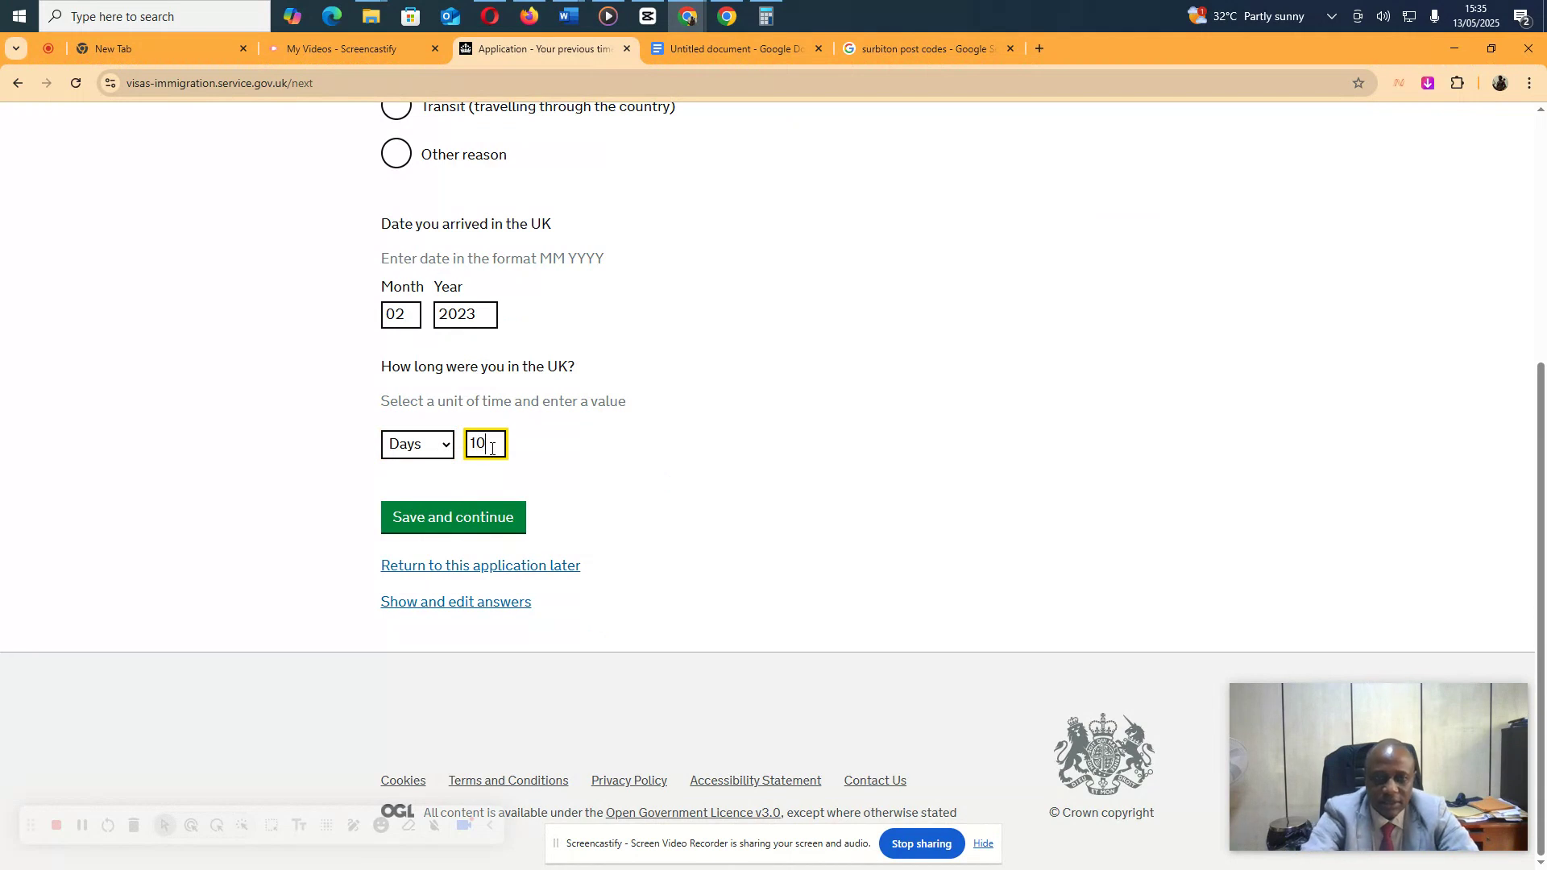
click(460, 530)
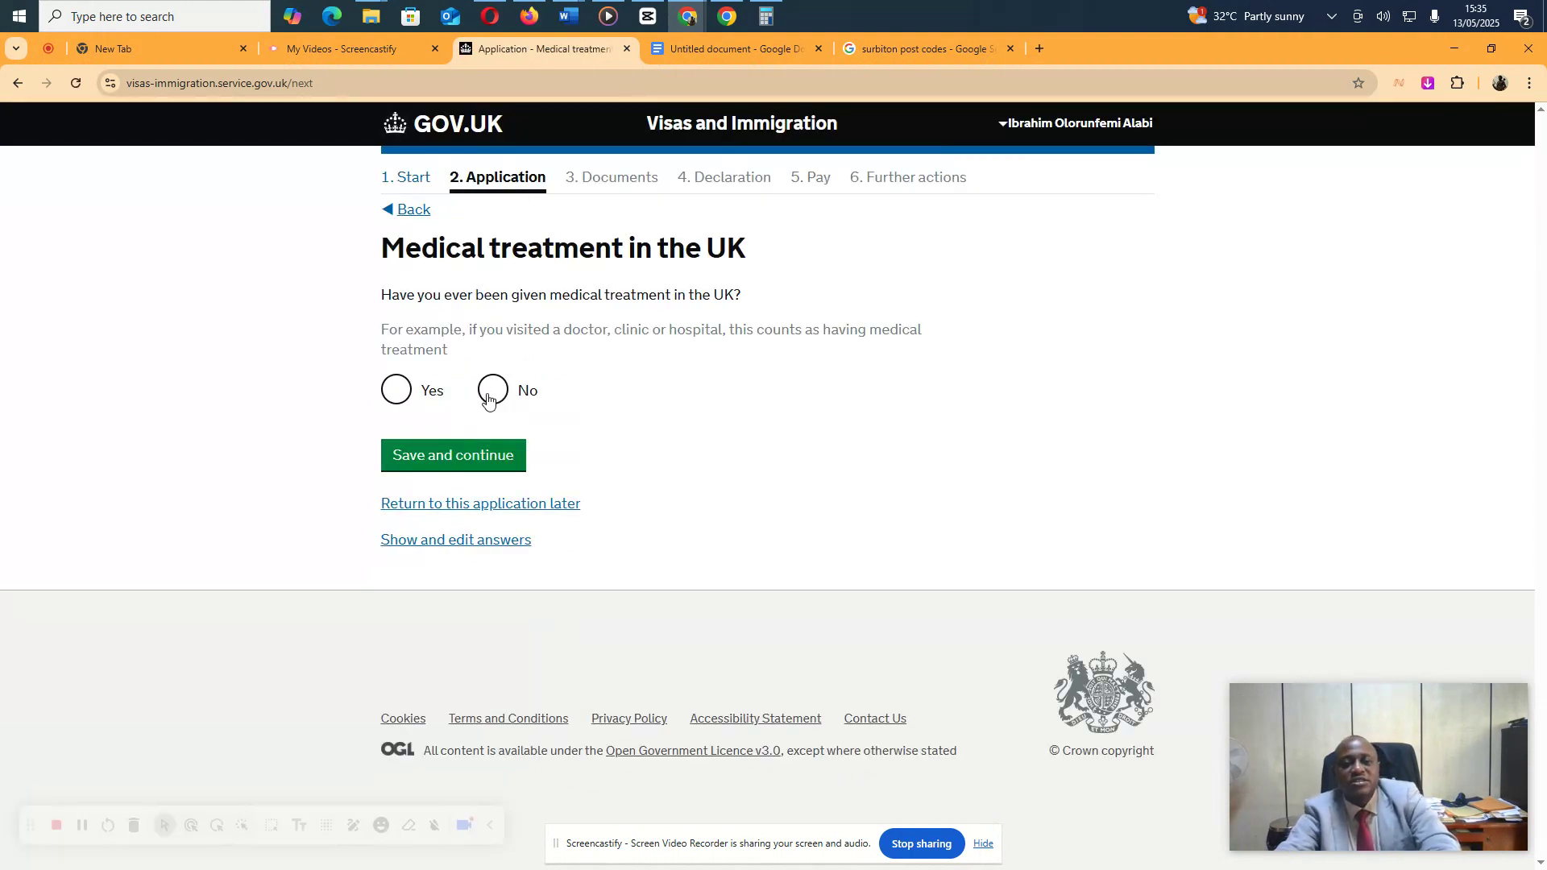
Answer No to UK medical treatment and to having a National Insurance number
click(489, 395)
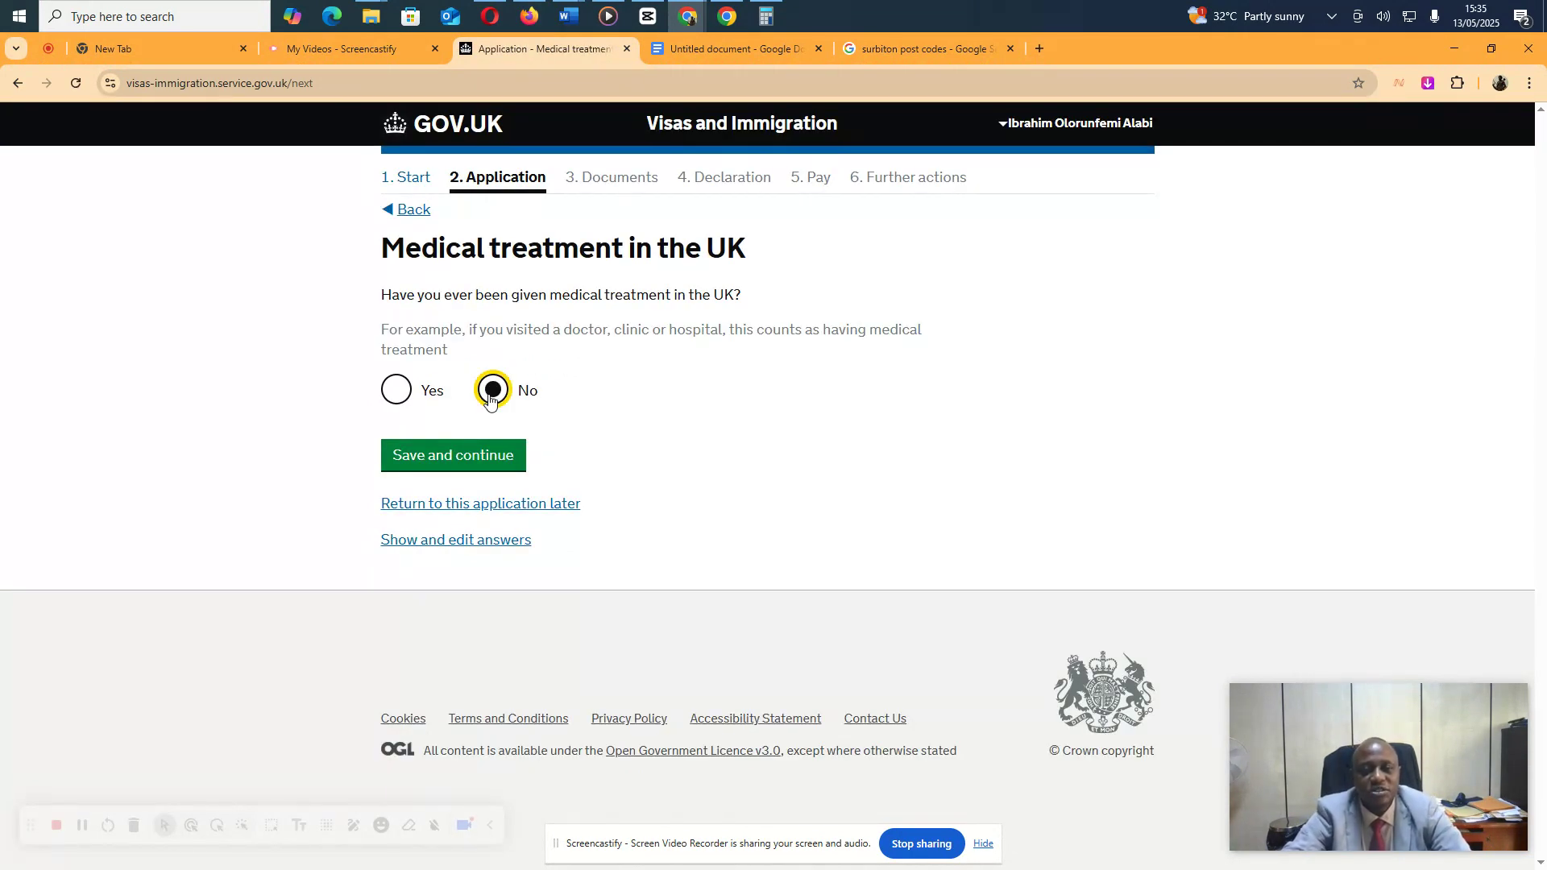
click(455, 454)
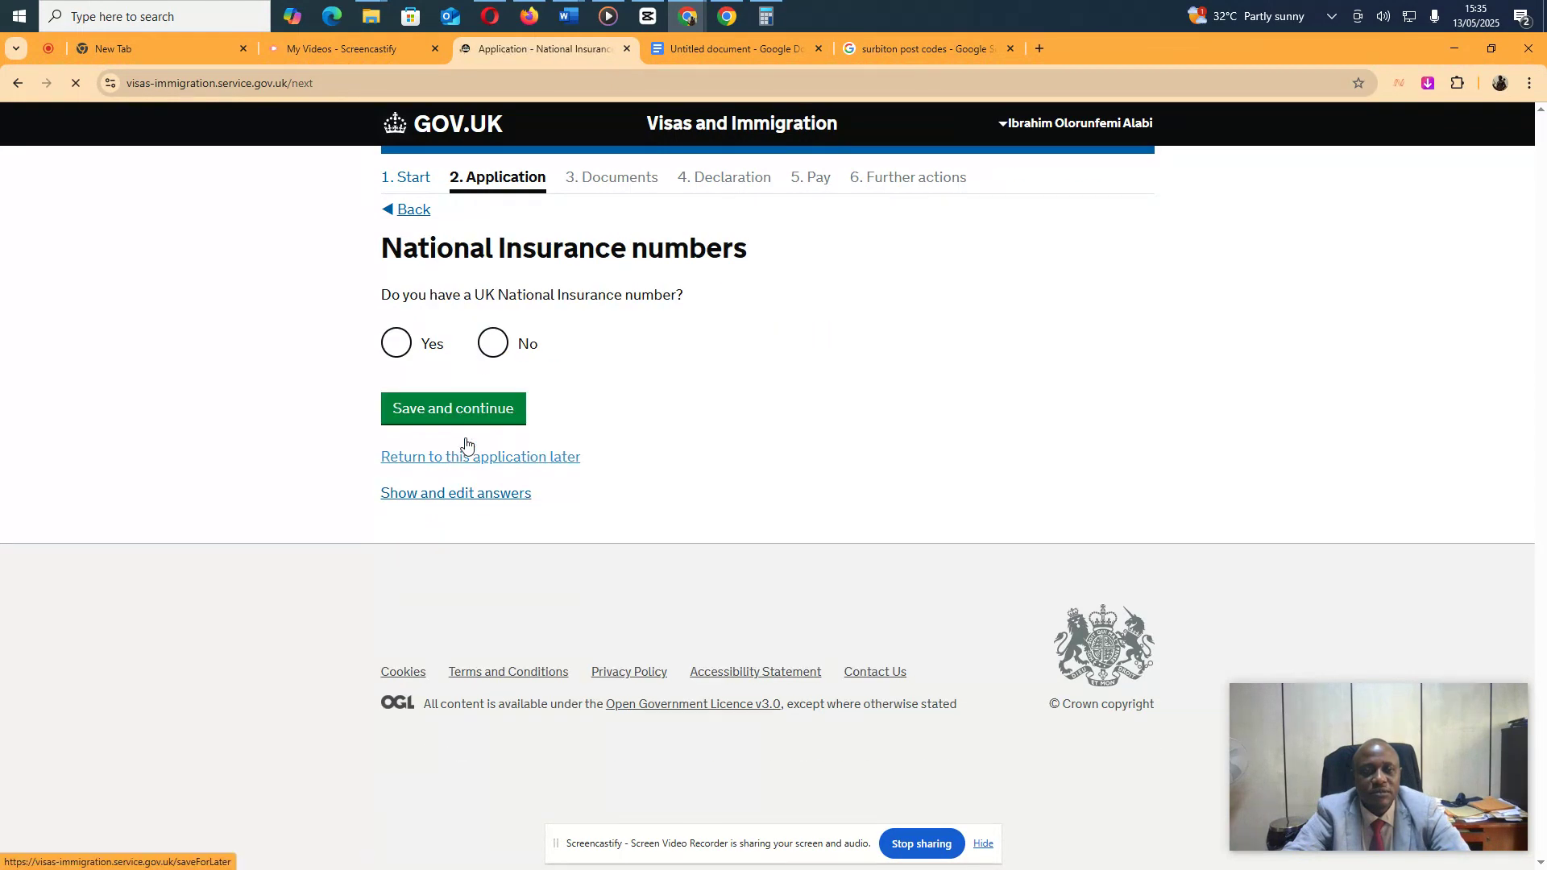
click(491, 343)
click(454, 425)
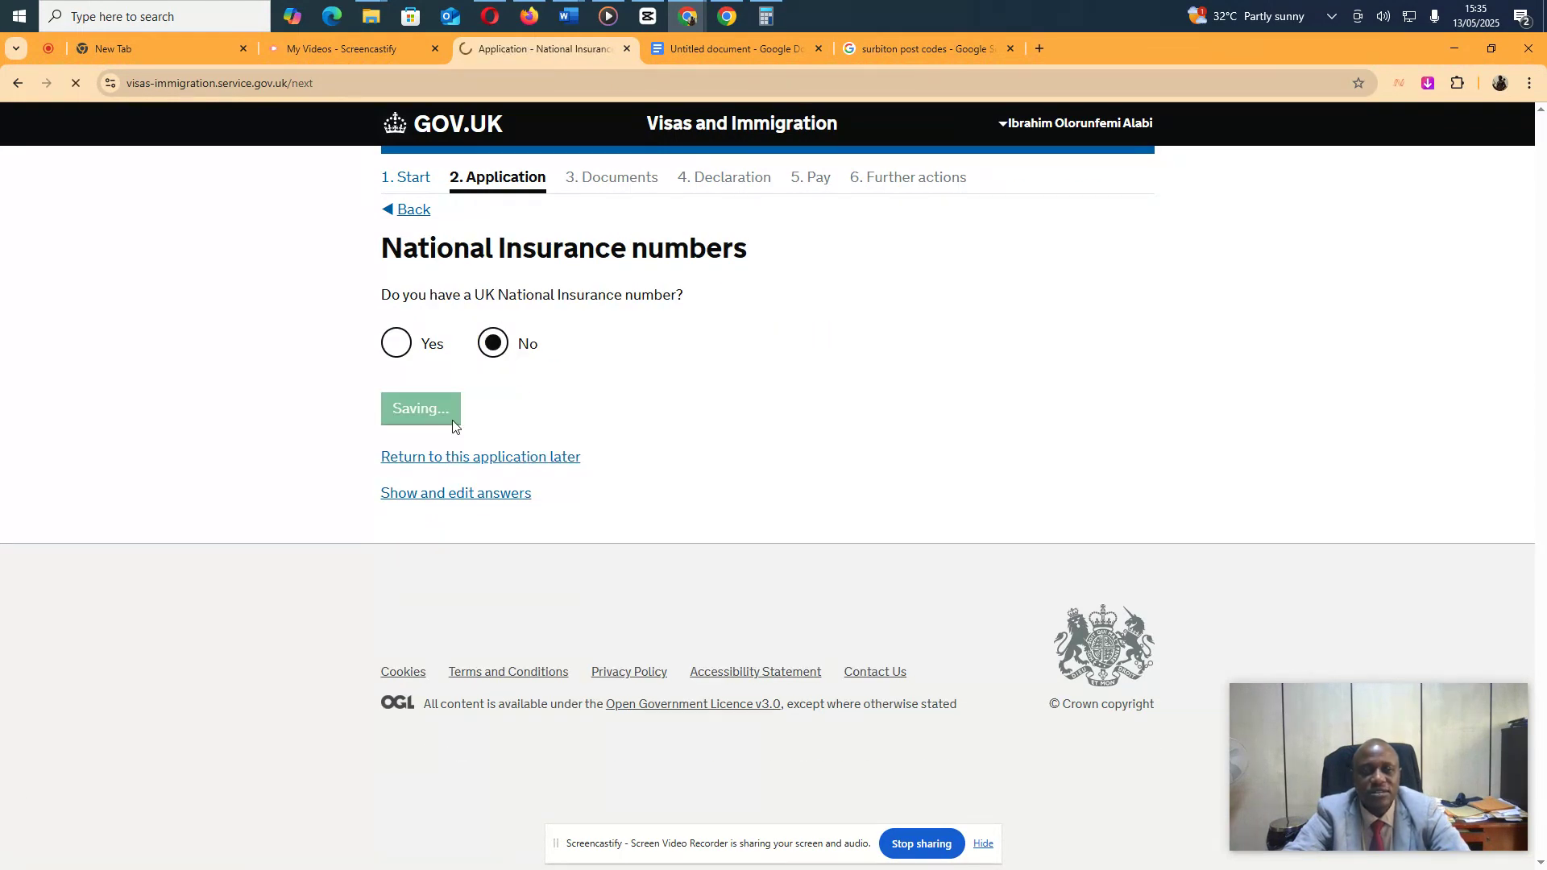
Answer No to holding a UK driving licence and to receiving public funds
click(492, 352)
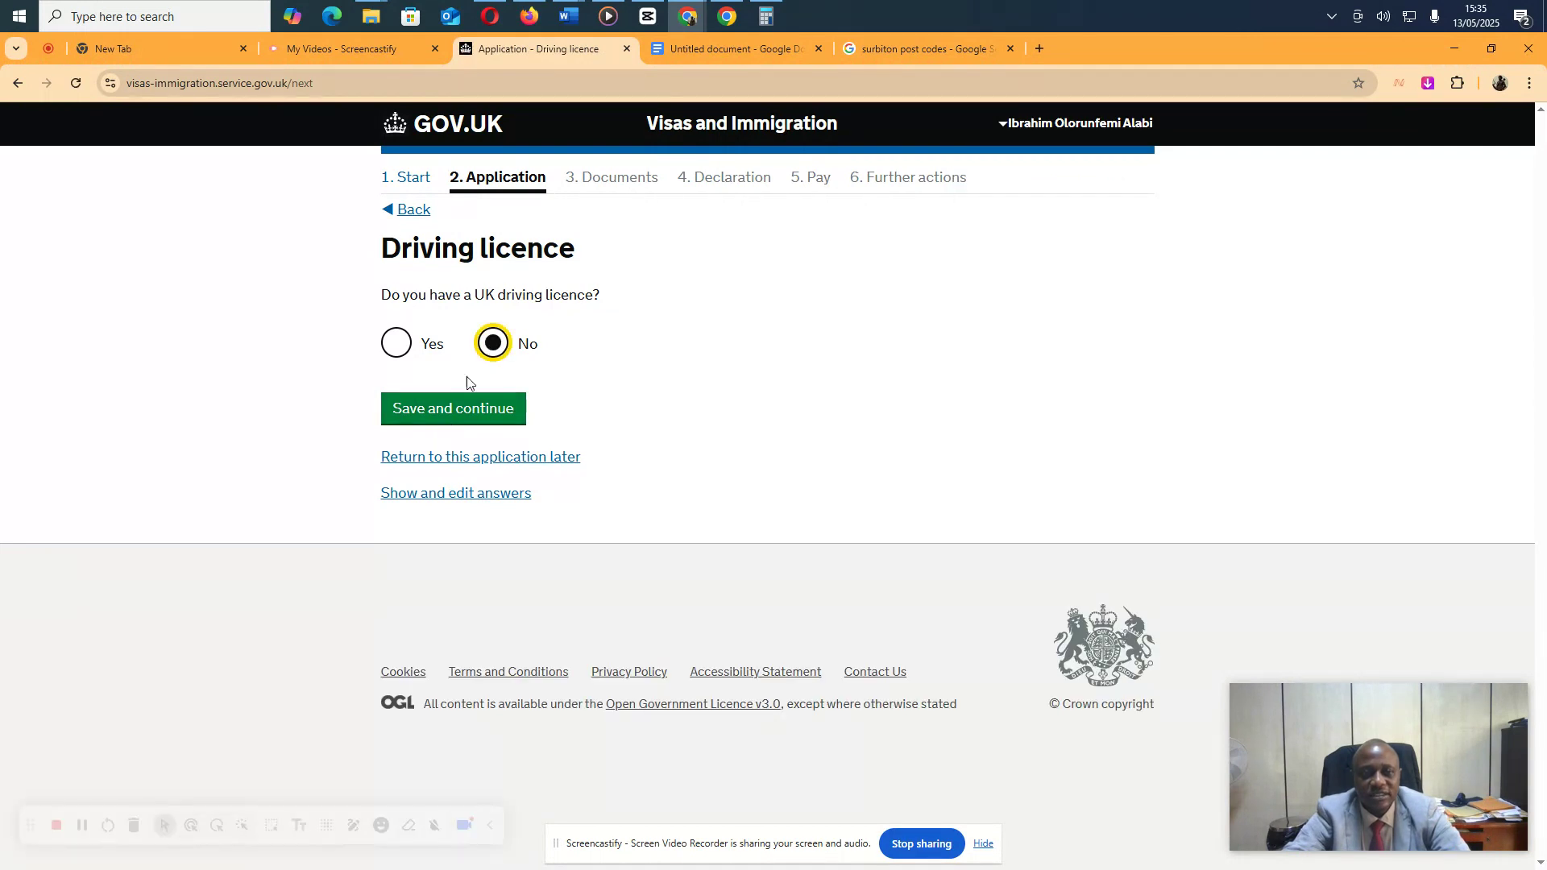
click(457, 408)
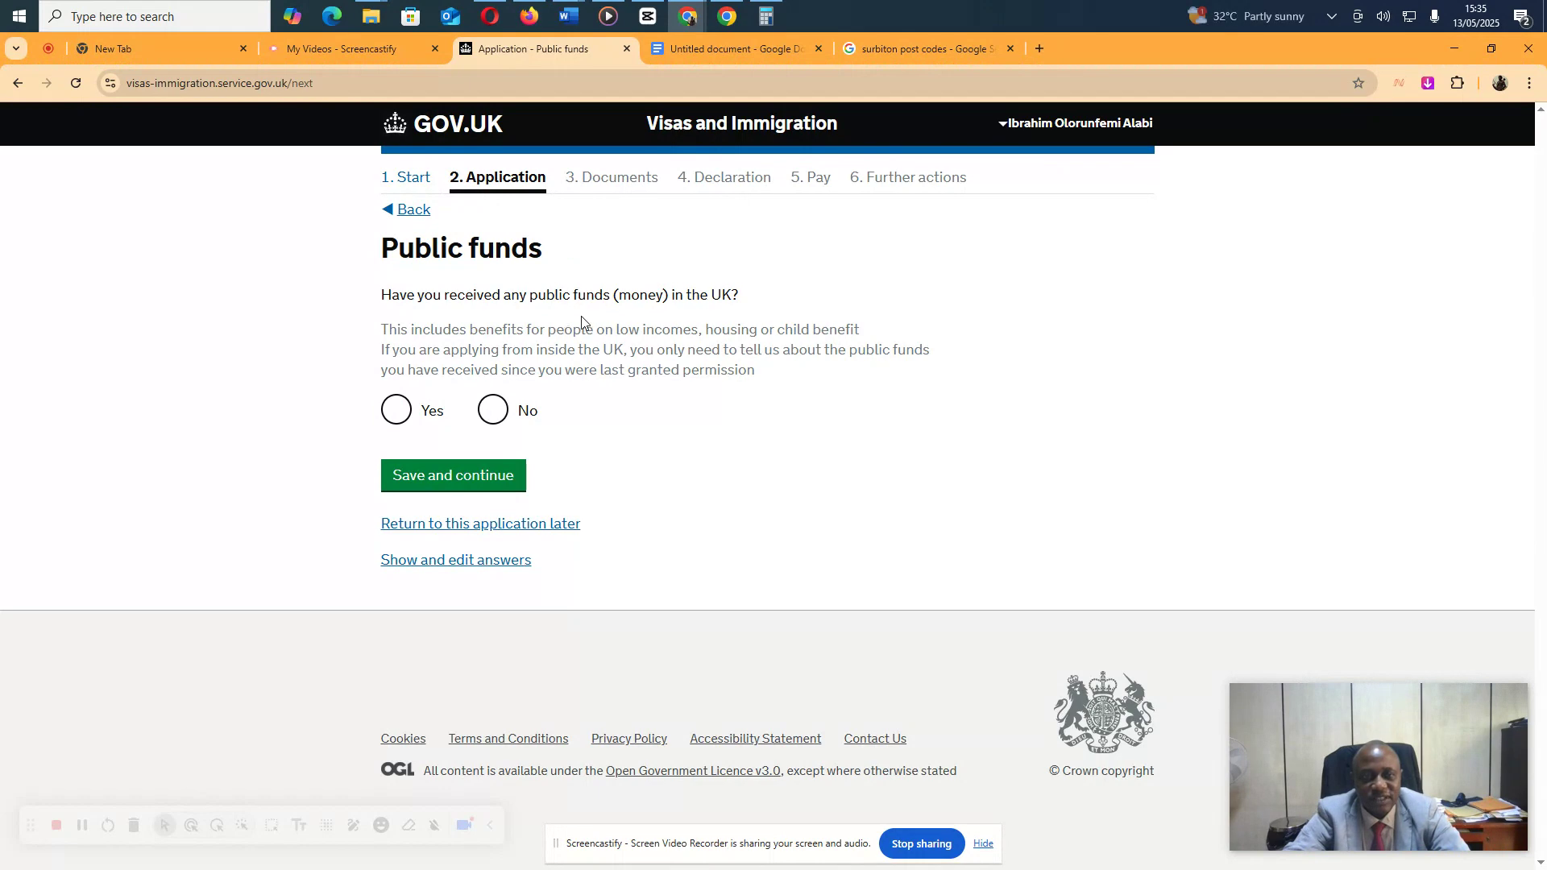
click(494, 411)
click(465, 478)
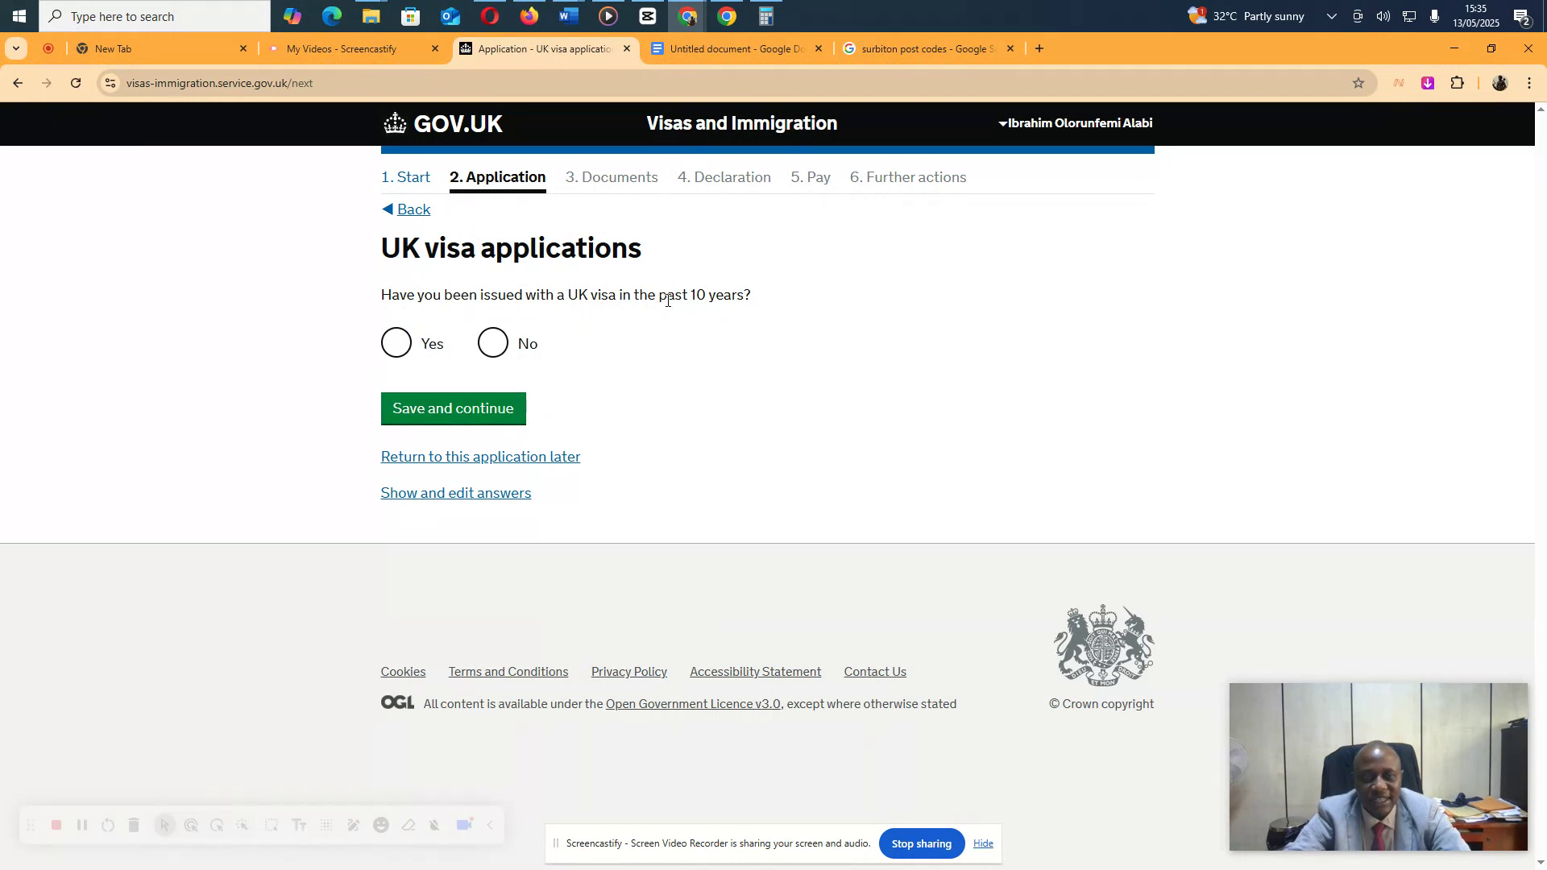
Report a UK visa issued 01/2023 and answer No to applying for leave to remain
click(393, 353)
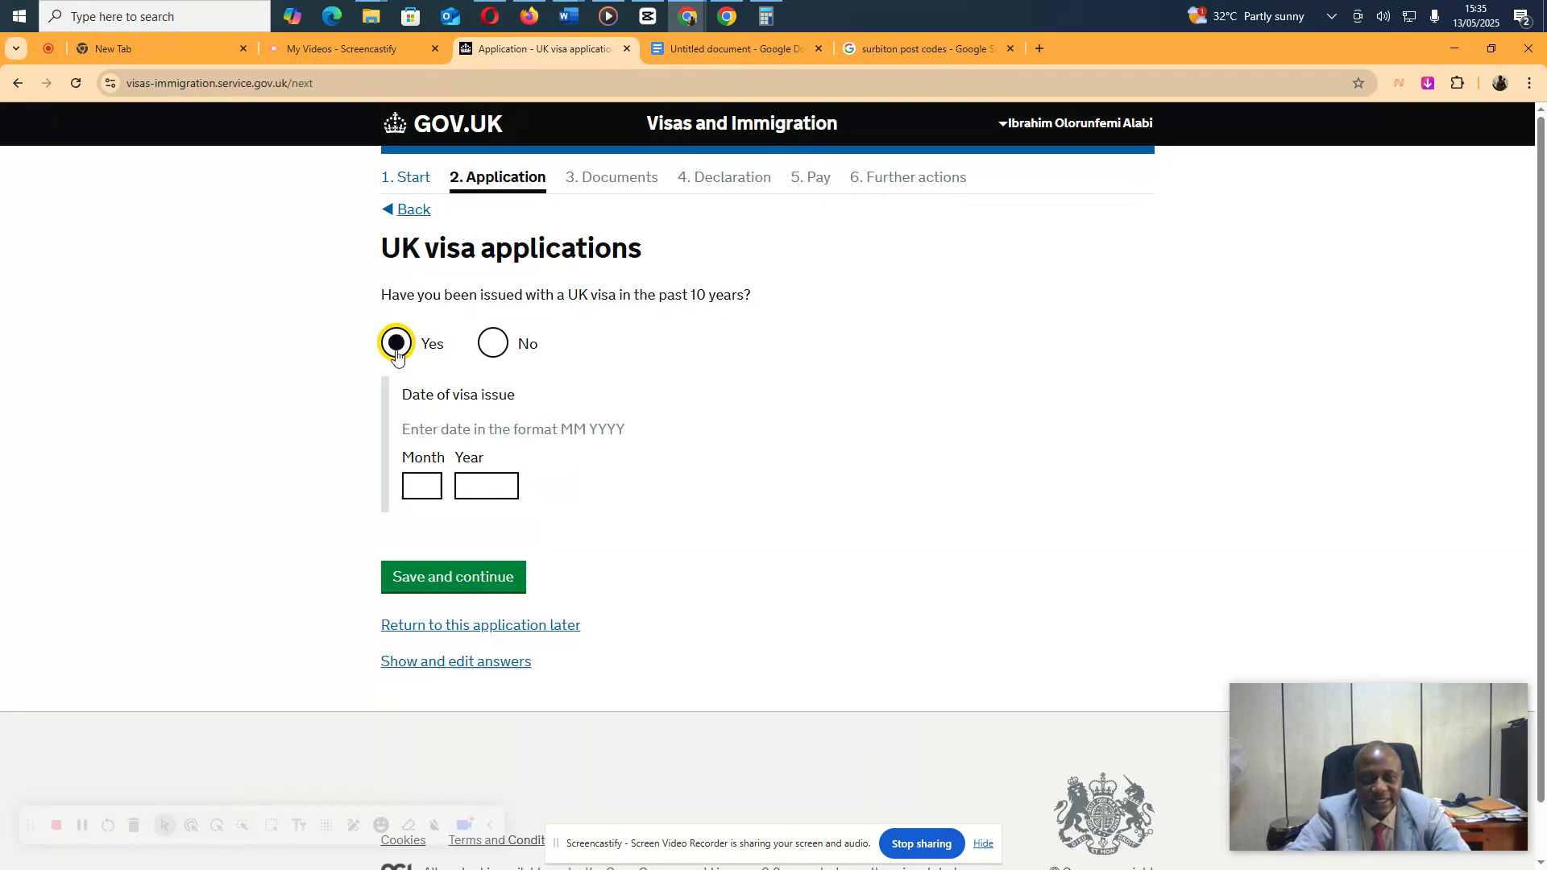
click(422, 481)
text(02)
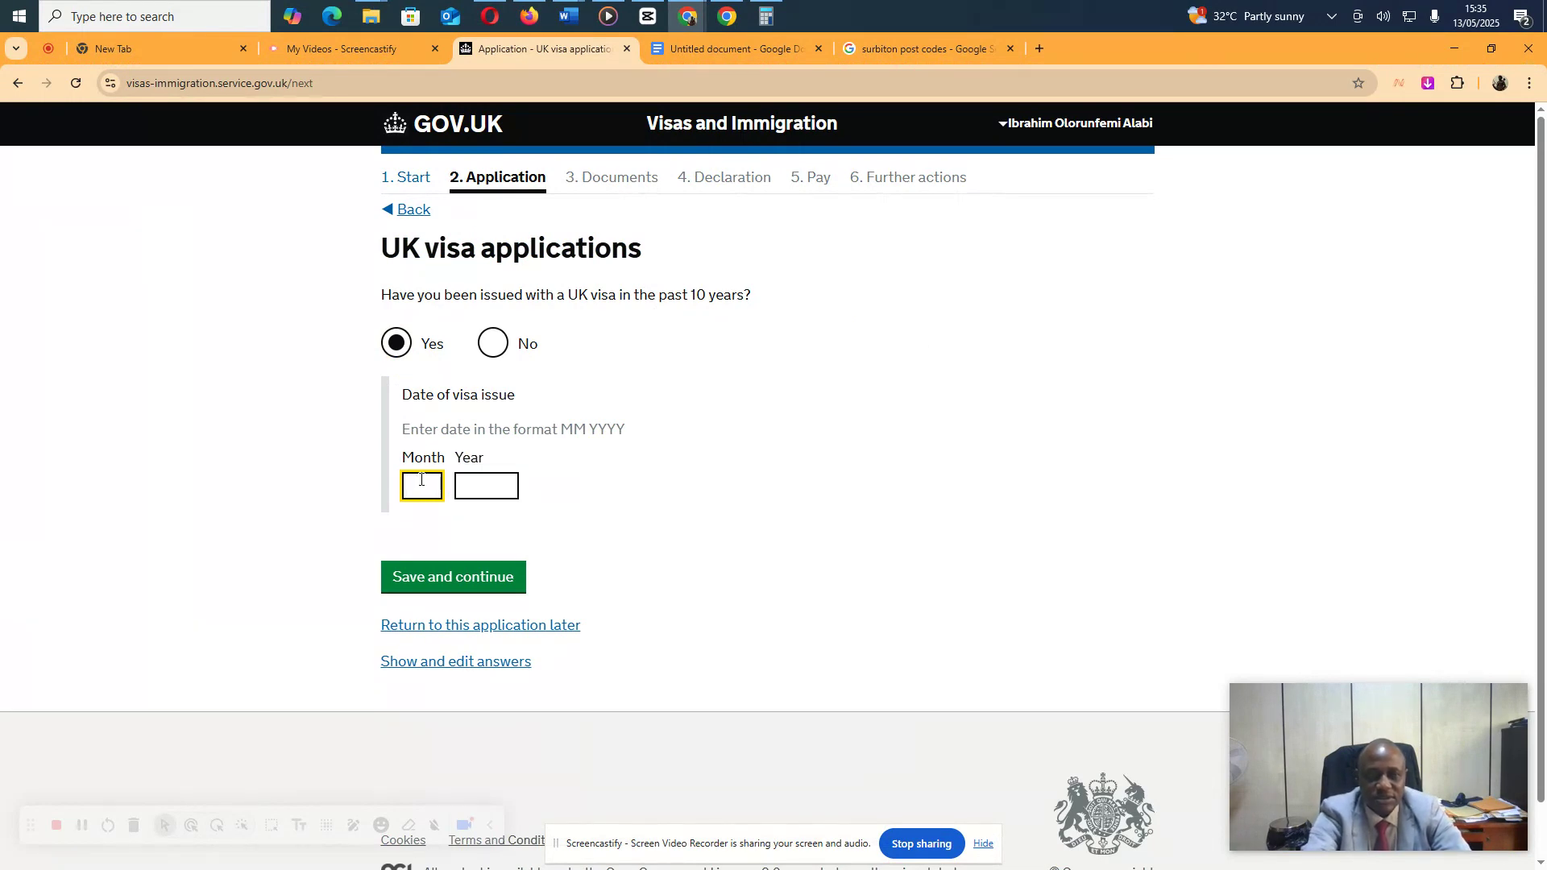
key(Tab)
text(202)
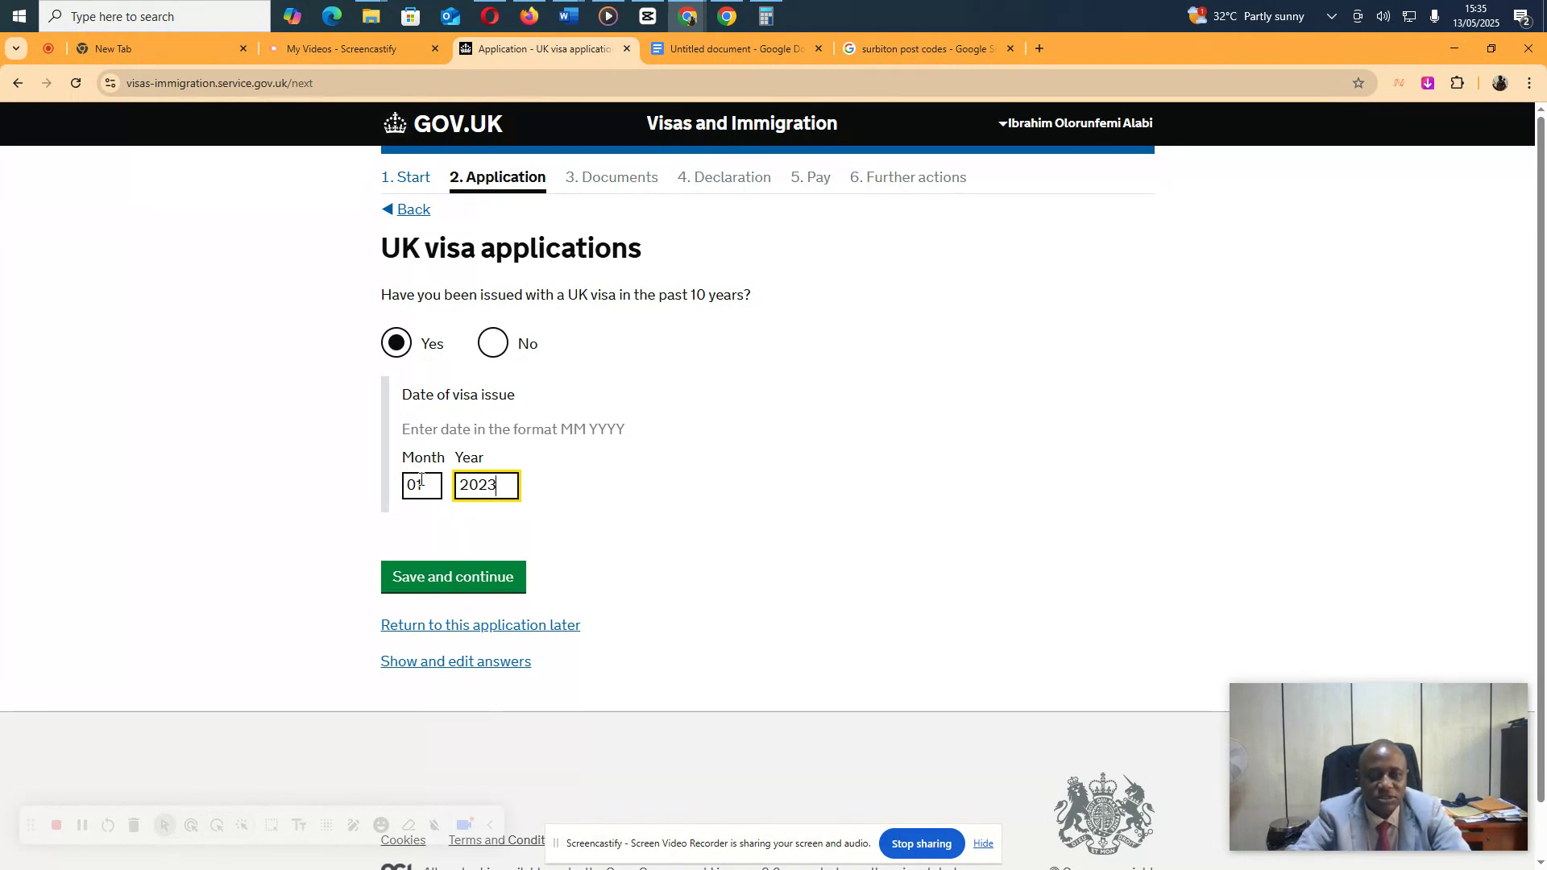
click(429, 582)
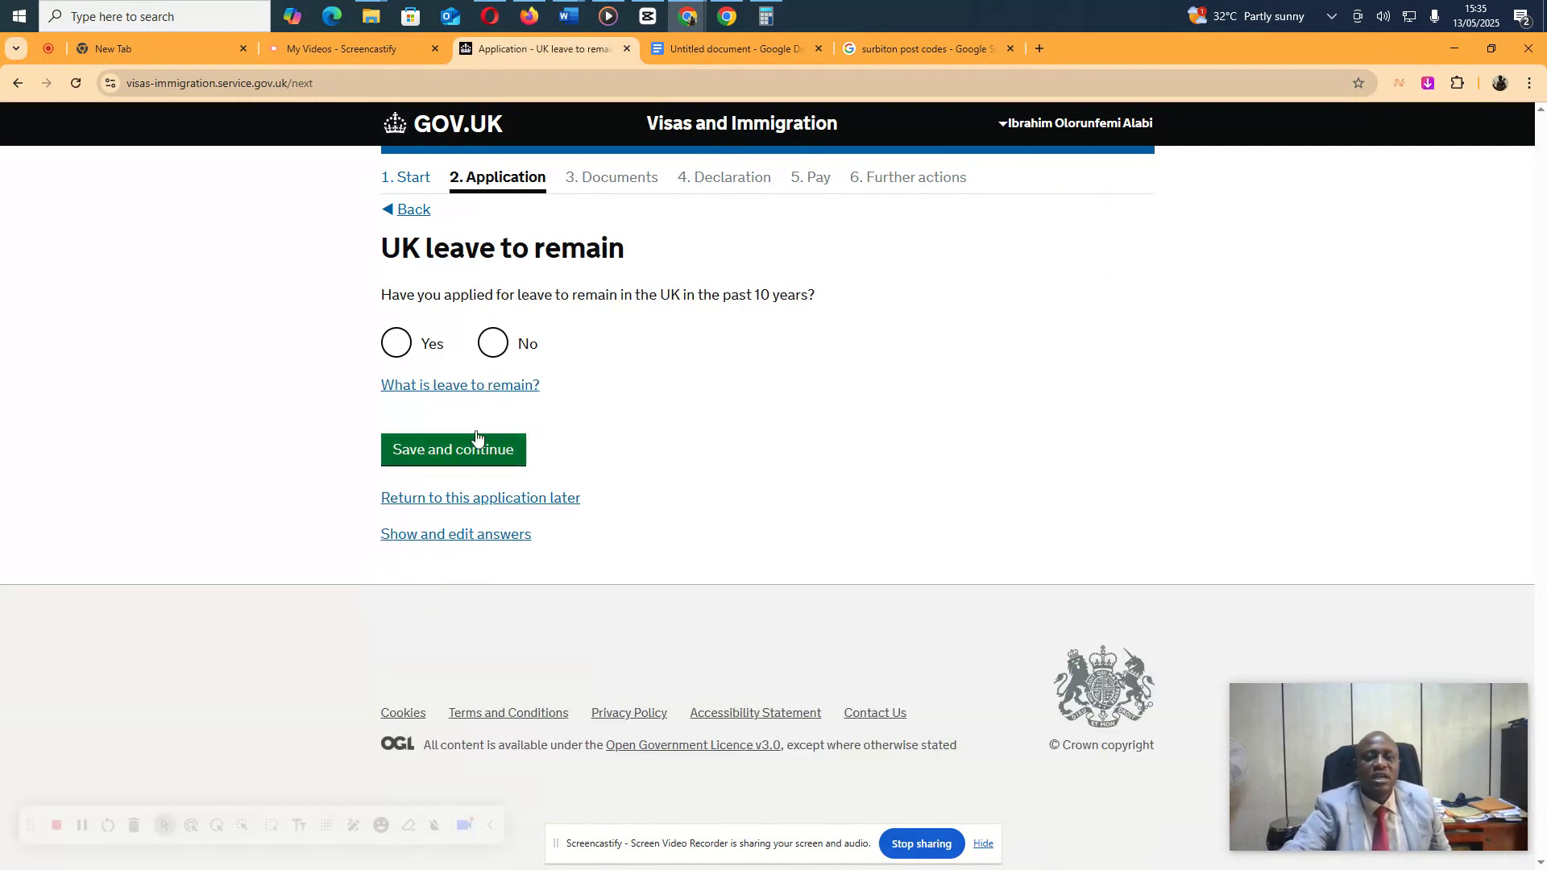
click(494, 345)
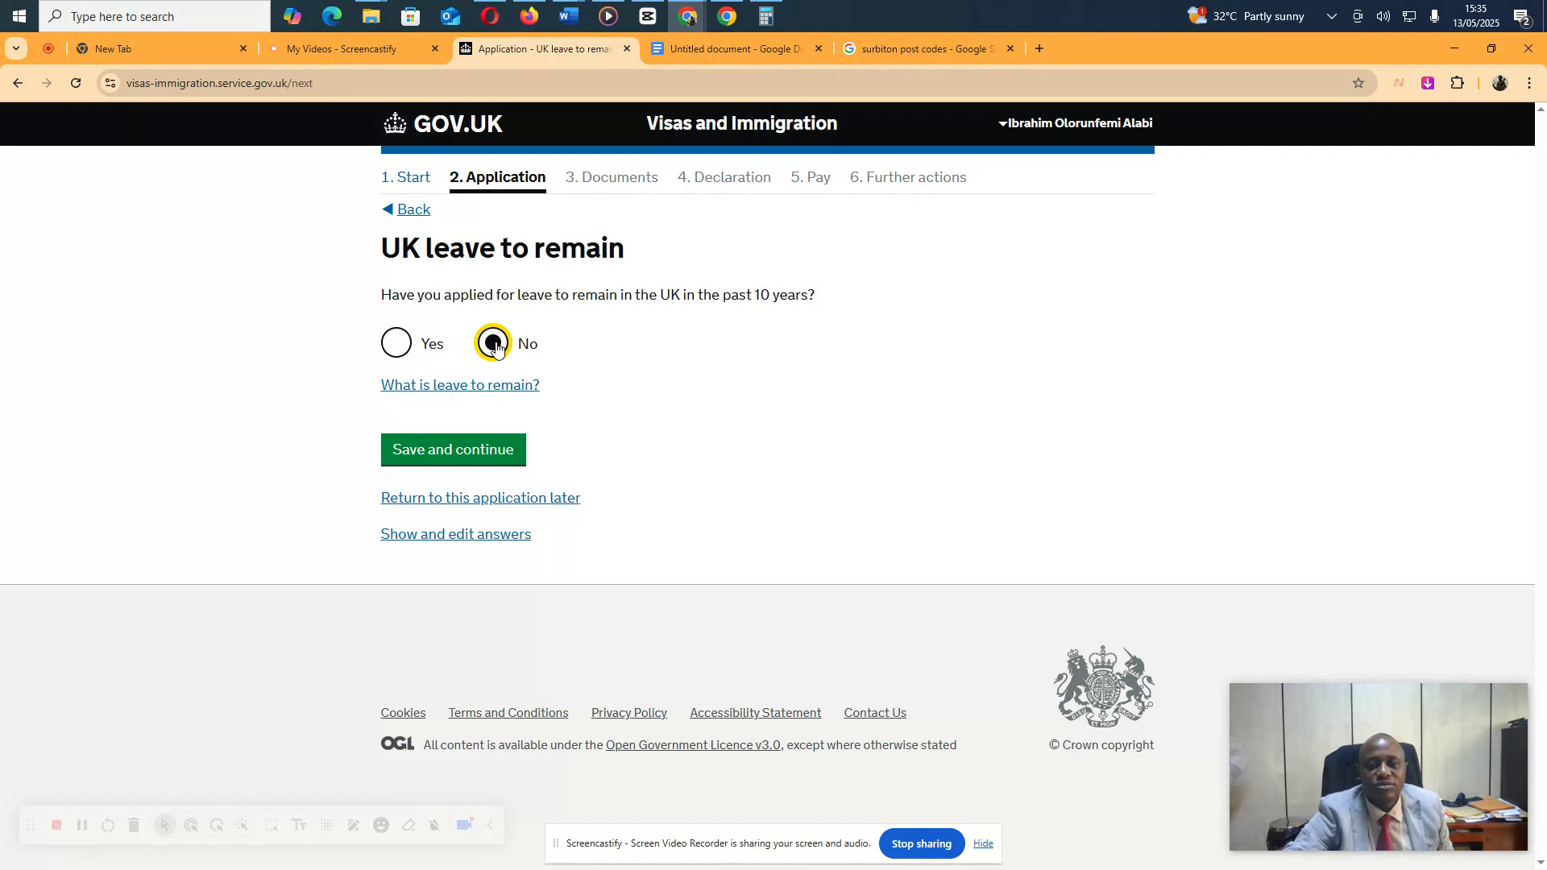
click(482, 459)
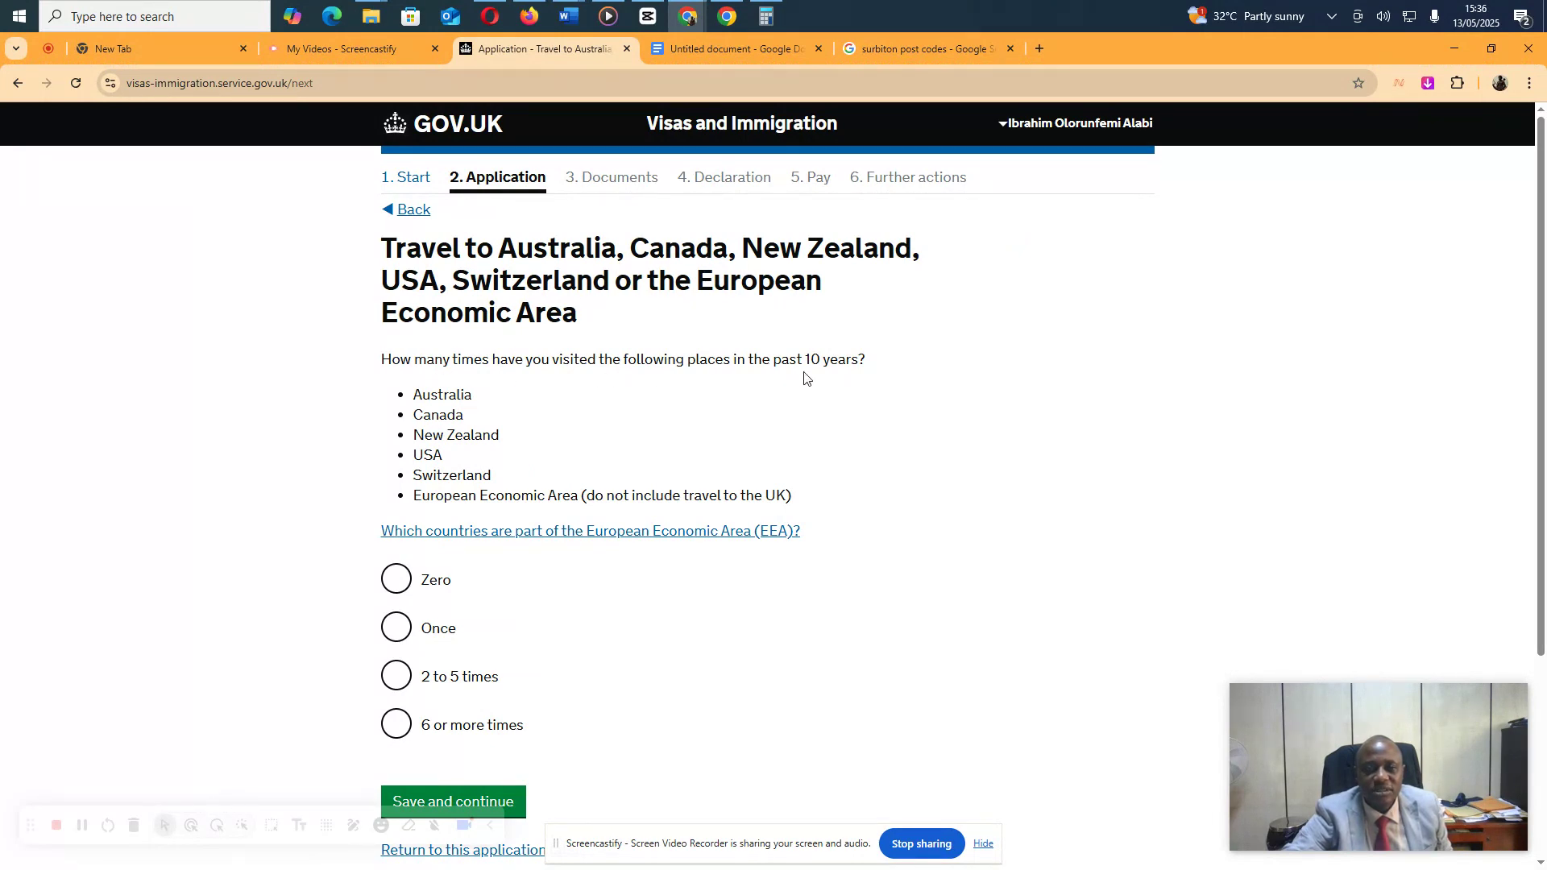
Answer Zero visits to Australia, Canada and similar countries, and Yes to visiting other countries
click(397, 581)
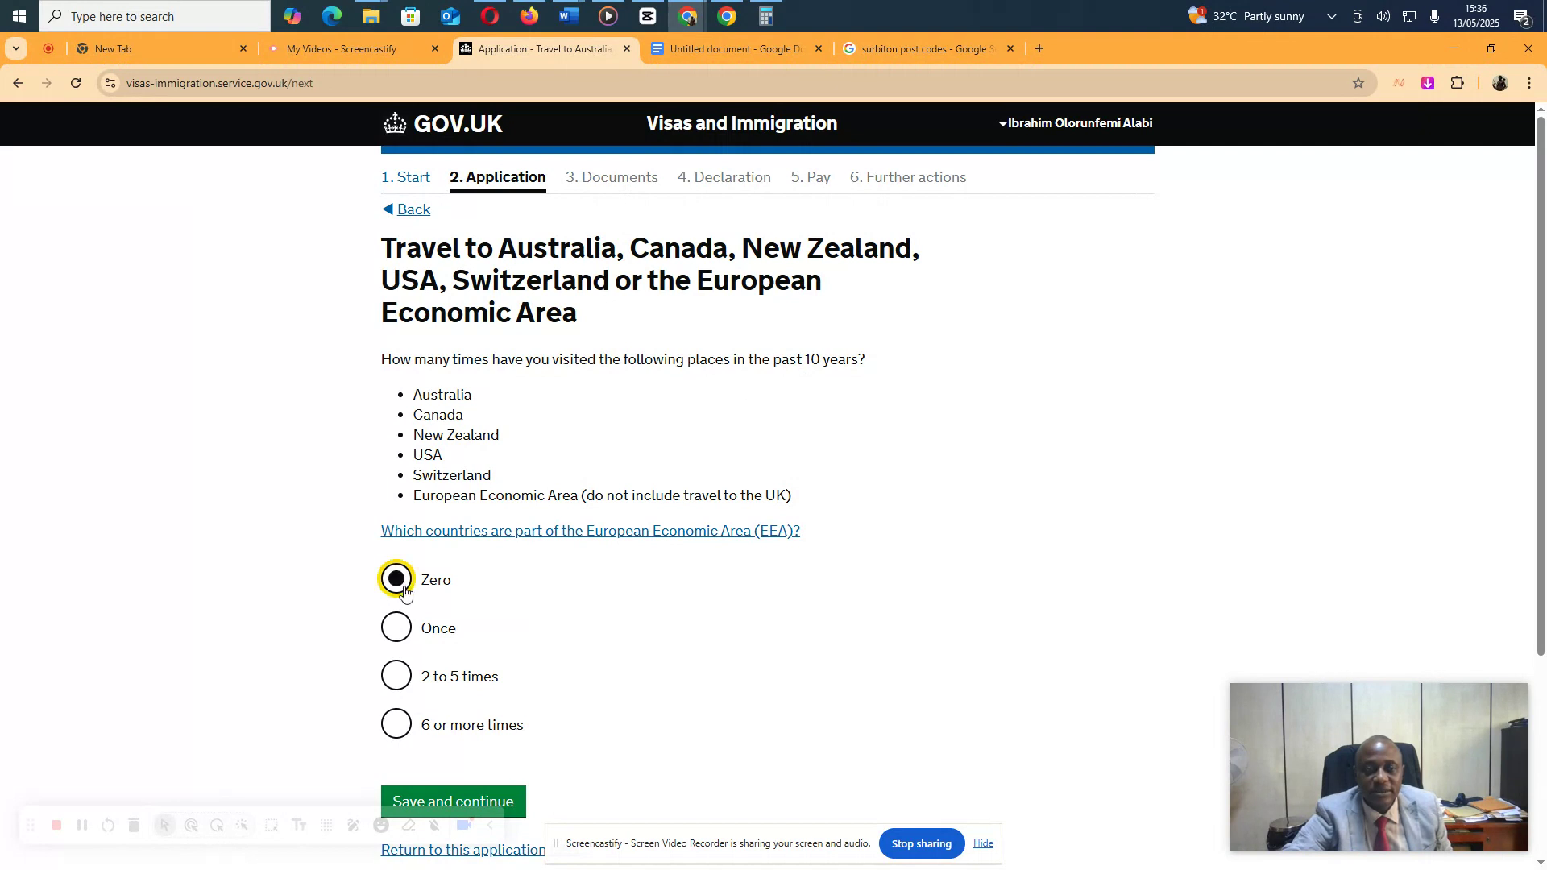
click(458, 801)
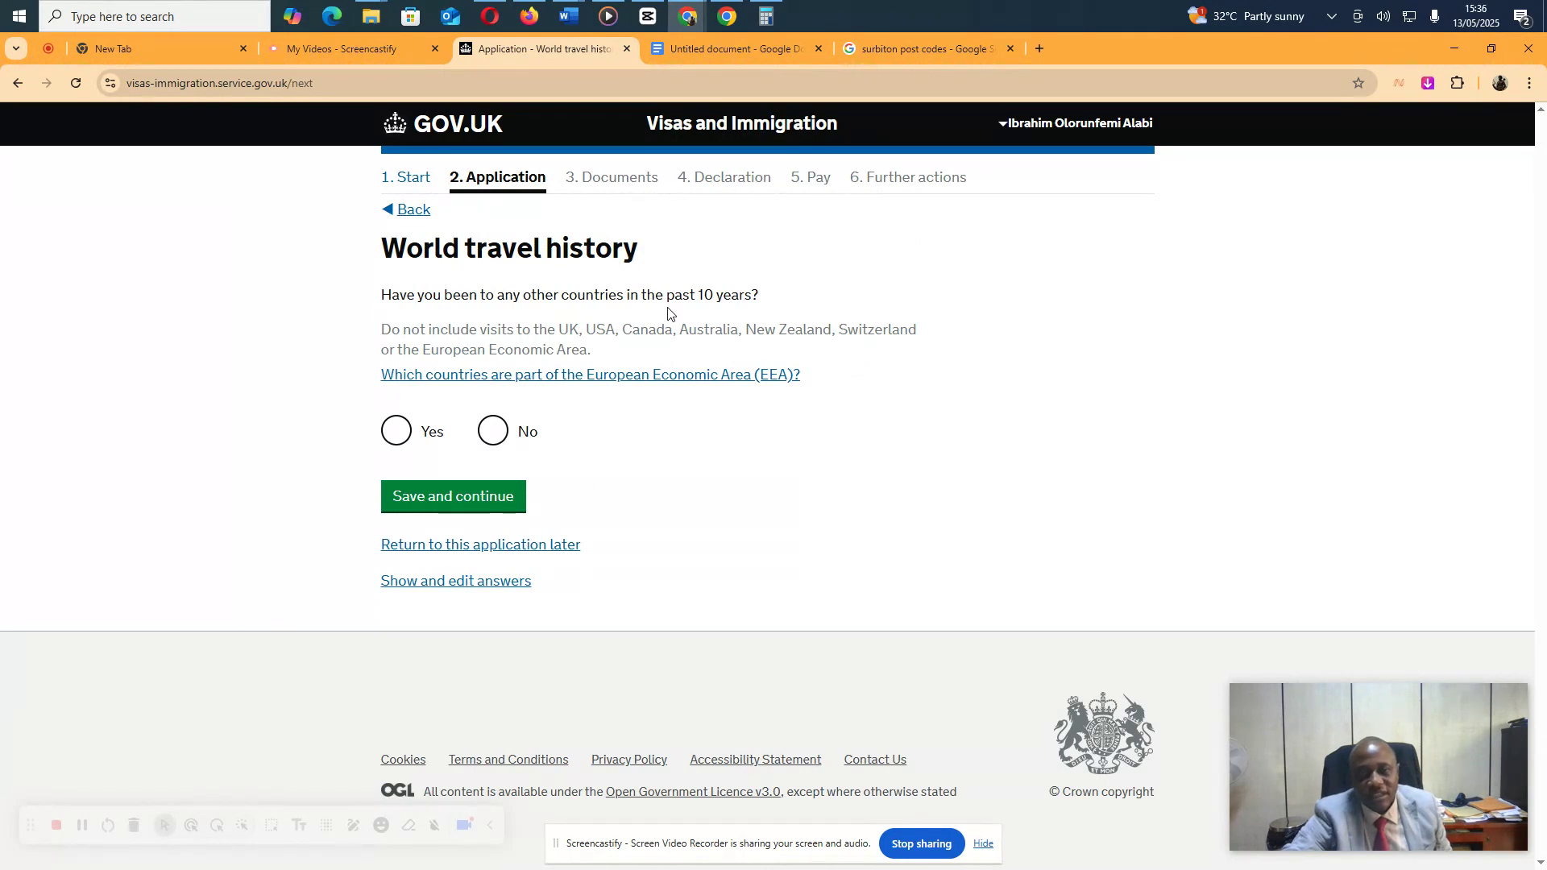
click(401, 442)
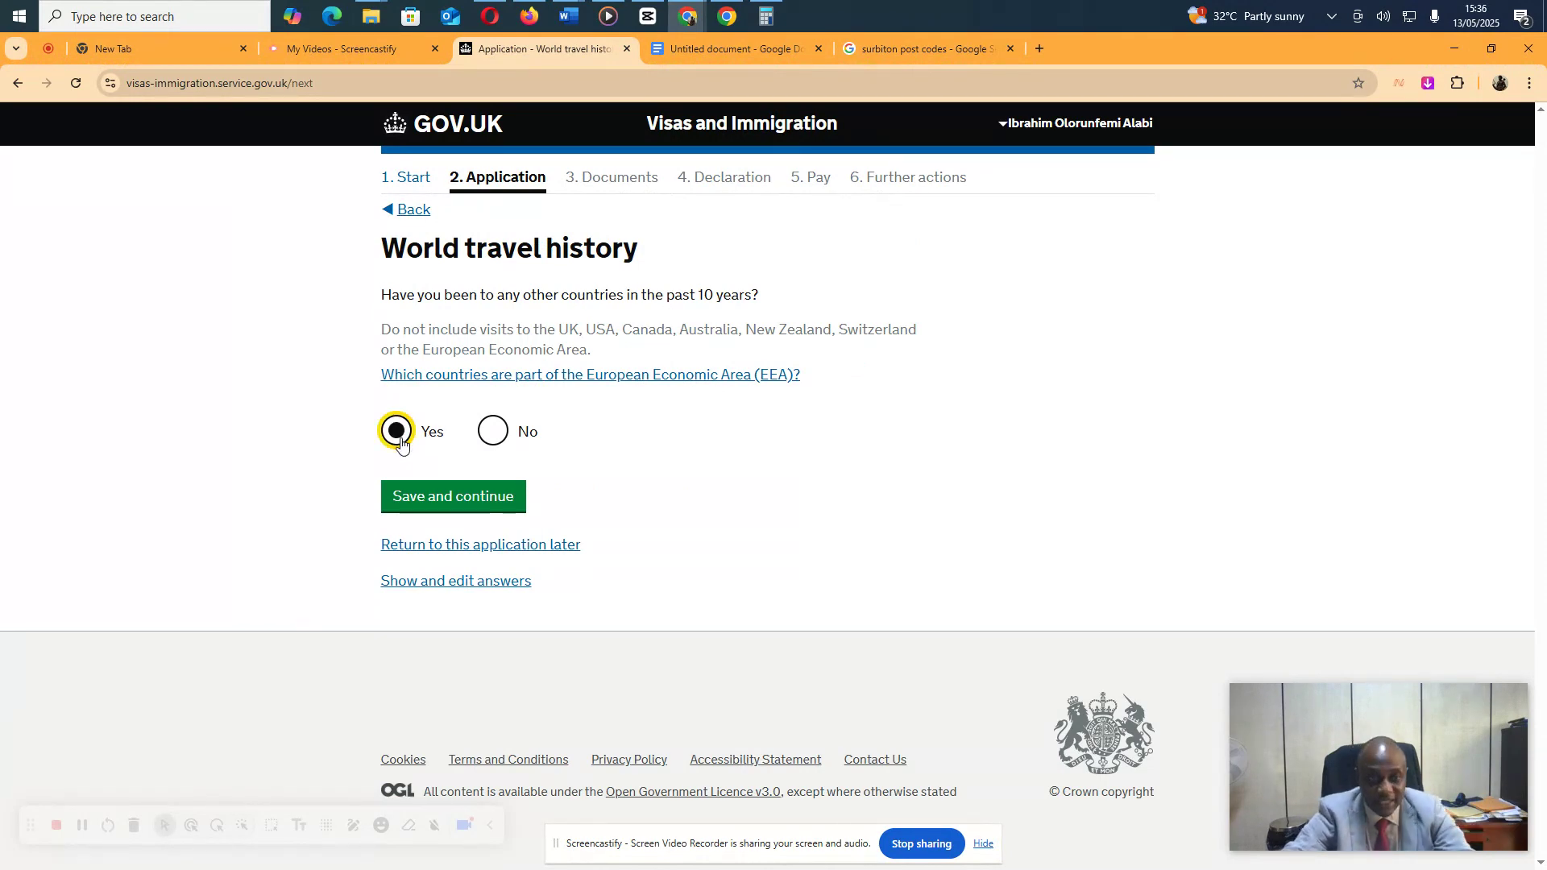
click(457, 506)
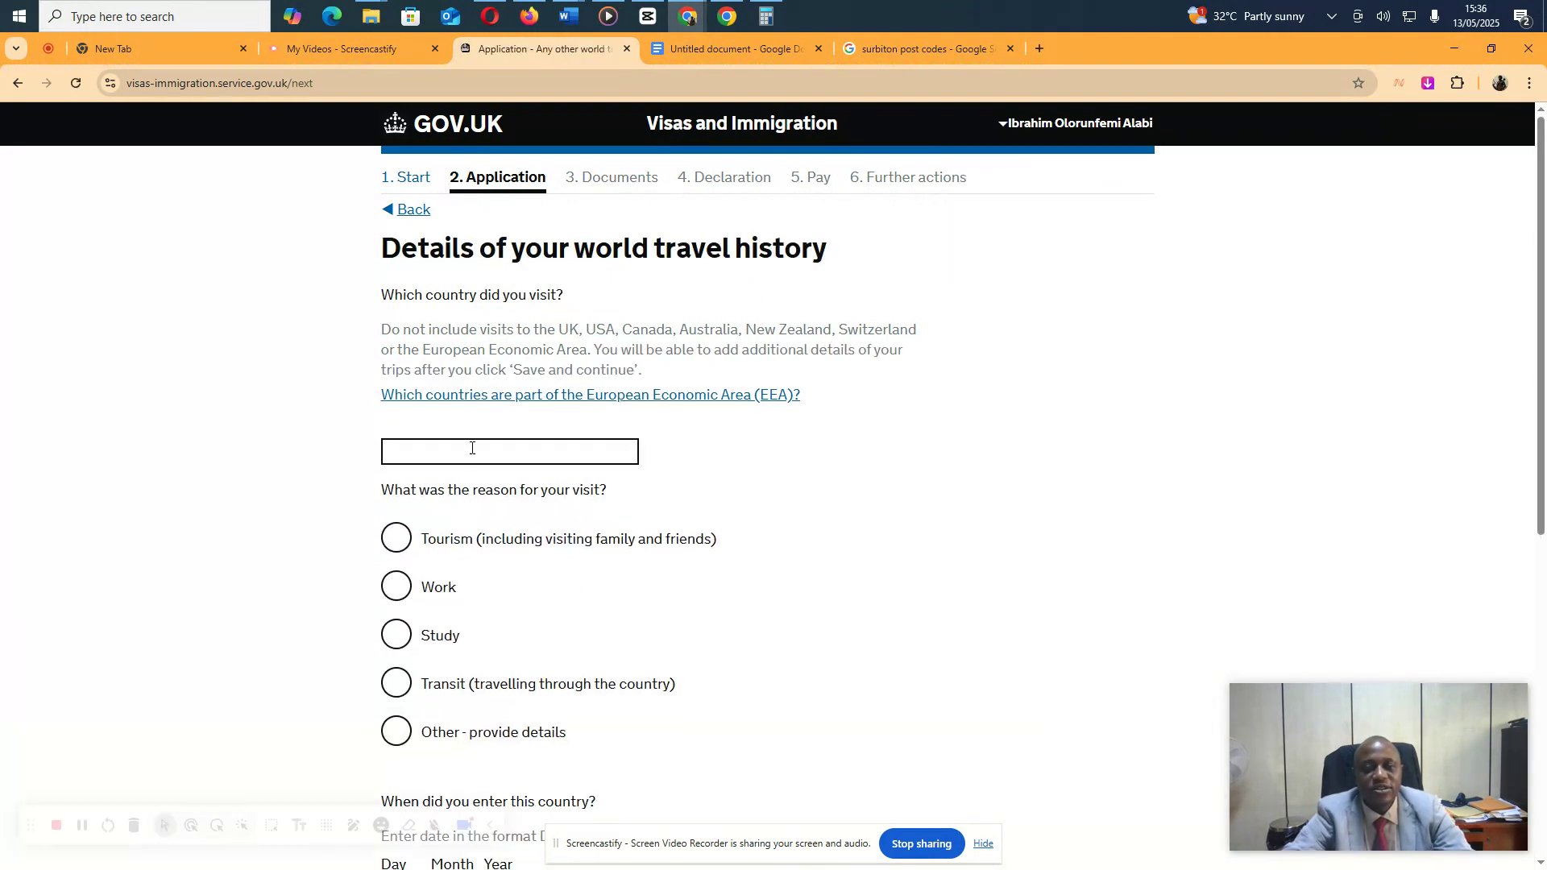
Add United Arab Emirates as a country visited for Tourism
click(473, 449)
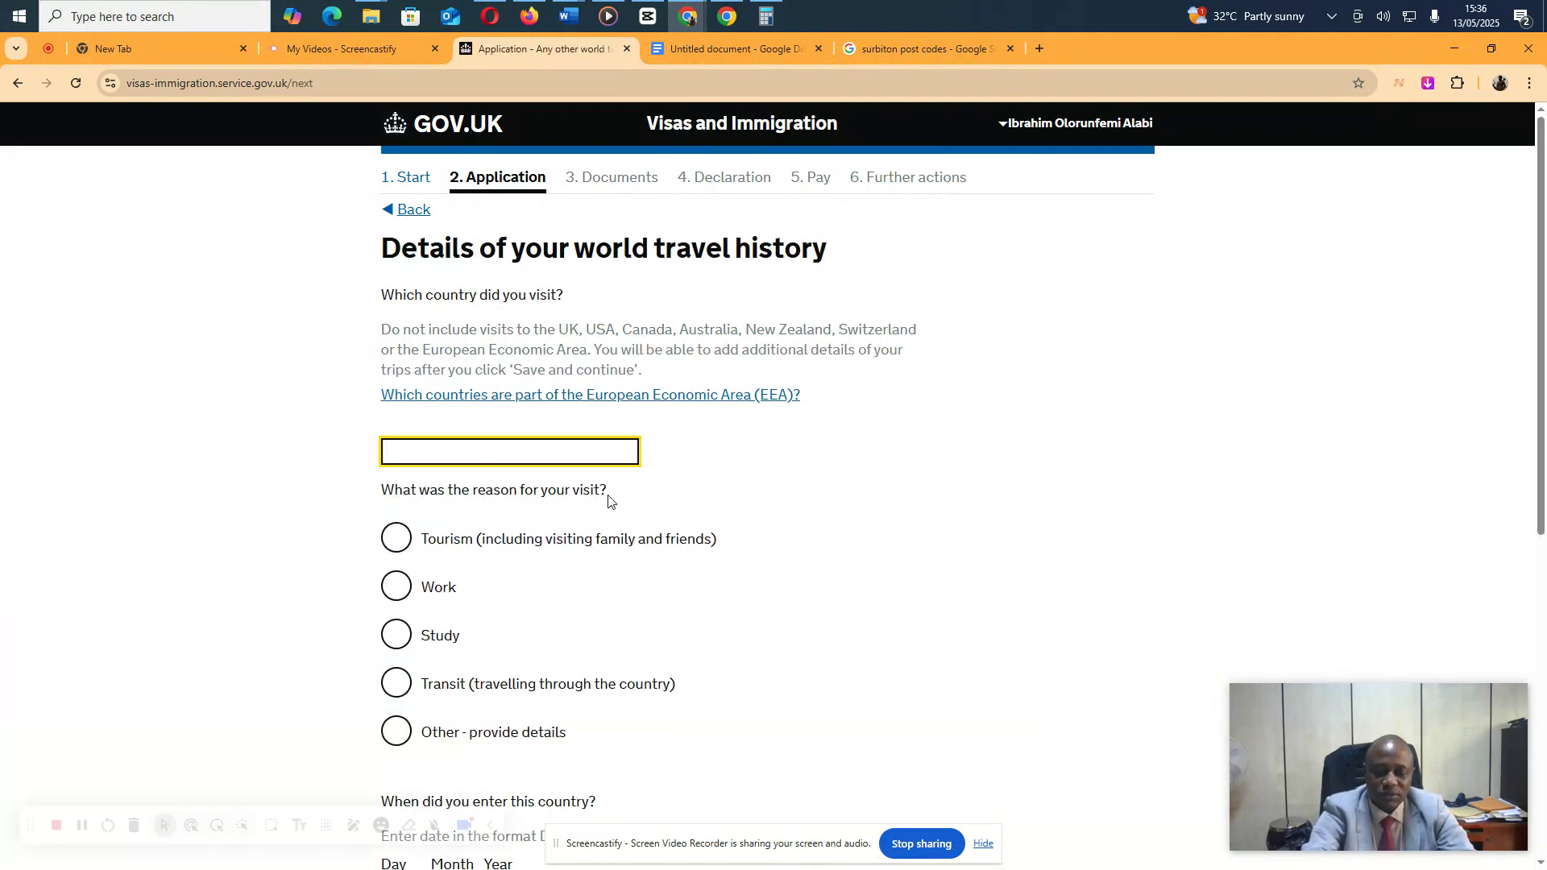
text(UNITED ARA)
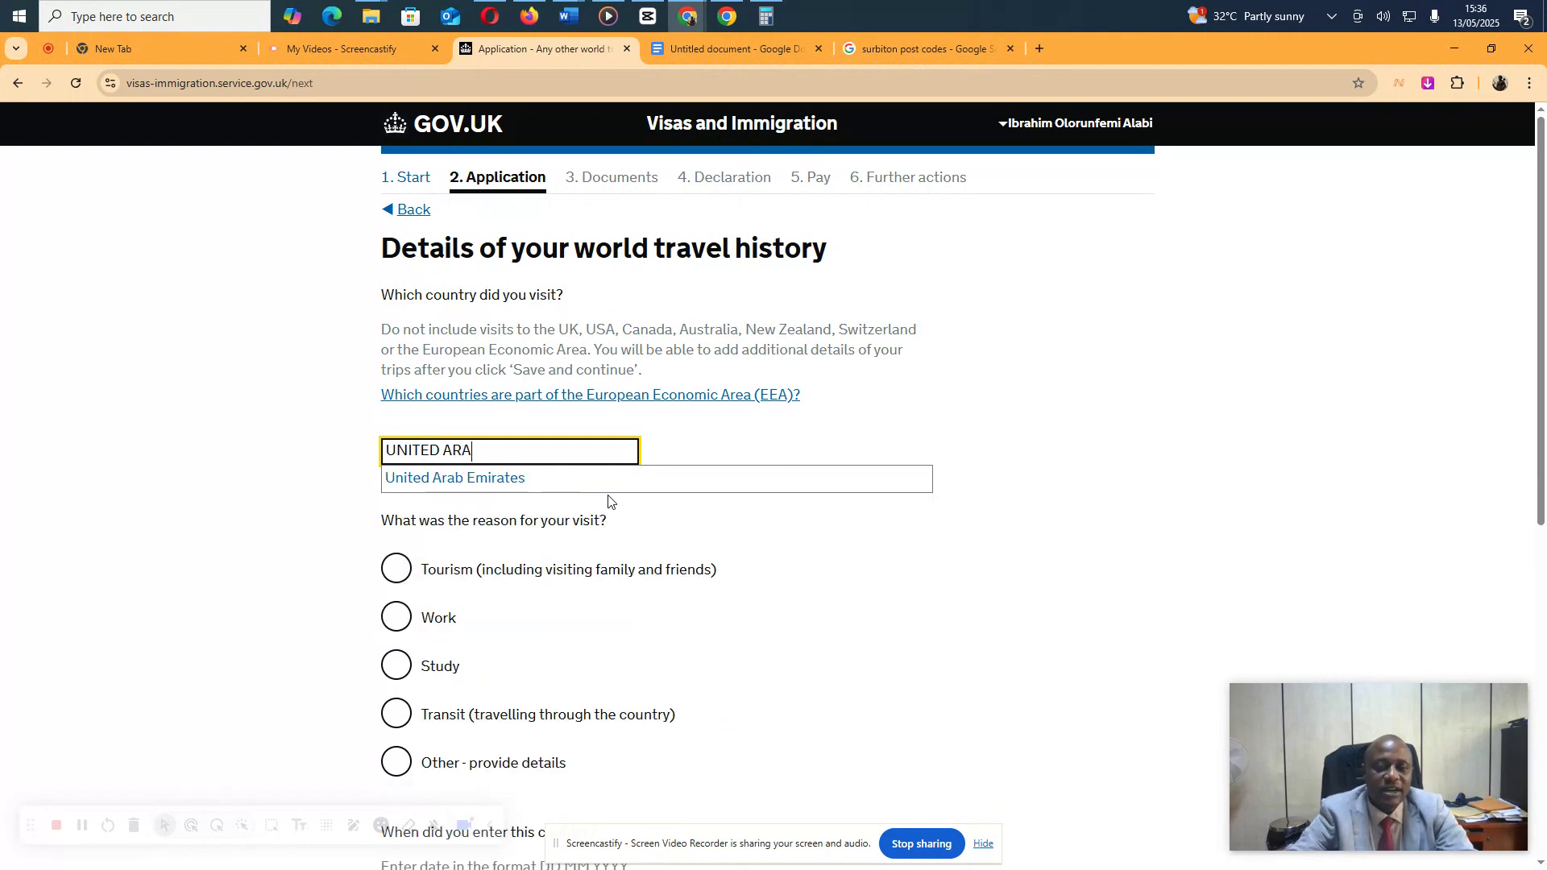
click(503, 480)
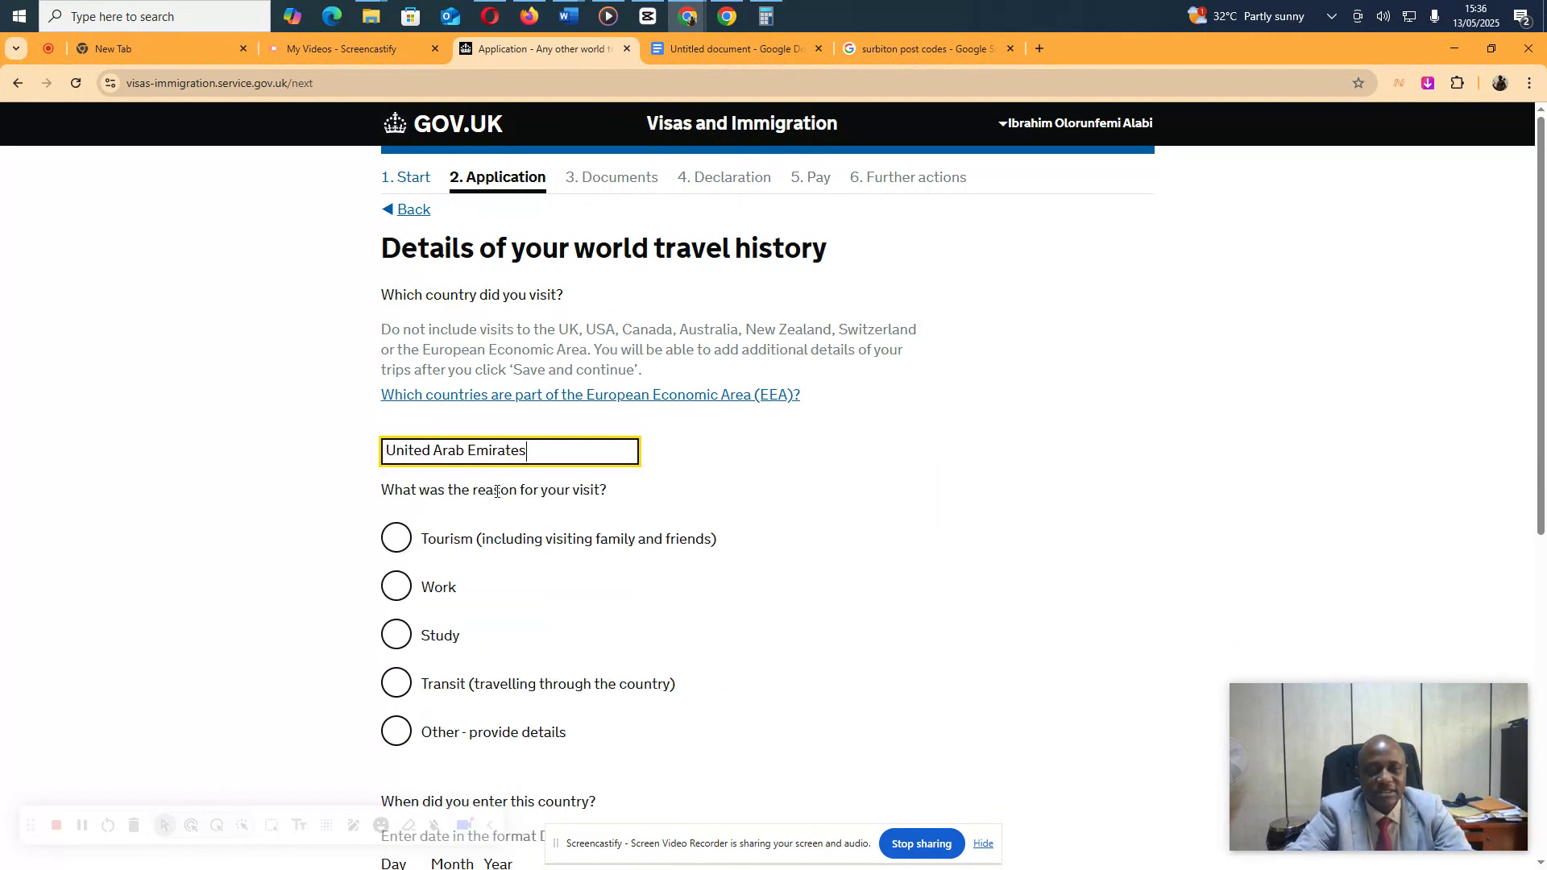
click(401, 542)
scroll(497, 575, down, 4)
Enter UAE trip dates 06/06/2018 to 15/06/2018 and save
click(407, 576)
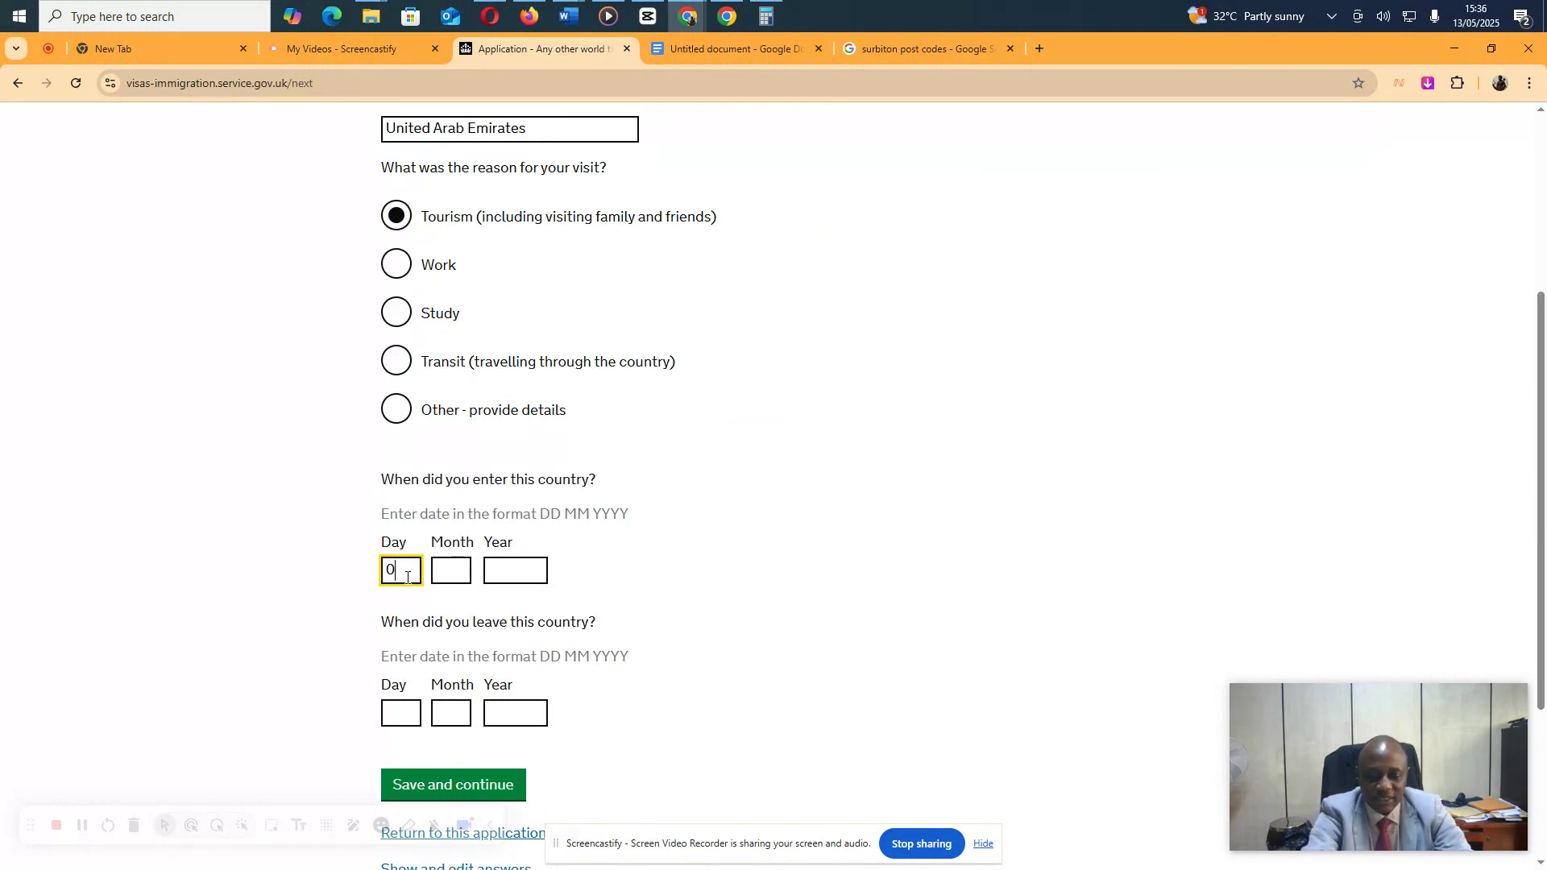
text(06)
key(Tab)
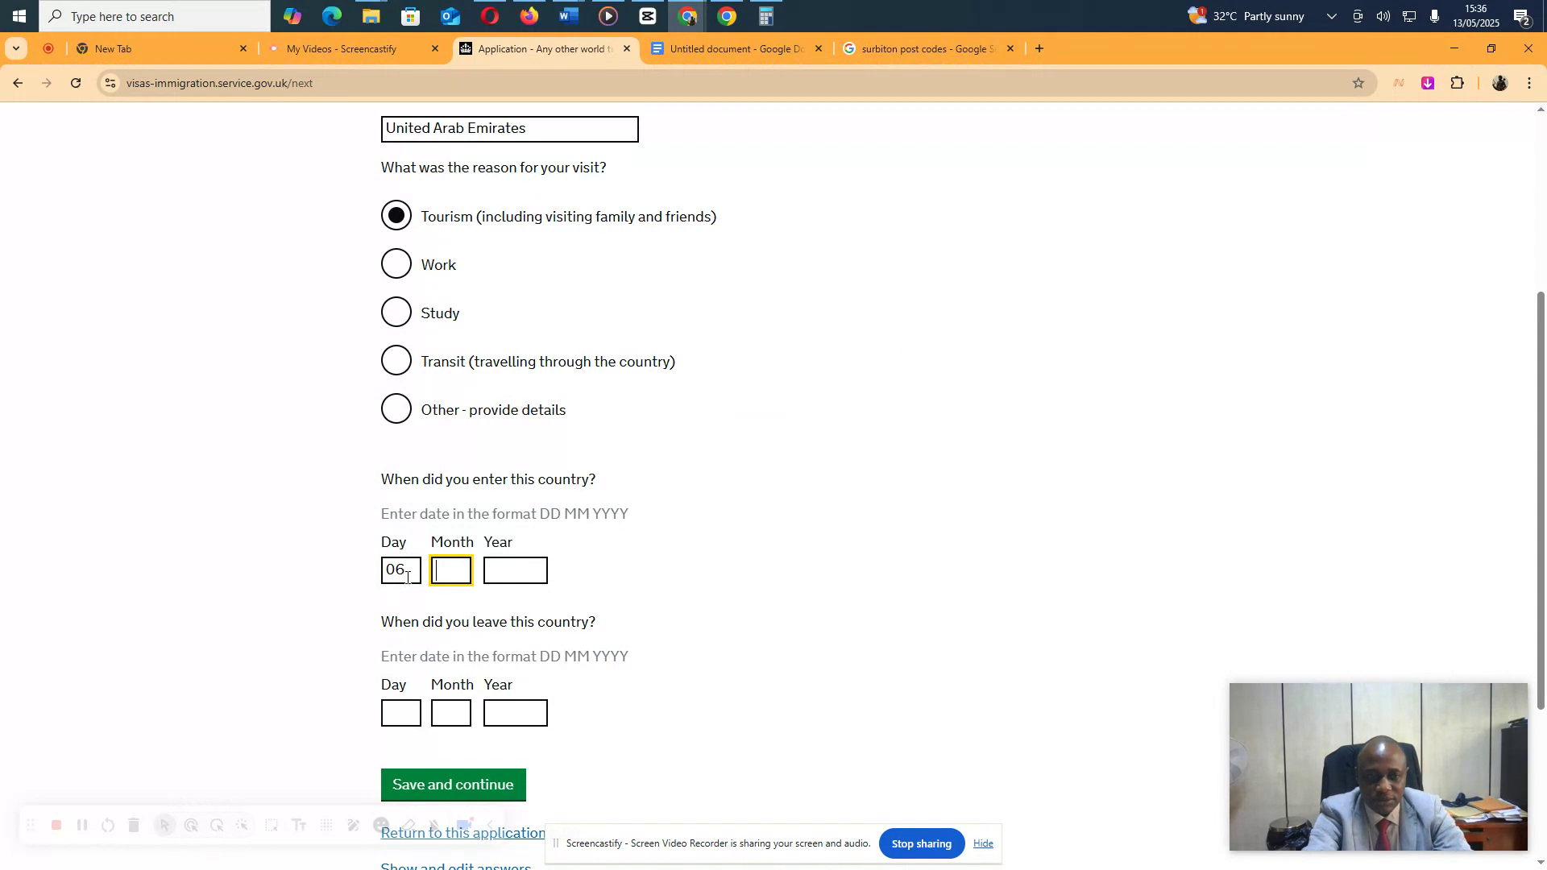
text(06)
key(Tab)
text(201)
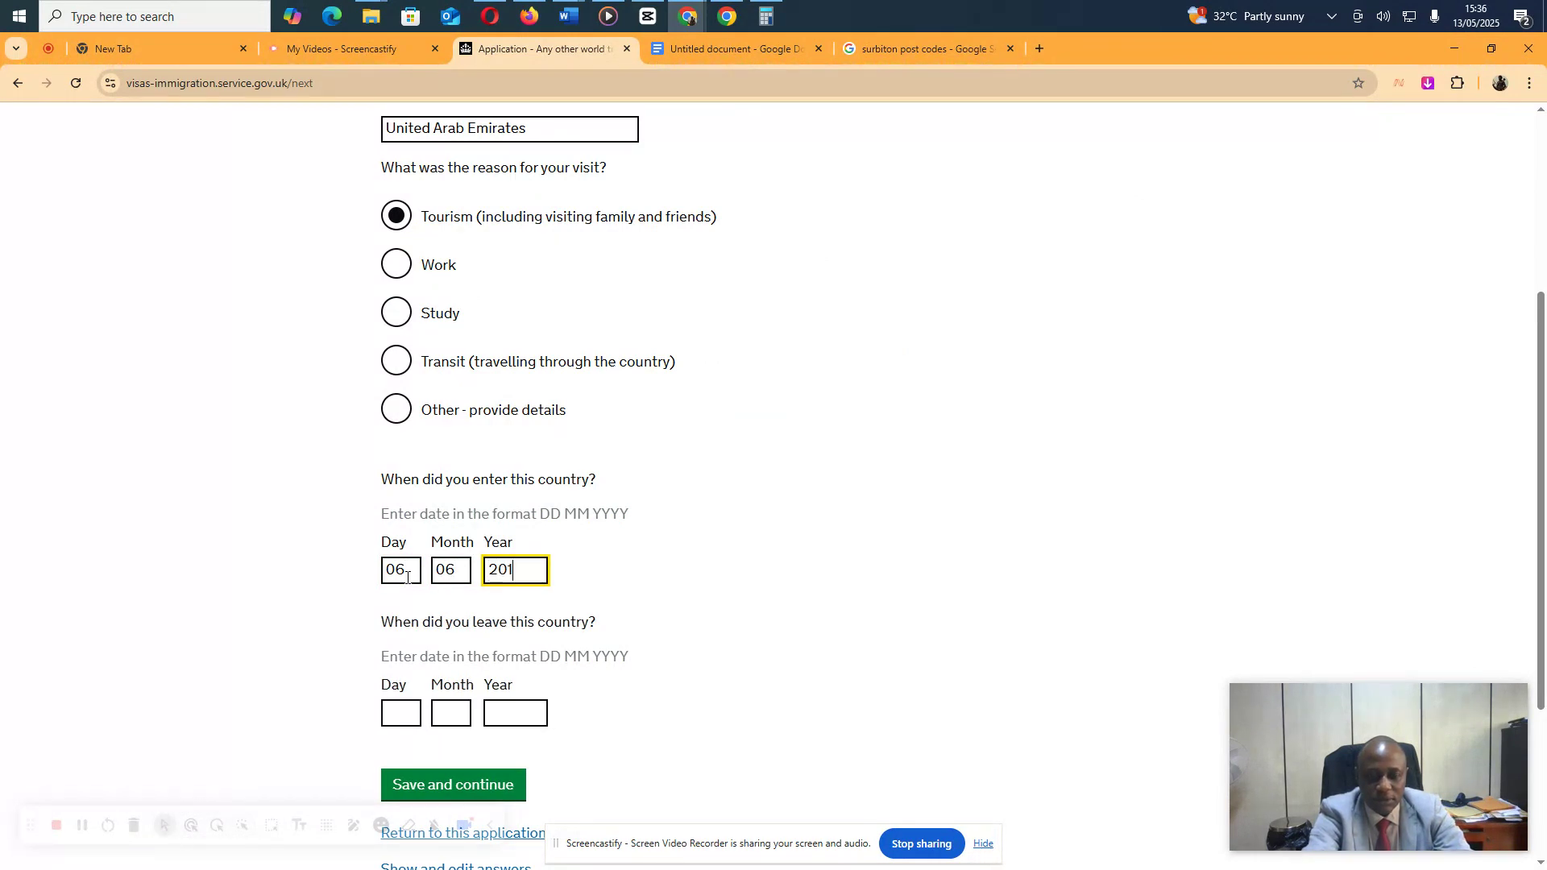
text(8)
key(Tab)
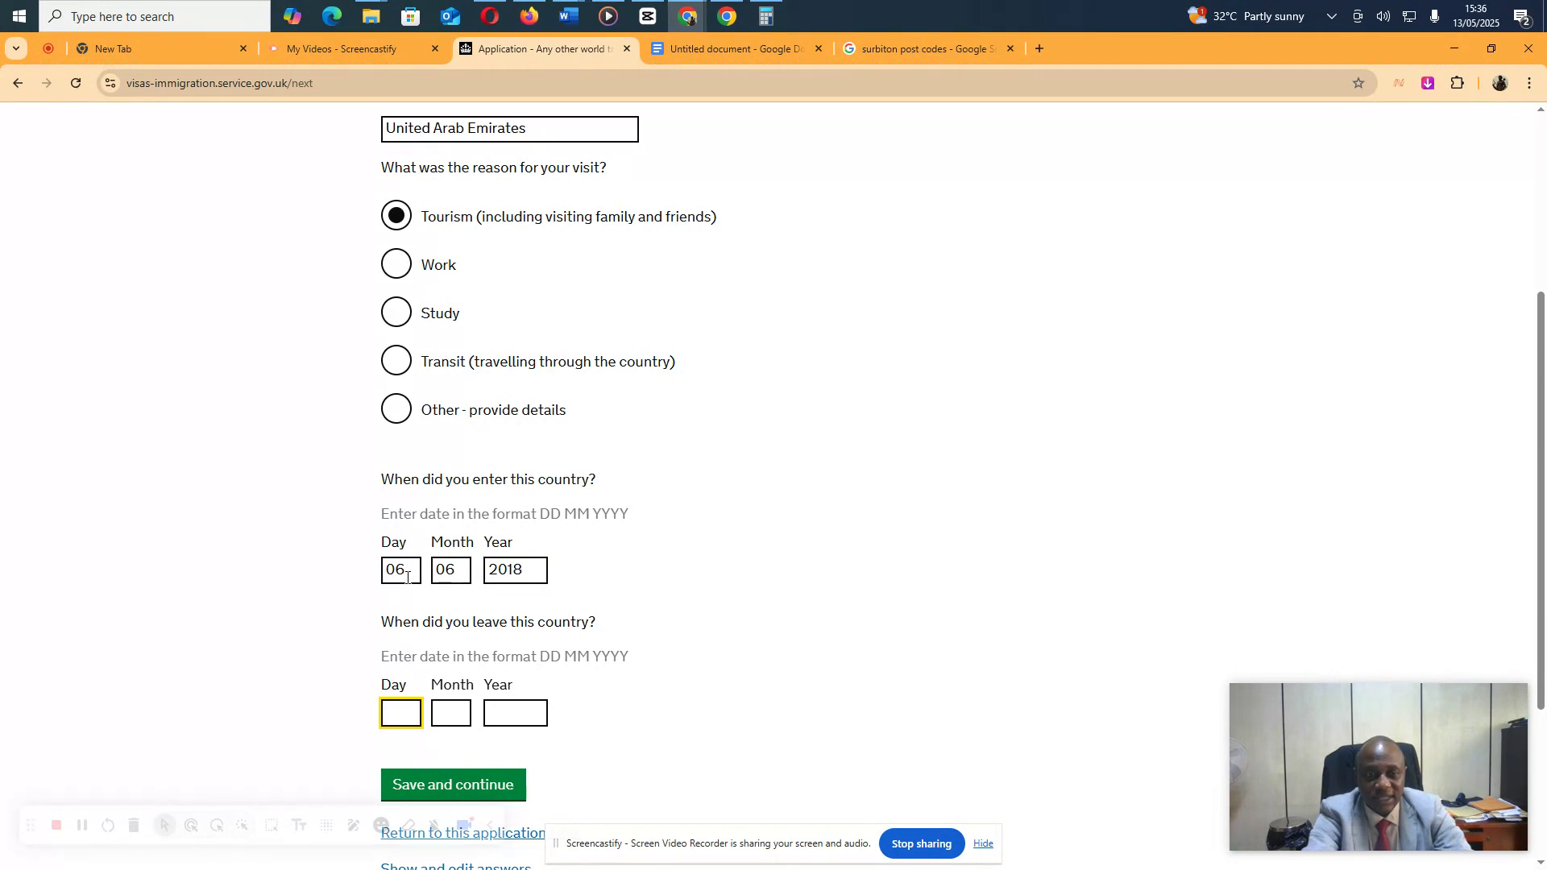
text(1)
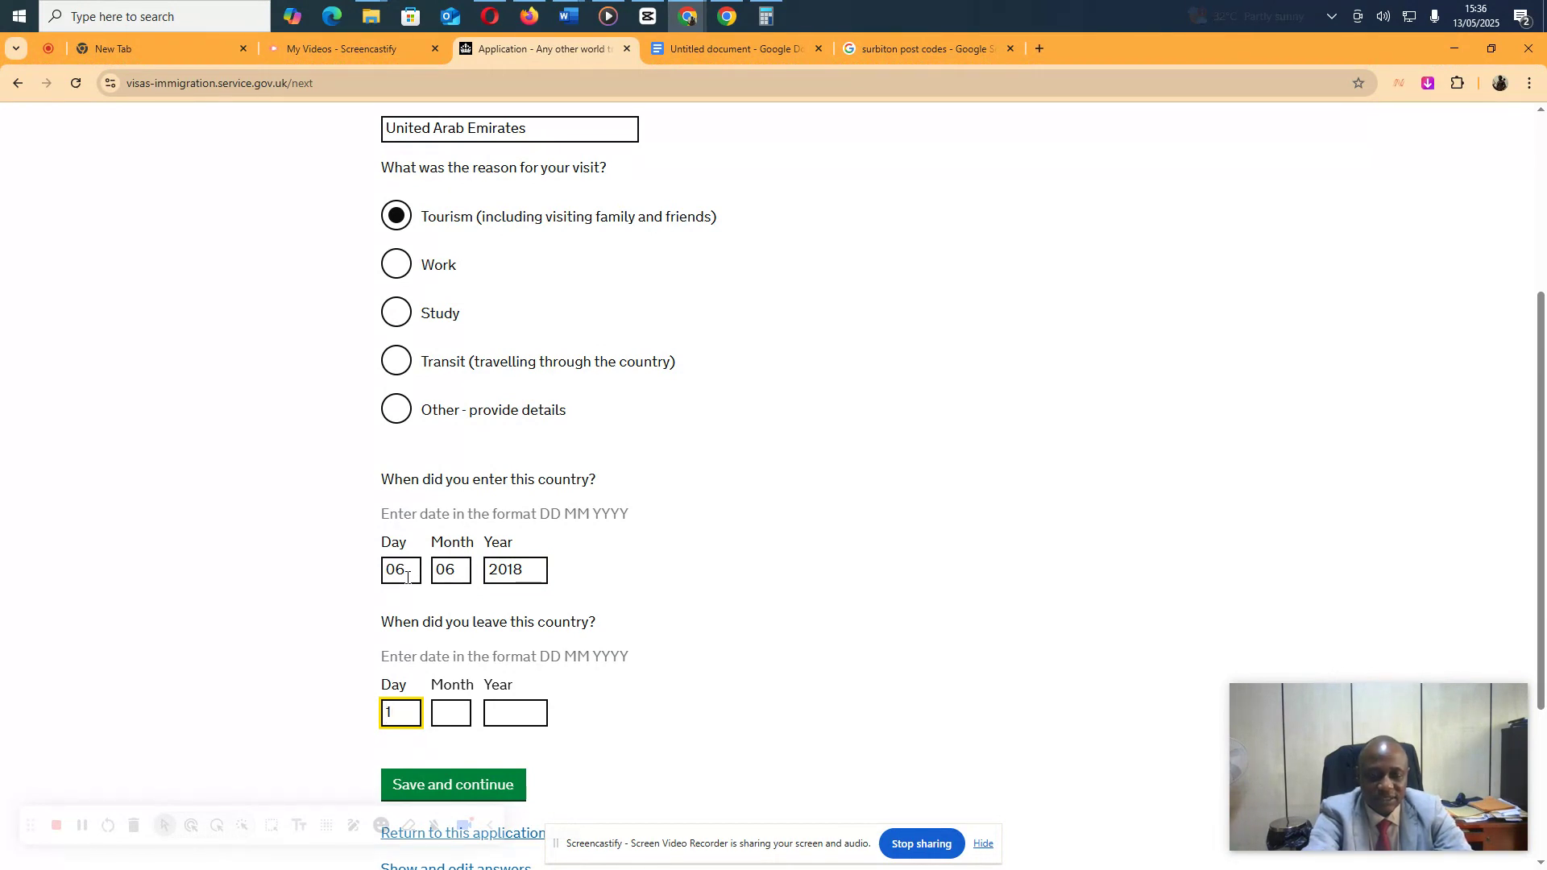
text(5)
key(Tab)
text(06)
key(Tab)
text(20)
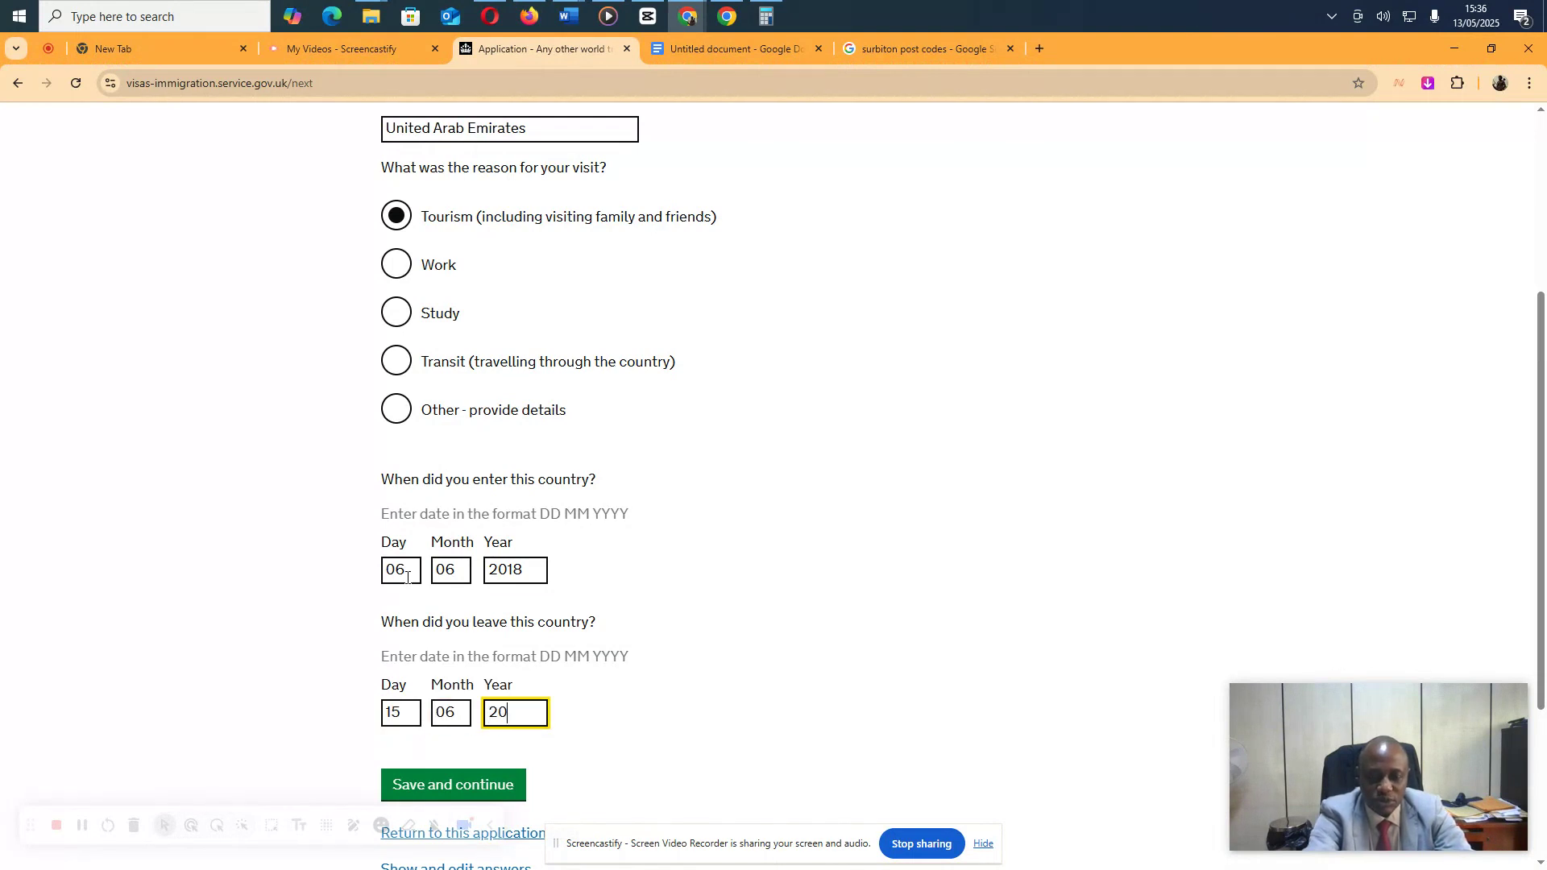
text(18)
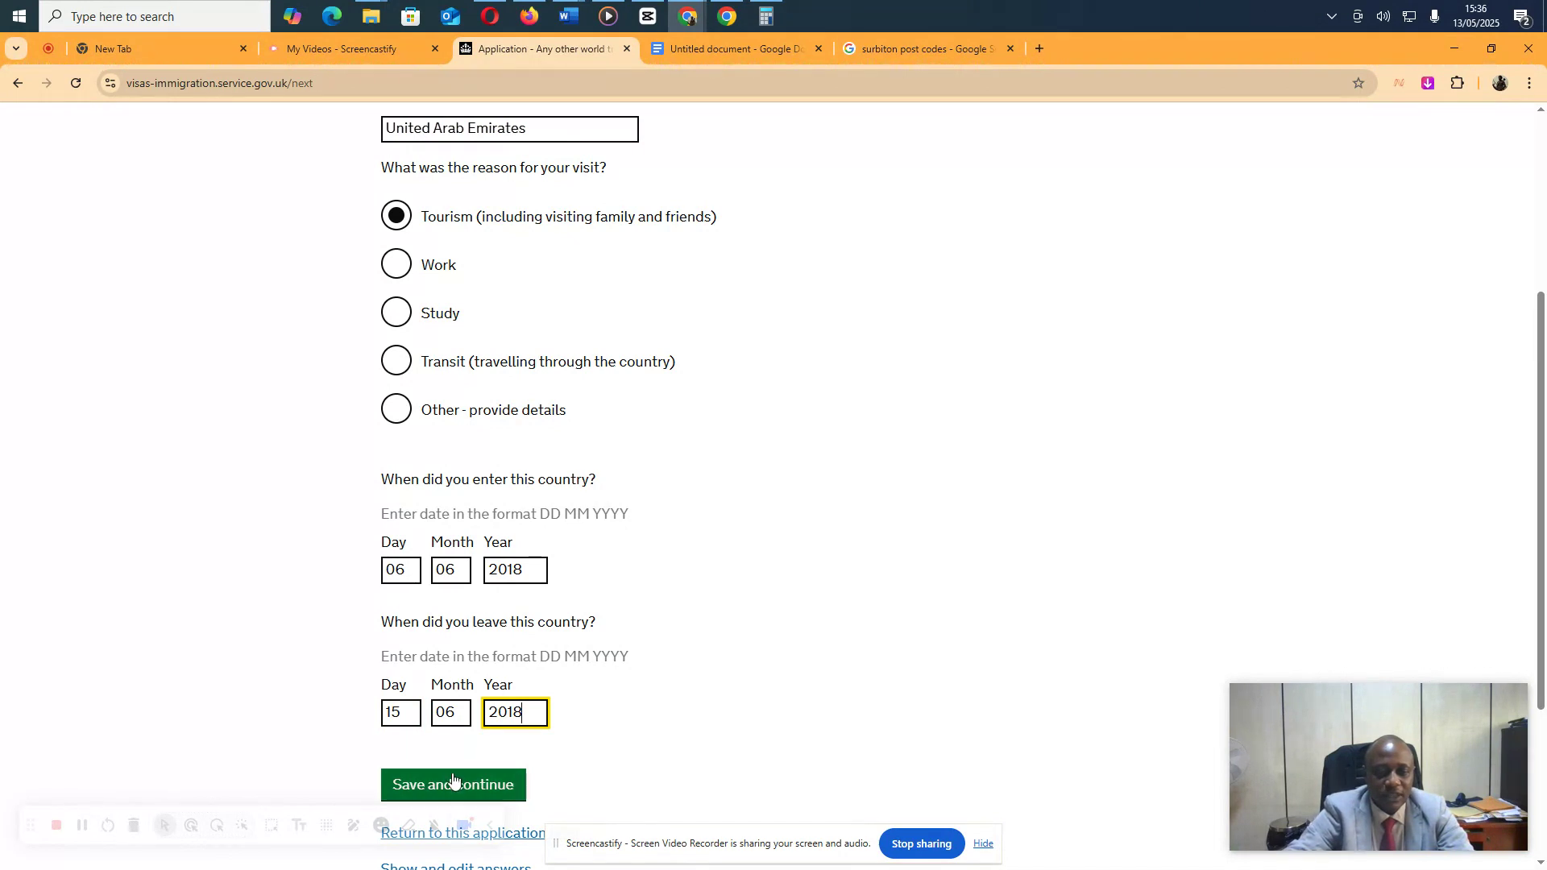
click(449, 784)
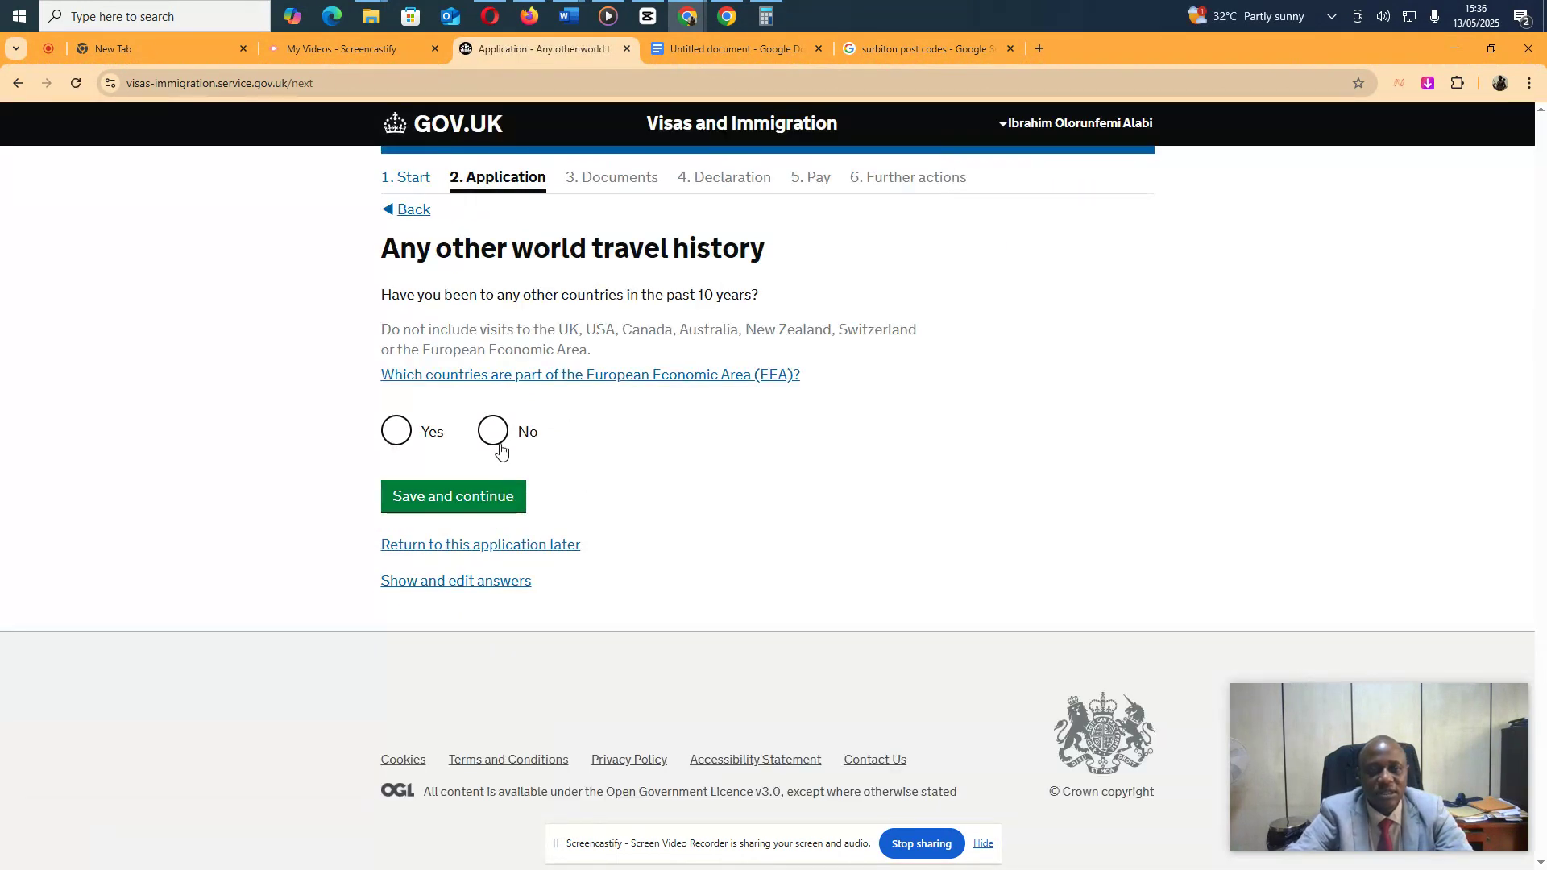
Answer No to further countries visited and Yes to having immigration history, correcting an initial No
click(496, 433)
click(464, 500)
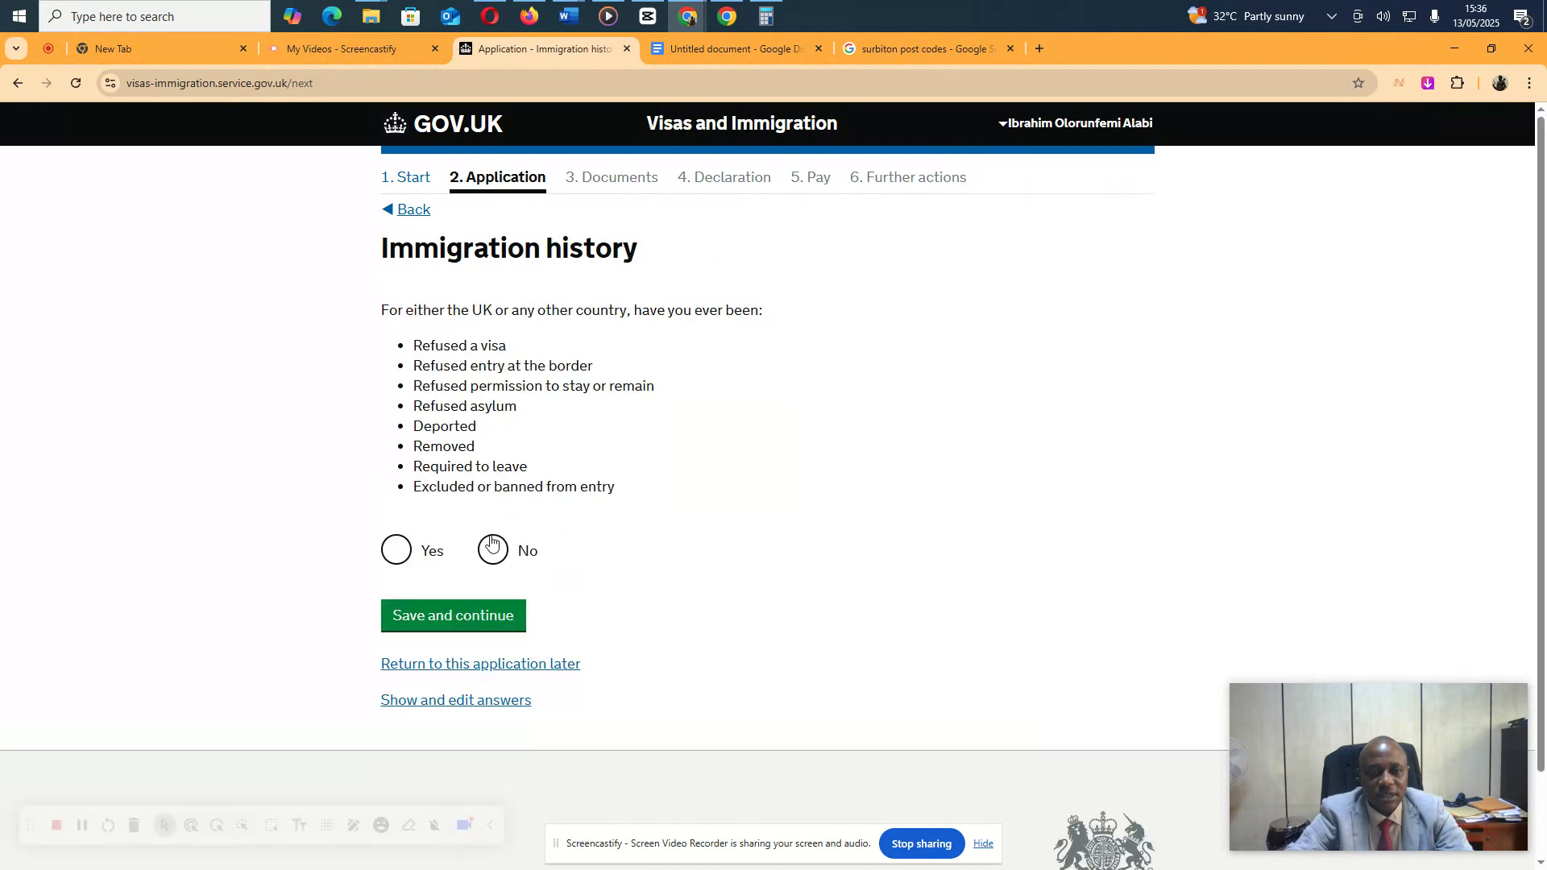
click(494, 552)
click(459, 617)
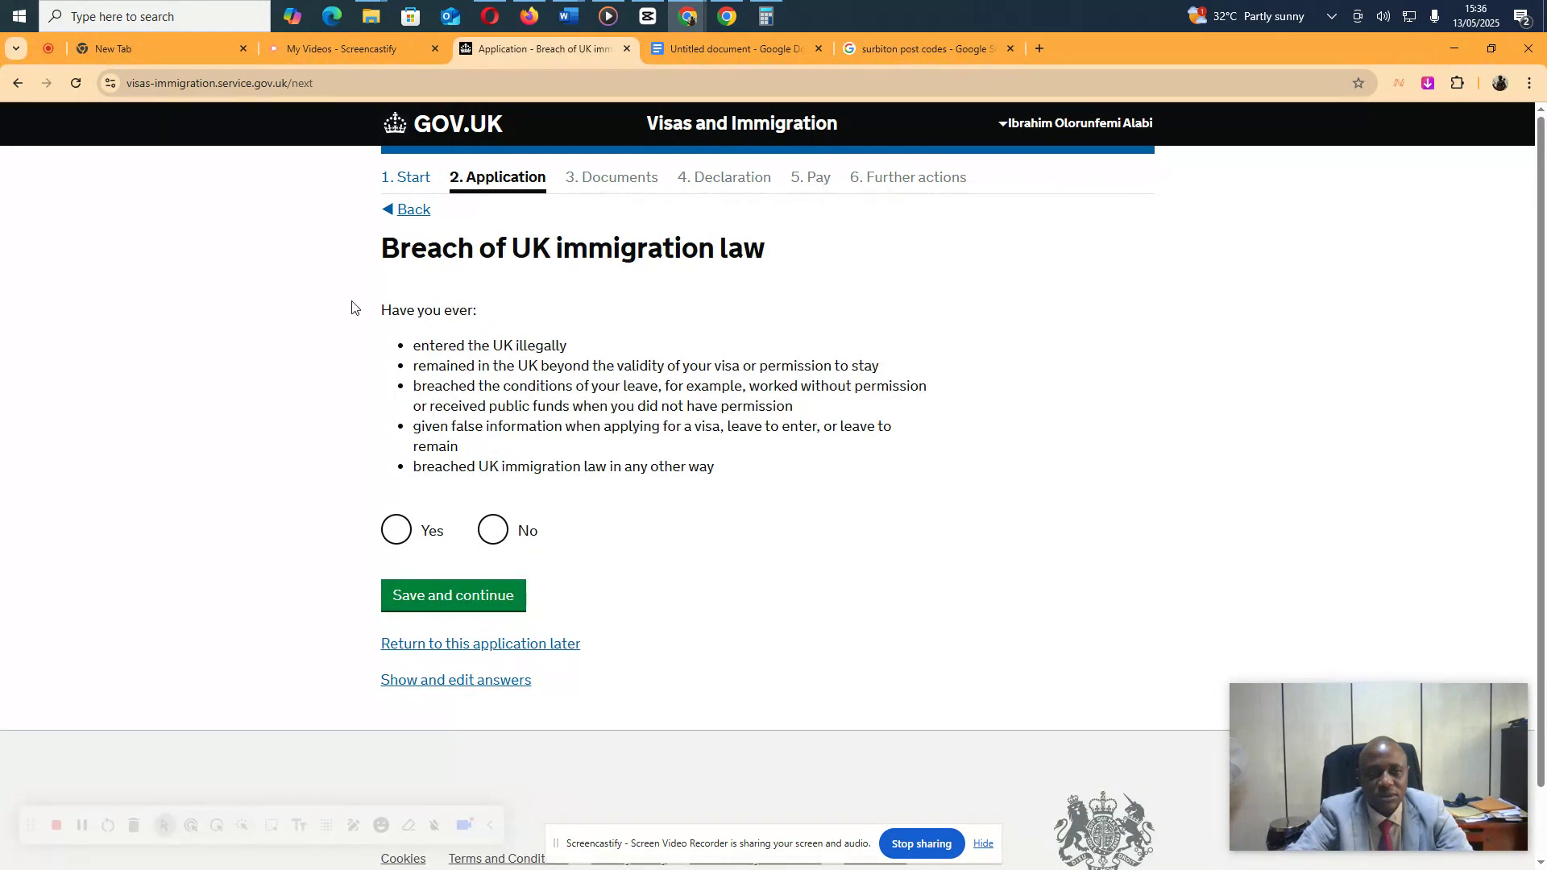
click(409, 211)
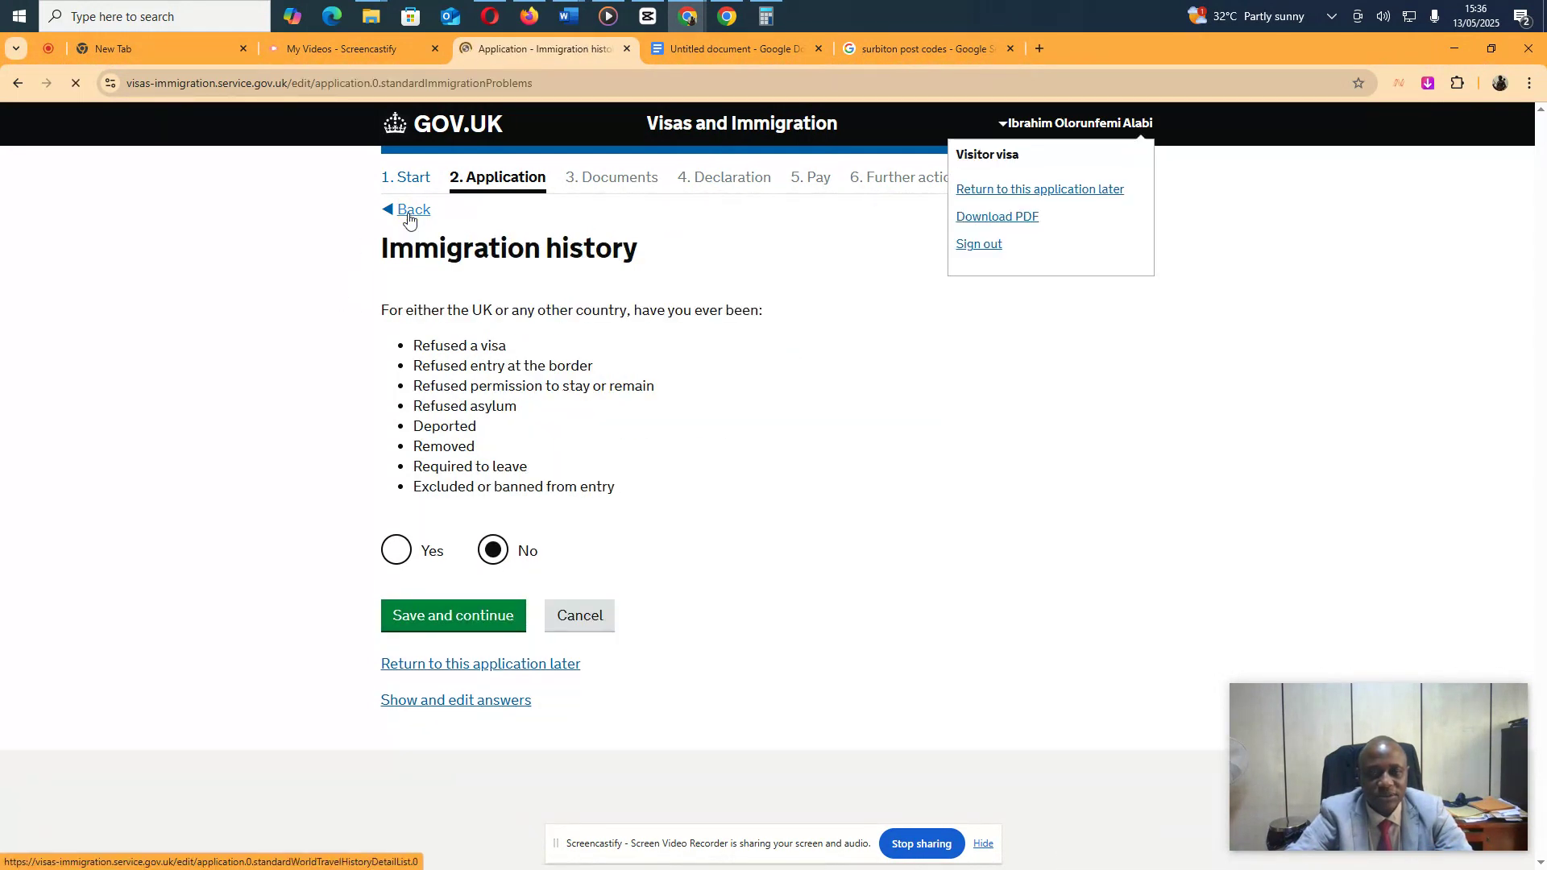
click(407, 551)
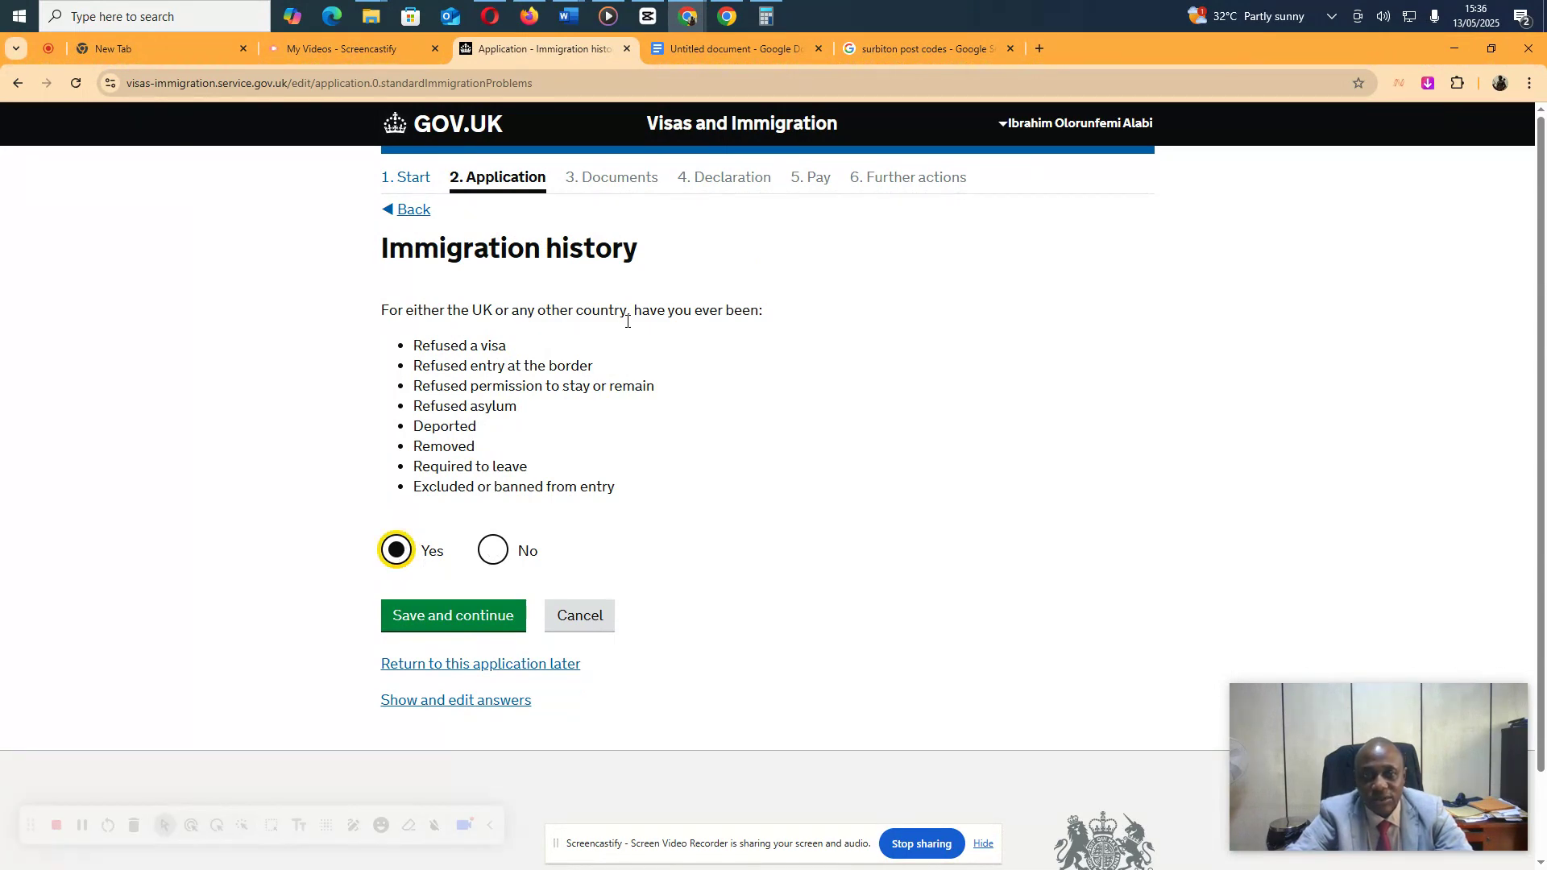
click(447, 618)
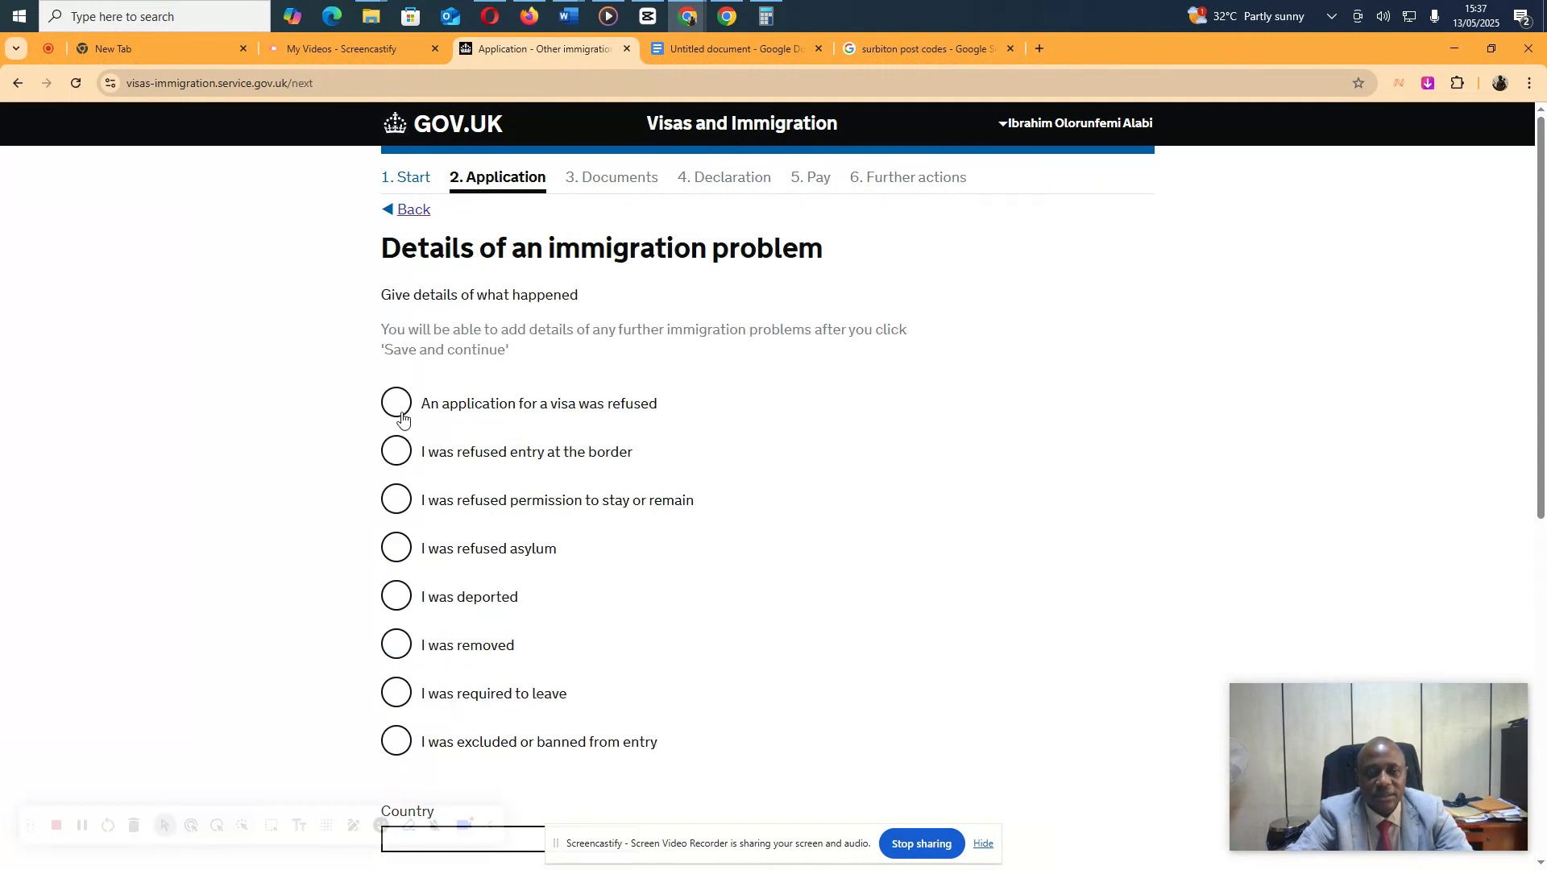
Record a refused visa application by the United States of America
click(397, 407)
scroll(387, 685, down, 4)
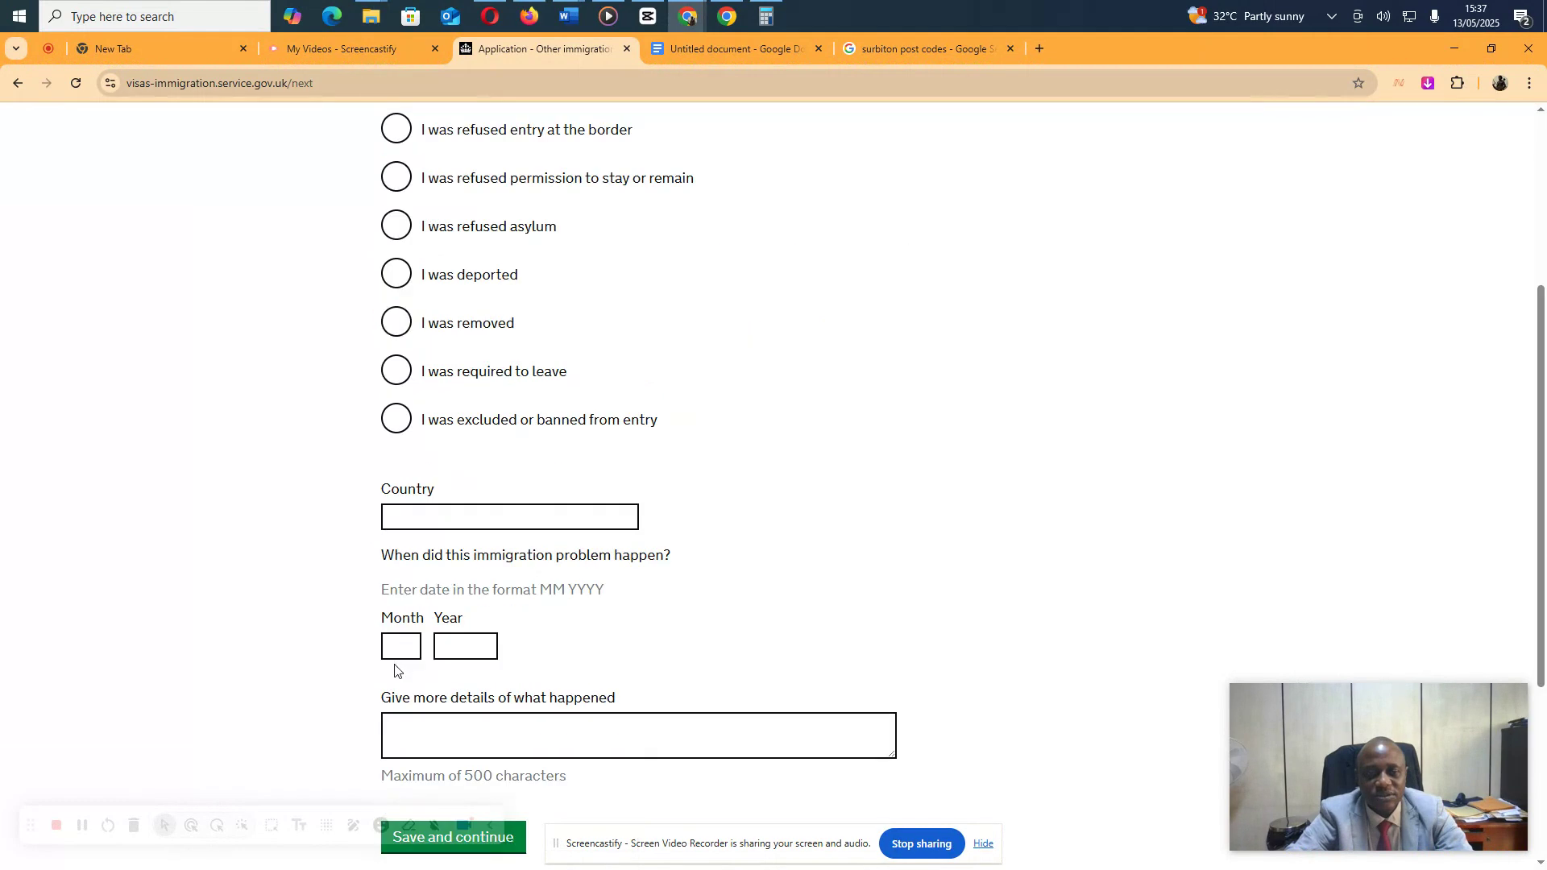
click(445, 520)
text(unITE)
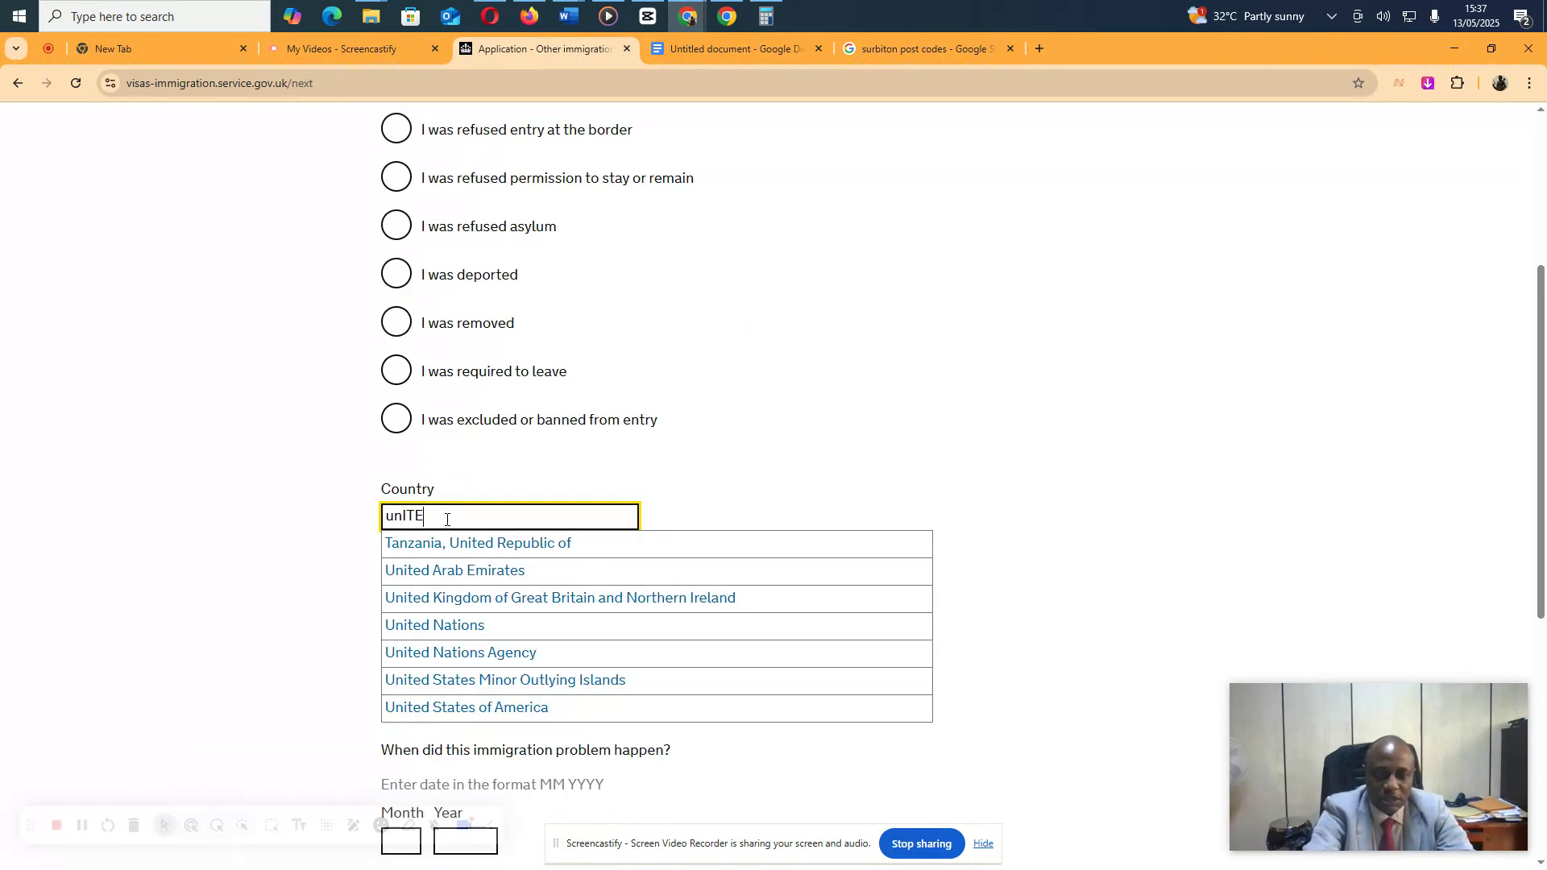
text(D sT)
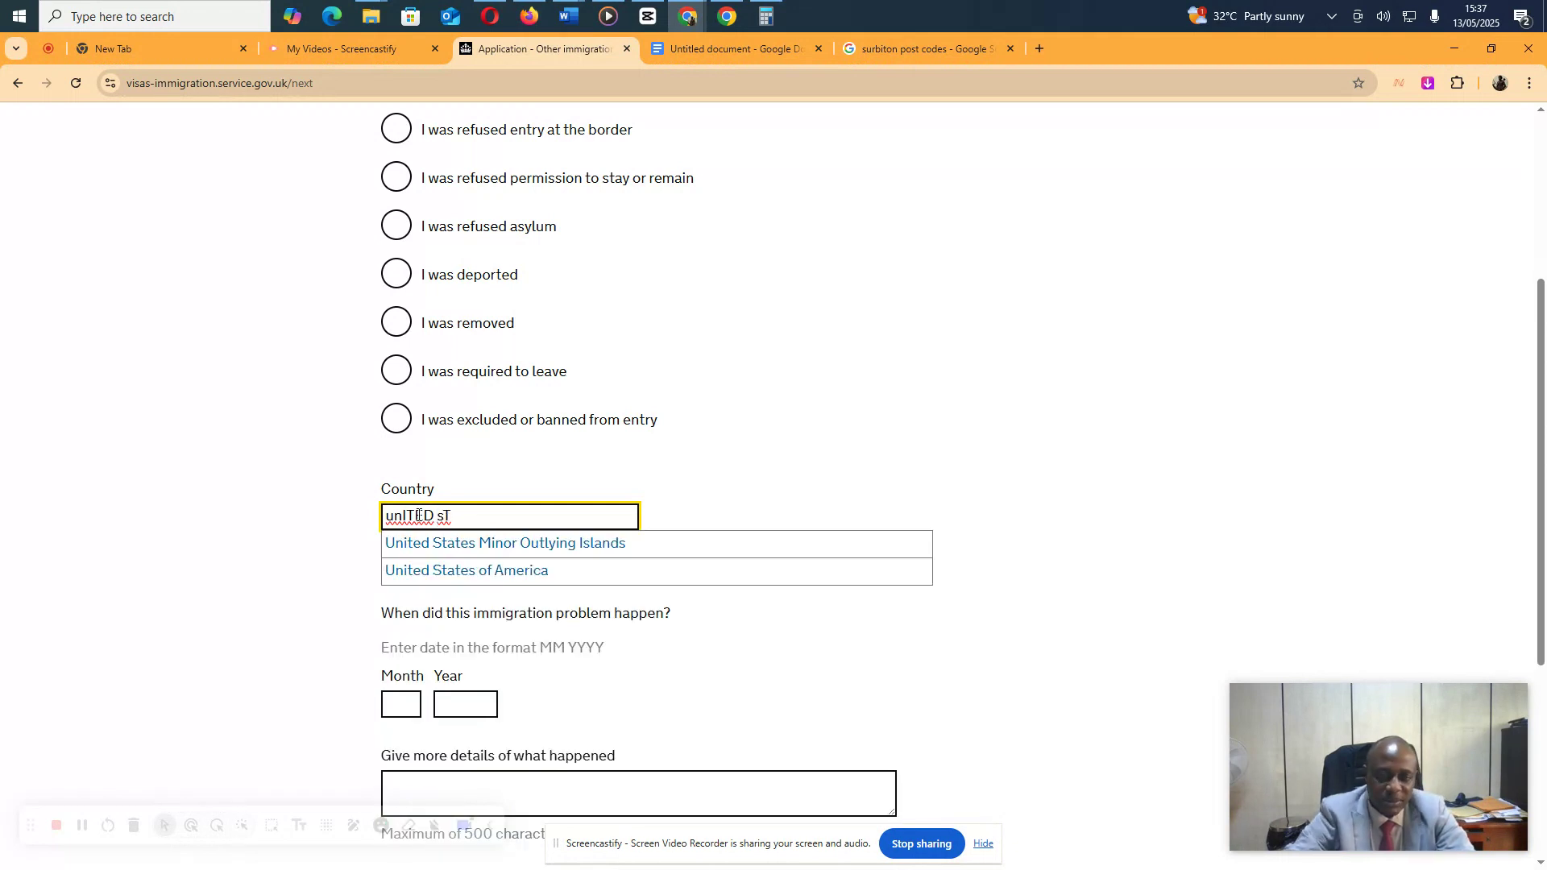
click(439, 571)
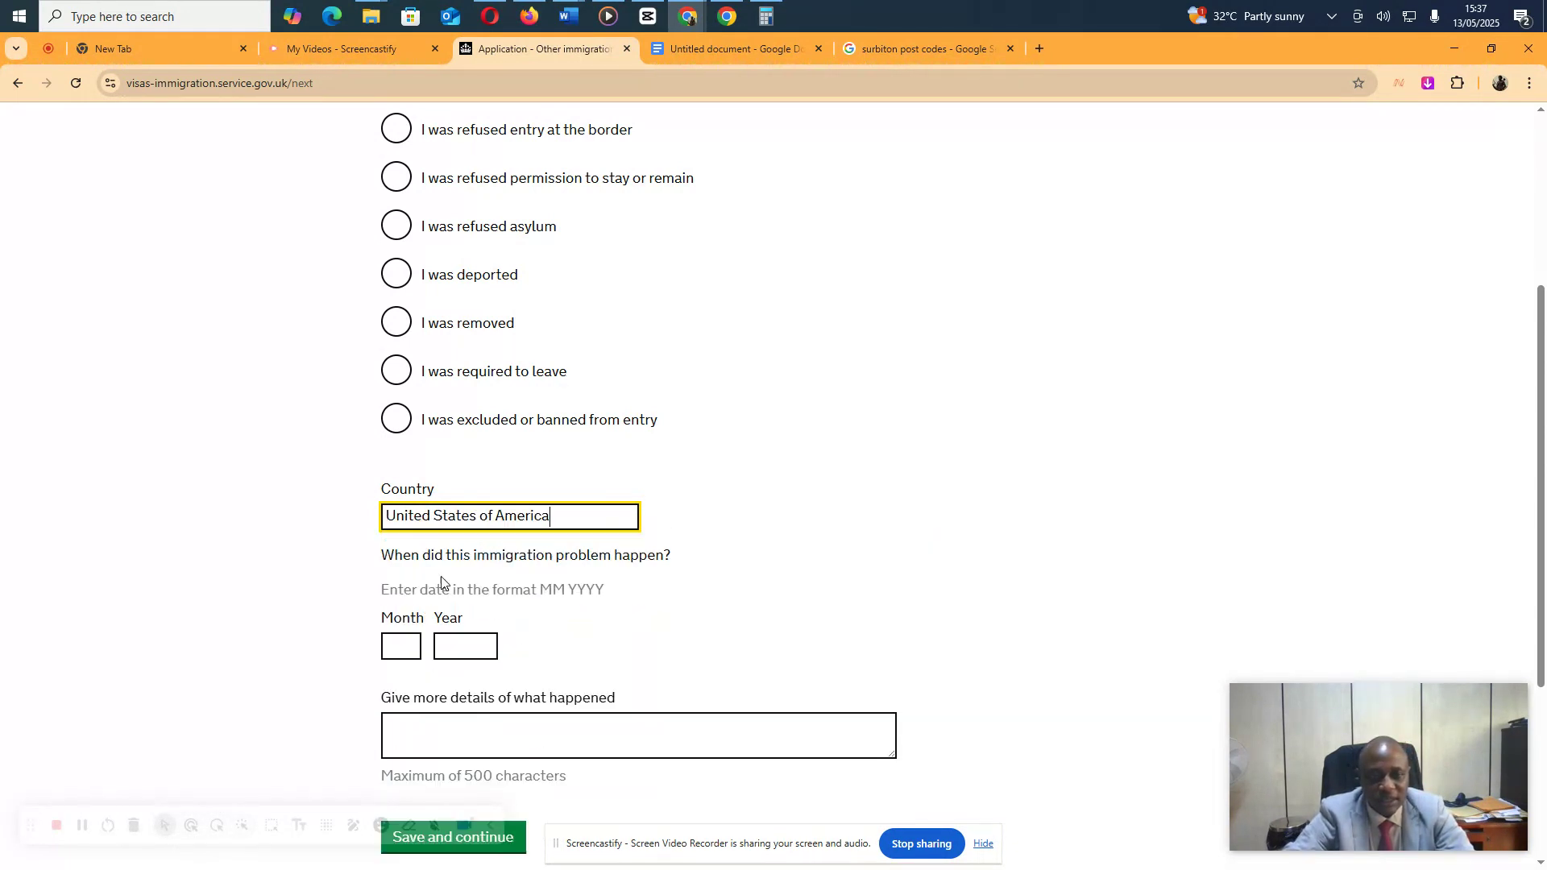
Give refusal date 02/2009 and reason 'I was refused a Visa due to lack of proper funding.', then save
click(409, 646)
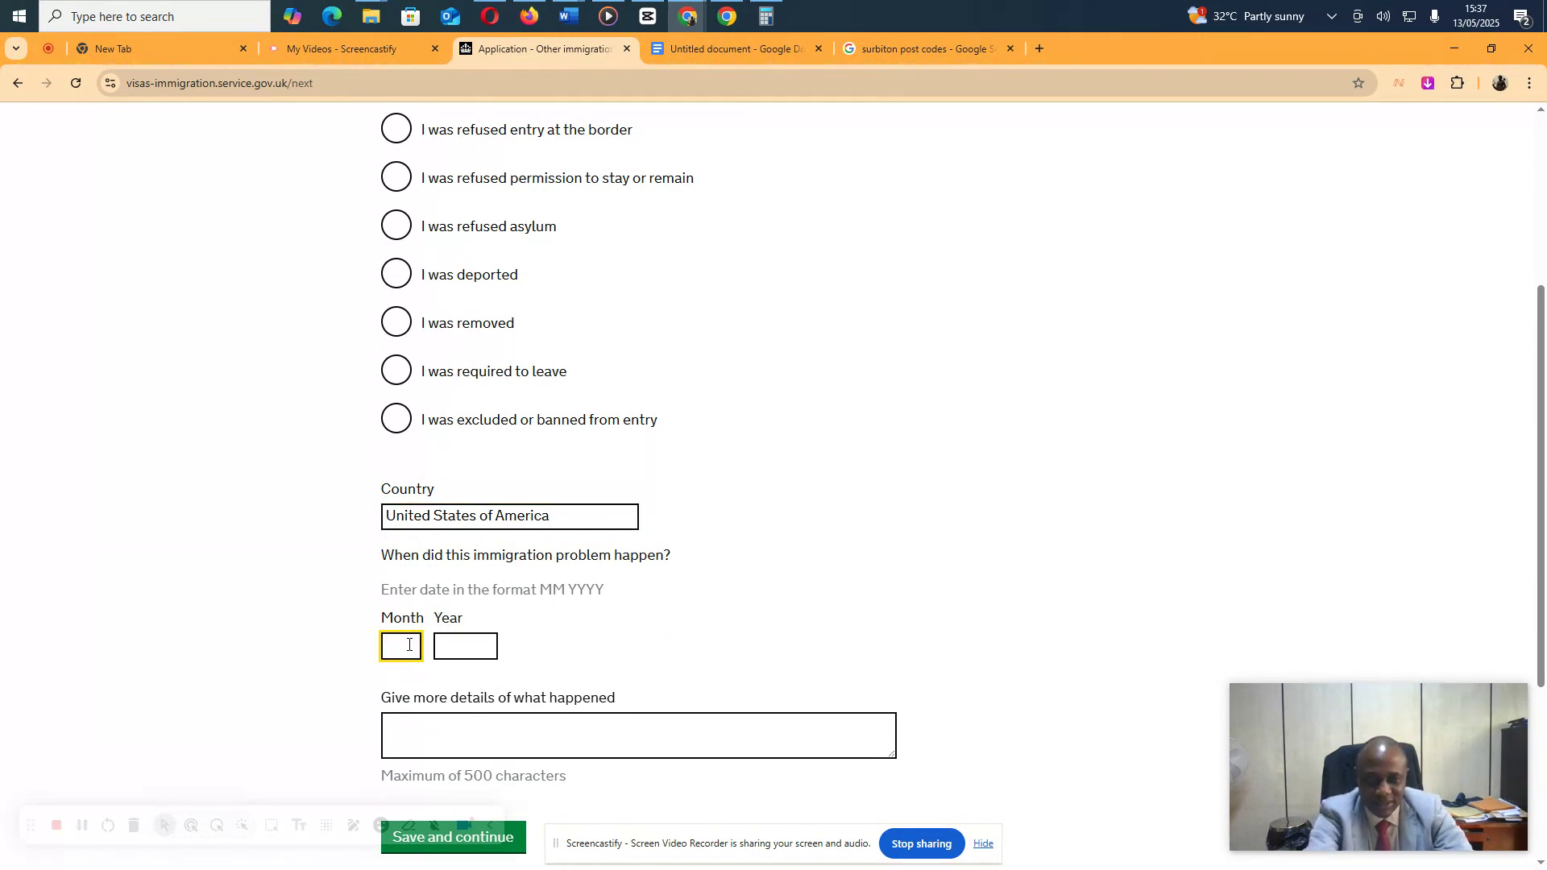
key(Tab)
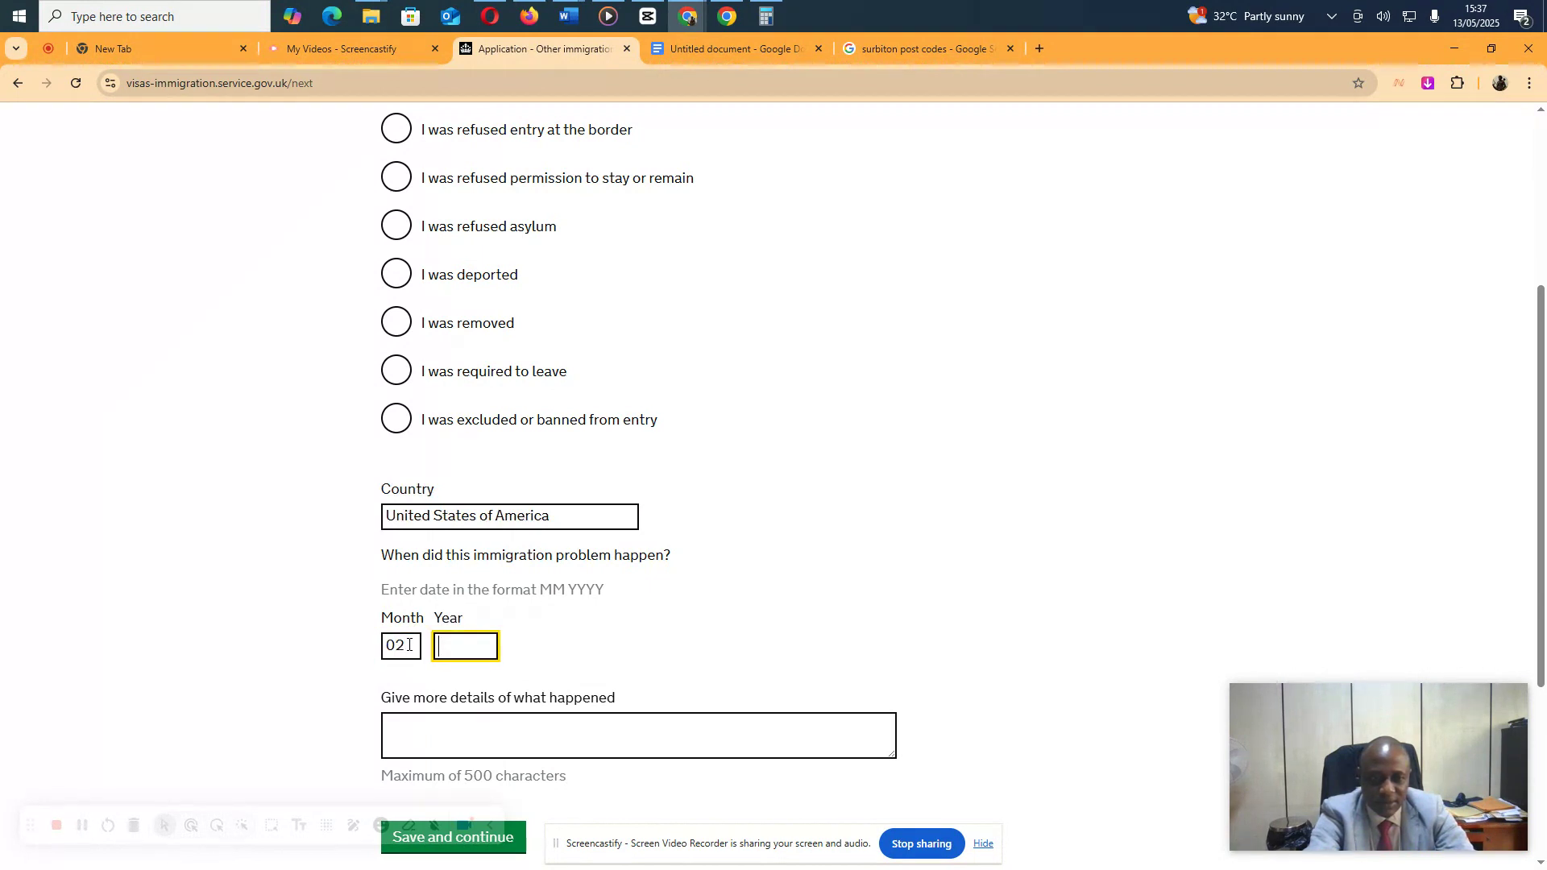
key(Tab)
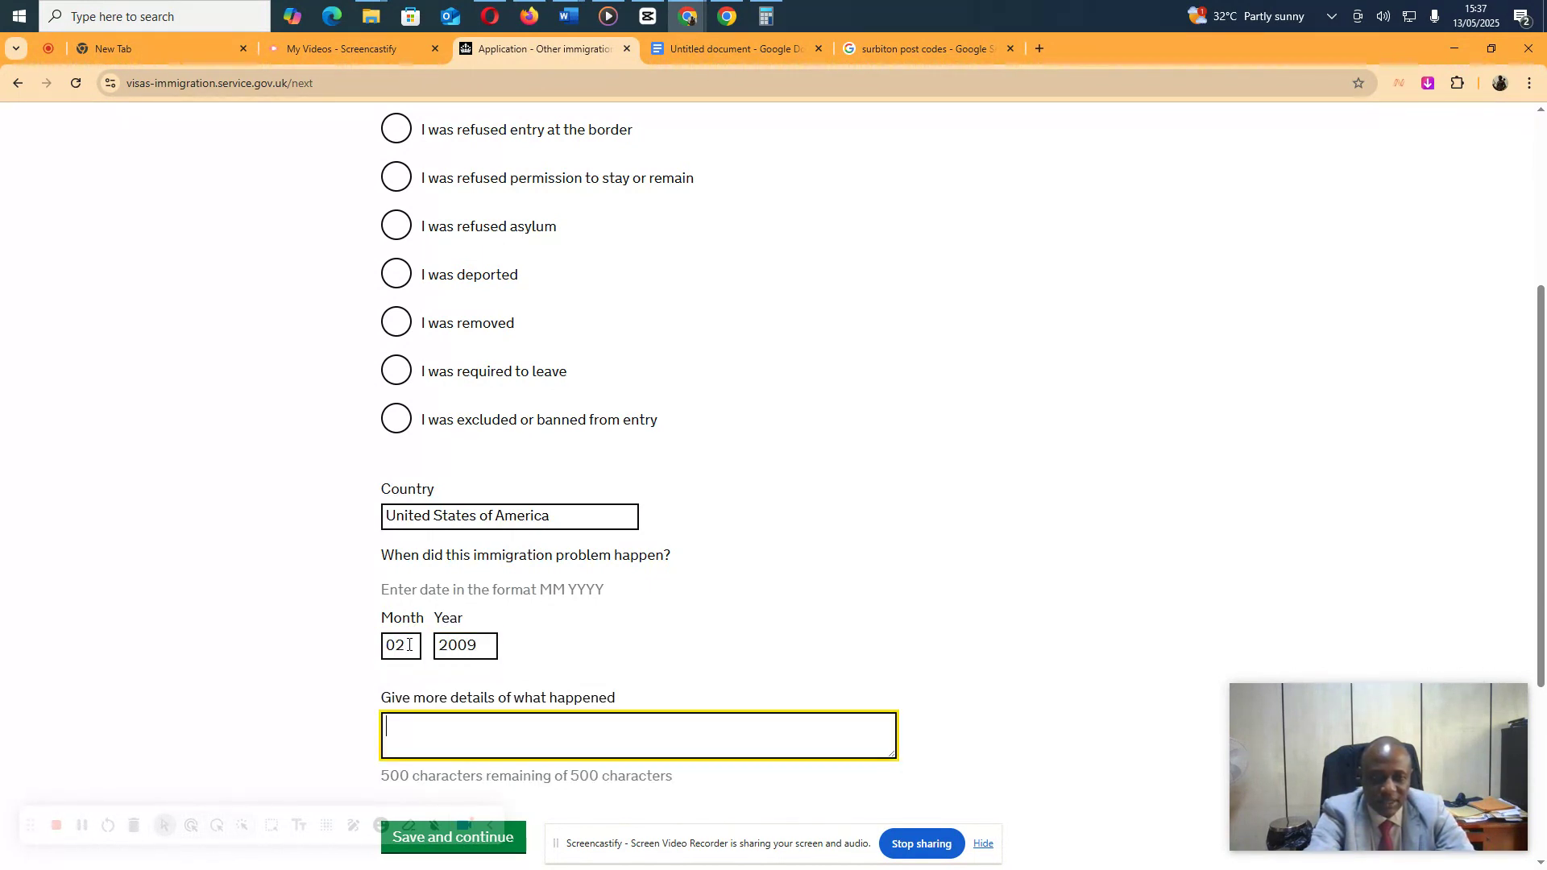
text(i WAS)
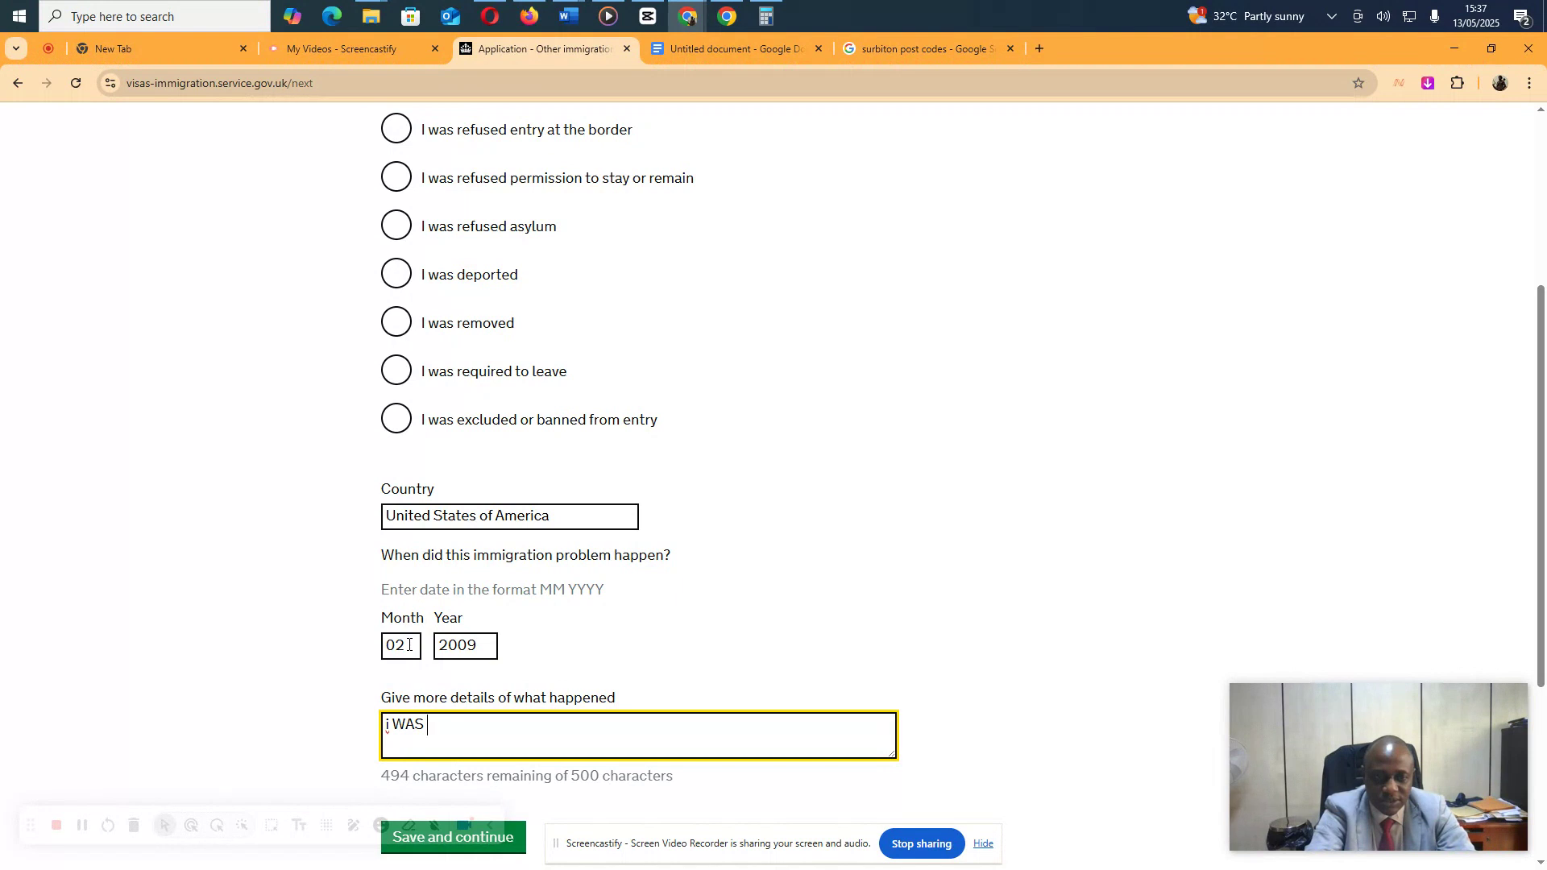
key(BackSpace)
key(BackSpace)
key(BackSpace)
key(BackSpace)
key(BackSpace)
key(BackSpace)
text(I w)
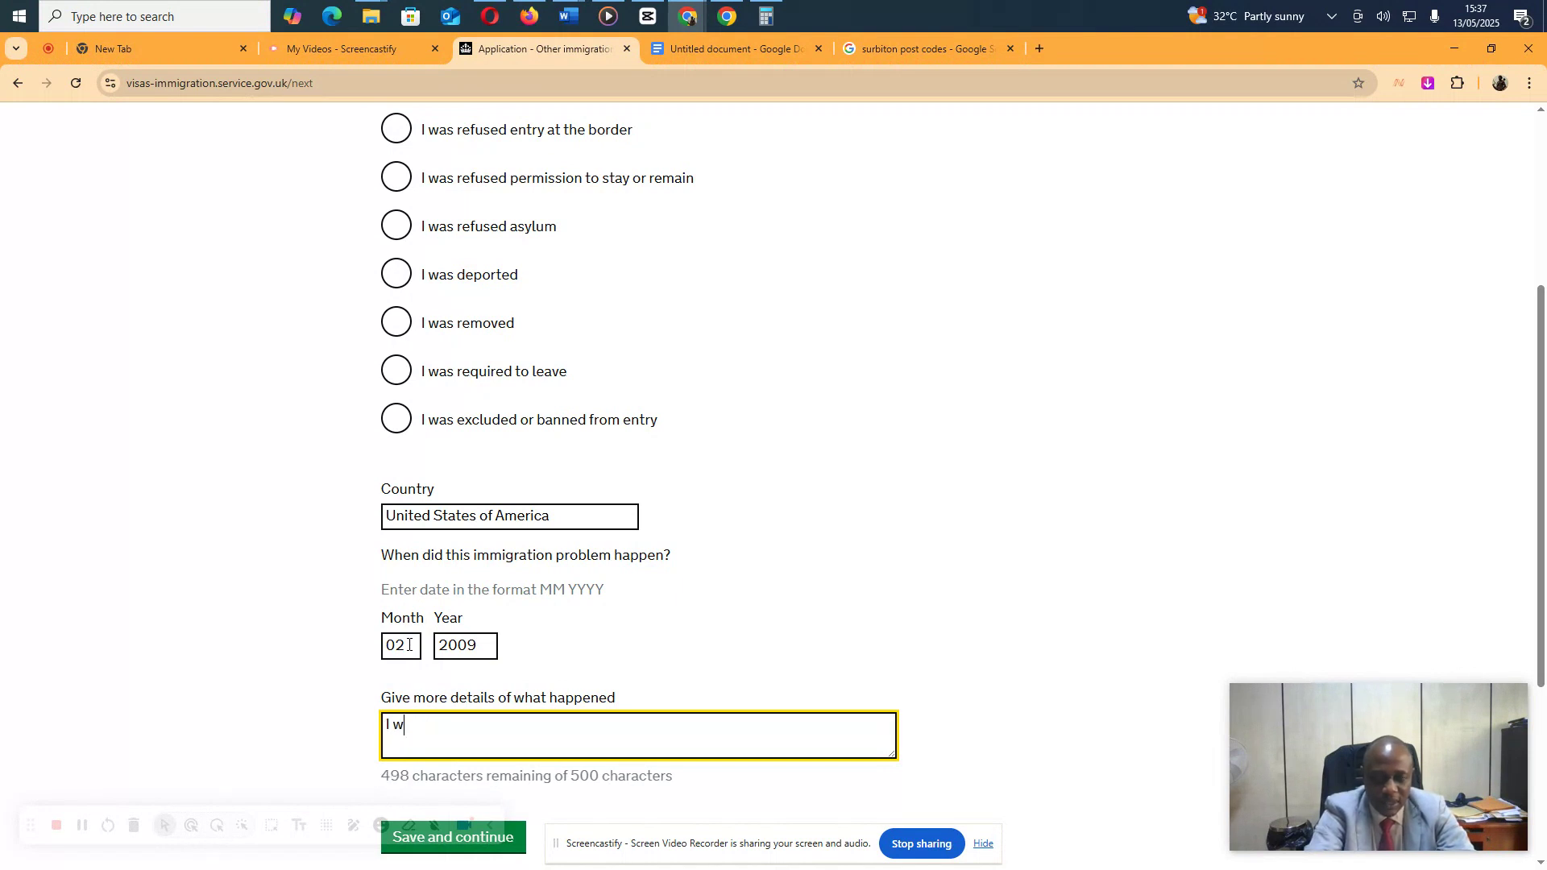
text(as refus)
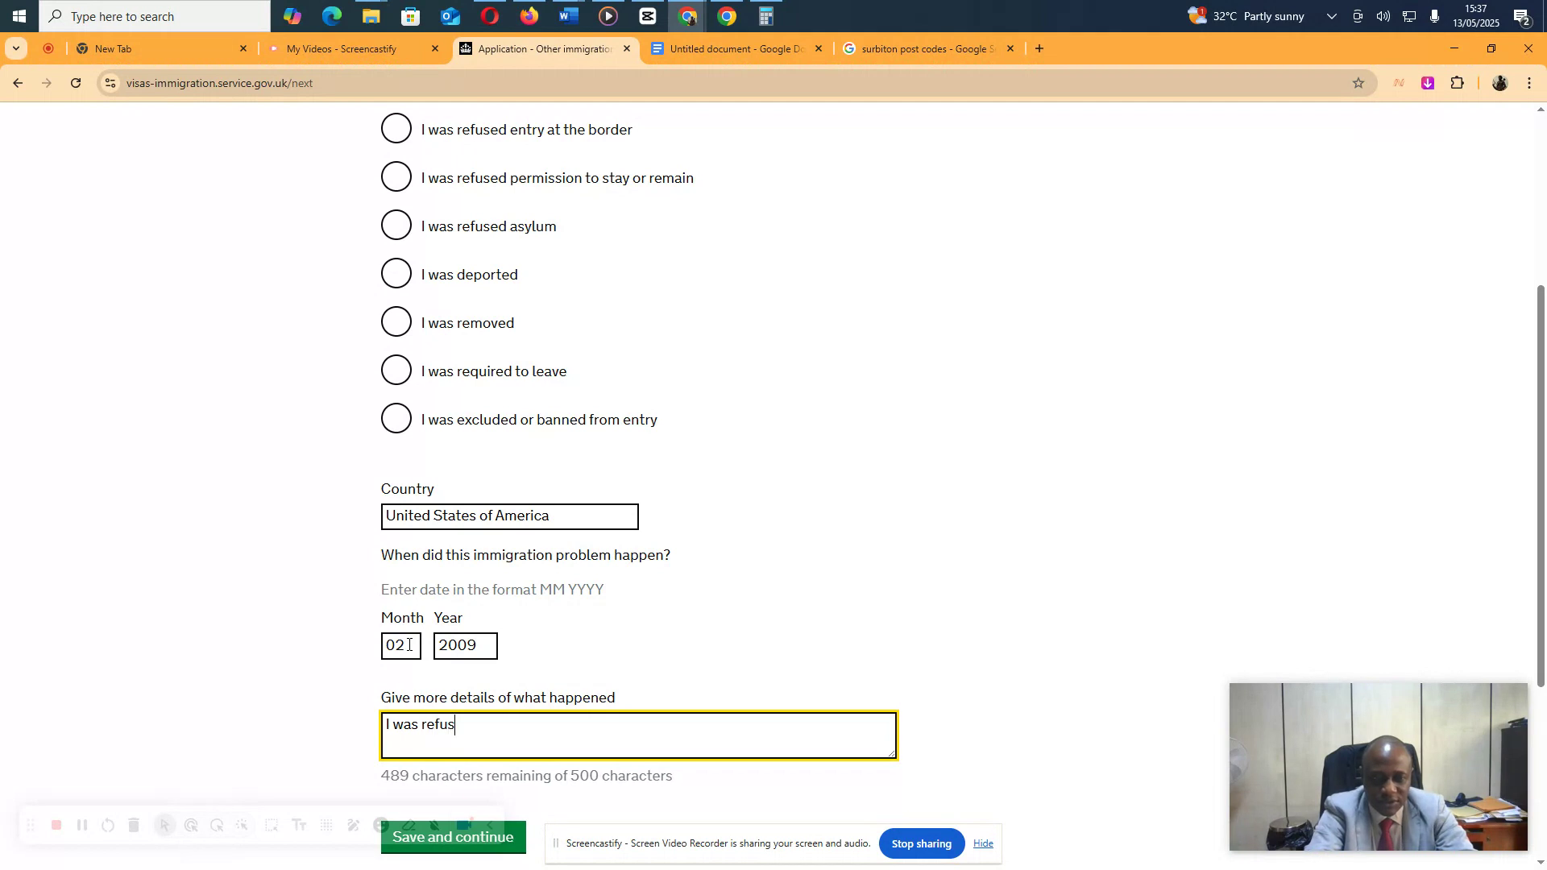
text(ed a Visa due )
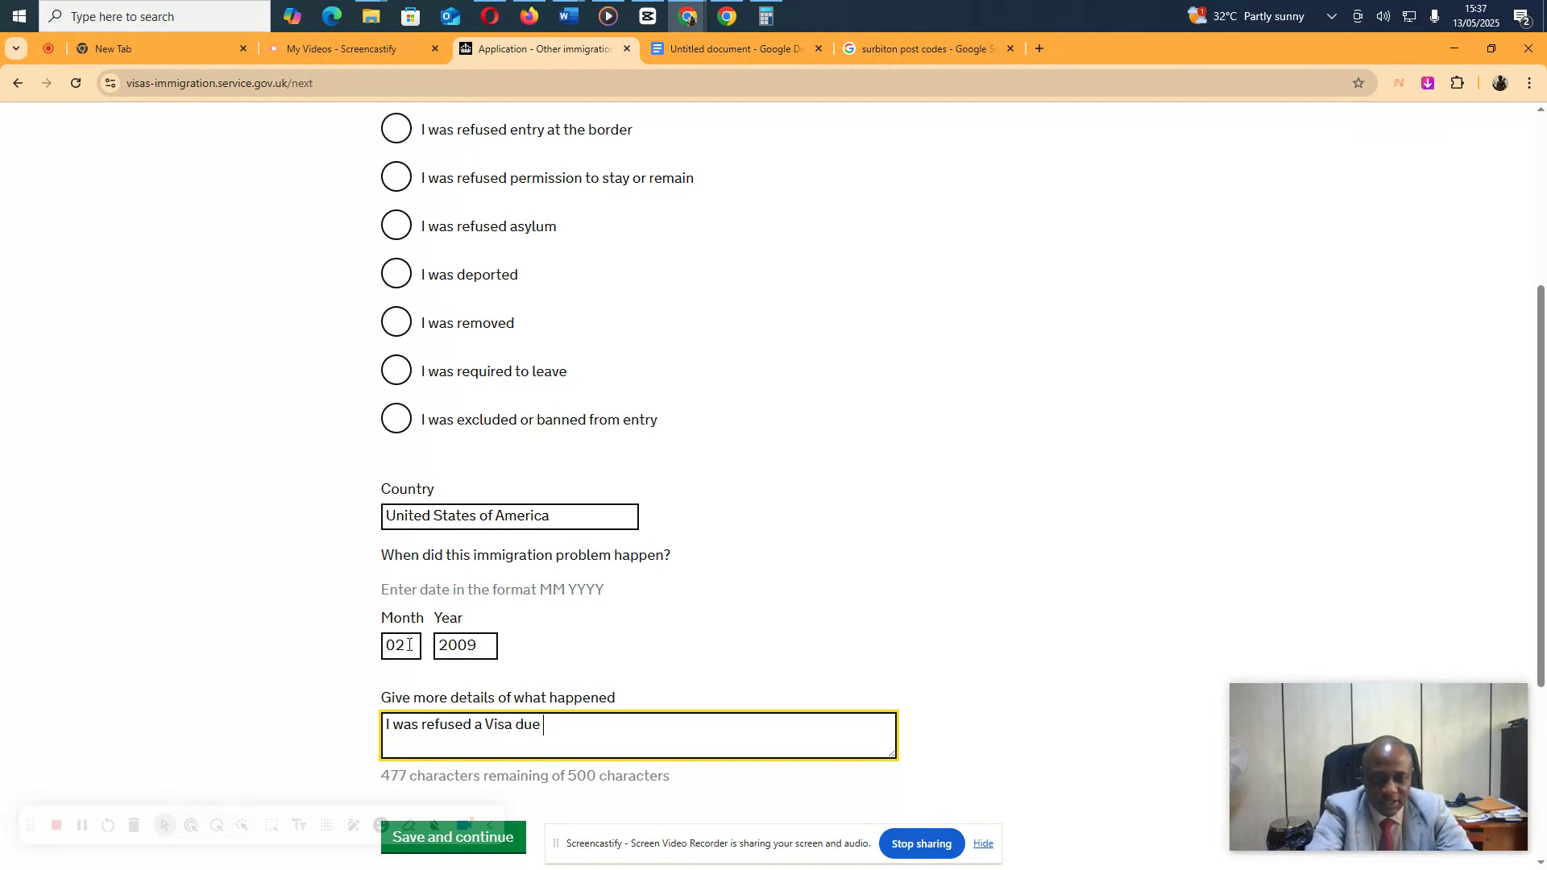
text(to lack of )
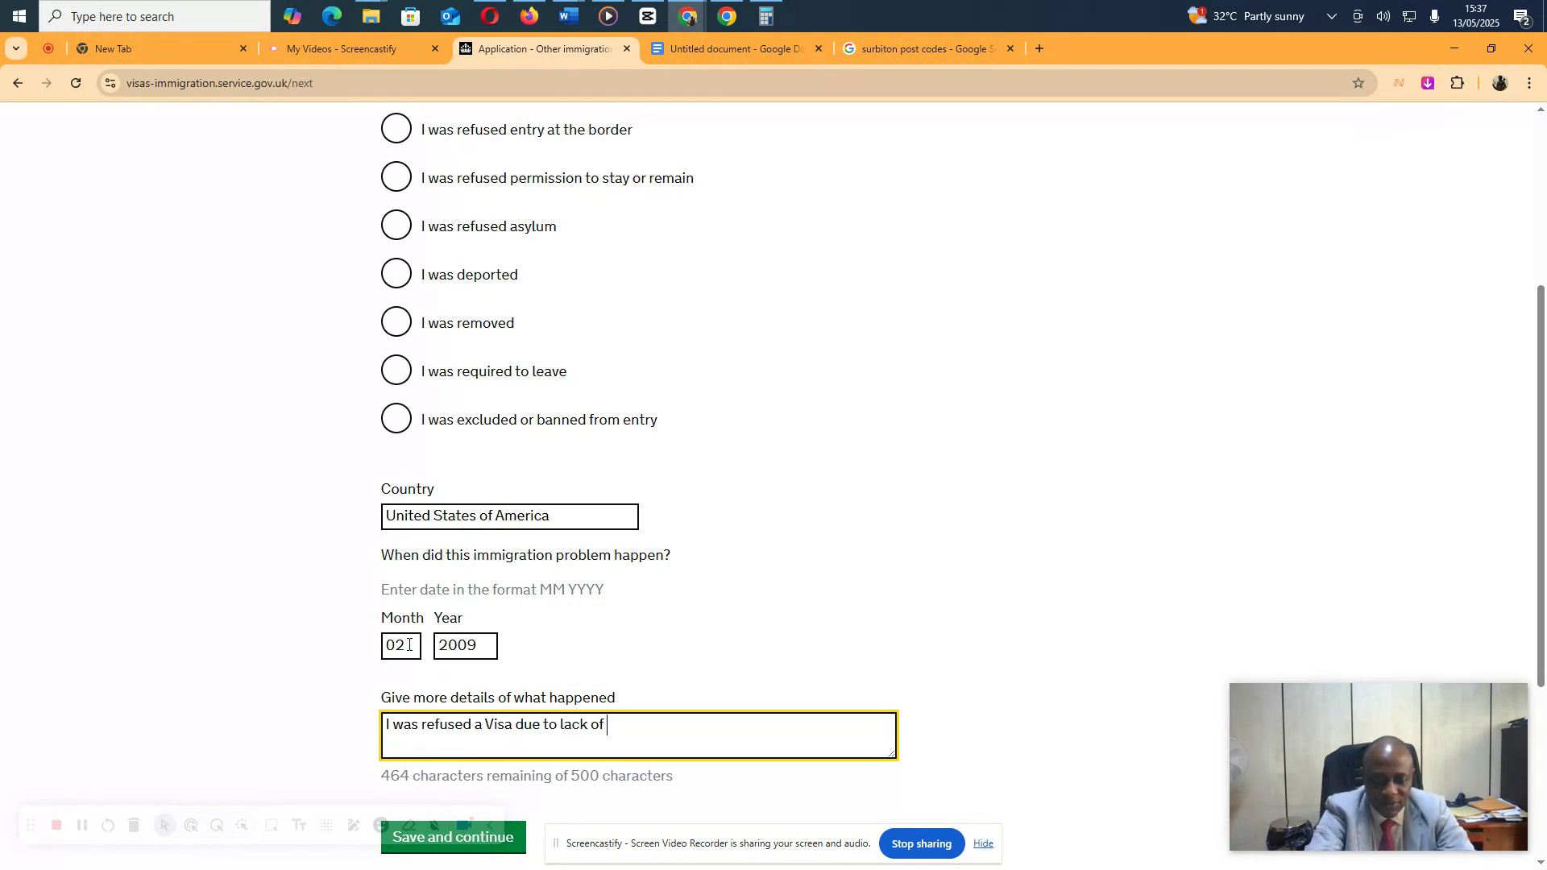
text(proper funding.)
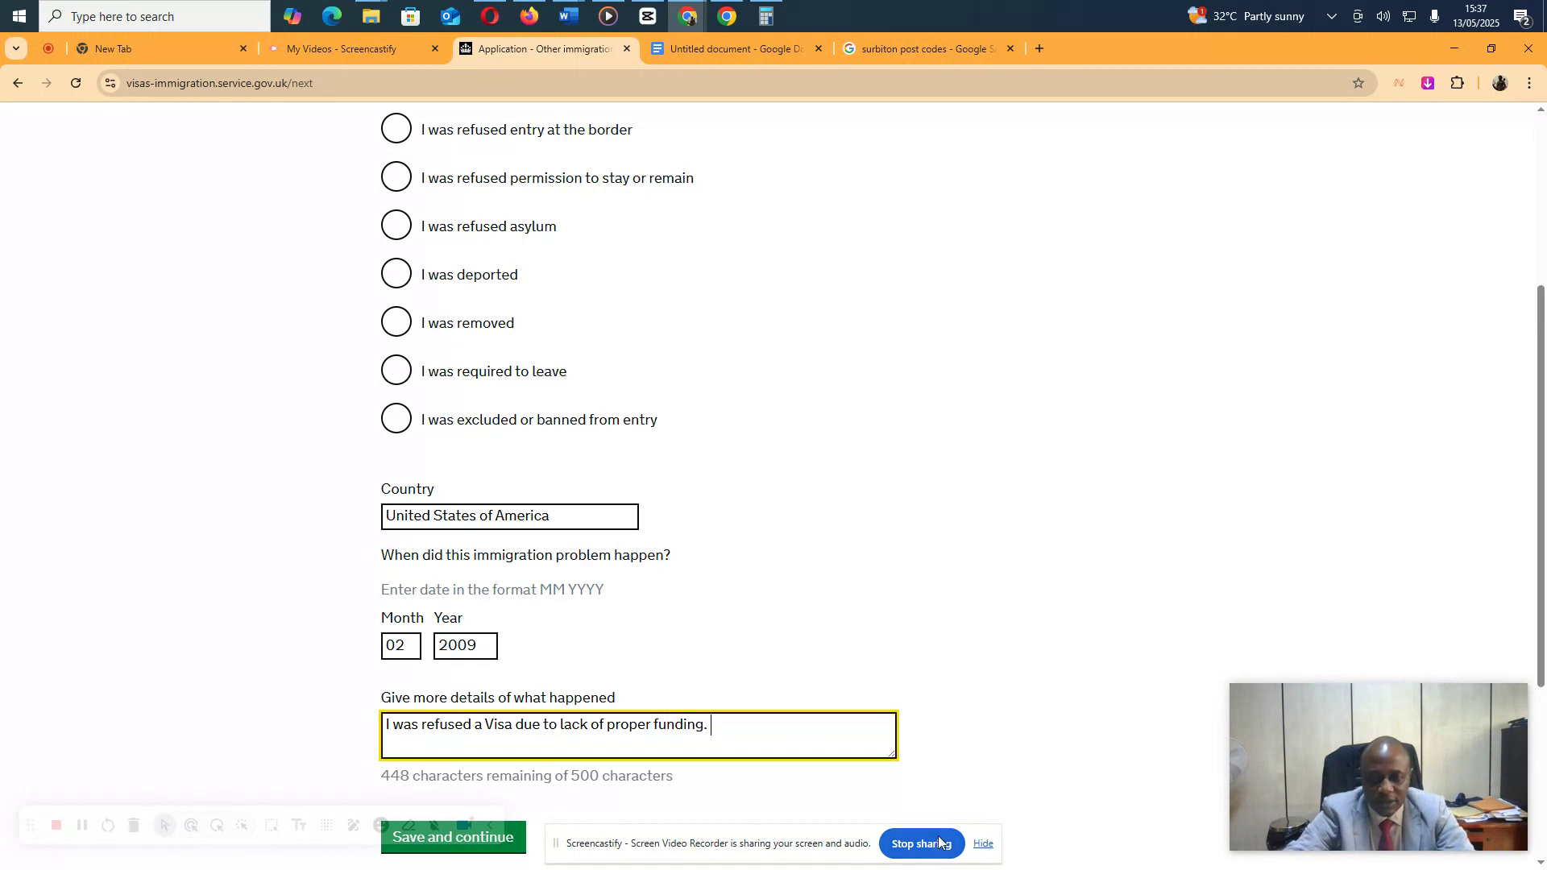
scroll(870, 568, down, 4)
click(472, 526)
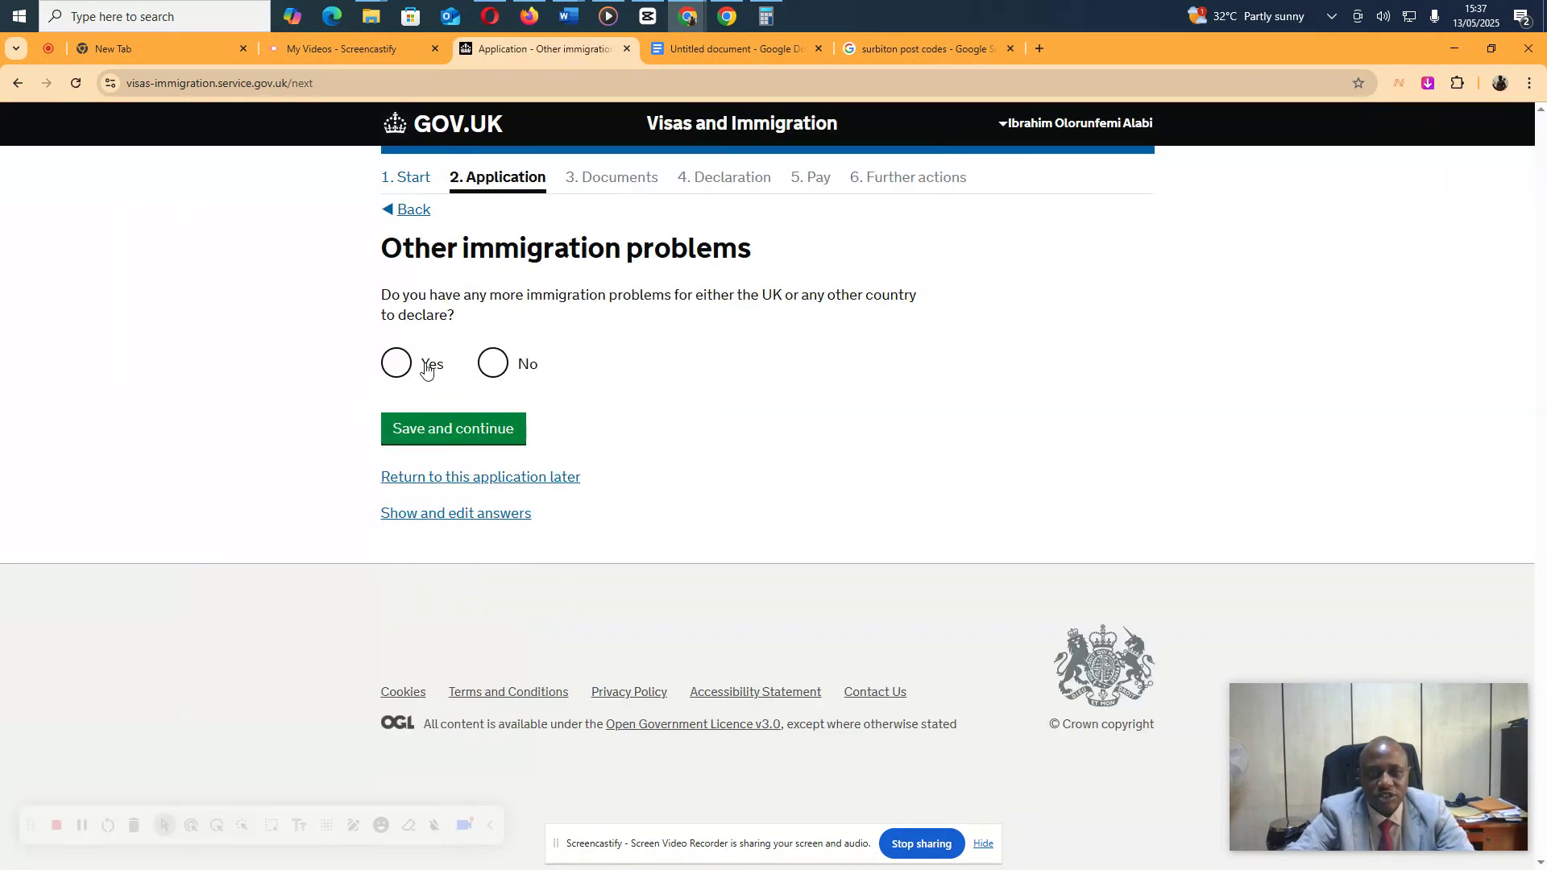
Answer No to other immigration problems and No to breaching UK immigration law
click(491, 374)
click(473, 429)
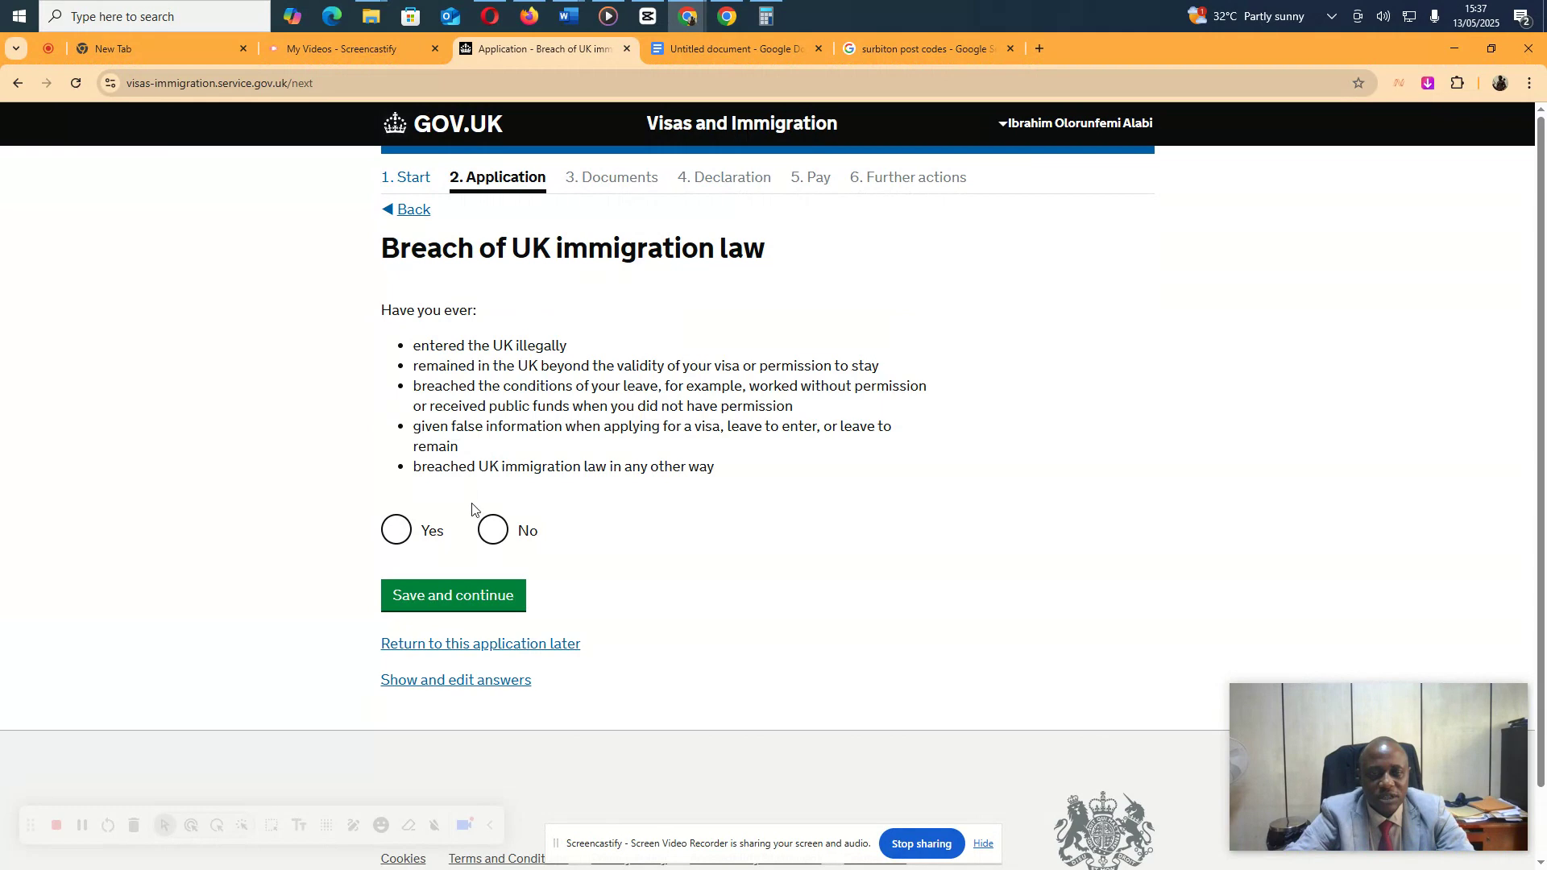
click(494, 531)
click(467, 594)
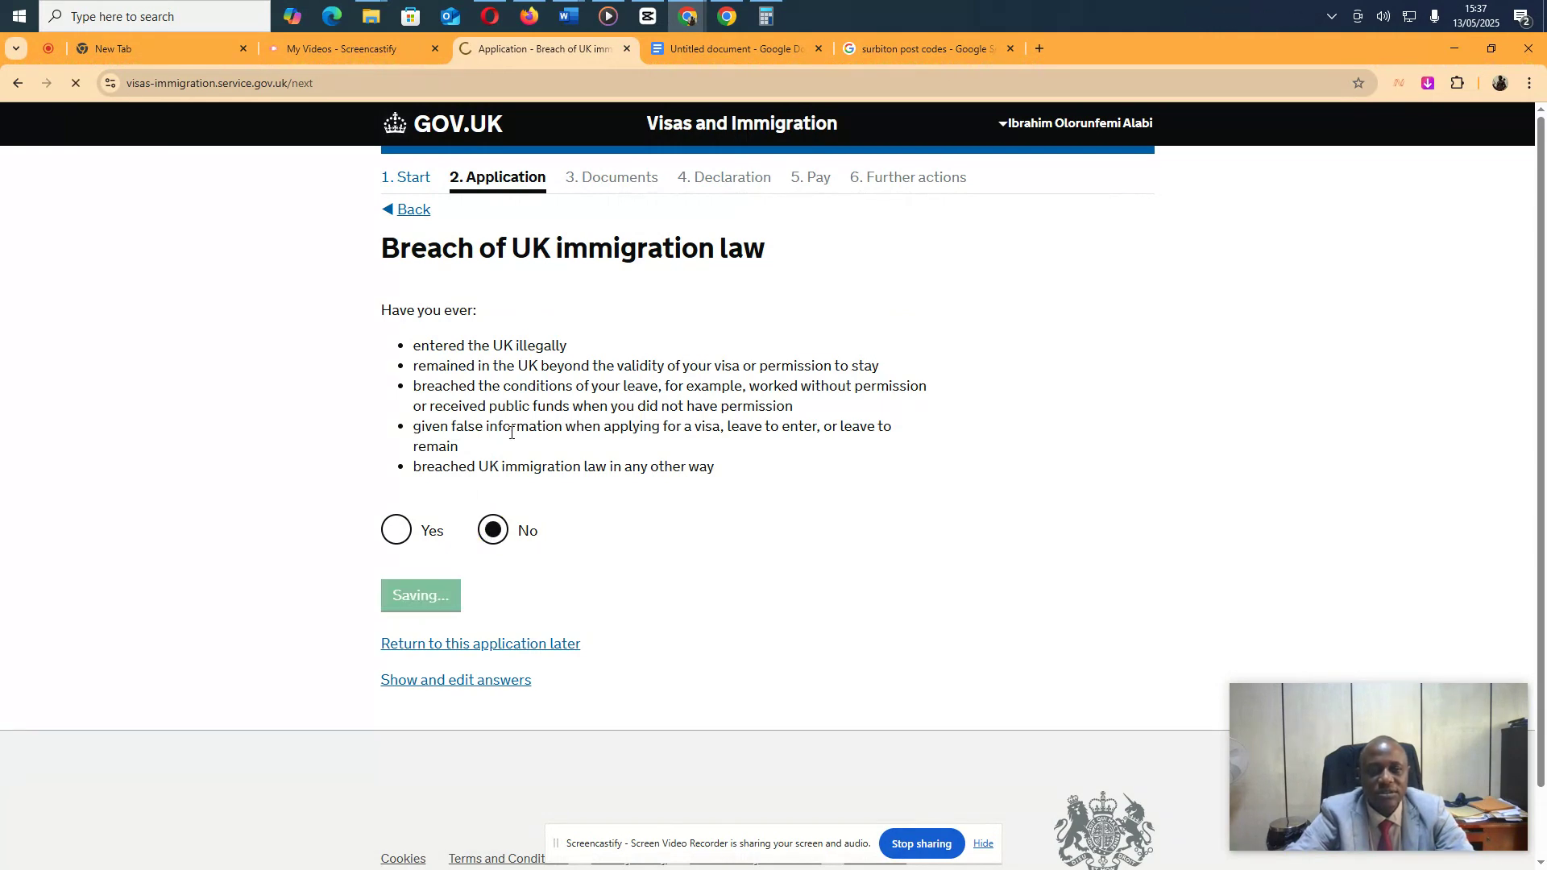
scroll(473, 454, down, 3)
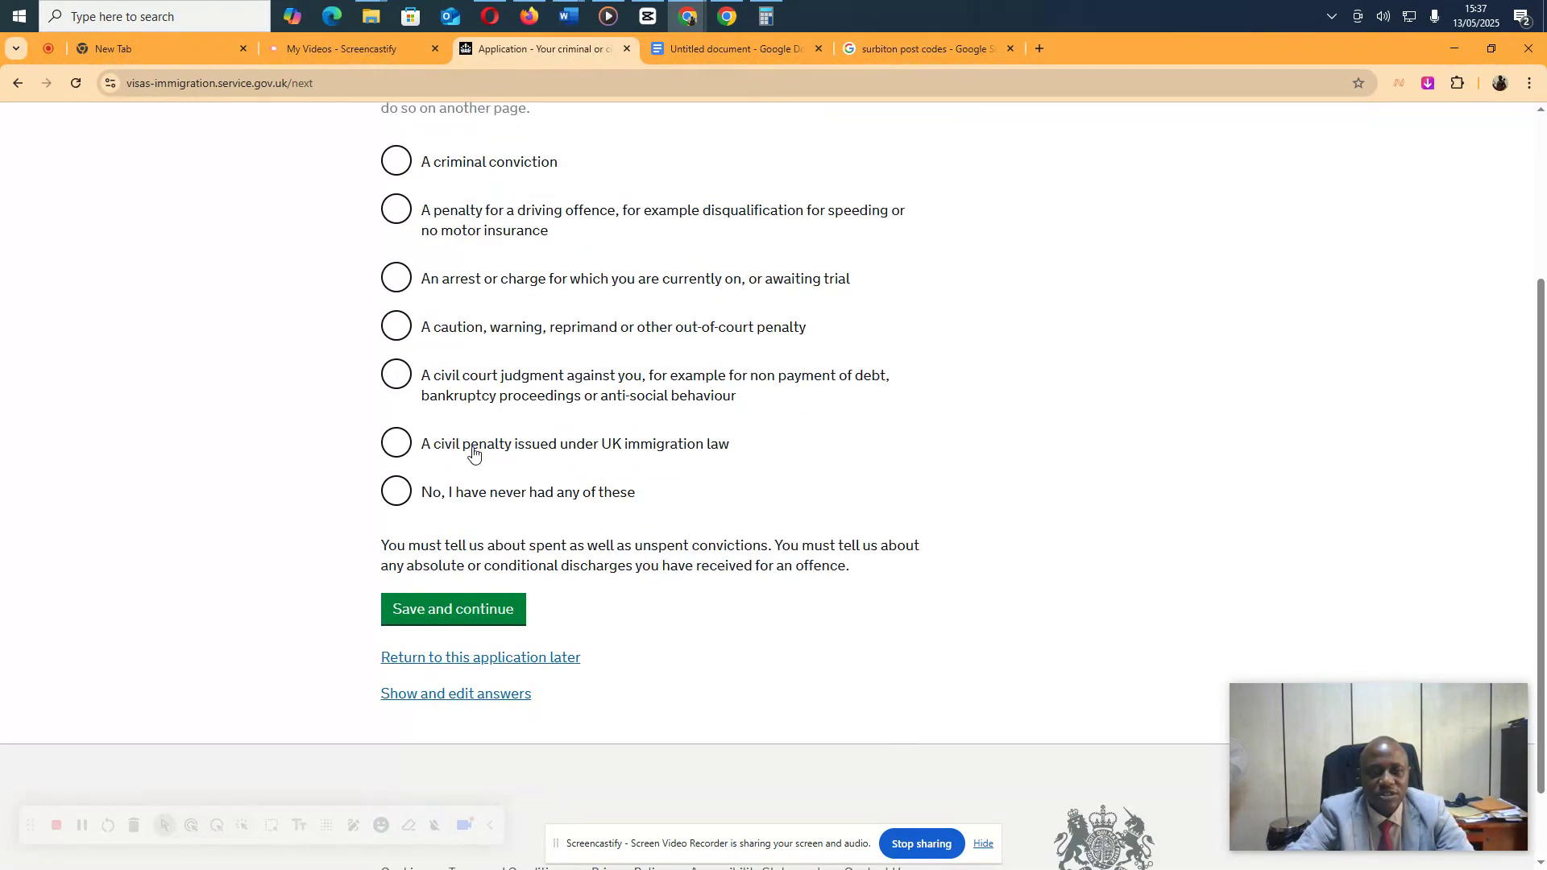
scroll(474, 454, up, 2)
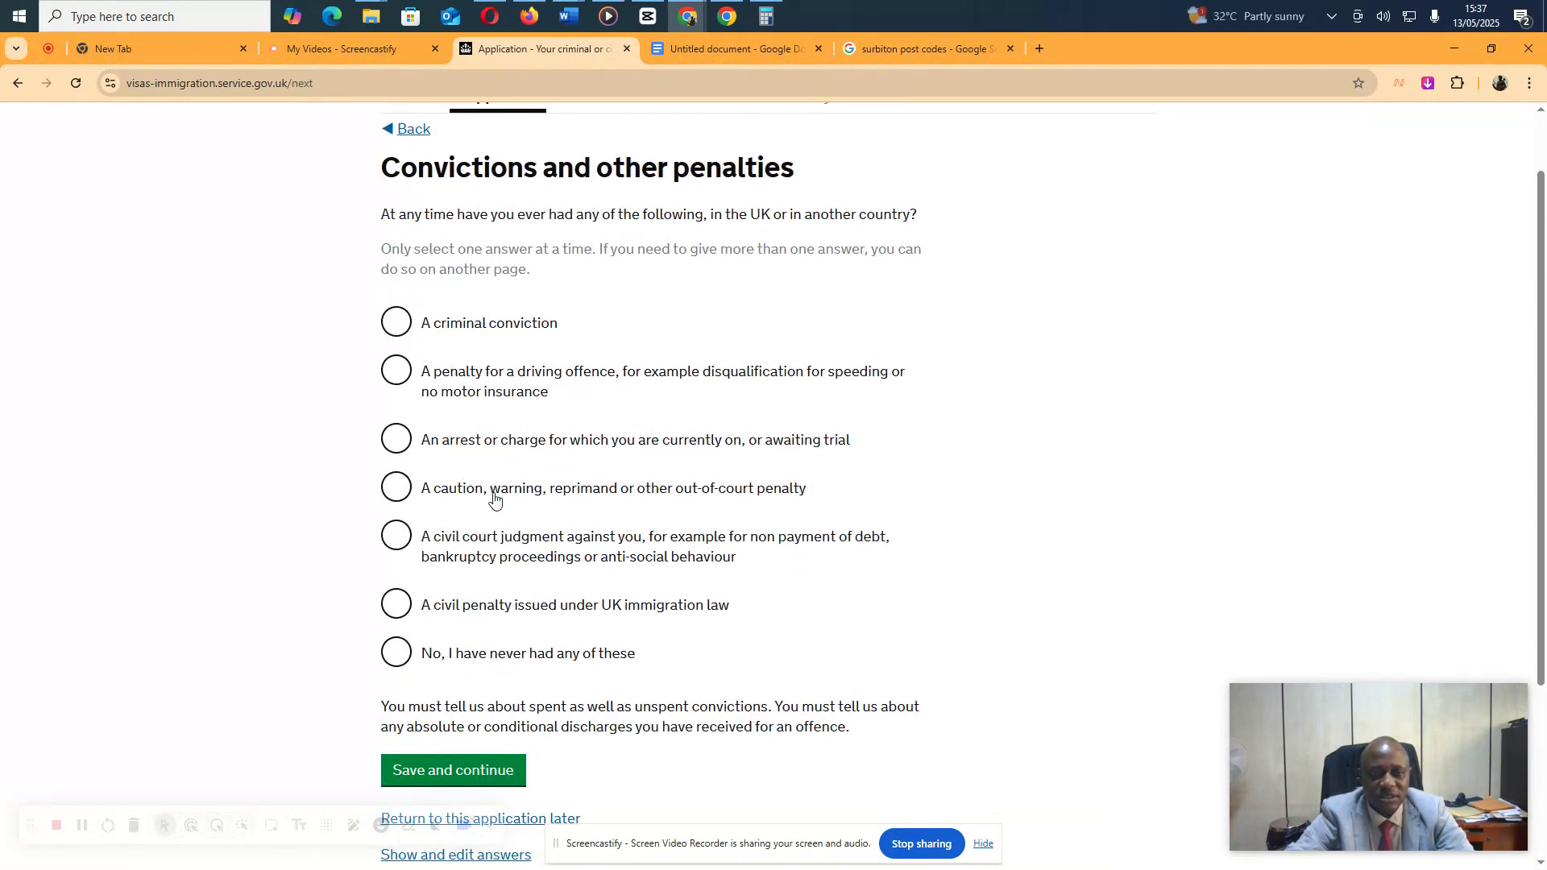